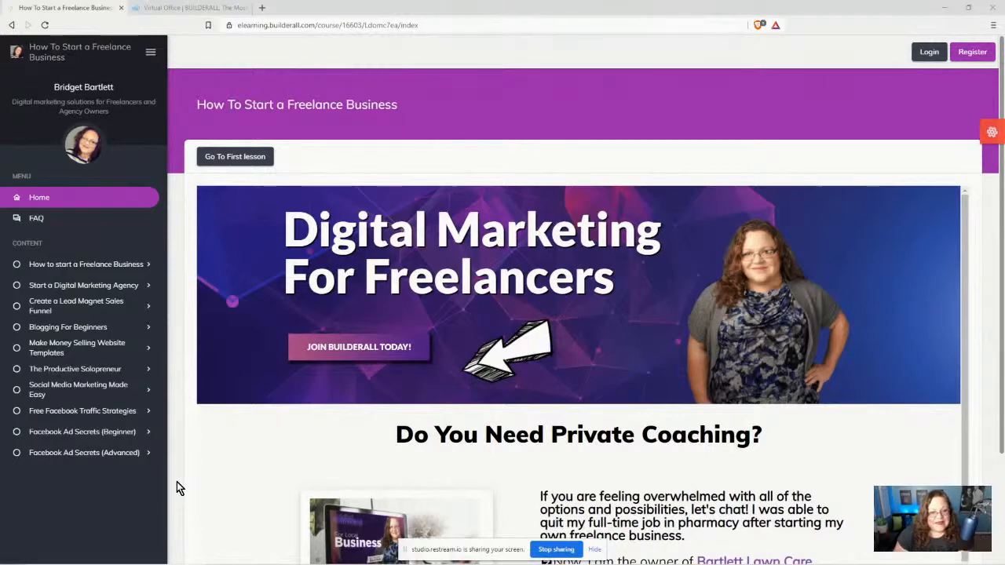
scroll(177, 486, down, 1)
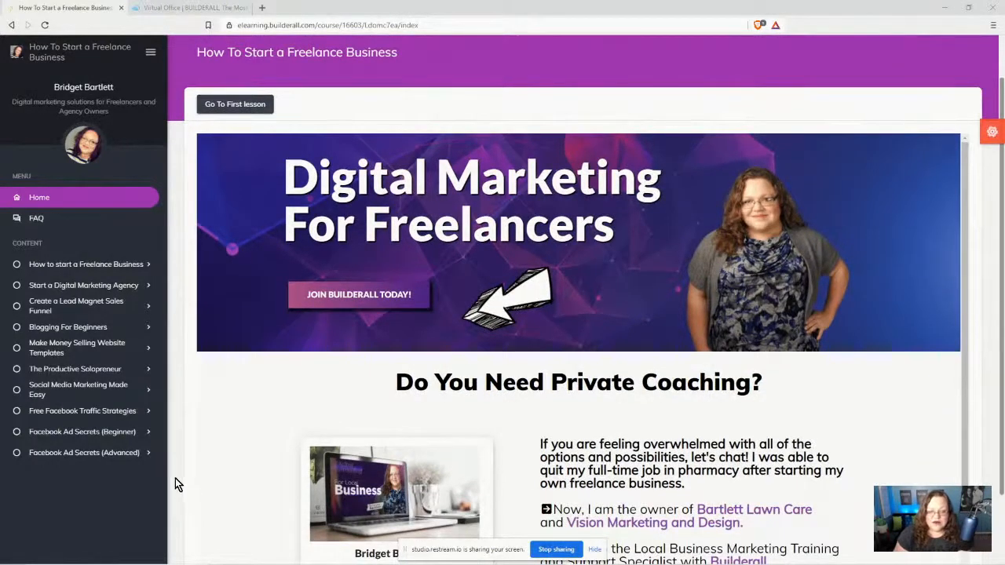
scroll(179, 482, down, 1)
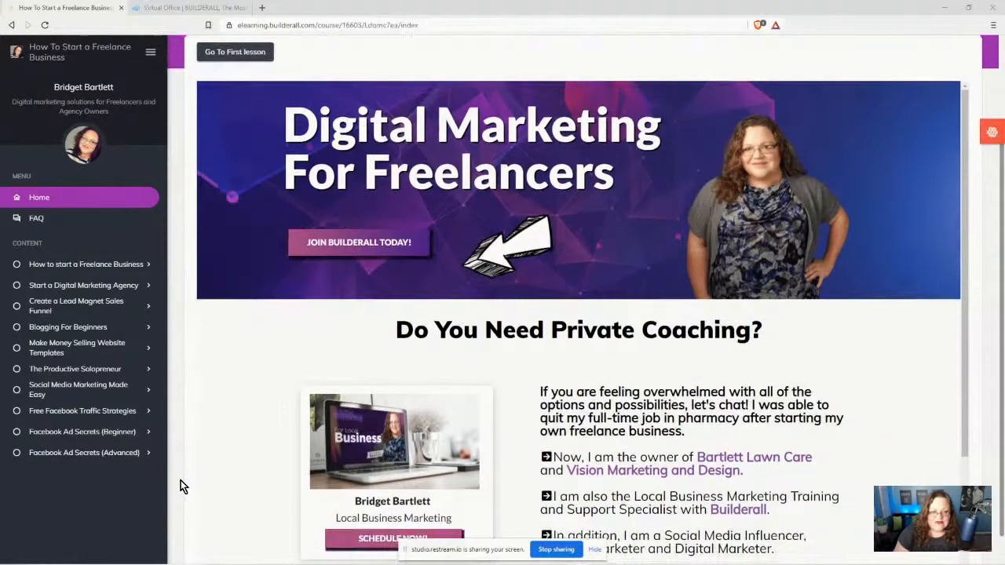
scroll(181, 482, down, 1)
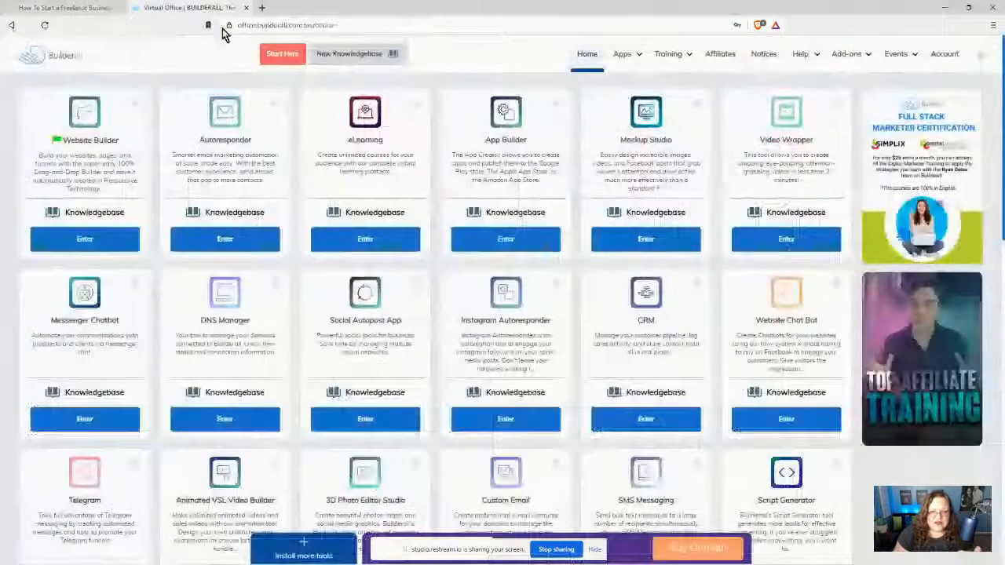
Step: Switch to the Builderall Virtual Office and open the Marketplace app
click(191, 7)
mouse_move(632, 55)
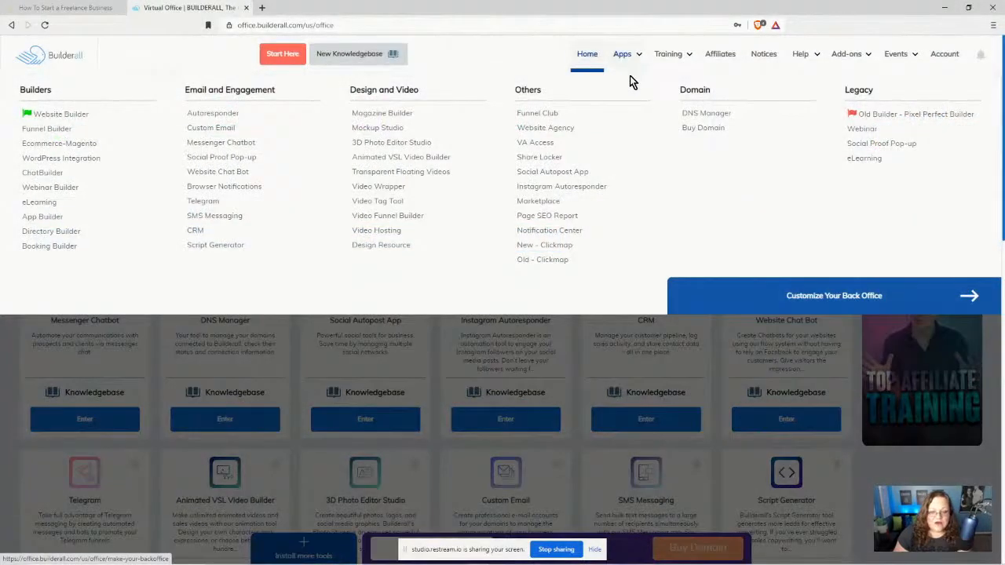
click(544, 201)
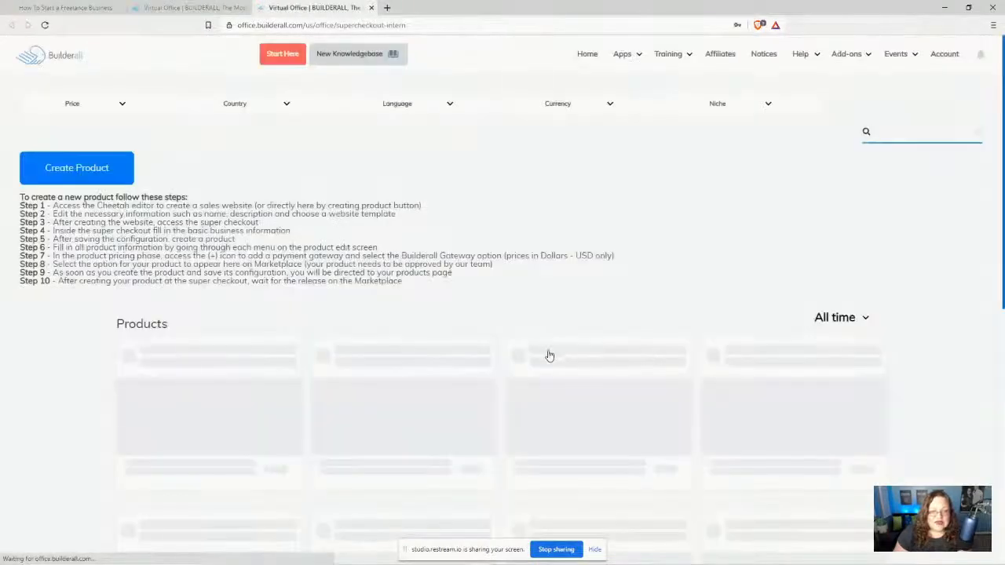
Step: Look through the Marketplace product listings, loading two more batches of products
scroll(649, 388, down, 5)
scroll(883, 445, down, 2)
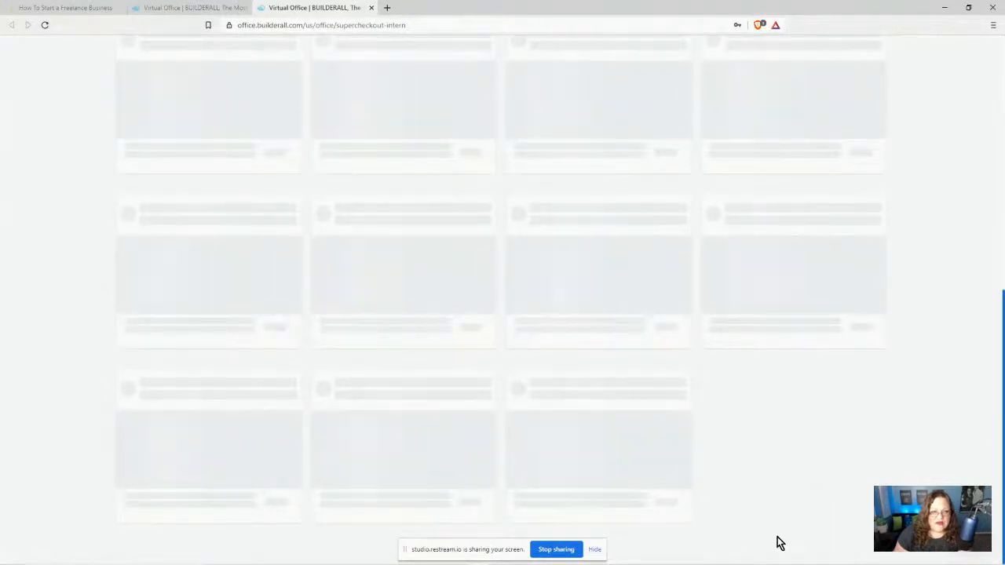
scroll(616, 504, down, 1)
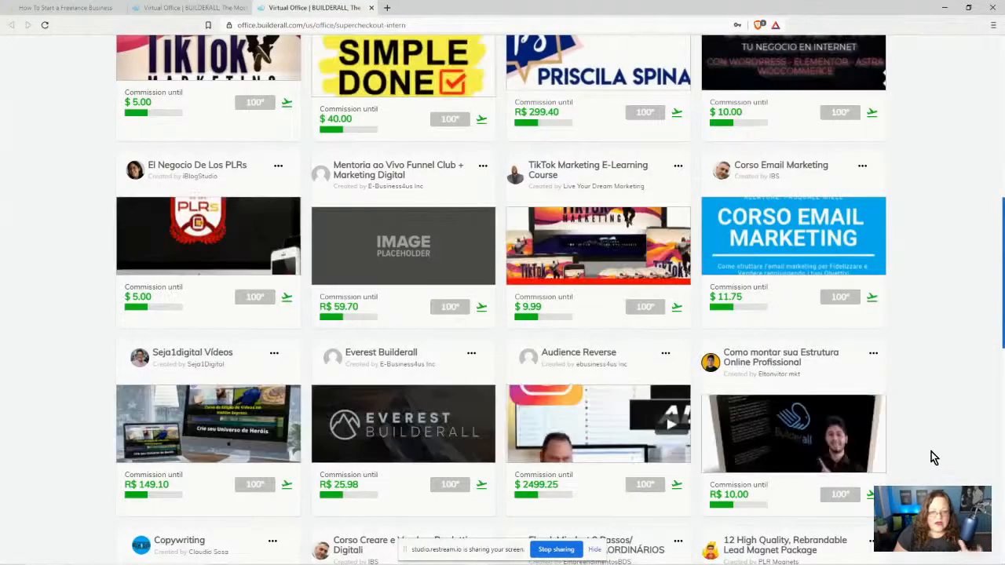
scroll(931, 452, down, 5)
scroll(931, 452, down, 5)
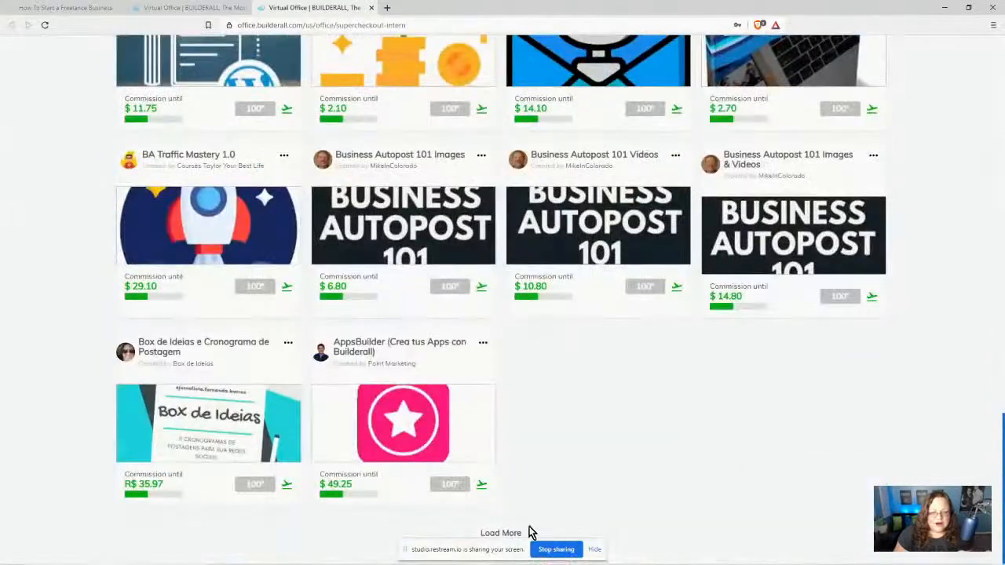
click(502, 532)
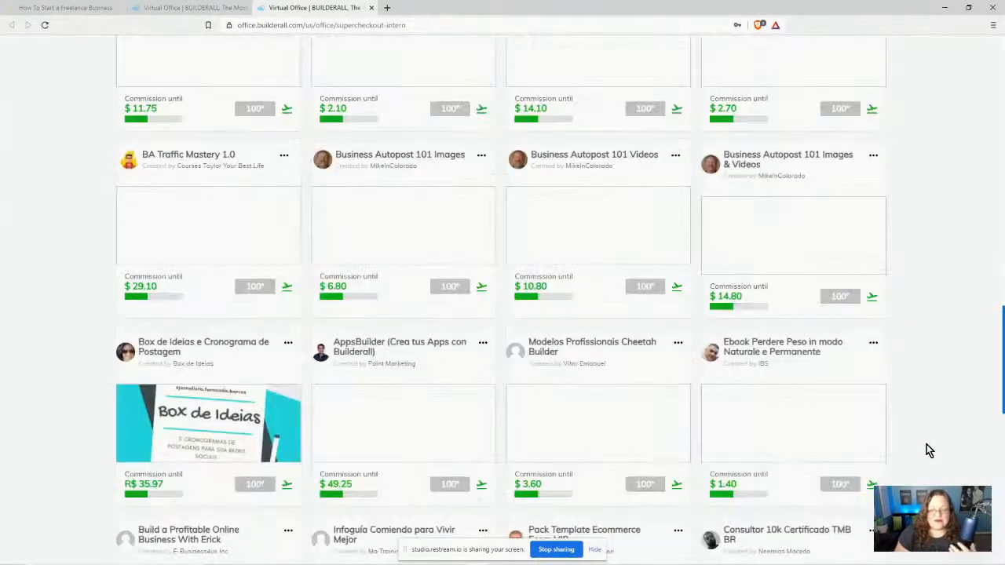
scroll(926, 451, down, 1)
scroll(926, 452, down, 8)
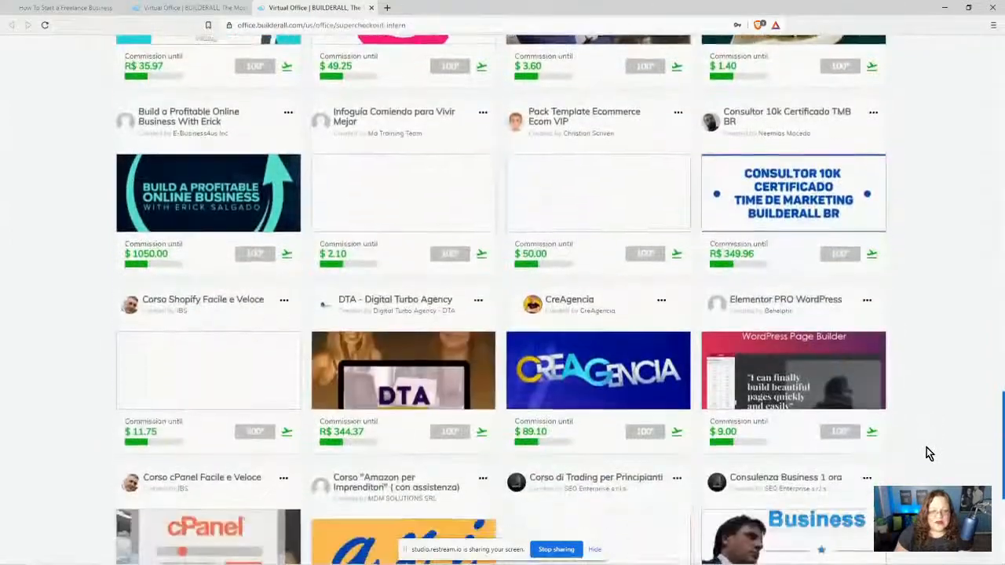
scroll(926, 447, up, 12)
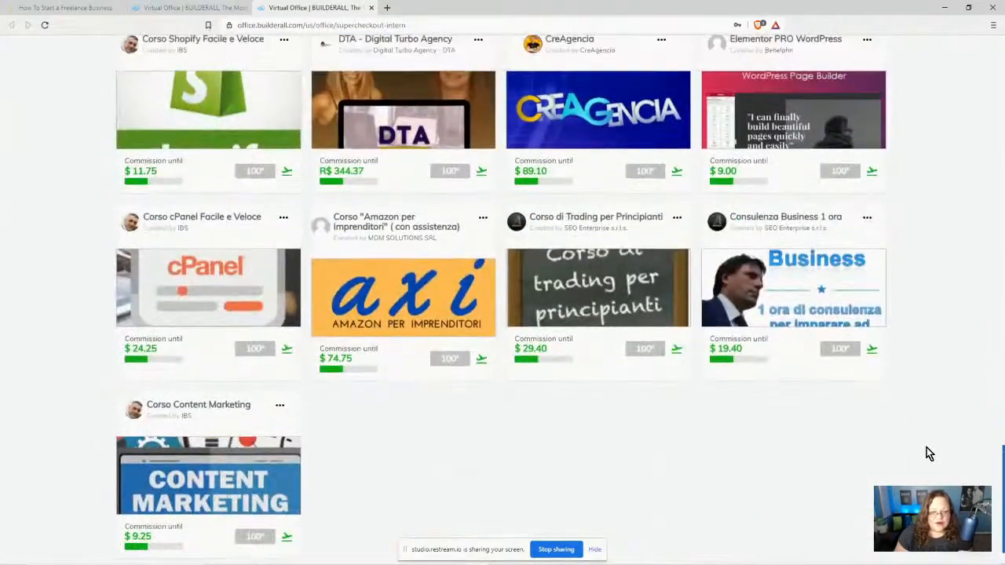
scroll(932, 436, up, 12)
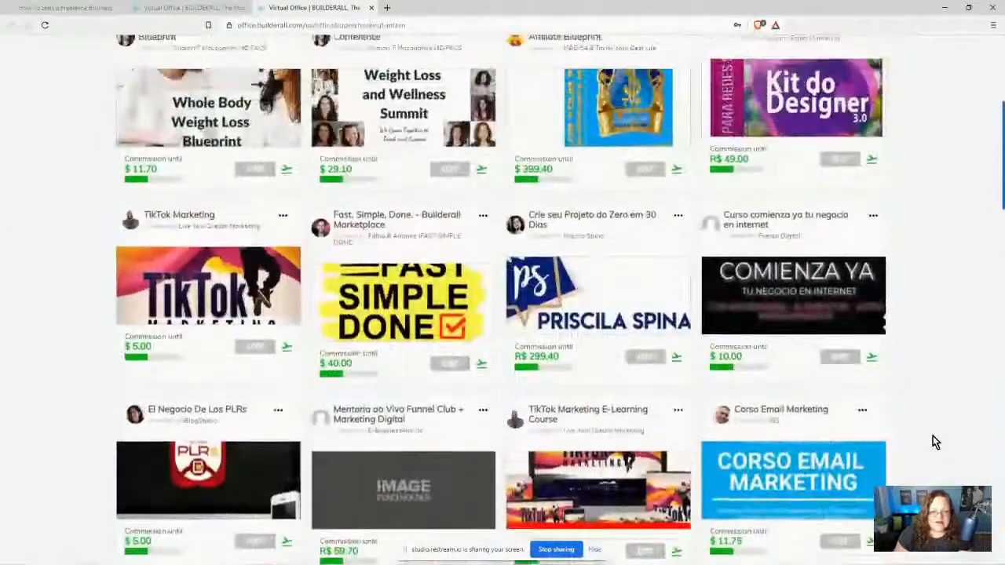
scroll(934, 441, down, 5)
scroll(934, 441, down, 15)
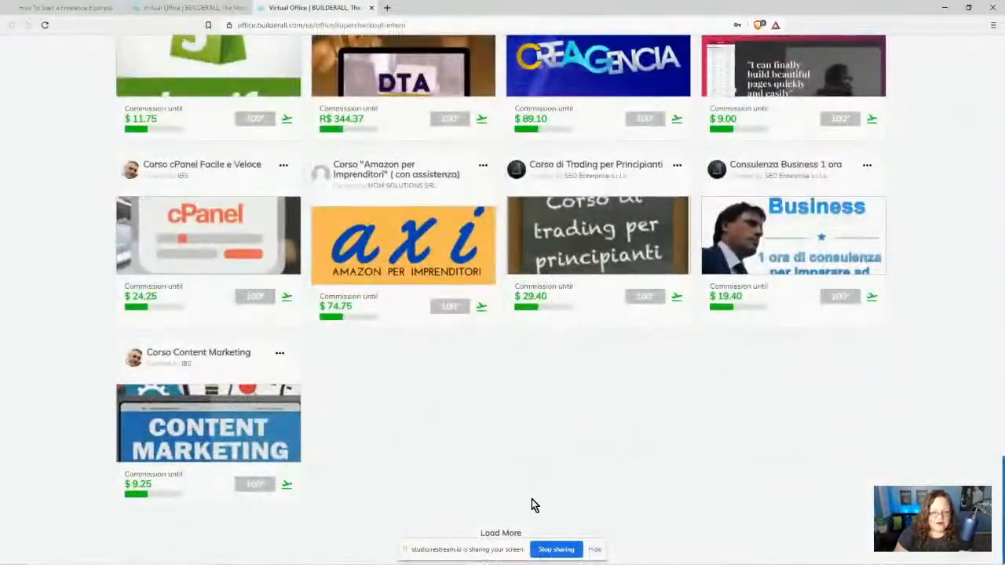
click(510, 533)
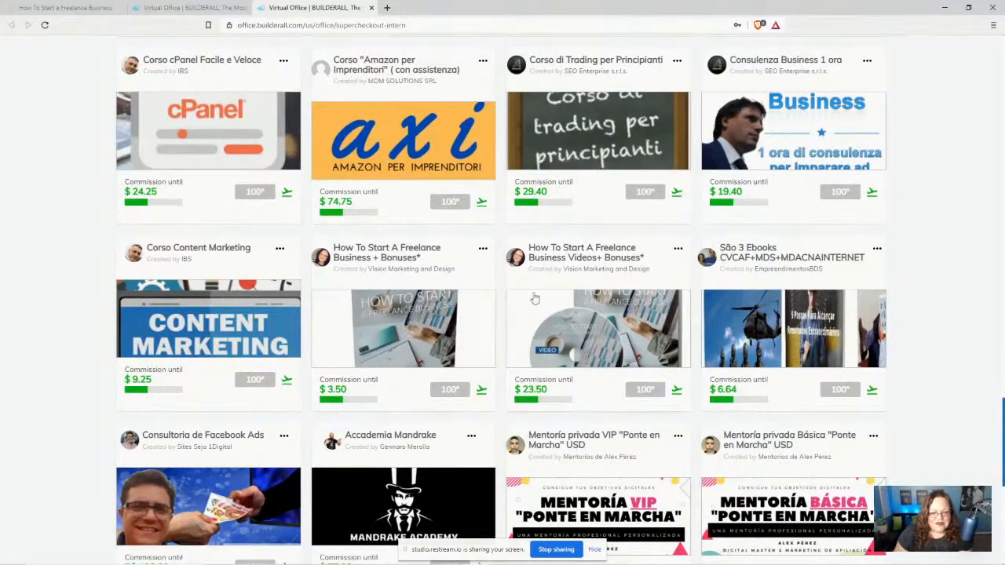
Step: Copy the promotion link of the How To Start A Freelance Business Videos+ Bonuses* product, and close the Marketplace
click(577, 349)
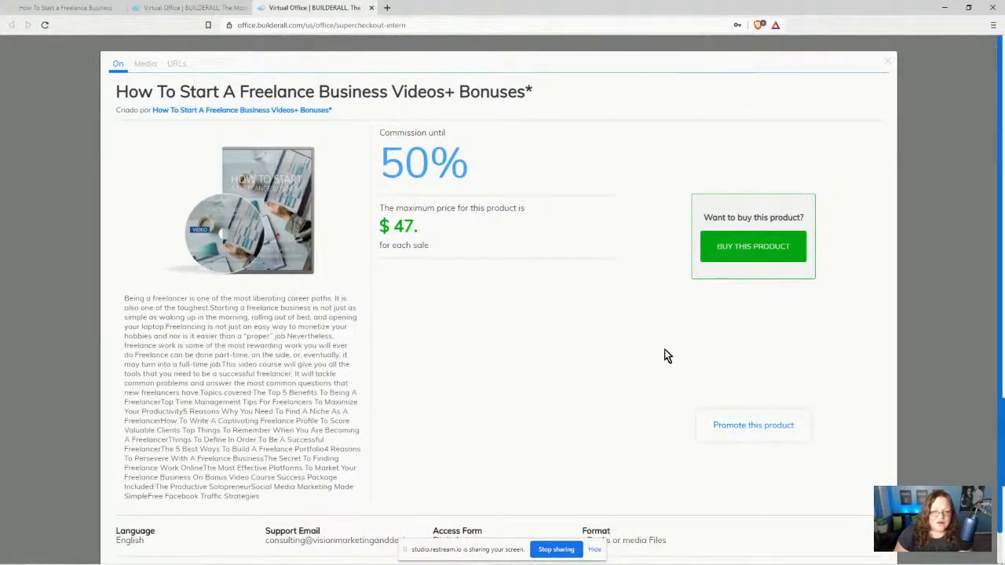
click(744, 427)
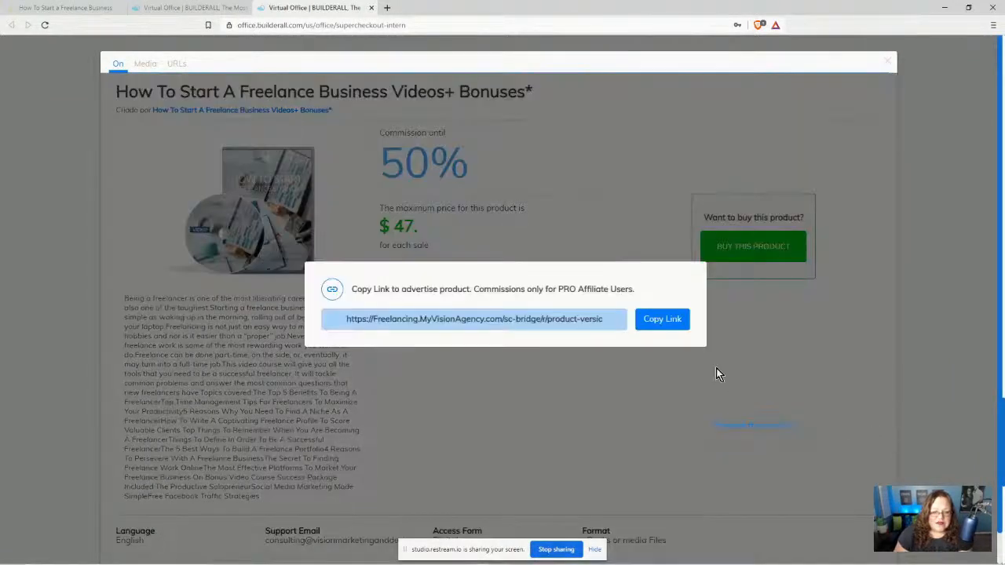
click(659, 319)
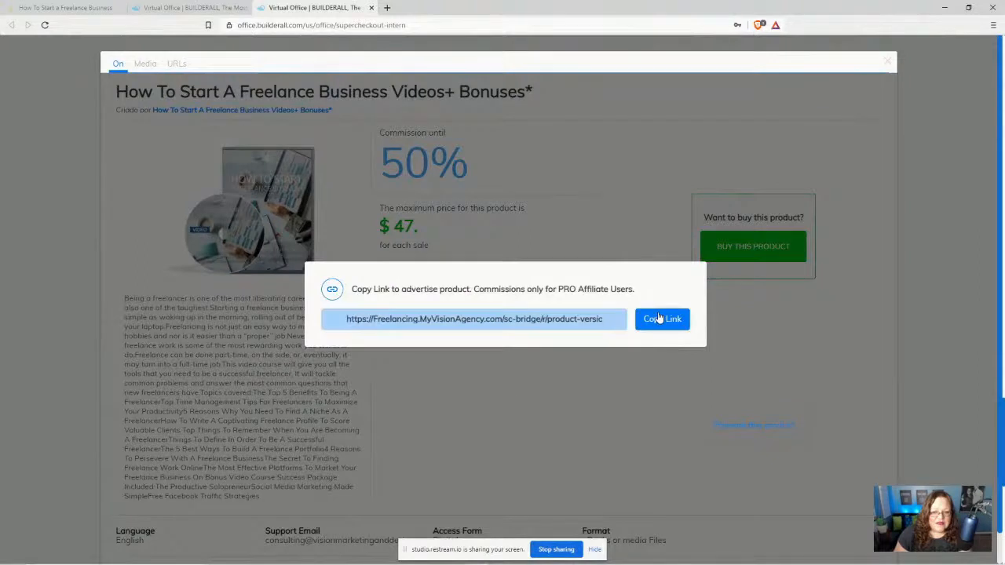
click(548, 169)
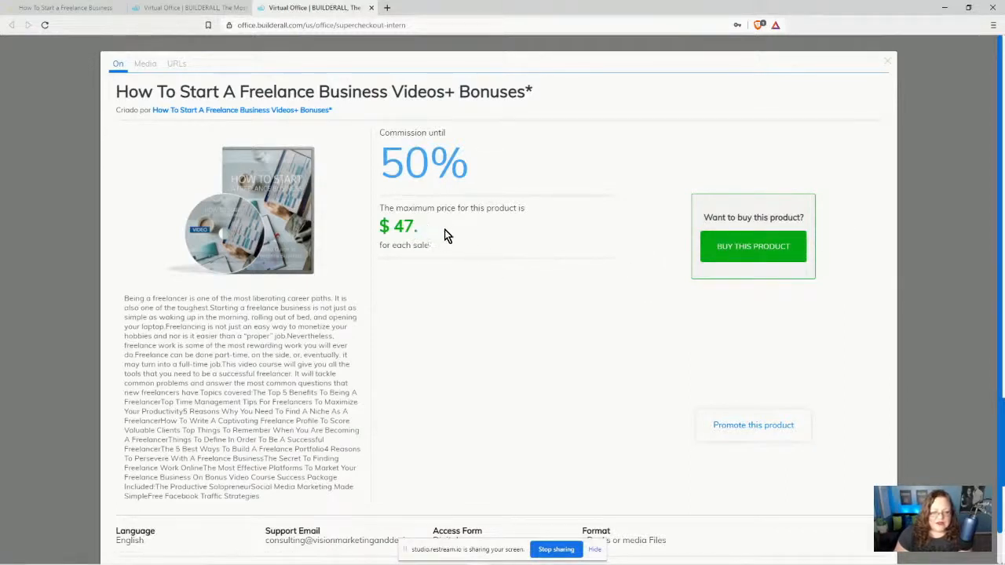
click(370, 8)
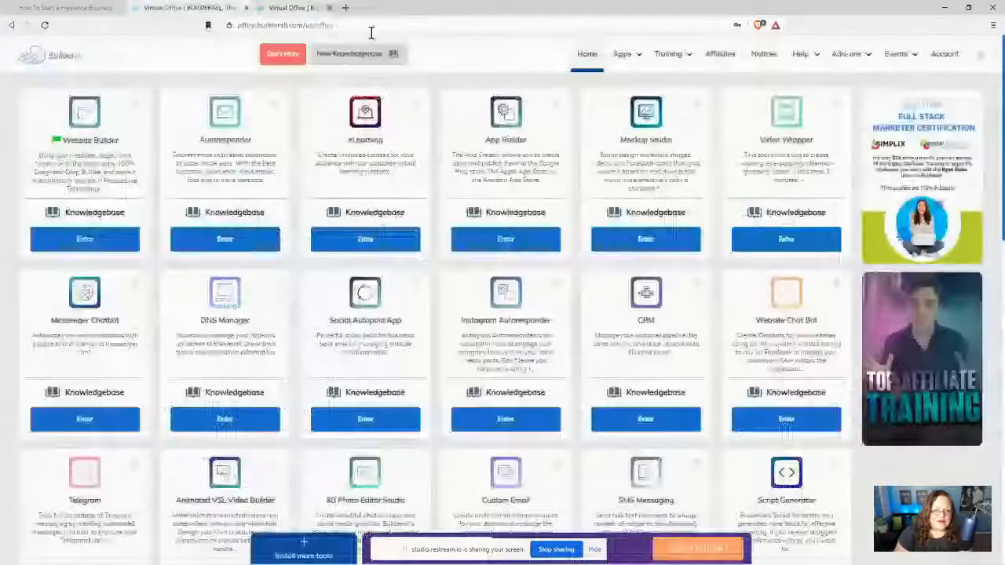
Step: Examine the course home page, including the private coaching offer, social links and contact options under Still Have Questions
click(74, 8)
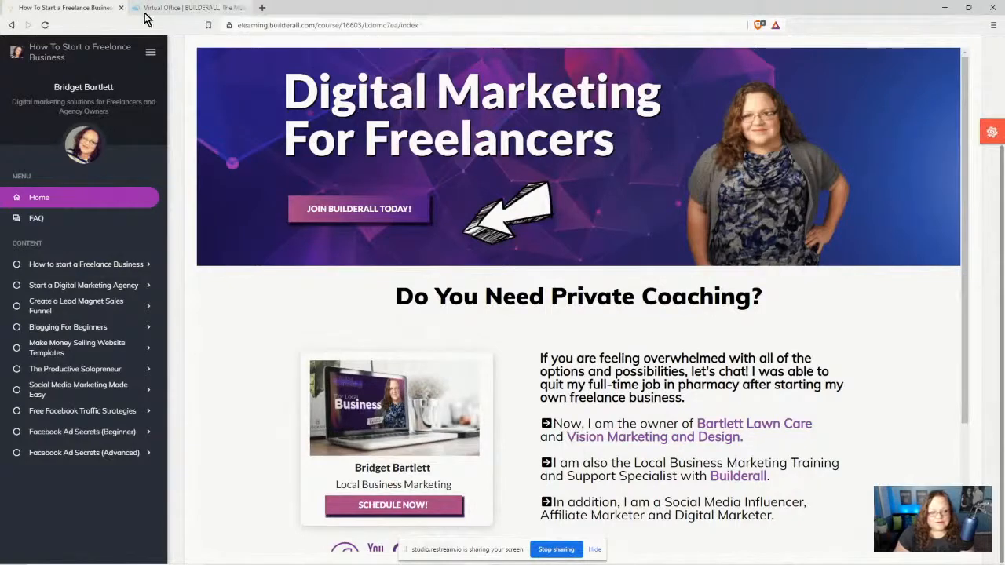
click(179, 7)
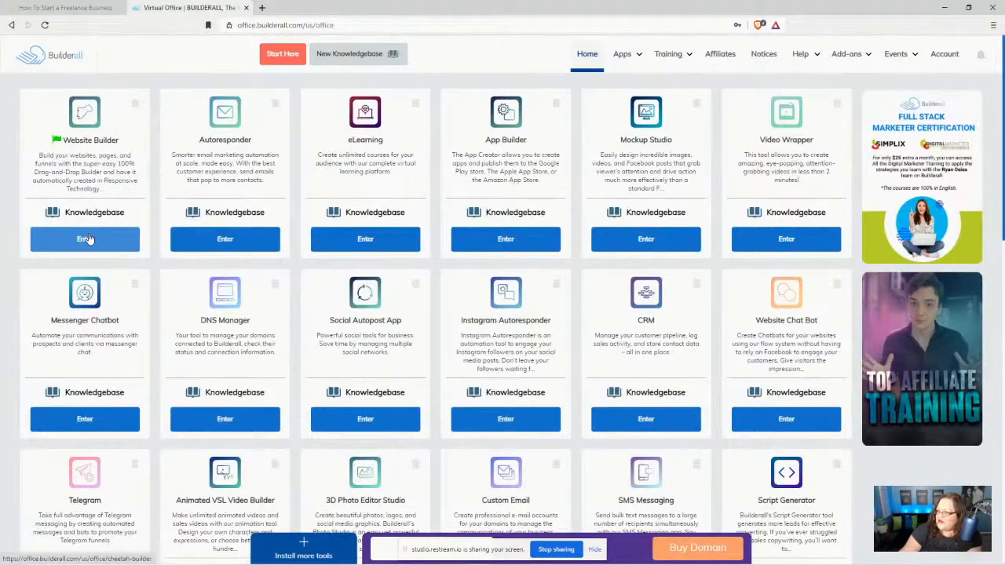
click(56, 7)
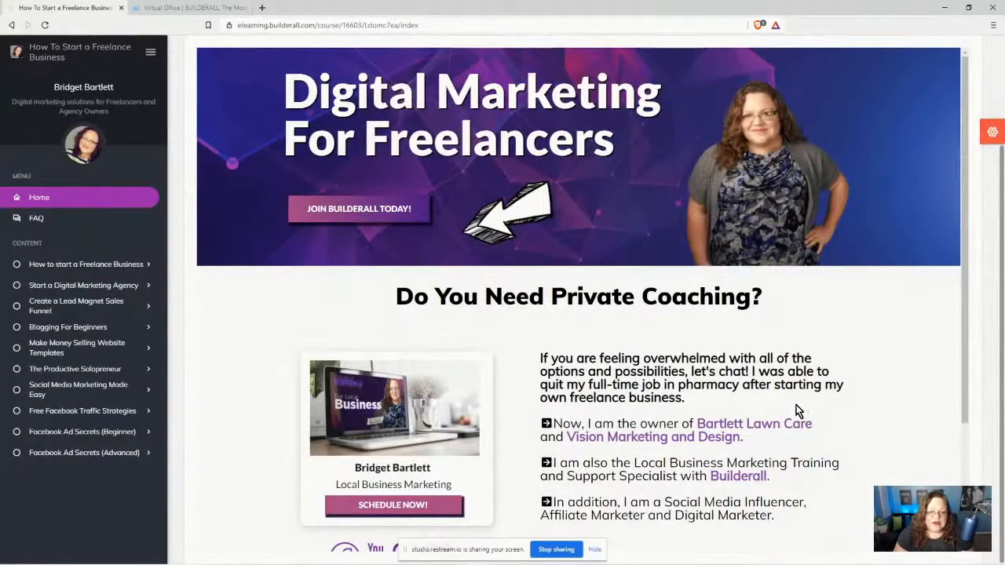
scroll(365, 388, down, 2)
scroll(302, 457, up, 2)
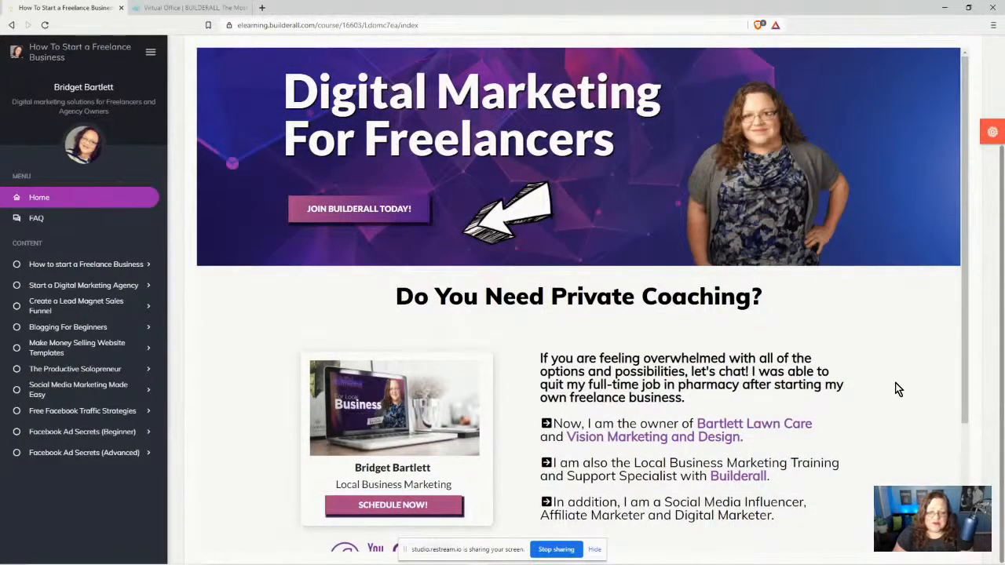
scroll(896, 388, up, 1)
scroll(896, 388, up, 1)
scroll(893, 436, down, 3)
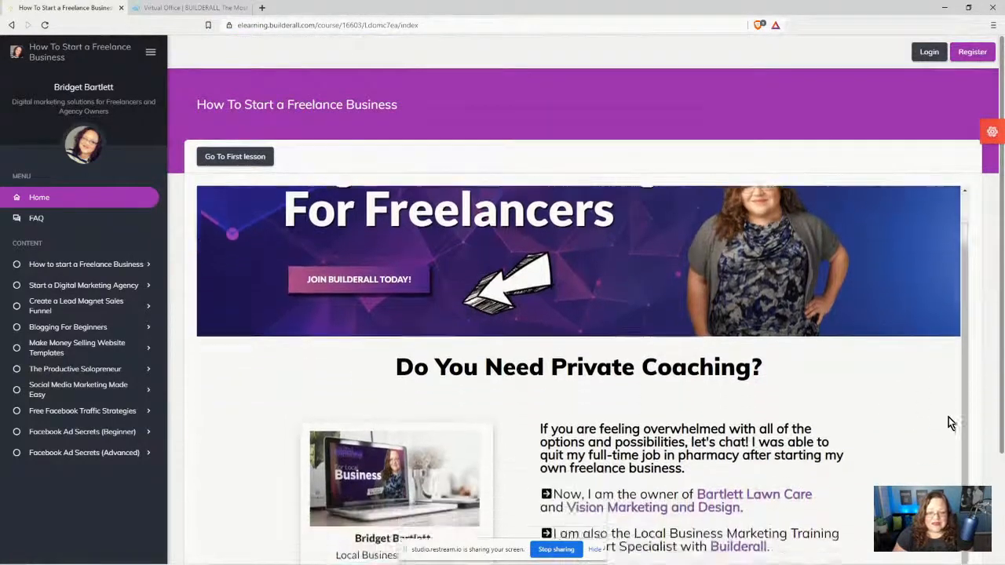
scroll(743, 473, down, 2)
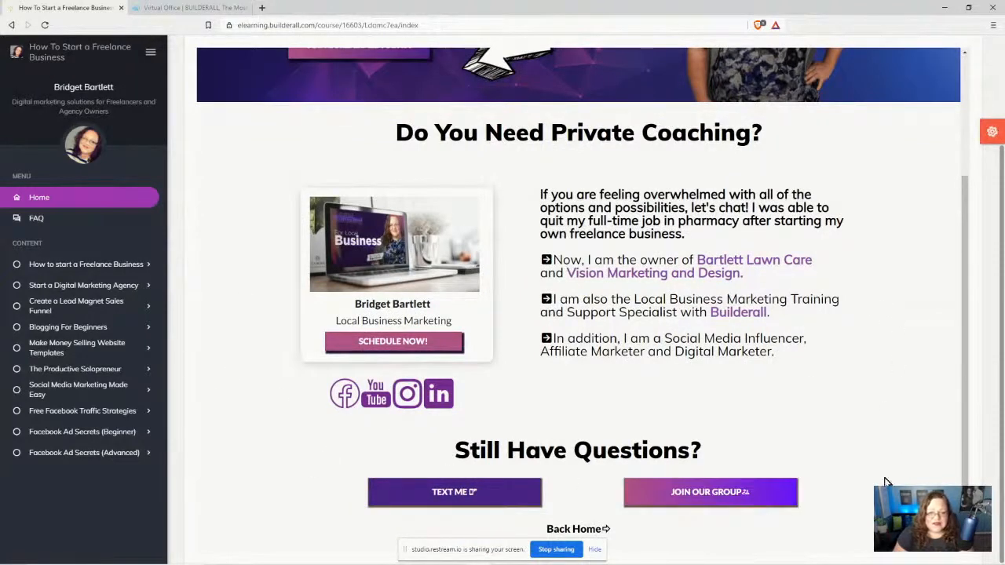
scroll(903, 475, up, 3)
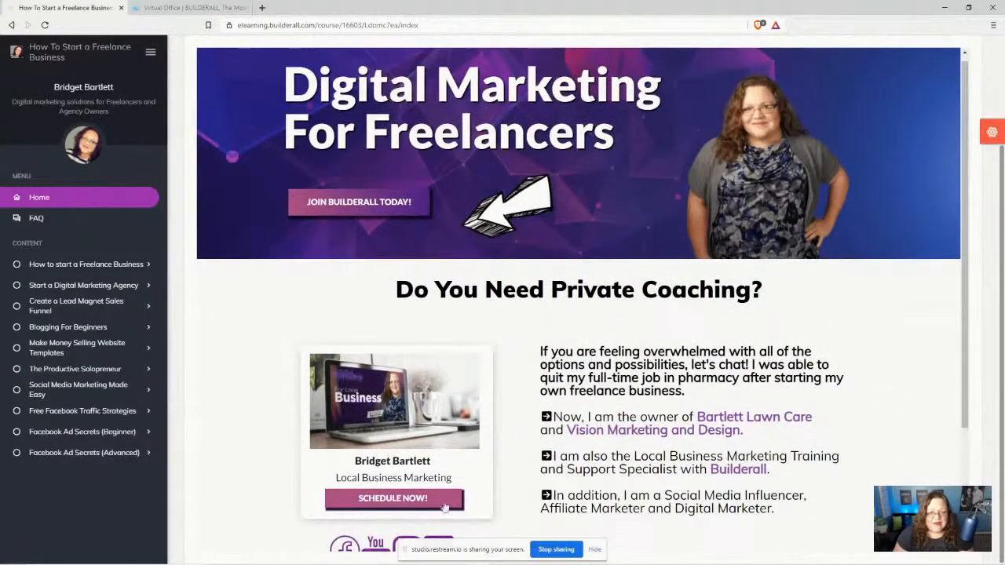
Step: Open Lesson 1: The Top Five Benefits To Being A Freelancer in the How to start a Freelance Business module
click(159, 7)
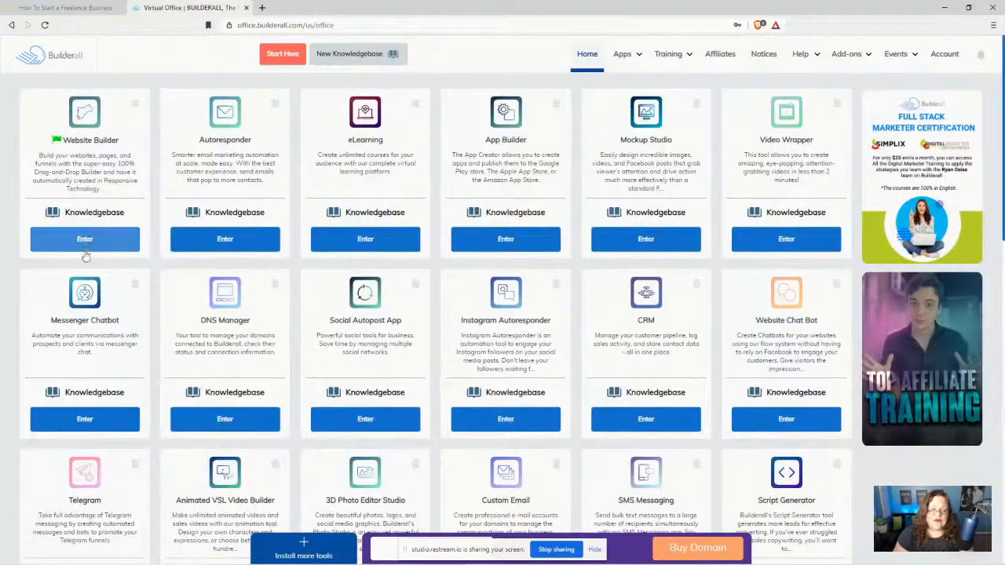
click(81, 9)
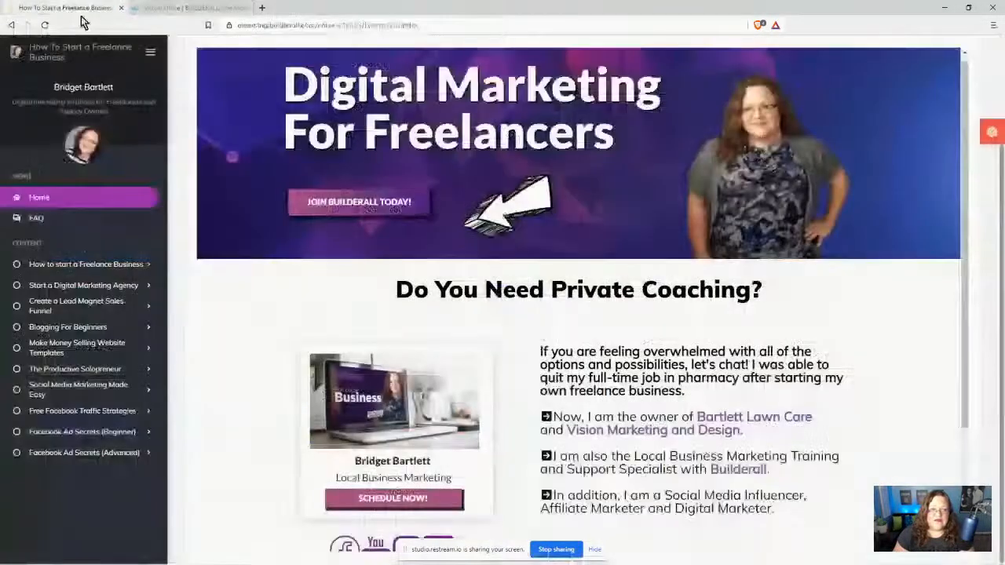
click(129, 265)
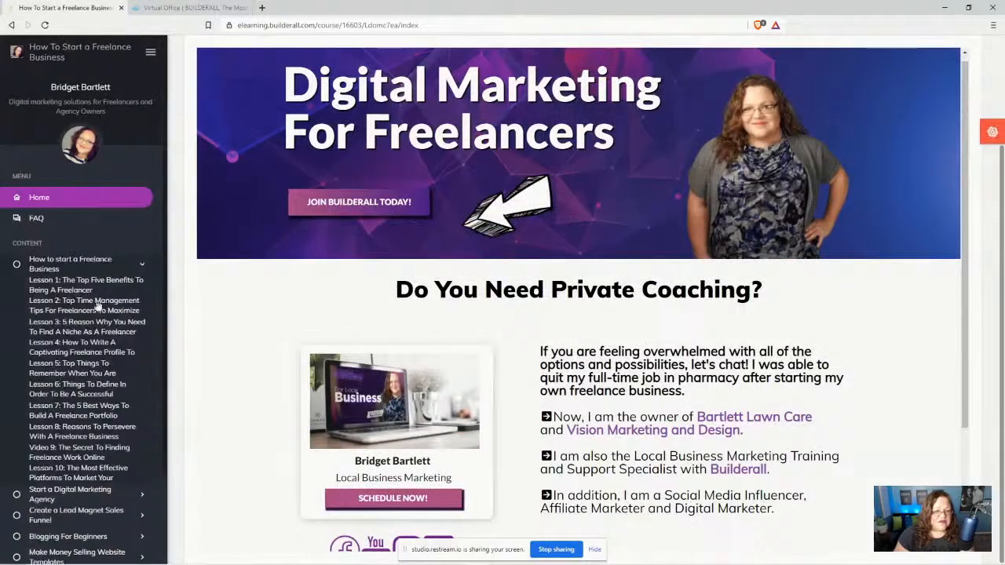
click(70, 290)
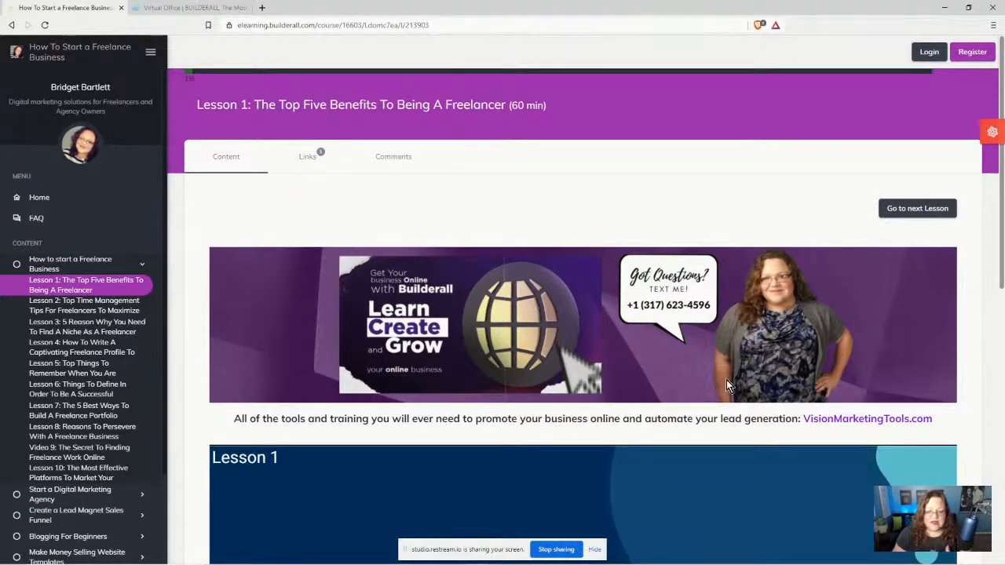
Step: Review Lesson 1's banner, video and recommended resource links, and collapse the module's lesson list
scroll(979, 427, down, 2)
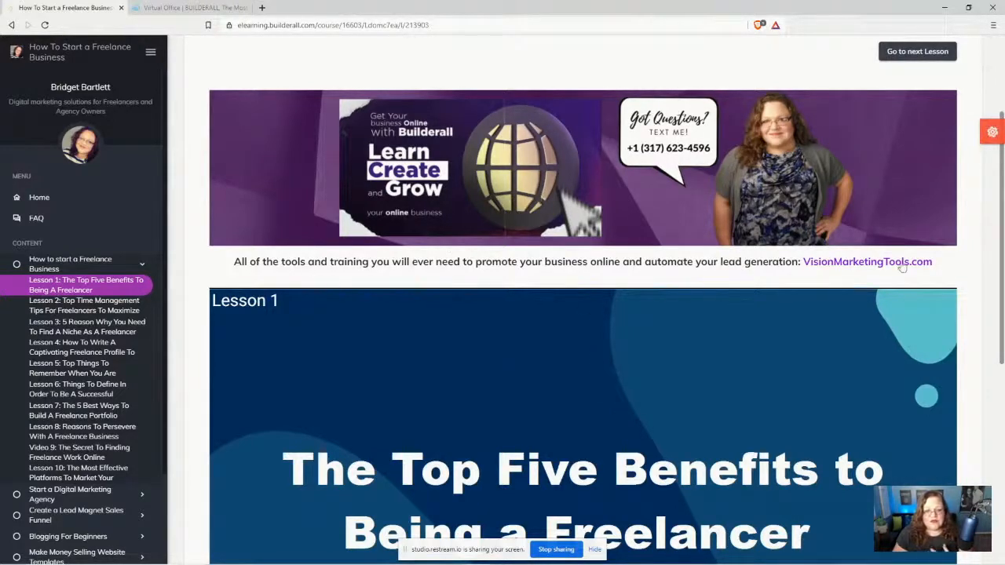
click(998, 367)
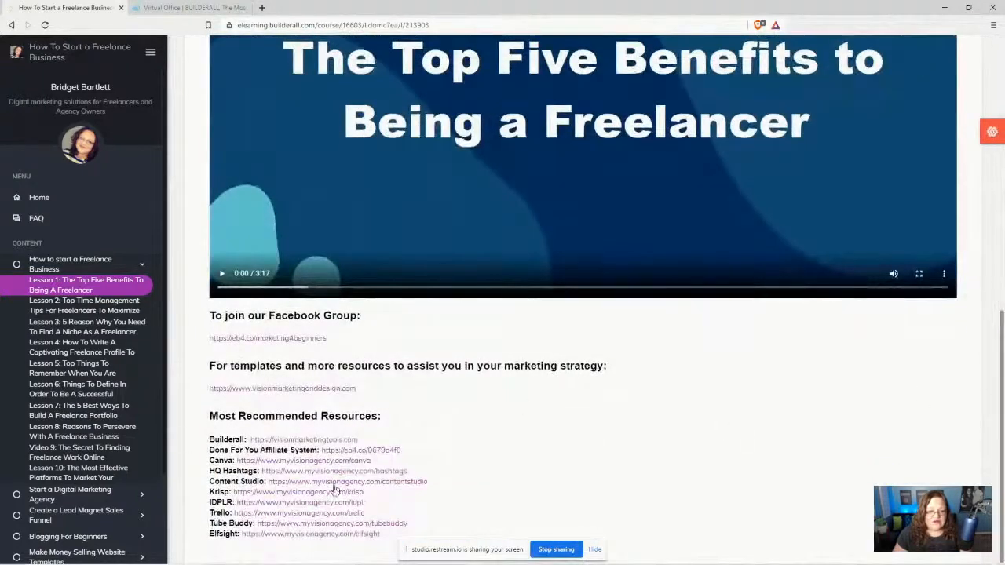
scroll(735, 460, up, 7)
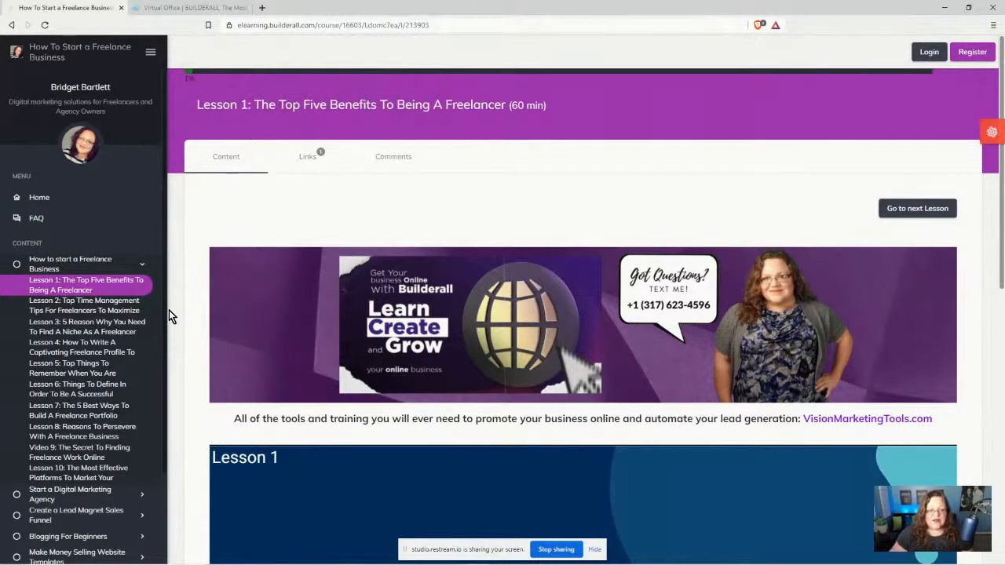
click(109, 263)
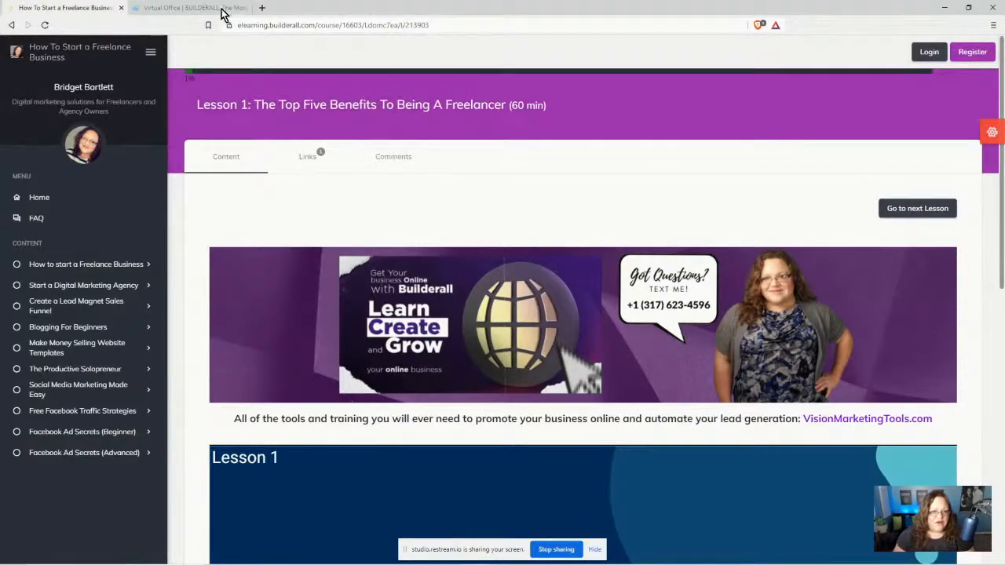
Step: Switch to the Builderall Virtual Office and enter the Website Builder
click(189, 7)
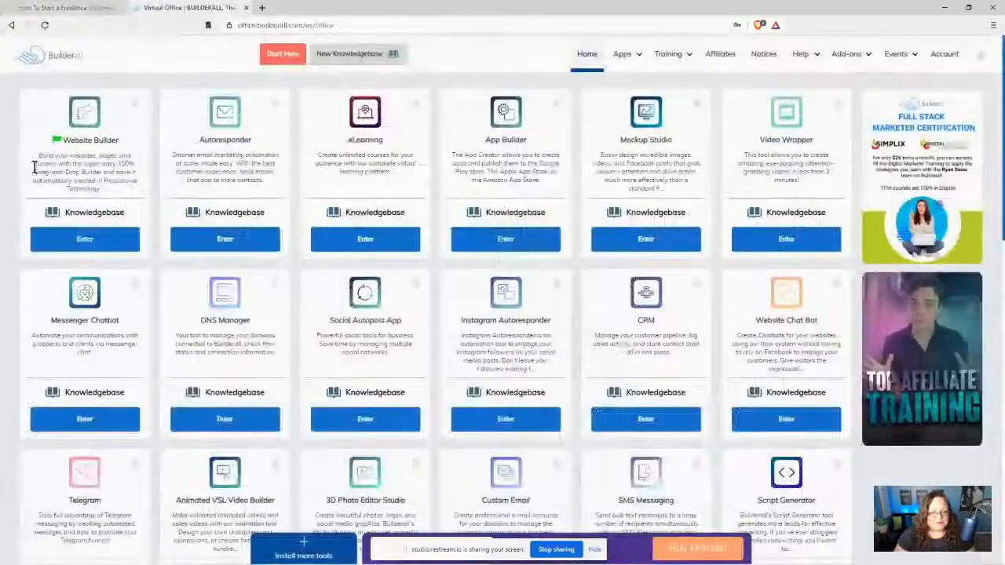
click(57, 239)
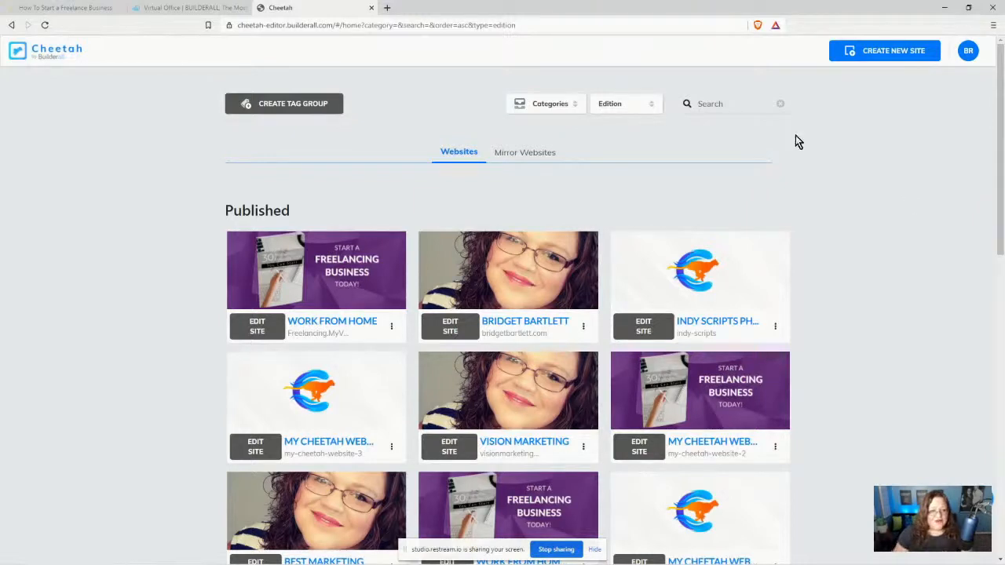
Step: Return to the freelance course's home page and review its Digital Marketing For Freelancers banner and private coaching section
click(63, 8)
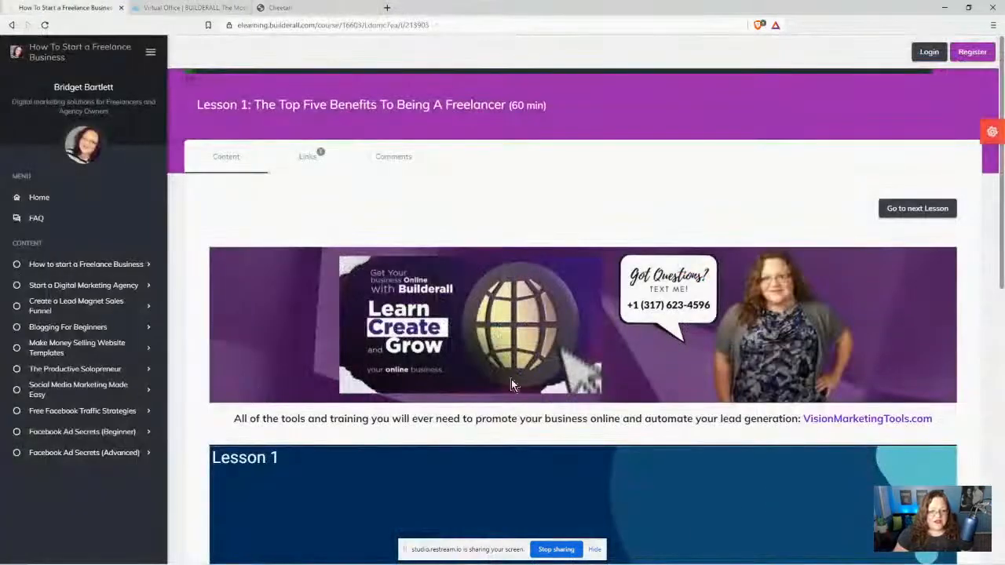
click(48, 198)
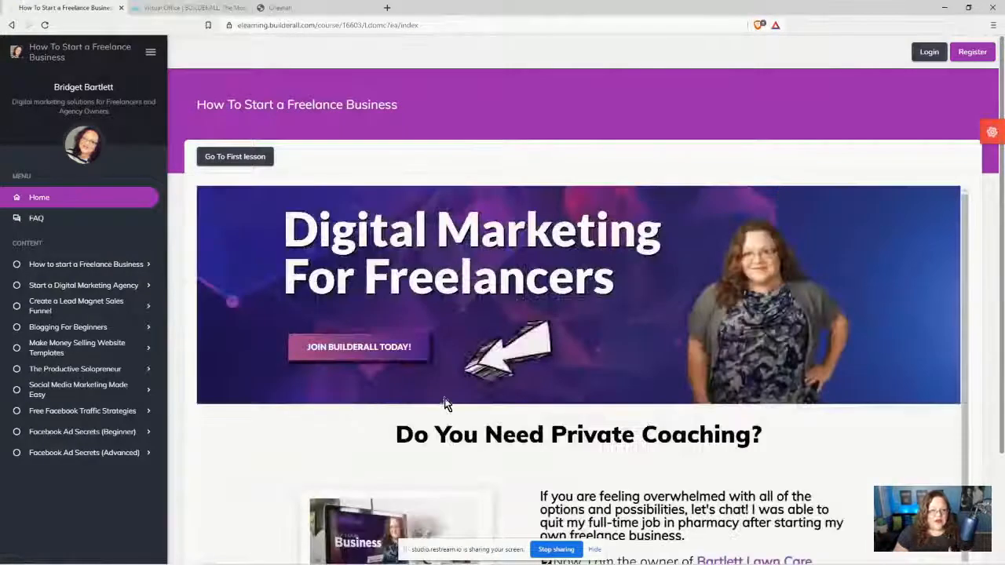
scroll(957, 479, down, 1)
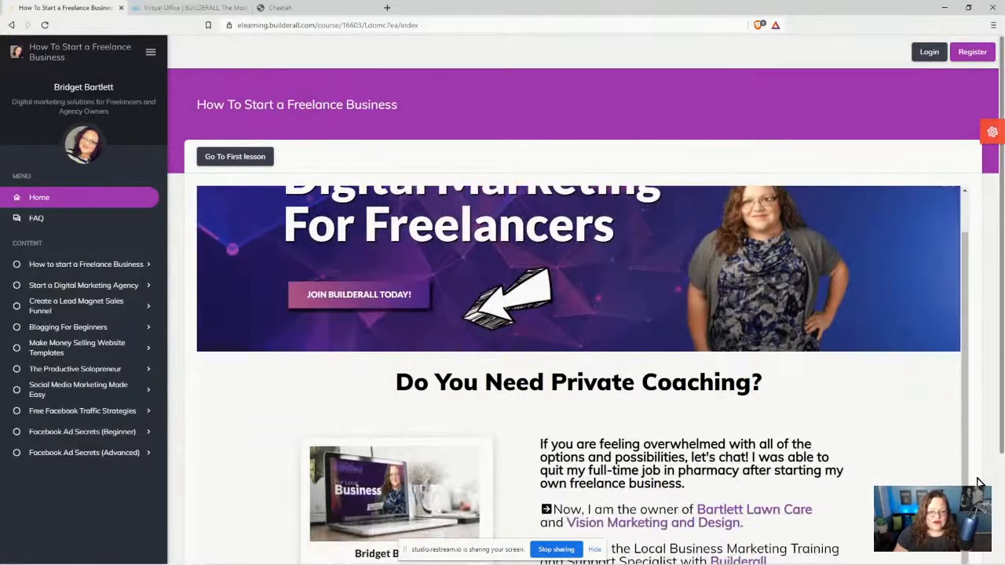
scroll(973, 479, down, 1)
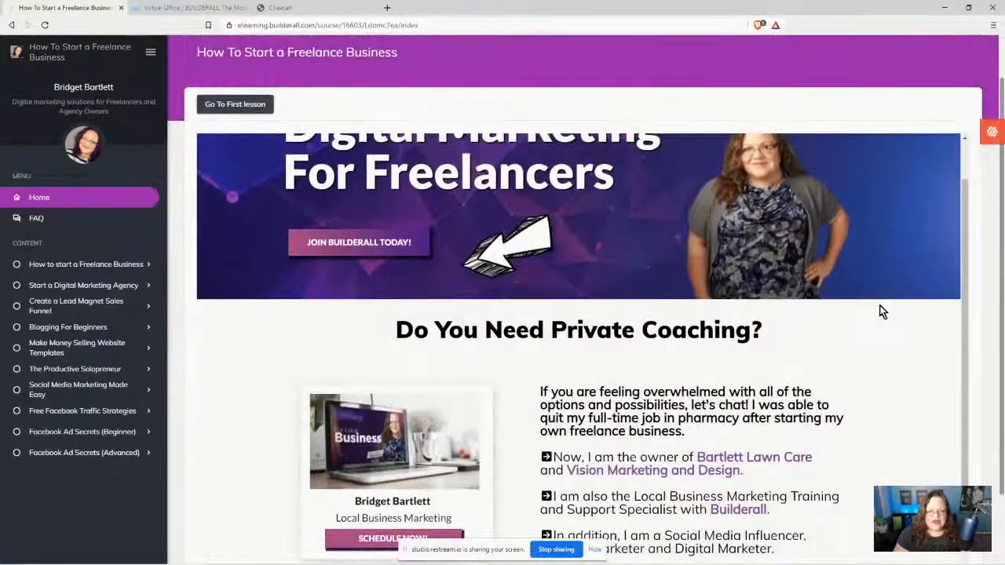
scroll(863, 338, up, 2)
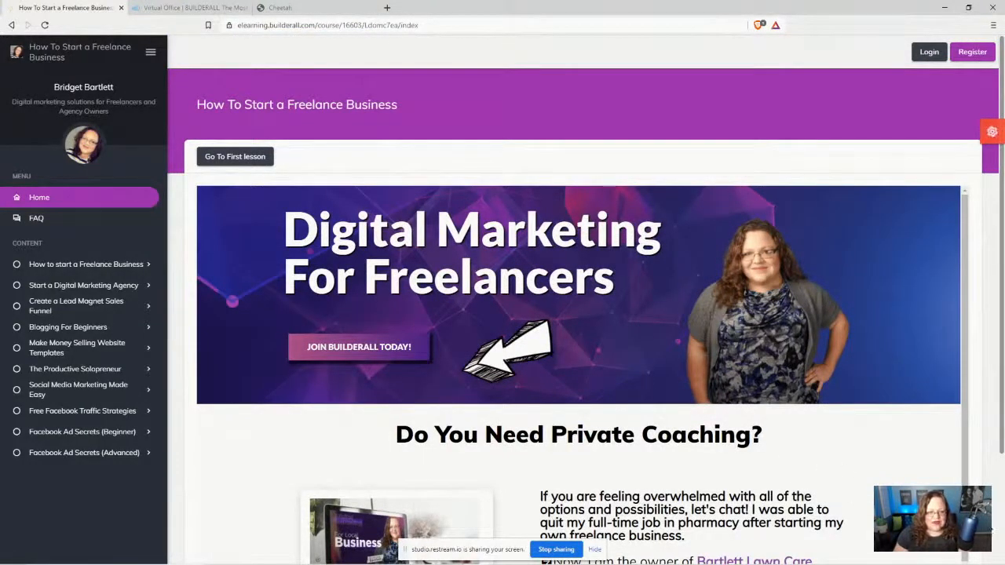
Step: Create a new Cheetah site from the simple Blank Template and skip the dashboard tour
click(314, 7)
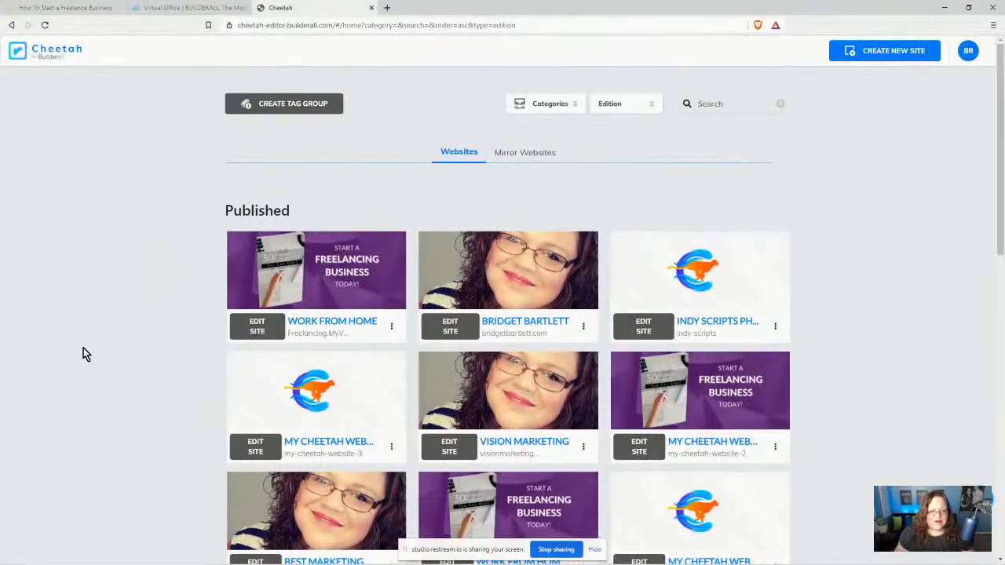
click(890, 52)
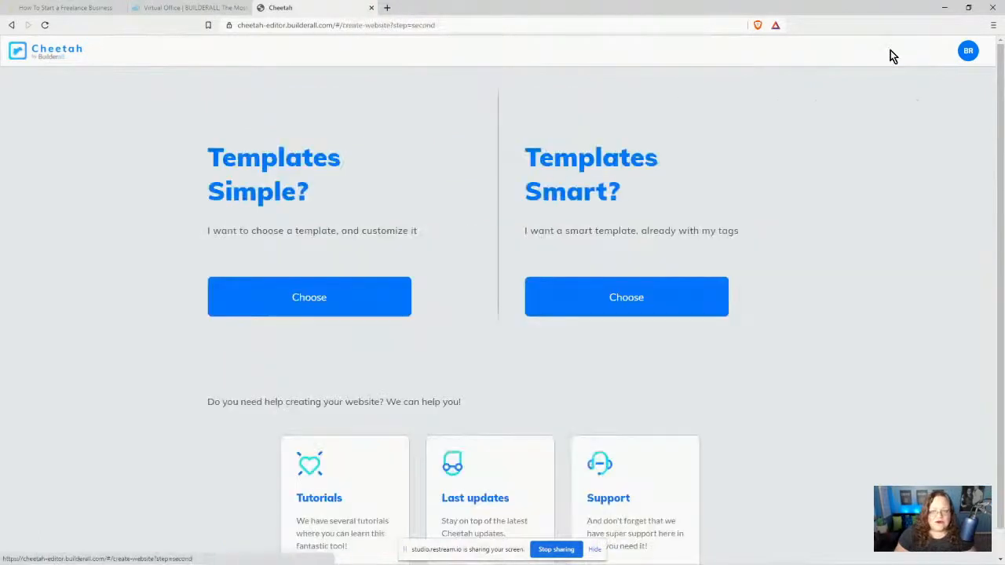
click(287, 307)
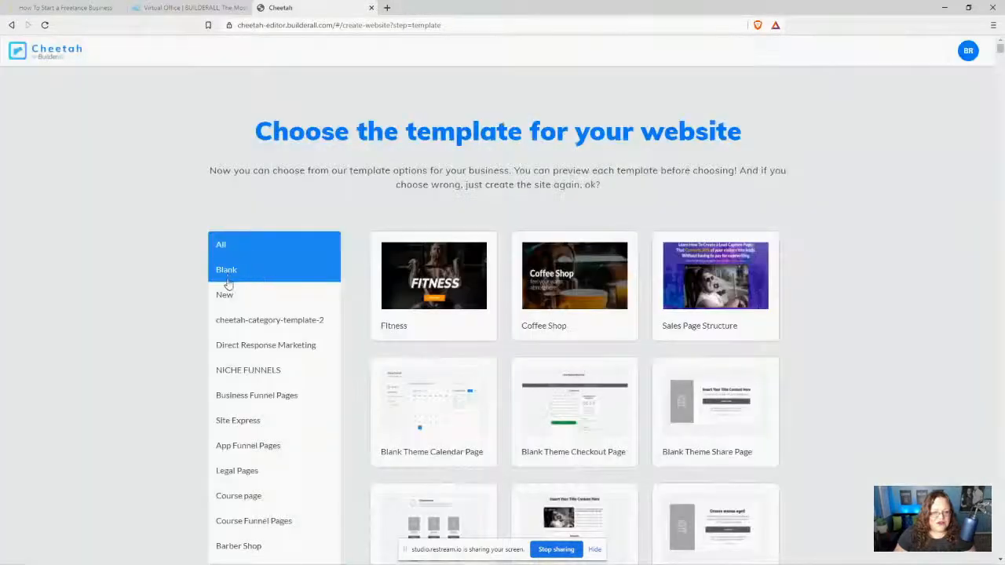
click(227, 273)
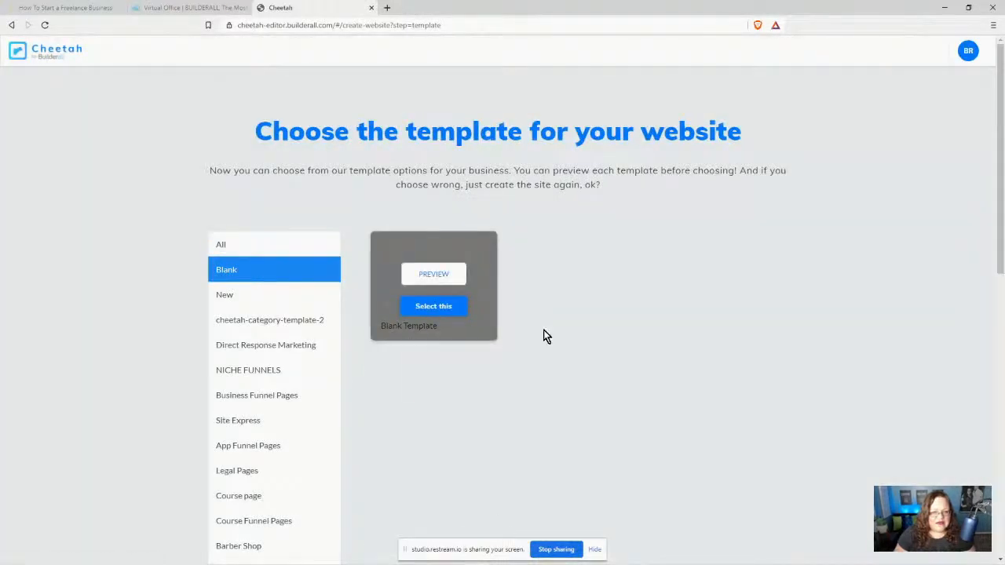
click(433, 306)
click(582, 349)
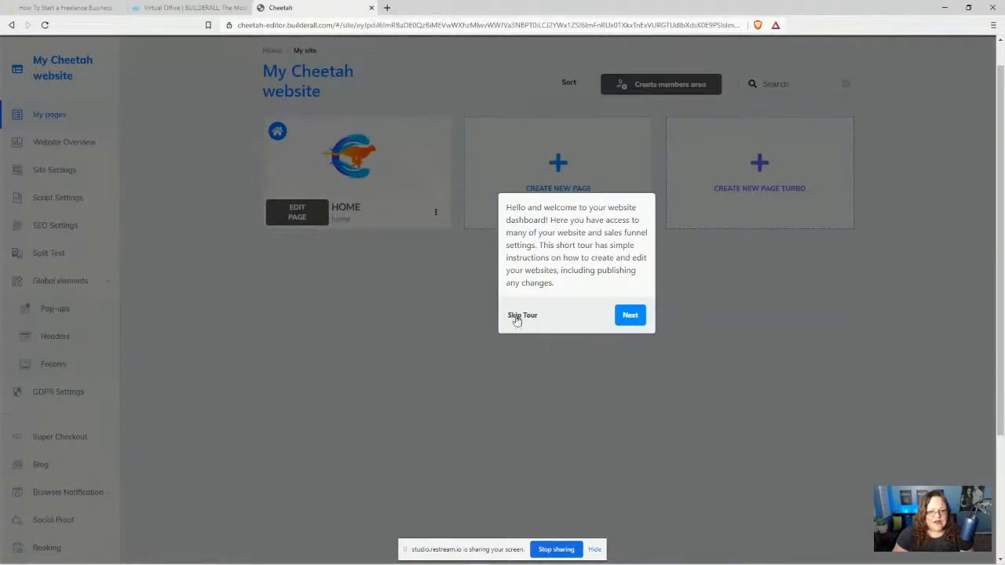
click(522, 314)
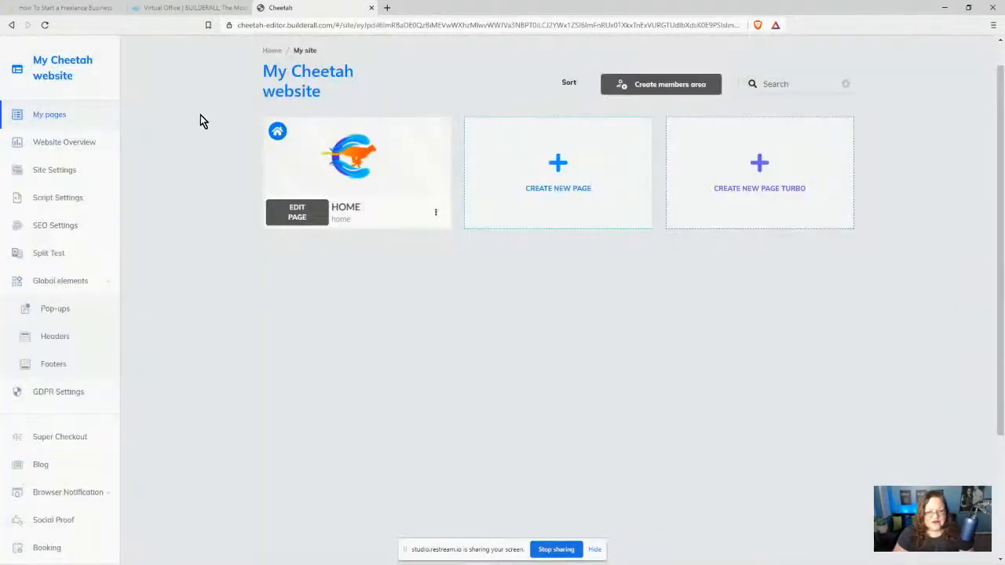
Step: Set the new site's title to Launch Course Elearning Home Page in its general settings
click(35, 176)
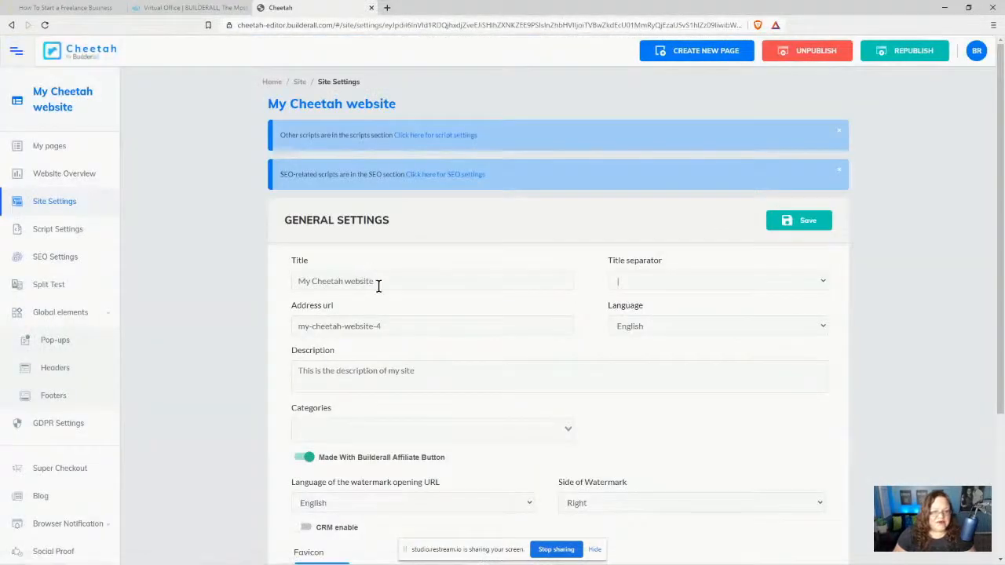
drag(378, 284, 284, 282)
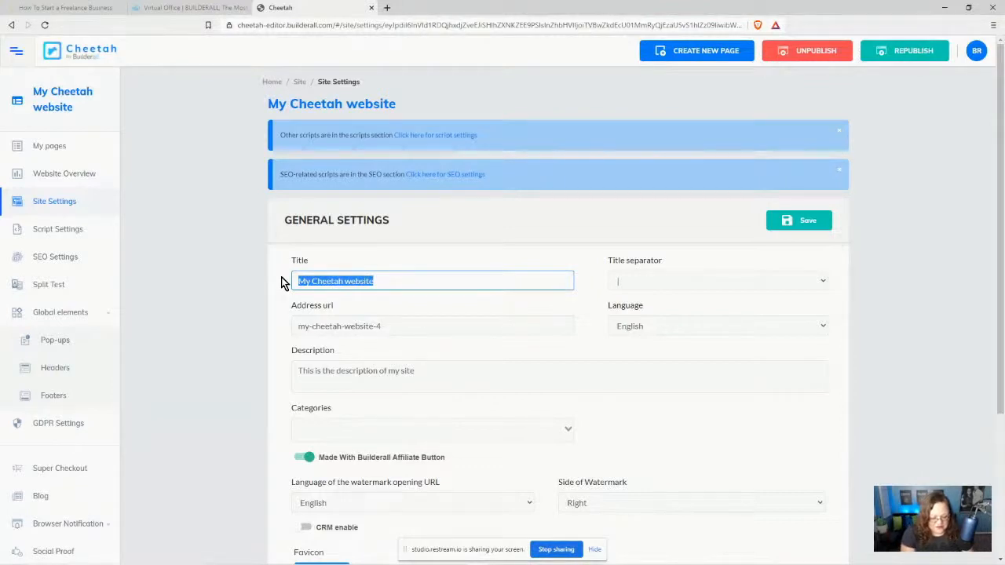
text(Launch)
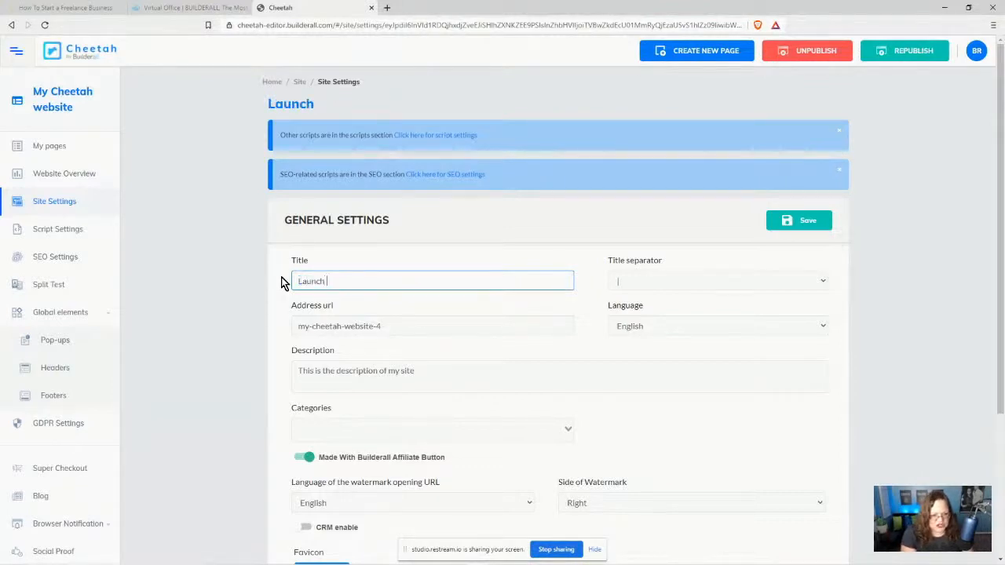
text( Course )
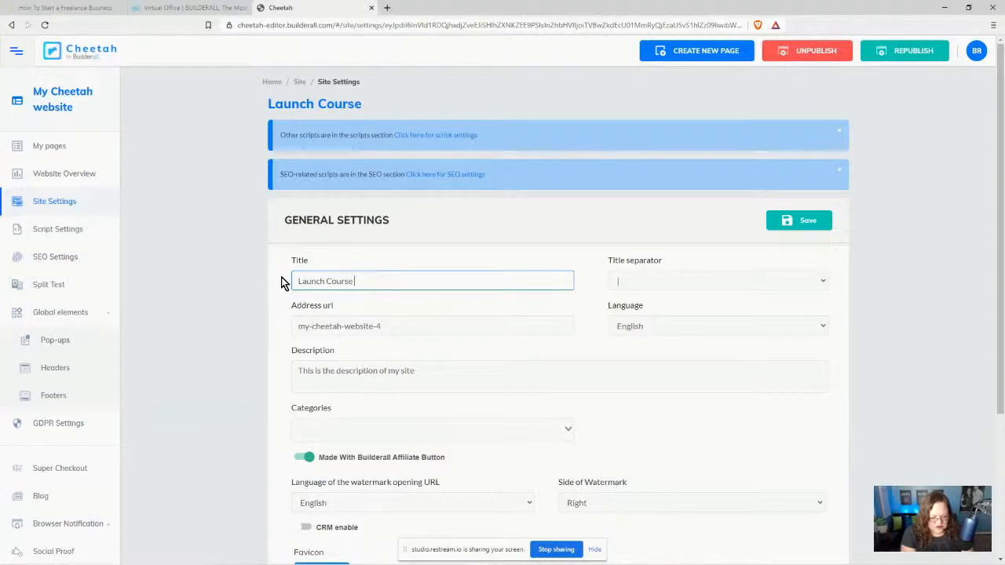
text(Elearning Home)
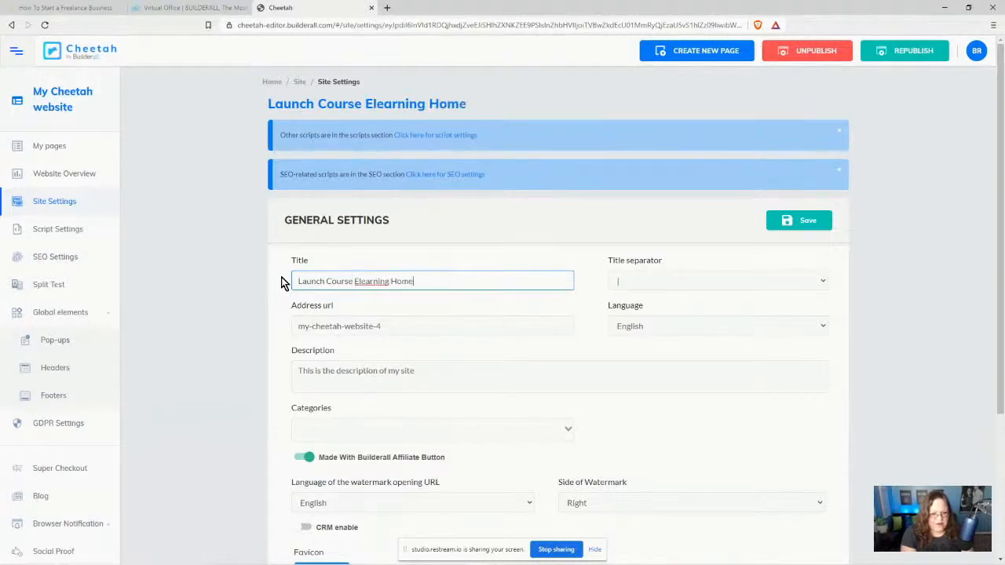
text( Page)
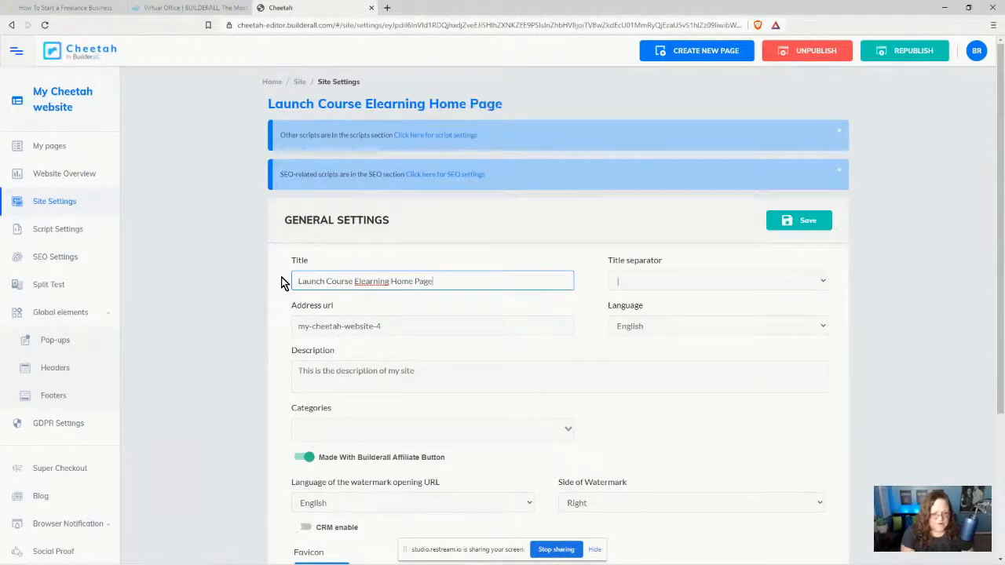
Step: Copy the site title into the address URL and try replacing the spaces around Course with hyphens
drag(430, 282, 291, 289)
key(ctrl+c)
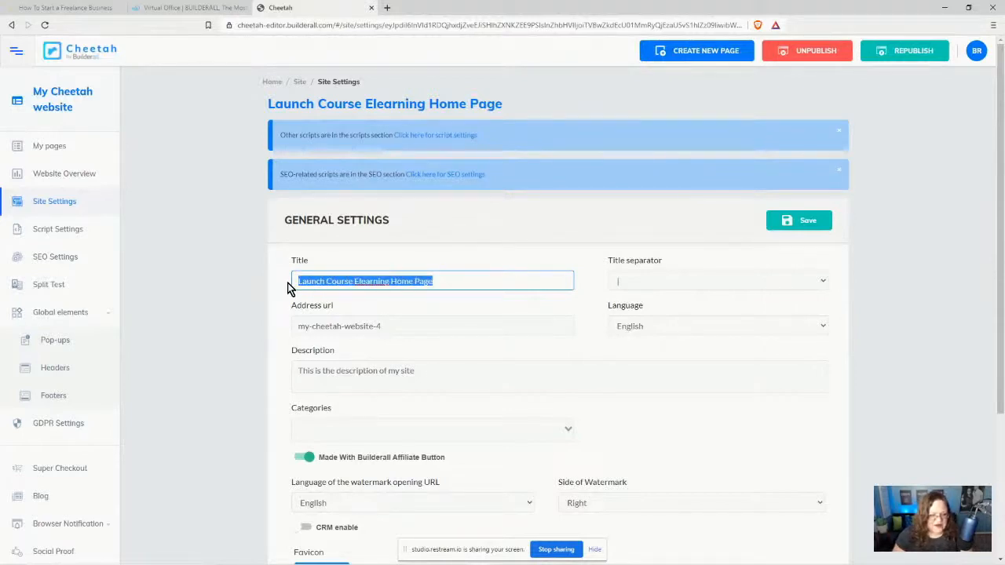
drag(394, 329, 264, 335)
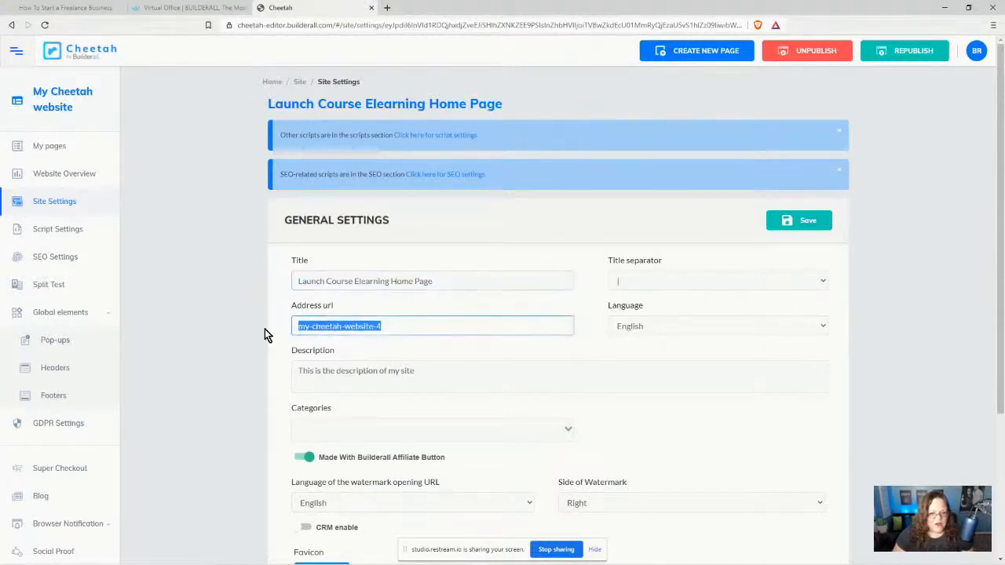
key(ctrl+v)
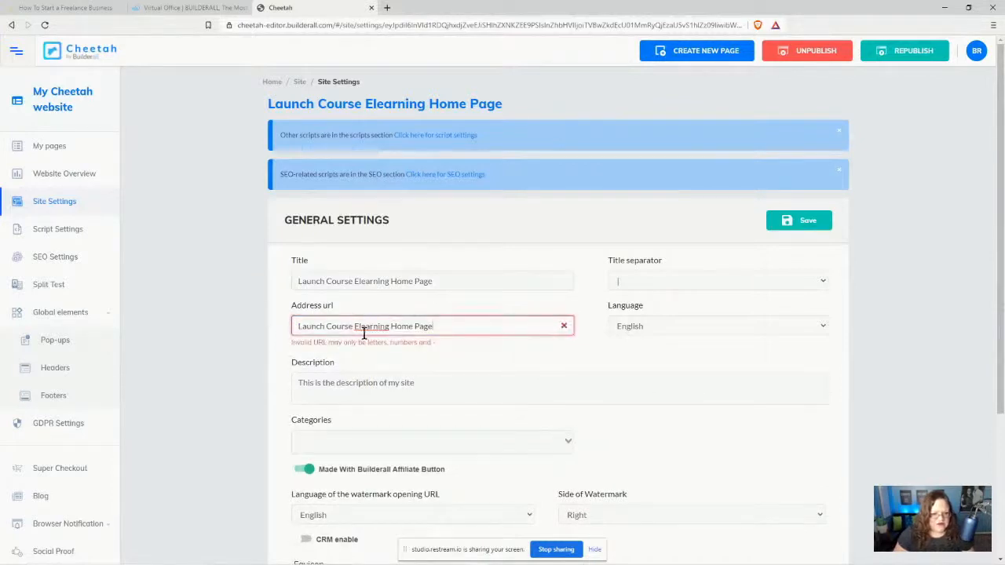
click(327, 326)
key(BackSpace)
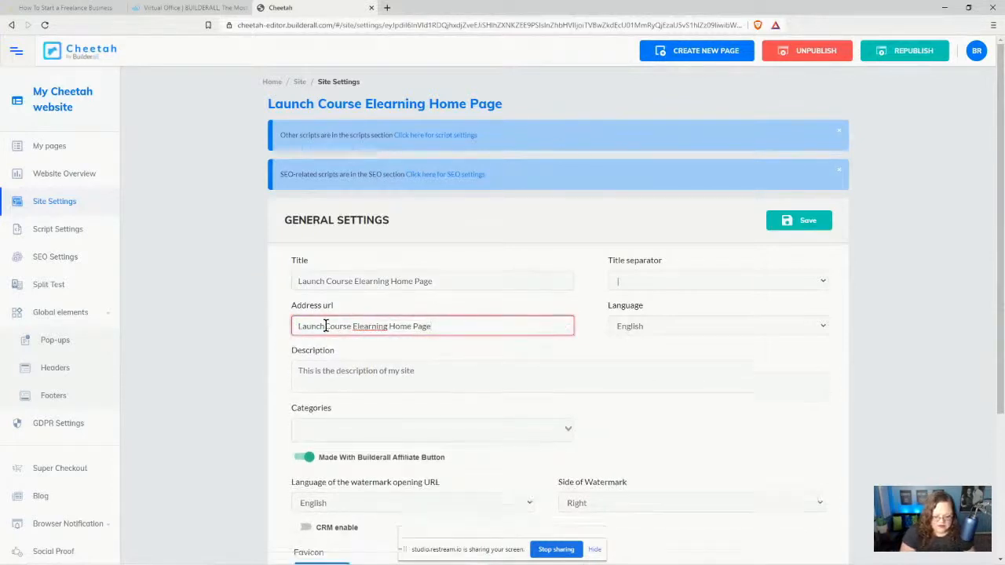
text(-)
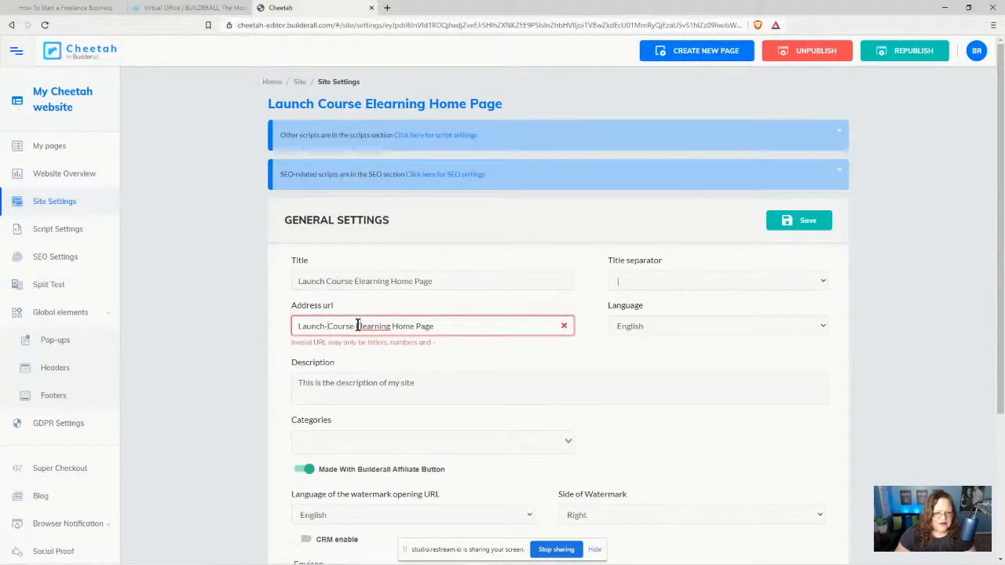
click(356, 325)
key(BackSpace)
text(-)
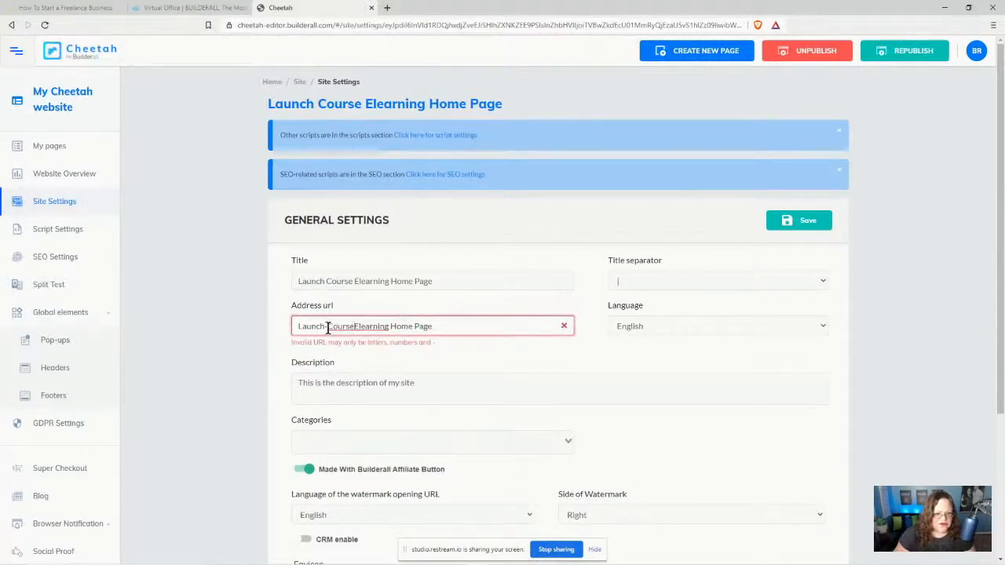
Step: Remove the remaining hyphen and spaces from the address URL to make it LaunchCourseElearningHomePage
click(328, 328)
key(BackSpace)
click(387, 330)
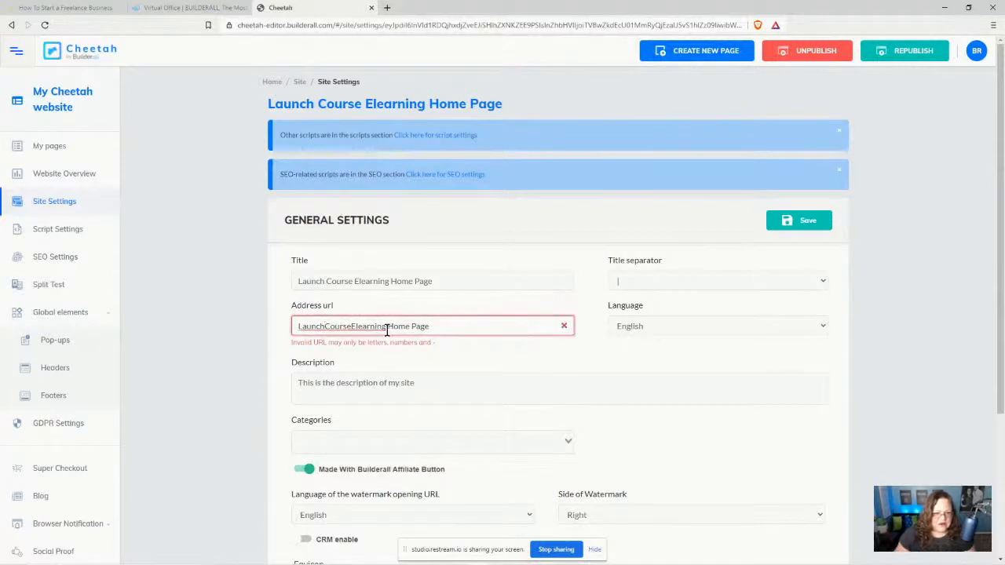
key(BackSpace)
click(411, 328)
key(BackSpace)
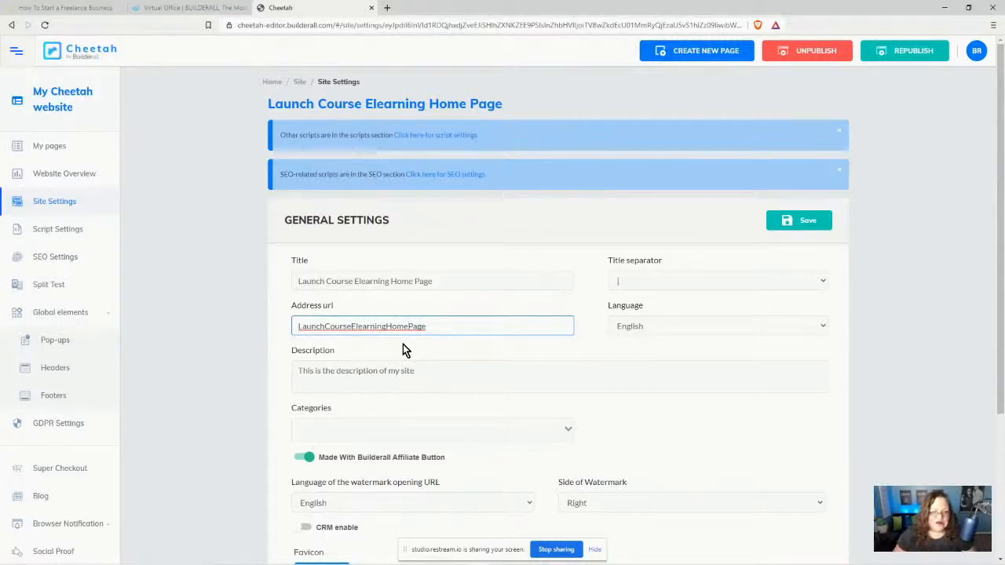
Step: Replace the site description with a copy of the title, Launch Course Elearning Home Page
drag(424, 328, 276, 327)
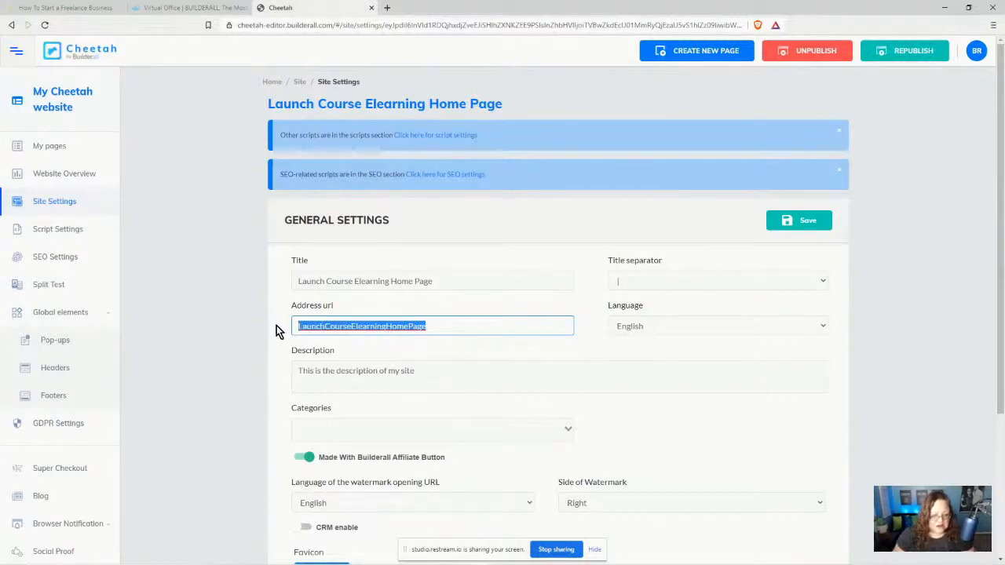
drag(434, 281, 290, 288)
key(ctrl+c)
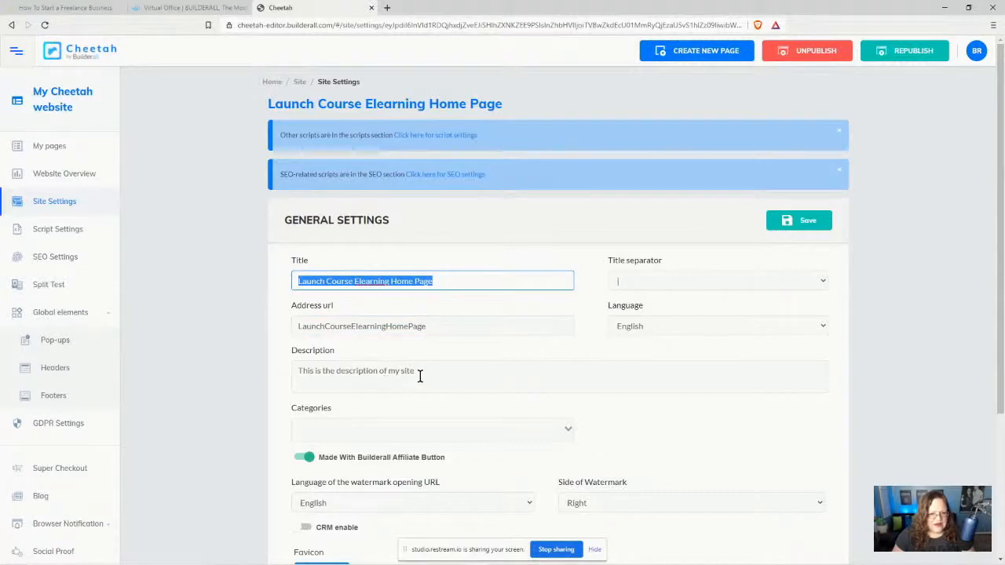
drag(419, 377, 299, 369)
key(ctrl+v)
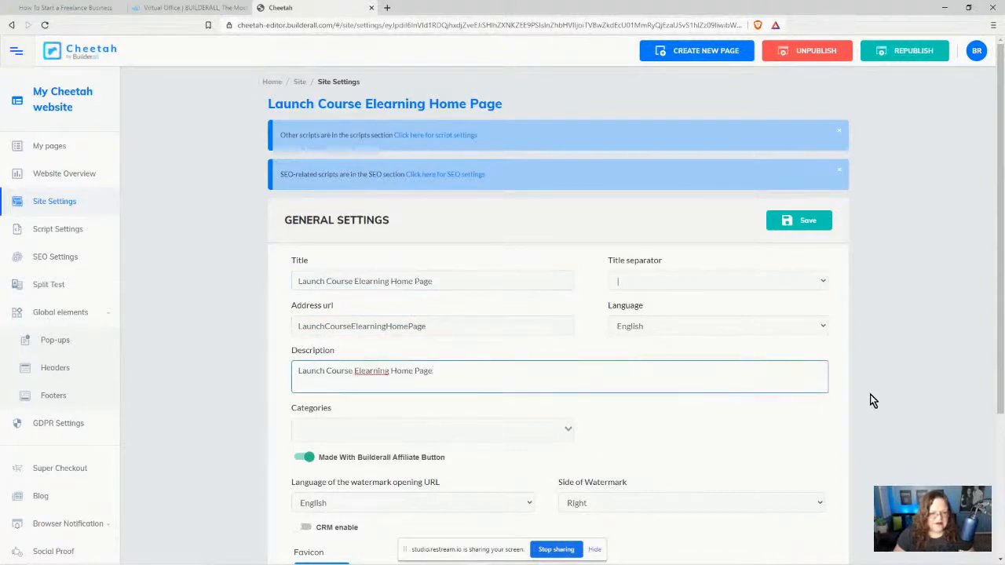
scroll(879, 377, down, 2)
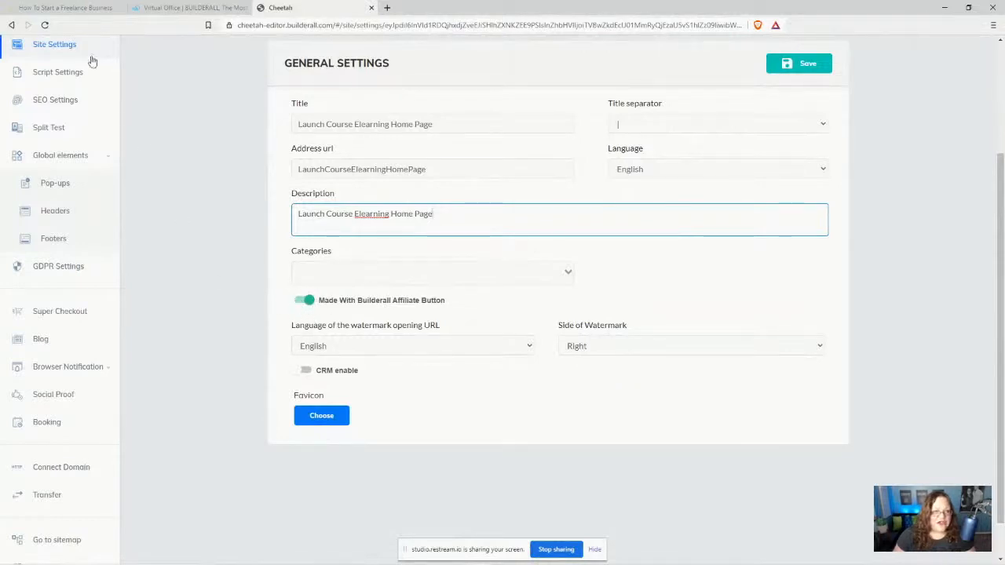
Step: Review the course home page's banner, coaching offer and contact section as a reference, and return to the Cheetah site settings
click(29, 7)
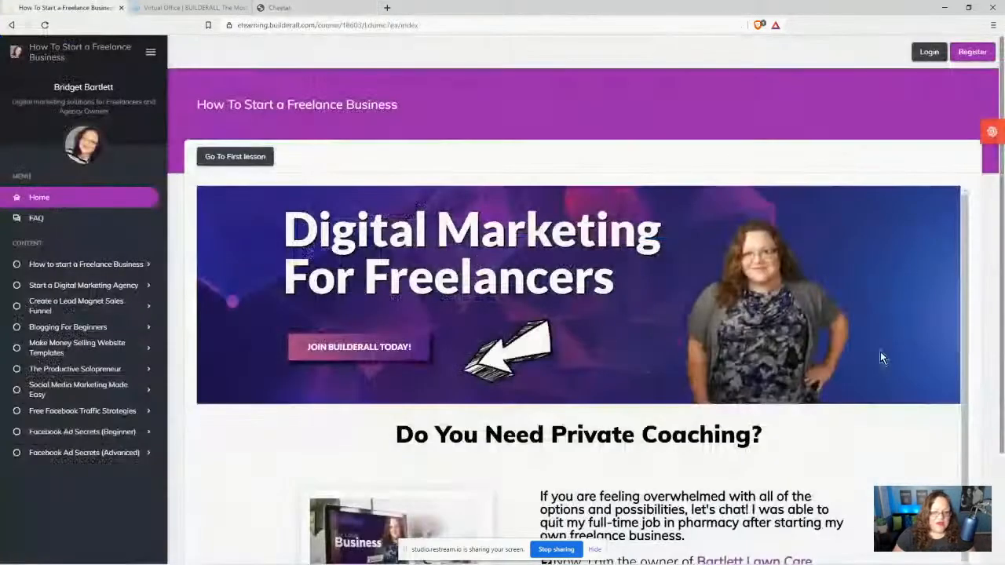
scroll(984, 432, down, 2)
scroll(981, 432, down, 2)
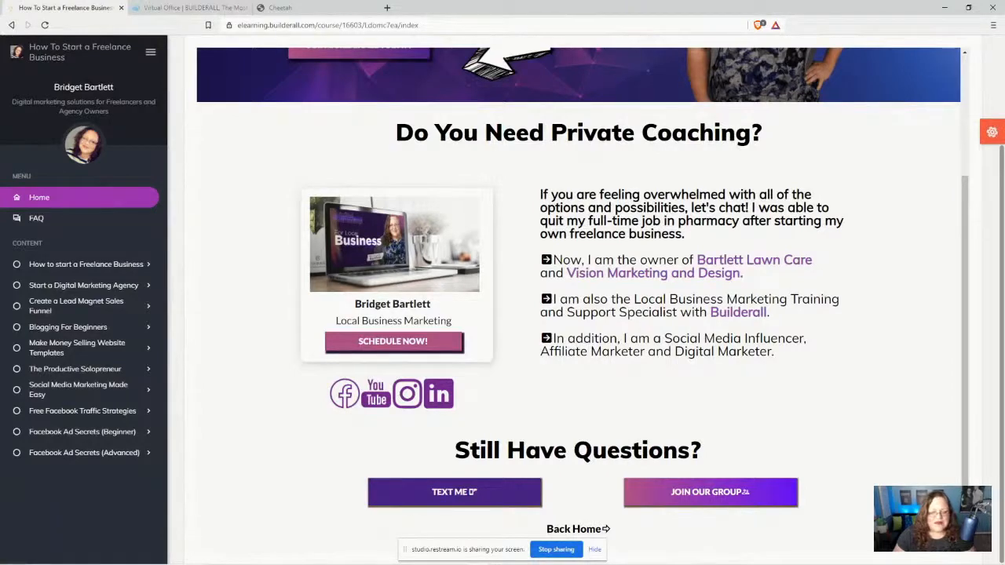
scroll(579, 306, up, 1)
scroll(583, 298, up, 4)
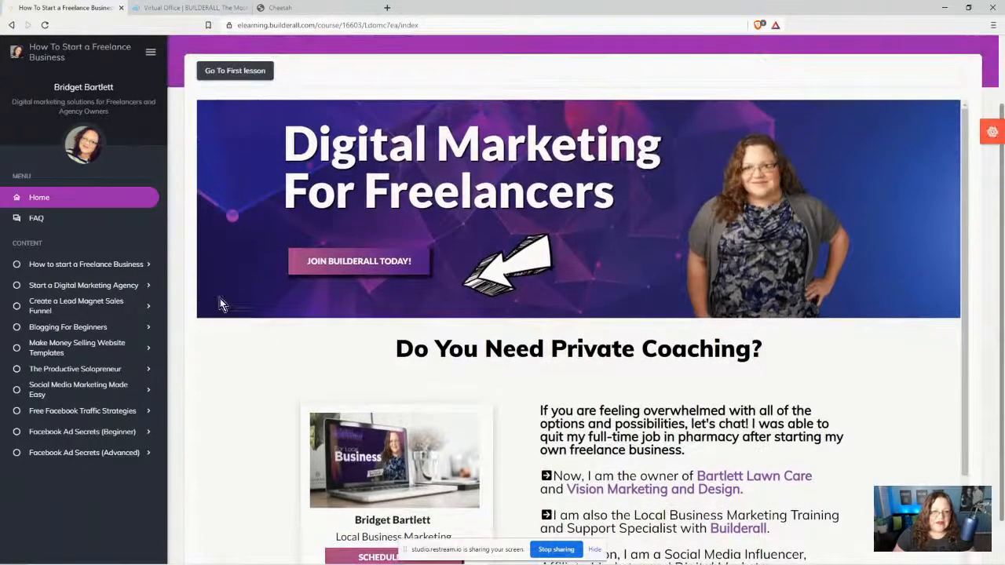
click(301, 6)
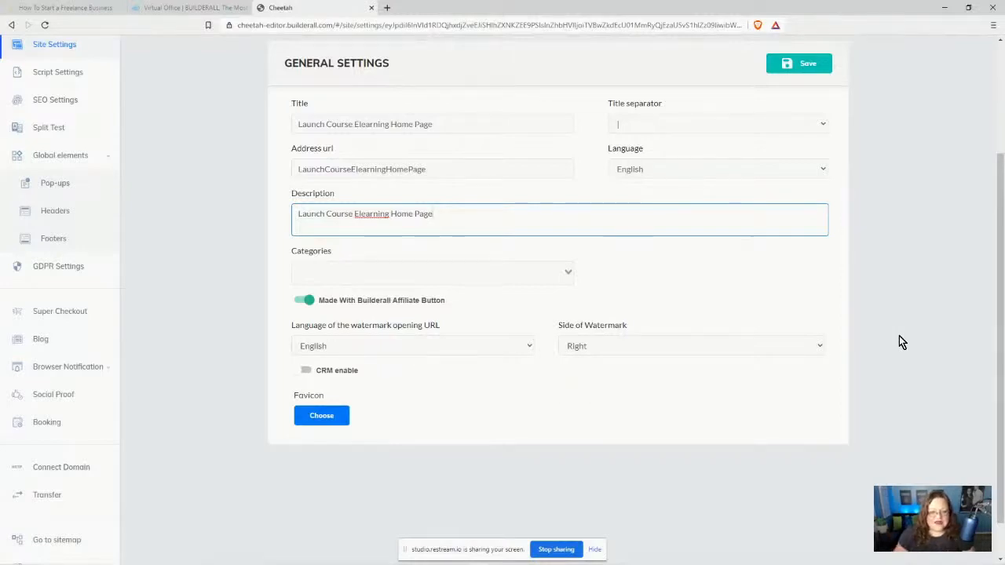
Step: Save the site's general settings and open its Home page for editing
scroll(894, 248, up, 2)
scroll(895, 251, up, 1)
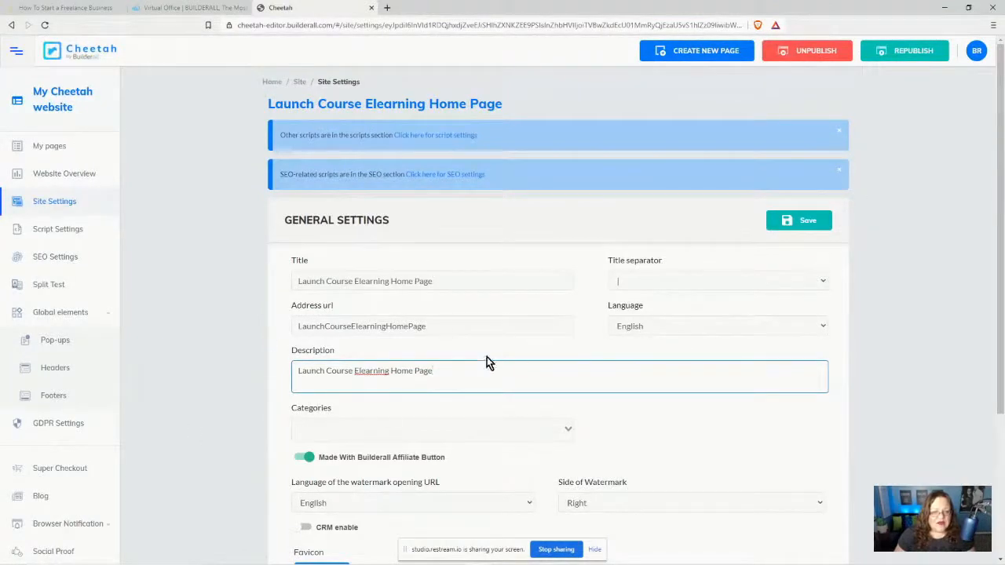
scroll(962, 398, down, 3)
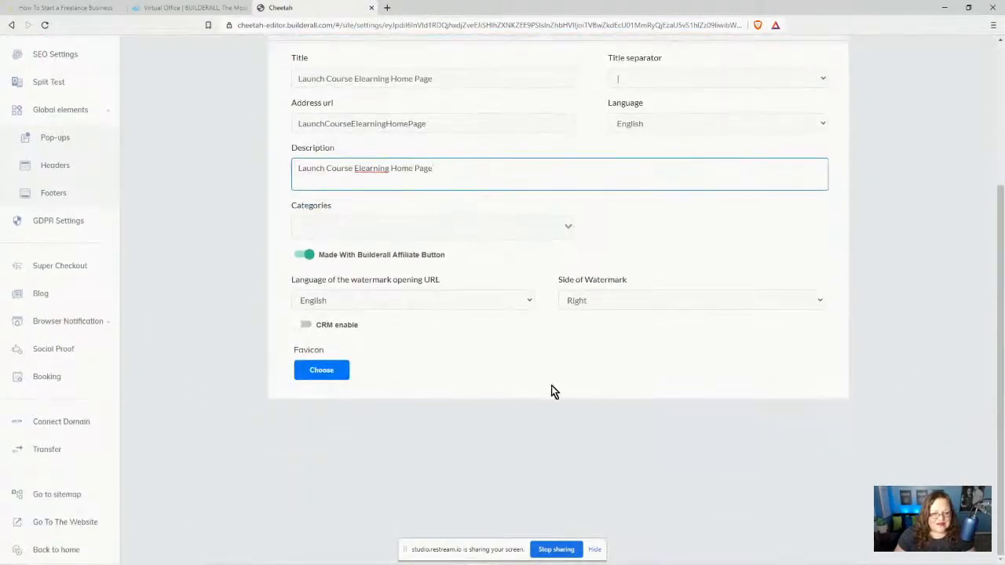
scroll(919, 342, up, 3)
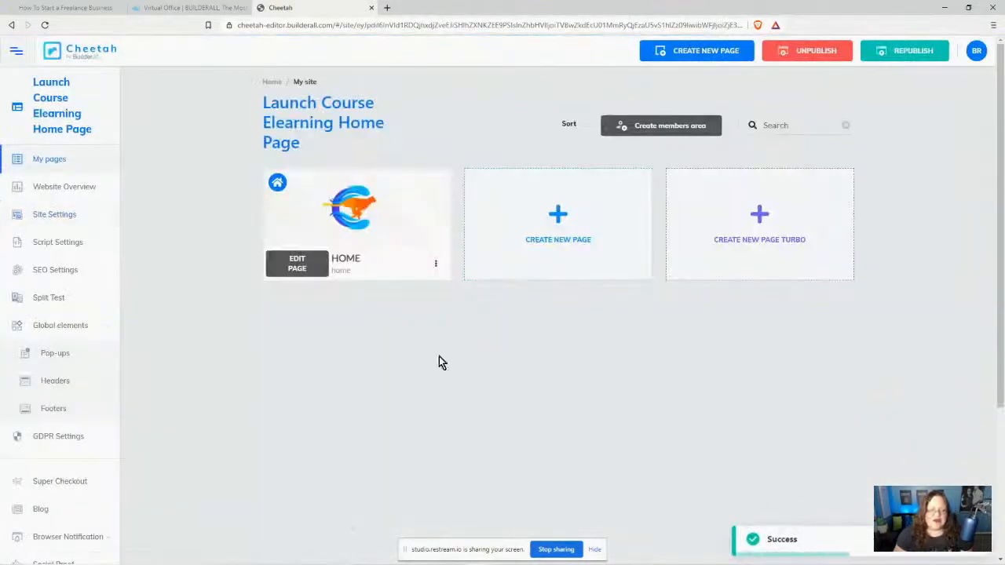
click(299, 264)
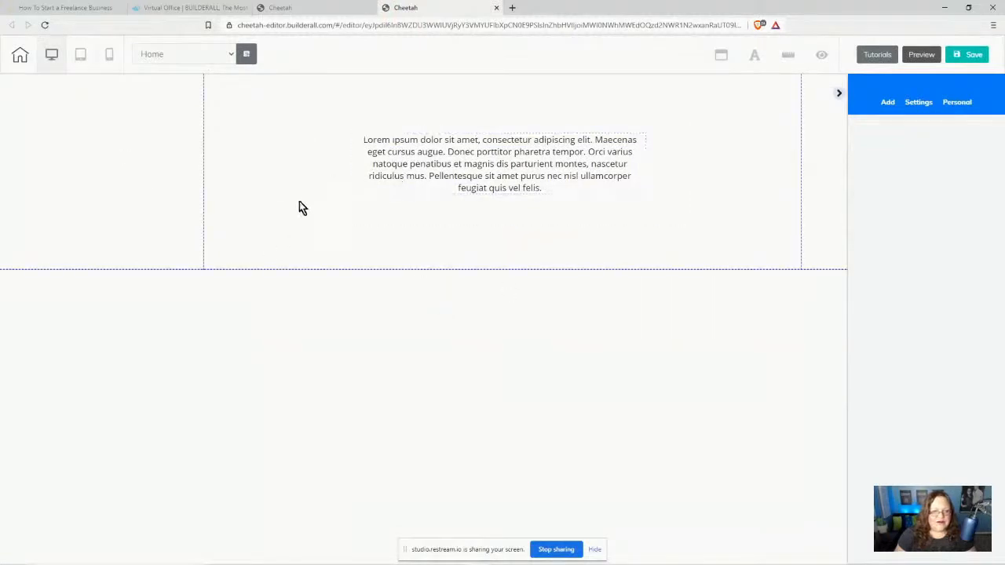
Step: Delete the centred box with the lorem ipsum text and extend the empty panel's lower edge to make it taller
click(330, 199)
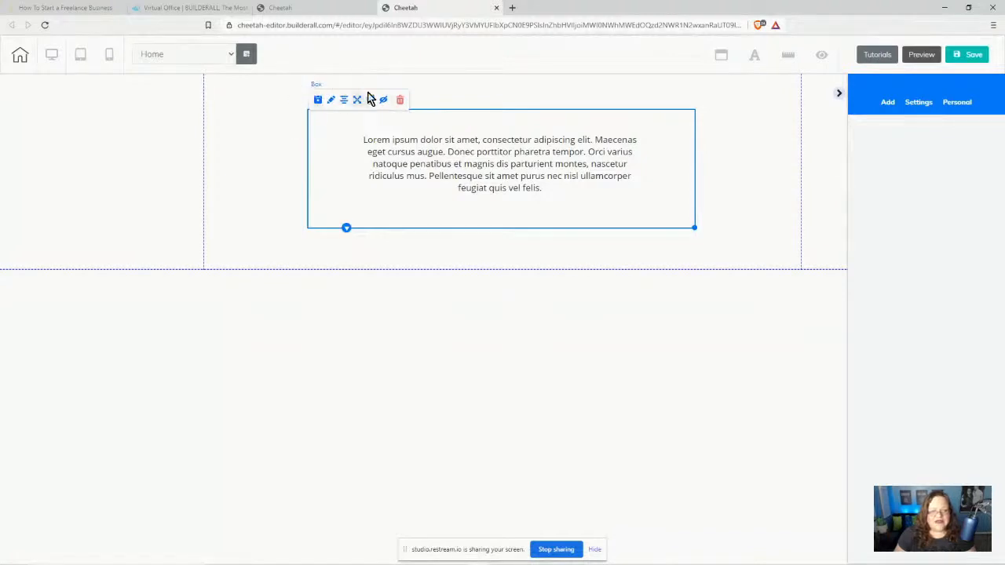
click(444, 161)
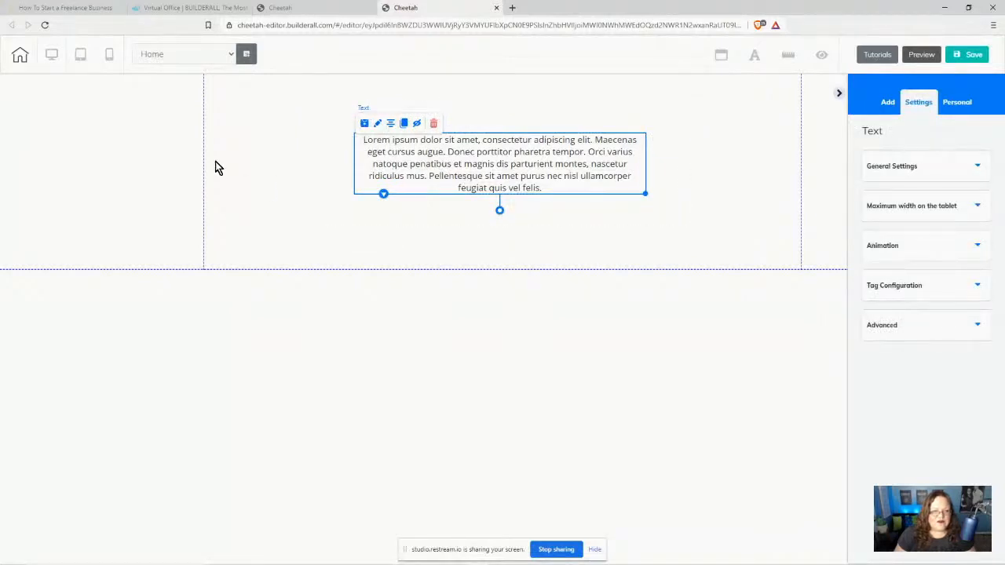
click(314, 91)
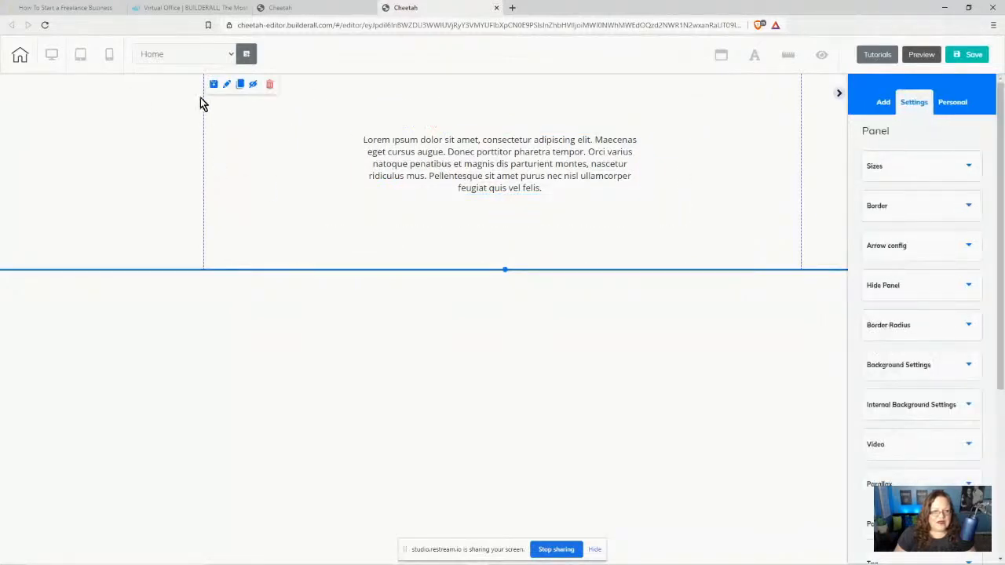
click(325, 120)
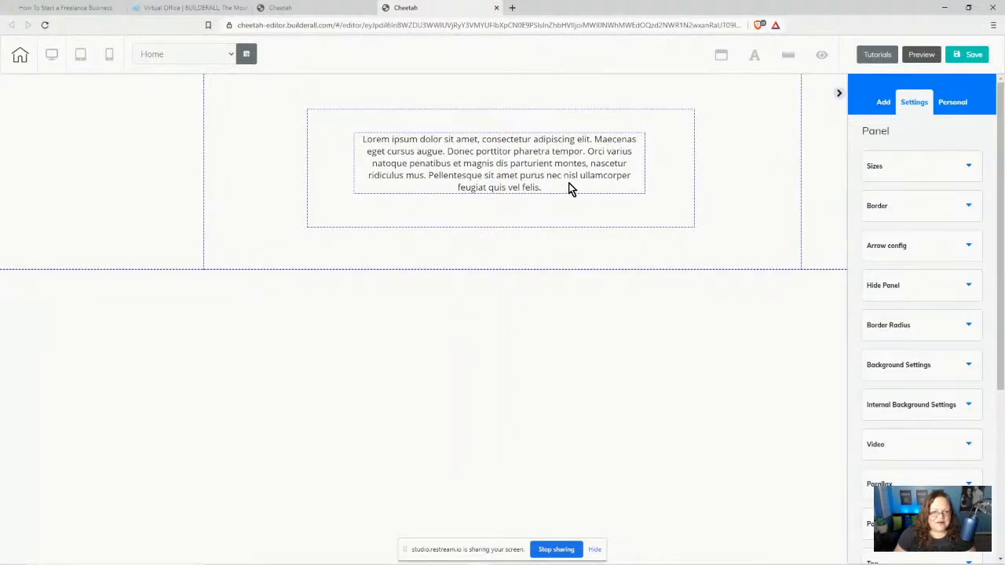
click(686, 114)
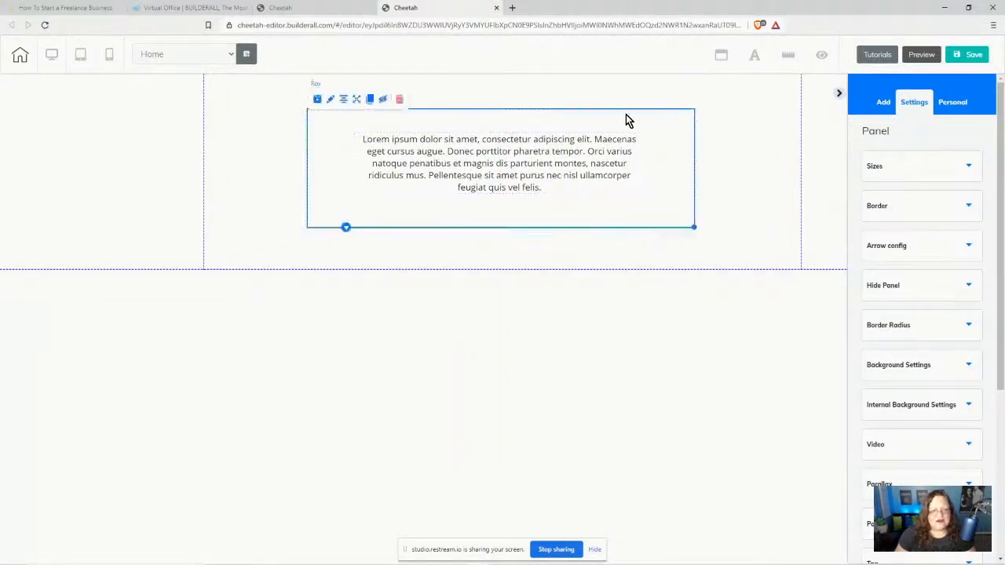
click(400, 101)
click(572, 332)
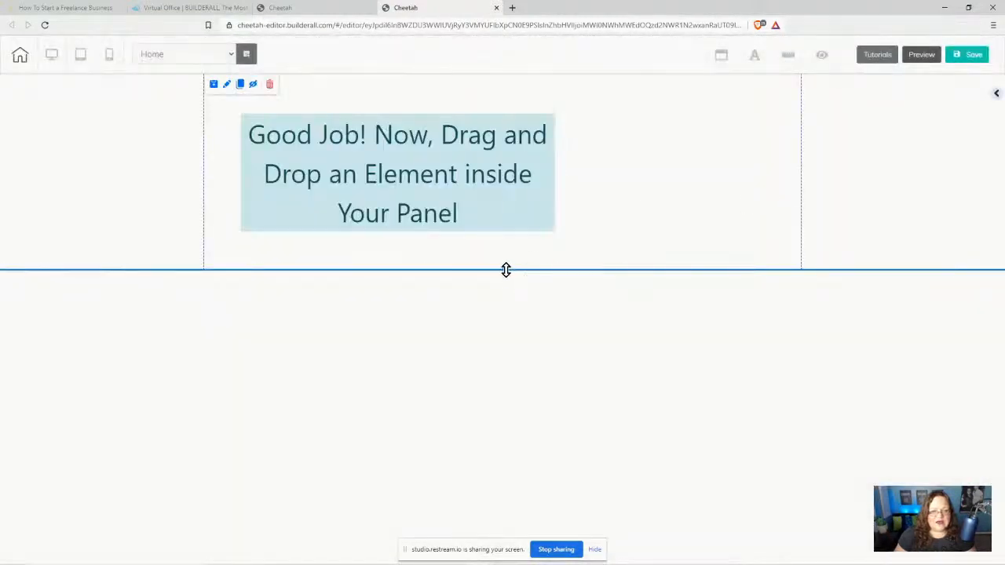
drag(505, 269, 516, 335)
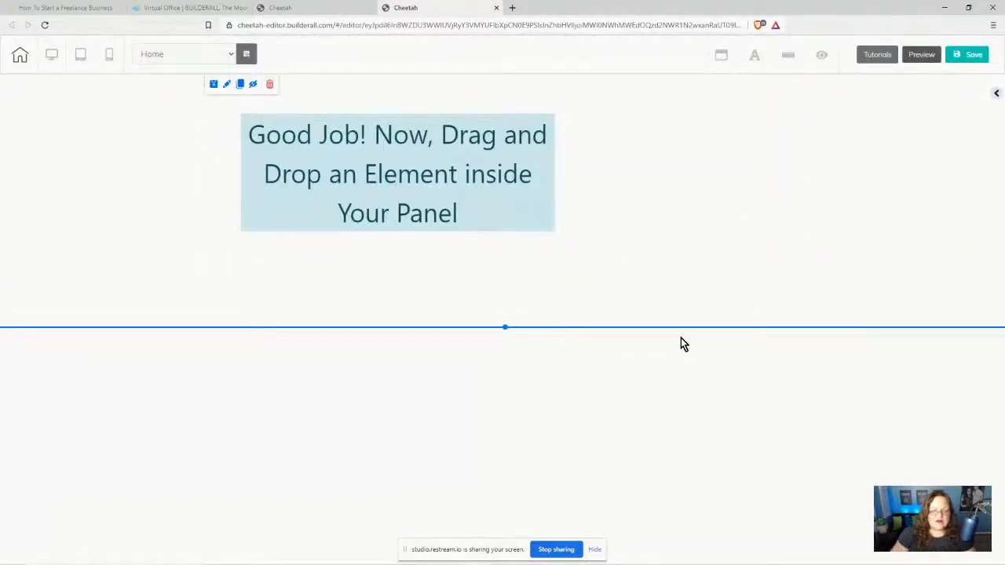
Step: Switch to Canva and create a new design with custom dimensions of 1920 x 600 px
mouse_move(620, 562)
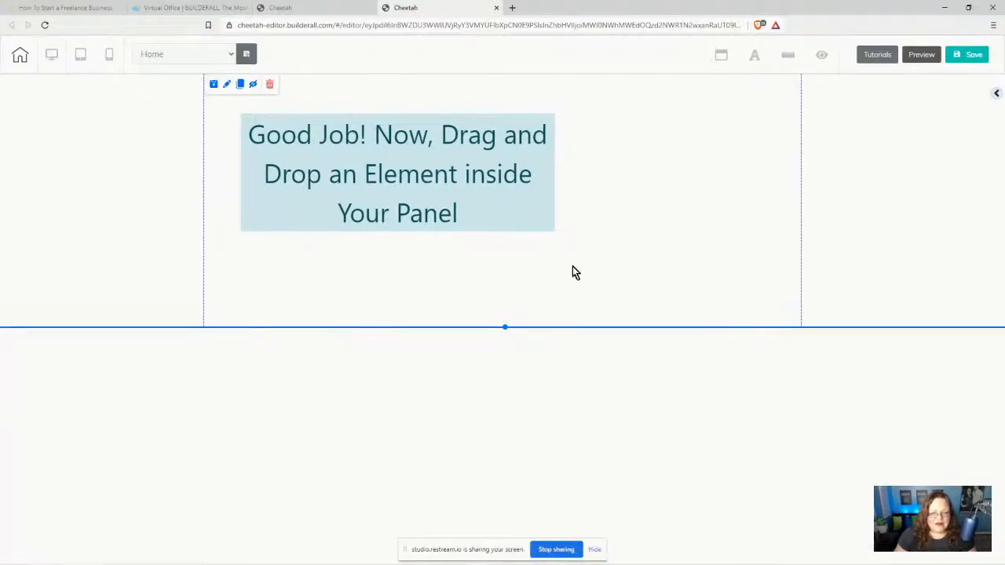
mouse_move(832, 561)
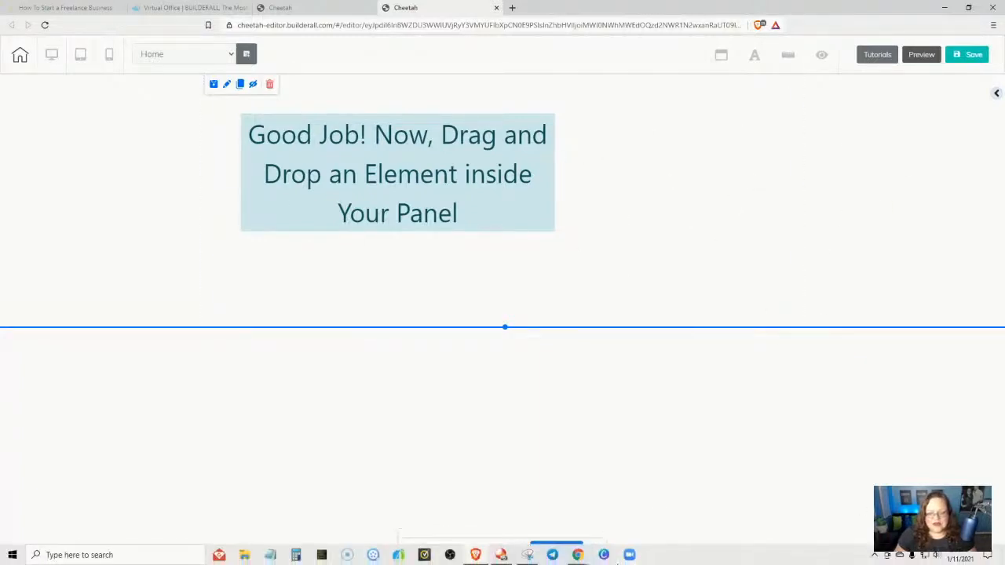
click(603, 555)
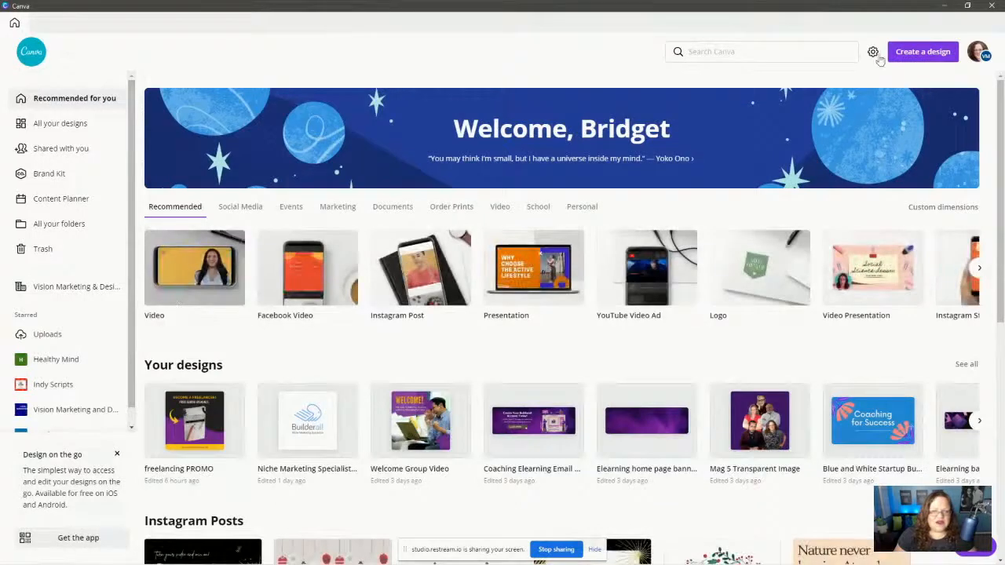
click(926, 57)
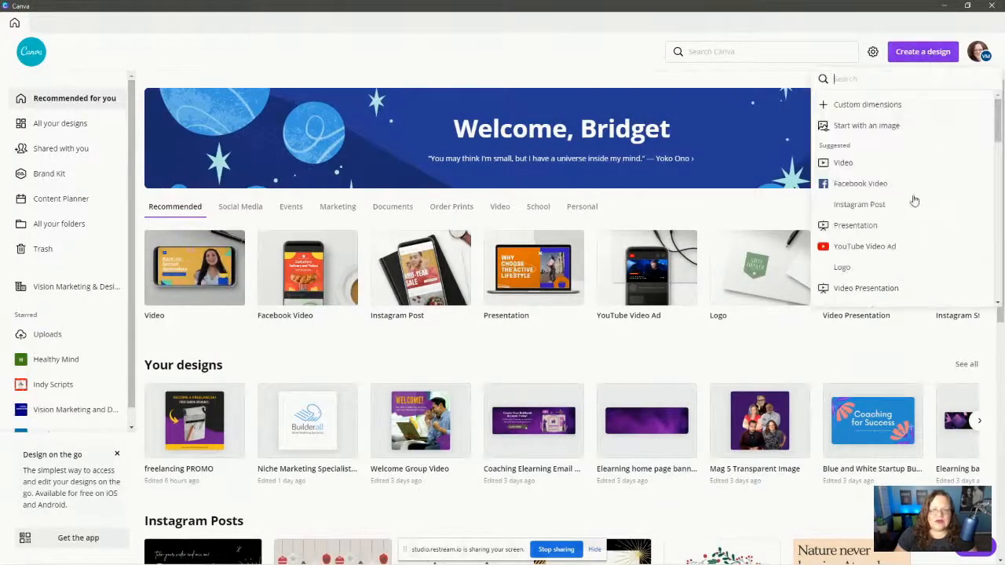
click(849, 103)
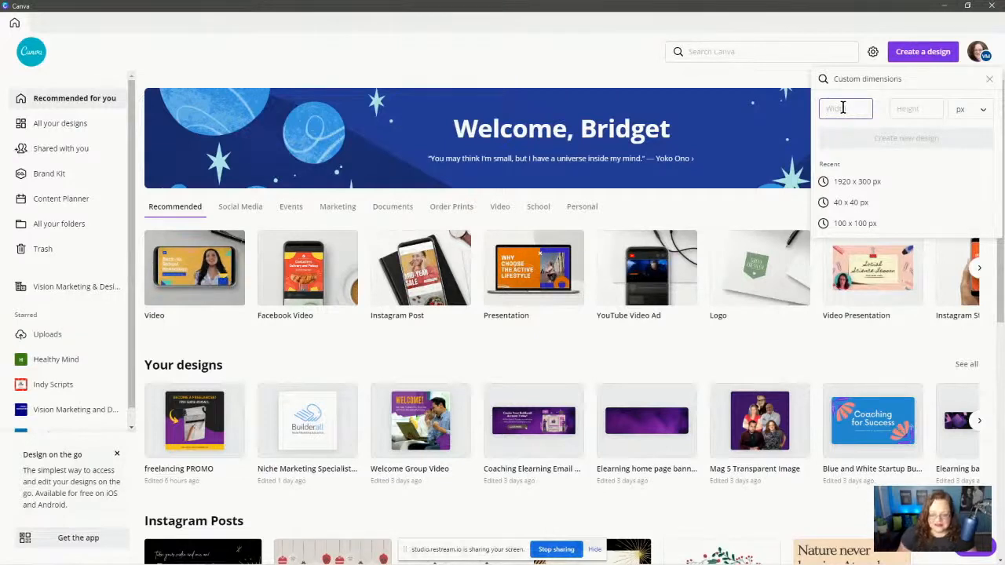
text(192)
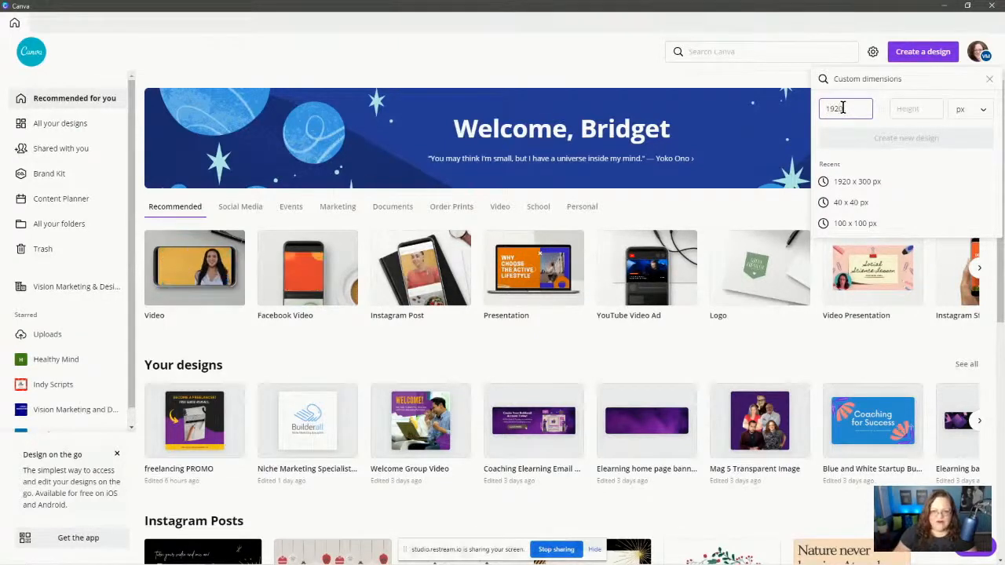
text(0)
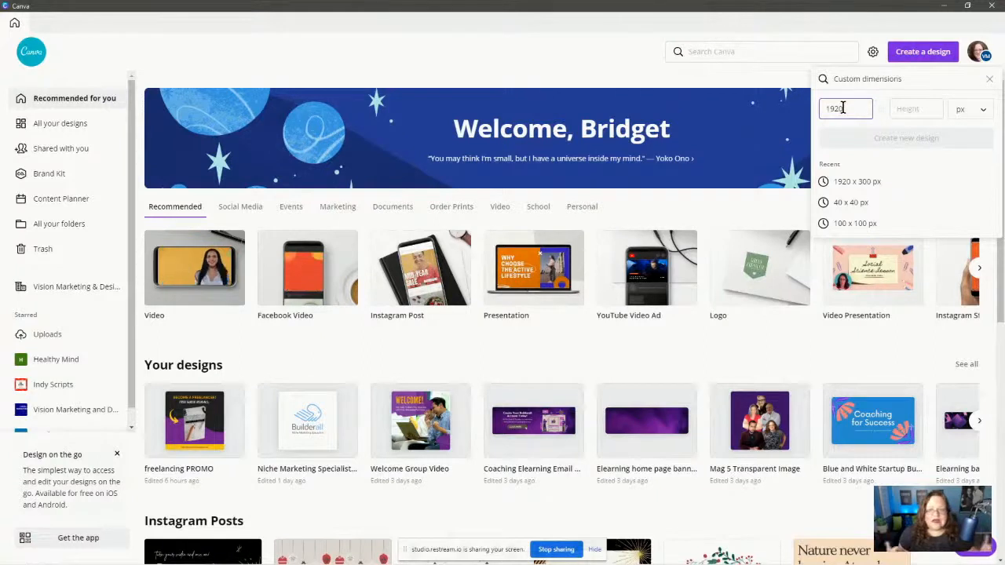
click(922, 107)
text(600)
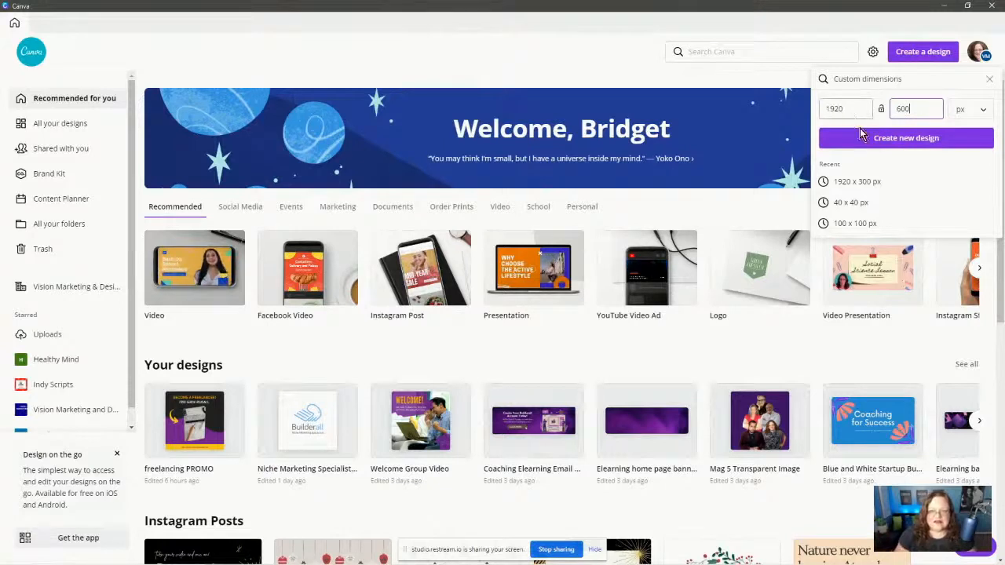
click(901, 138)
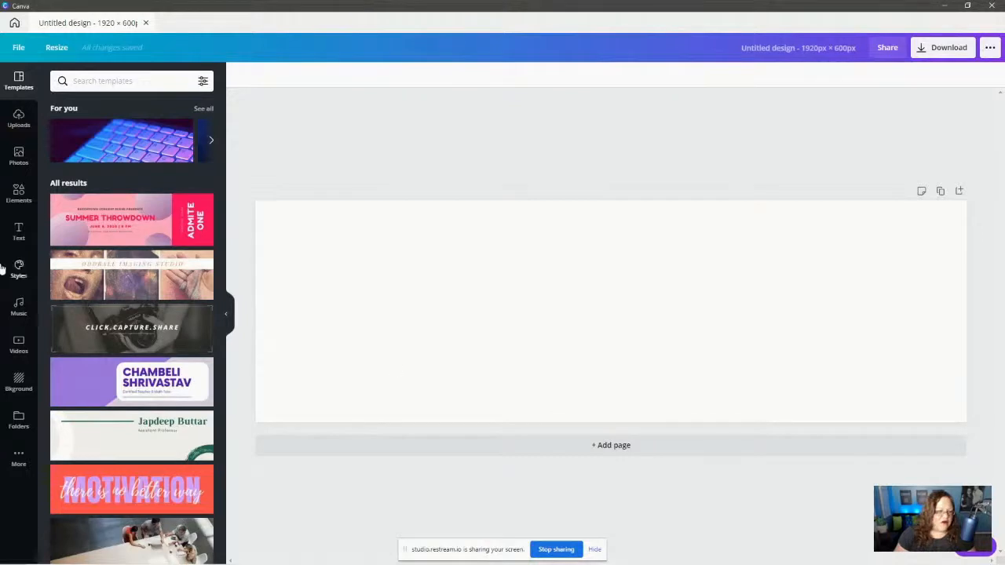
Step: Fill the blank page's background with the purple from the Personal Brand palette
click(18, 157)
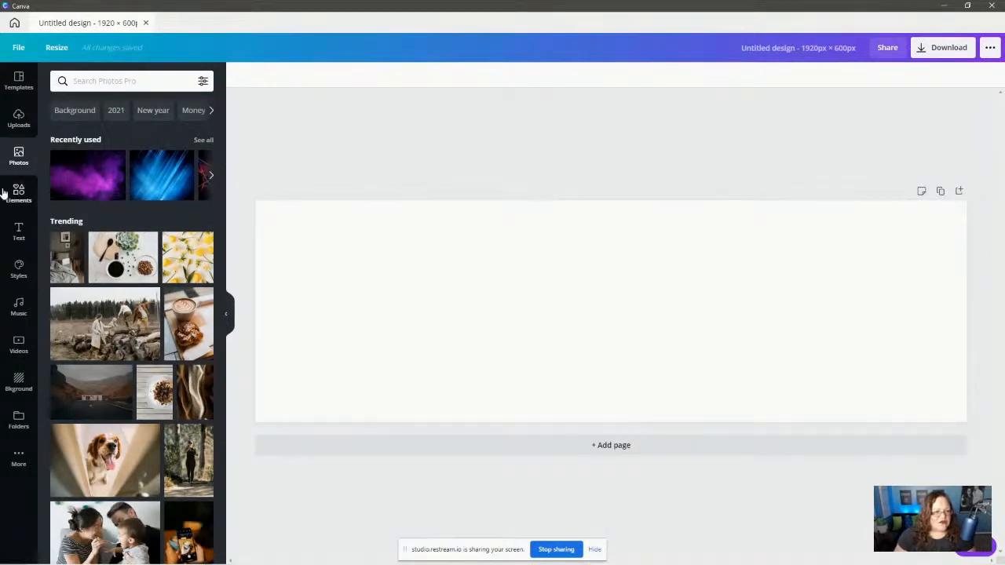
click(377, 310)
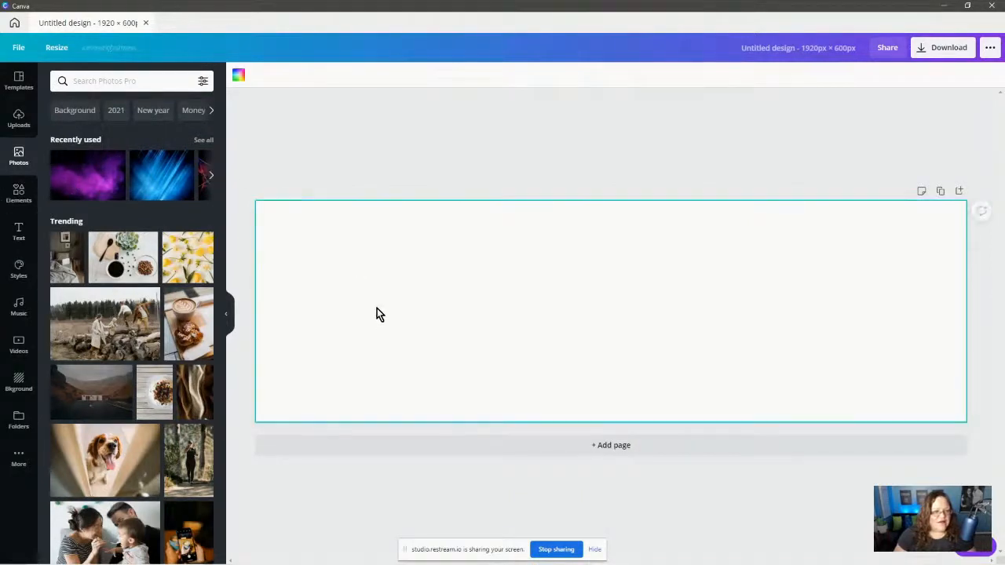
click(238, 75)
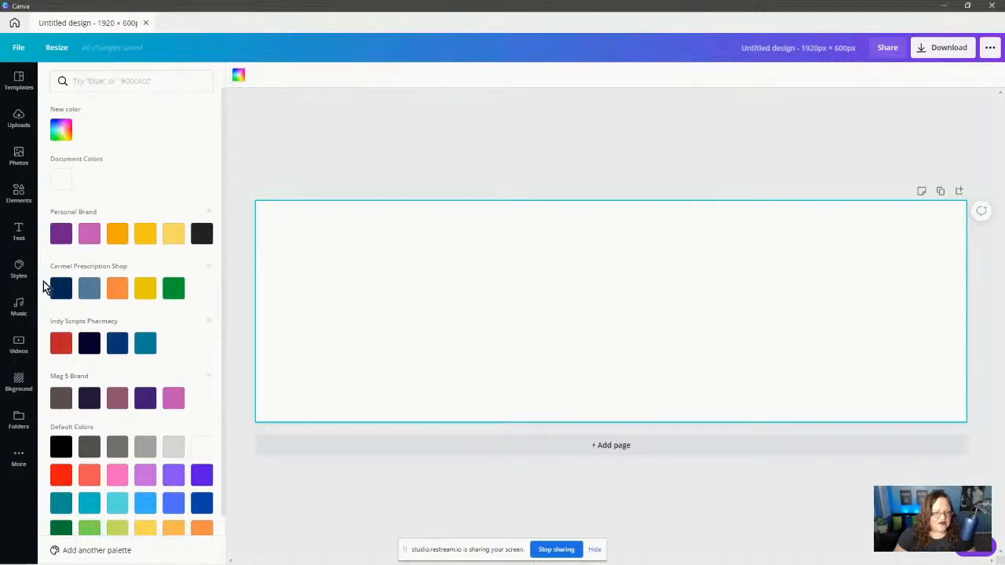
click(60, 236)
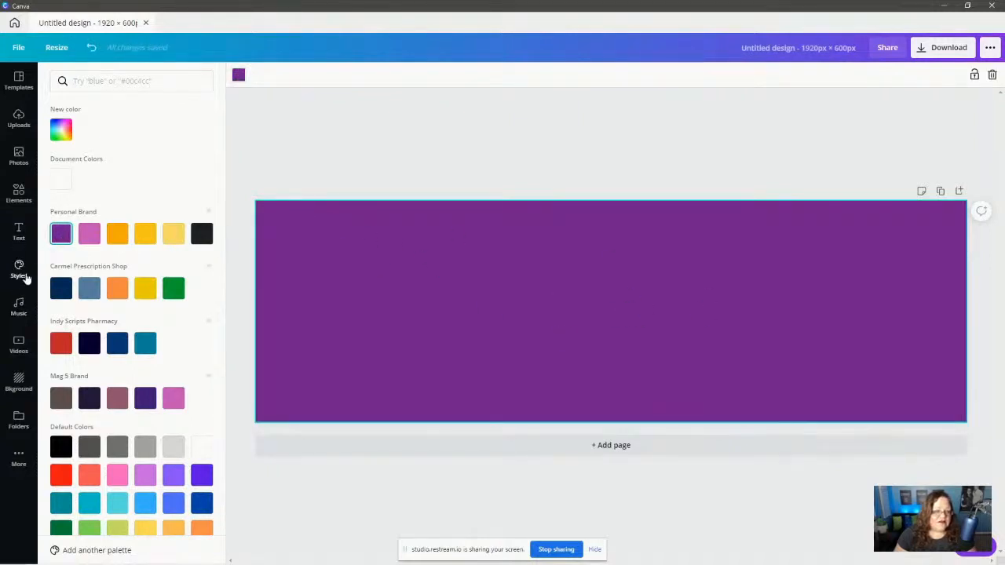
Step: Search the photo library for "abstract" and skip the Canva app update for now
click(19, 156)
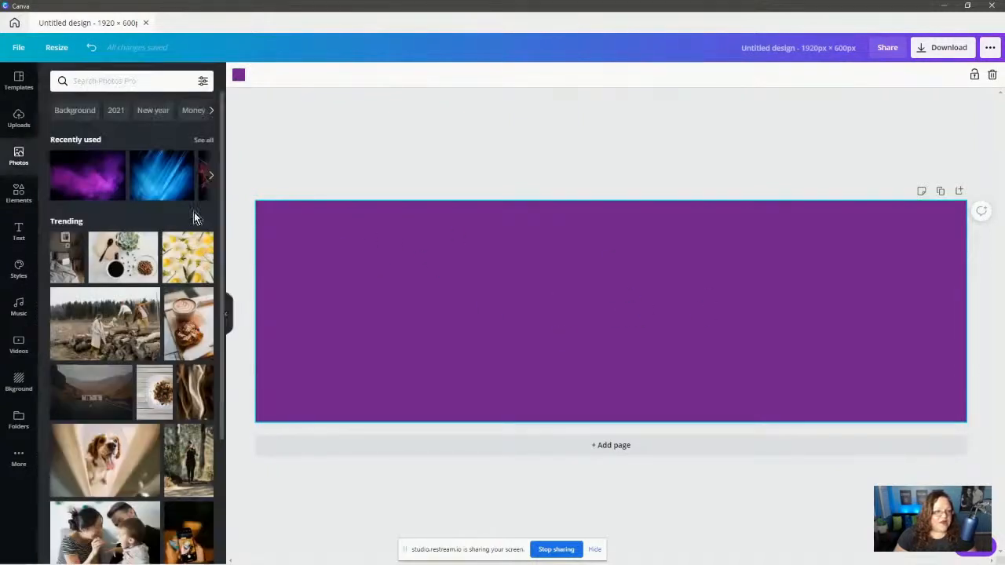
click(92, 82)
text(abstract)
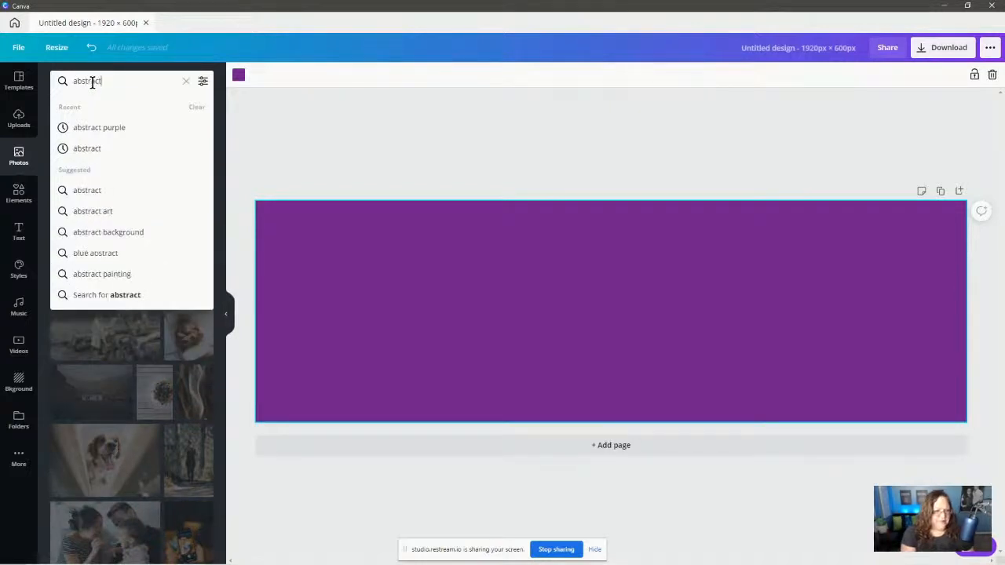
key(Return)
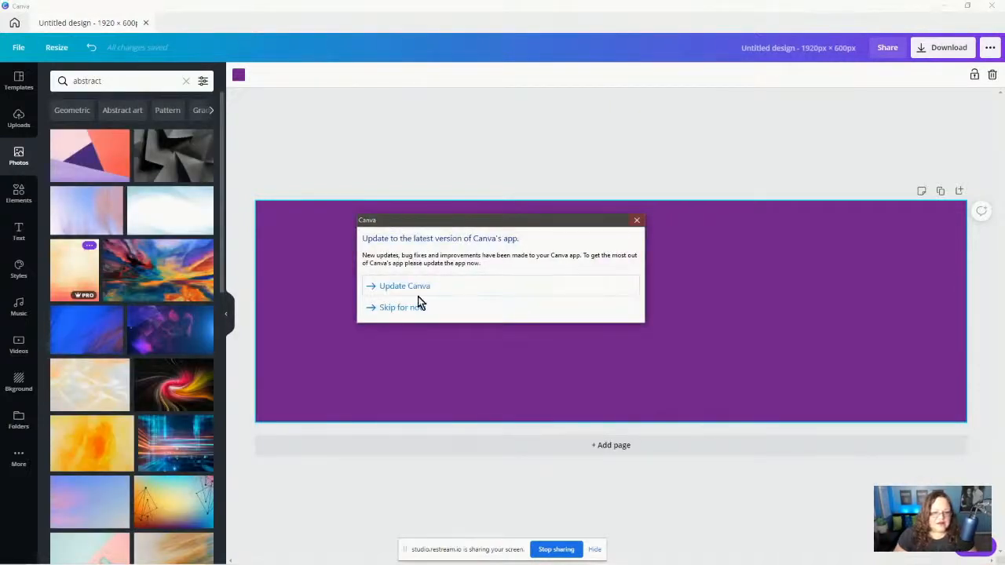
click(401, 307)
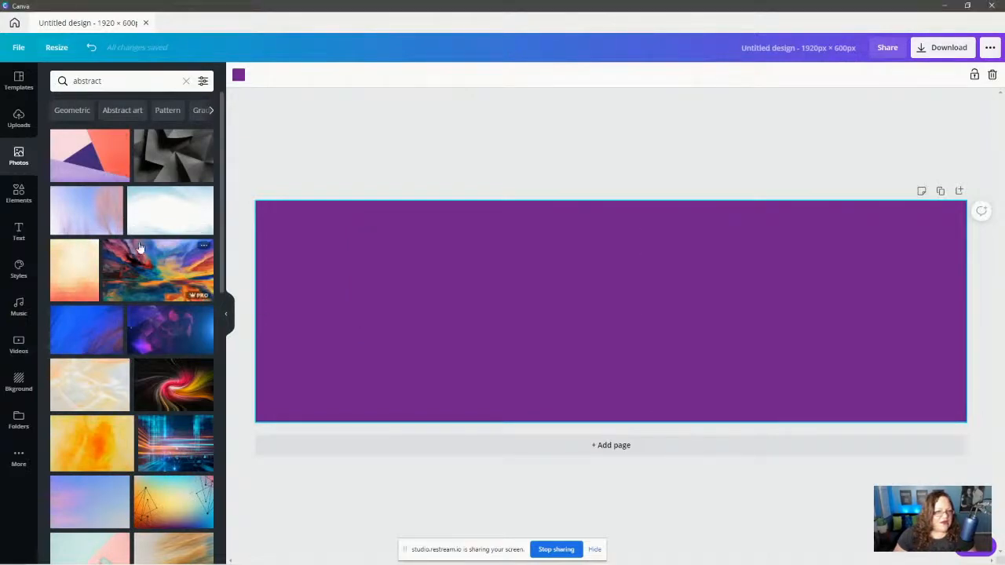
Step: Add the grey photo of raised triangular shapes to the purple banner and set its transparency to 52
scroll(132, 248, down, 1)
scroll(132, 248, down, 10)
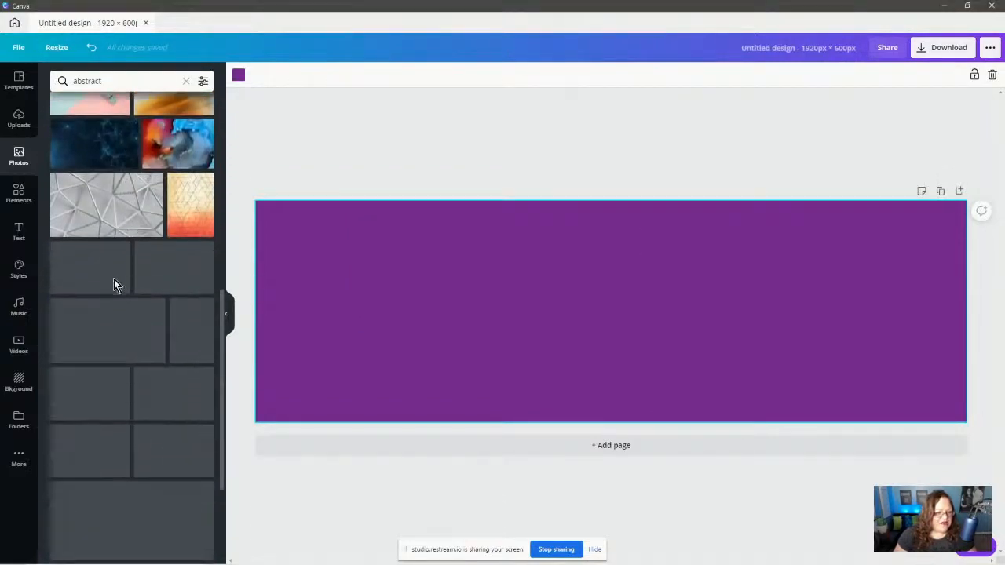
scroll(113, 284, up, 4)
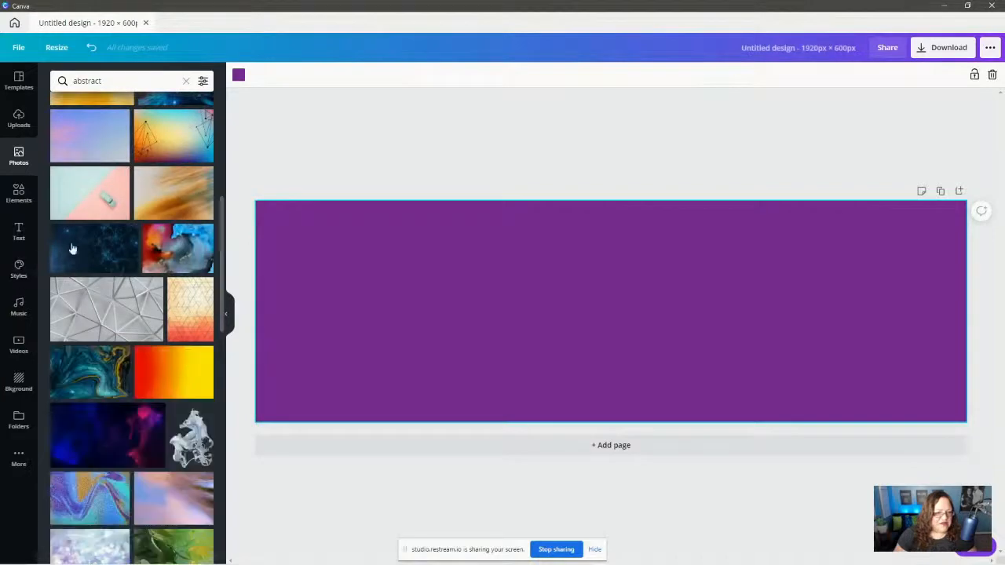
scroll(117, 380, down, 6)
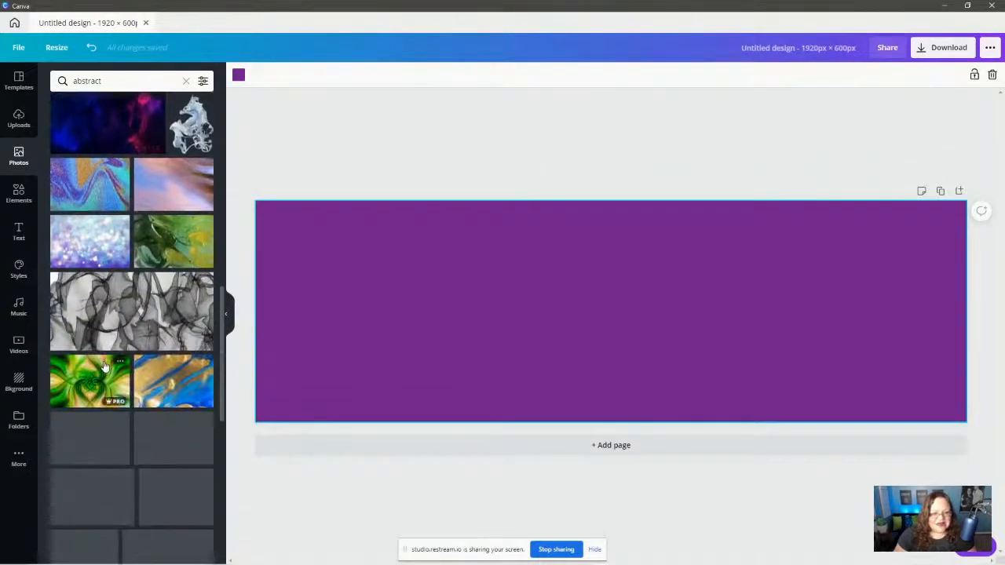
scroll(104, 367, up, 2)
scroll(105, 367, up, 5)
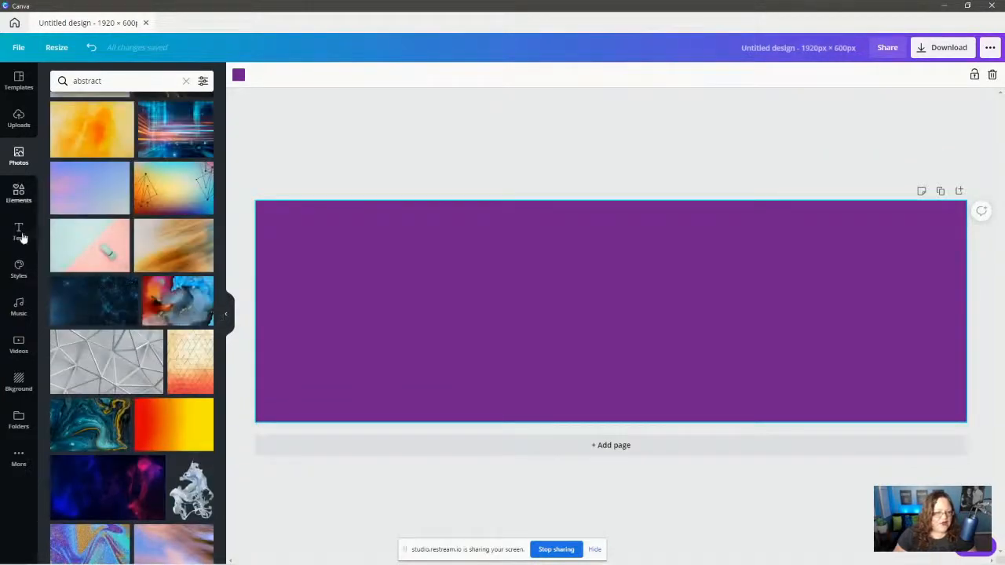
click(106, 368)
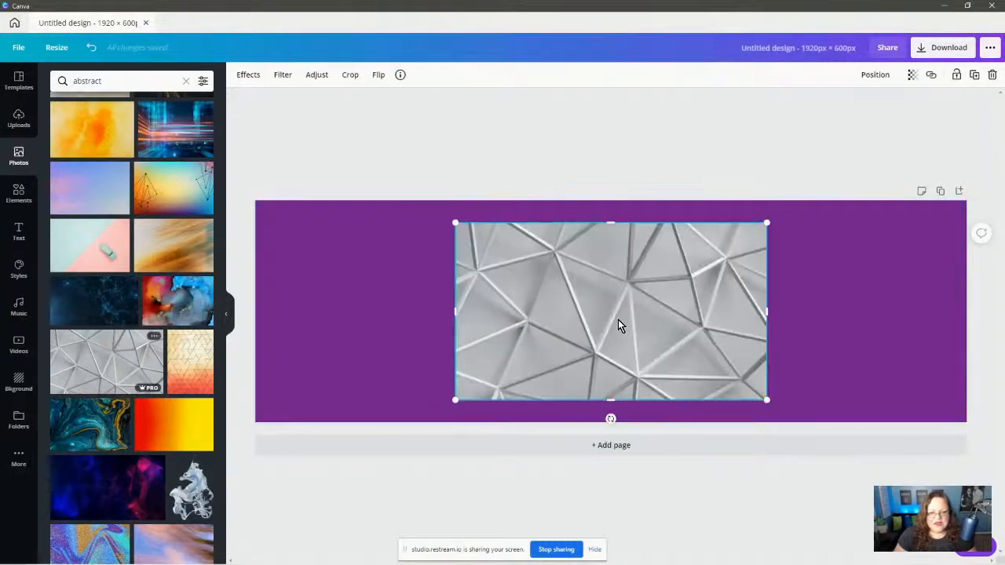
click(912, 75)
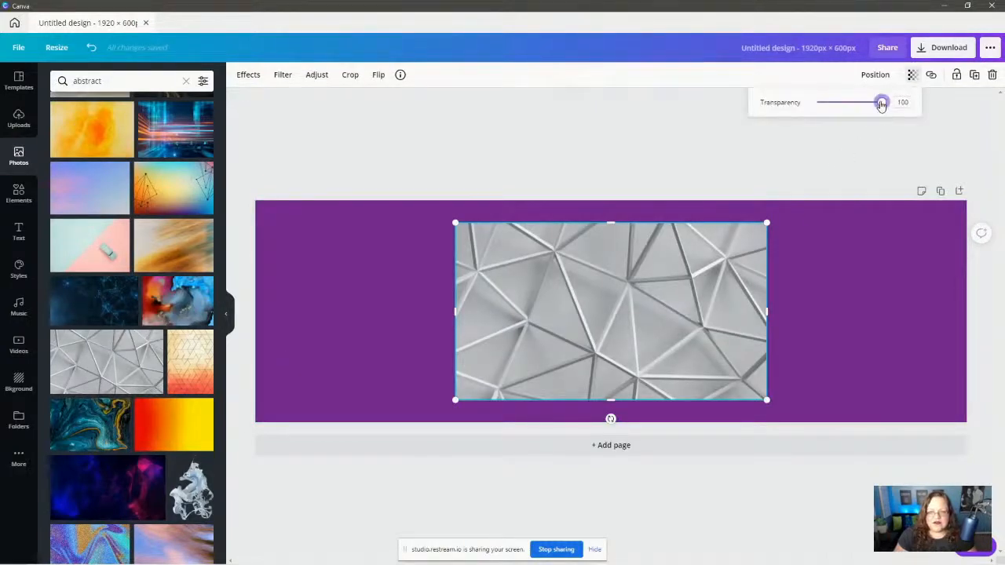
drag(881, 104, 852, 105)
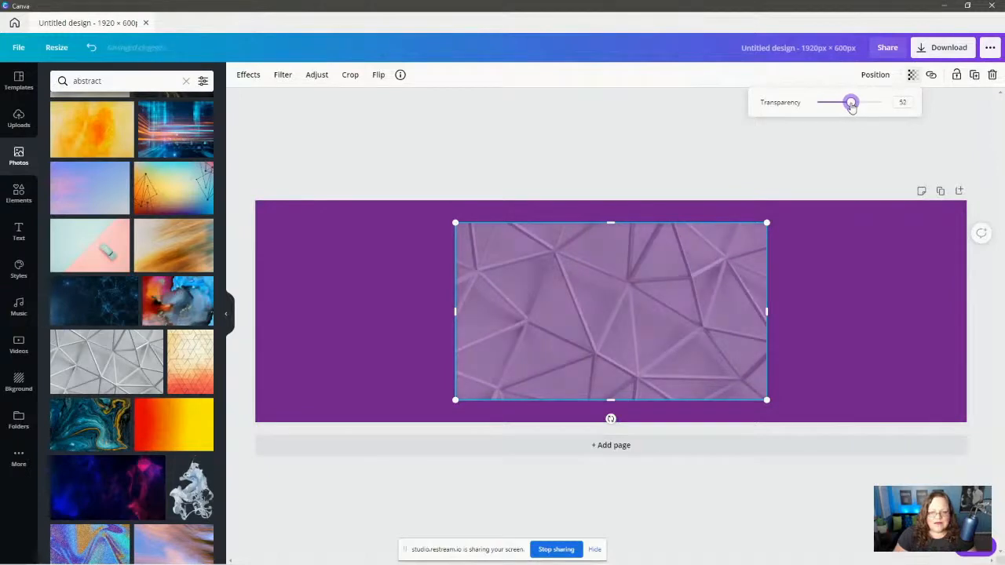
drag(852, 106, 842, 104)
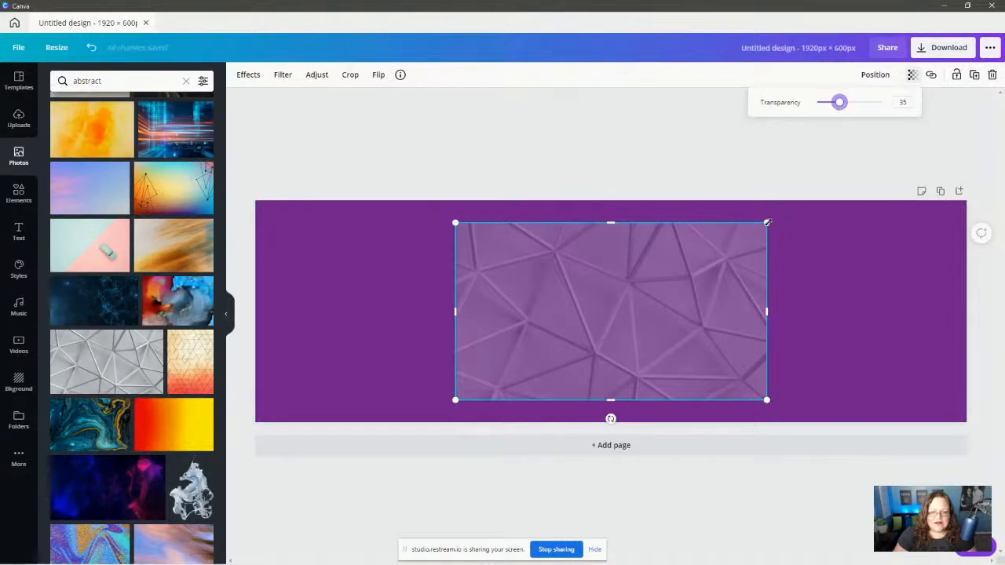
drag(767, 223, 804, 200)
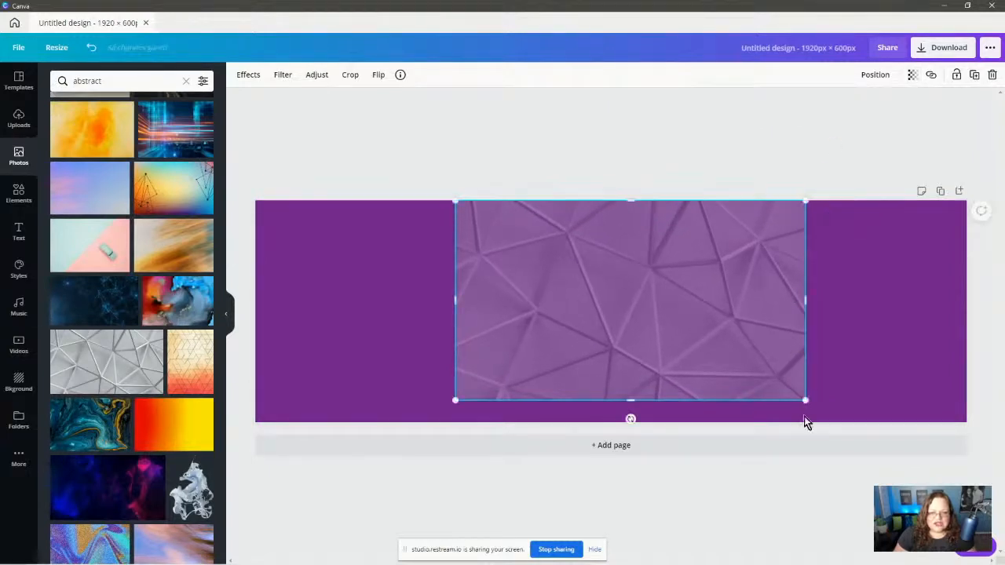
drag(807, 401, 848, 424)
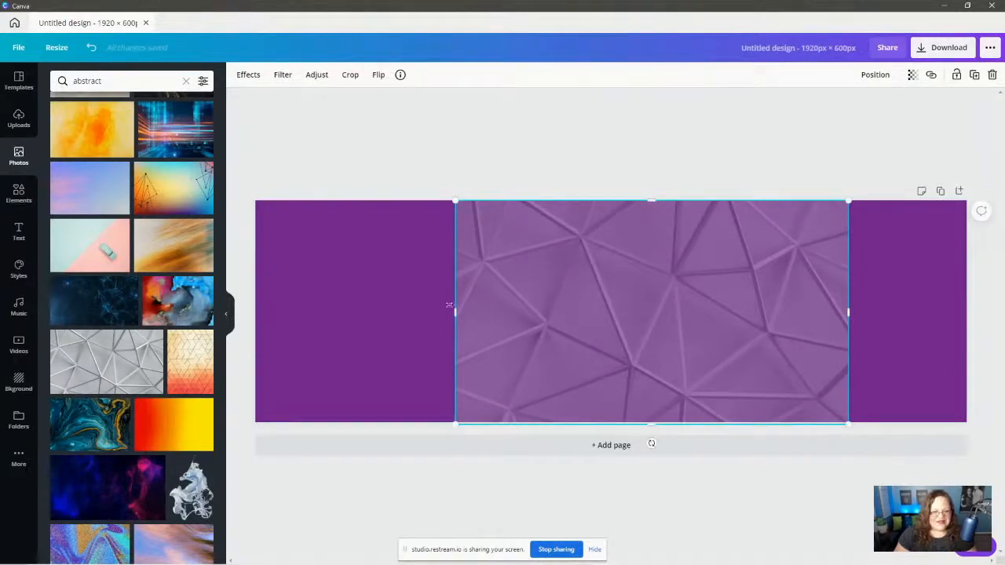
Step: Replace the triangular-shapes photo with the black-and-white flowing ink photo and set its transparency to about 52
key(Delete)
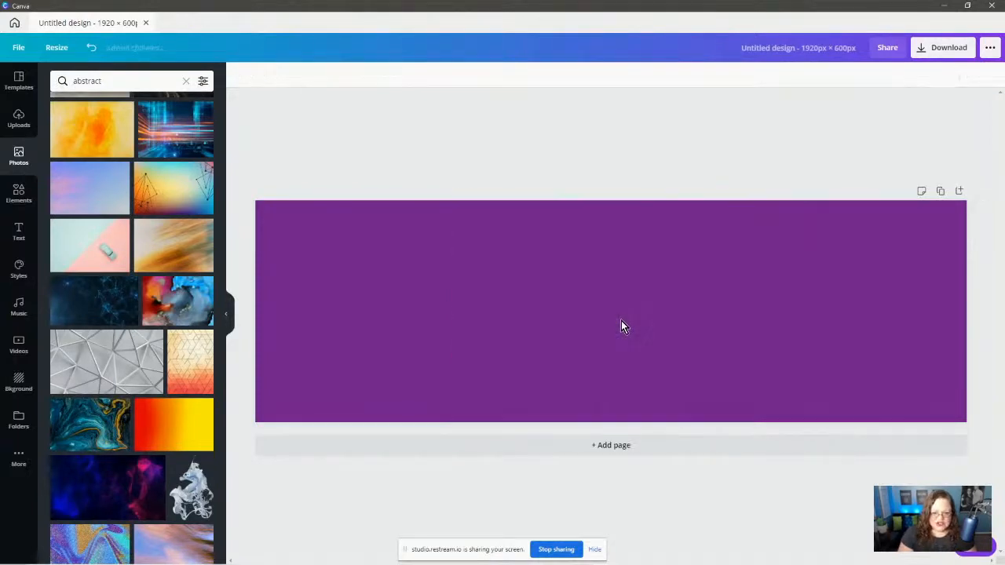
scroll(130, 323, down, 10)
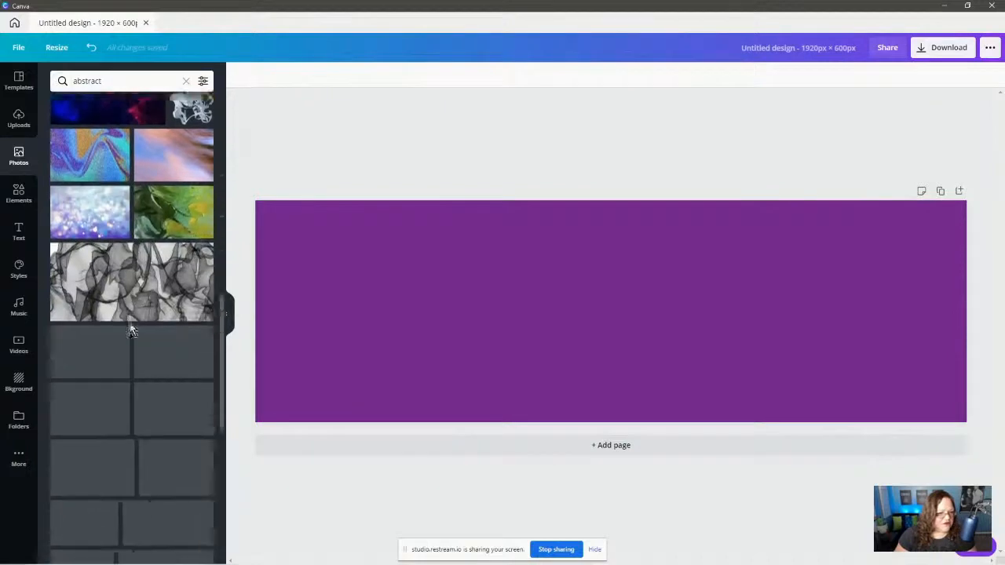
scroll(129, 290, up, 4)
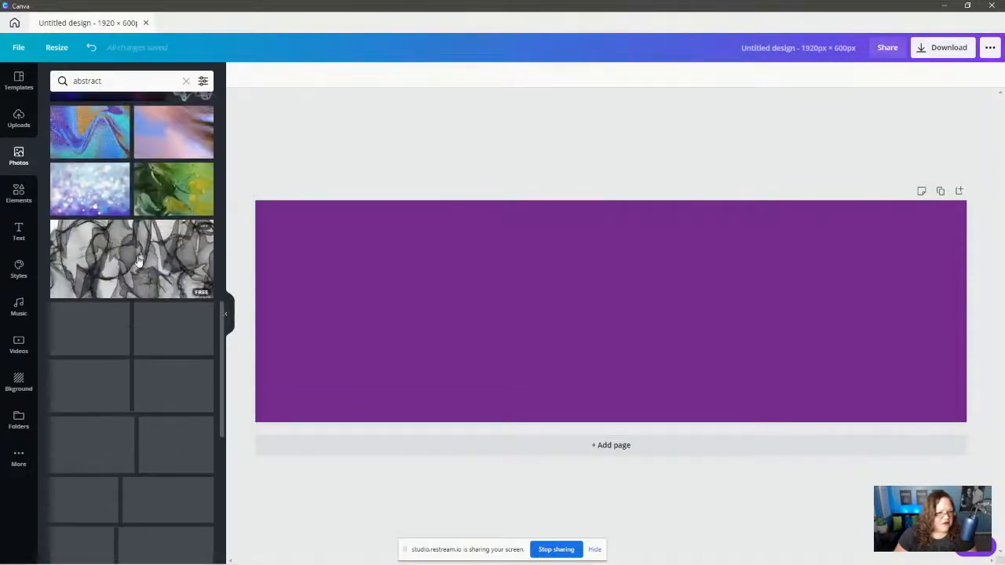
click(139, 259)
drag(625, 343, 664, 331)
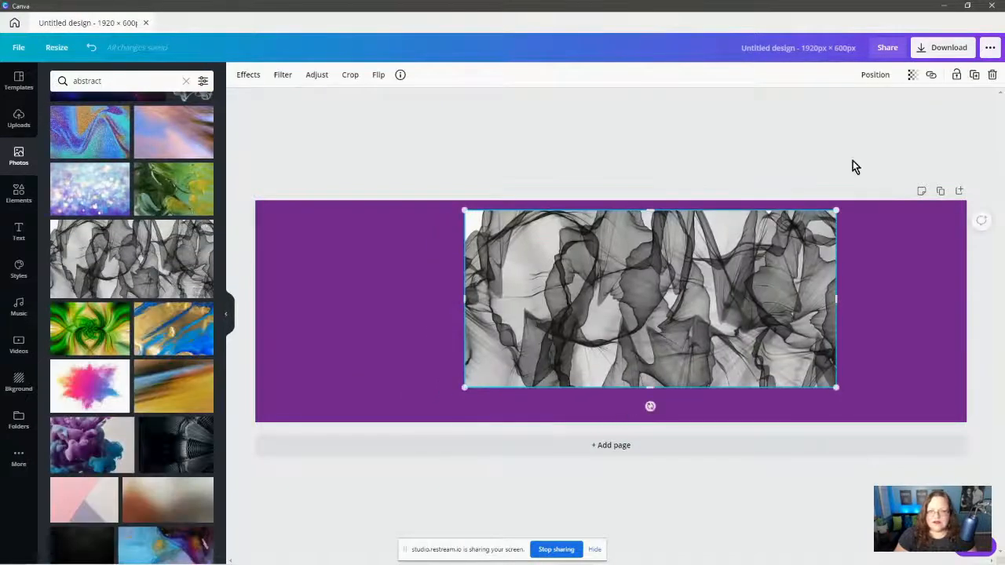
click(911, 75)
drag(888, 103, 852, 102)
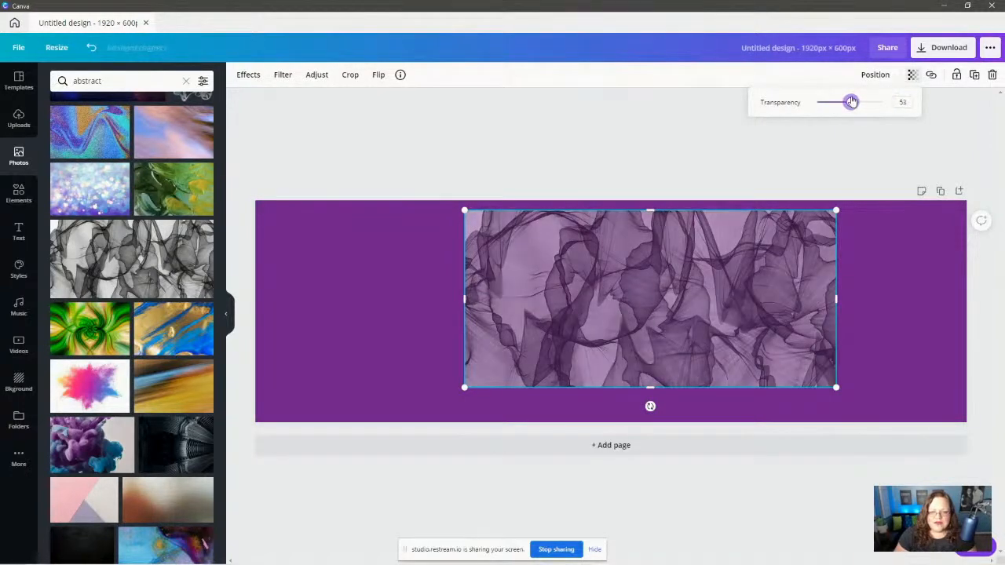
Step: Move and enlarge the ink photo to about 1938 x 612 px so that it covers the whole purple banner
drag(666, 359, 793, 340)
drag(596, 379, 491, 408)
drag(751, 275, 755, 274)
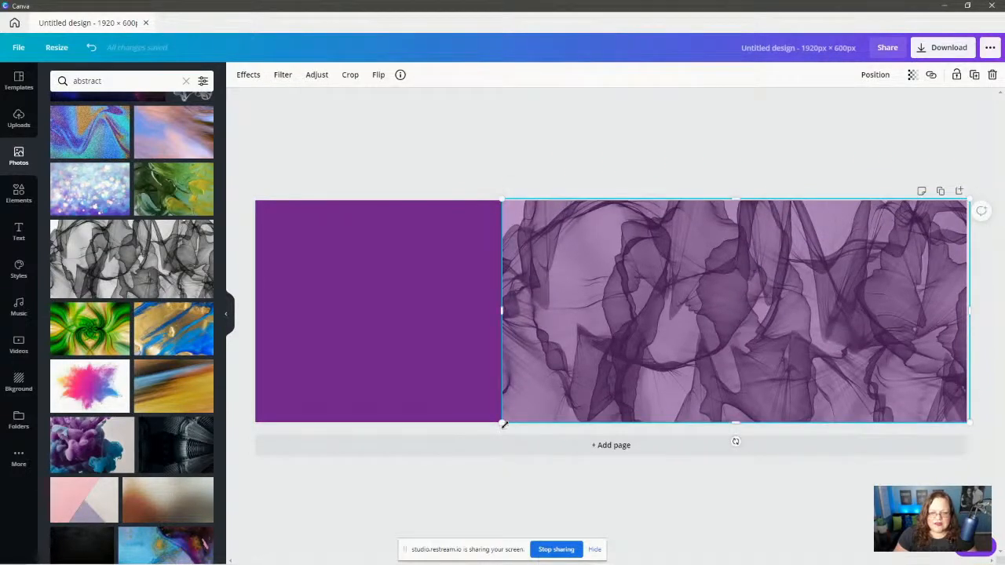
drag(502, 422, 497, 425)
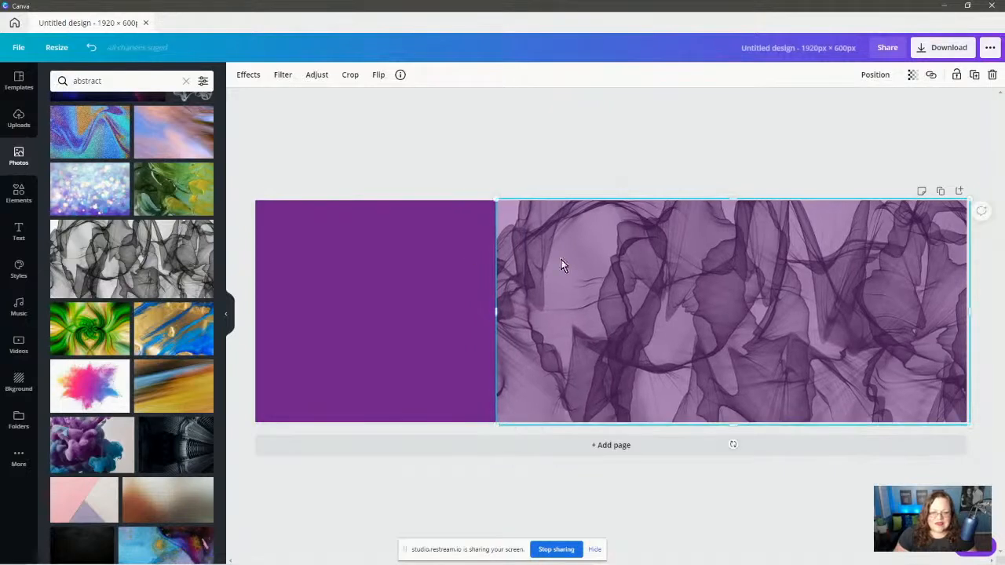
drag(494, 311, 253, 327)
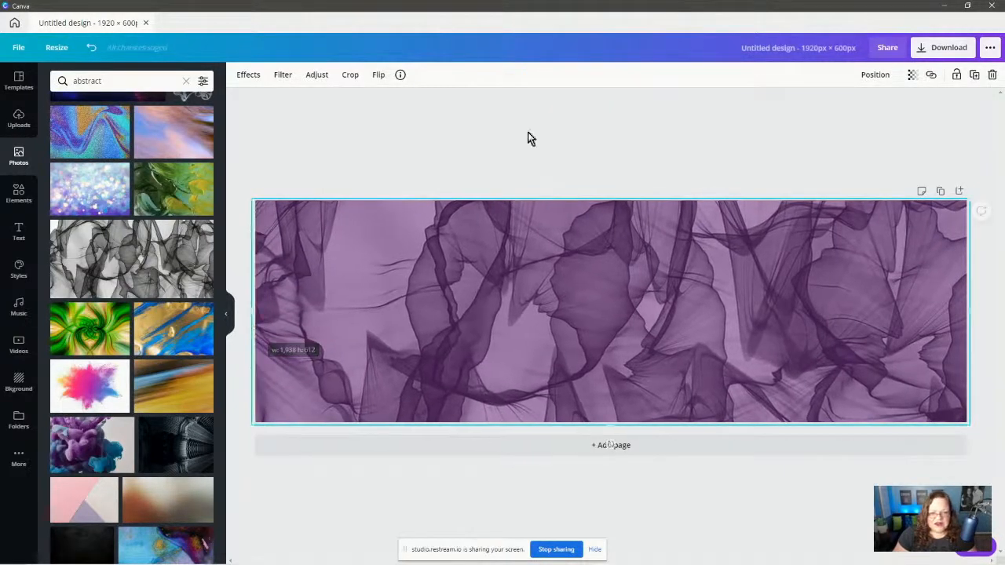
click(595, 101)
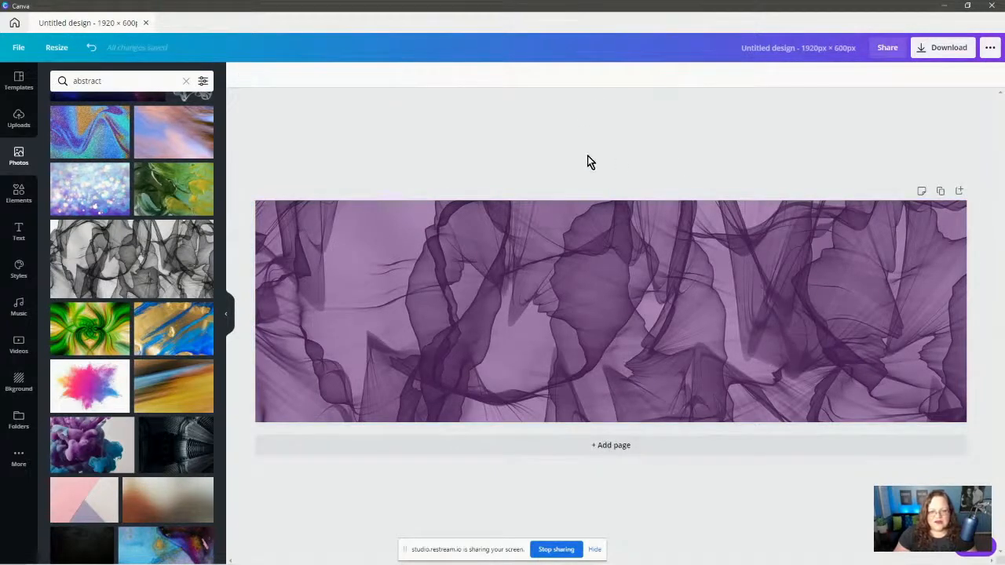
Step: Name the design "Launch Elearning home page"
click(853, 49)
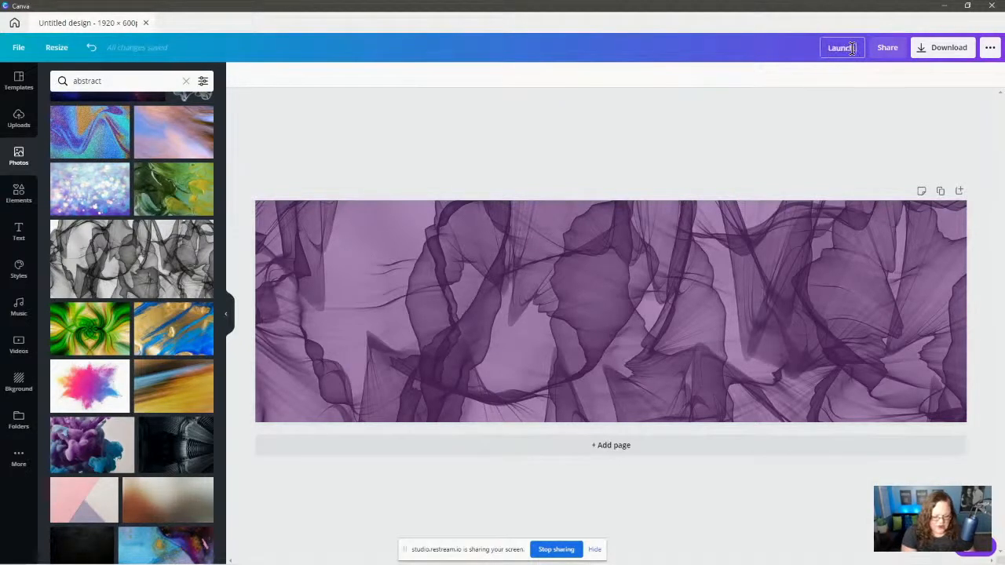
text(Launch Elearning)
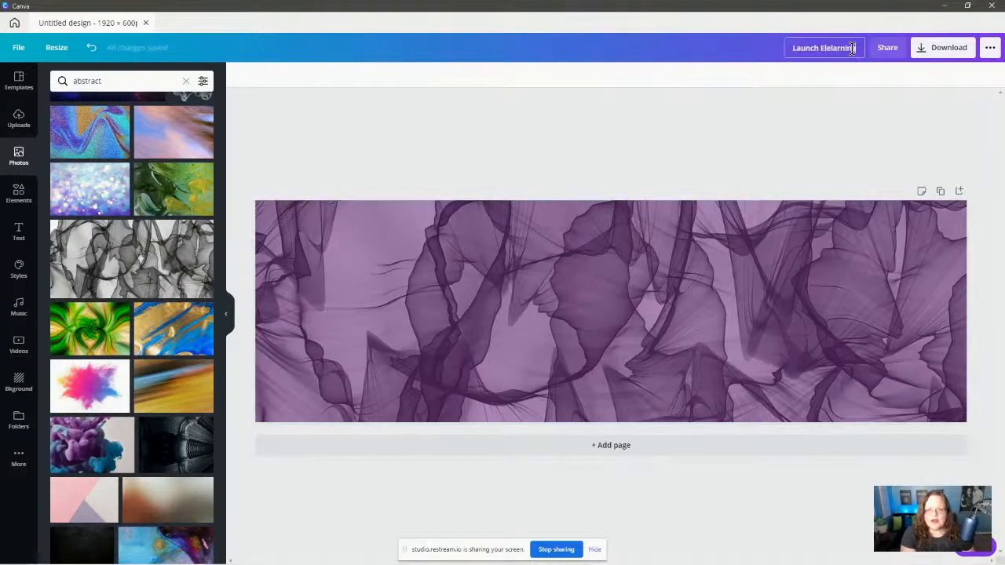
key(BackSpace)
key(BackSpace)
key(BackSpace)
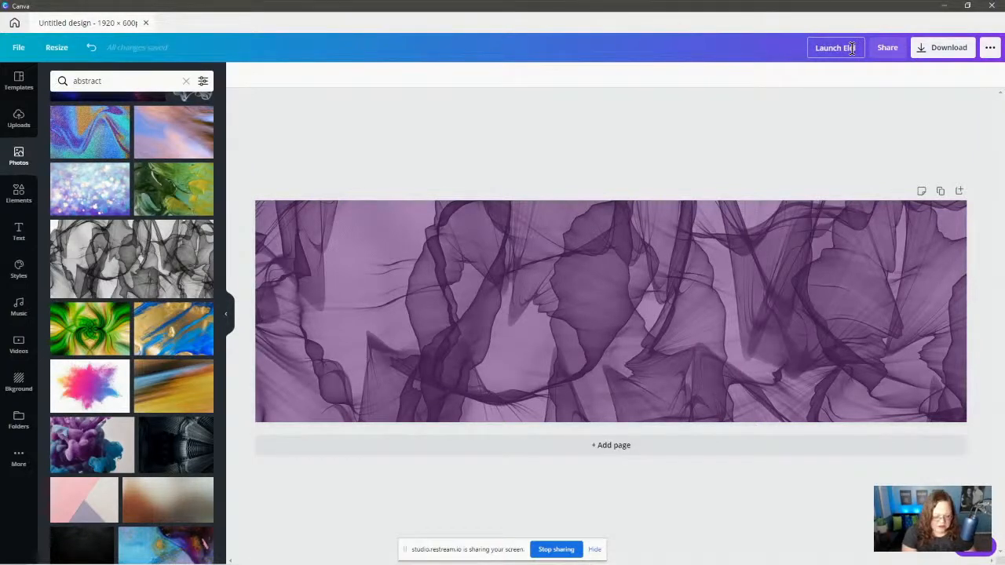
text(earning hom)
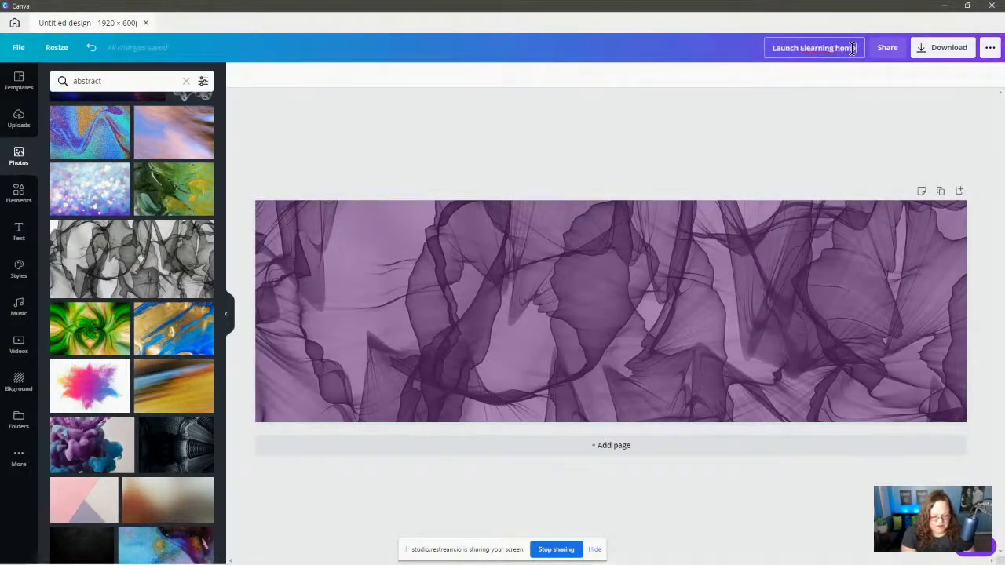
text(e page)
click(876, 122)
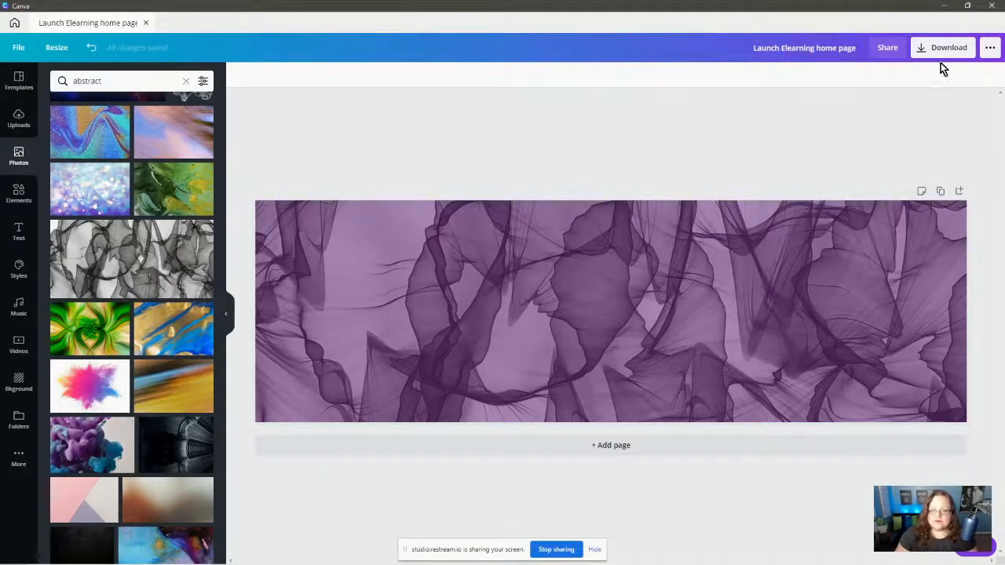
Step: Download the banner as a PNG at 1920 x 600 px and create a "Launch Course Images" folder in My Drive for it
click(941, 47)
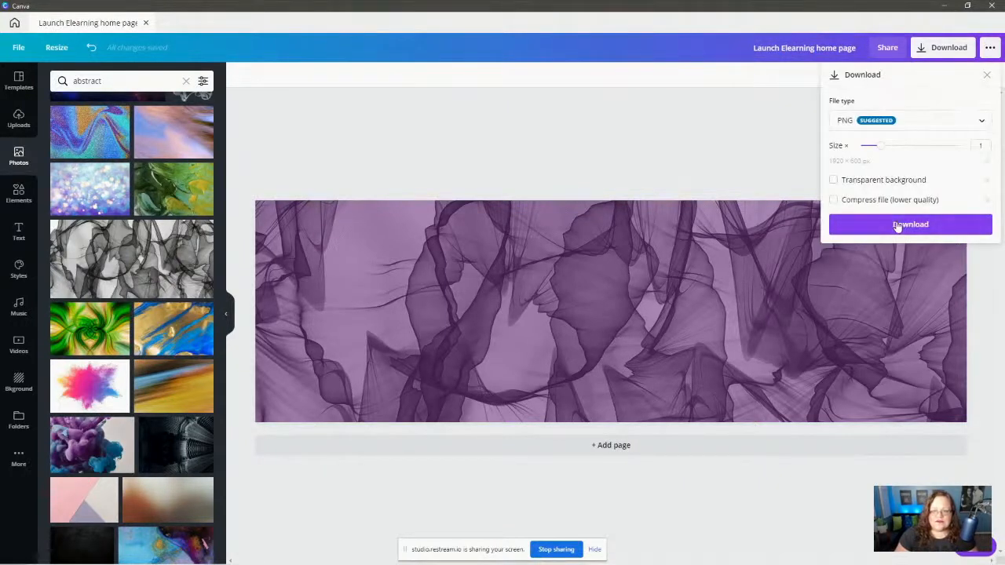
click(895, 225)
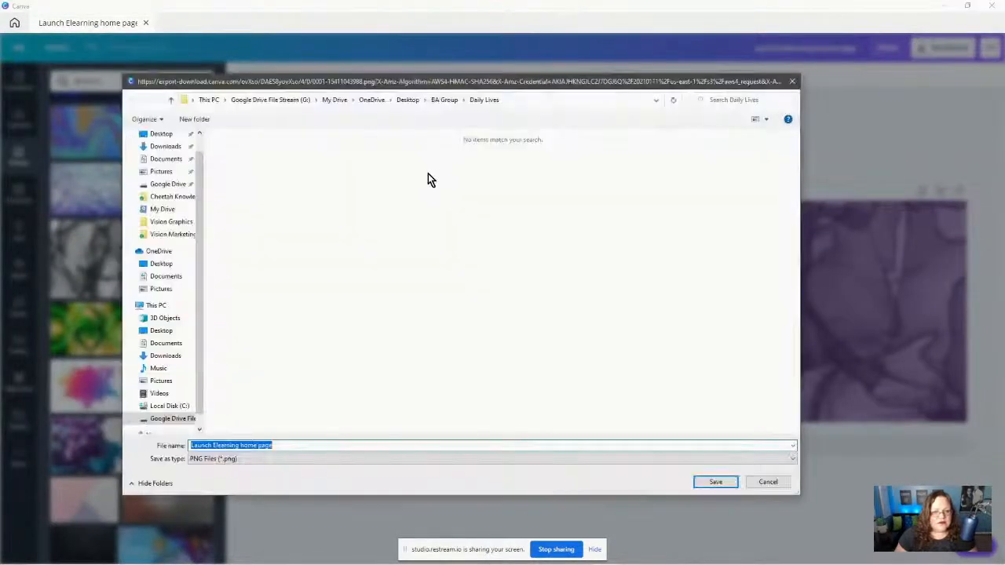
click(159, 211)
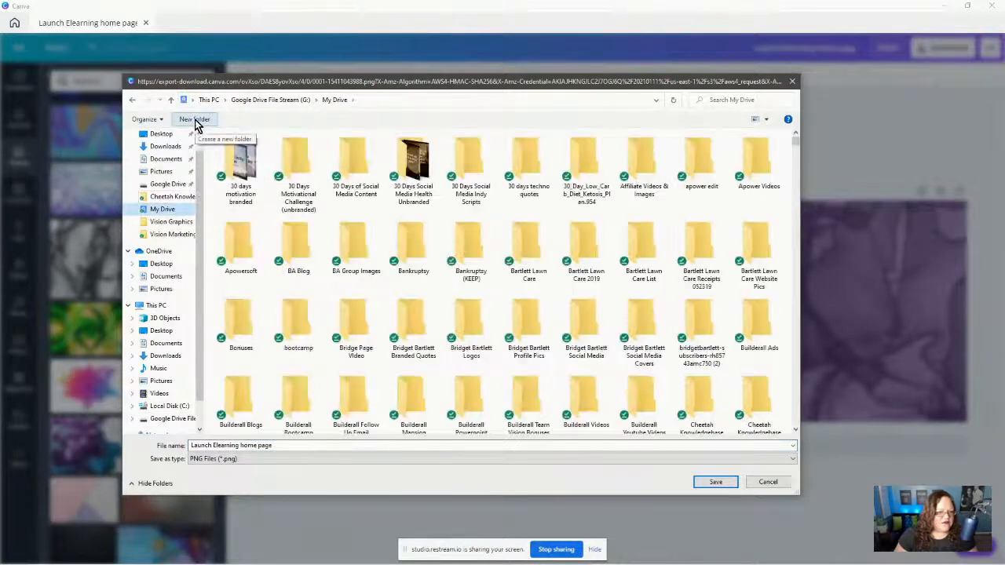
click(195, 123)
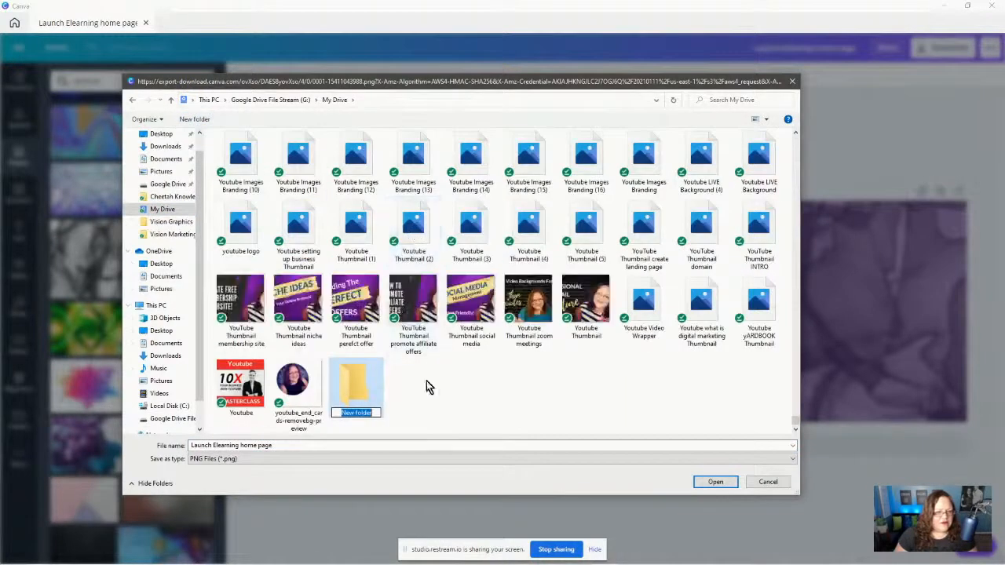
text(Lau)
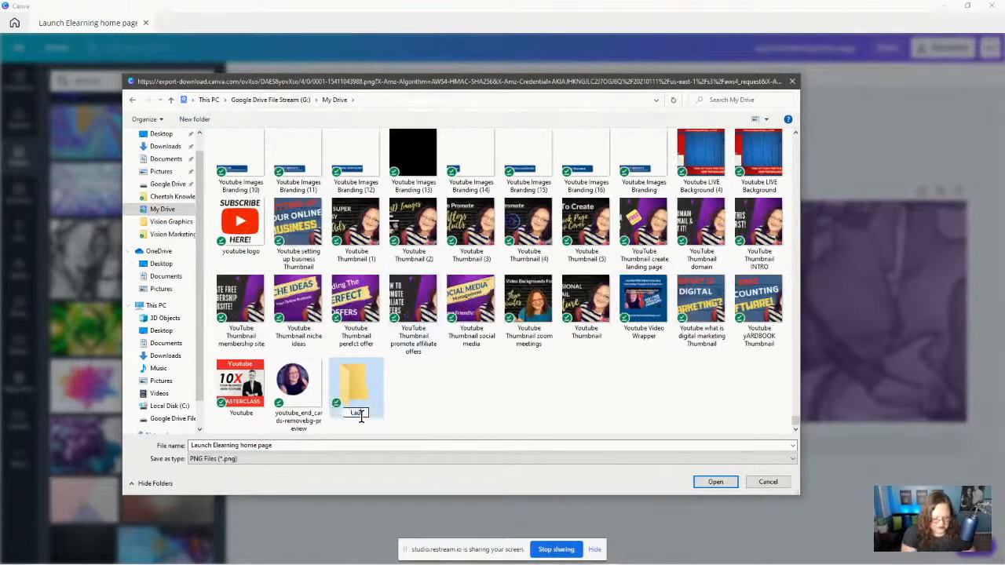
text(nch Cours)
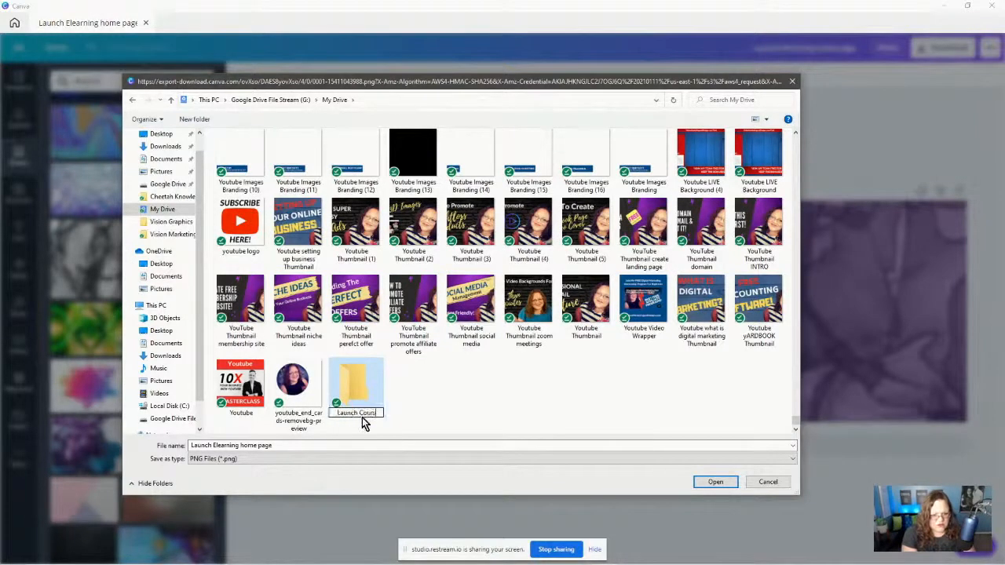
text(e Images)
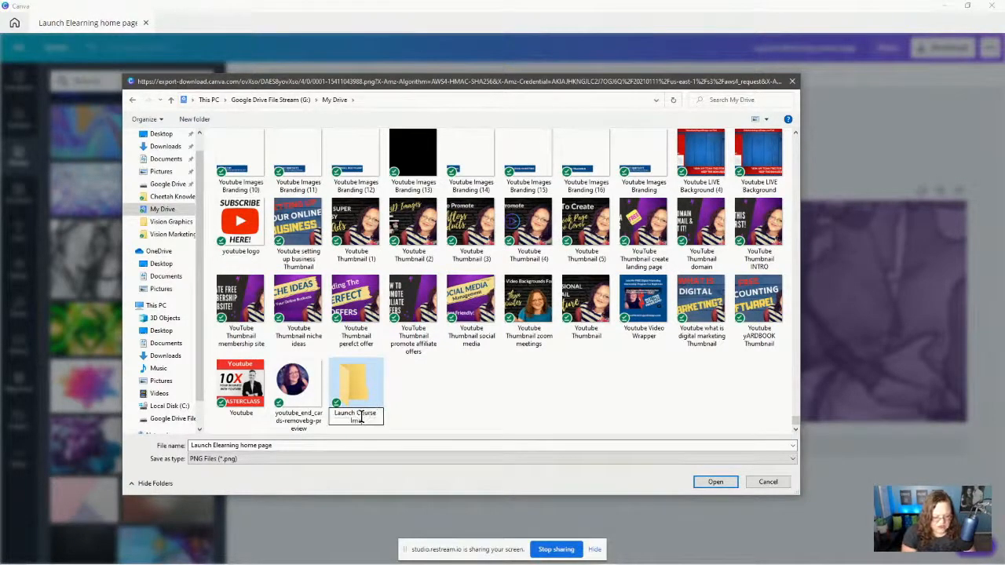
Step: Save the PNG as "Launch Elearning home page" in the Launch Course Images folder and return to the design
double_click(351, 378)
click(632, 298)
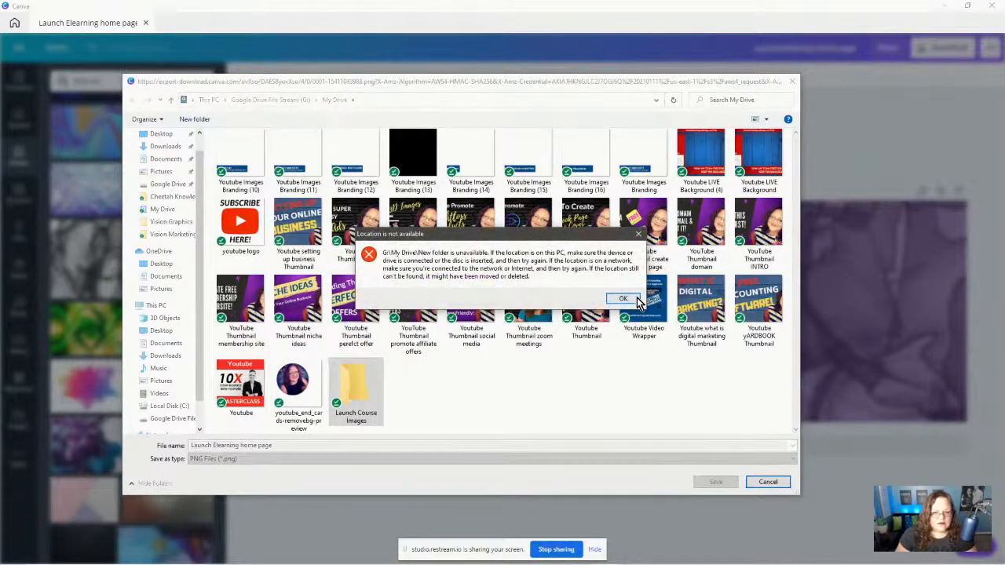
click(338, 404)
click(715, 484)
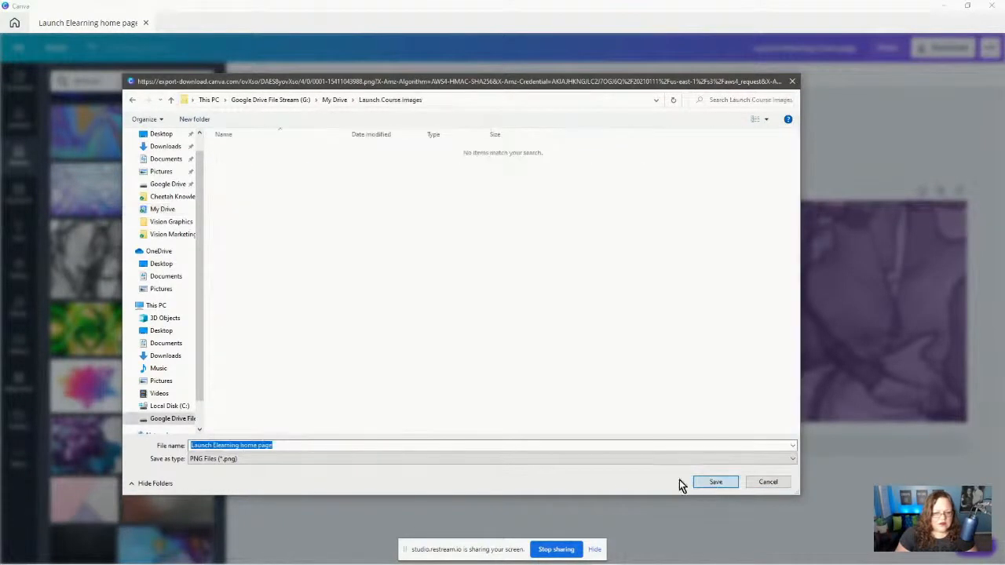
click(716, 482)
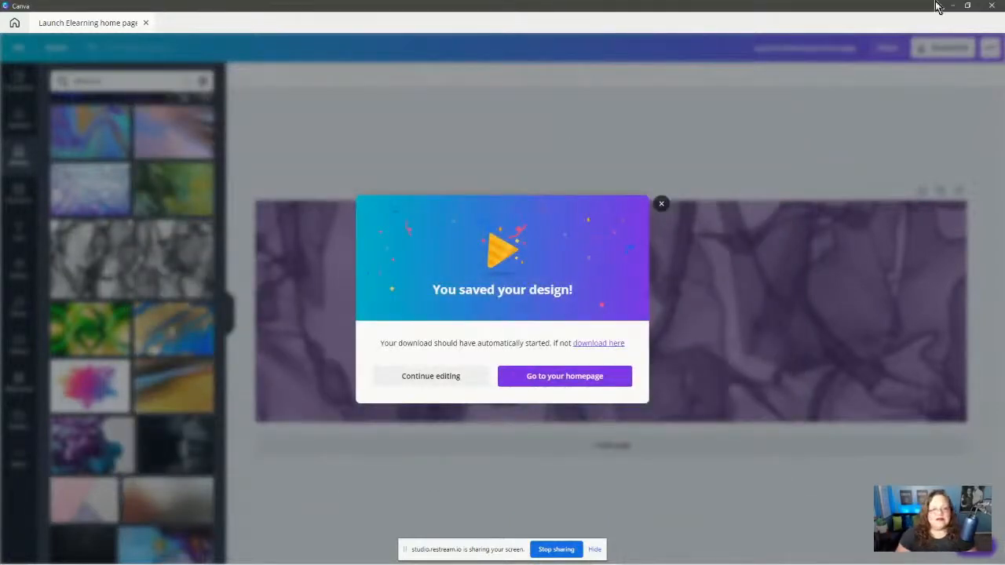
click(423, 385)
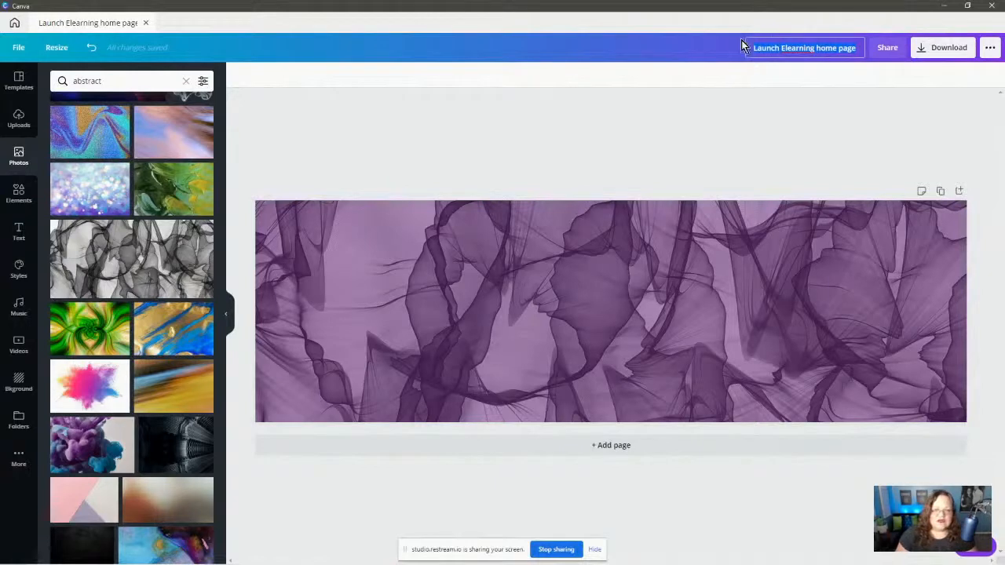
Step: Switch back to the Cheetah editor in the browser and open the settings of the Home page's panel in the docked settings area
click(944, 7)
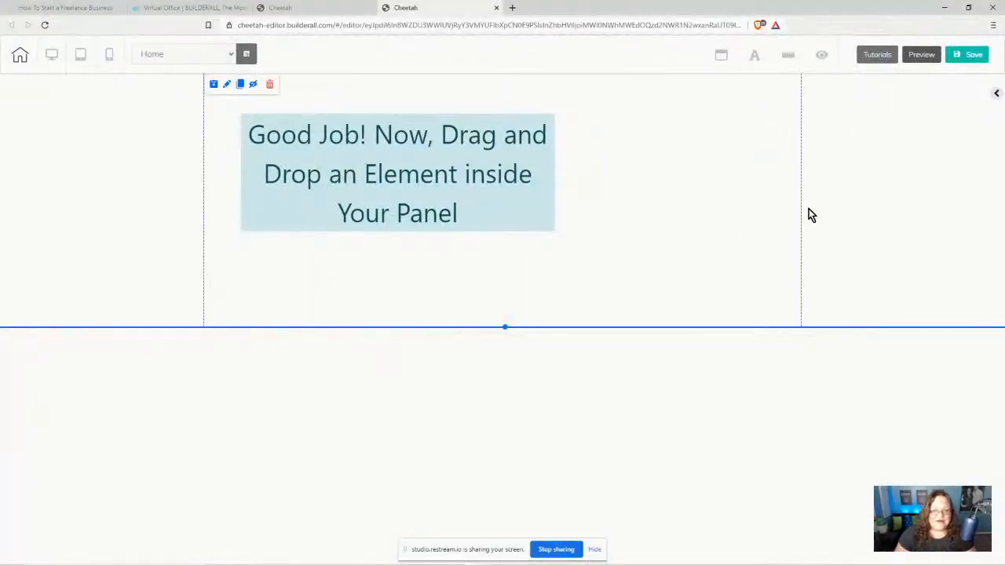
click(226, 84)
mouse_move(561, 117)
mouse_down()
mouse_move(682, 102)
mouse_move(816, 117)
mouse_move(708, 171)
mouse_move(785, 141)
mouse_move(813, 158)
mouse_move(531, 208)
mouse_move(635, 282)
mouse_move(888, 148)
mouse_move(641, 252)
mouse_move(758, 220)
mouse_up()
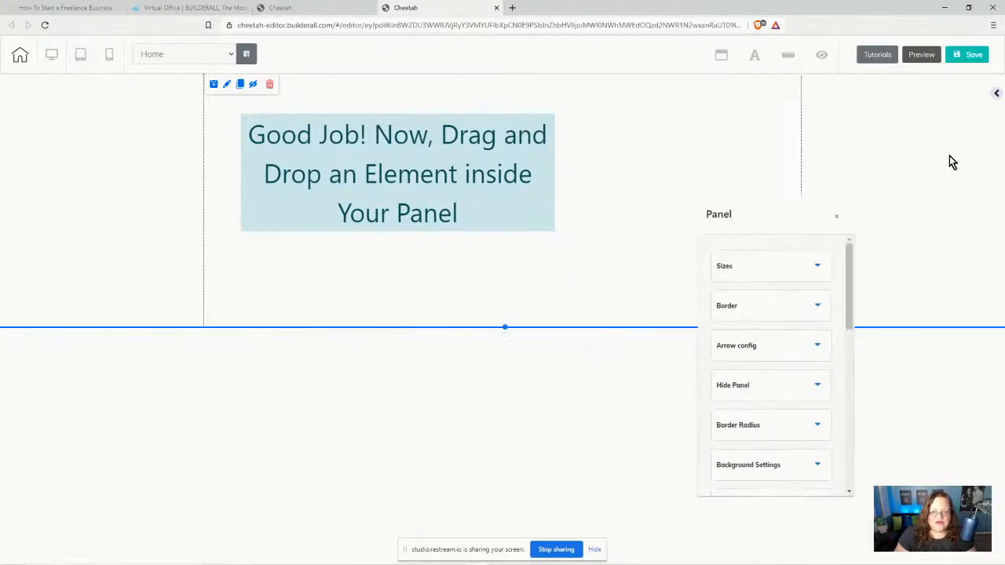
click(997, 94)
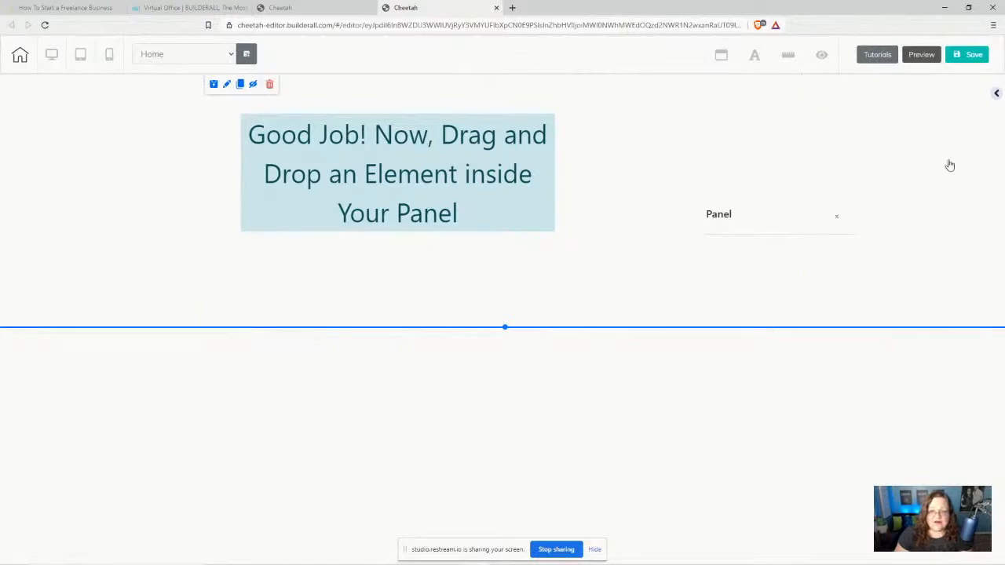
click(996, 93)
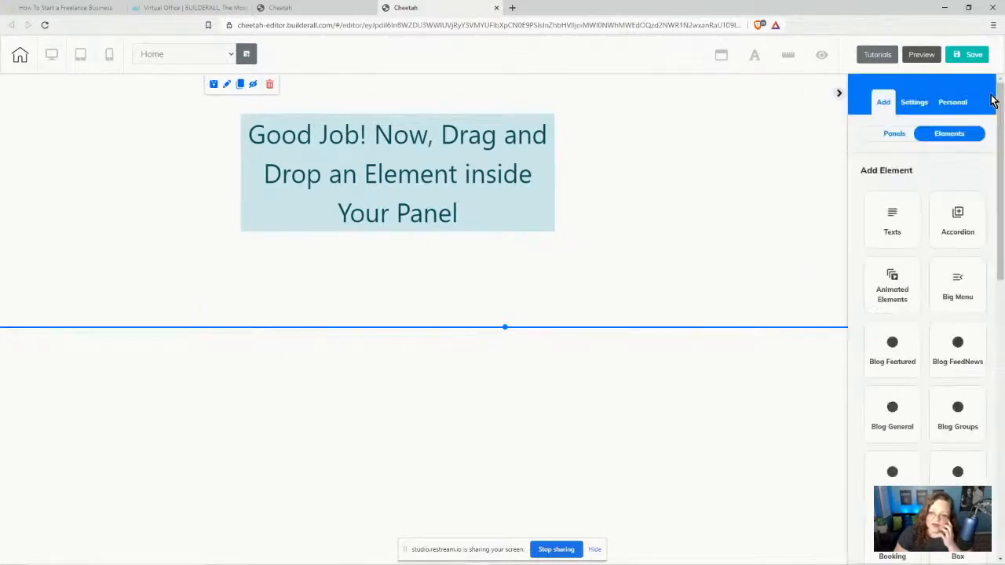
click(911, 103)
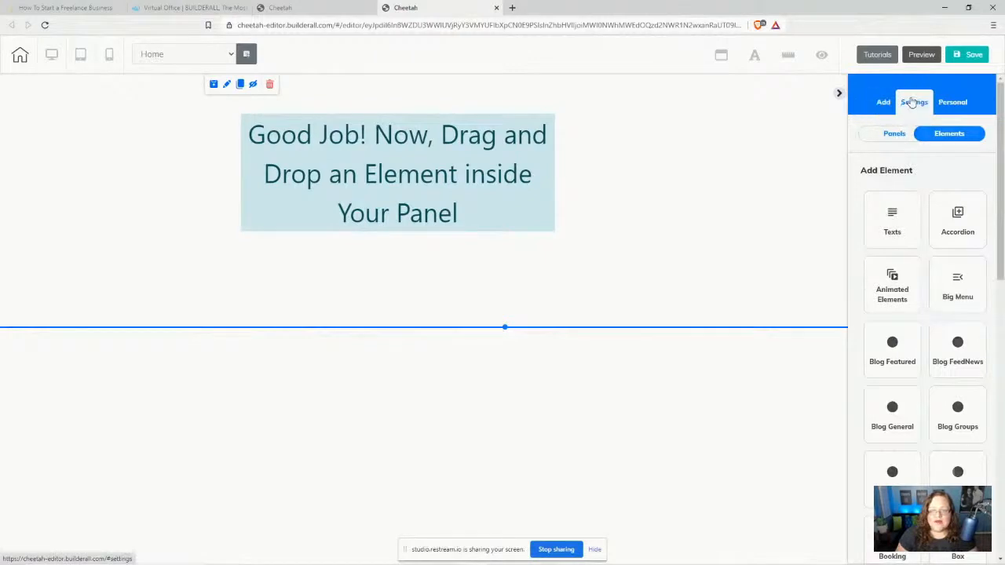
click(227, 84)
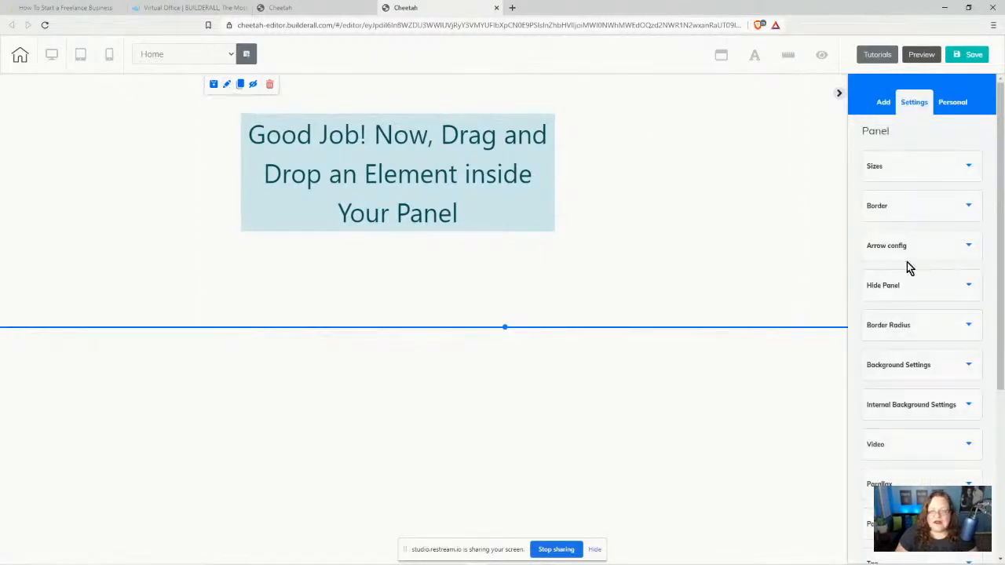
scroll(934, 223, down, 2)
scroll(921, 210, up, 2)
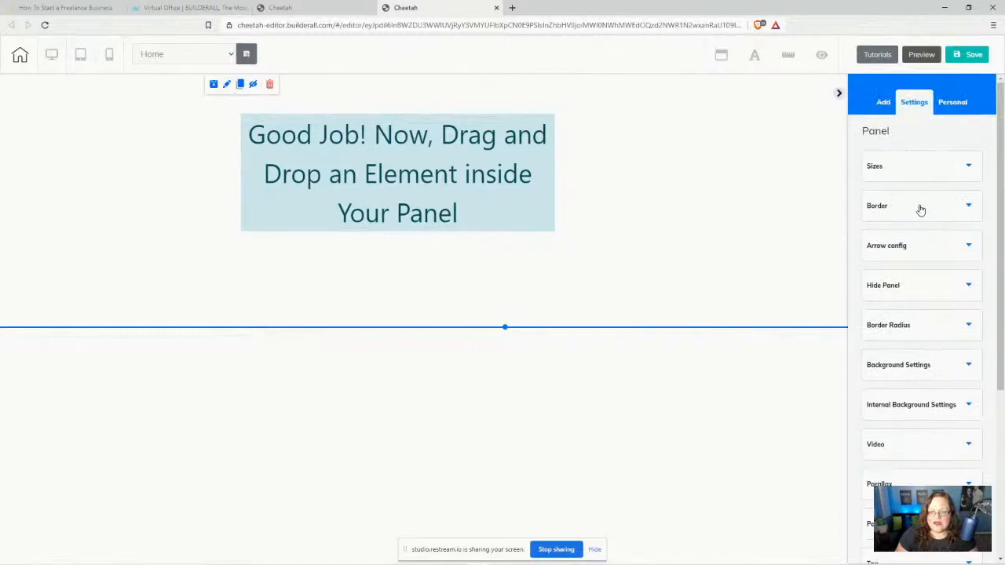
Step: Start a file upload for the panel's background image and search My Drive for "launch course"
click(927, 366)
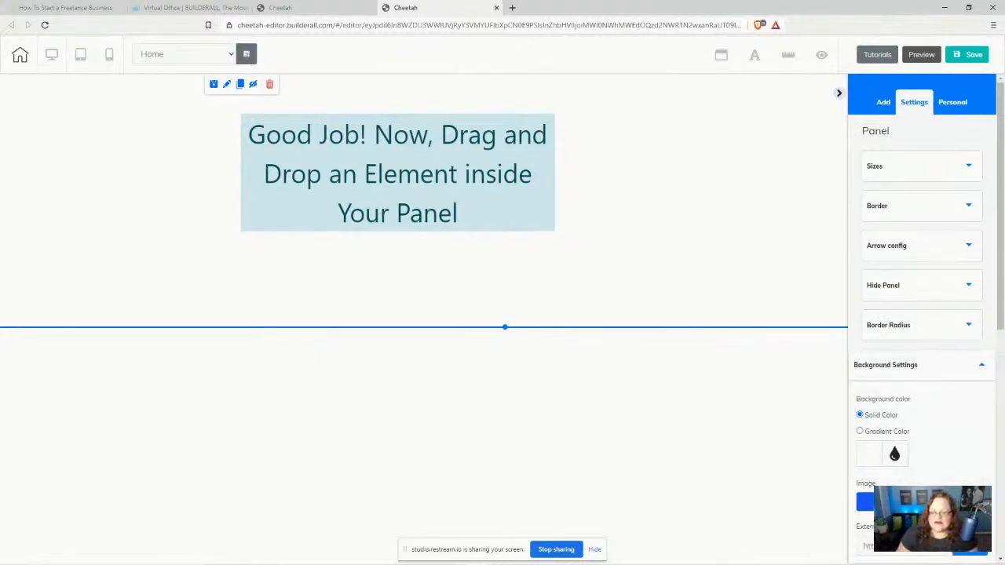
click(863, 502)
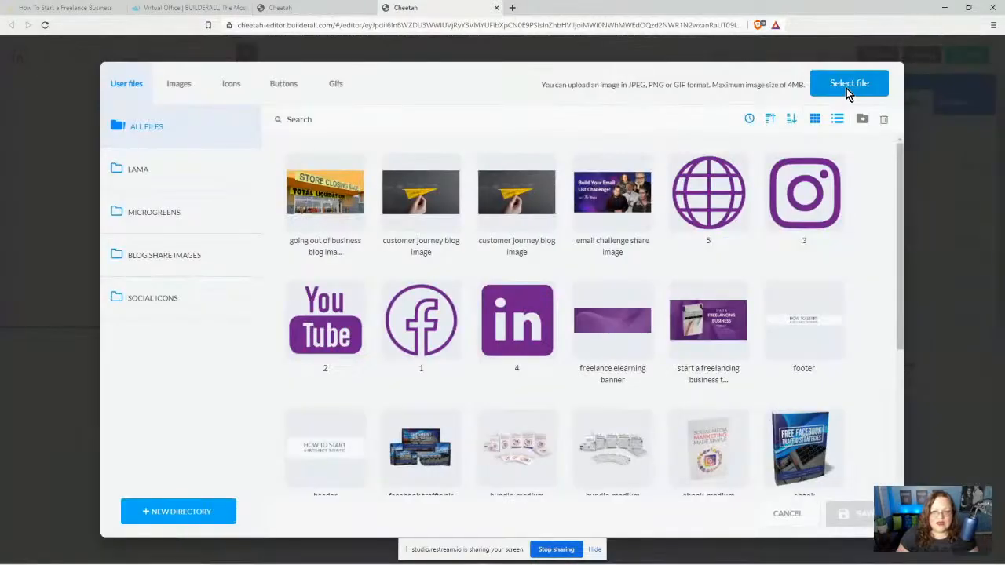
click(846, 88)
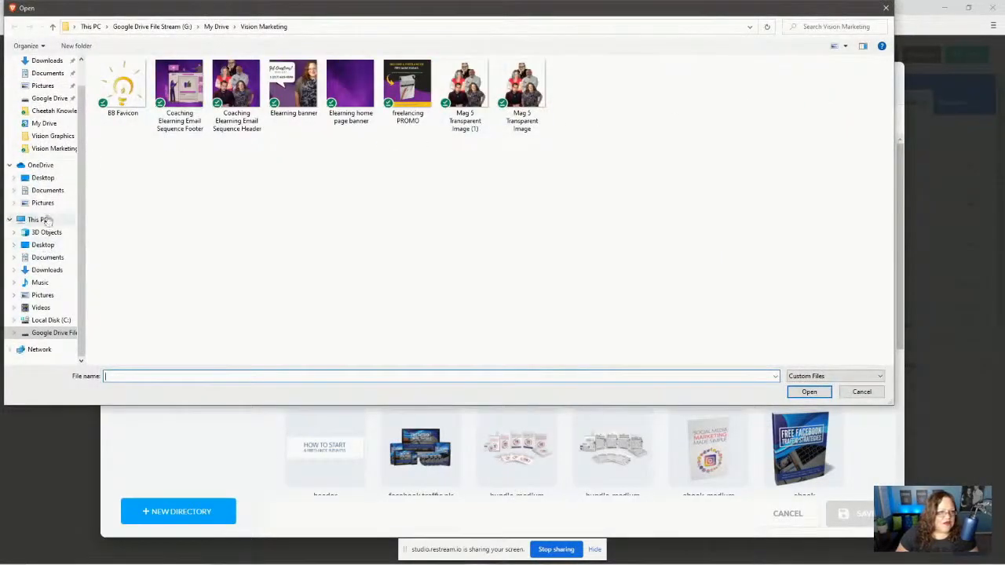
click(39, 124)
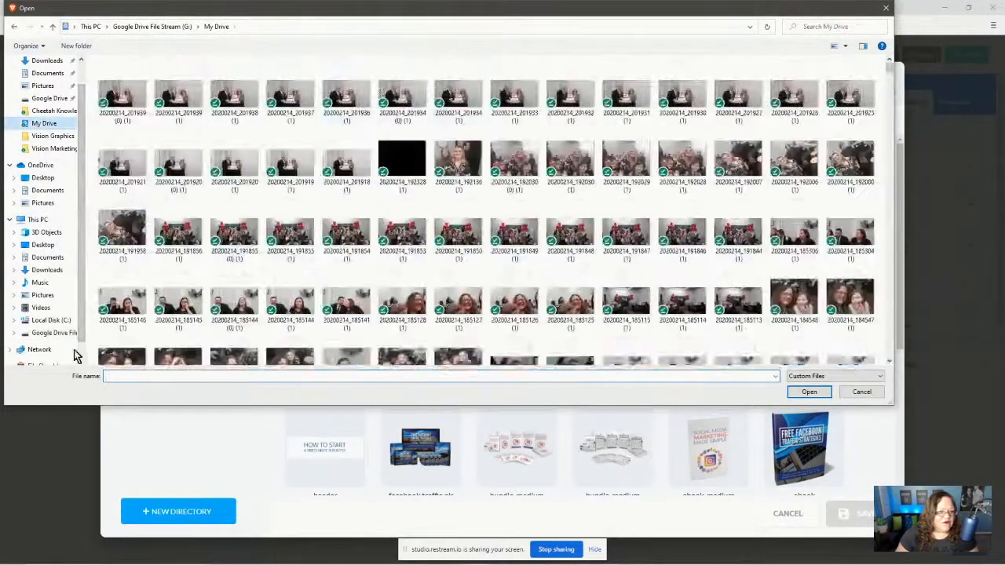
click(830, 27)
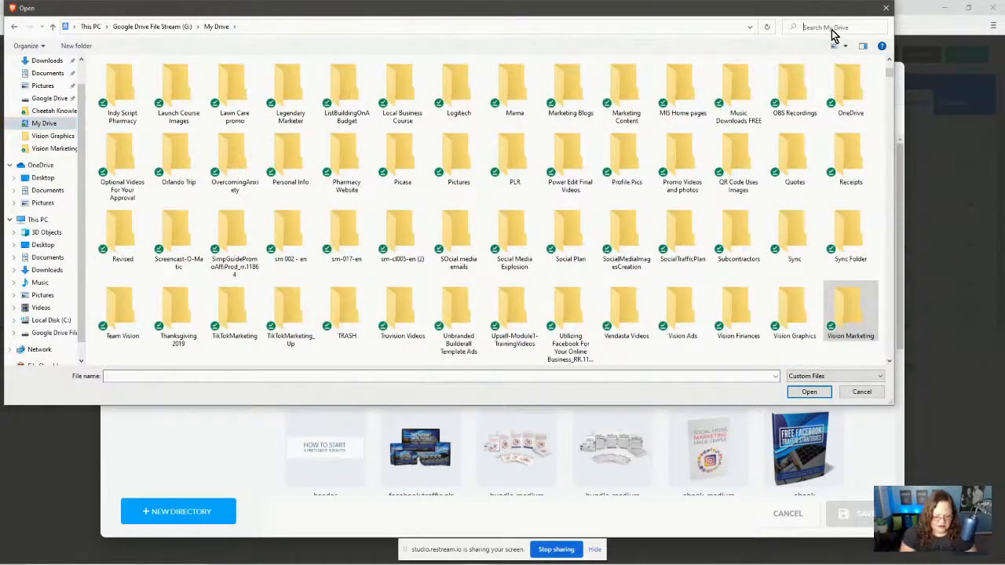
text(launch)
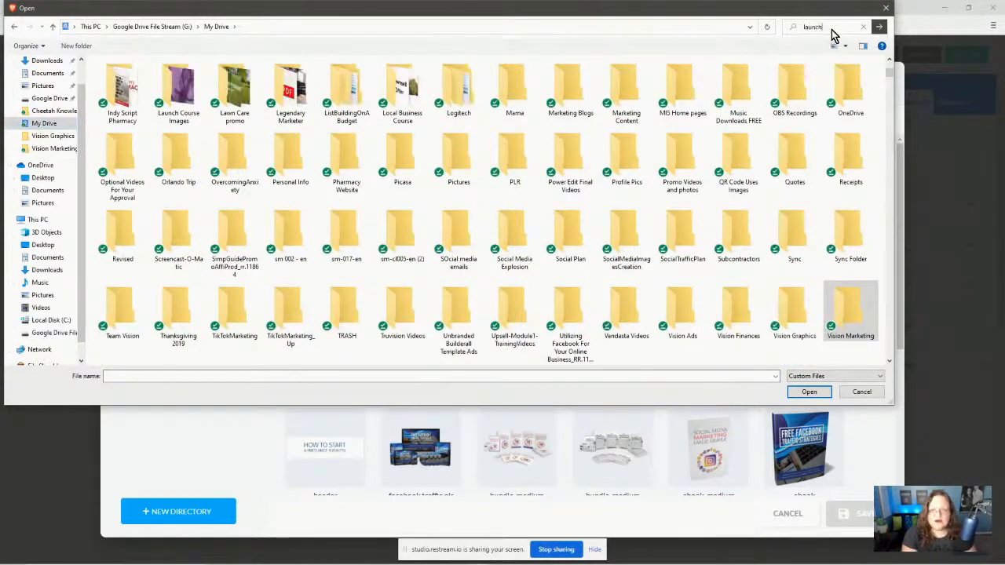
text( course)
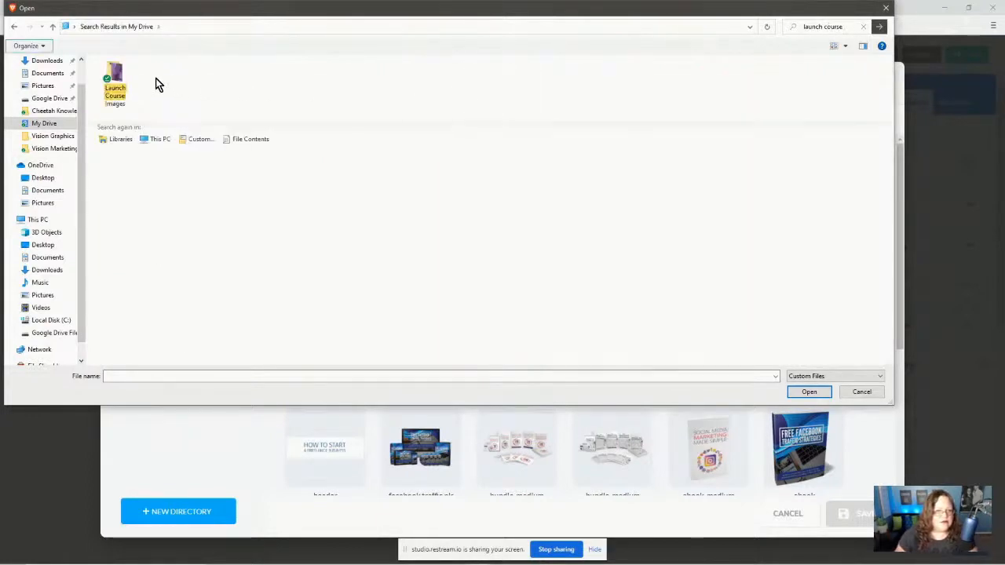
Step: Upload "Launch Elearning home page" from the Launch Course Images folder and apply it as the panel's background image
double_click(111, 100)
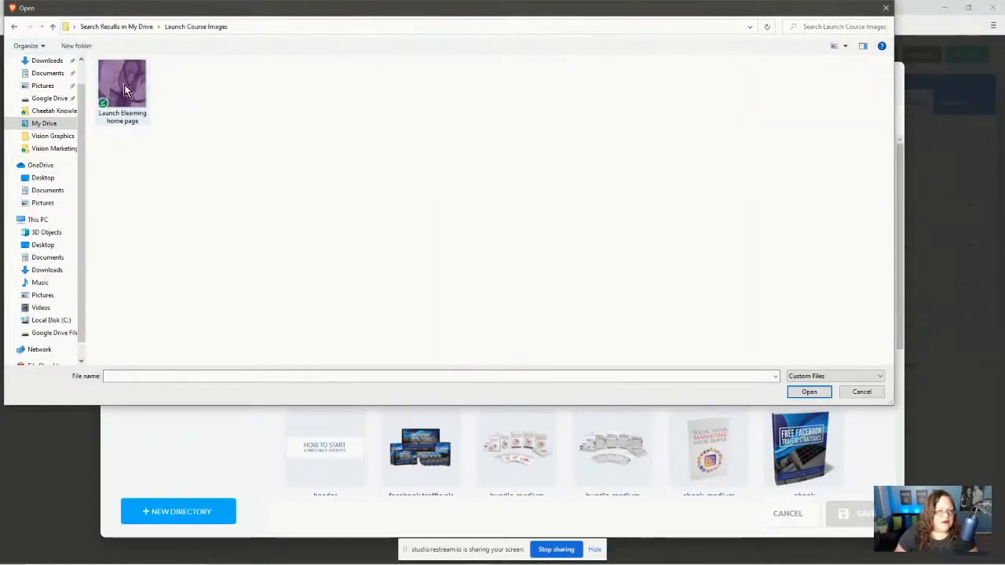
click(124, 88)
click(808, 392)
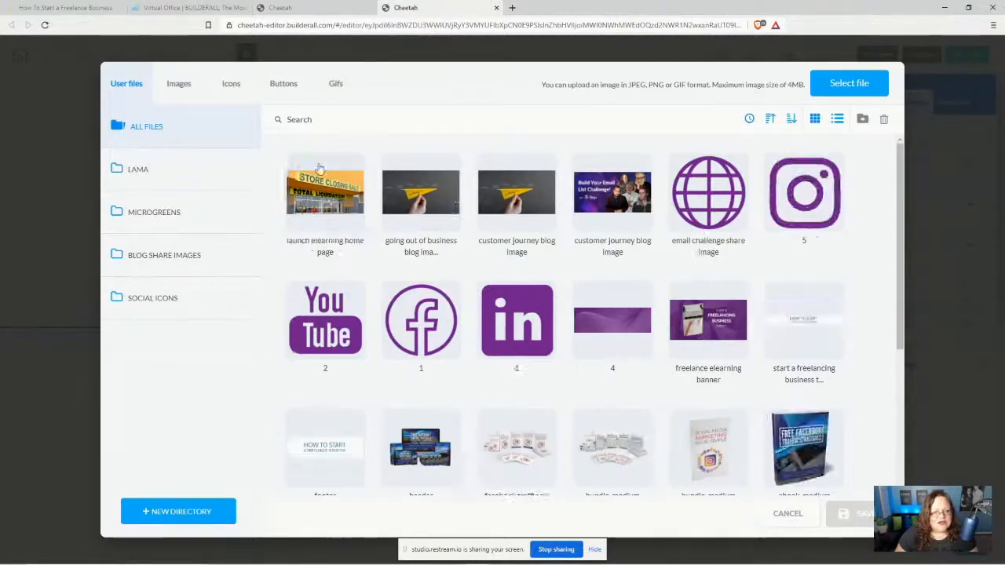
click(858, 529)
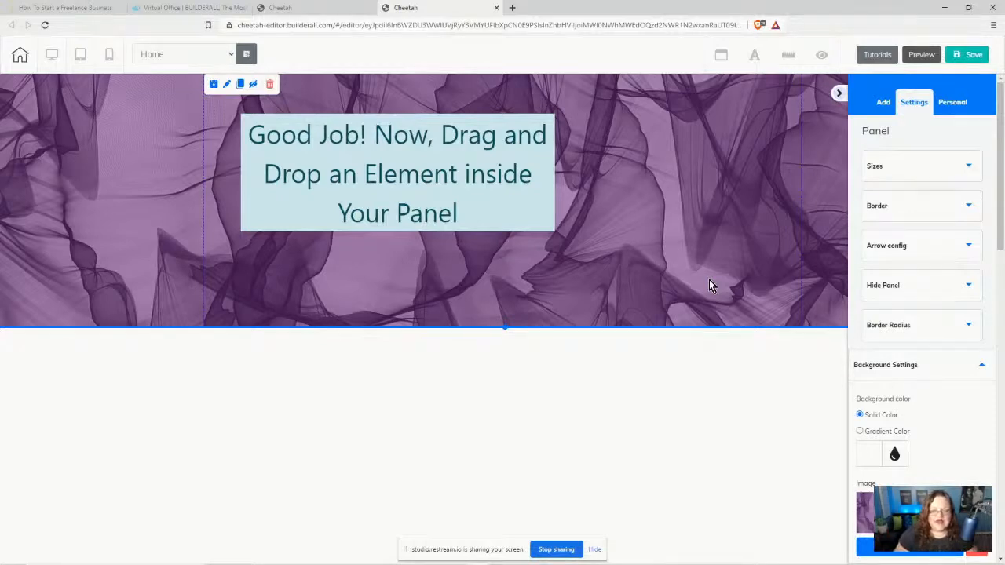
Step: Add a horizontal image element to the right half of the banner panel
click(882, 102)
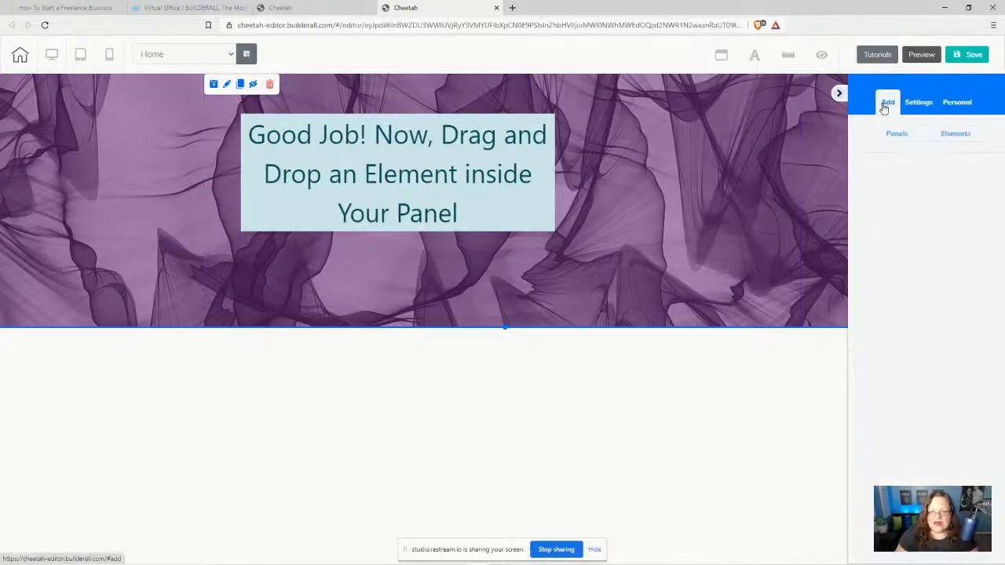
click(947, 140)
scroll(951, 337, down, 6)
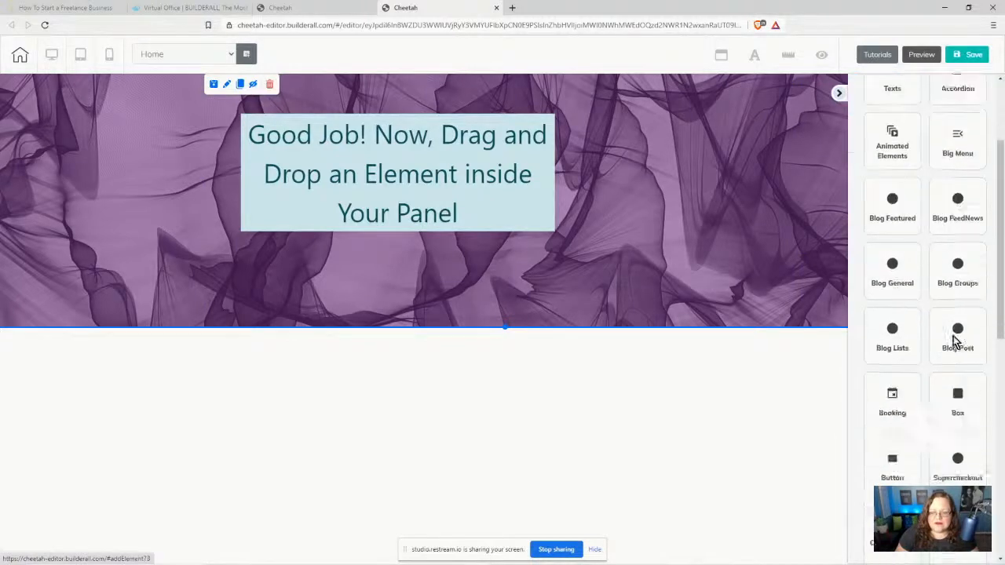
scroll(934, 244, down, 3)
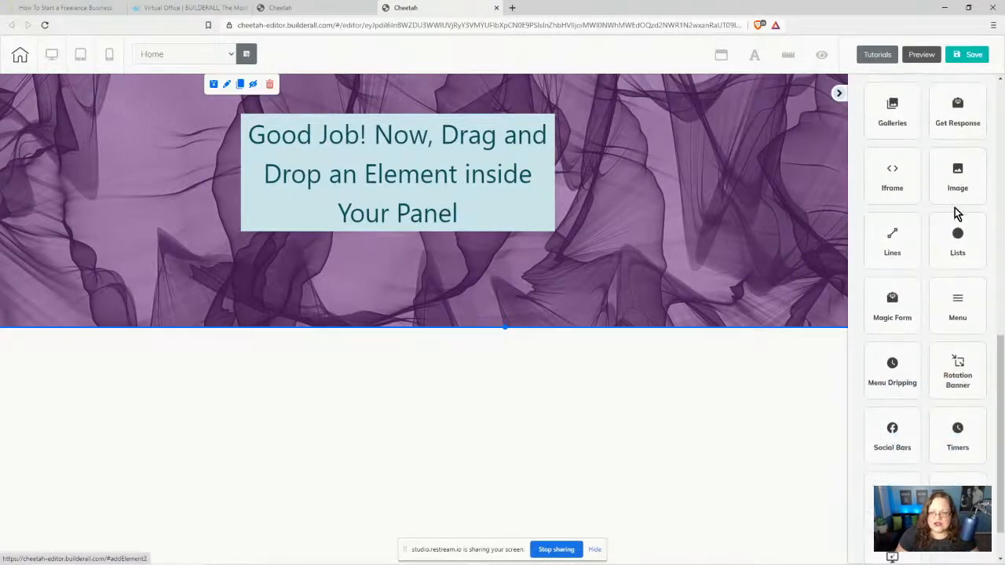
click(957, 171)
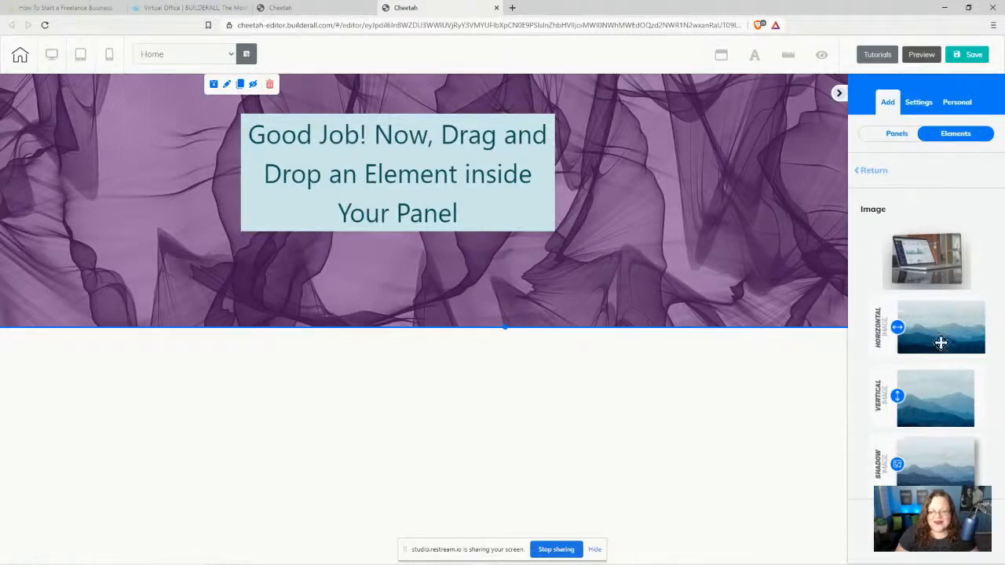
drag(940, 342, 646, 155)
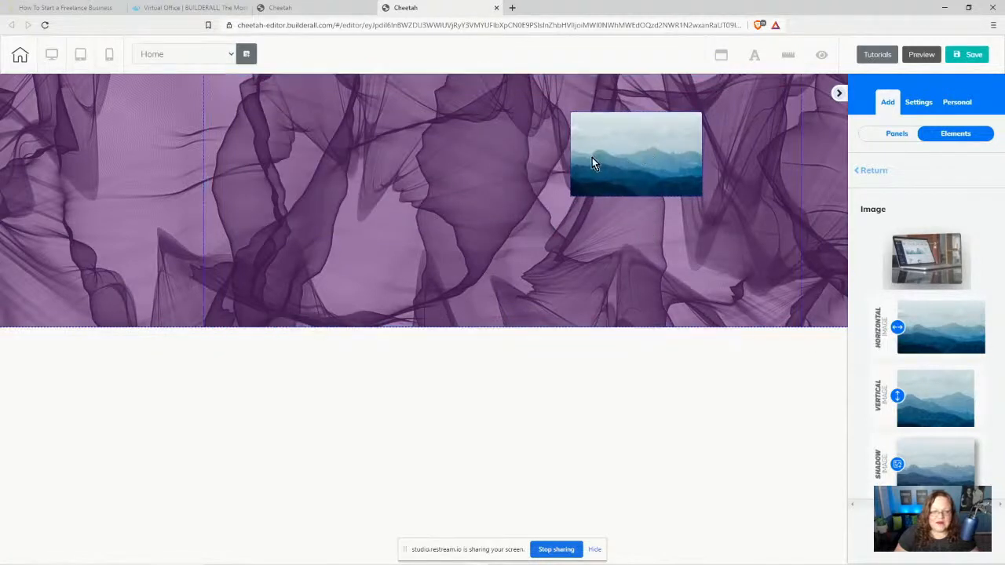
Step: Replace the placeholder picture in the new image element with "profile pic transparent" from the user files
click(596, 154)
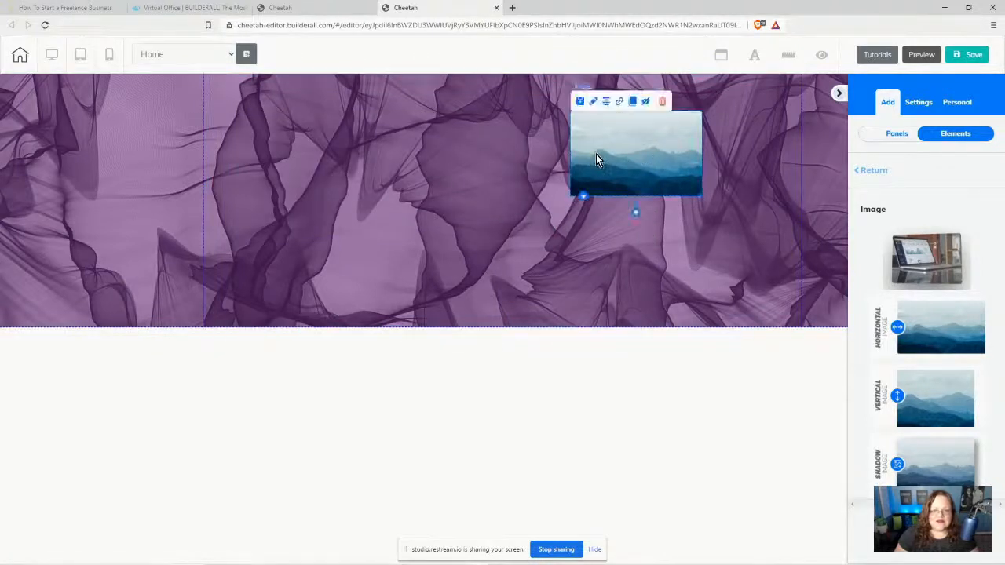
click(594, 105)
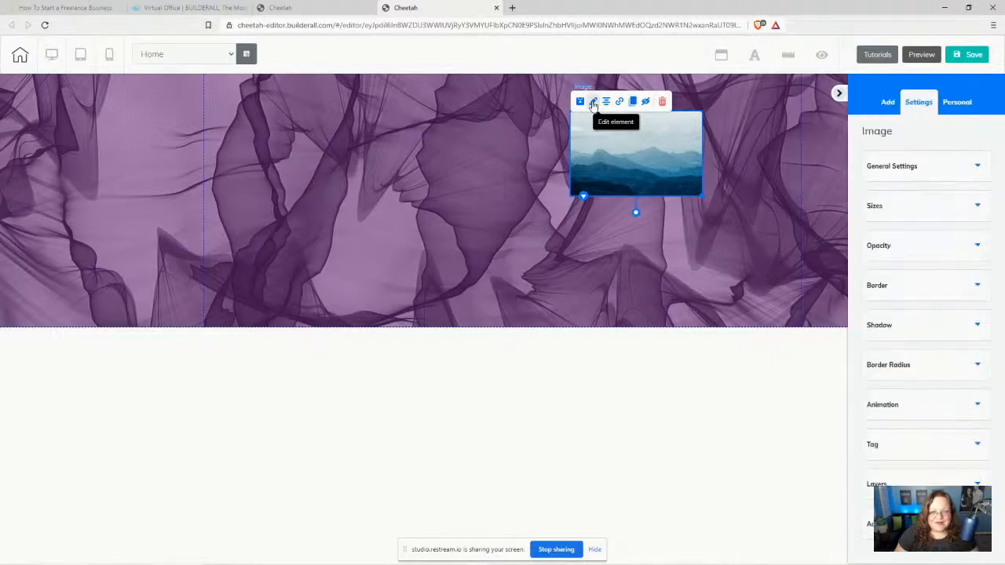
click(934, 164)
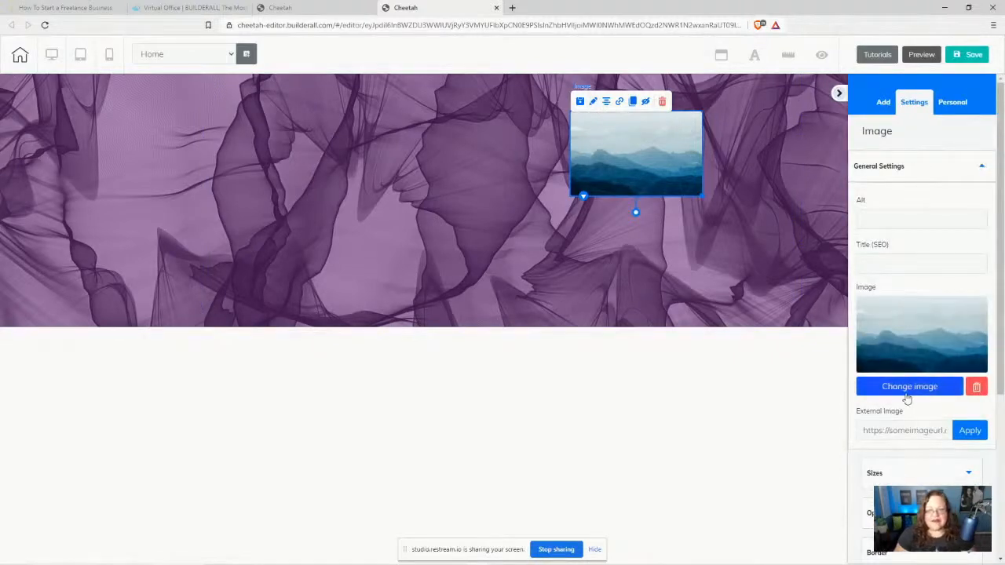
click(907, 388)
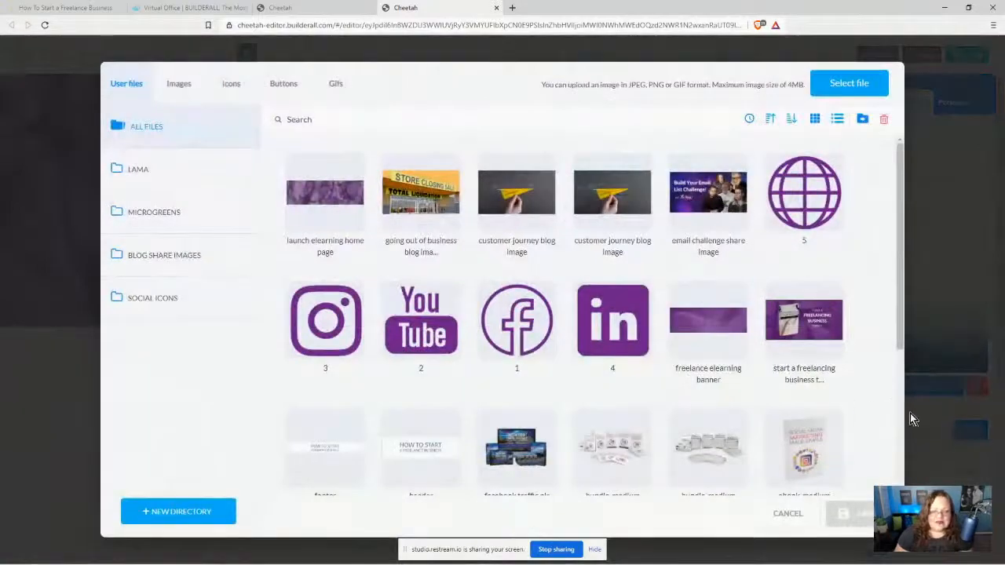
scroll(879, 415, down, 10)
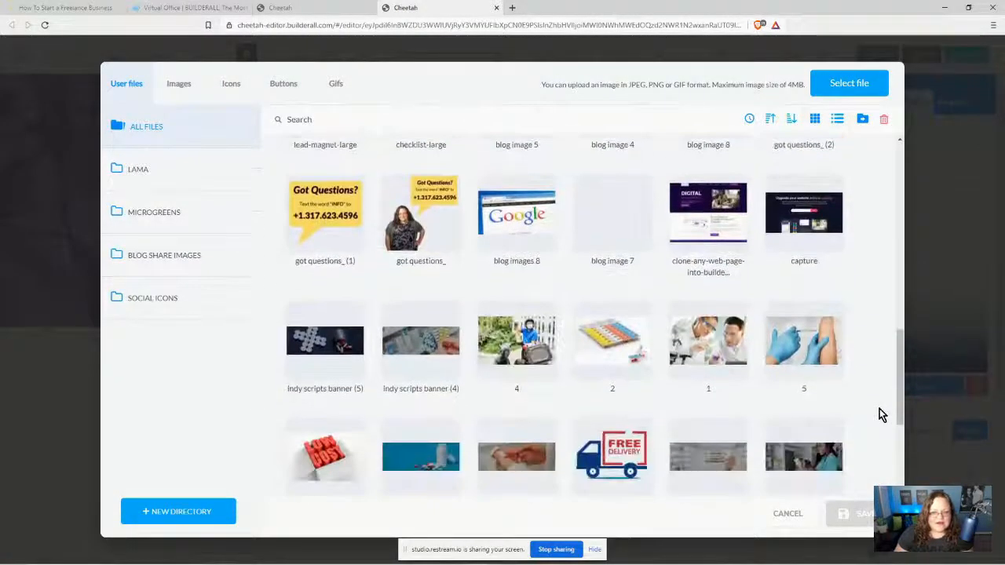
scroll(879, 409, down, 15)
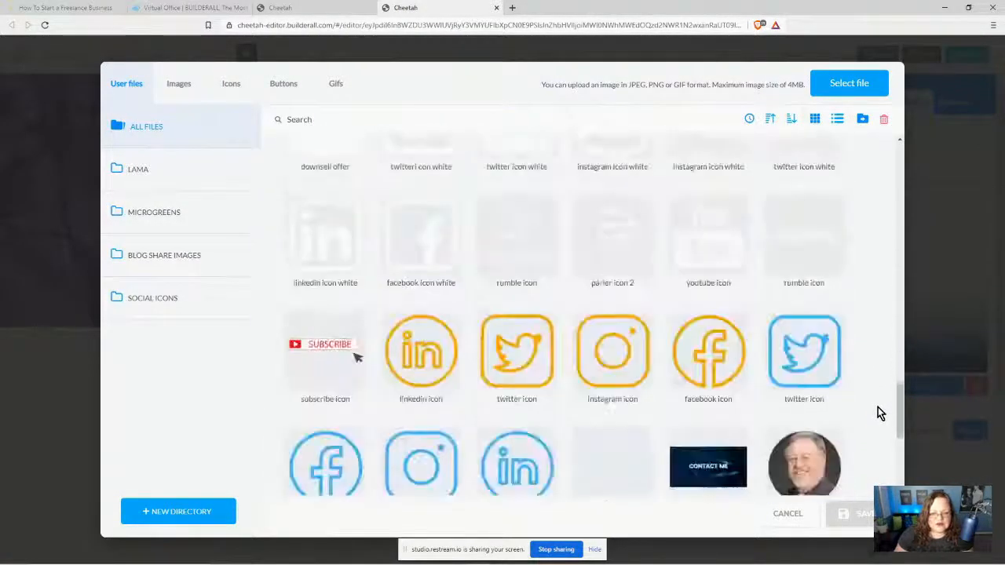
scroll(879, 414, down, 15)
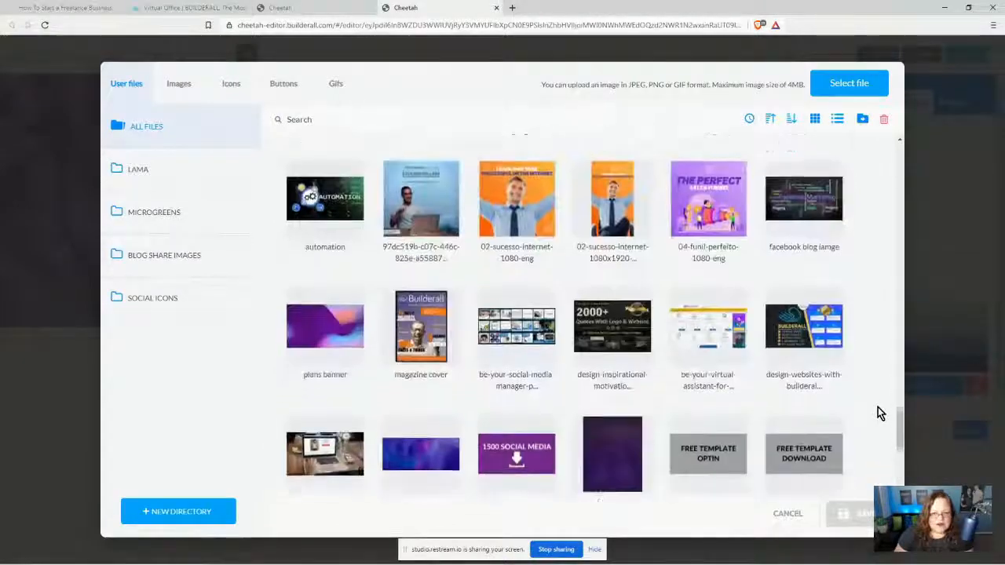
scroll(879, 414, down, 15)
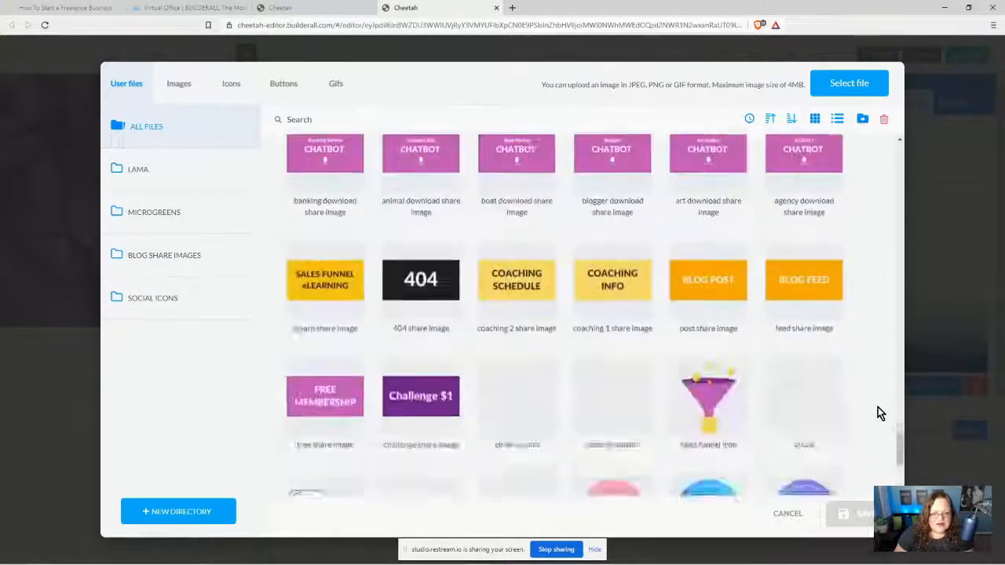
scroll(879, 414, down, 15)
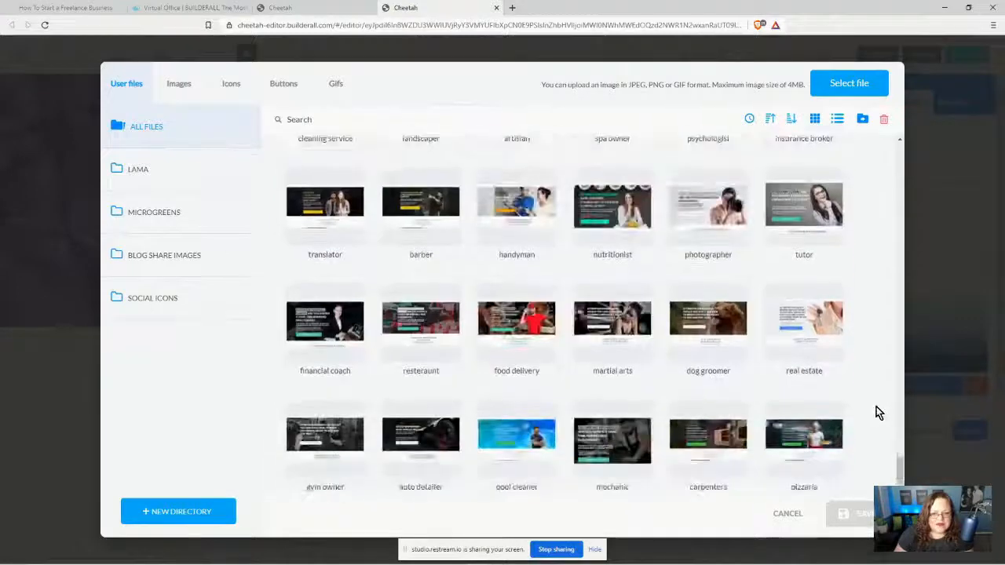
scroll(878, 414, down, 10)
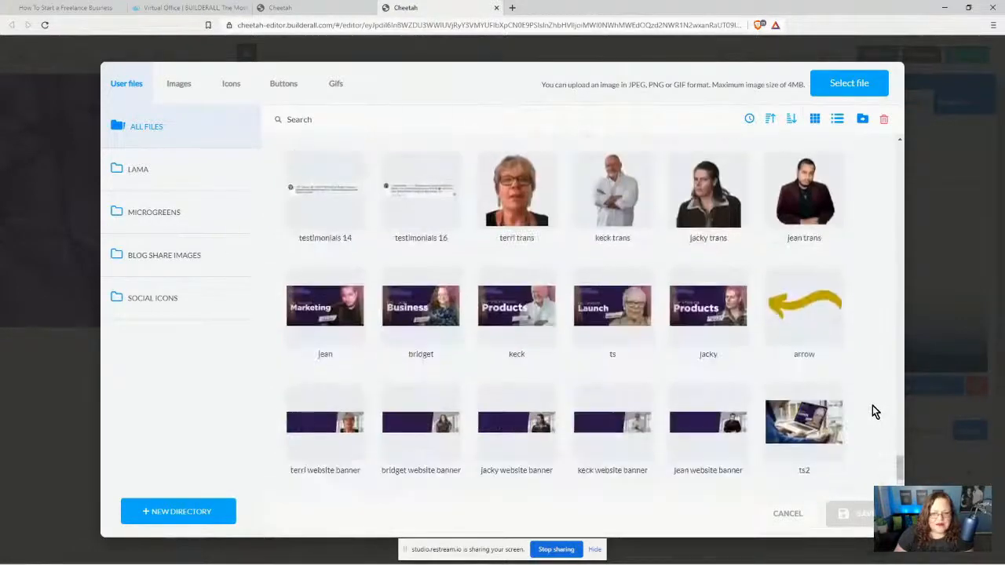
scroll(870, 405, down, 10)
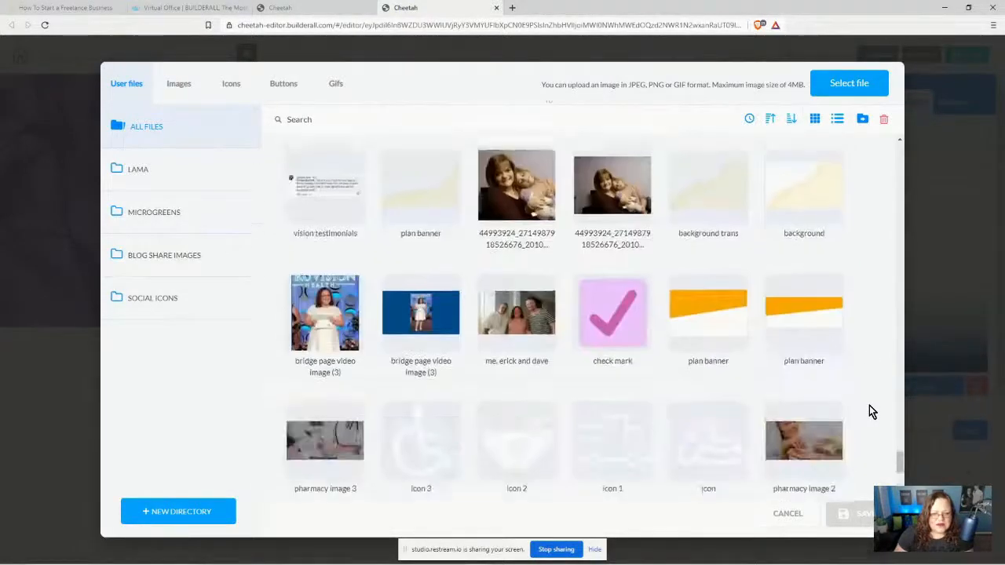
scroll(870, 411, down, 10)
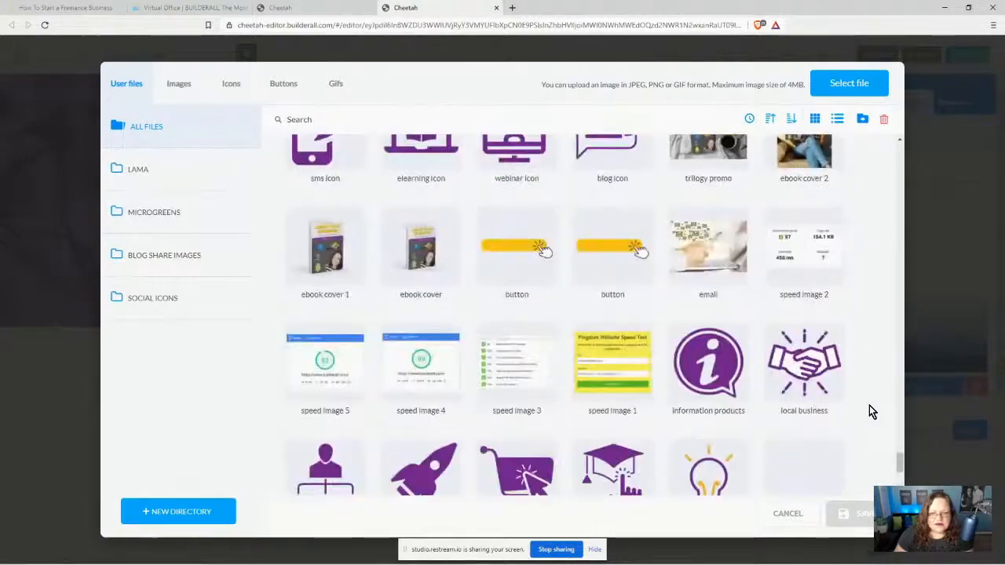
scroll(869, 406, down, 10)
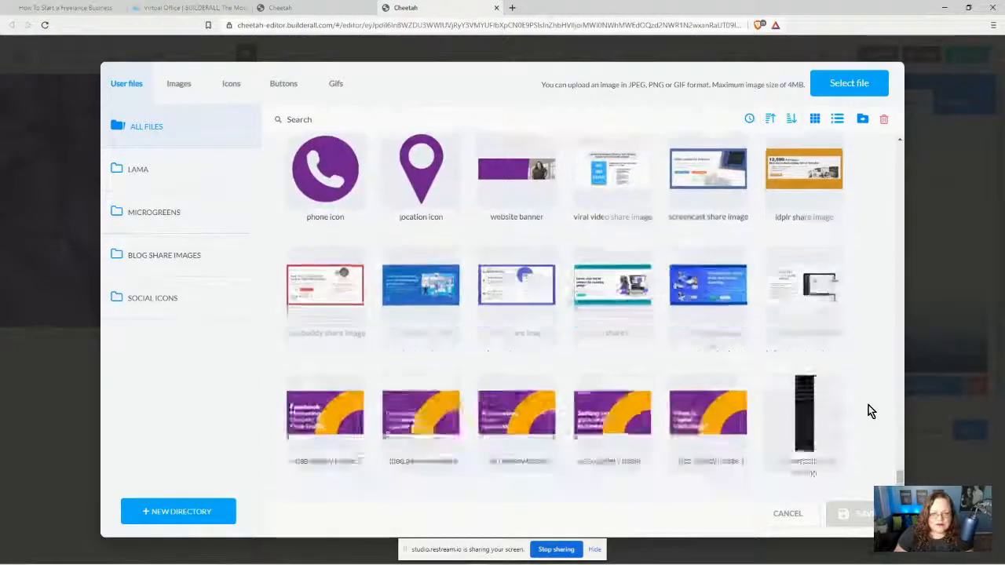
scroll(868, 405, down, 10)
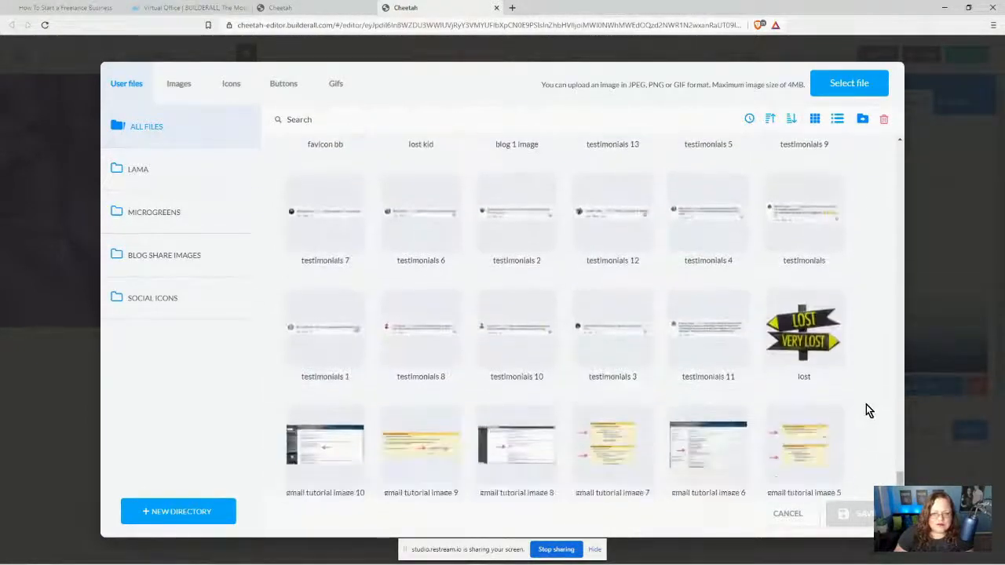
scroll(868, 410, down, 4)
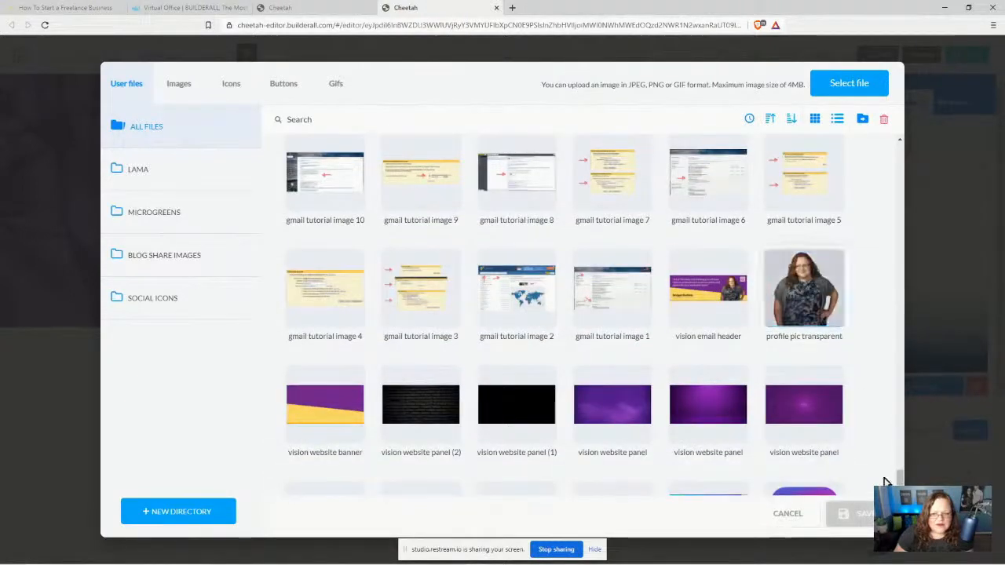
double_click(836, 318)
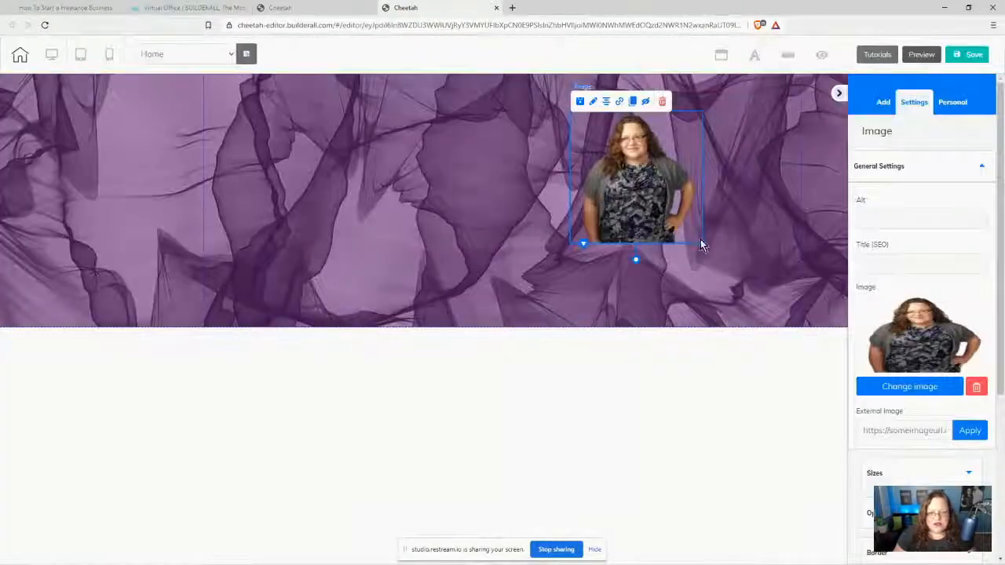
Step: Enlarge the profile picture to nearly the banner's height and position it right of centre, resting on the panel's bottom edge
drag(699, 243, 746, 314)
drag(775, 334, 787, 348)
drag(665, 233, 628, 230)
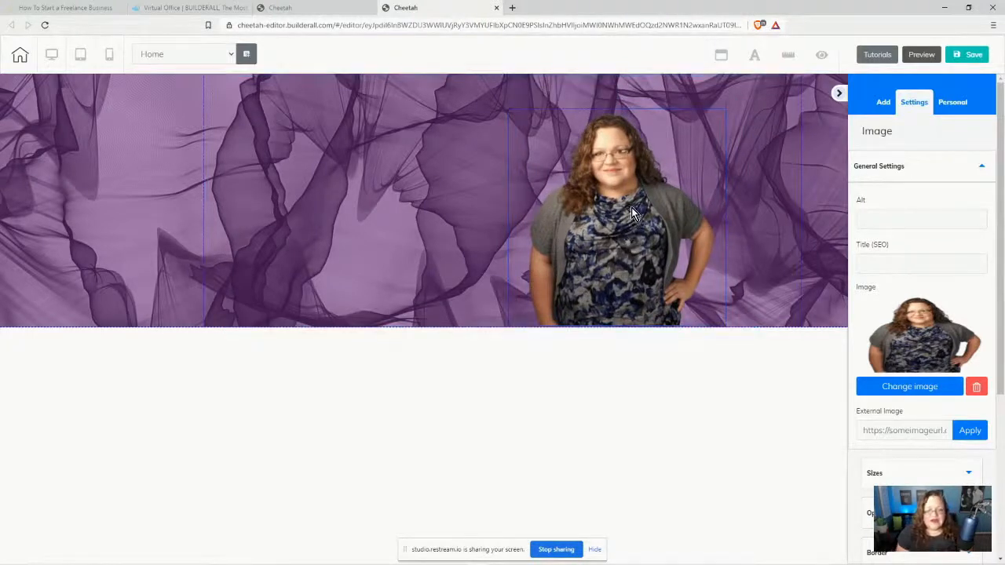
Step: Check the banner layout on the How To Start a Freelance Business course page, return to the Cheetah editor and show the rulers
click(69, 7)
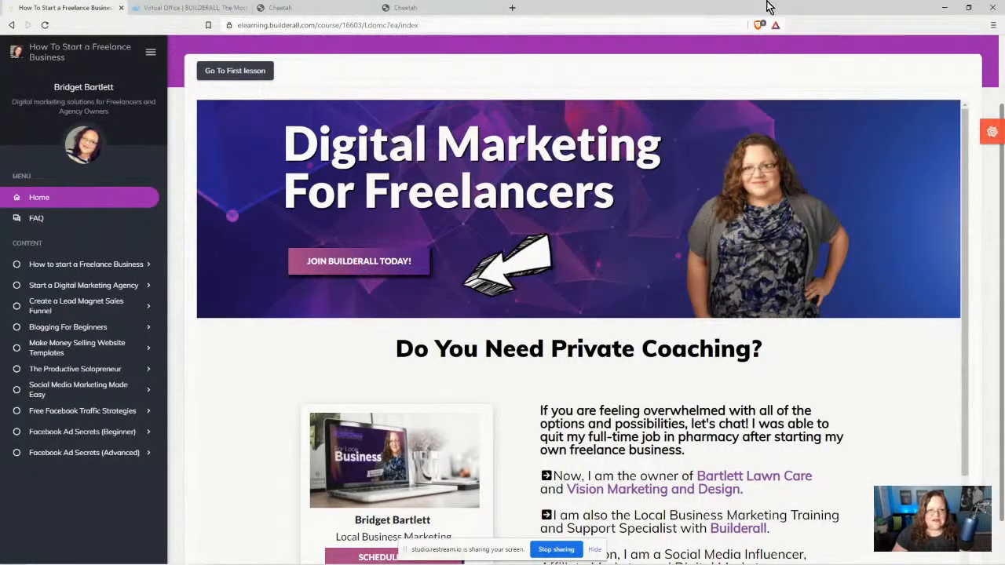
click(439, 8)
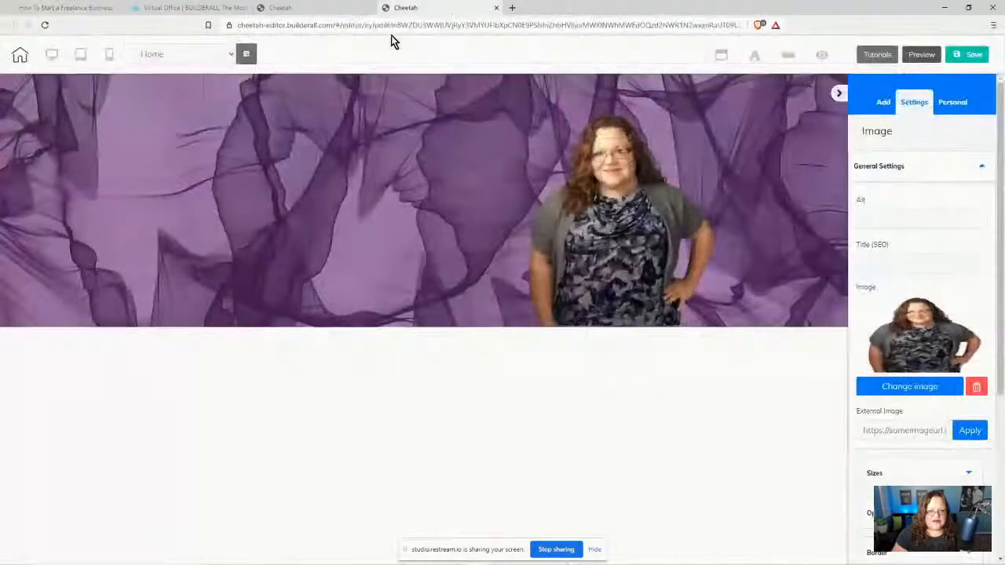
click(788, 56)
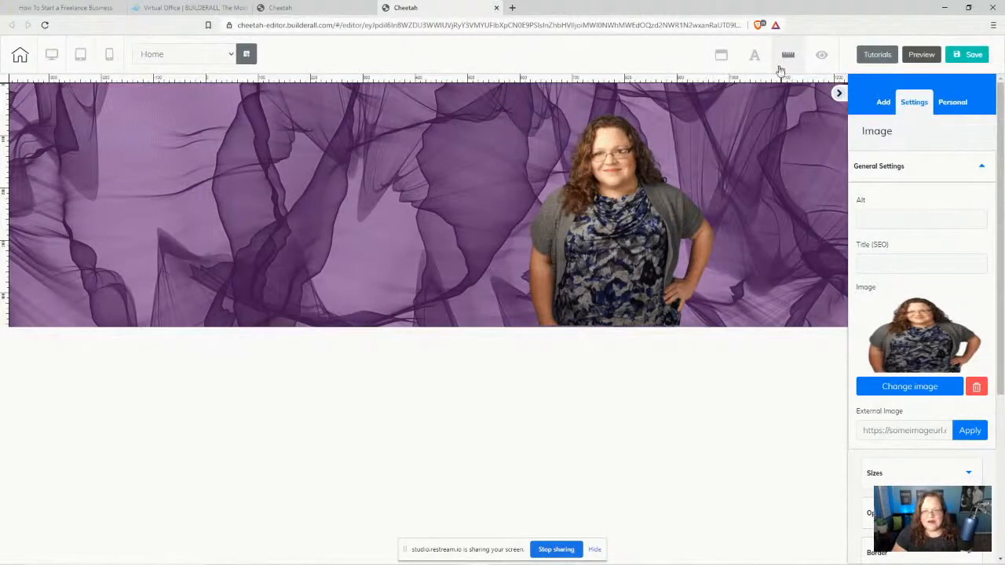
Step: Hide the rulers and nudge the profile picture slightly to the right within the banner
click(786, 58)
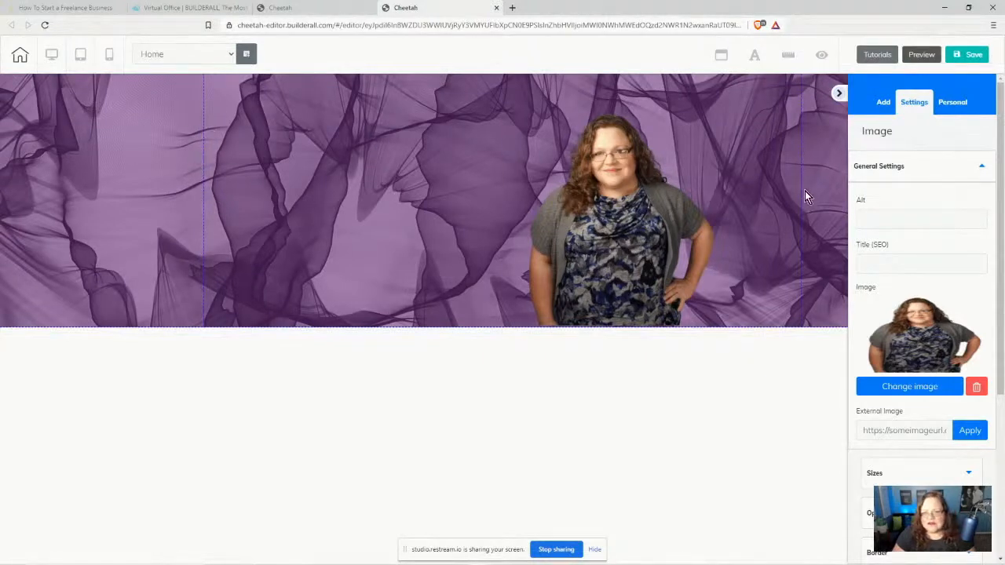
mouse_move(618, 239)
mouse_down()
mouse_move(606, 243)
mouse_move(617, 239)
mouse_up()
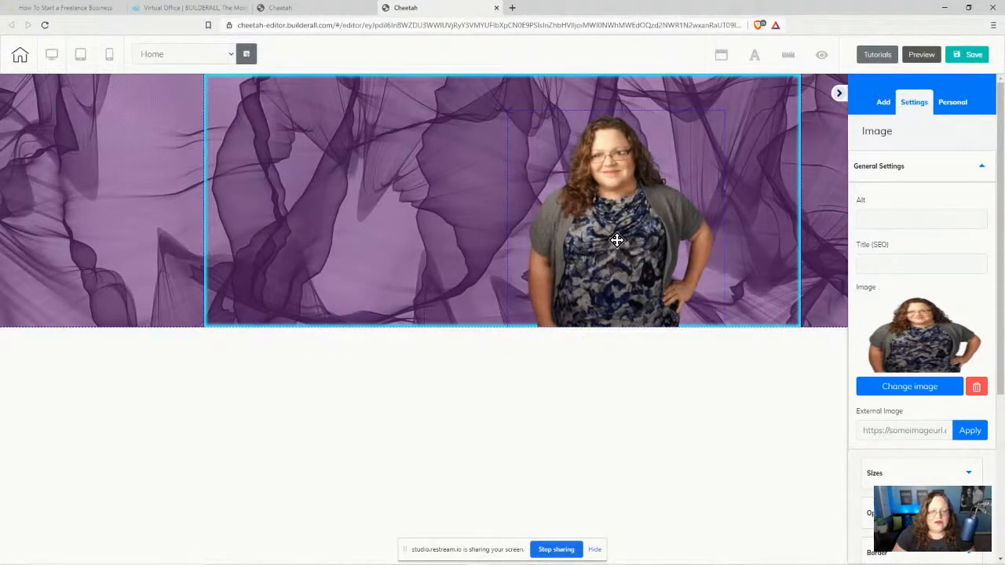
drag(617, 239, 621, 240)
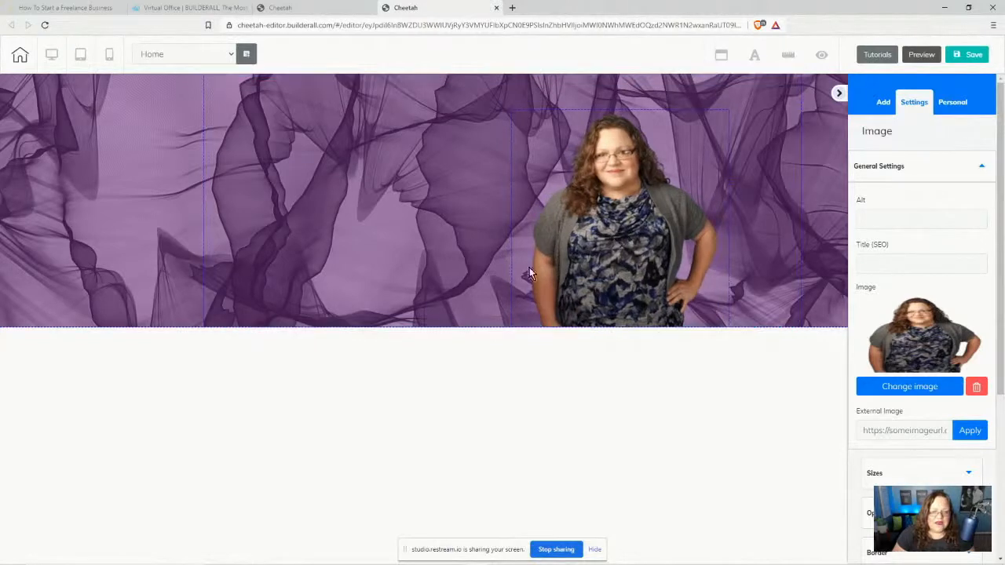
Step: Add a Title H1 text element to the upper left half of the banner panel, beside the profile picture
click(882, 103)
click(958, 134)
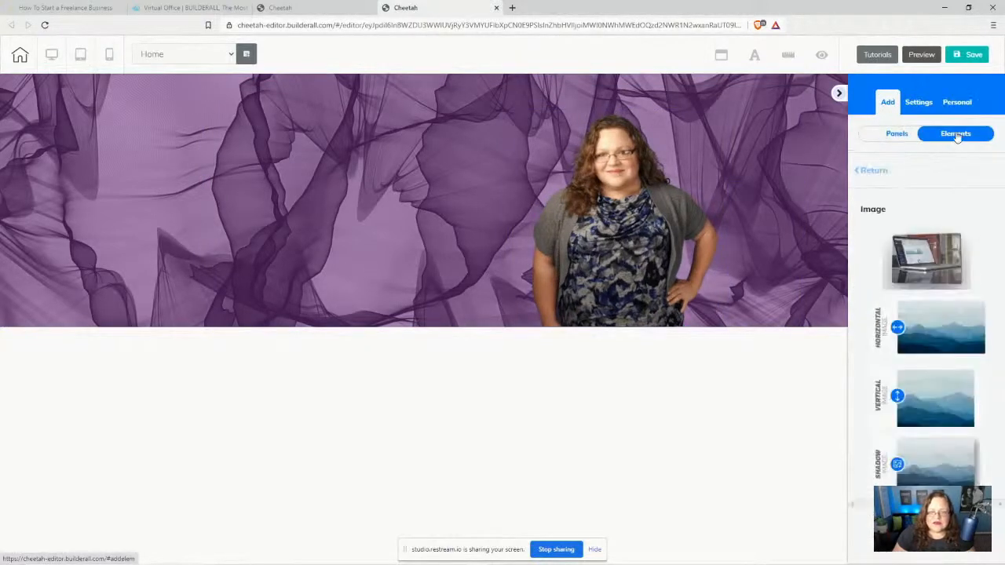
click(861, 171)
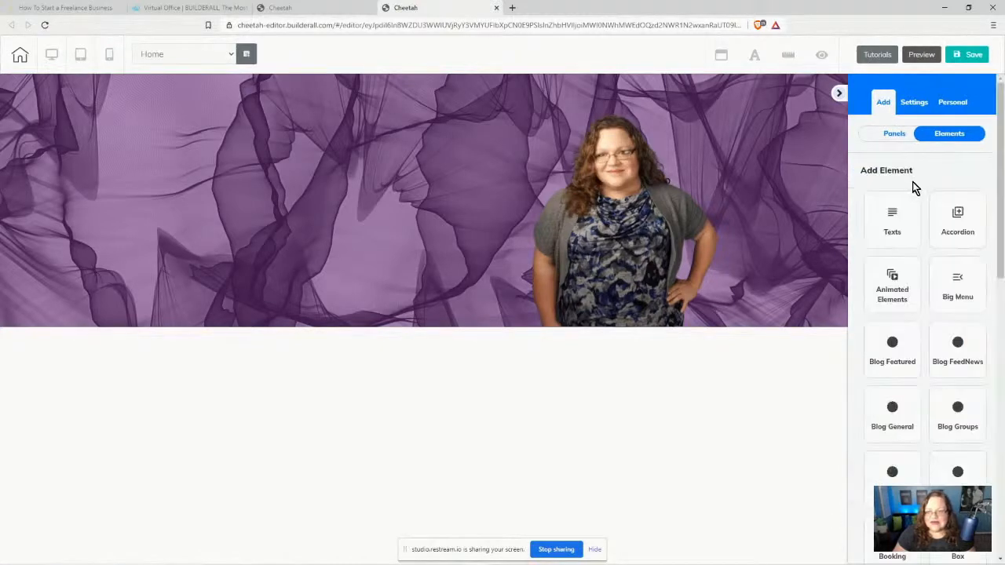
click(887, 224)
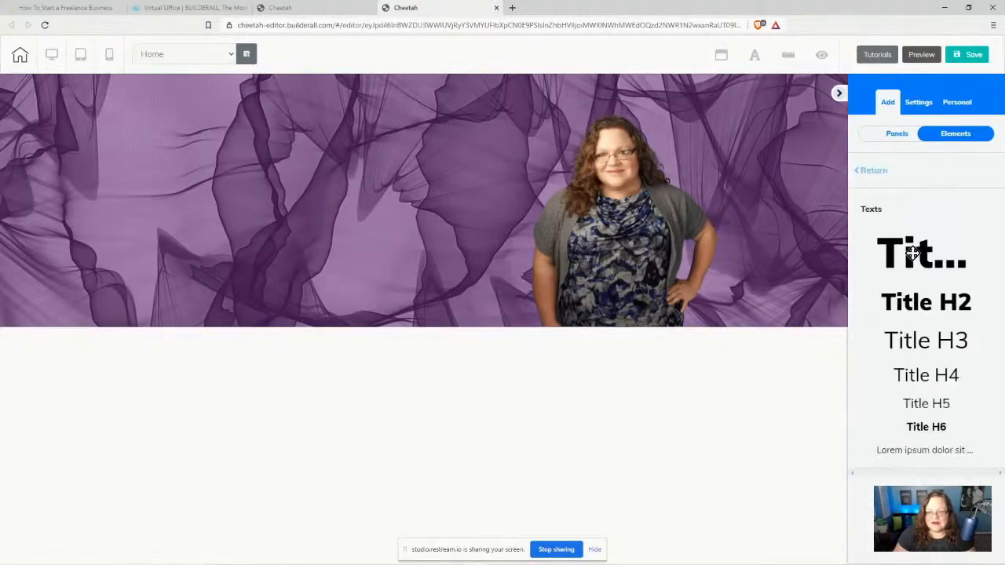
drag(925, 250, 327, 126)
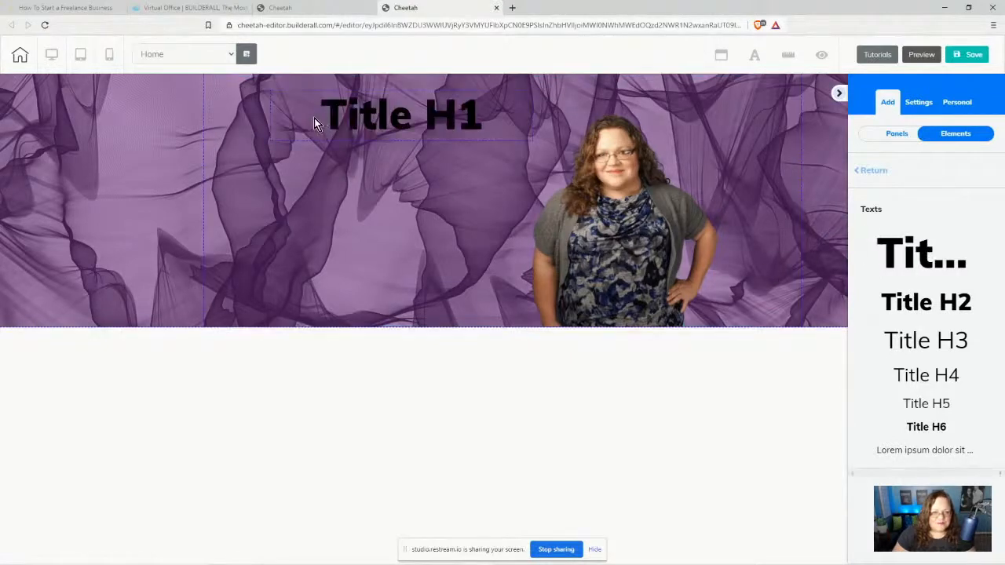
Step: Change the paragraph format of the whole banner title to Neutral
click(310, 118)
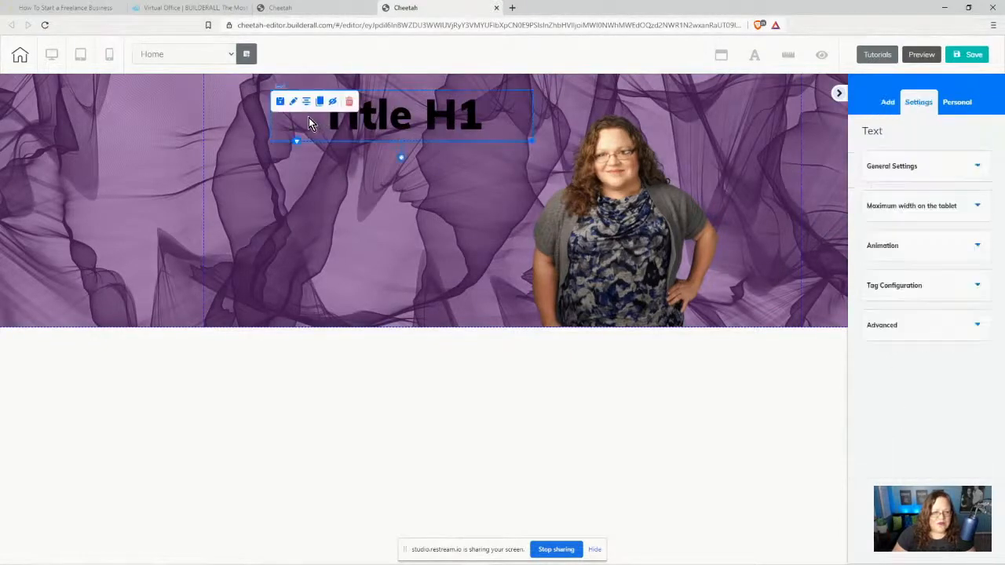
click(309, 118)
drag(314, 124, 494, 130)
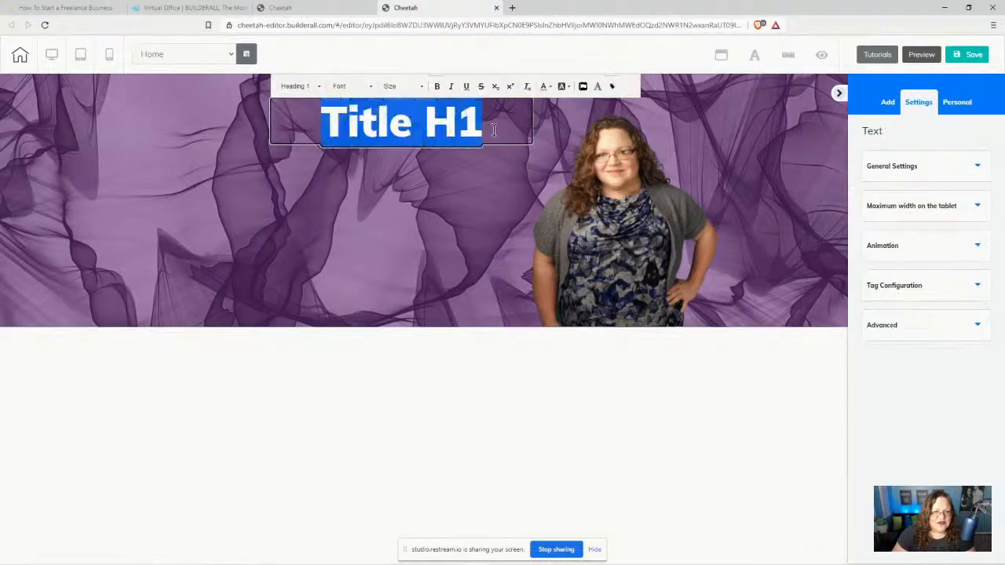
click(307, 87)
scroll(325, 150, down, 4)
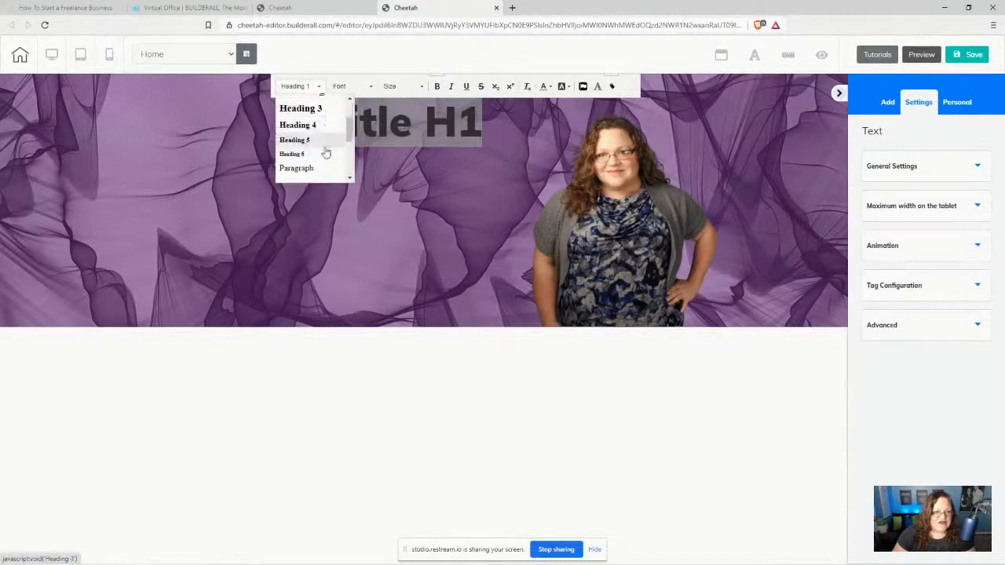
click(309, 138)
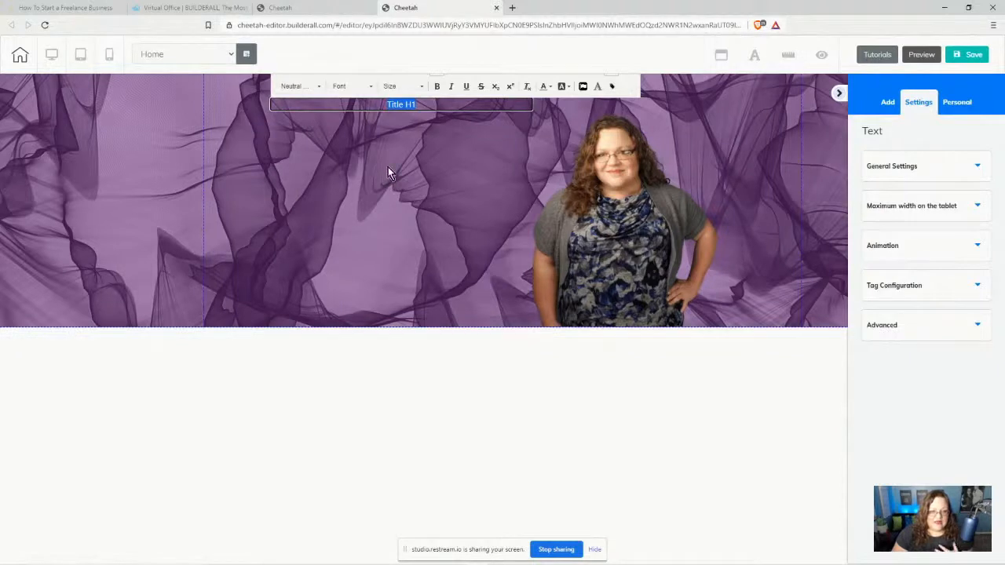
Step: Set the banner title's font to Lato Black
click(347, 88)
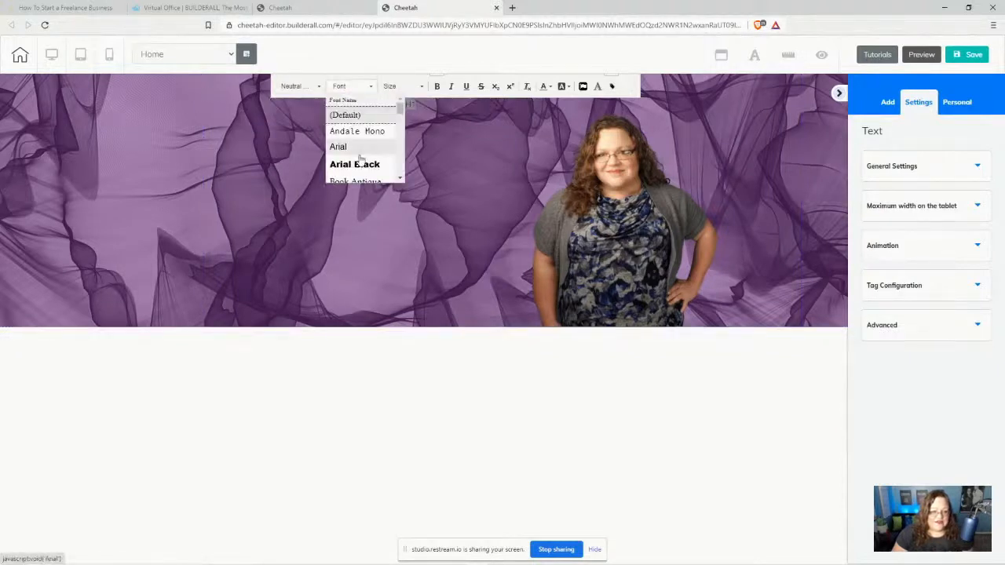
scroll(352, 158, down, 5)
scroll(352, 160, up, 1)
scroll(352, 160, down, 2)
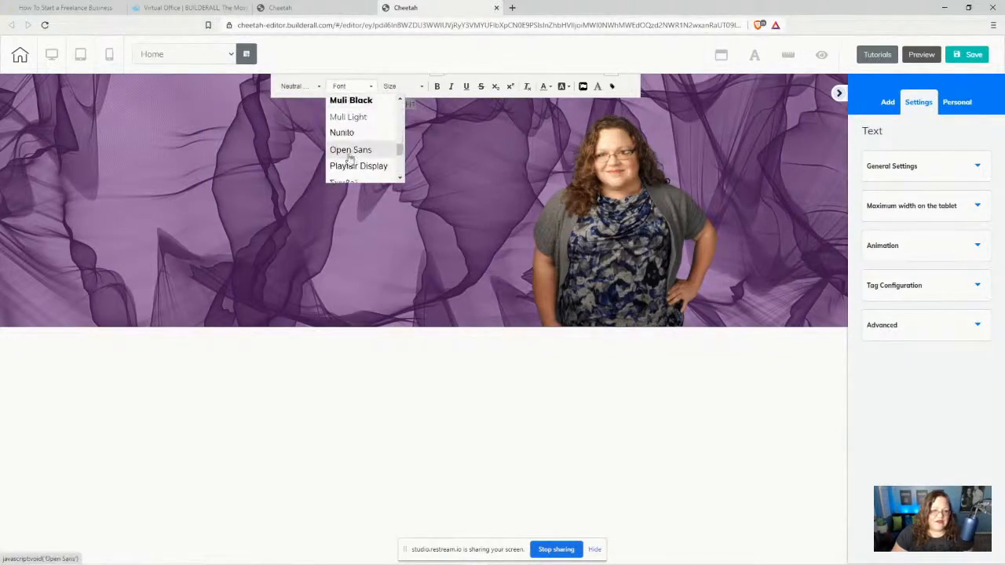
scroll(366, 161, down, 4)
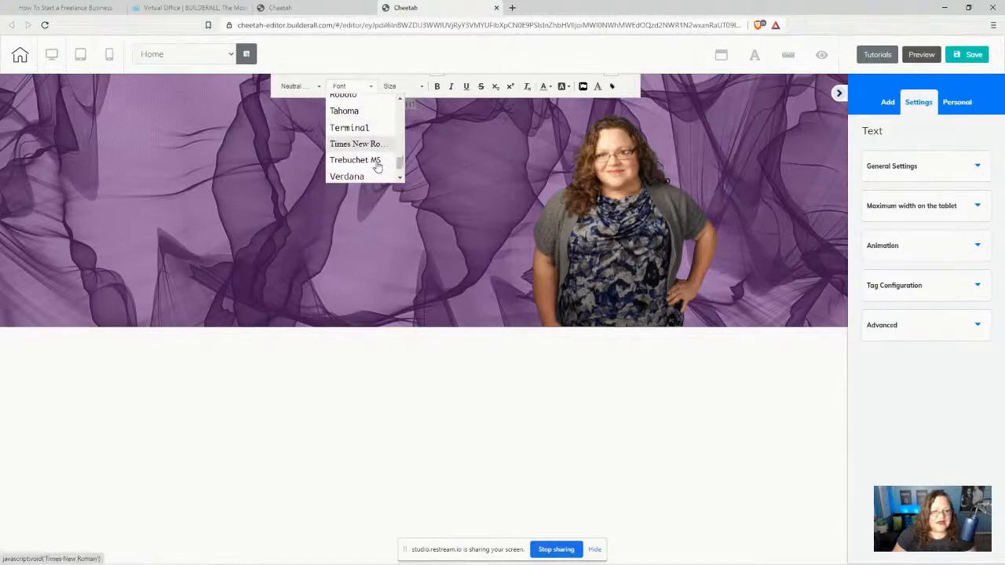
scroll(361, 163, down, 1)
scroll(357, 159, up, 7)
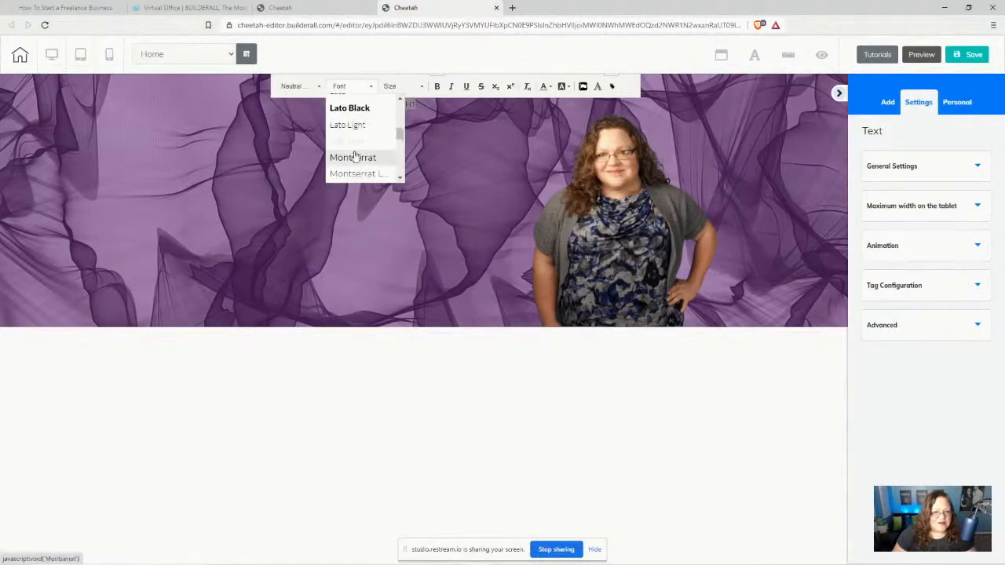
click(351, 107)
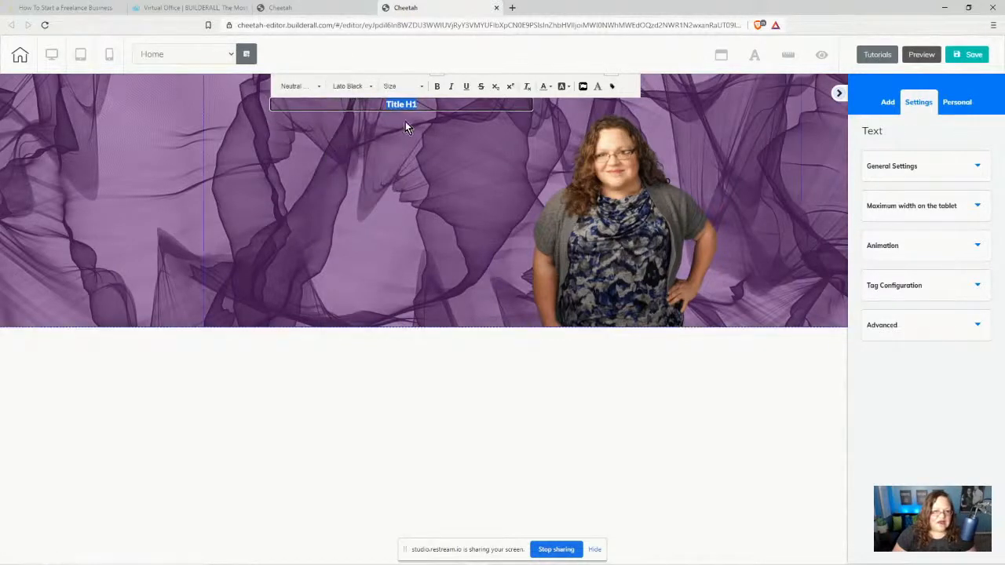
Step: Set the banner title's font size to 50 and its text color to white
click(406, 87)
scroll(415, 143, down, 5)
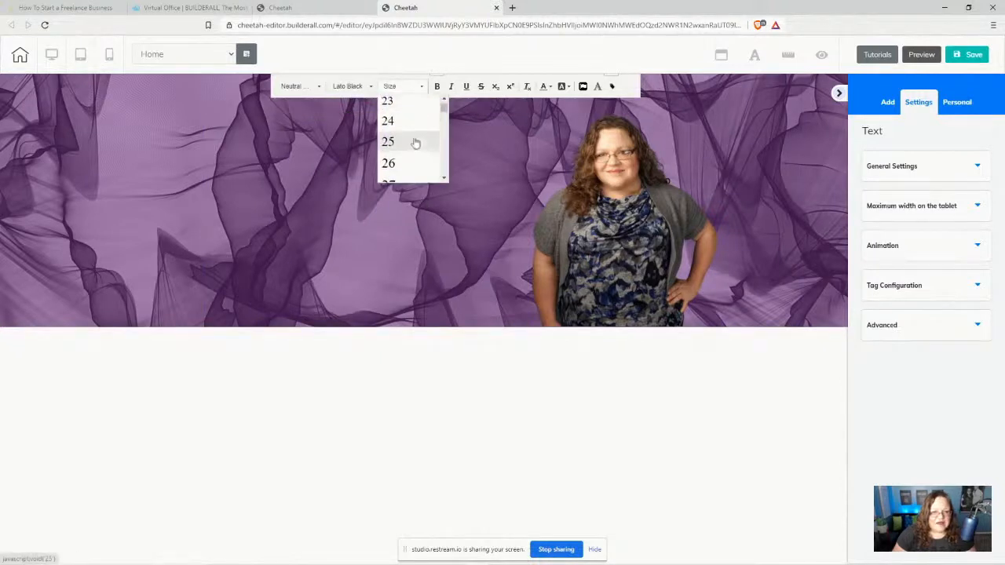
scroll(415, 143, down, 10)
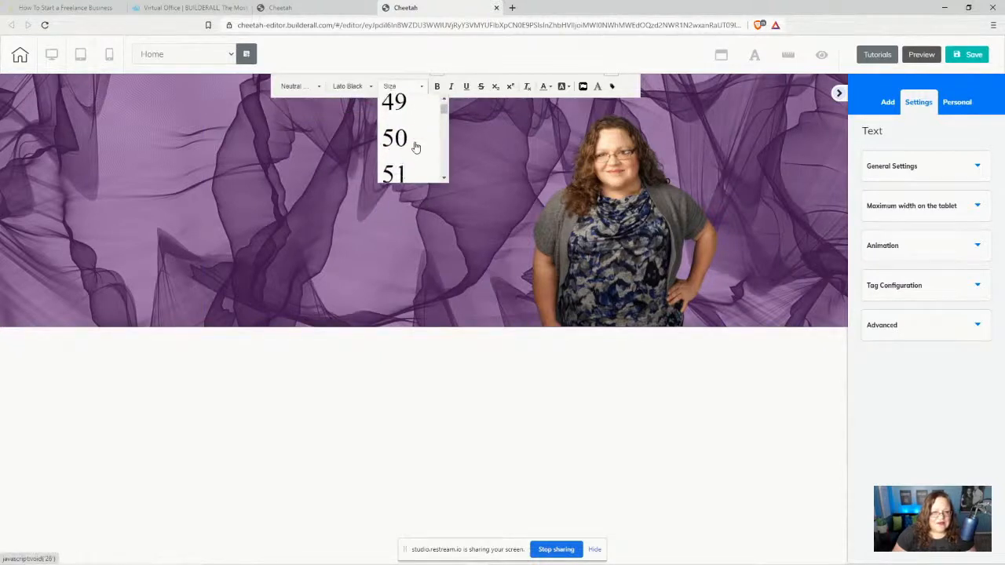
click(405, 135)
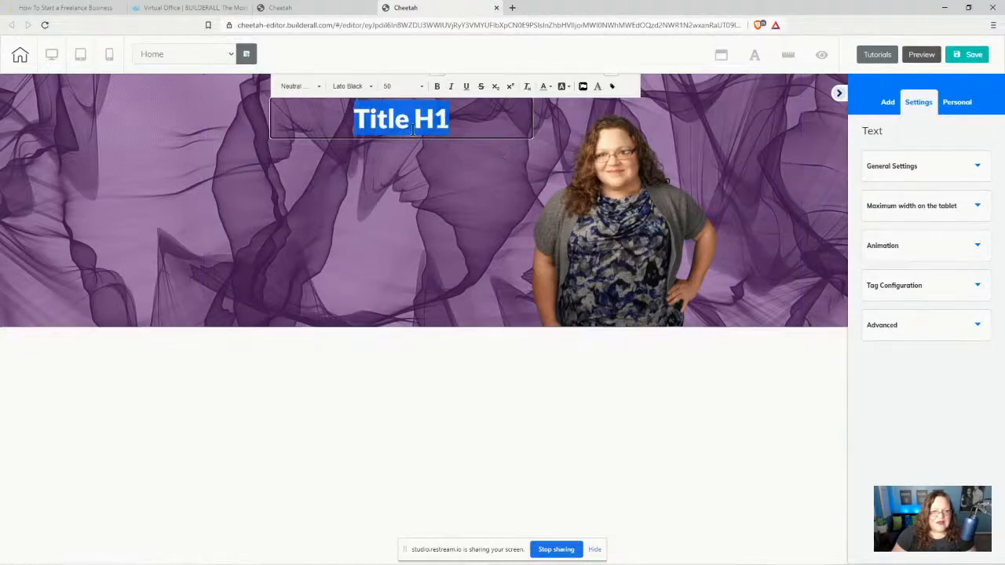
click(548, 87)
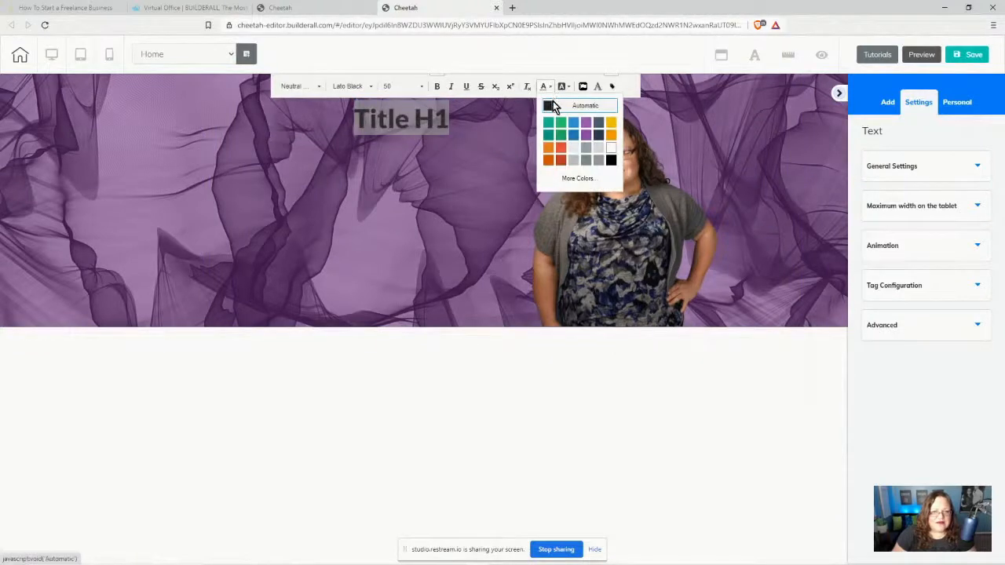
click(611, 149)
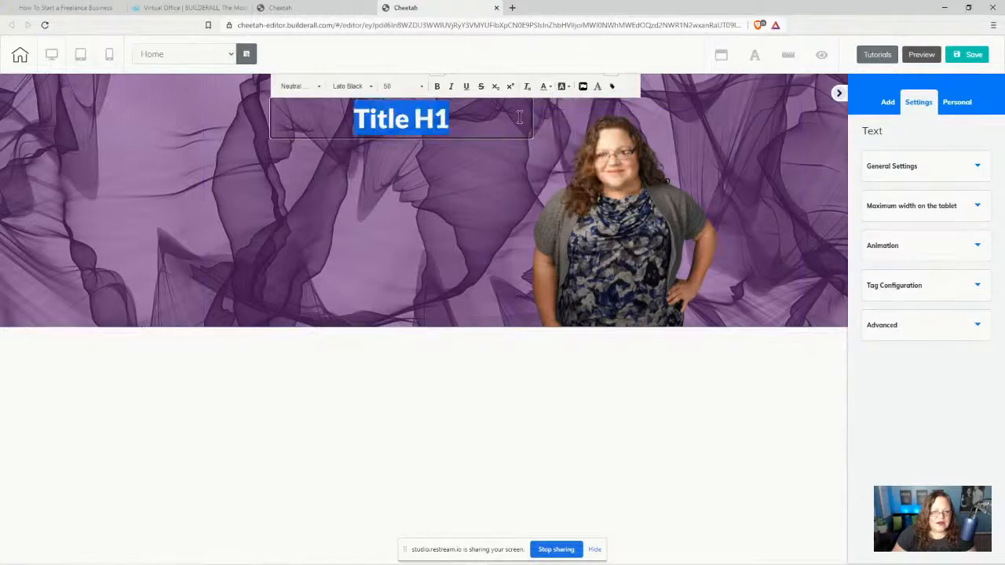
Step: Apply a black text shadow with a blur of 2 to the banner title
click(596, 88)
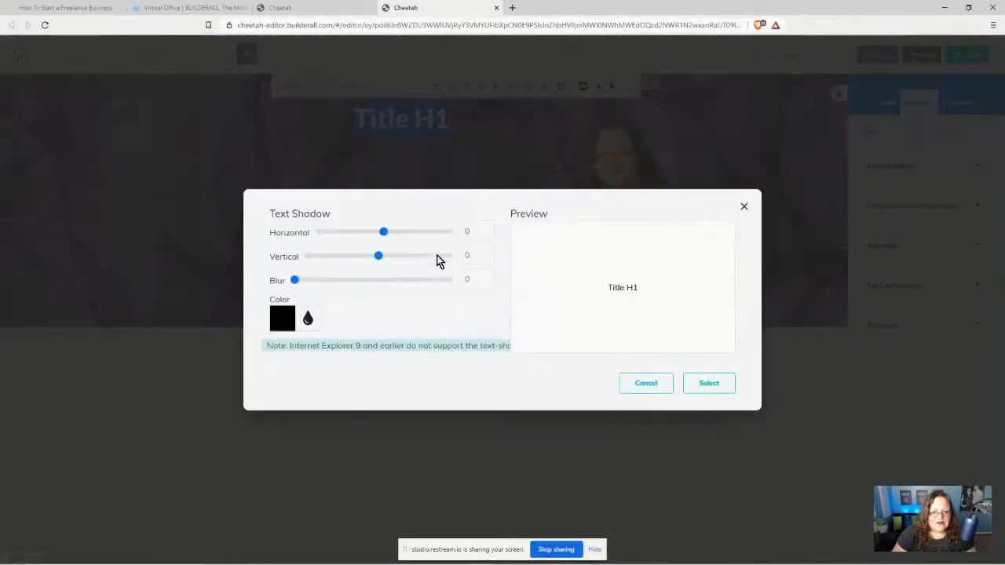
click(488, 277)
click(487, 276)
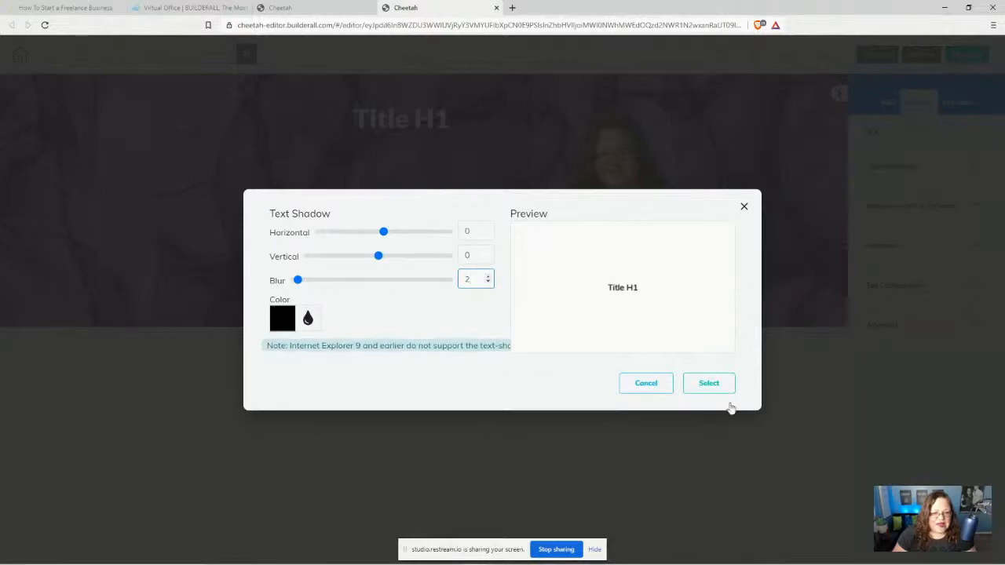
click(709, 390)
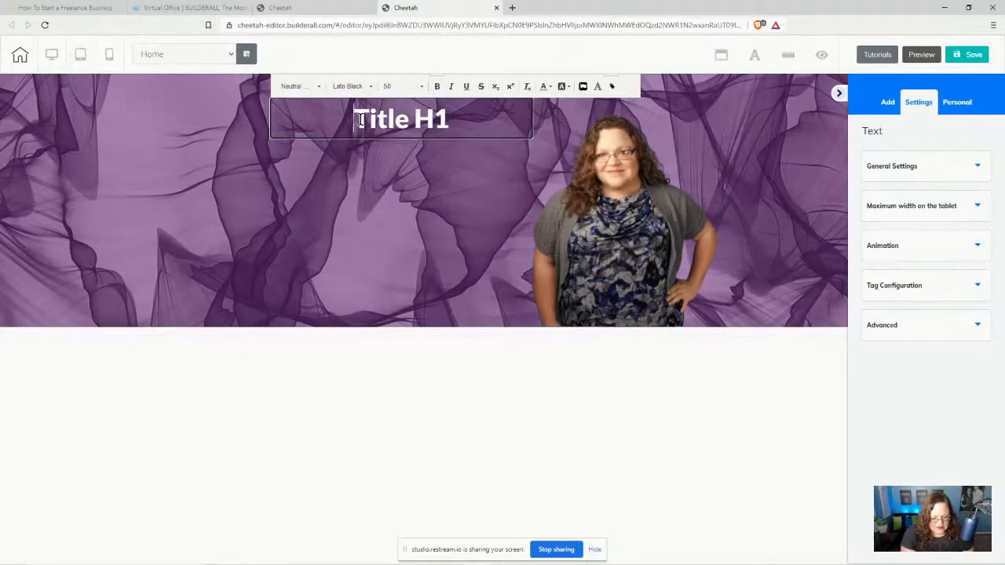
Step: Replace the placeholder title text with "LEARN TO LAUNCH YOUR OWN COURSE TODAY!"
text(LEARN)
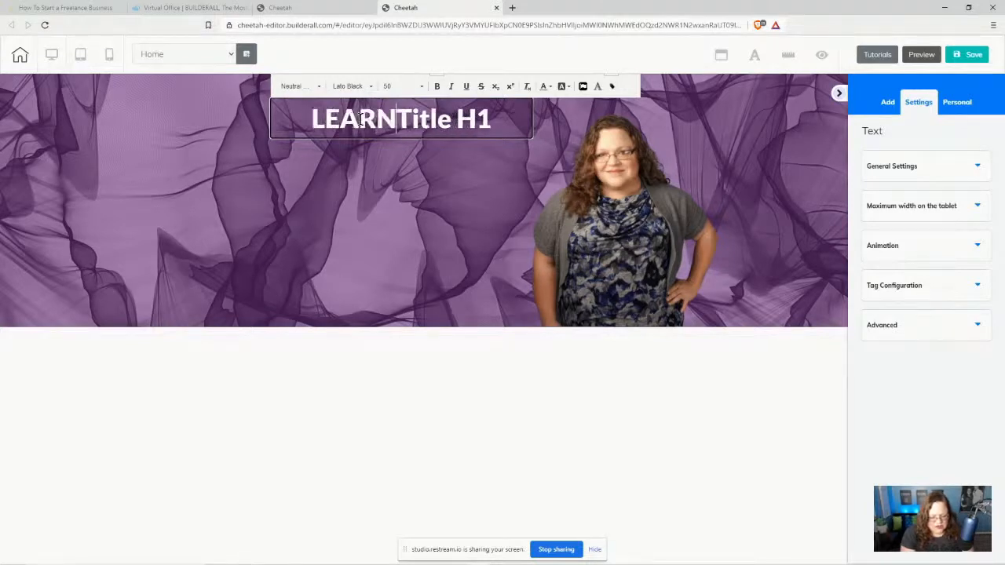
text( TO )
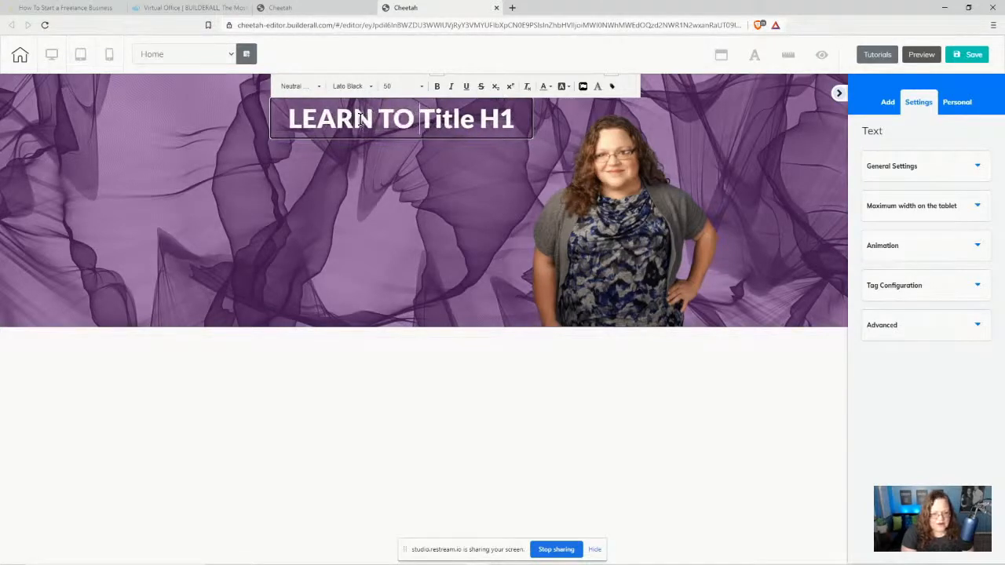
text(LAUNCH YORU)
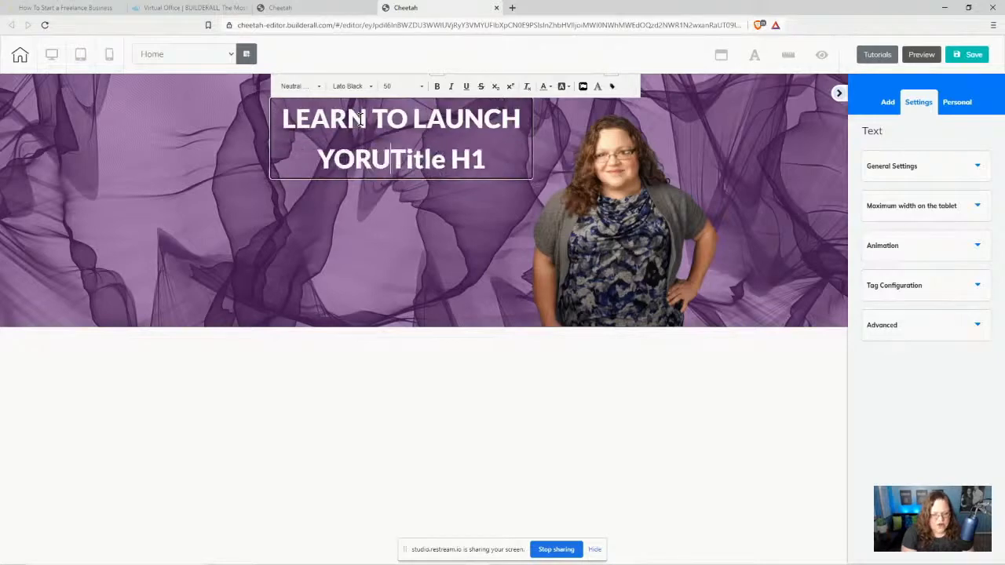
key(BackSpace)
key(BackSpace)
key(BackSpace)
text(UR OW)
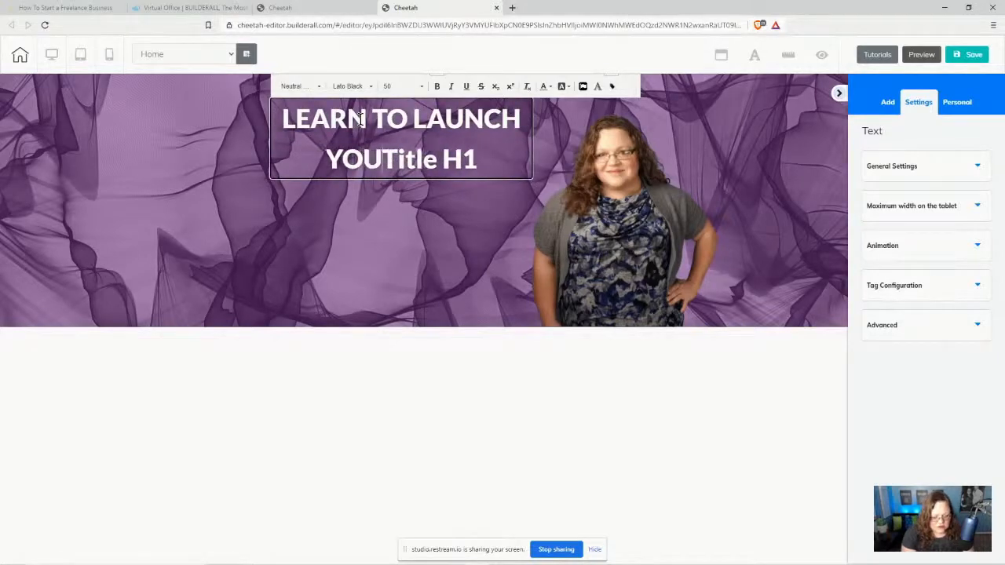
text(N COURSE)
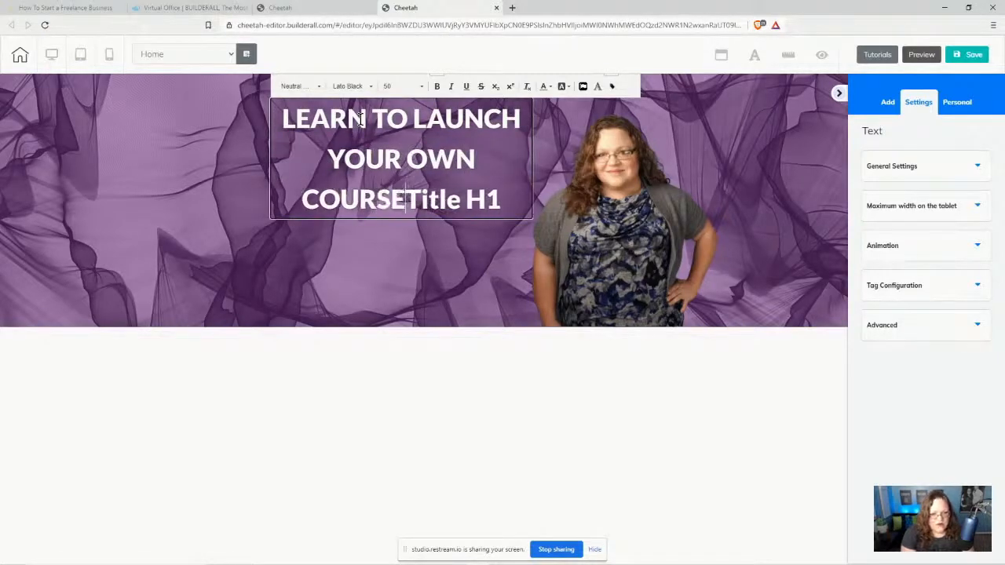
text( TODAY!)
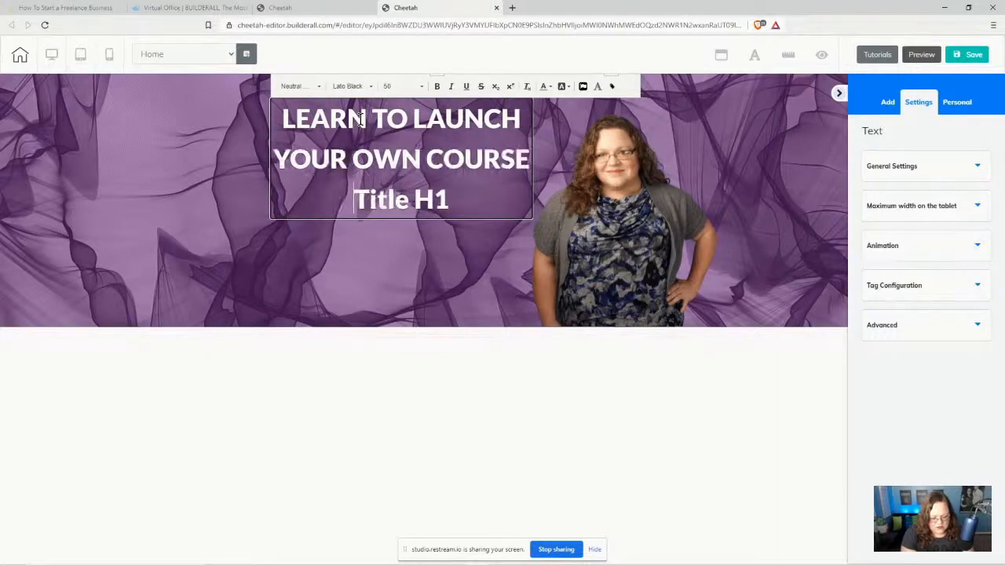
key(Delete)
key(Delete)
key(Delete)
key(Delete)
key(Delete)
key(Delete)
key(Delete)
key(Delete)
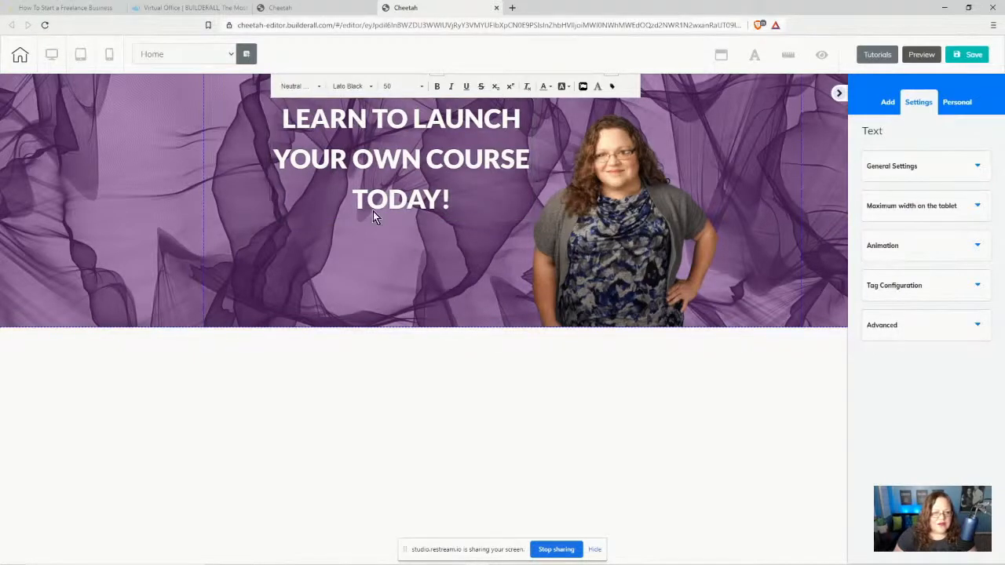
Step: Move the headline to the left edge of the banner's content area, slightly lower, and left-align its text
drag(408, 141, 353, 165)
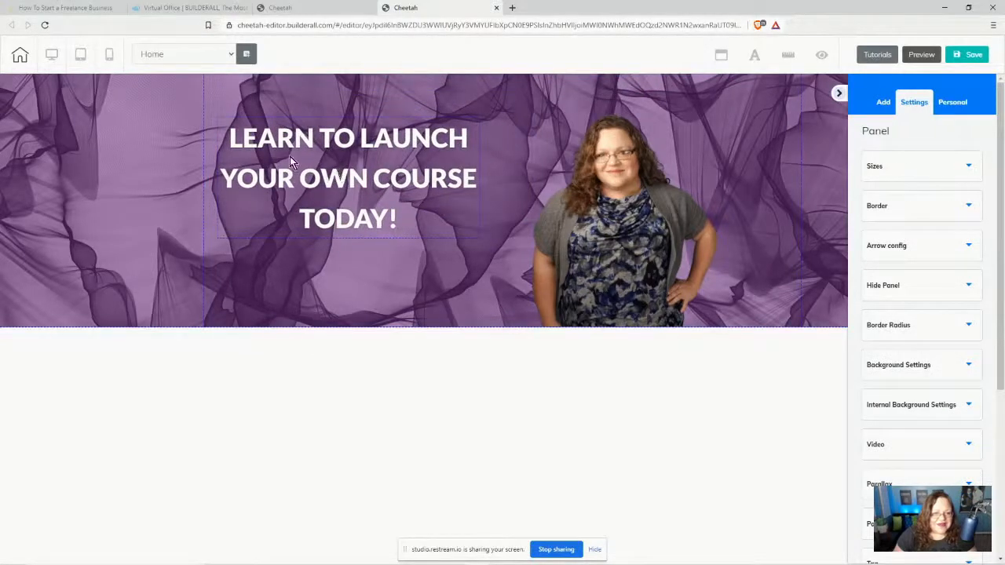
click(246, 136)
drag(226, 135, 408, 225)
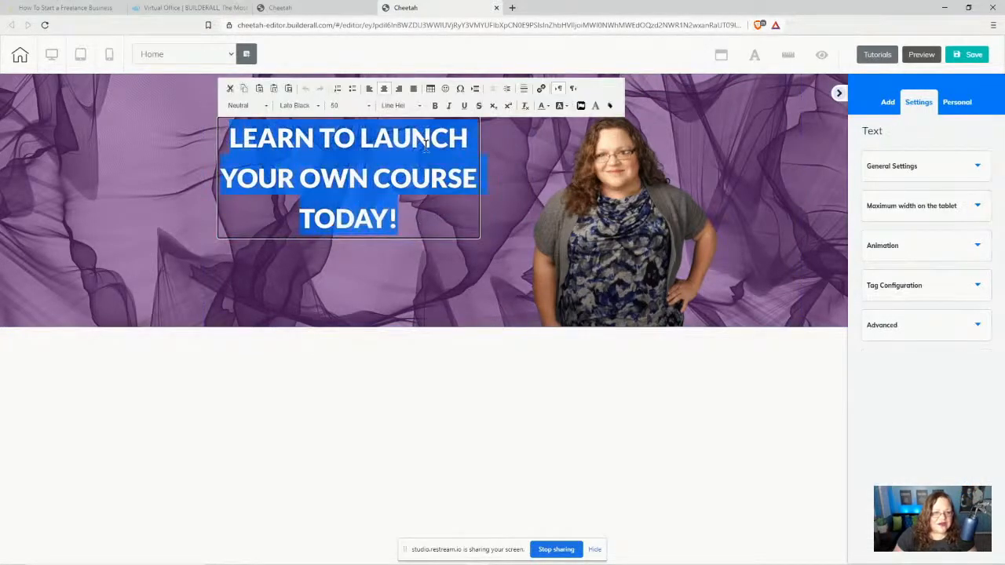
click(369, 88)
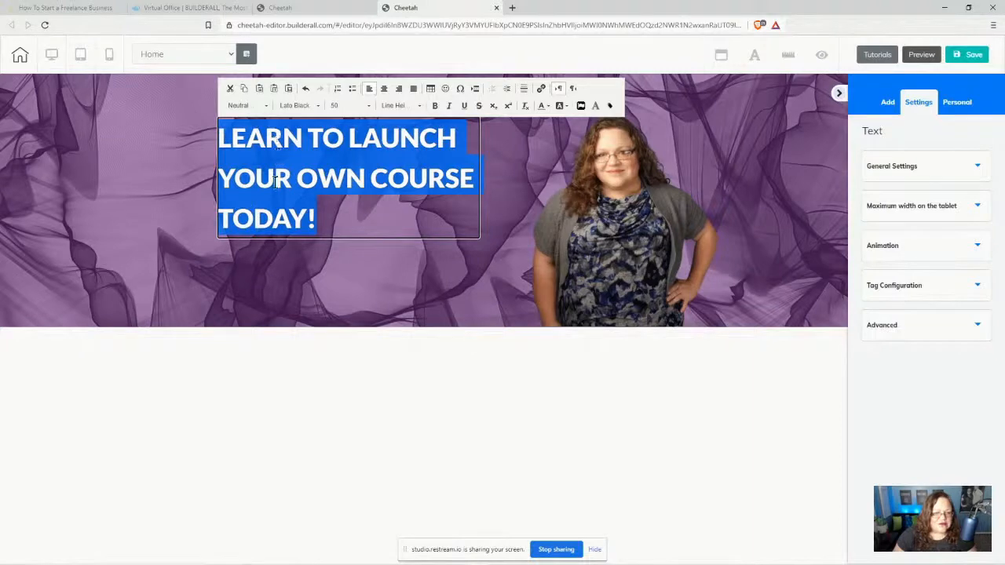
Step: Try to set the banner headline's line height to 1
click(409, 107)
scroll(415, 176, down, 2)
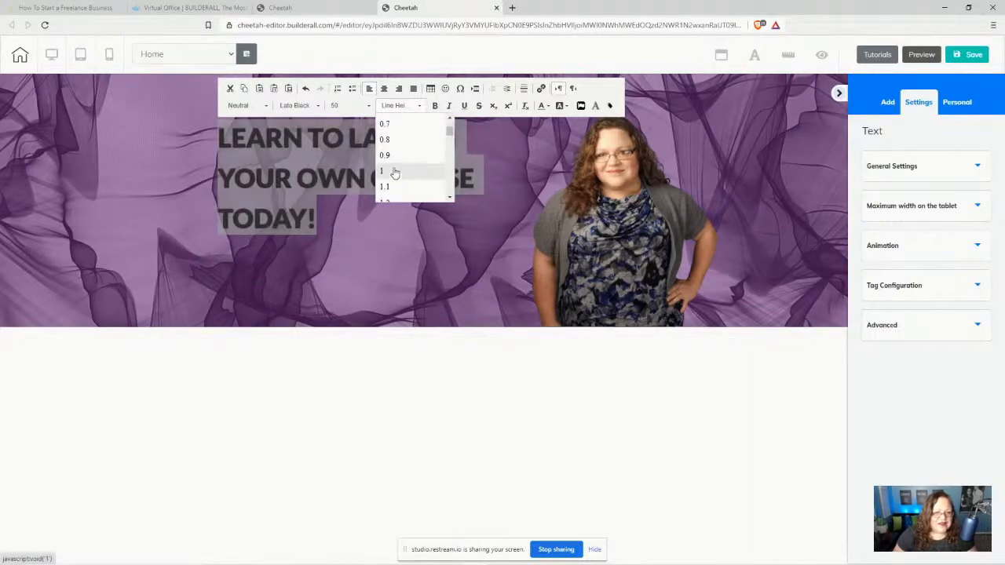
click(385, 177)
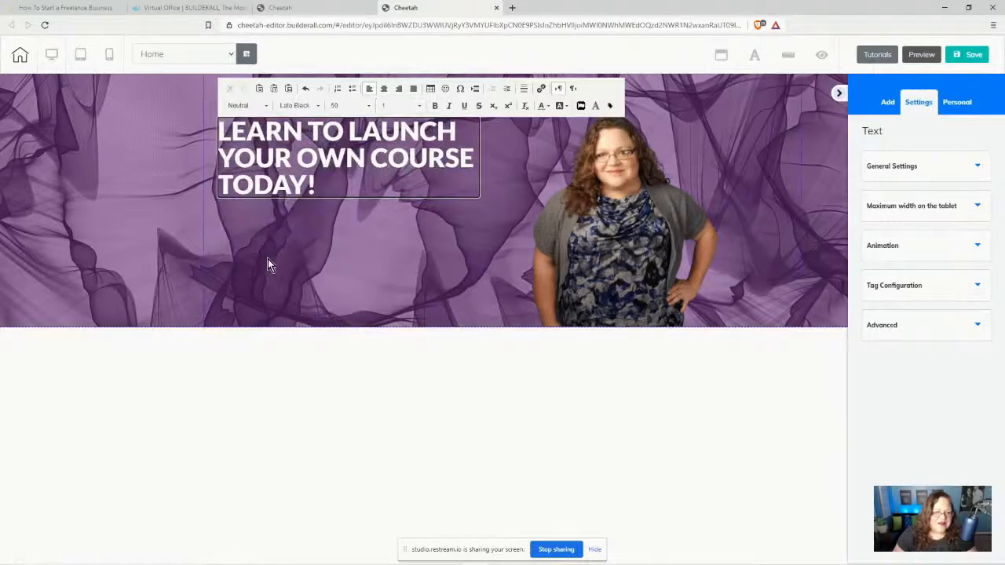
click(395, 105)
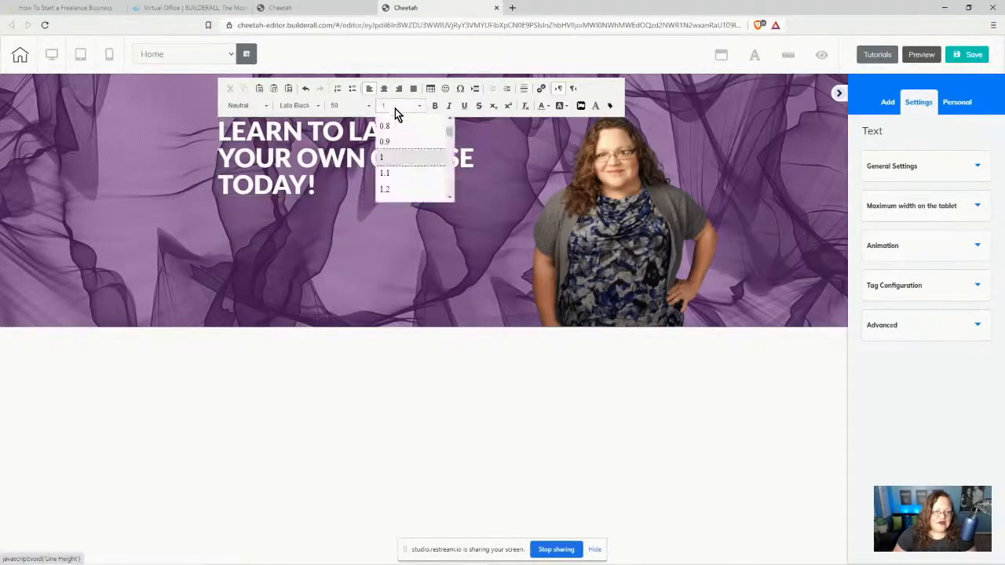
click(422, 158)
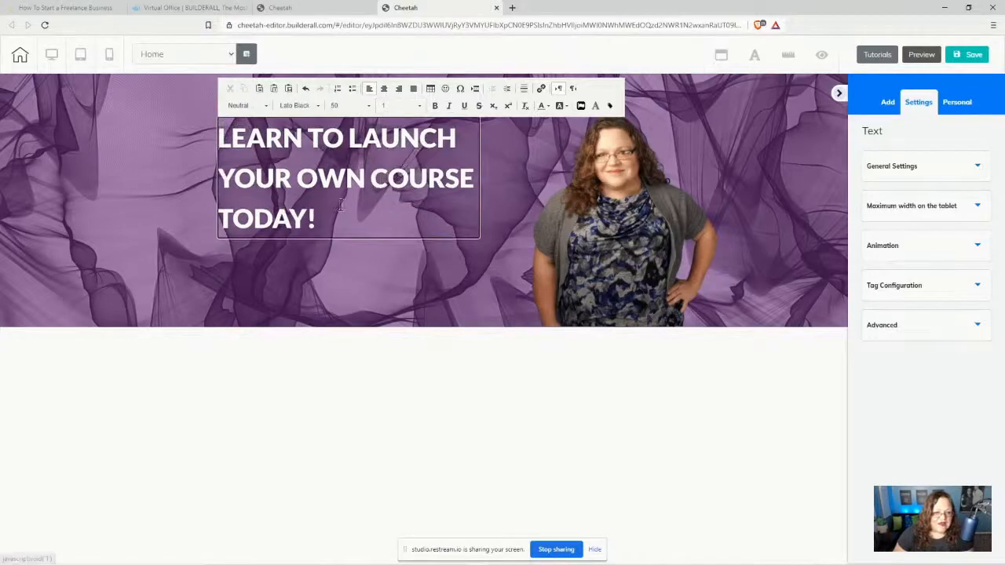
Step: Set the line height of the whole headline to 1 and move the headline slightly down and to the right in the banner
click(212, 143)
click(223, 141)
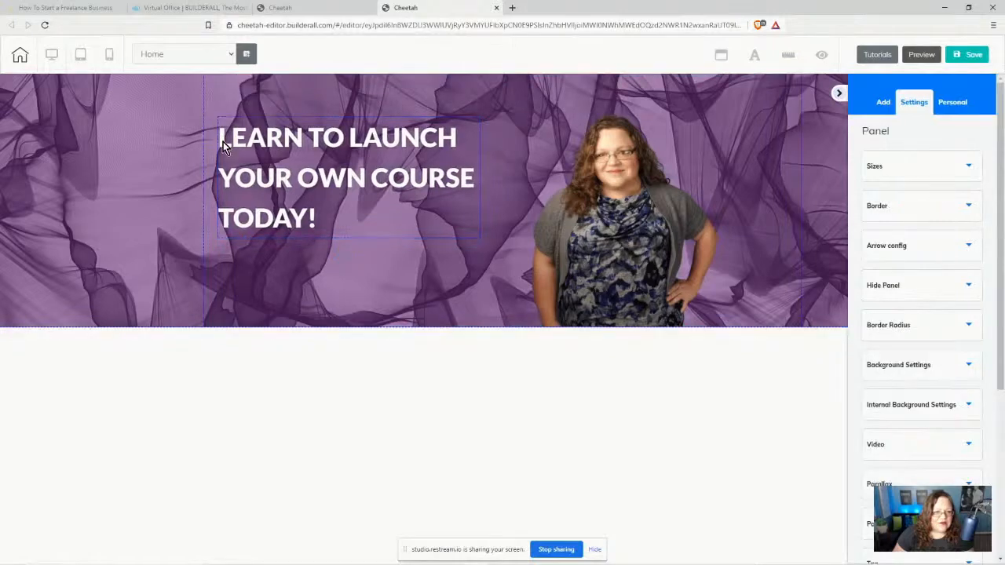
click(223, 142)
click(223, 138)
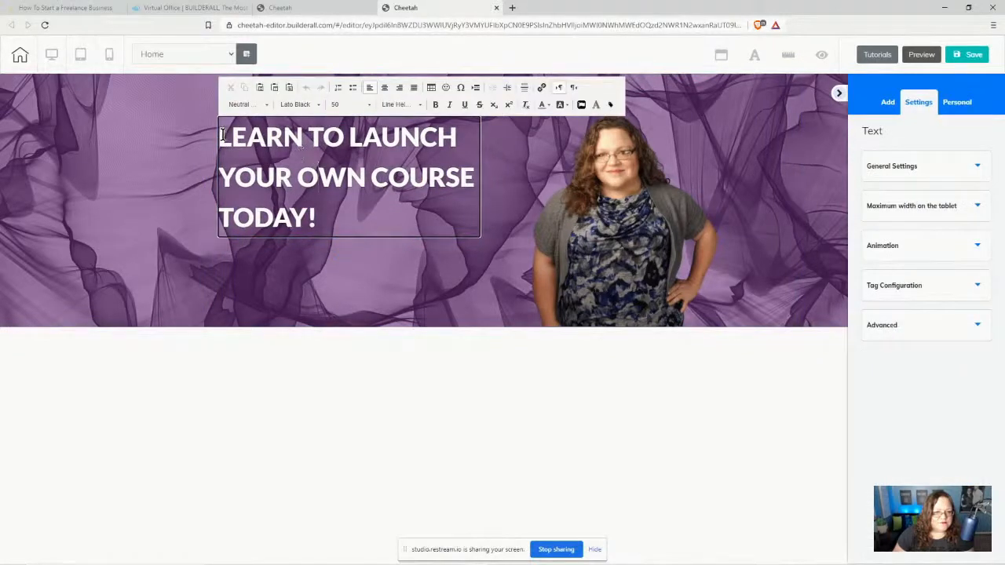
drag(223, 135, 332, 249)
click(414, 103)
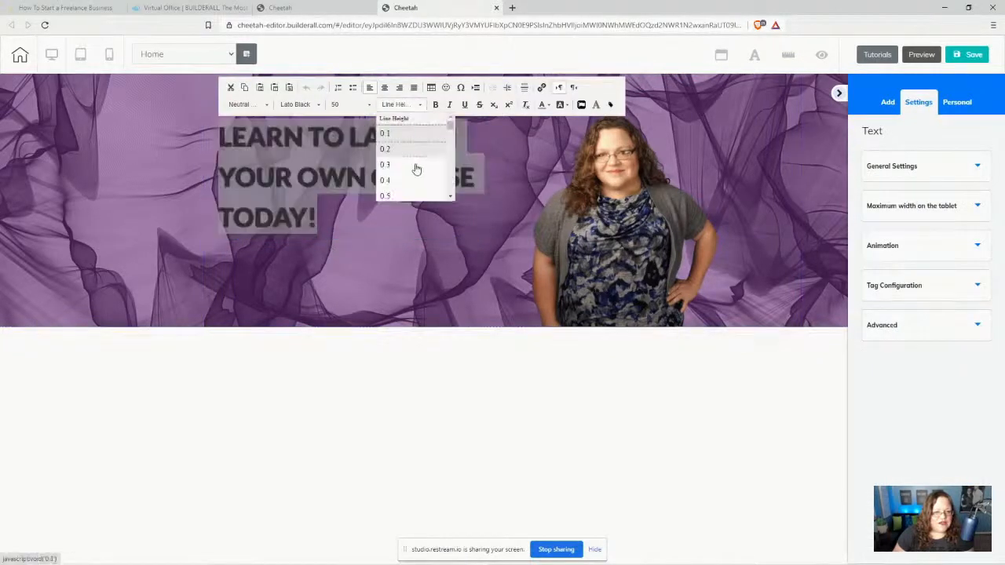
scroll(416, 169, down, 3)
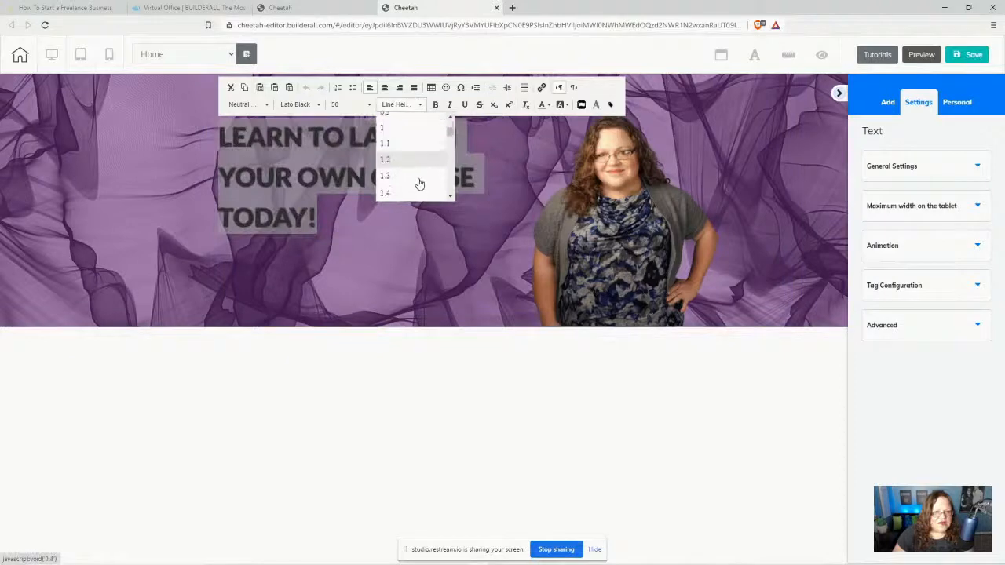
click(400, 122)
click(369, 242)
click(367, 242)
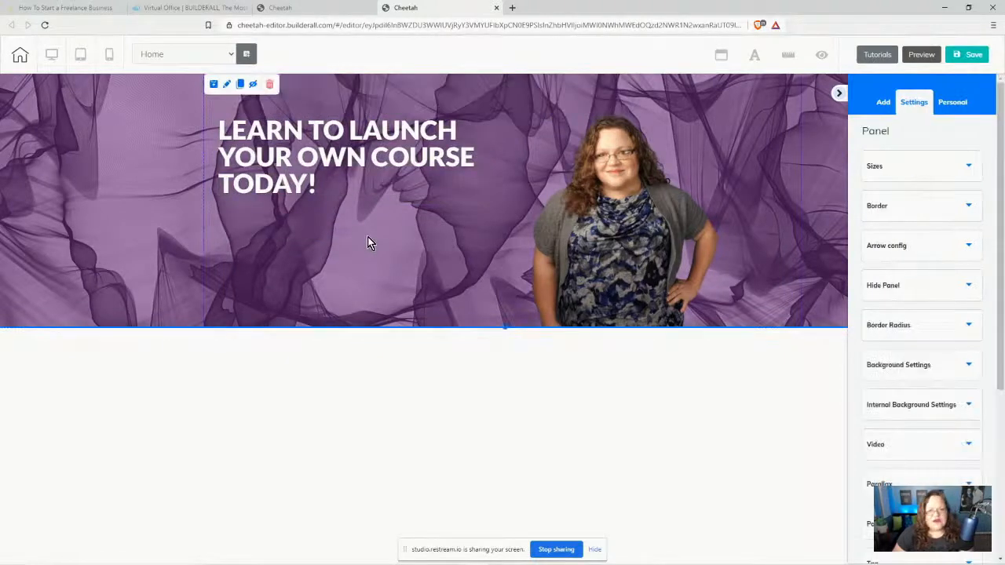
drag(309, 165, 315, 177)
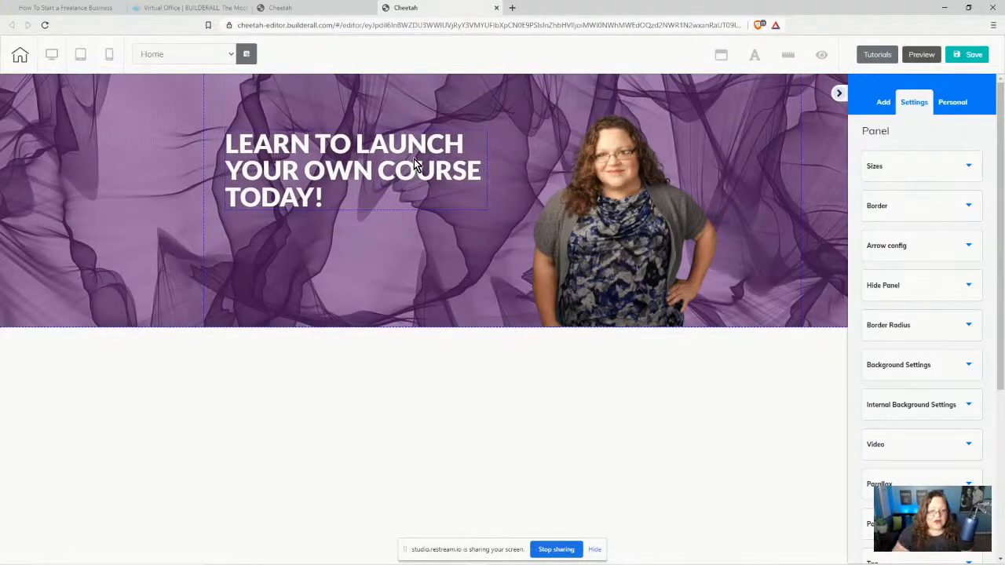
Step: Add the solid rectangular "Register Now" button to the banner below the headline, lined up with the headline's left edge
click(884, 102)
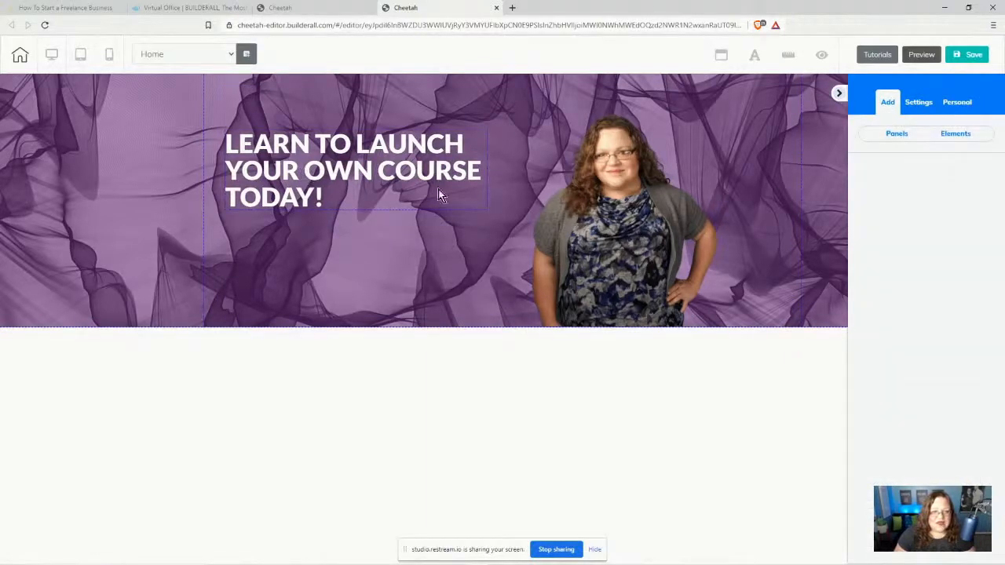
click(991, 135)
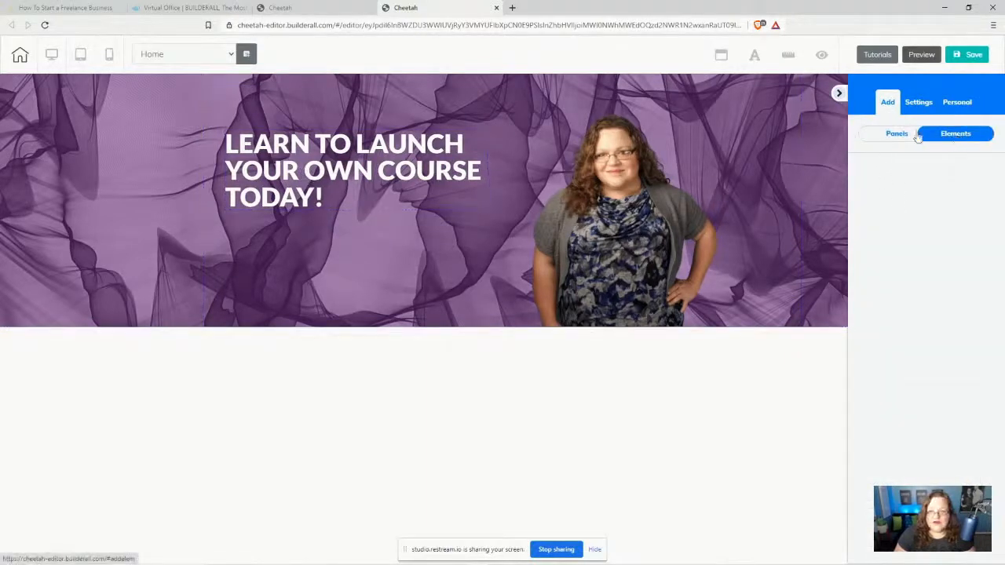
click(942, 135)
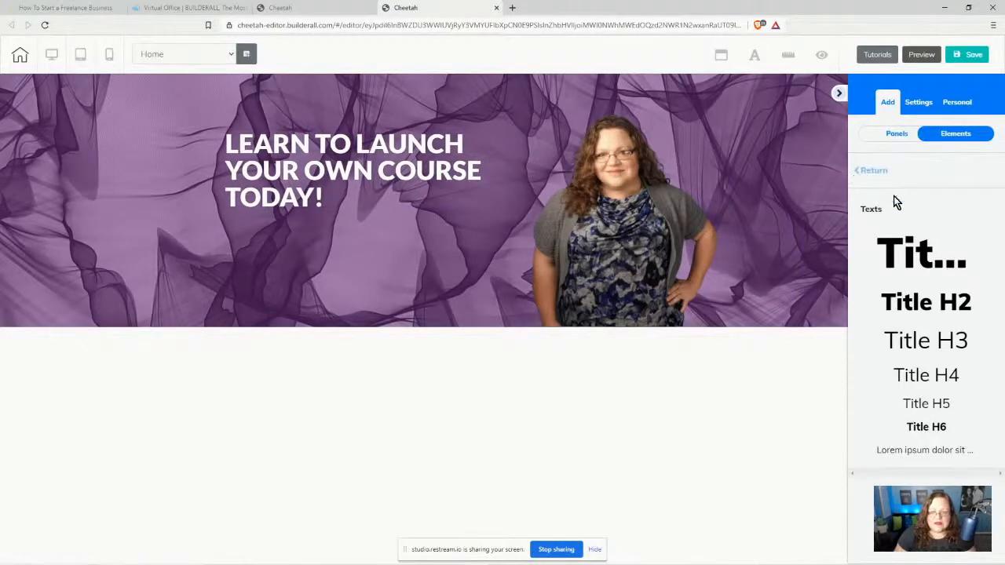
click(878, 171)
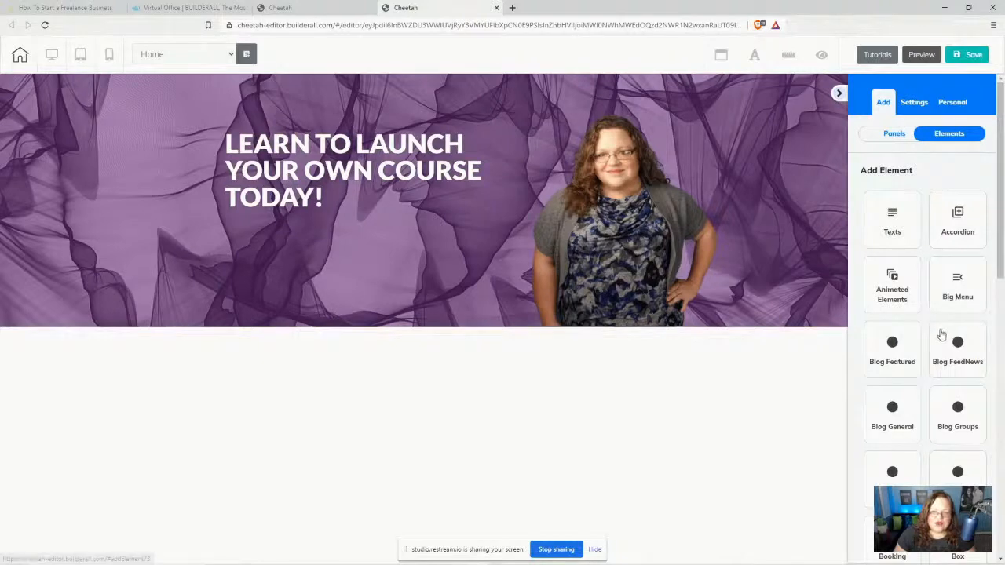
scroll(940, 334, down, 4)
scroll(938, 332, down, 1)
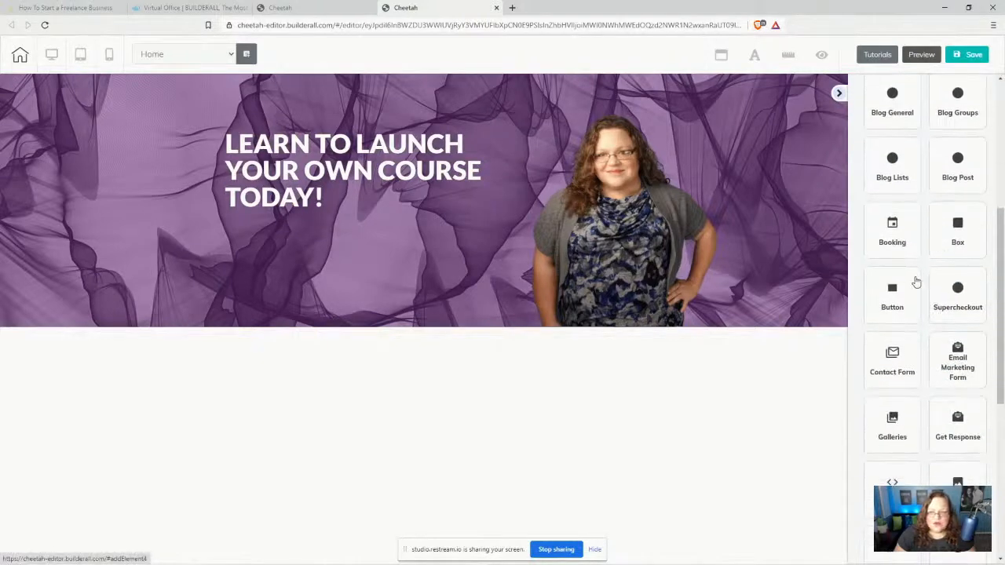
click(896, 242)
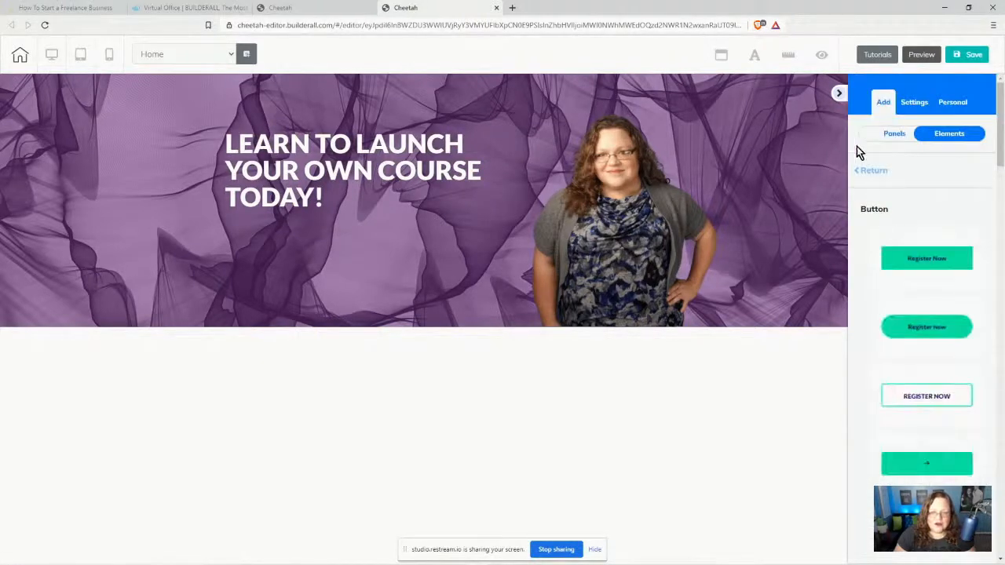
click(872, 169)
scroll(951, 298, down, 3)
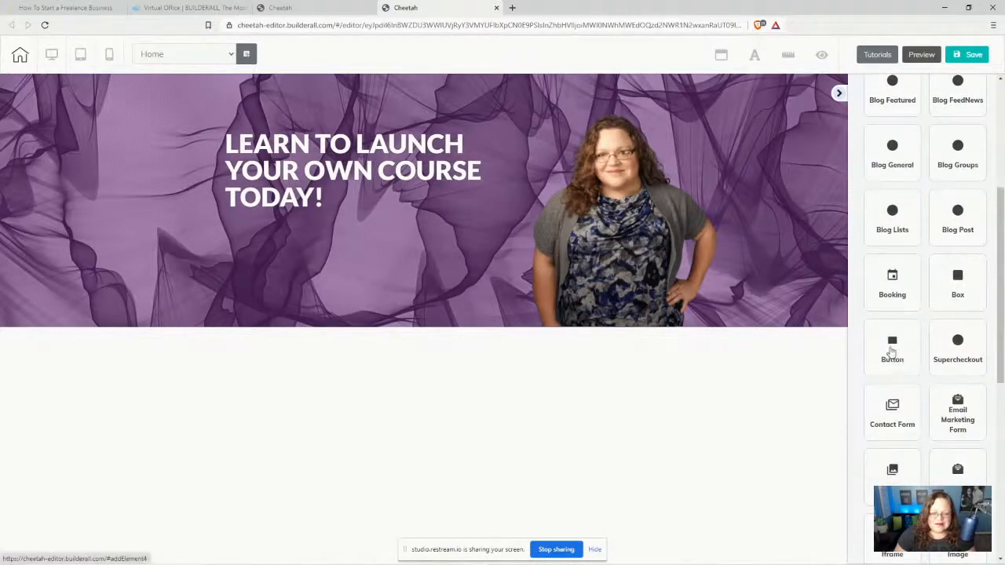
click(893, 354)
drag(942, 260, 284, 262)
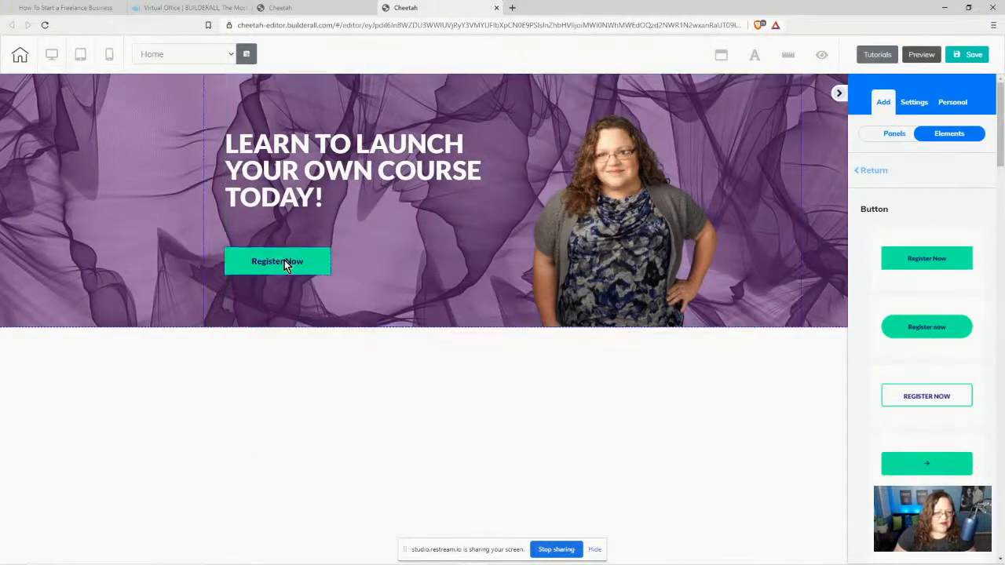
click(285, 266)
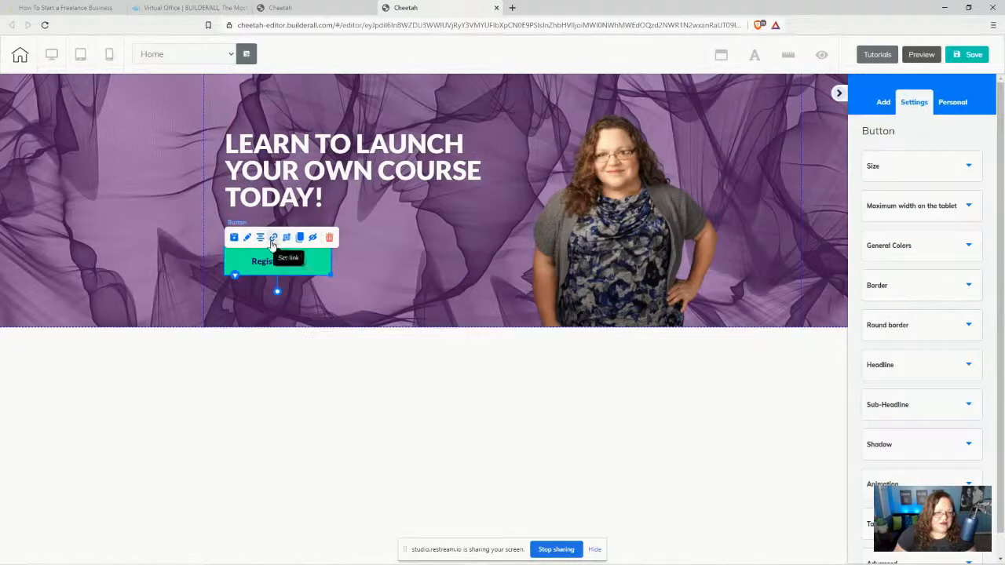
click(274, 238)
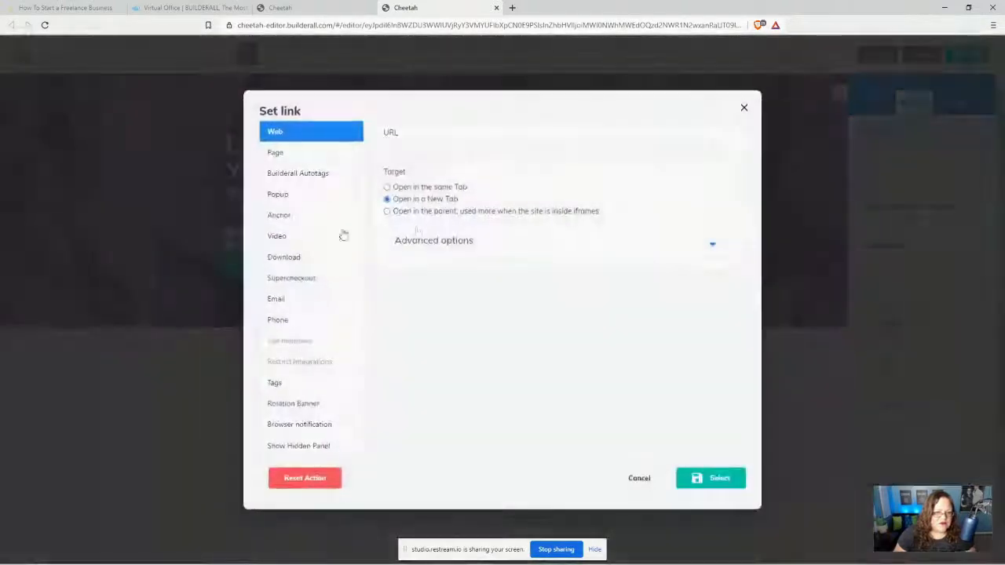
click(401, 150)
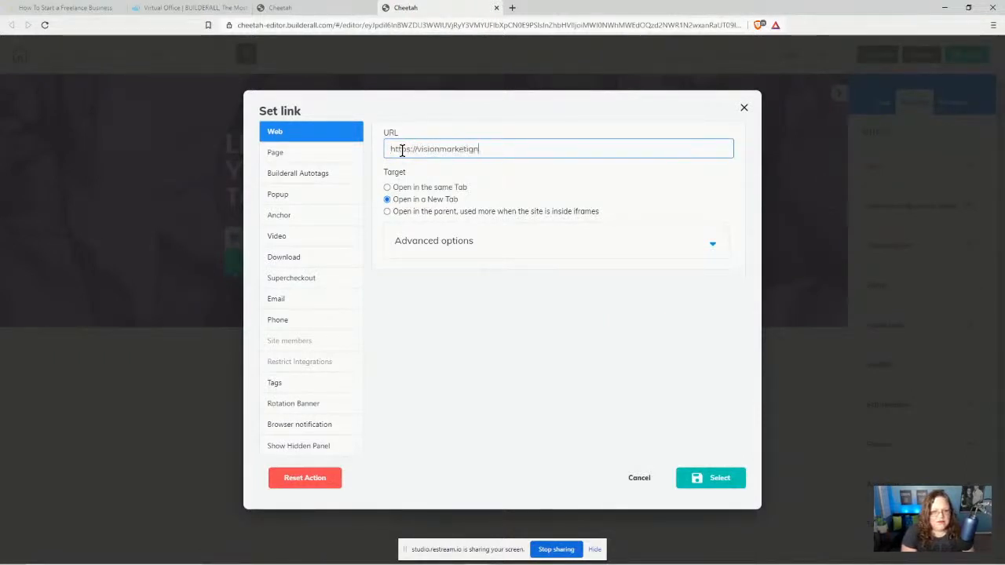
text(ngtools.com)
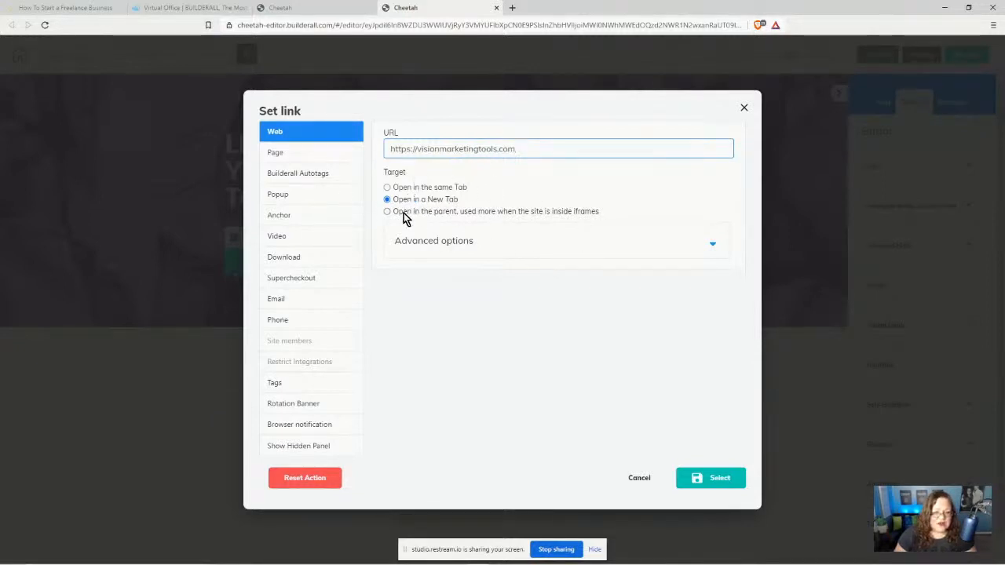
click(723, 480)
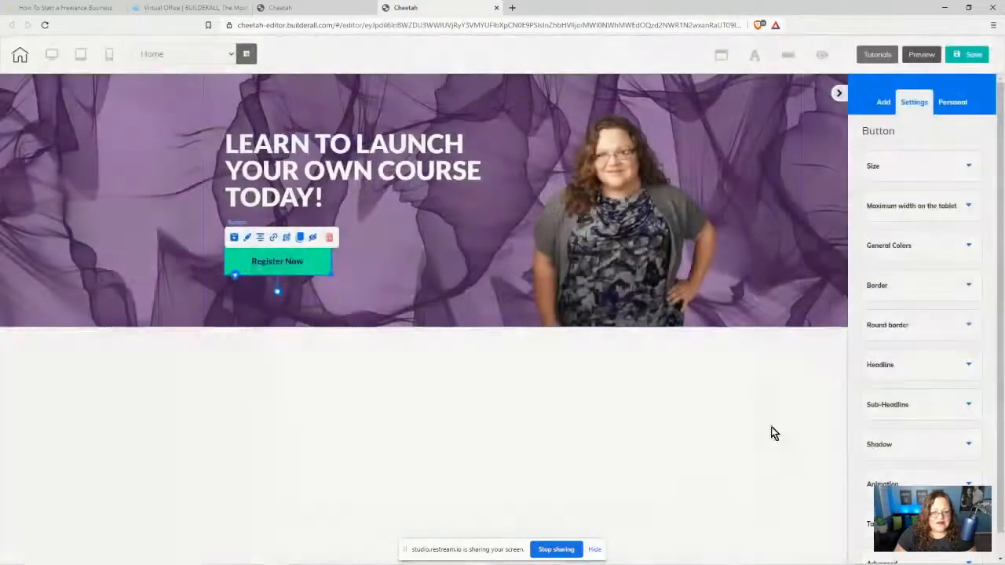
Step: Set the button's headline text color to white (FFFFFF)
click(913, 364)
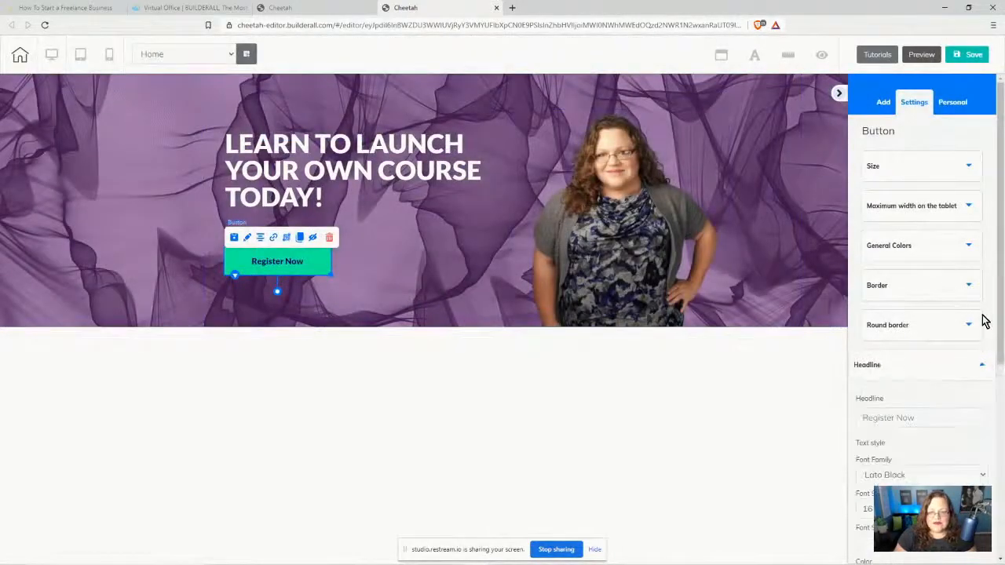
scroll(946, 316, down, 3)
click(868, 323)
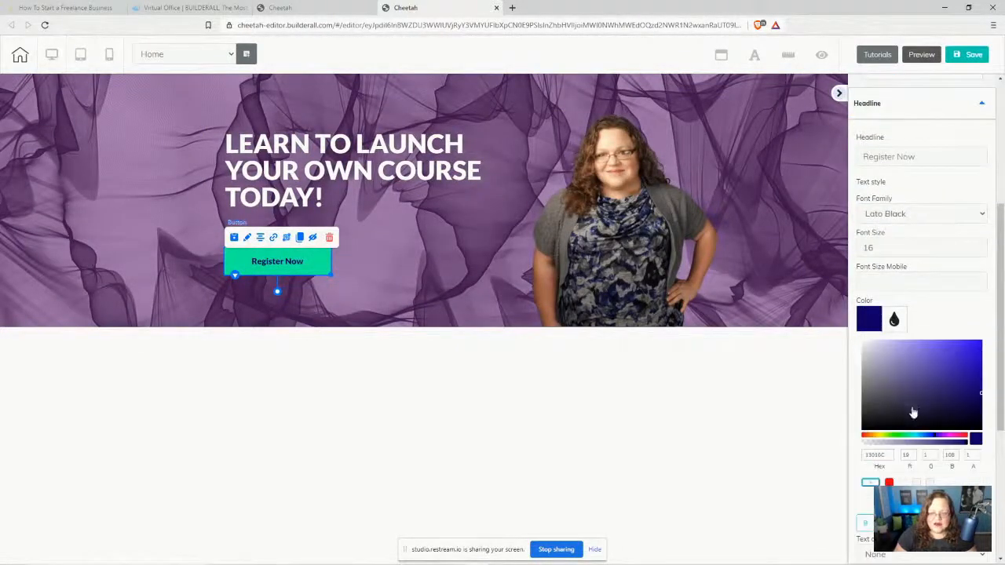
click(863, 346)
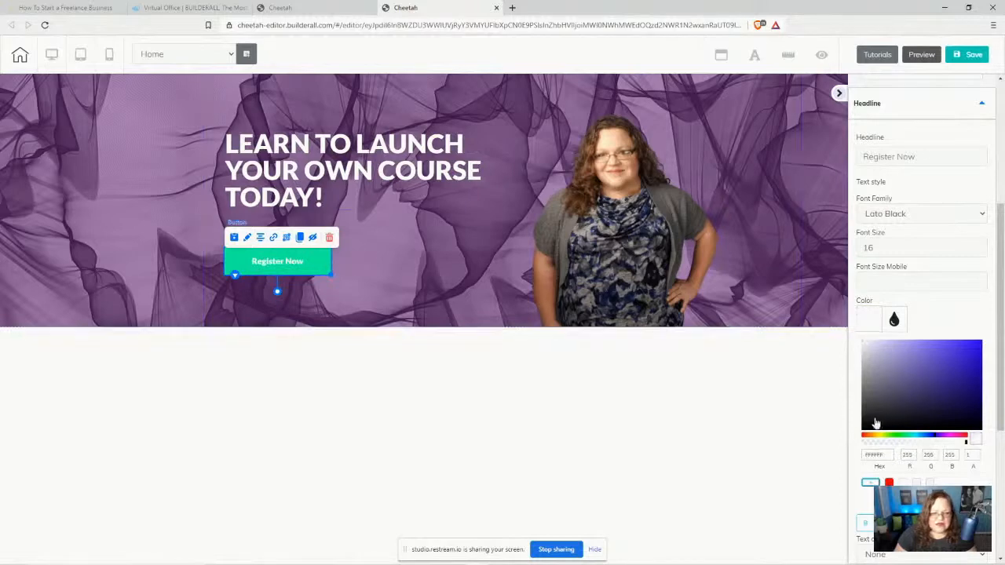
Step: Replace the button's text with "GET YOUR TOOLS HERE!" and widen the button to leave space around the text
scroll(958, 421, down, 4)
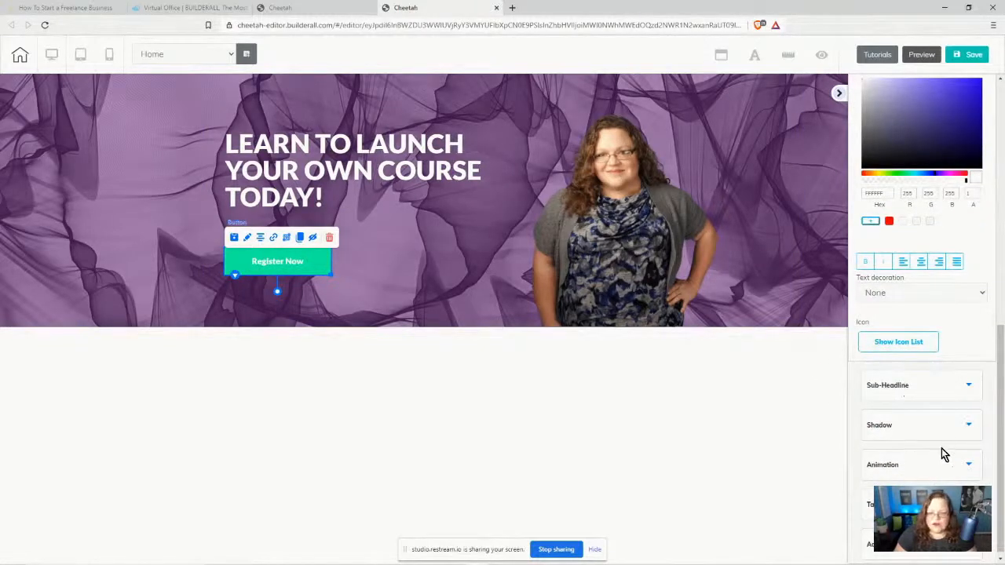
scroll(926, 354, up, 5)
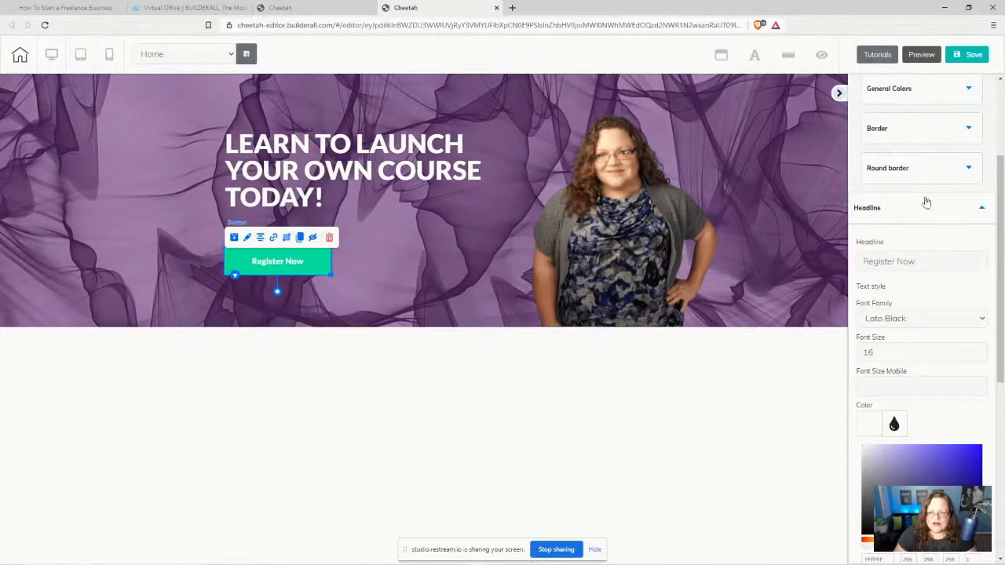
scroll(902, 192, up, 1)
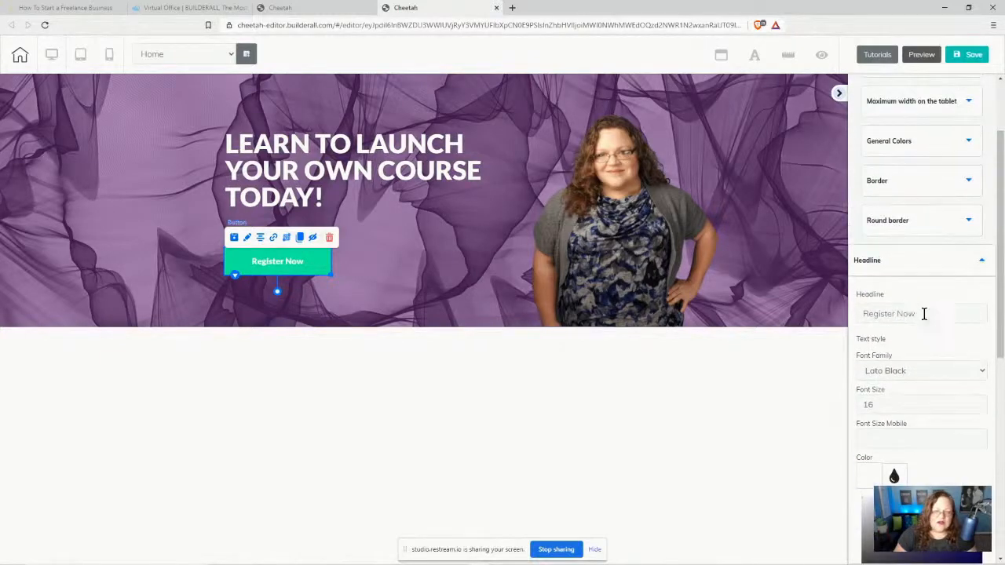
drag(924, 313, 848, 329)
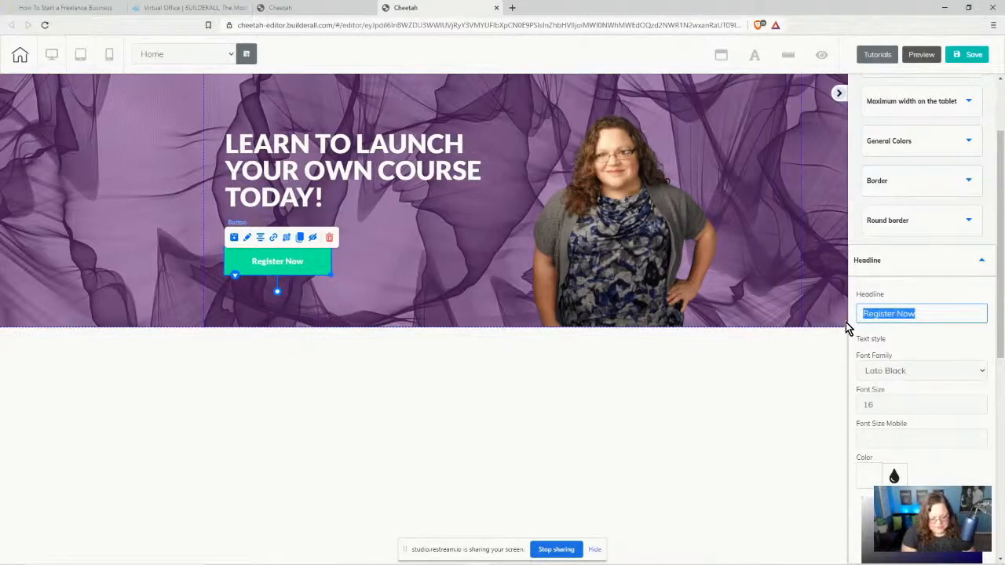
text(GET YO)
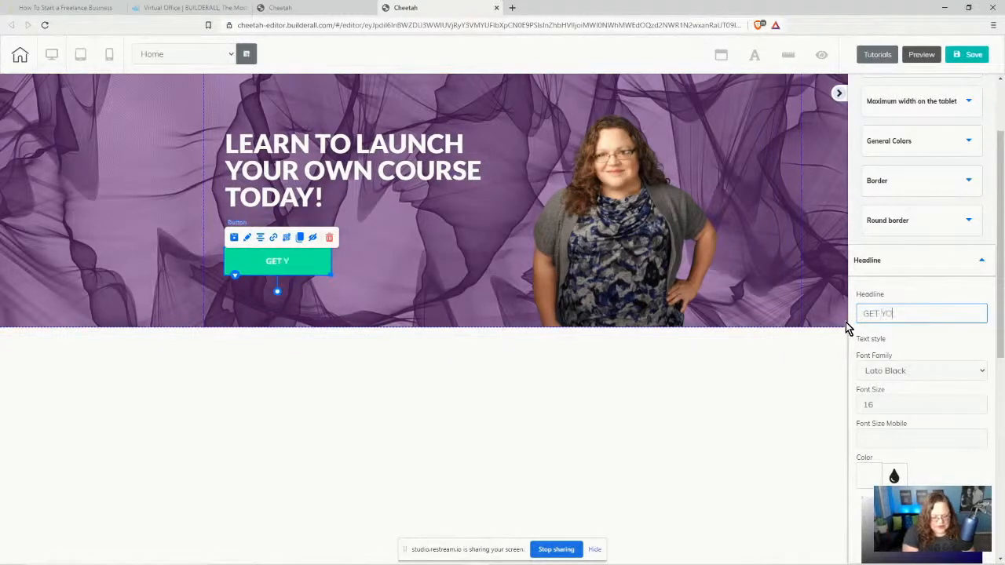
text(UR TOOLS HER)
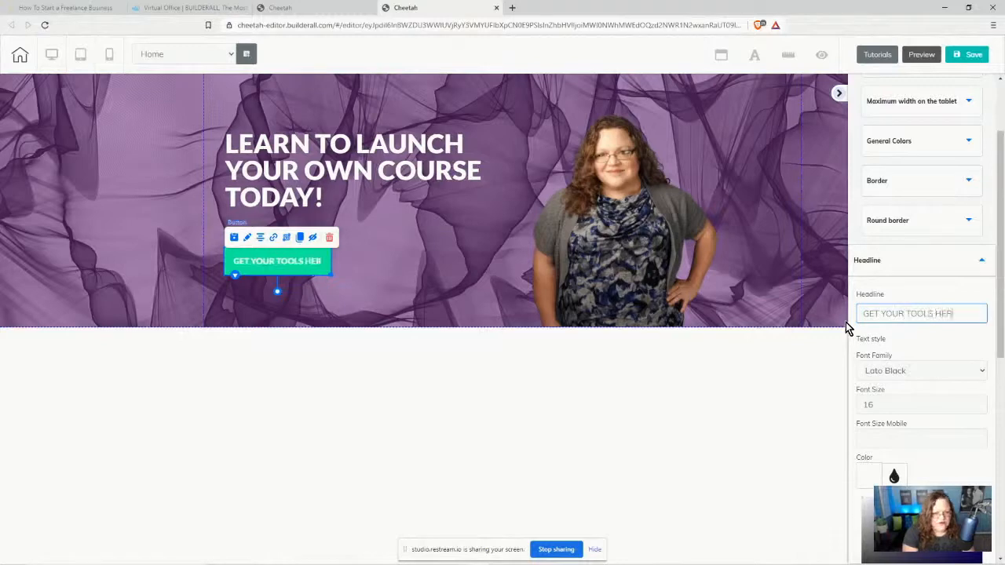
text(E!)
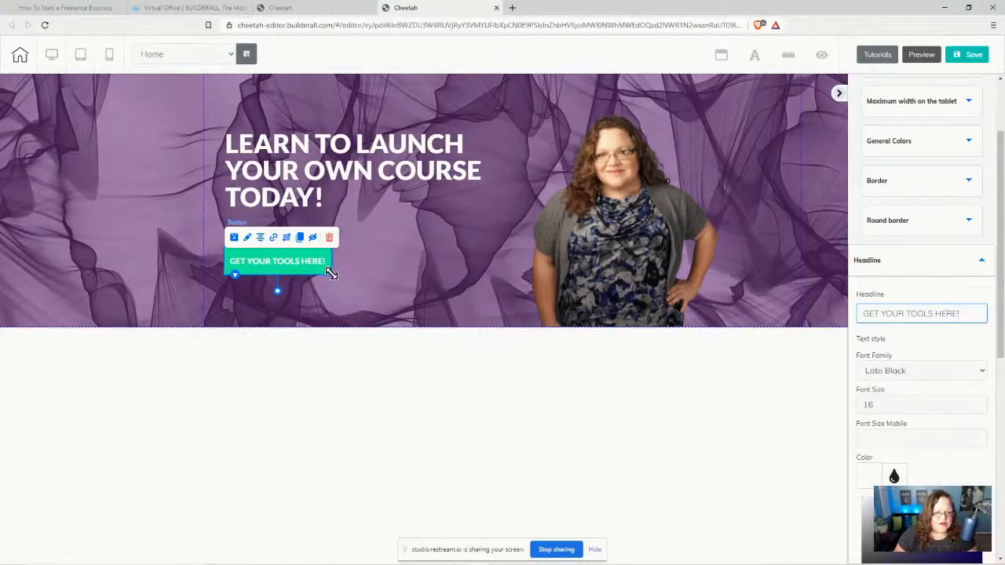
drag(330, 273, 366, 271)
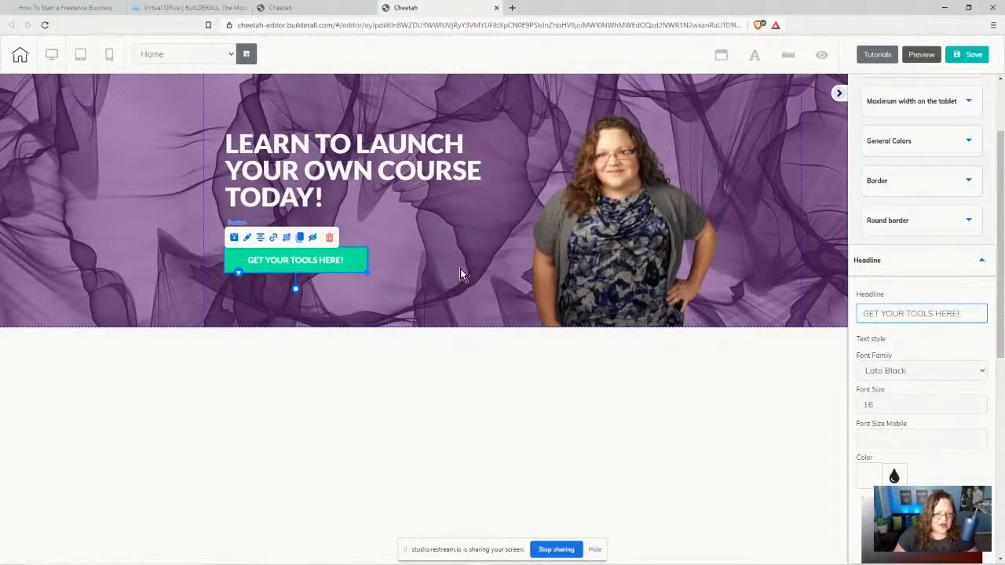
scroll(965, 412, up, 2)
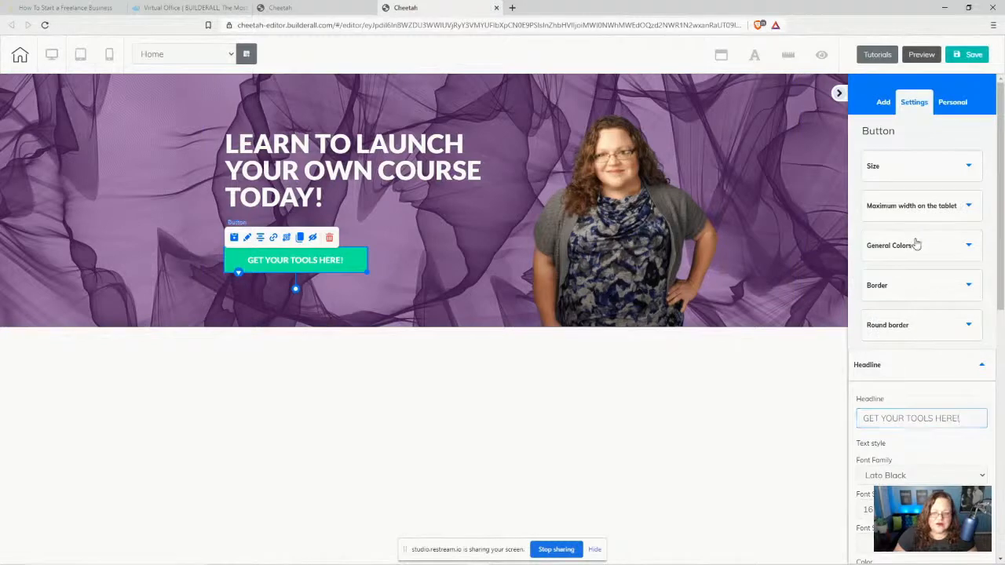
Step: Switch to Canva, recolor the banner with the orange personal brand color, copy its hex code #F9AC0A and return to the Cheetah editor
click(916, 244)
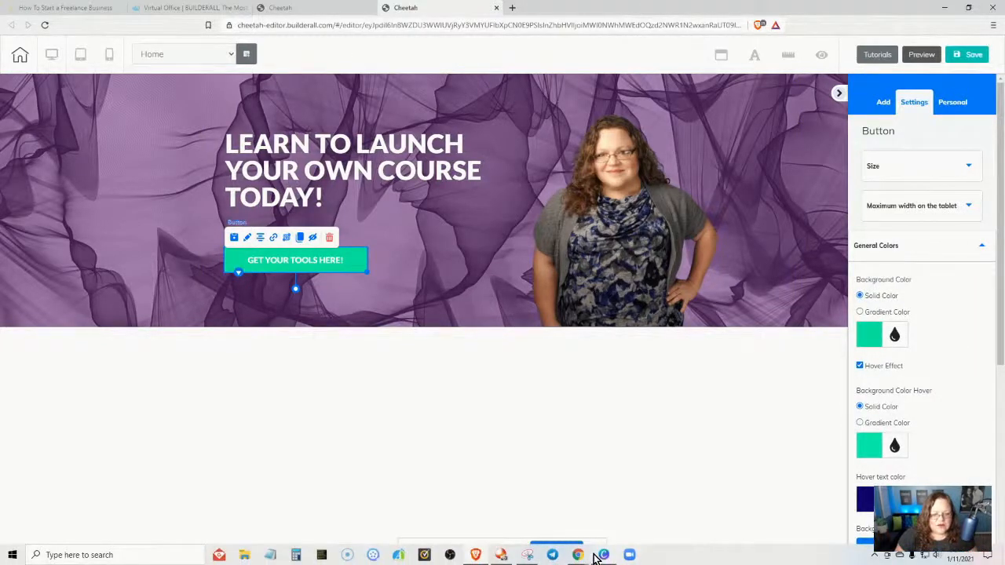
click(599, 555)
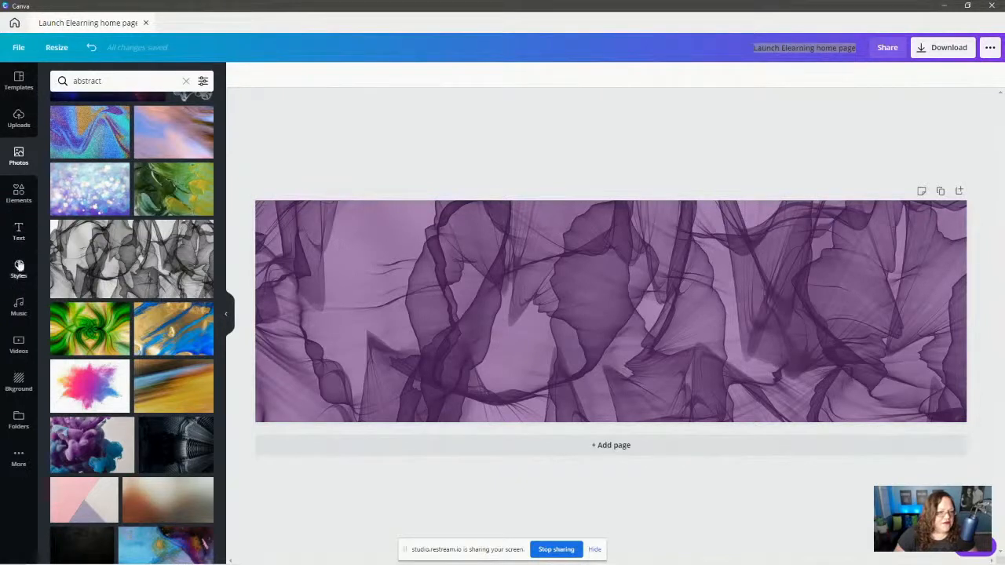
click(338, 237)
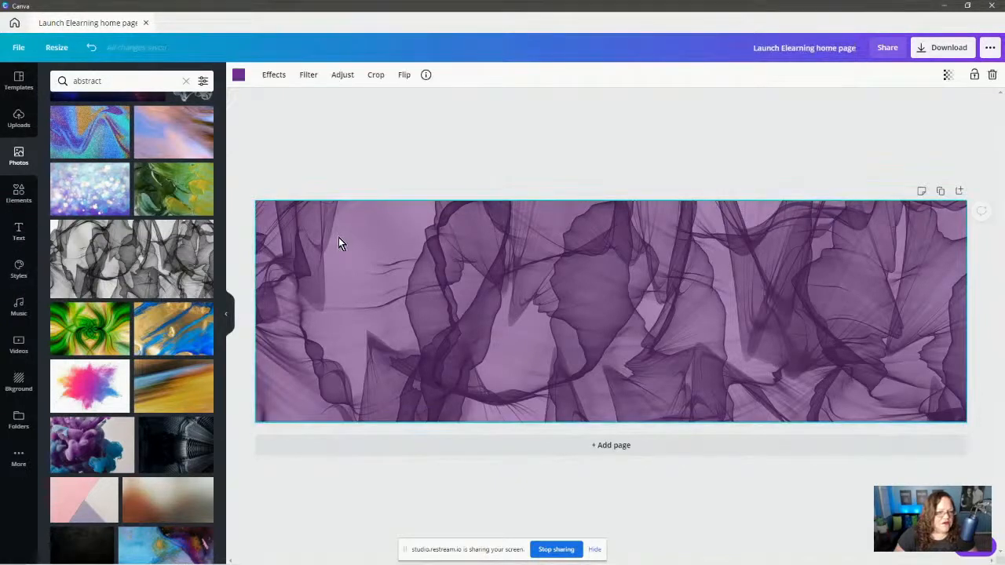
click(238, 74)
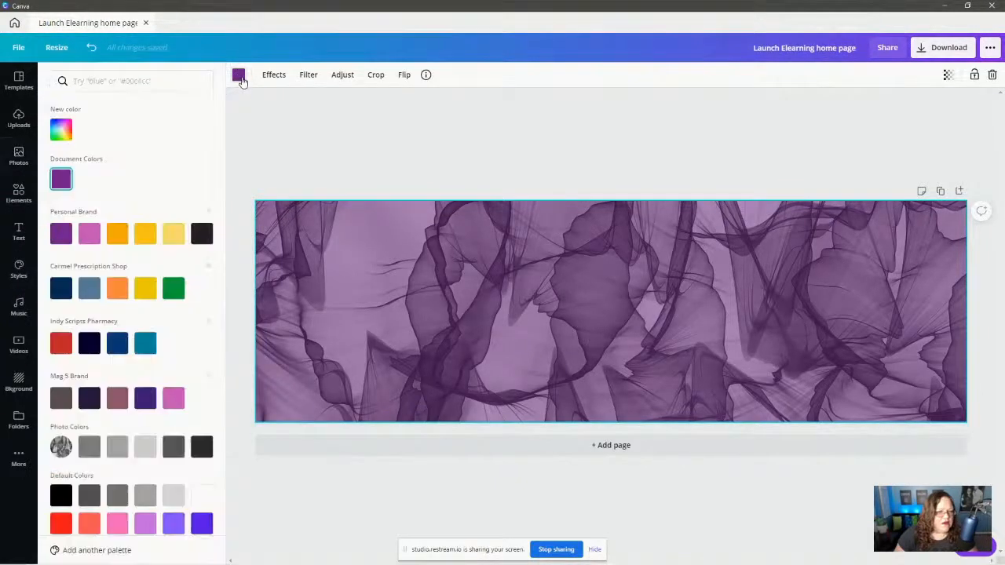
click(117, 235)
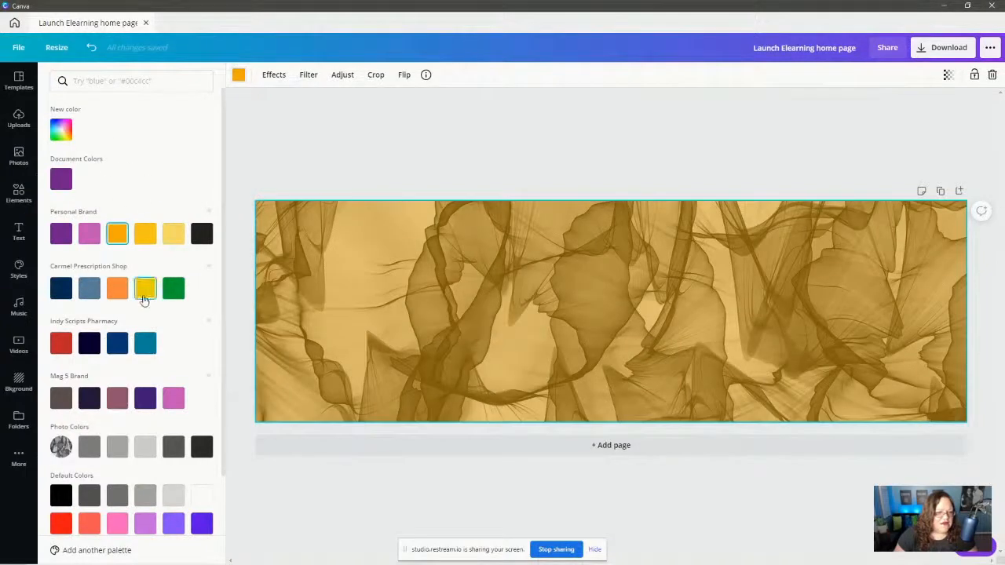
click(61, 130)
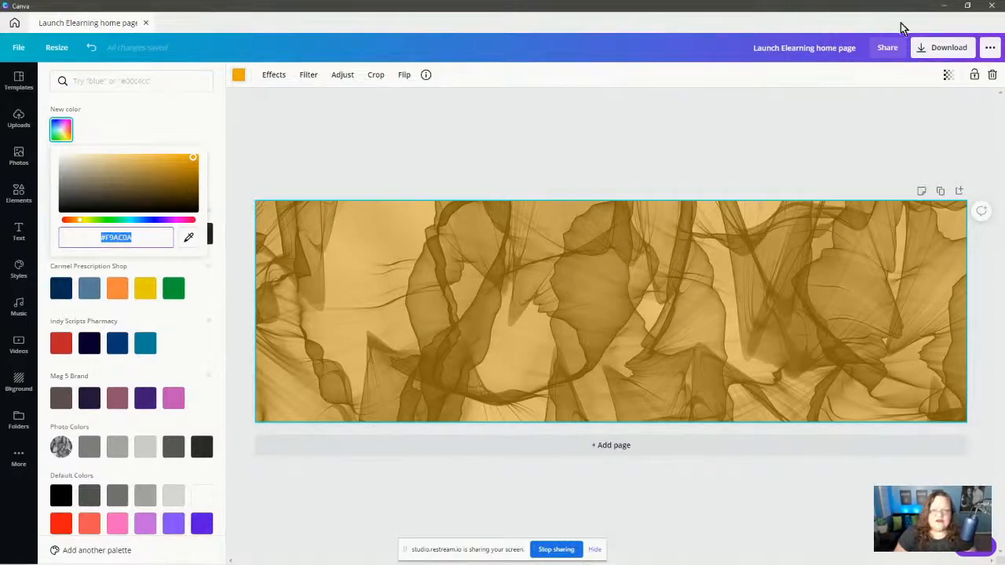
click(942, 7)
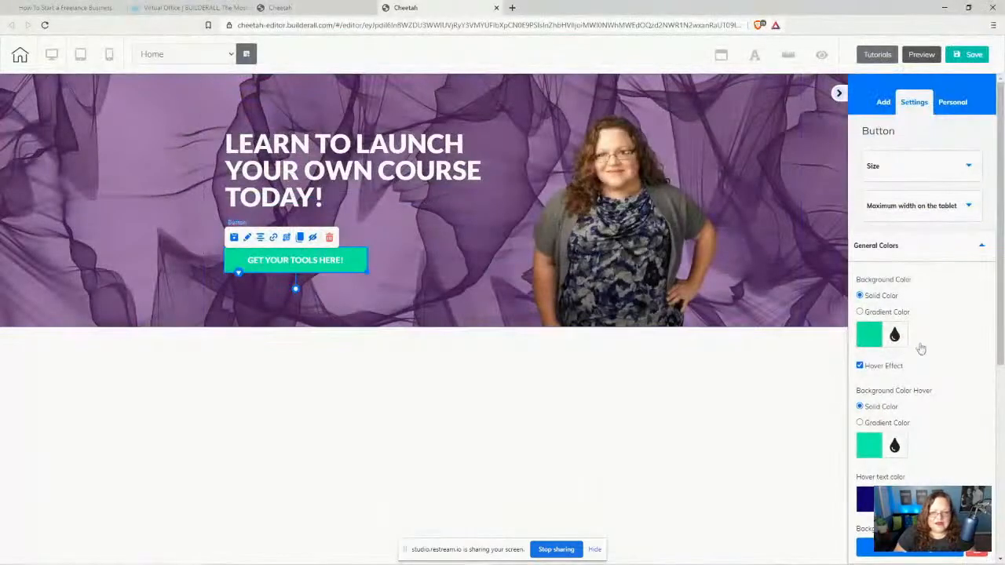
Step: Set the button's solid background color to orange F9AC0A
click(861, 333)
scroll(920, 381, down, 3)
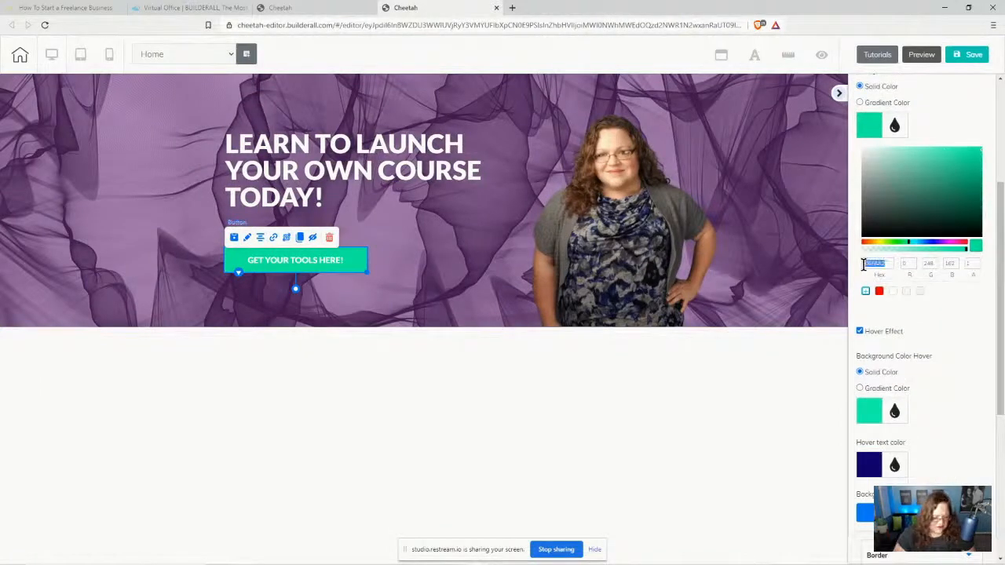
text(#F8B210)
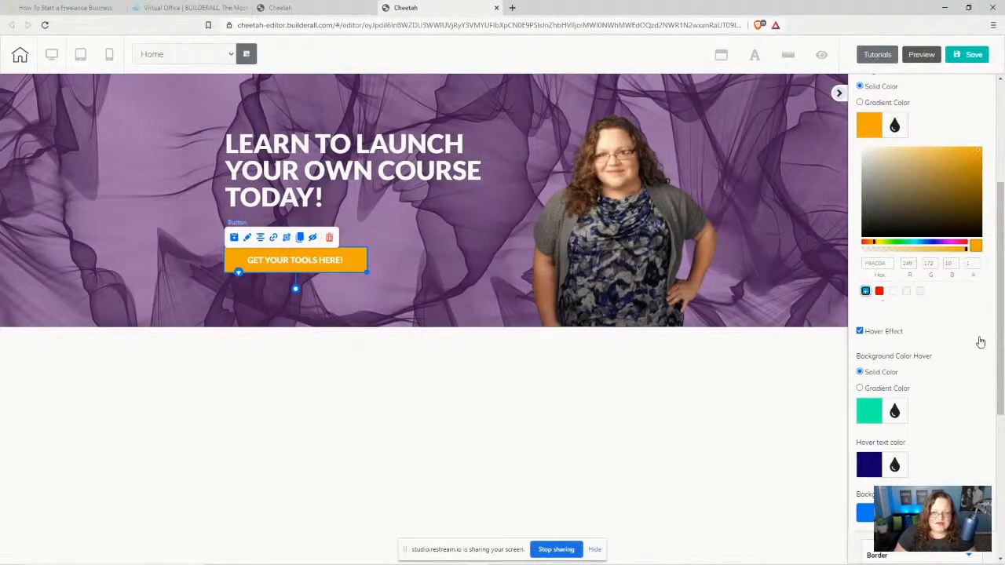
Step: Save the orange as a reusable color swatch and remove unneeded swatches, including the red one
click(884, 288)
click(884, 288)
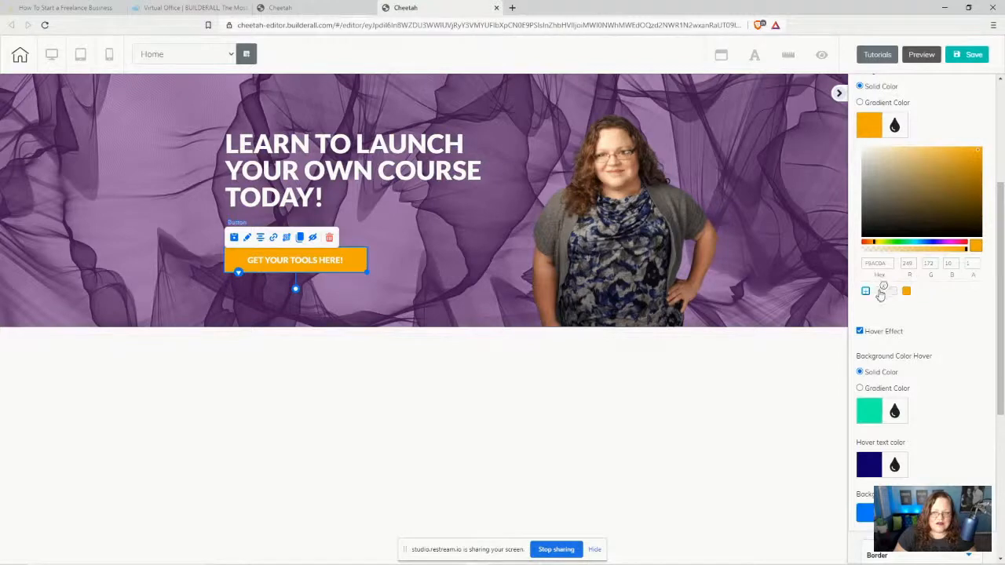
click(884, 288)
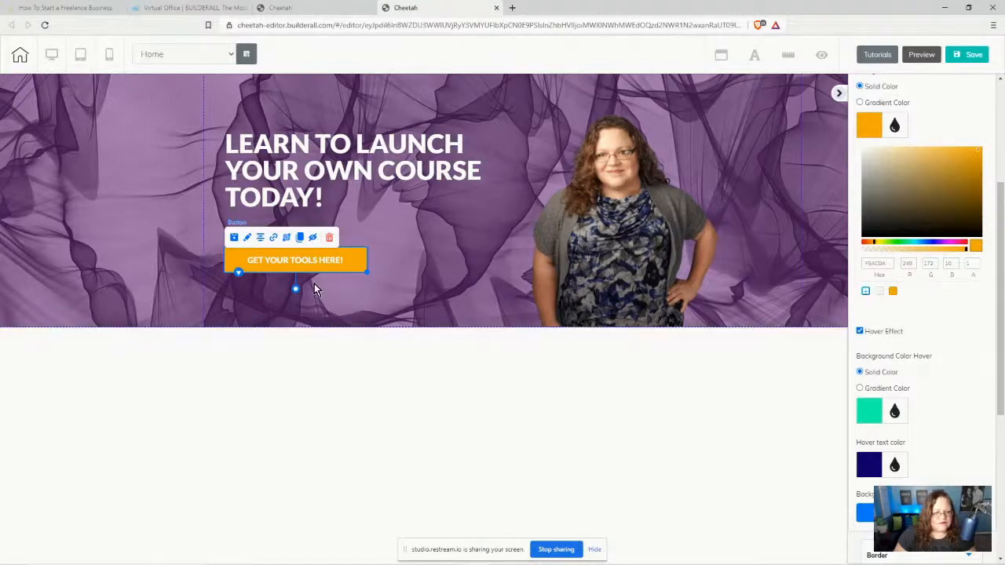
Step: Set the button's hover background color to black (000000) and its hover text color to white (FFFFFF)
click(869, 410)
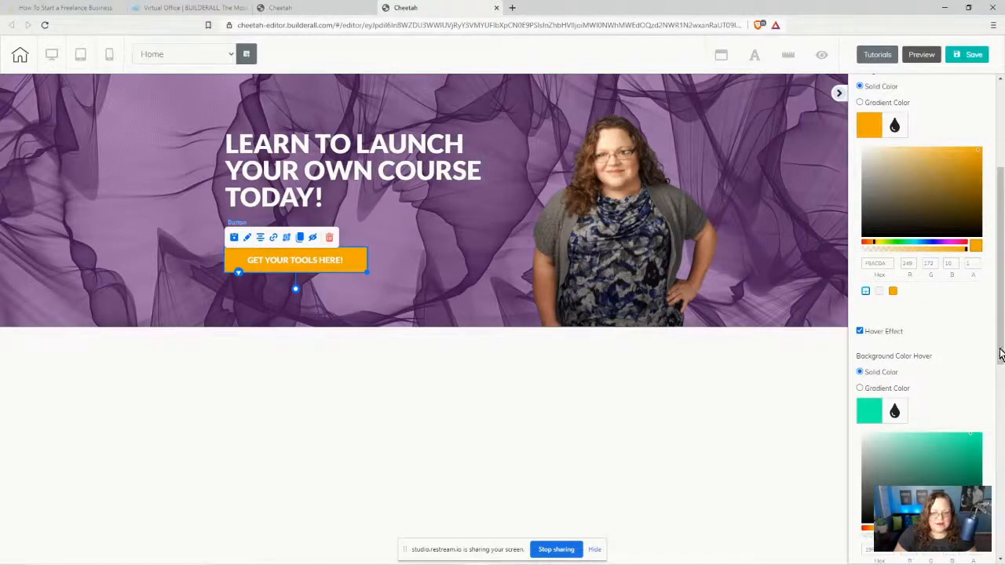
scroll(990, 359, down, 1)
scroll(991, 360, down, 2)
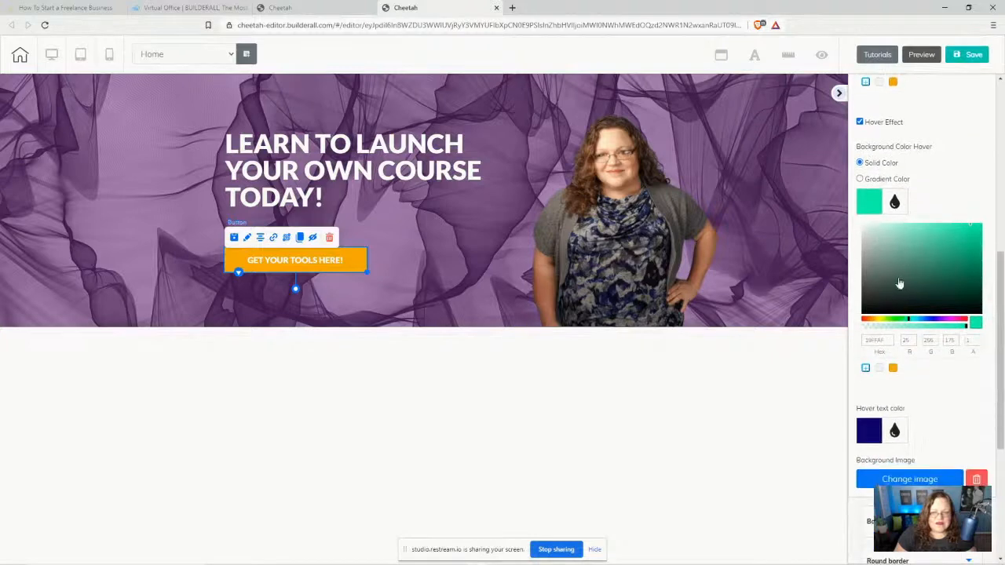
drag(899, 283, 838, 322)
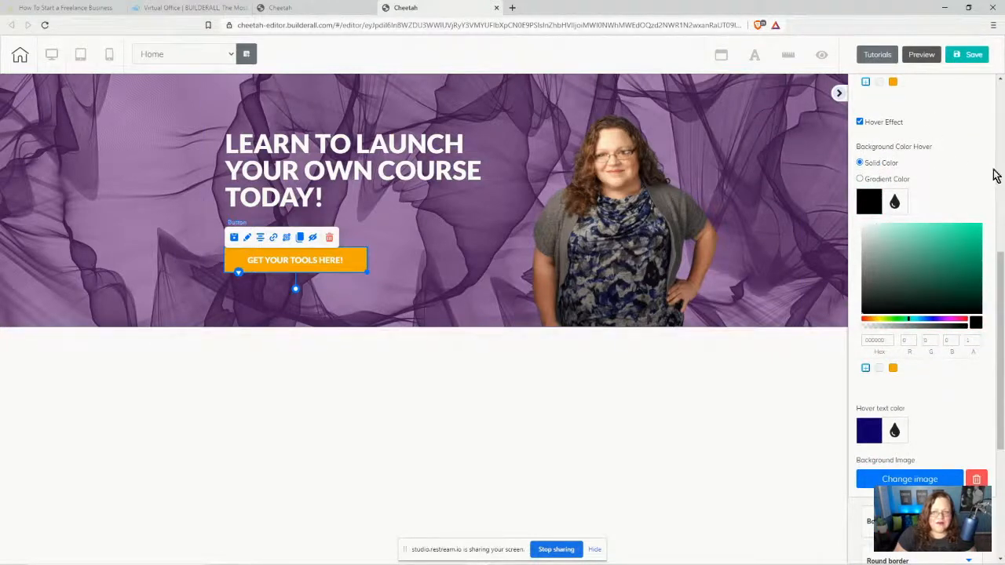
click(866, 433)
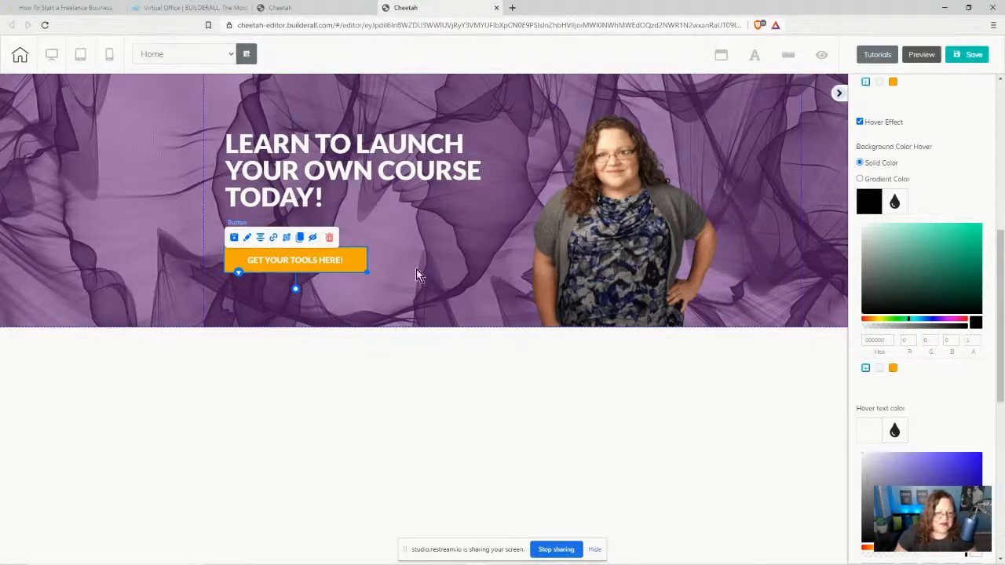
Step: Give the button a dark shadow with slight horizontal and vertical offsets and a small blur and spread radius
scroll(911, 298, down, 3)
scroll(939, 401, down, 2)
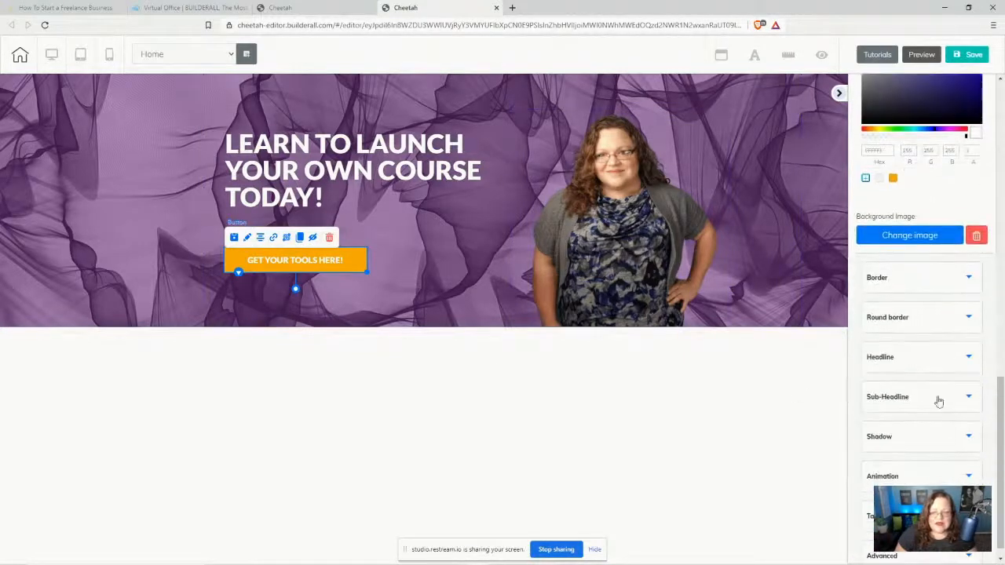
click(926, 428)
scroll(942, 377, down, 3)
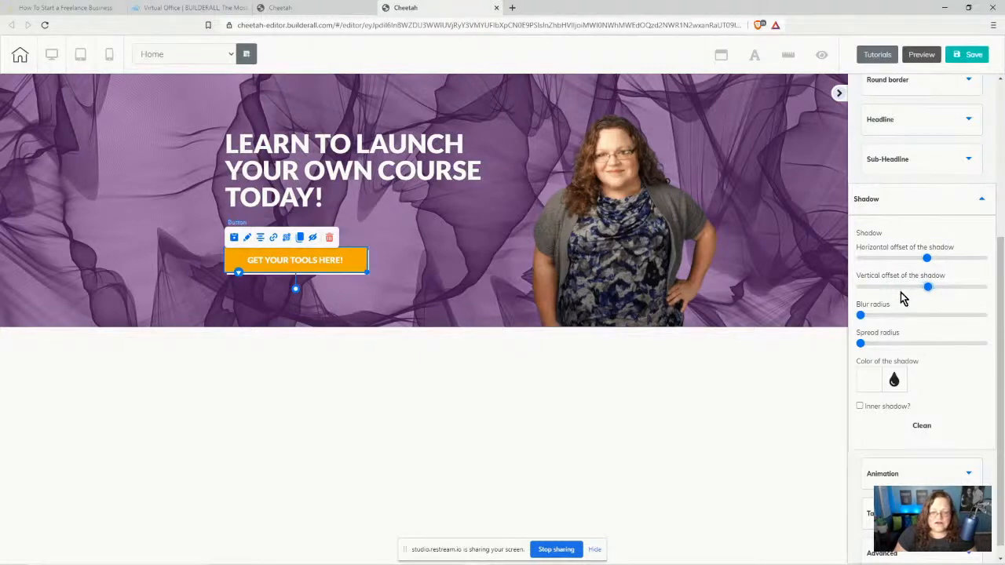
click(865, 315)
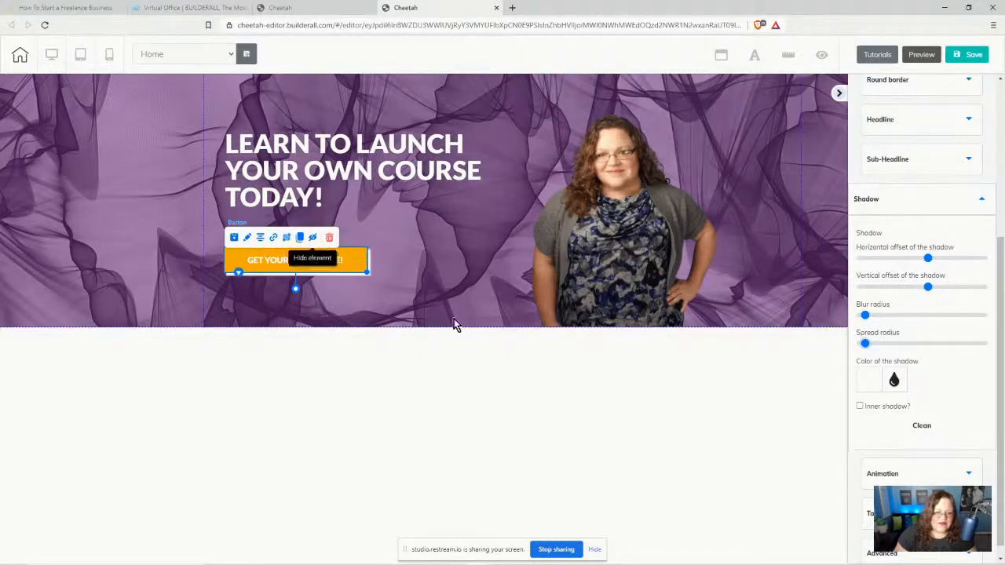
click(868, 384)
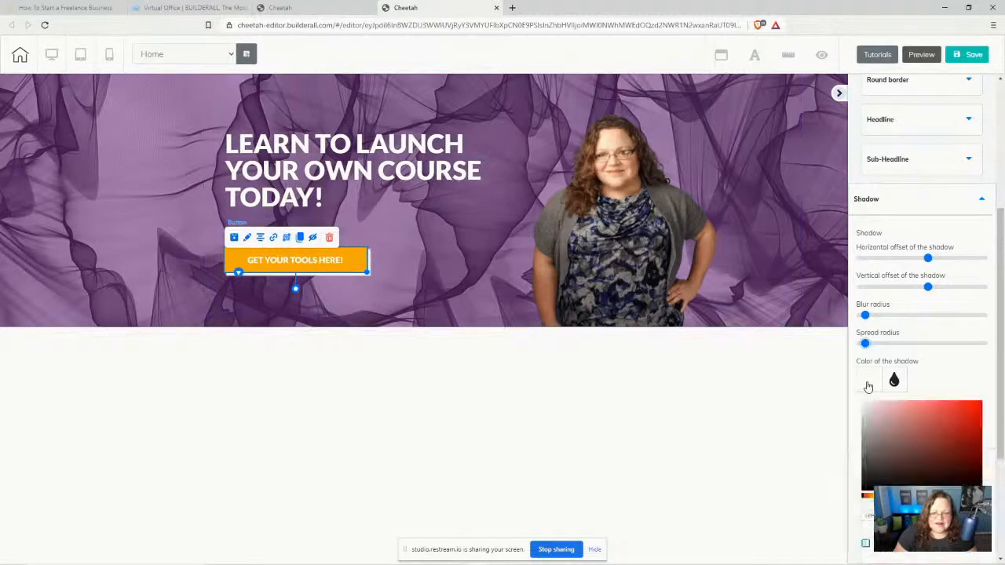
drag(870, 466, 842, 500)
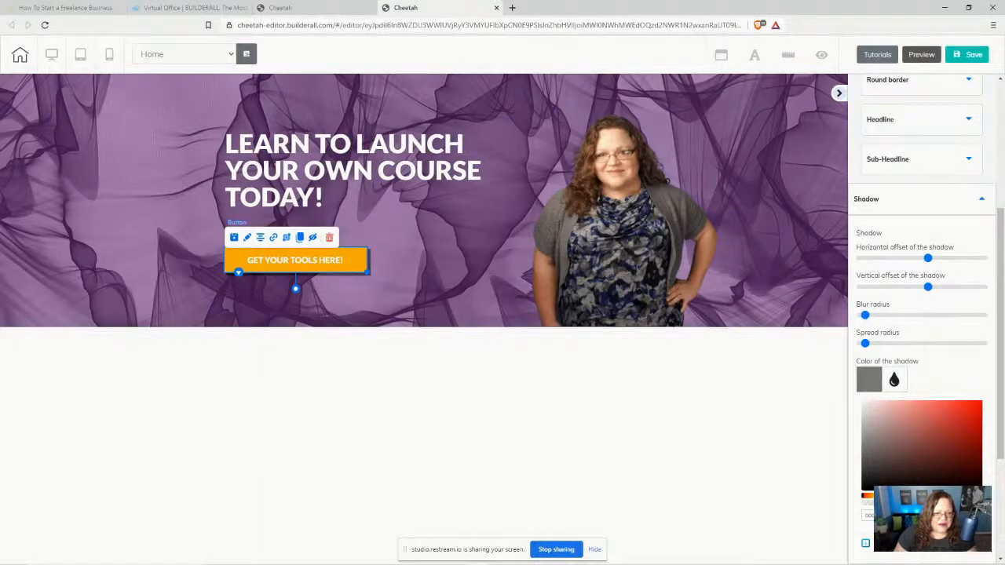
click(112, 206)
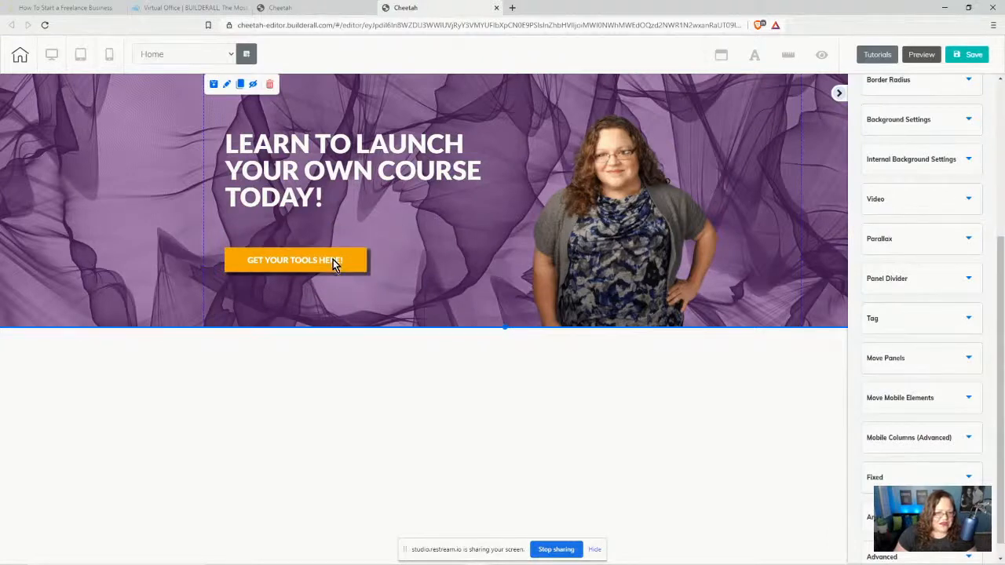
Step: Add a horizontal image element to the banner, in the empty area left of the headline
scroll(927, 269, up, 5)
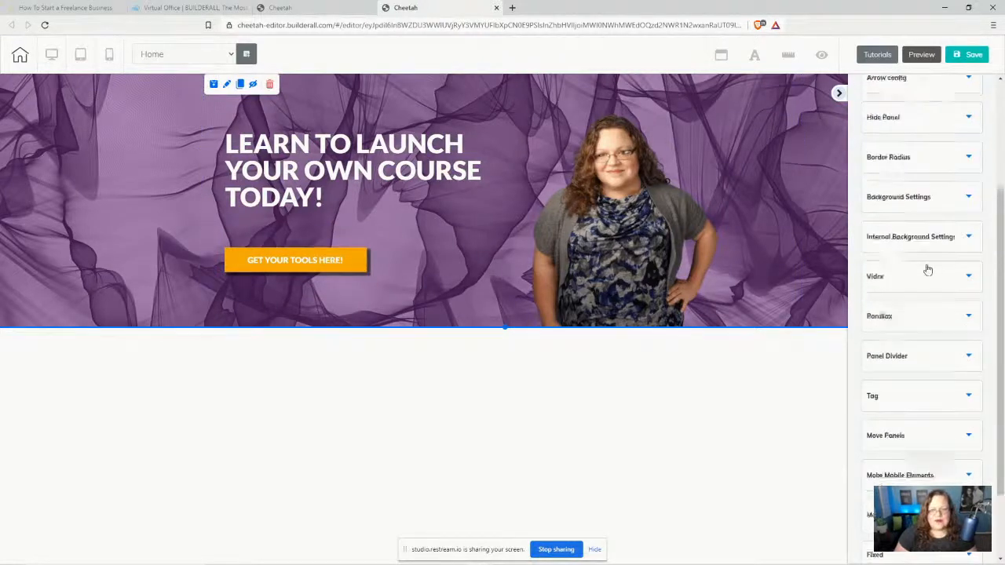
scroll(919, 424, down, 4)
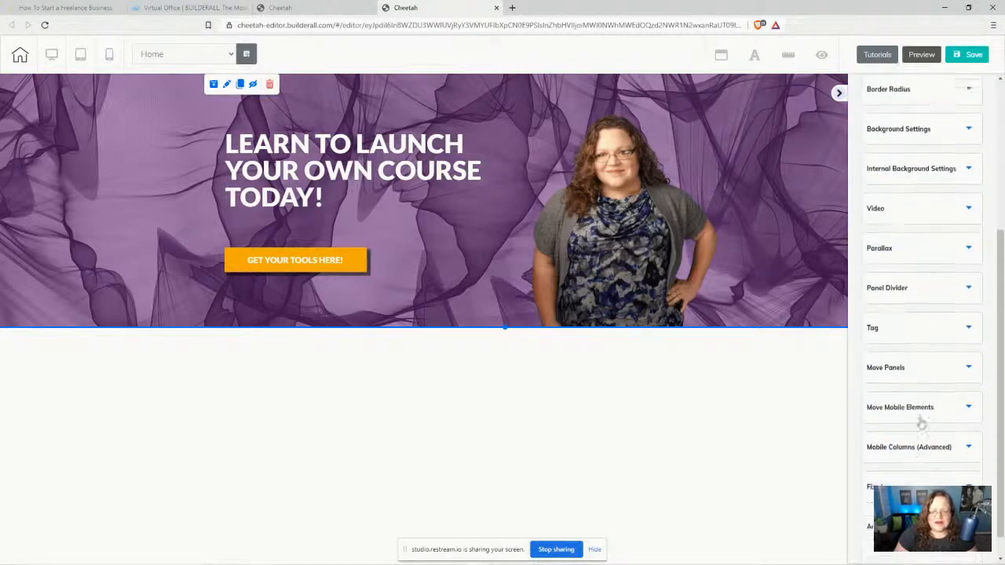
scroll(934, 440, up, 4)
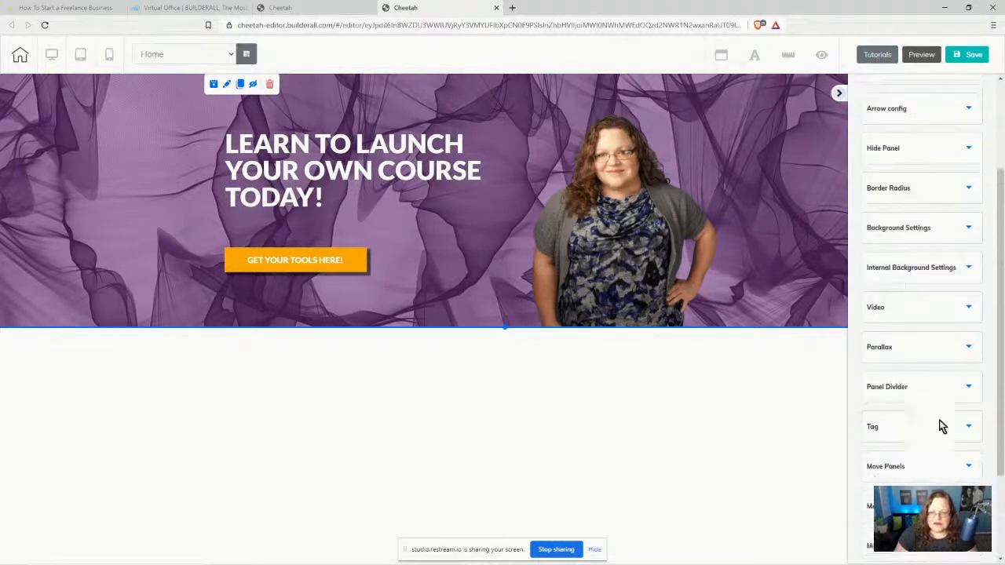
click(883, 82)
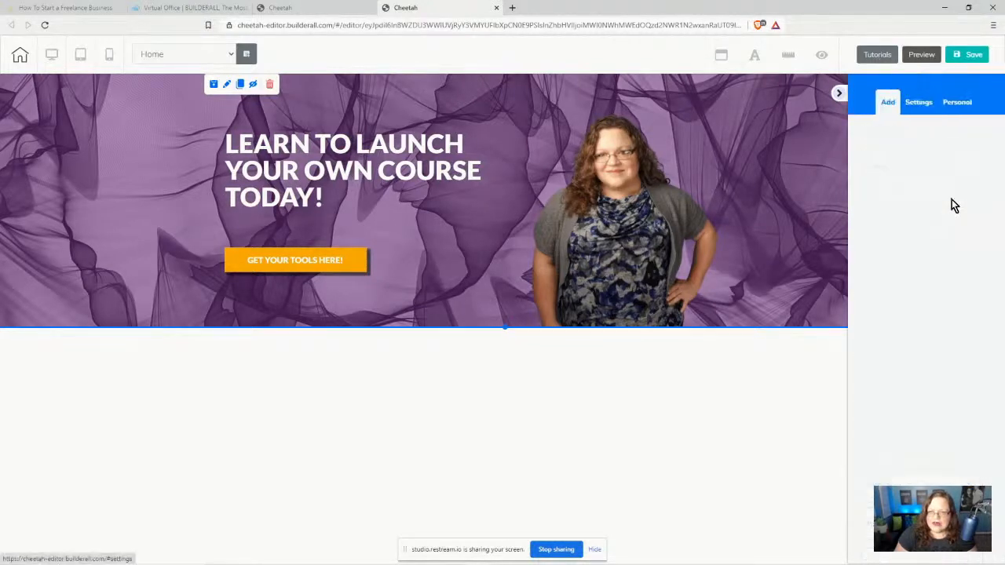
click(960, 137)
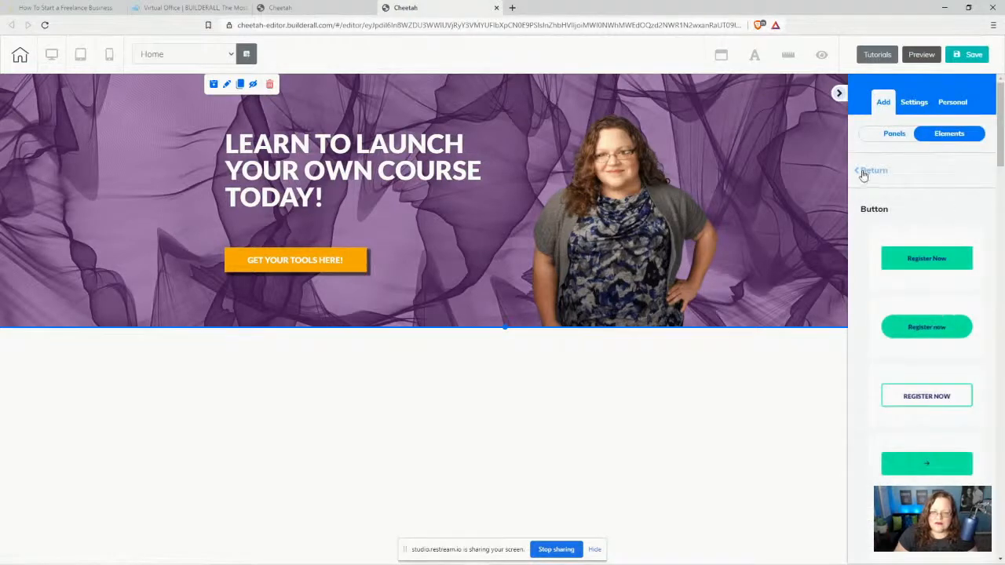
click(864, 171)
scroll(962, 380, down, 5)
scroll(945, 376, down, 2)
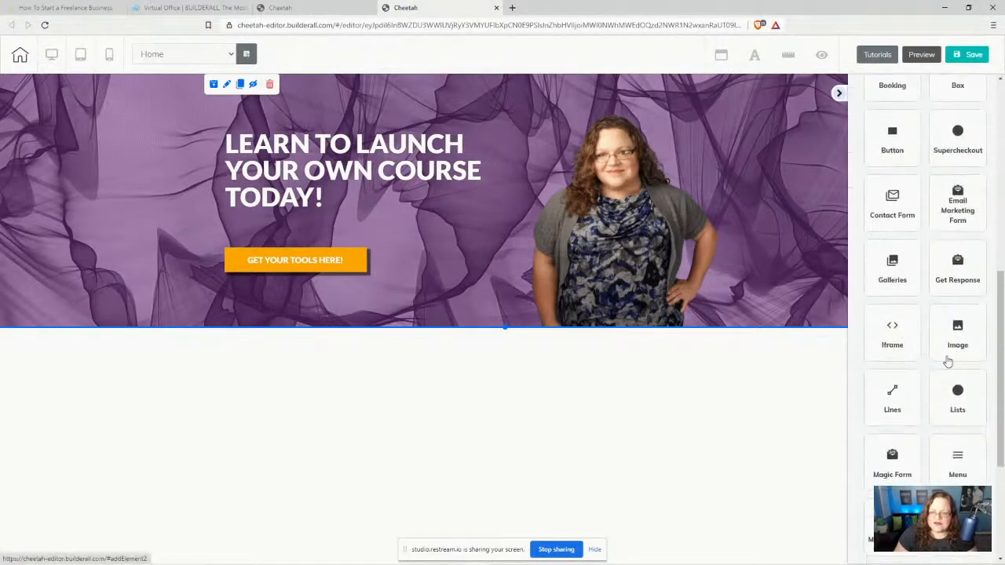
click(945, 357)
drag(938, 320, 99, 186)
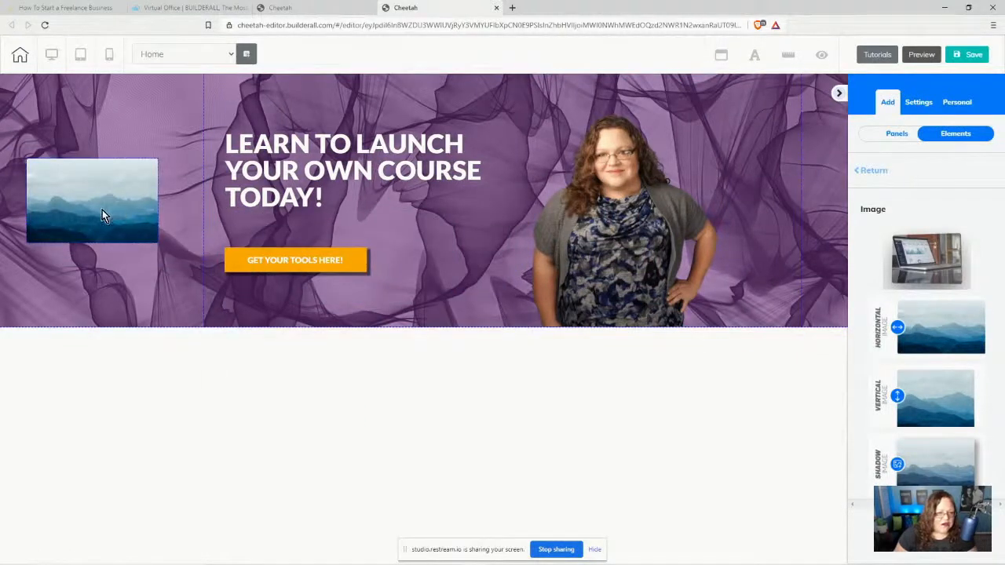
Step: Open the image library to replace the placeholder picture beside the banner headline
click(100, 210)
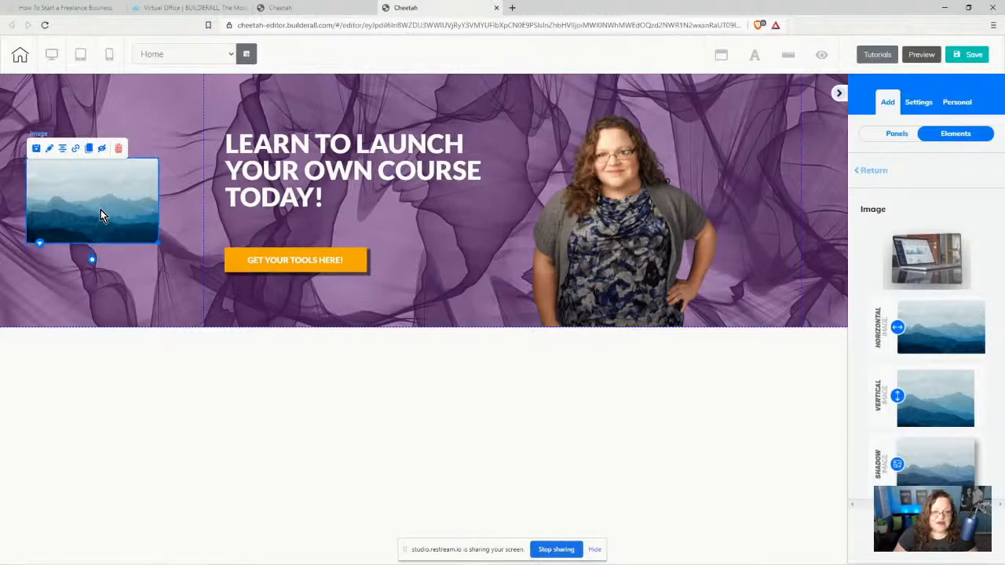
click(49, 150)
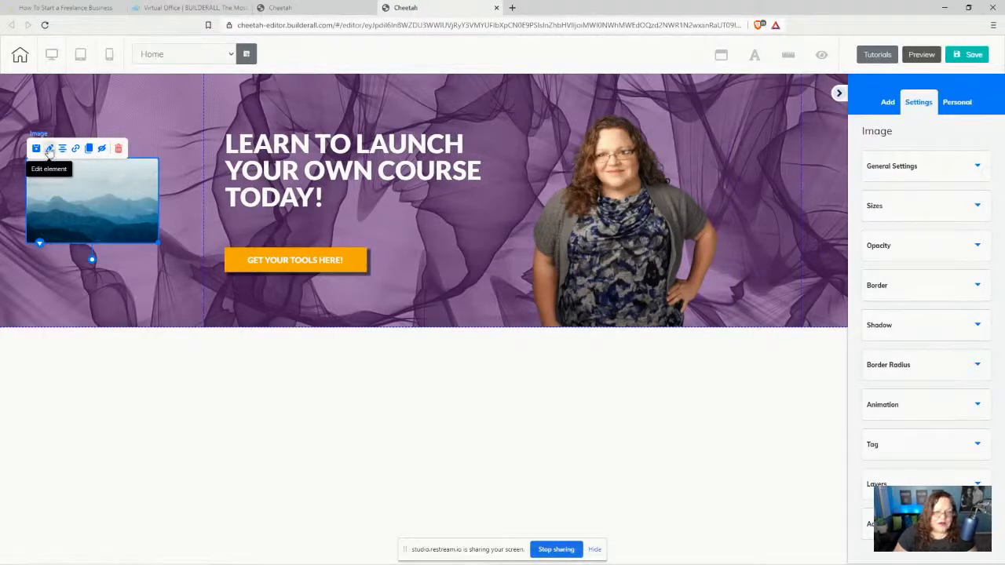
click(935, 166)
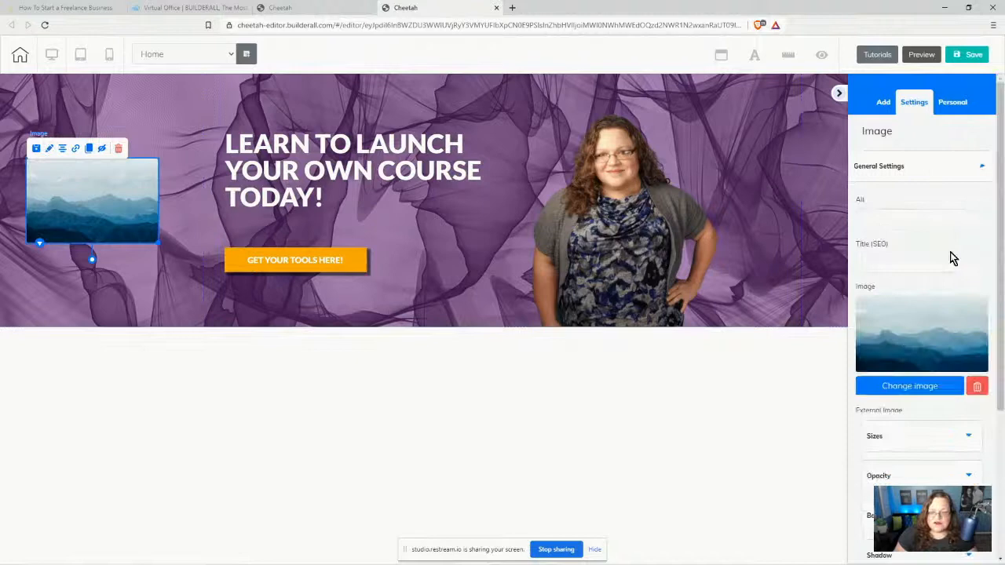
click(908, 387)
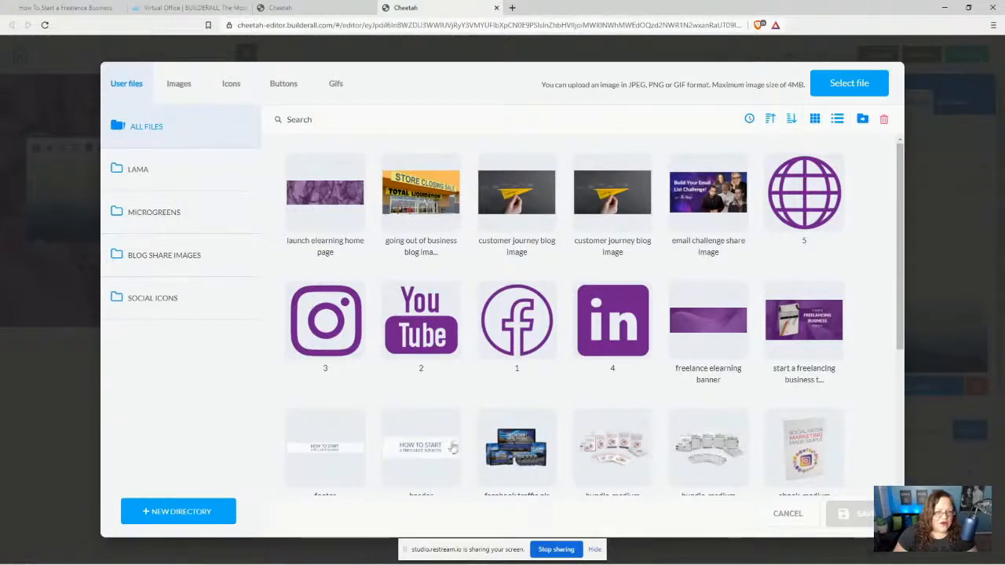
Step: Browse the stock images and icons, and replace the placeholder picture with the icon arrow_00002
click(180, 85)
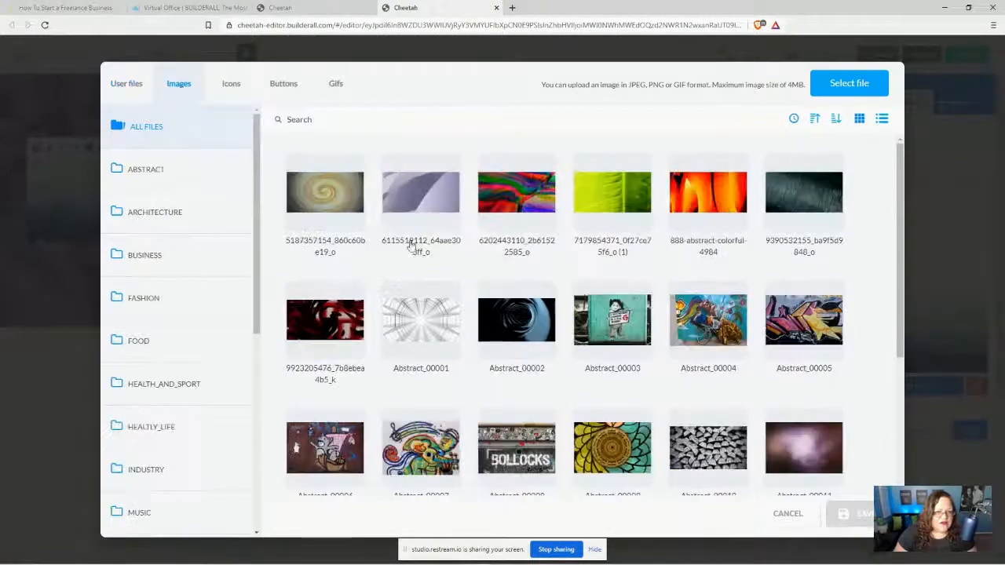
scroll(707, 329, down, 6)
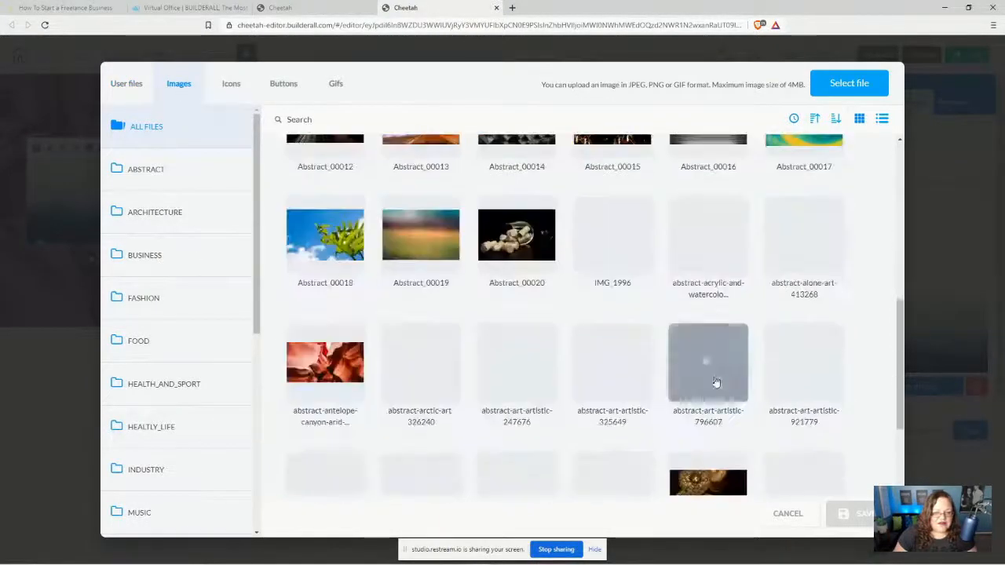
scroll(707, 376, down, 20)
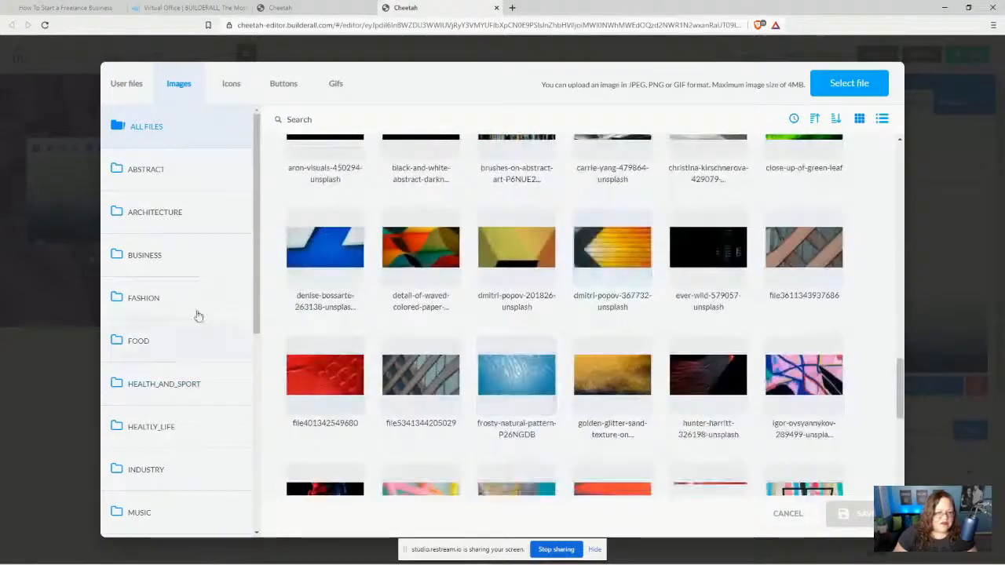
scroll(197, 315, down, 5)
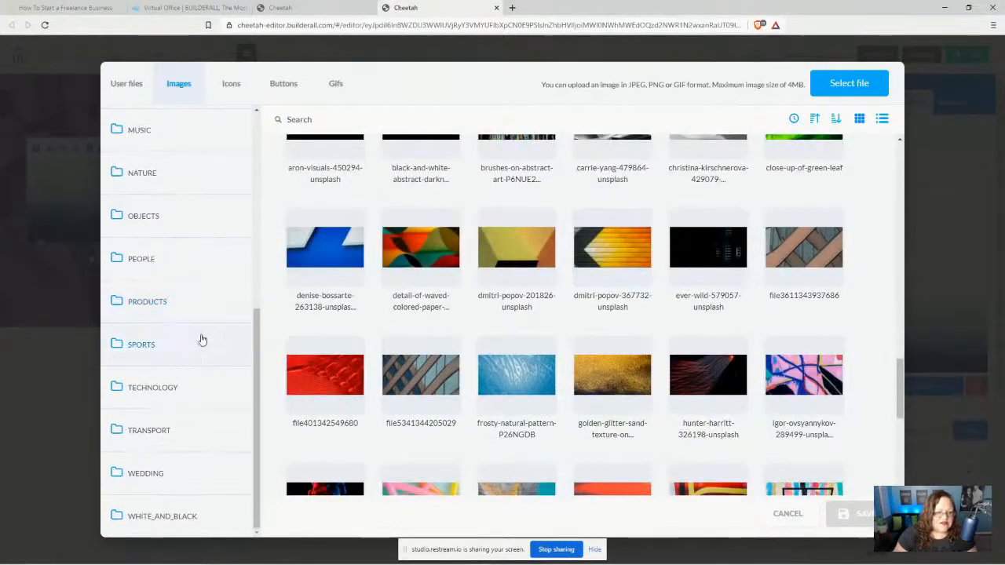
scroll(198, 339, up, 5)
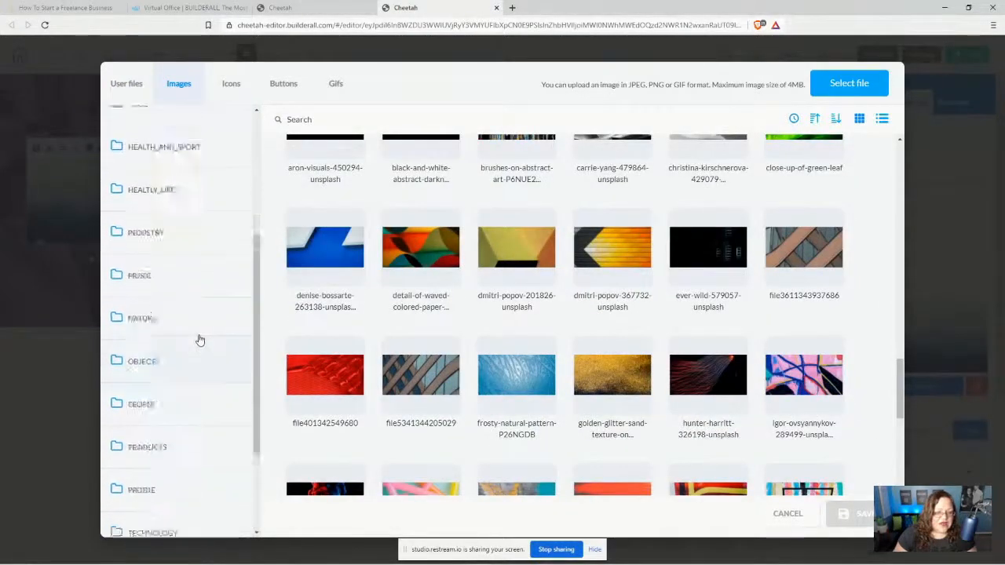
click(231, 82)
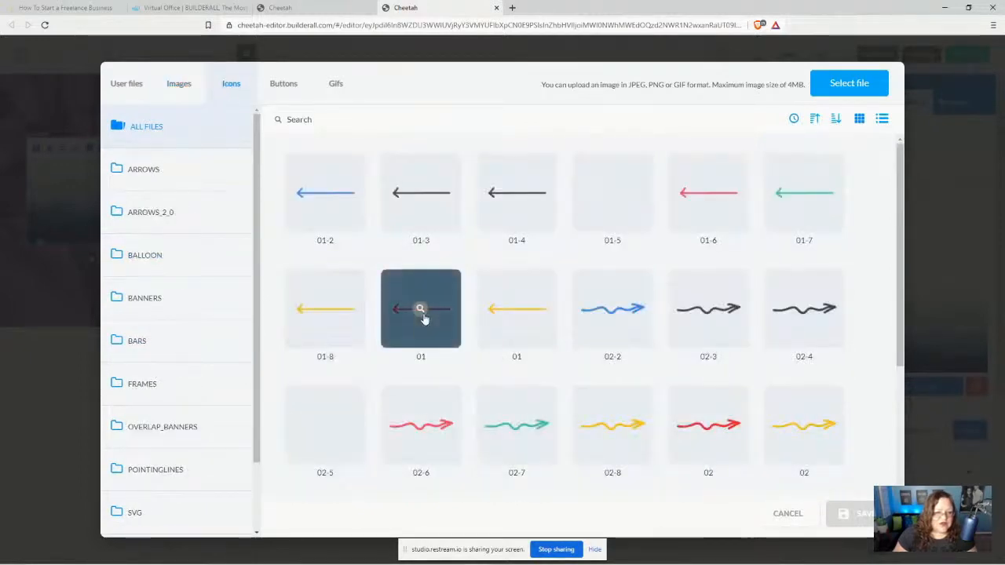
scroll(423, 318, down, 15)
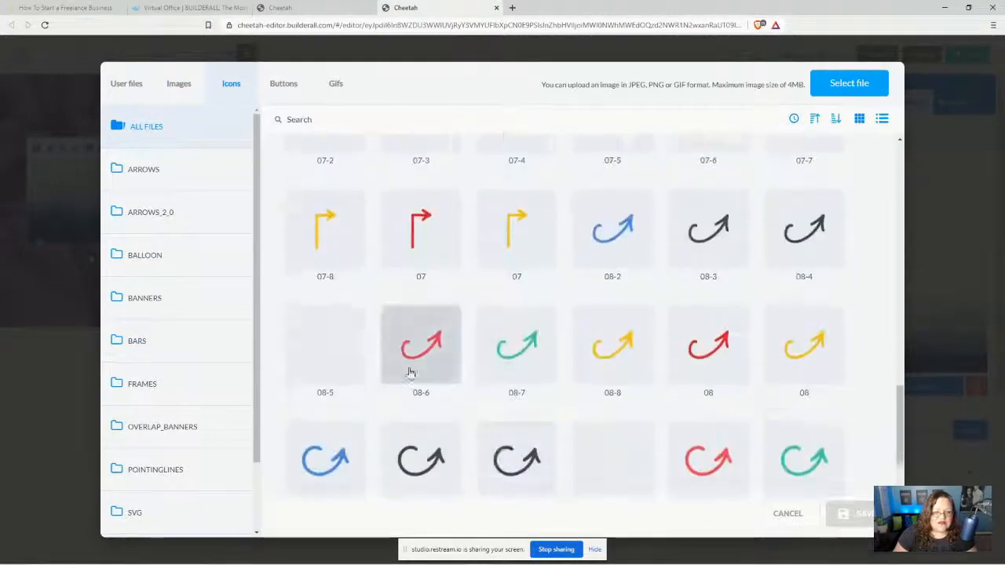
scroll(416, 361, down, 15)
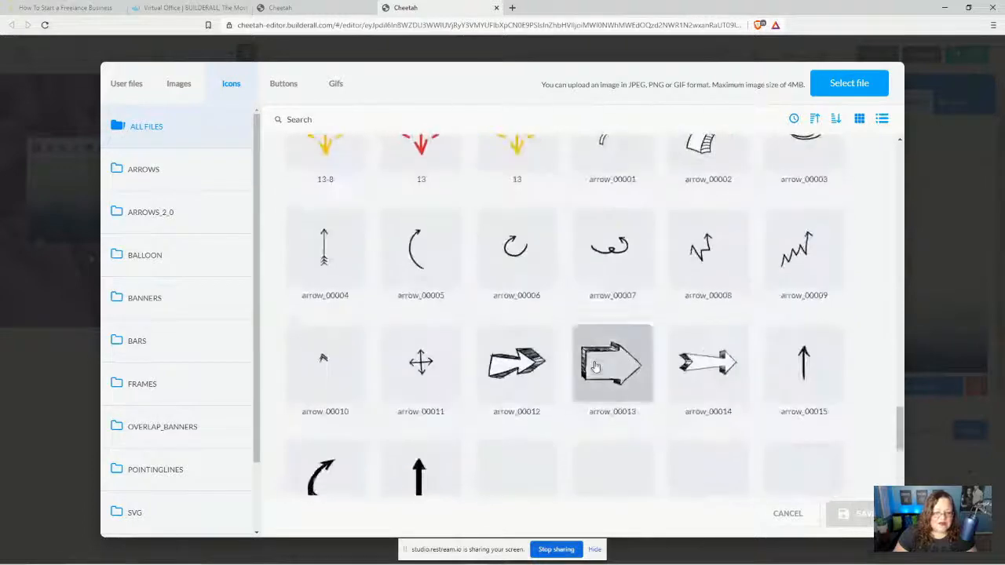
scroll(595, 366, down, 5)
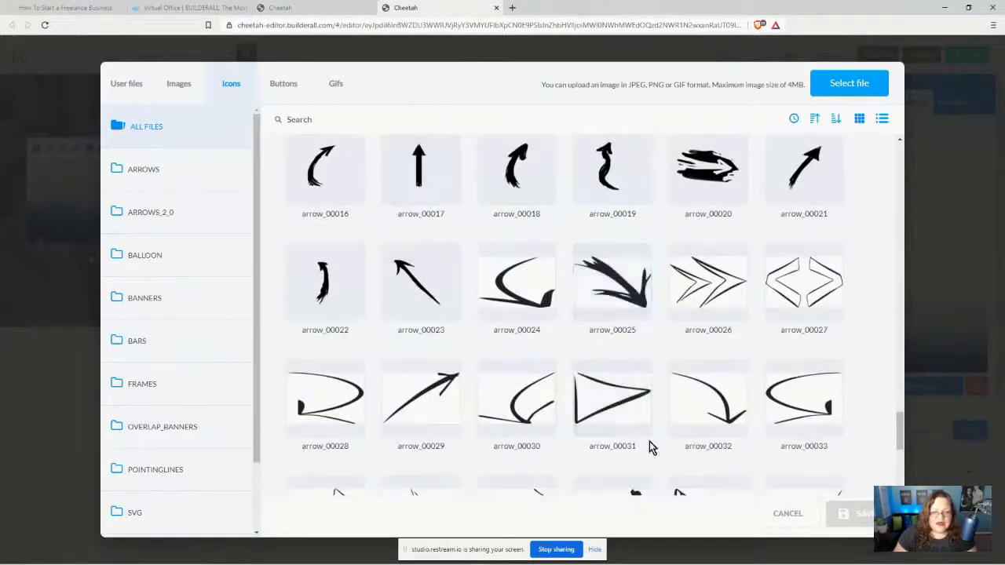
scroll(640, 377, up, 3)
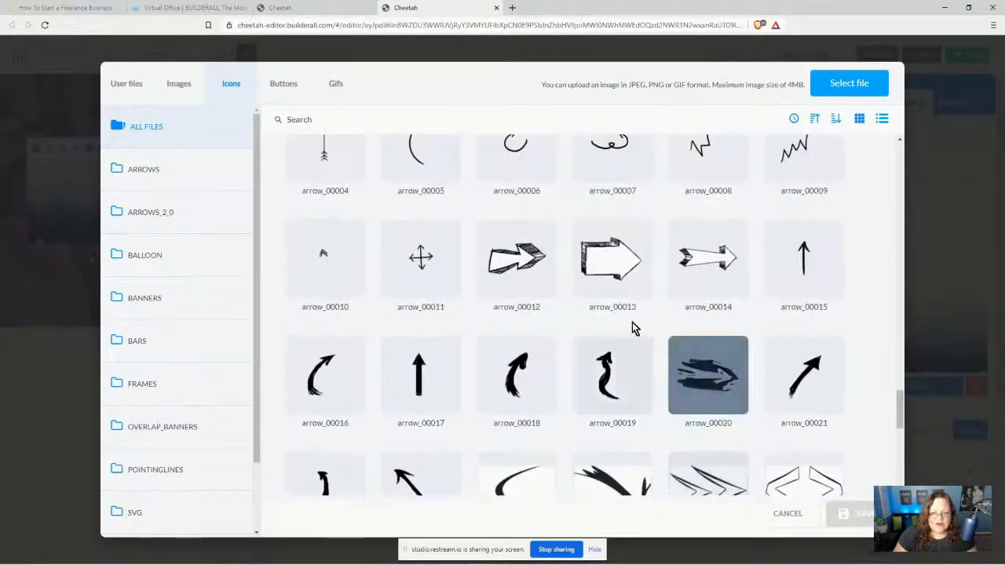
scroll(575, 384, up, 3)
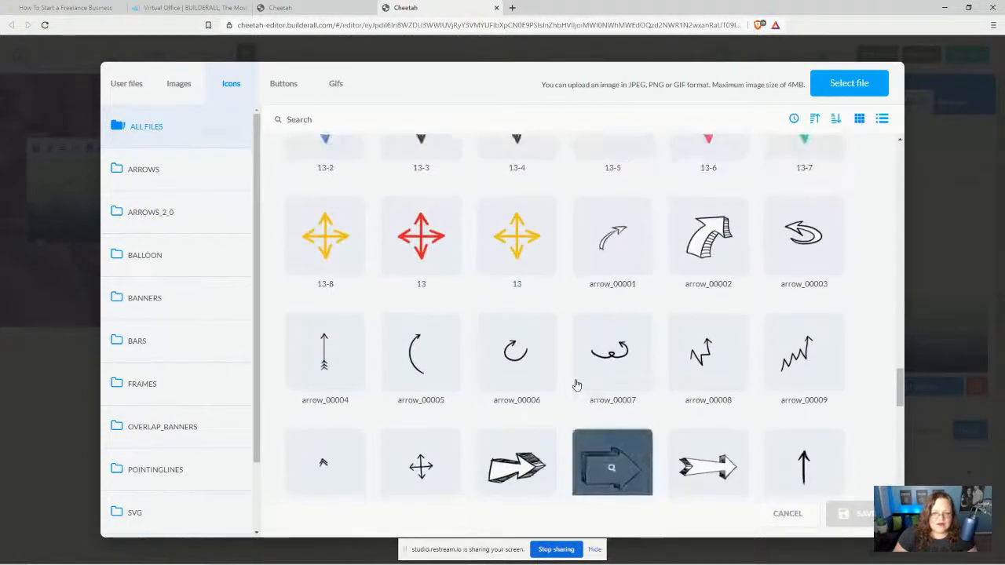
click(714, 213)
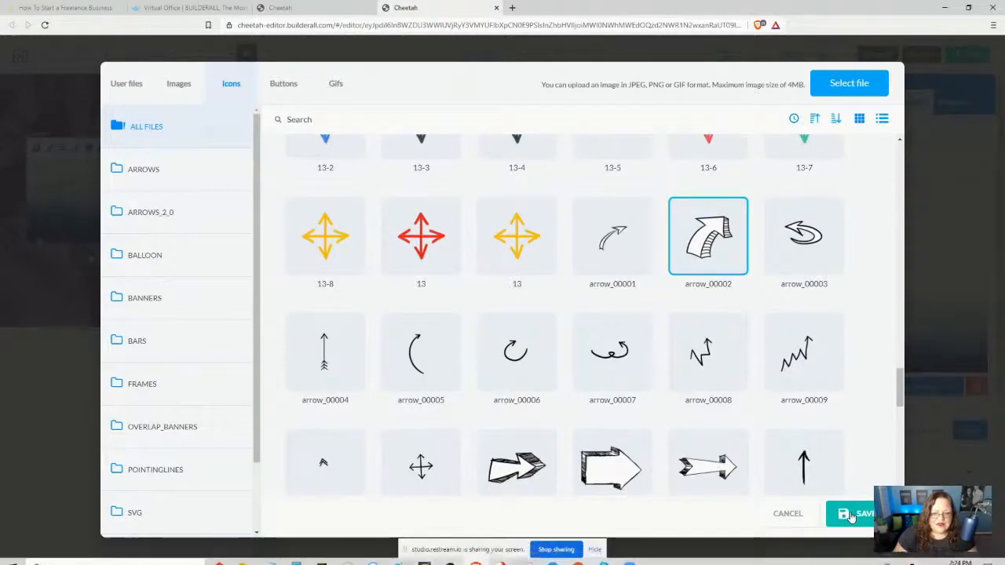
click(851, 515)
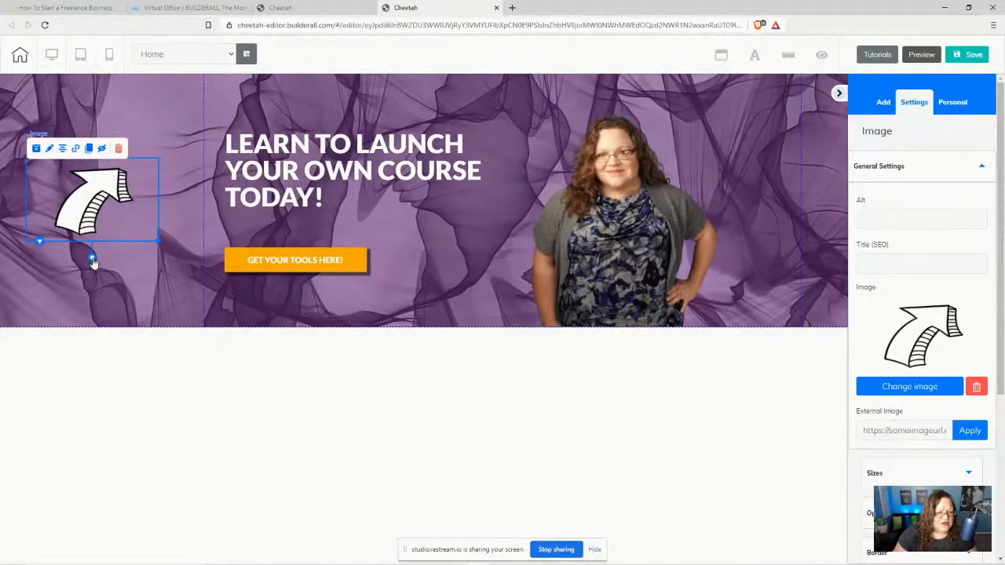
Step: Rotate the arrow image so it points down and to the left, and place it beside the GET YOUR TOOLS HERE! button
drag(93, 259, 106, 148)
drag(73, 223, 446, 236)
click(683, 424)
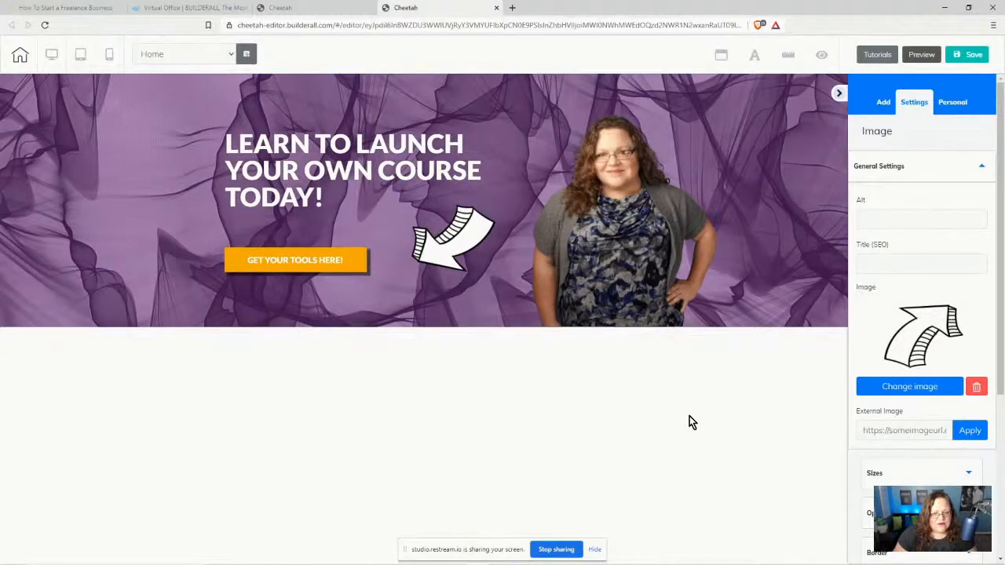
Step: Save the page, publish the site and close the publishing confirmation
click(973, 54)
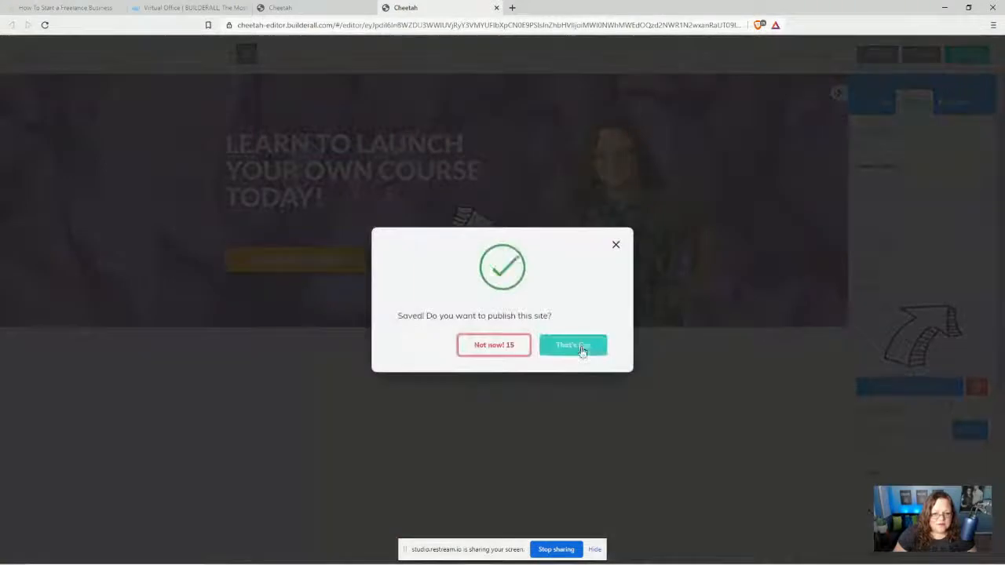
click(577, 346)
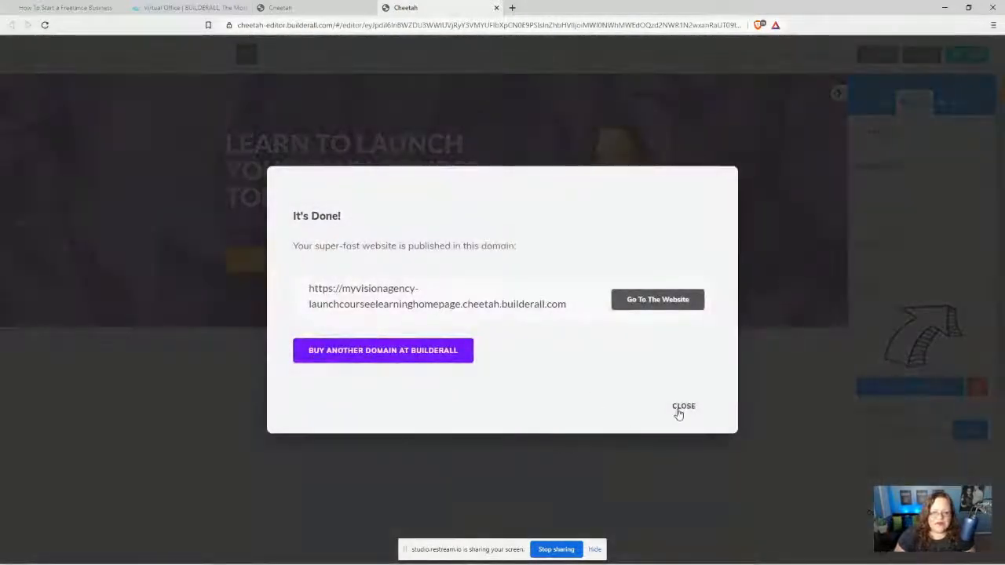
click(681, 408)
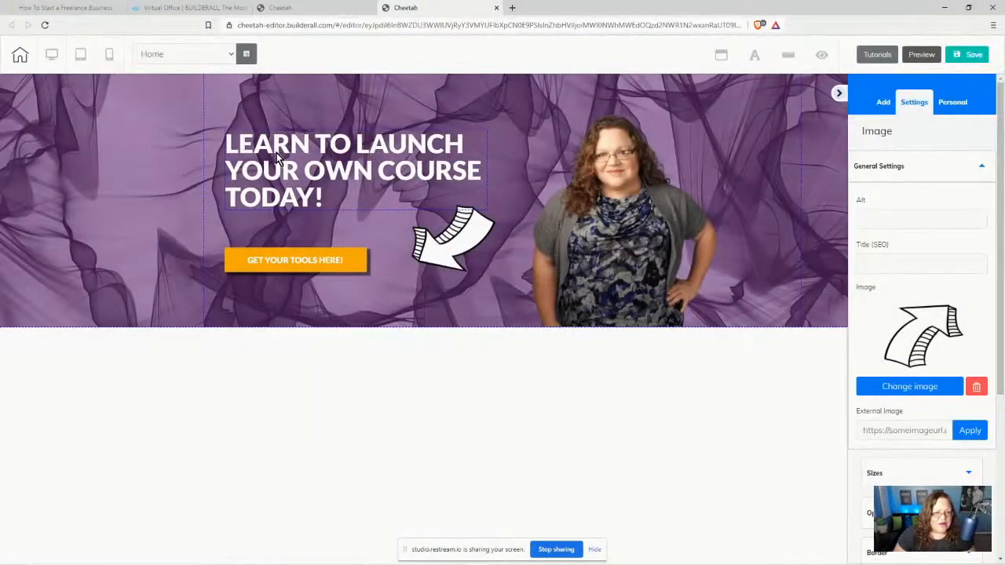
Step: Move the banner headline slightly higher, keeping its left edge aligned with the button
drag(277, 153, 274, 135)
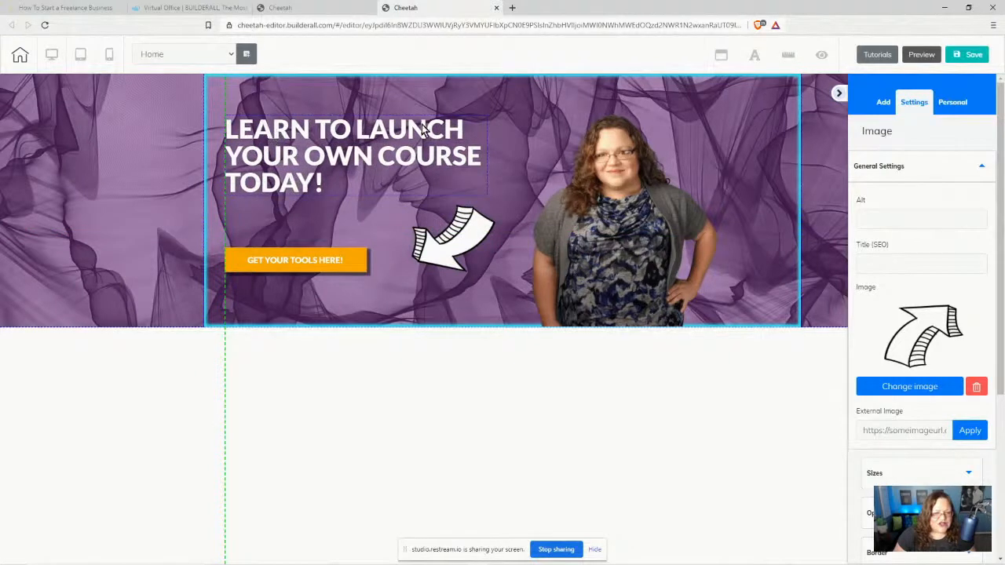
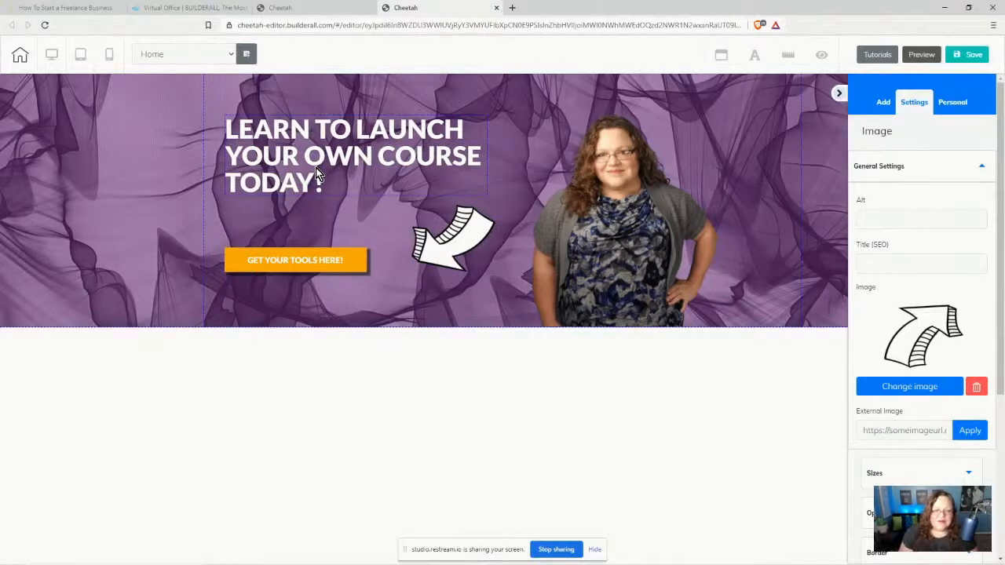
Step: Look over the apps offered in the Builderall Virtual Office and return to the Cheetah page editor
click(195, 7)
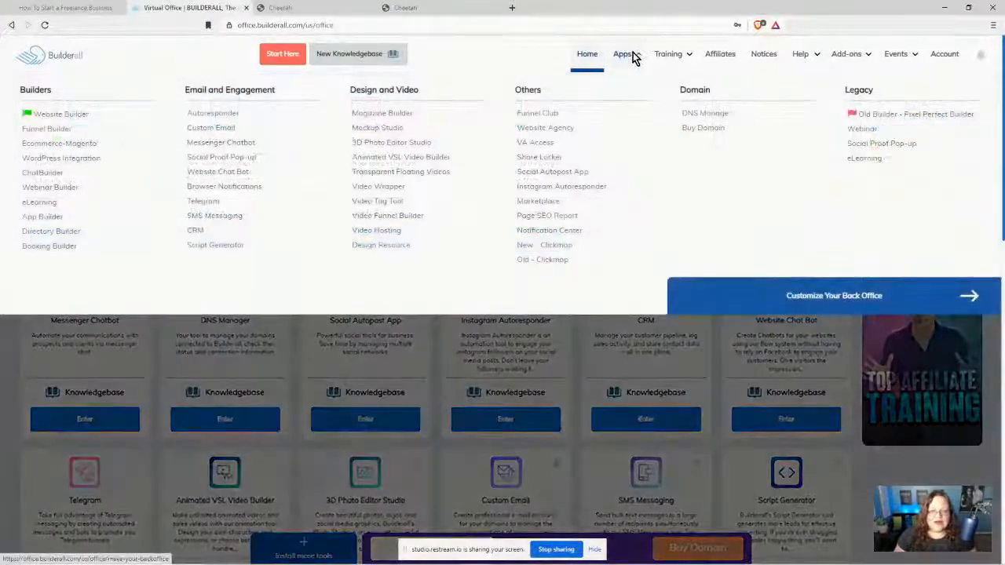
mouse_move(673, 60)
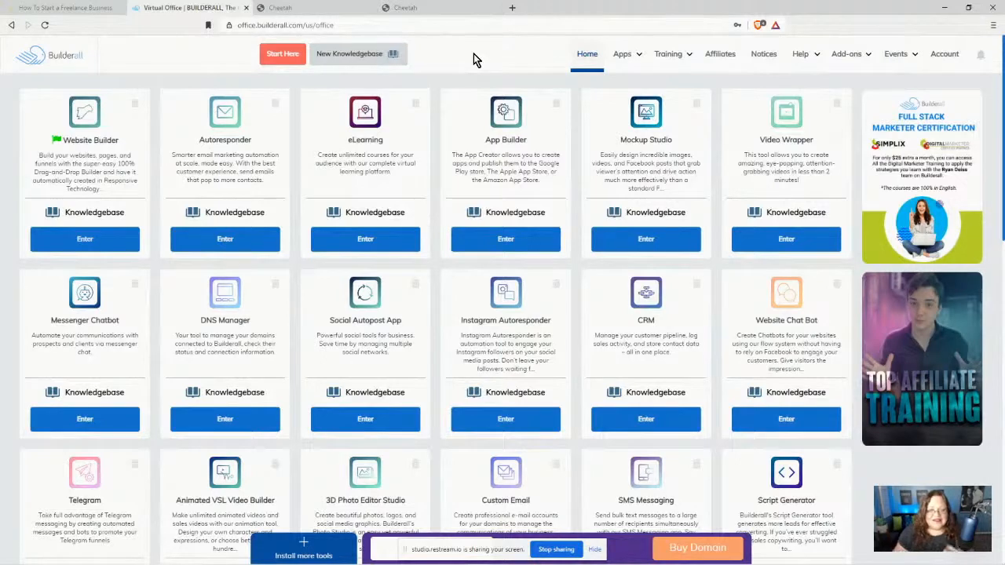
click(457, 8)
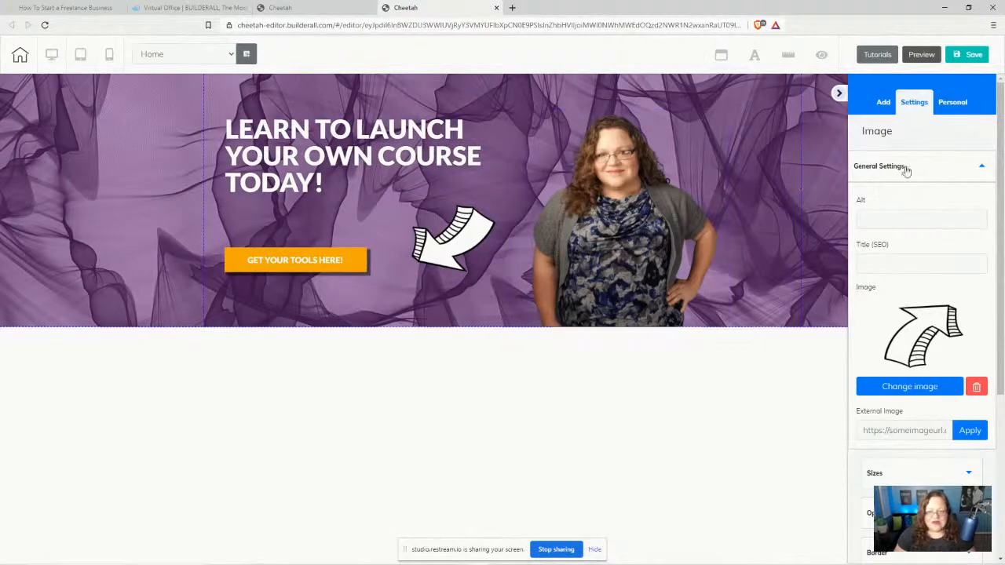
Step: Add a blank panel to the page below the banner
click(883, 102)
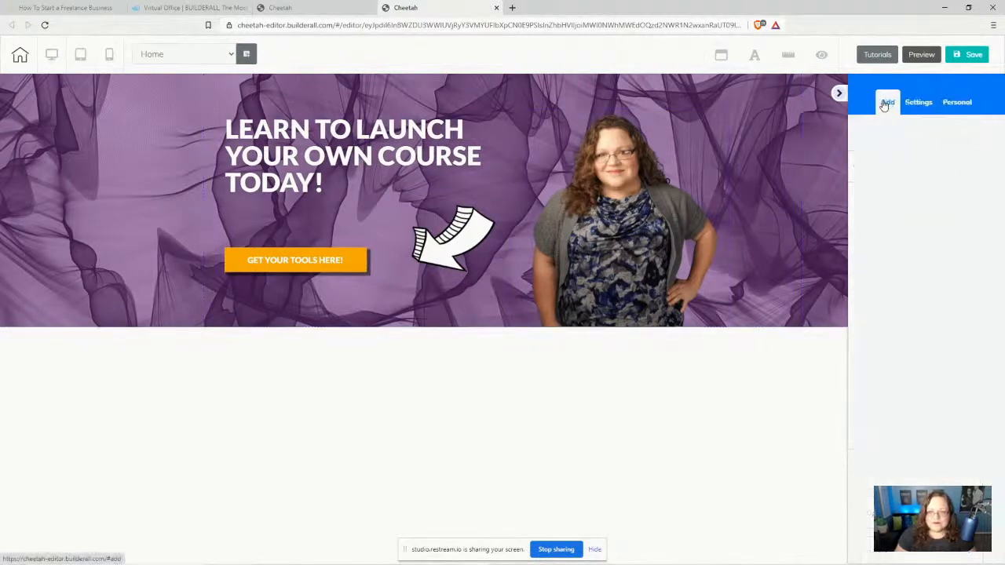
click(894, 133)
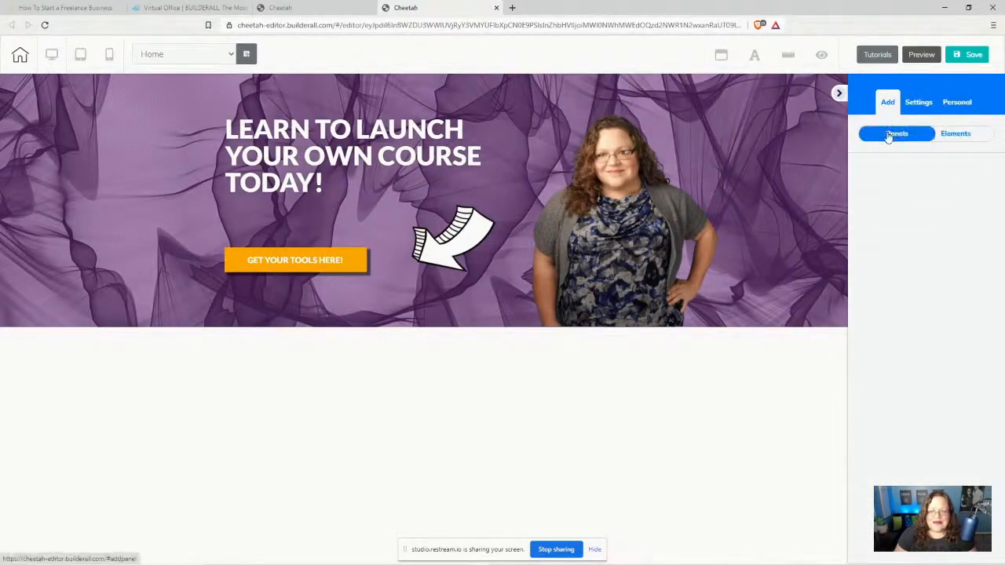
click(907, 201)
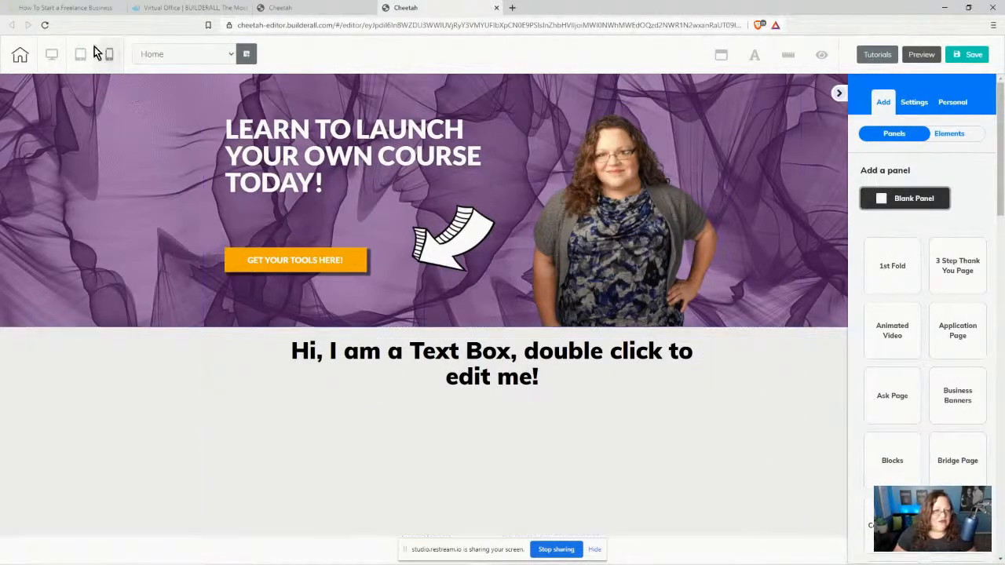
Step: Copy the heading "Do You Need Private Coaching?" from the How To Start a Freelance Business course page and return to the Cheetah page editor
click(54, 7)
scroll(890, 345, down, 1)
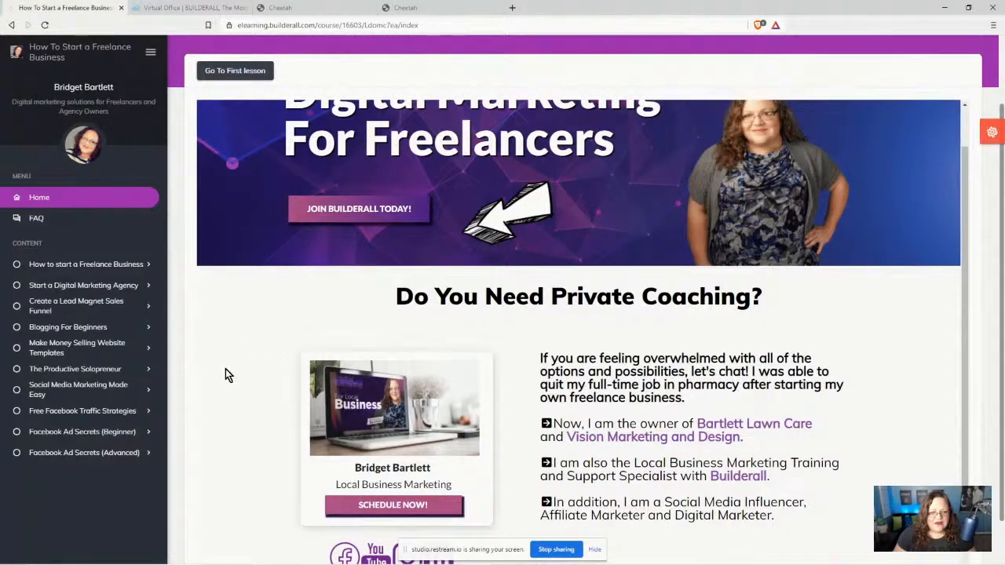
scroll(238, 359, up, 1)
scroll(238, 359, up, 1)
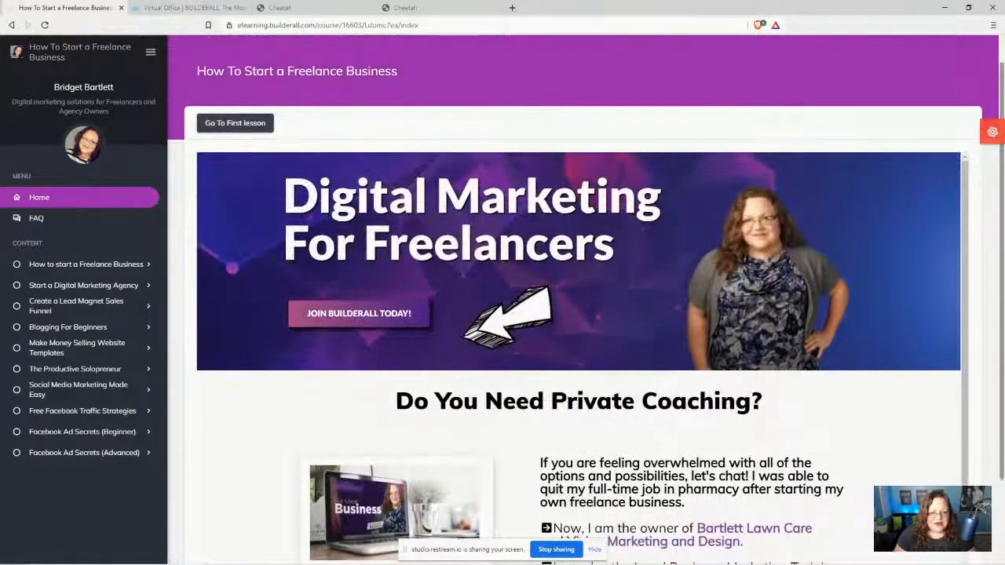
scroll(915, 354, down, 3)
scroll(507, 358, down, 1)
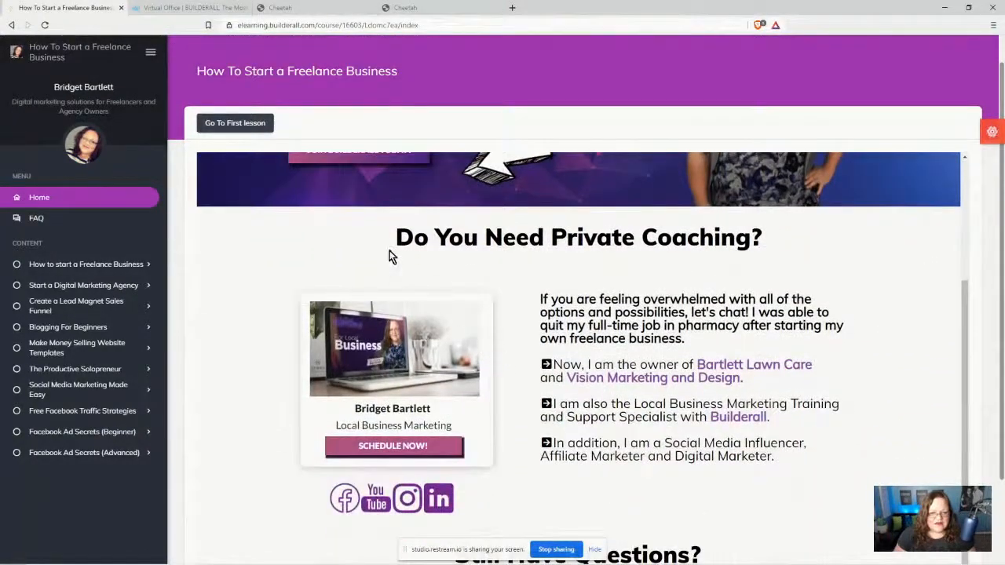
drag(441, 237, 741, 237)
key(ctrl+c)
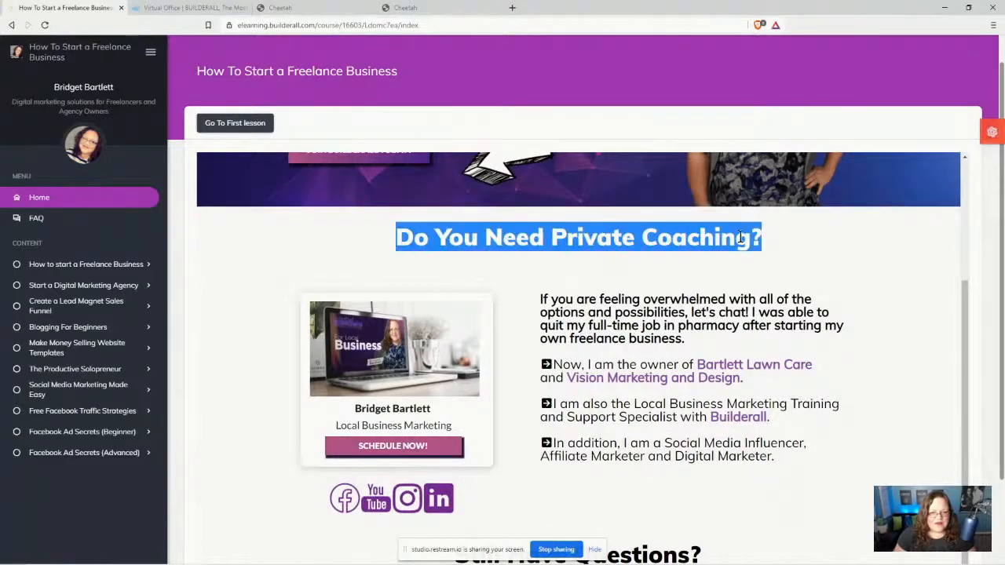
right_click(733, 243)
click(276, 7)
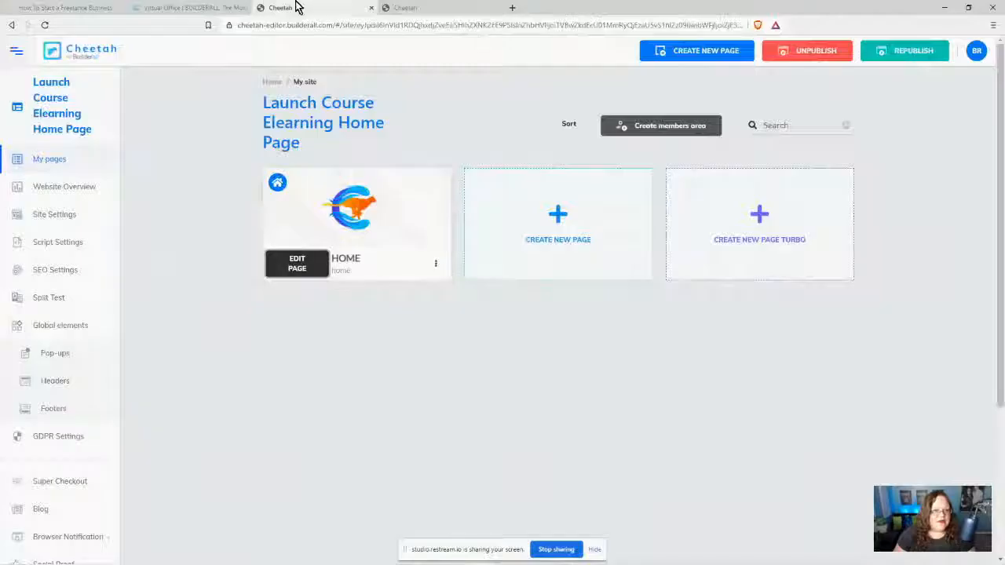
click(448, 6)
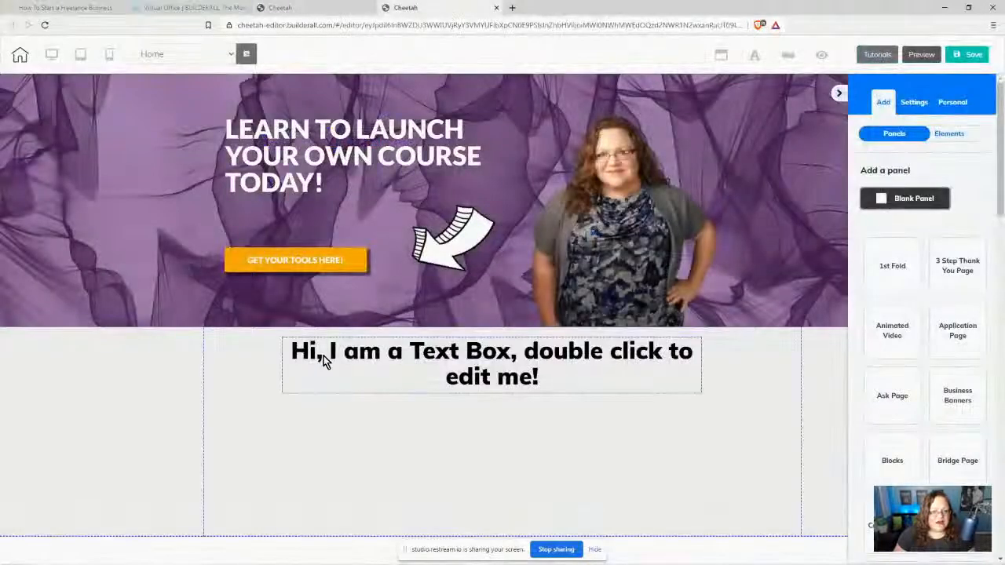
Step: Replace the placeholder text in the blank panel's heading with the copied "Do You Need Private Coaching?"
double_click(297, 356)
drag(292, 353, 558, 395)
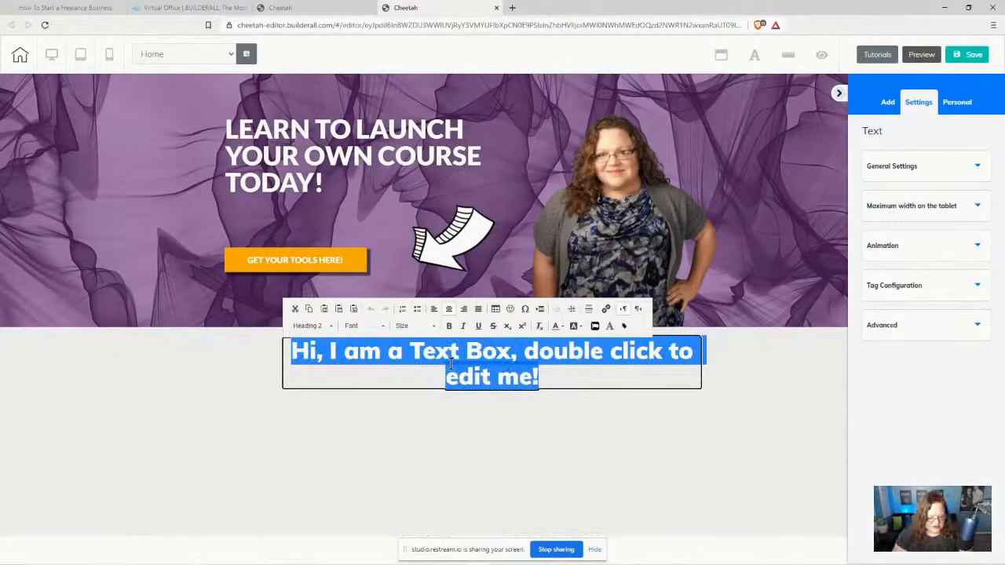
key(ctrl+v)
click(200, 379)
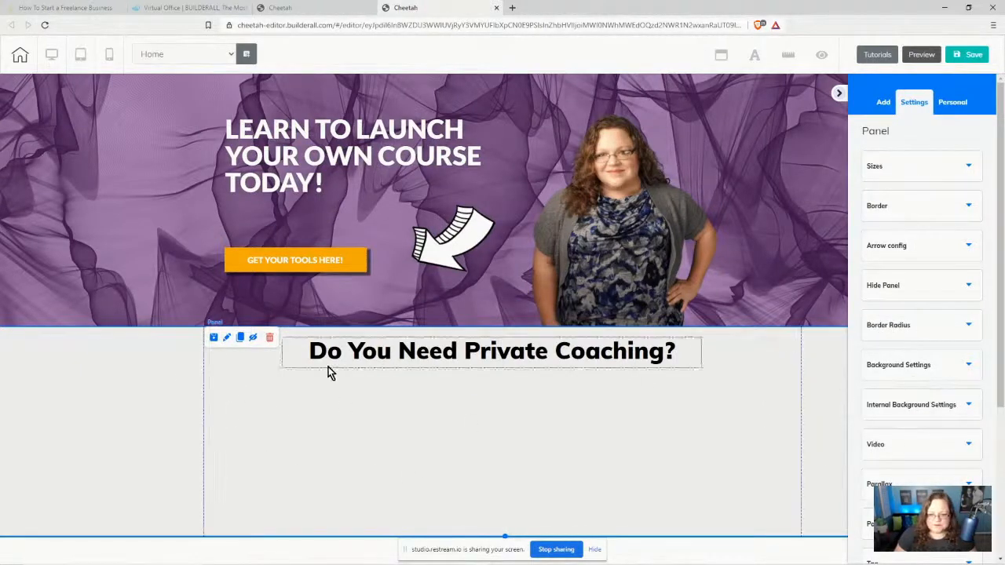
Step: Set the background of the private coaching panel to solid white
click(932, 370)
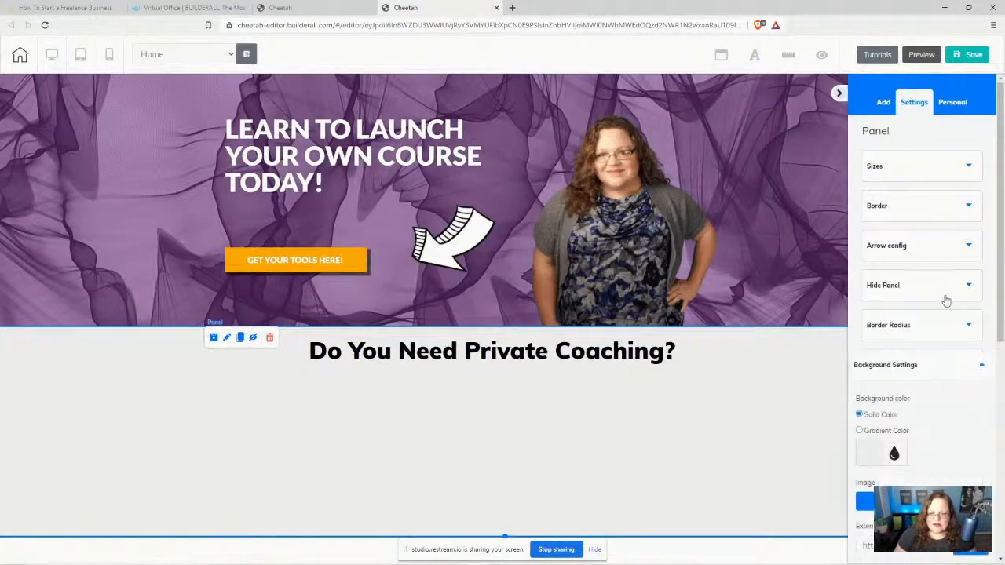
scroll(918, 322, down, 3)
click(867, 246)
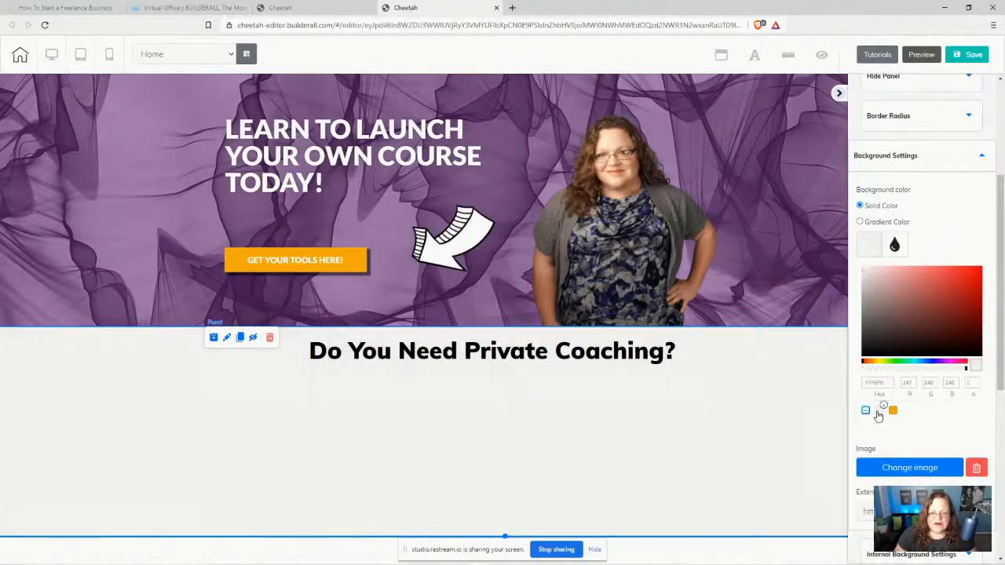
click(879, 411)
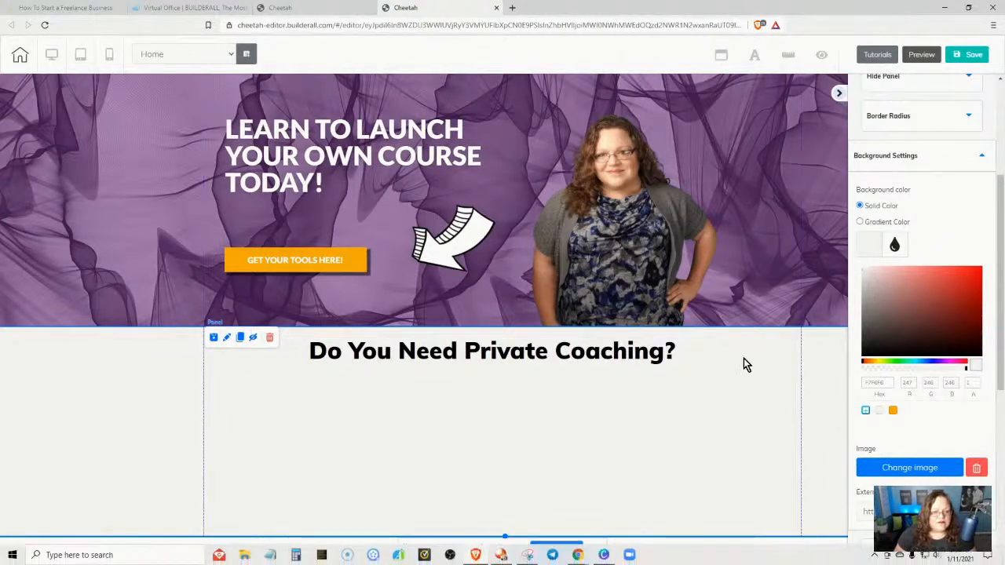
click(861, 272)
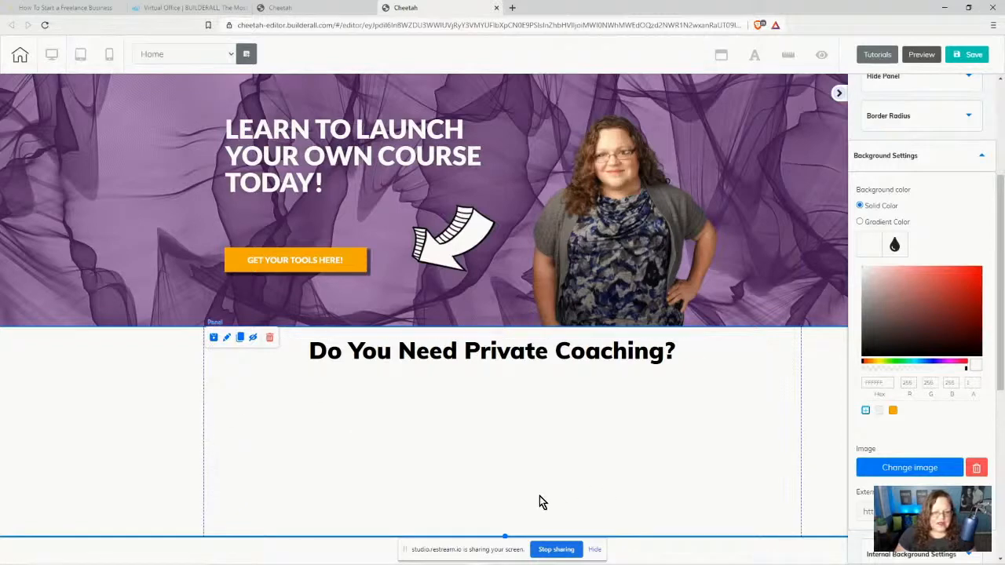
scroll(942, 298, up, 2)
scroll(943, 299, up, 1)
Step: Review the private coaching section's layout on the How To Start a Freelance Business course page and return to the Cheetah page editor
click(887, 102)
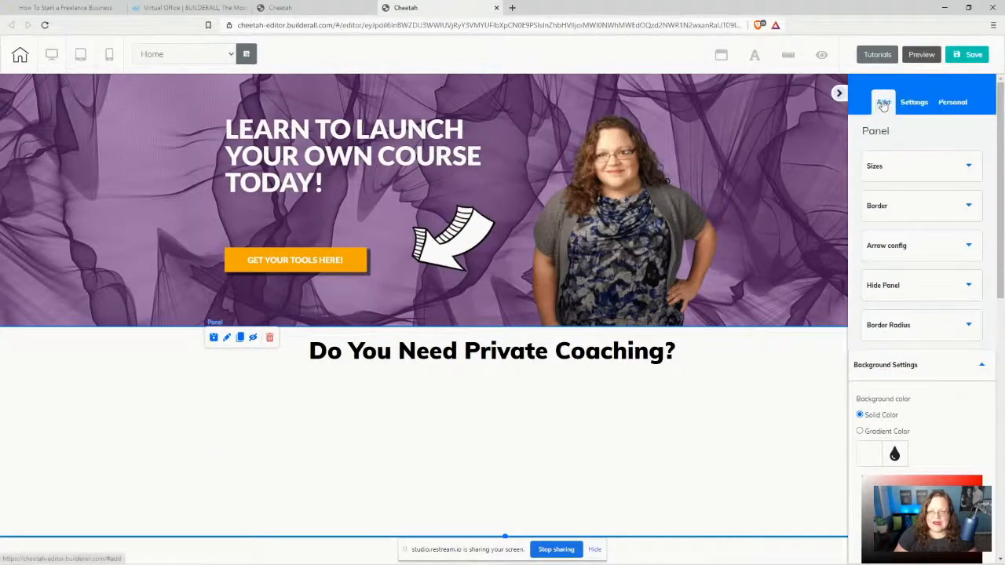
click(63, 7)
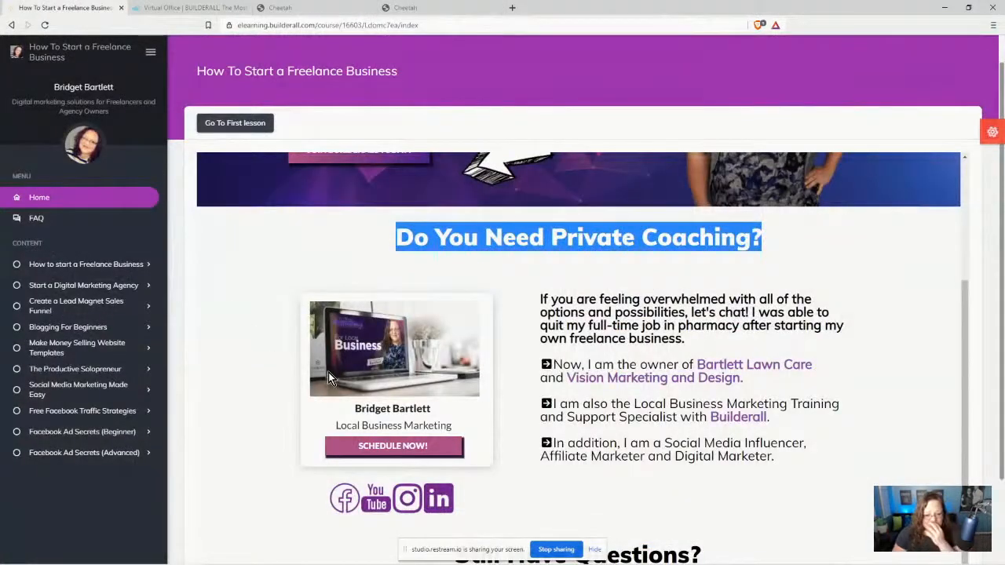
scroll(904, 412, up, 2)
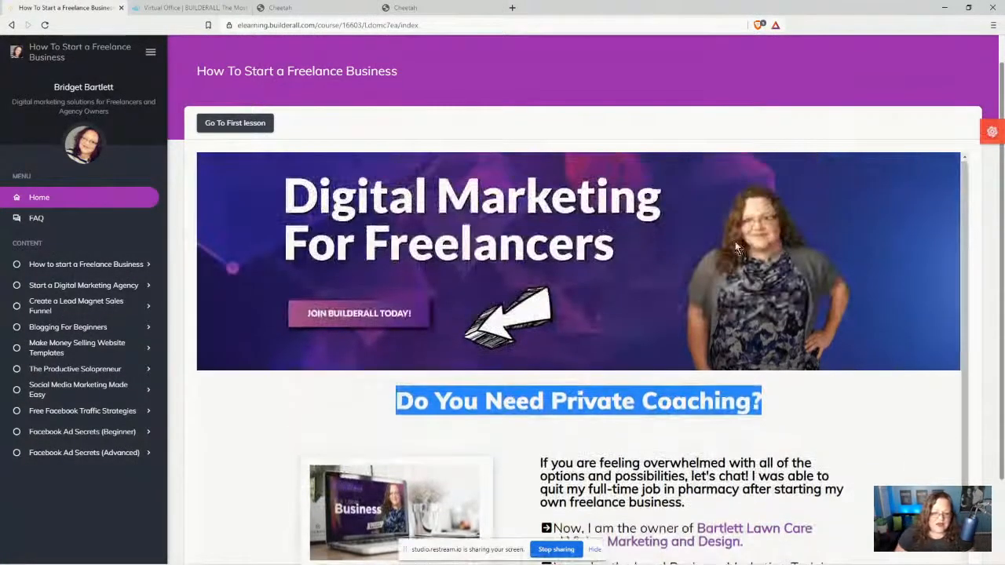
scroll(954, 417, down, 3)
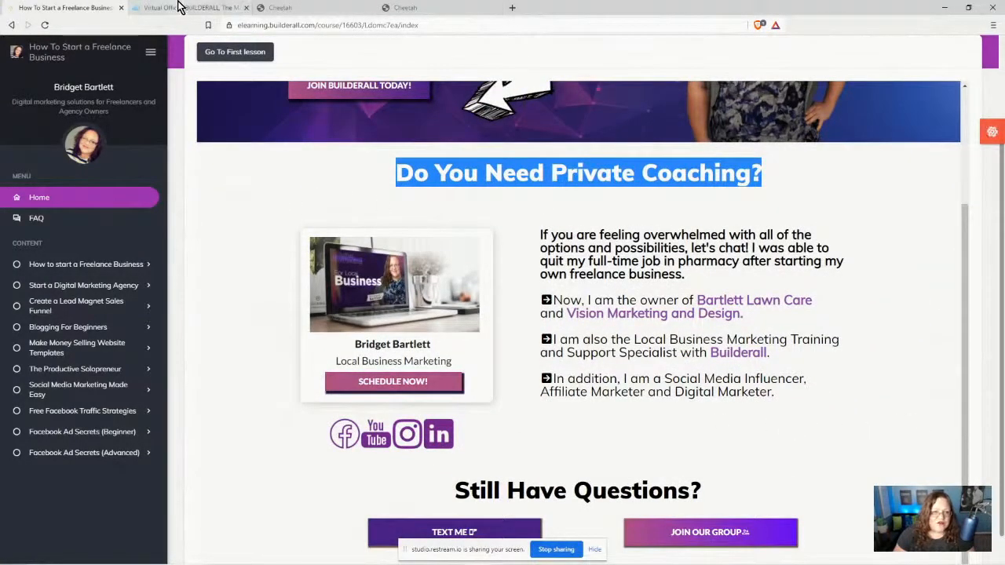
click(415, 8)
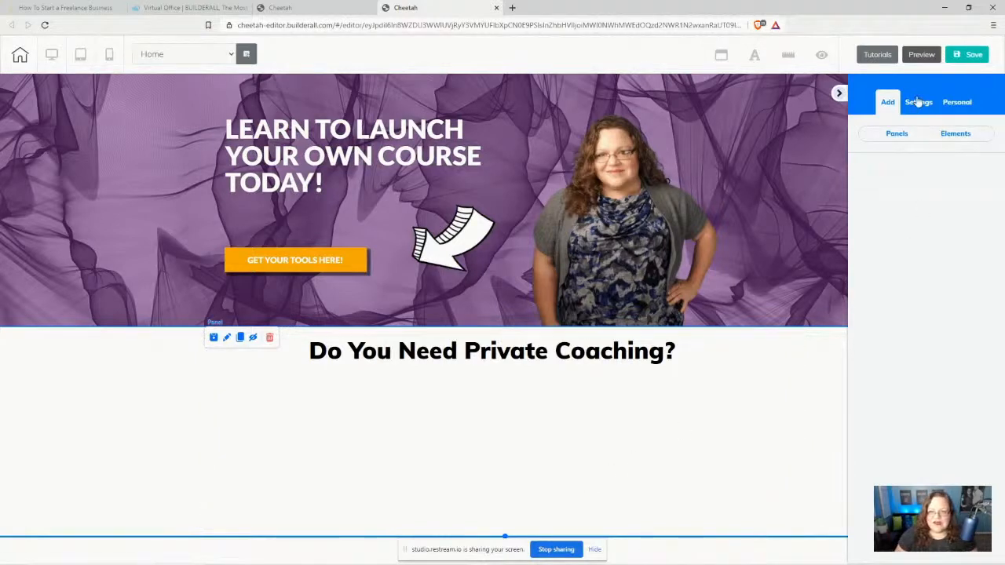
Step: Add a white shadowed box on the left below the private coaching heading and stretch it down almost to the panel's lower edge
click(957, 135)
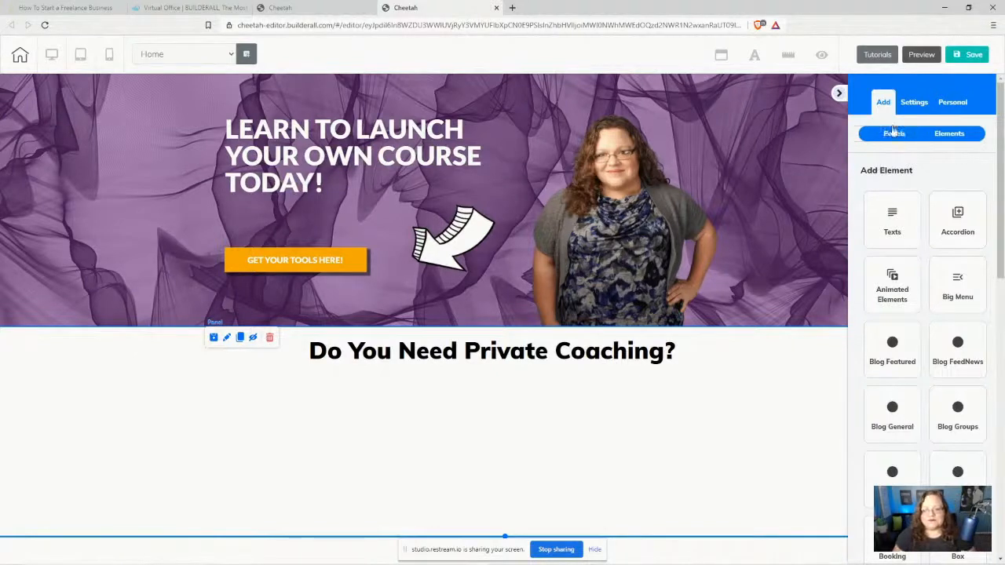
scroll(960, 349, down, 3)
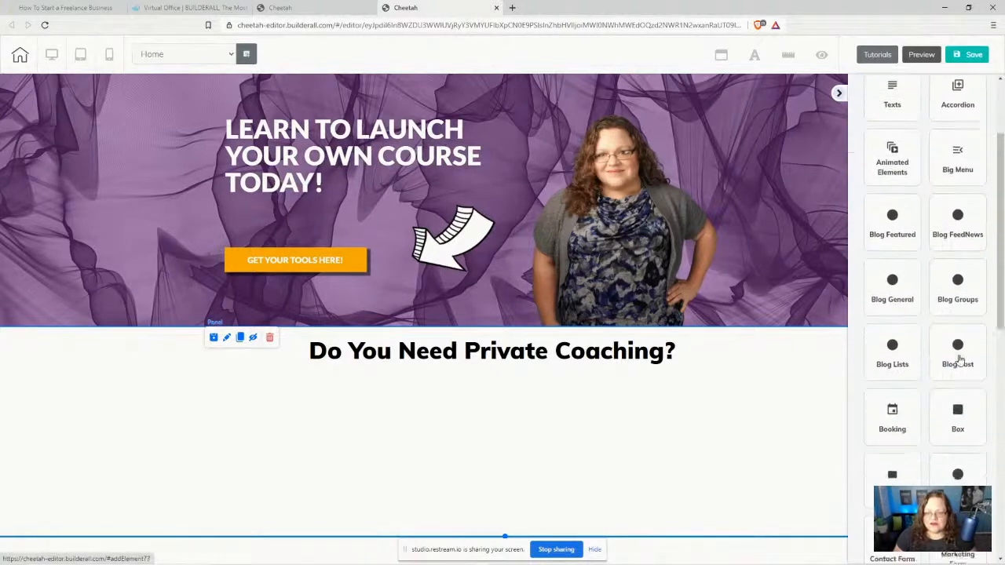
click(958, 287)
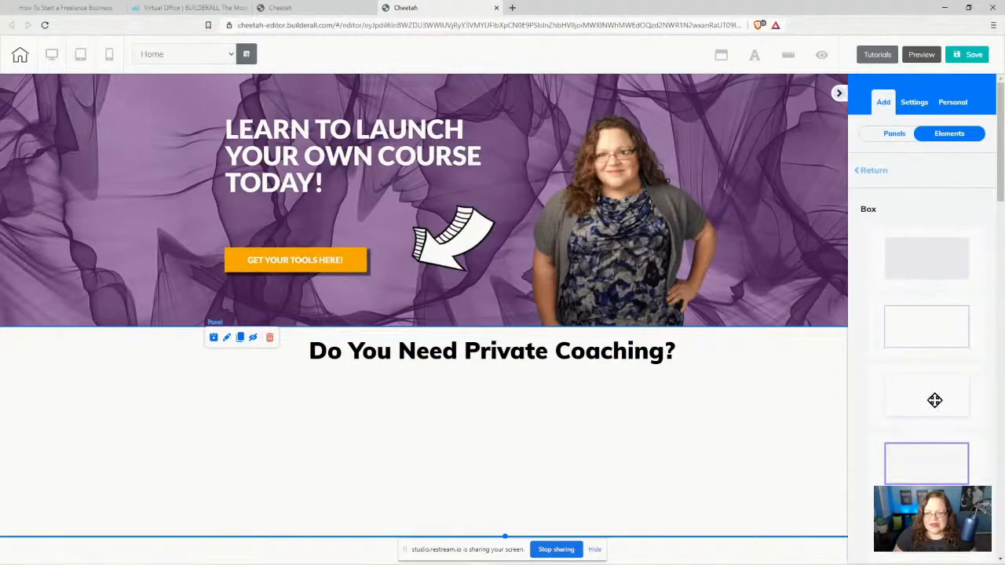
drag(936, 397, 279, 425)
drag(352, 425, 362, 417)
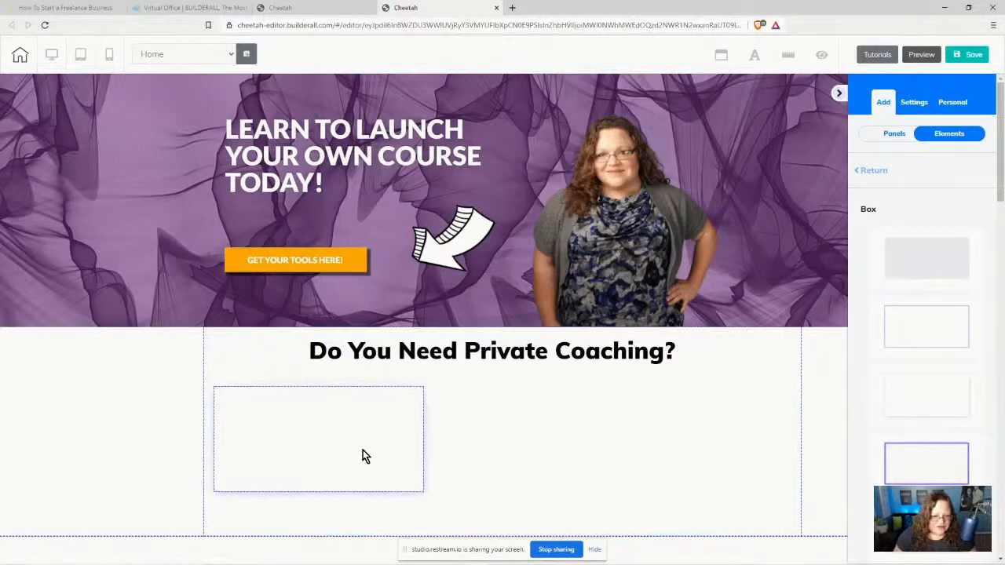
click(362, 456)
drag(424, 492, 417, 527)
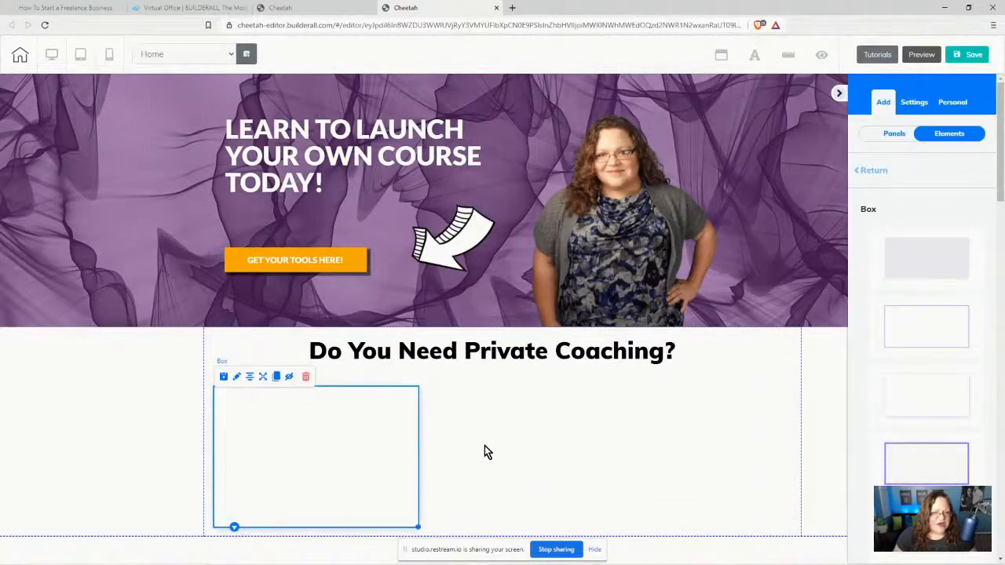
Step: Copy the full coaching description beside the profile card on the freelance course page and return to the Cheetah page editor
click(79, 7)
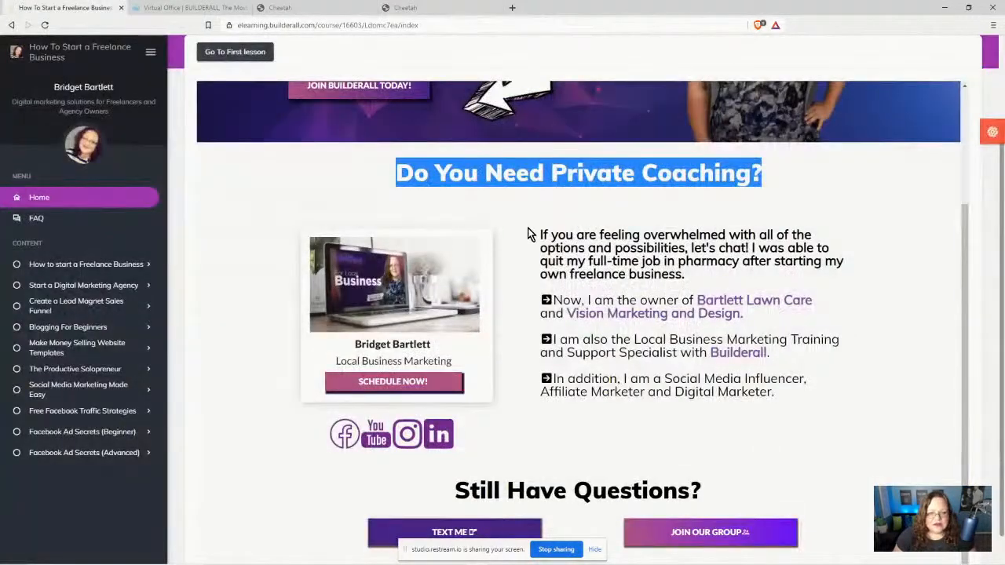
drag(527, 228, 712, 392)
drag(808, 397, 539, 228)
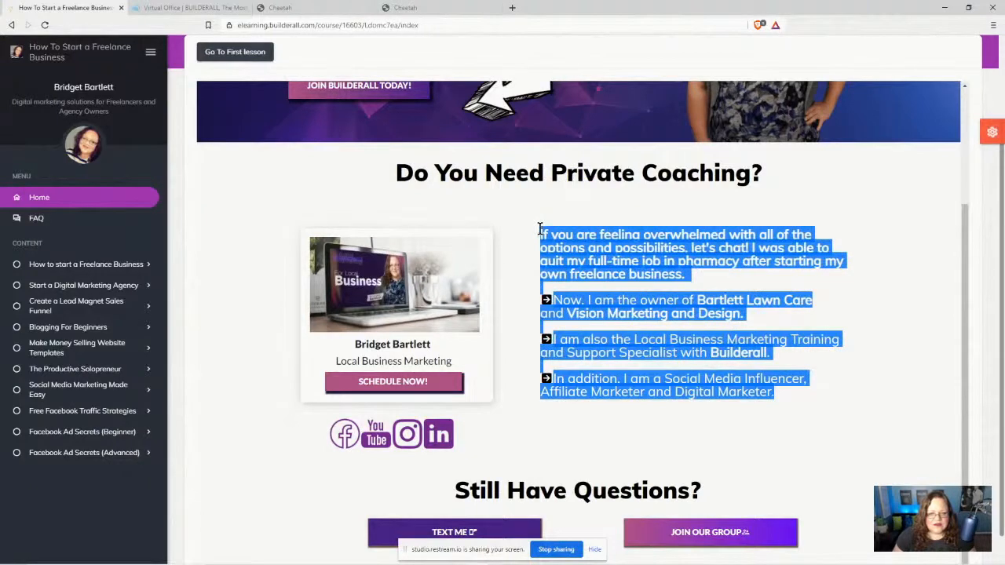
right_click(571, 246)
click(603, 257)
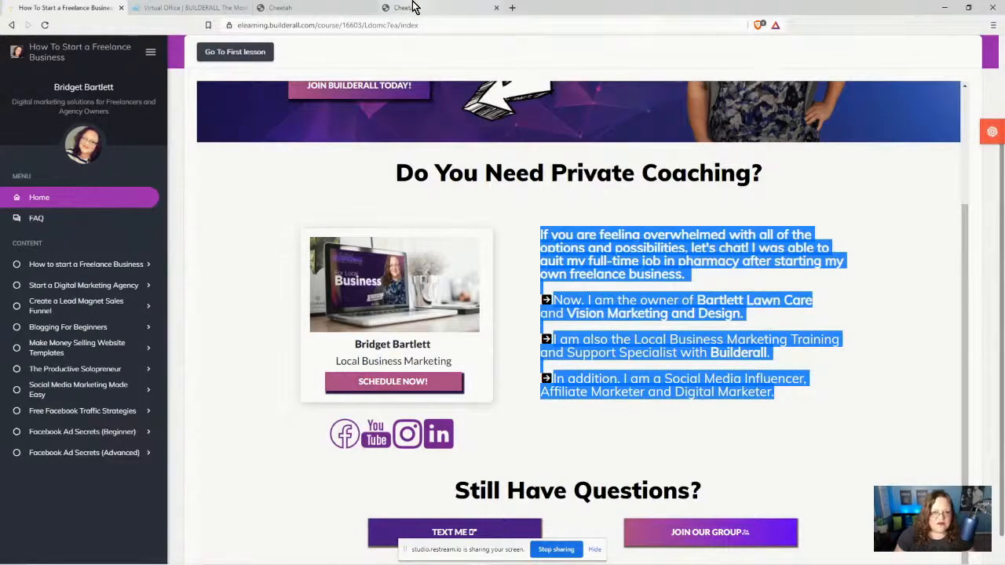
click(413, 7)
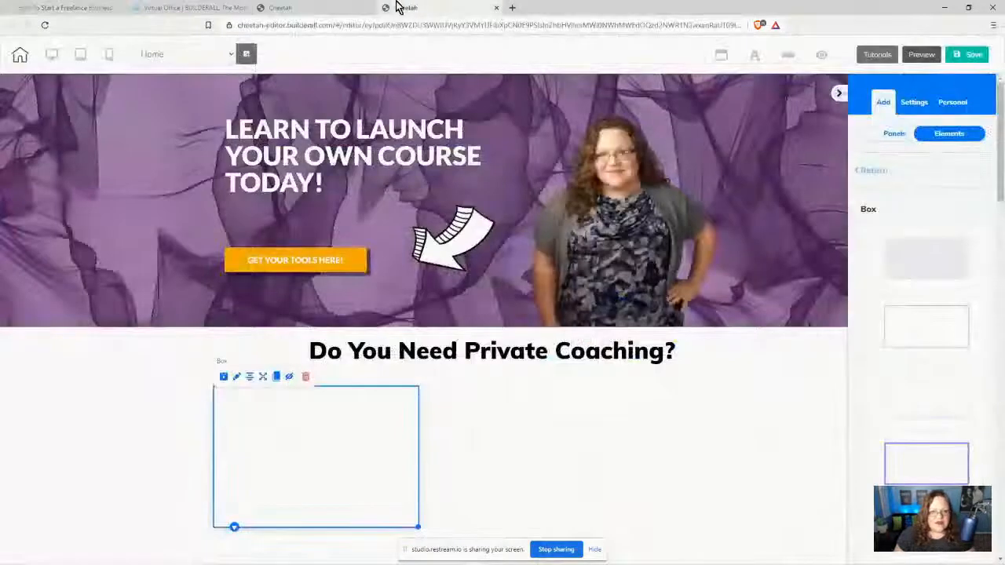
Step: Add a Title H3 text element to the right of the white box and open its text for editing
click(571, 471)
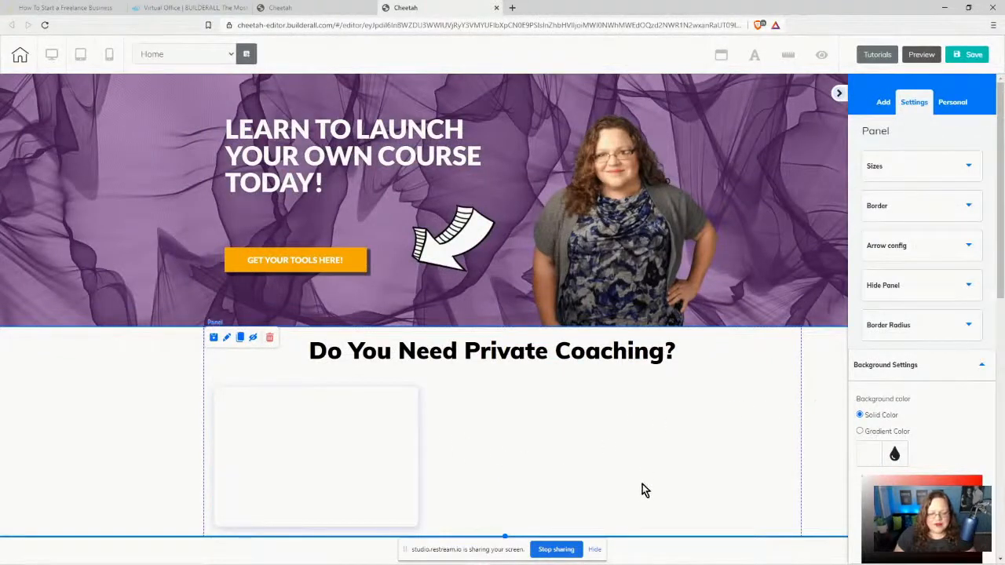
click(882, 105)
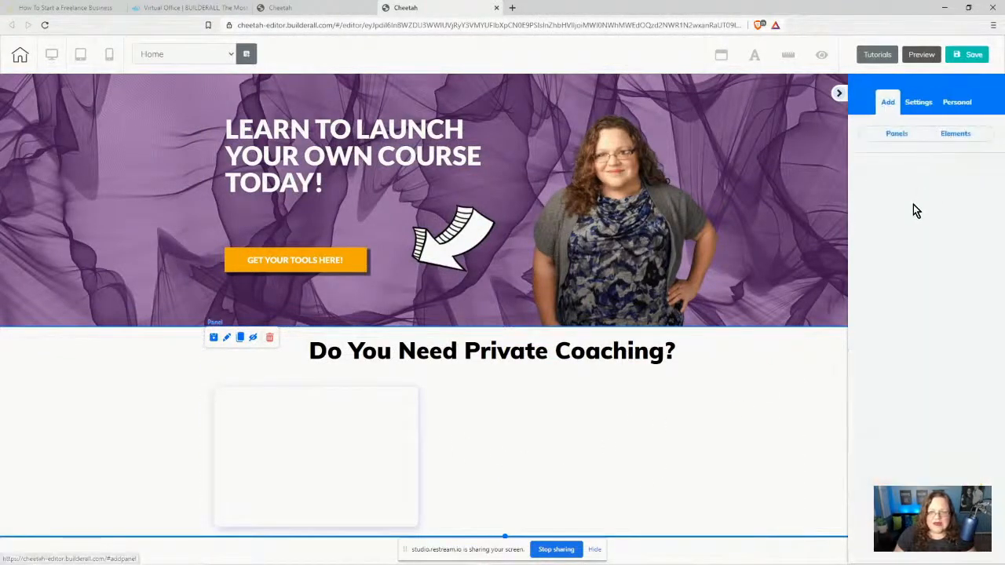
click(952, 135)
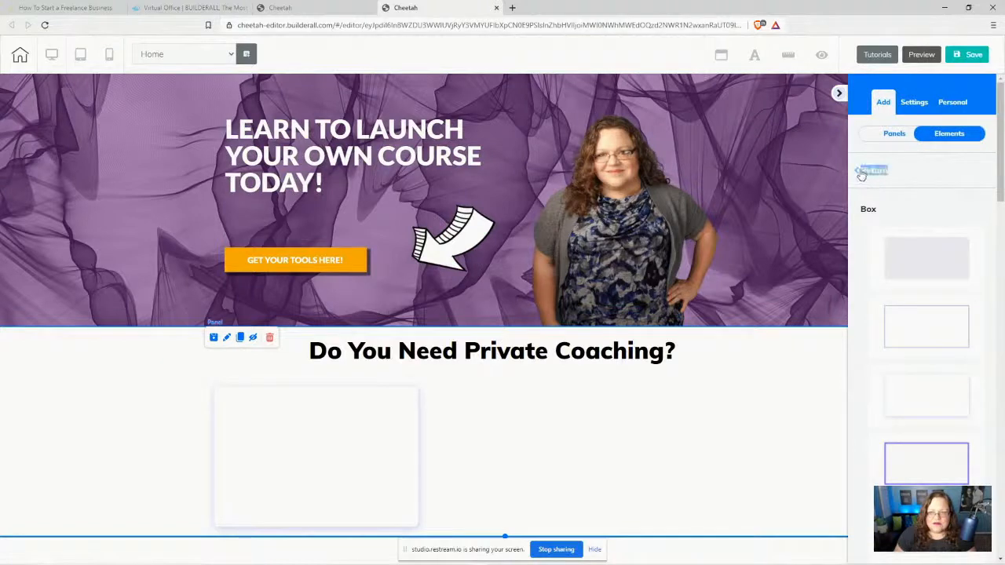
click(861, 173)
click(901, 219)
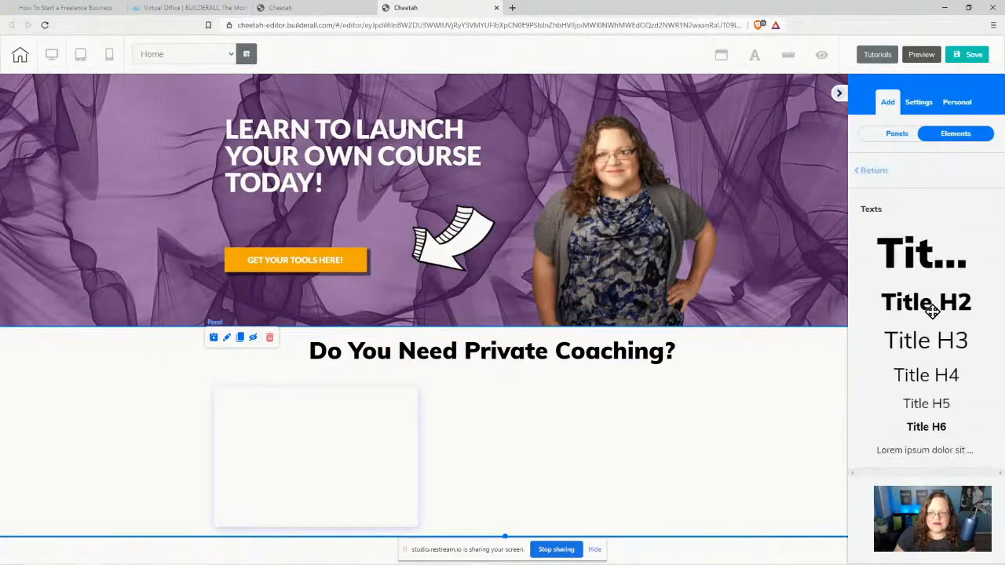
drag(935, 340, 644, 392)
click(500, 399)
click(498, 394)
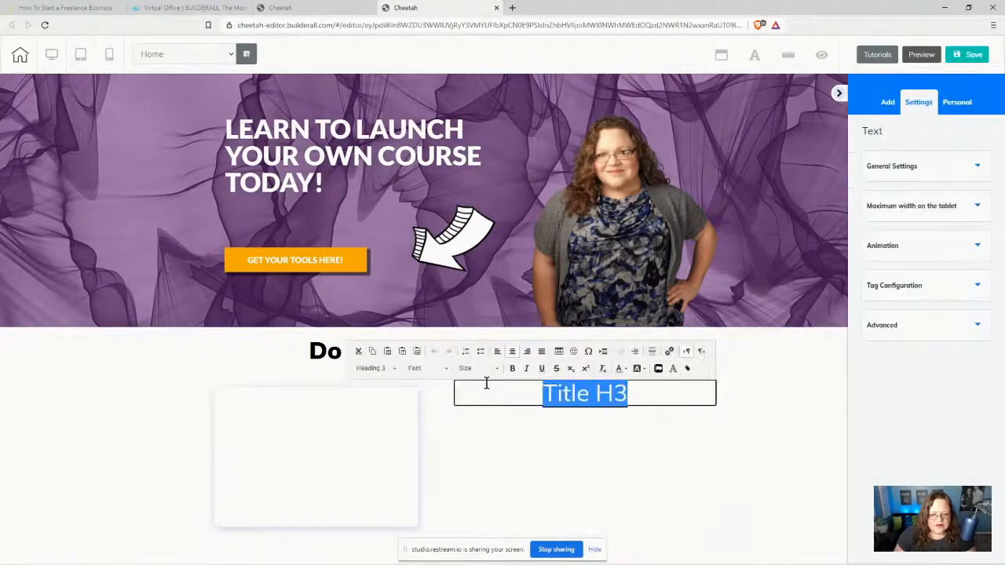
Step: Apply a neutral style and the Lato font to the Title H3 placeholder text
click(383, 366)
scroll(388, 432, down, 3)
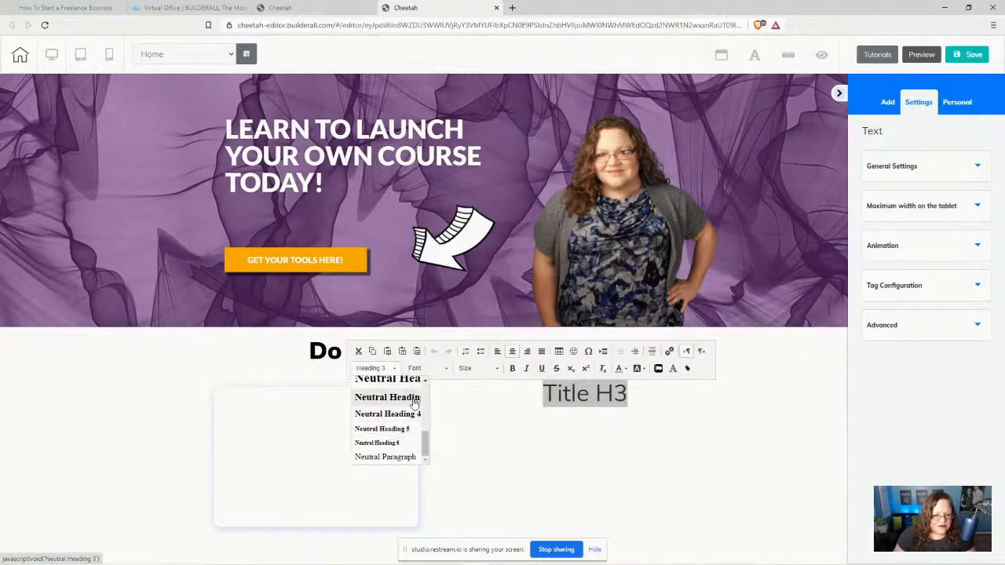
click(391, 397)
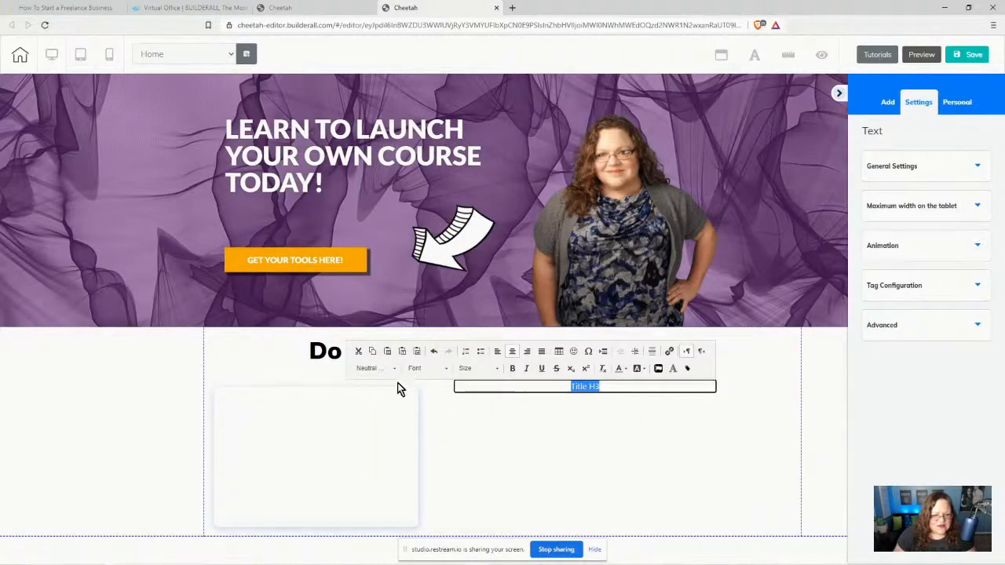
click(432, 367)
scroll(449, 432, down, 10)
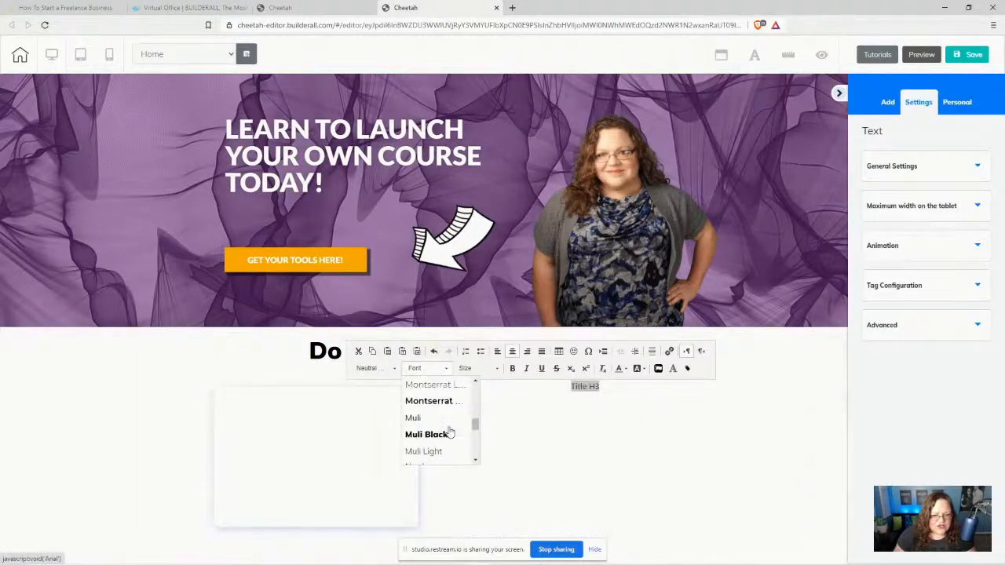
scroll(444, 420, up, 1)
scroll(441, 424, up, 3)
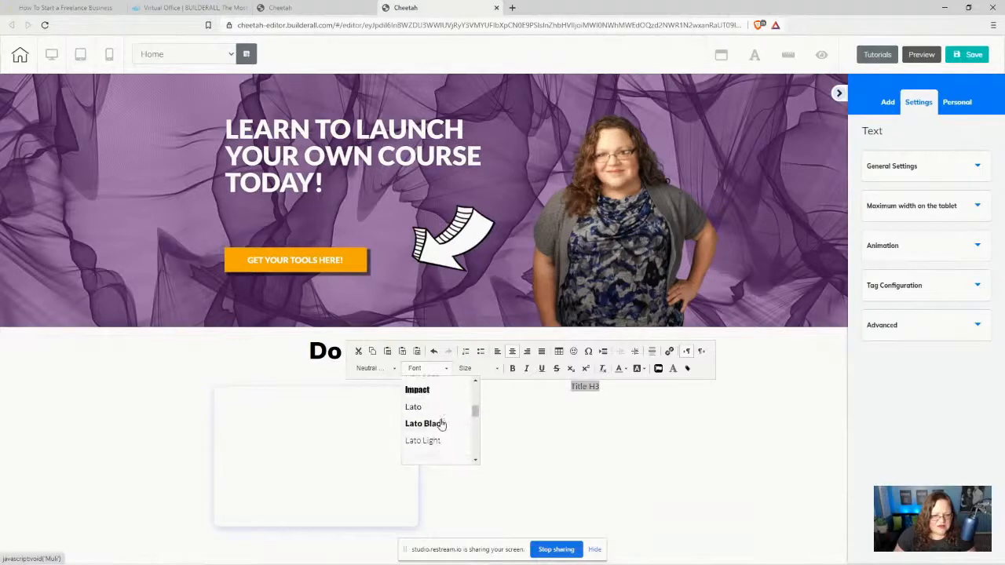
click(438, 406)
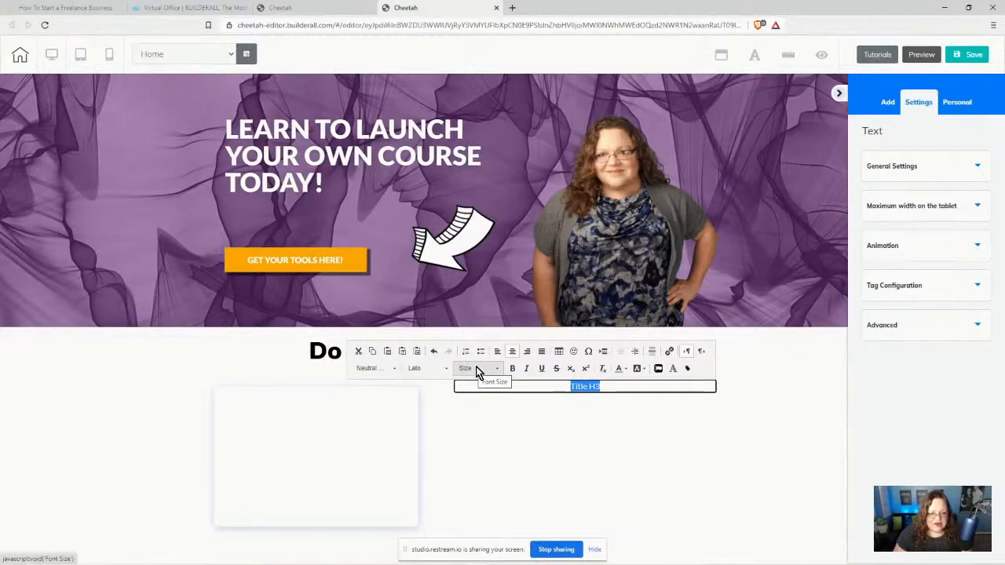
Step: Set the placeholder's font size to 18 and replace its text with the copied private coaching description
click(476, 369)
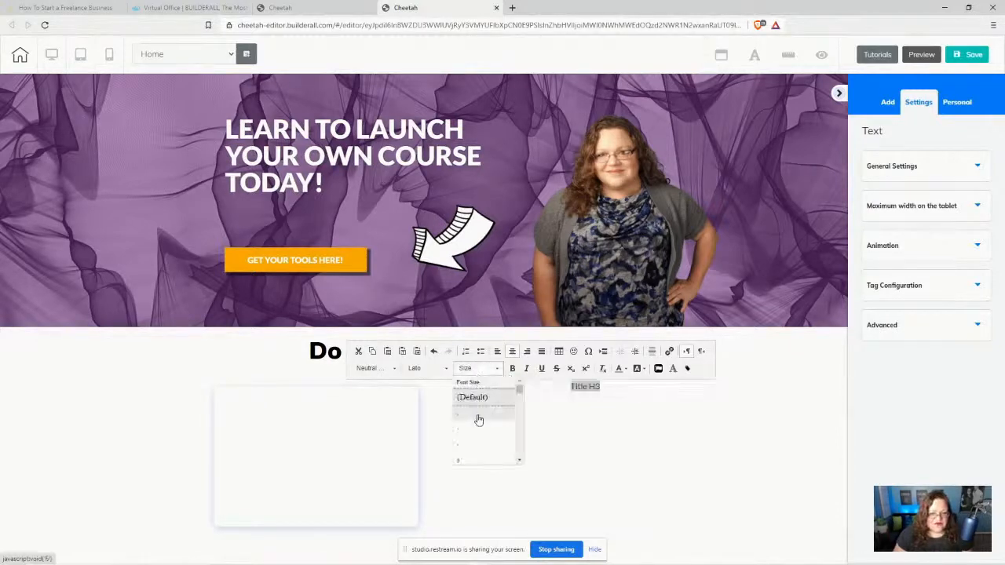
scroll(477, 420, down, 3)
scroll(478, 425, down, 2)
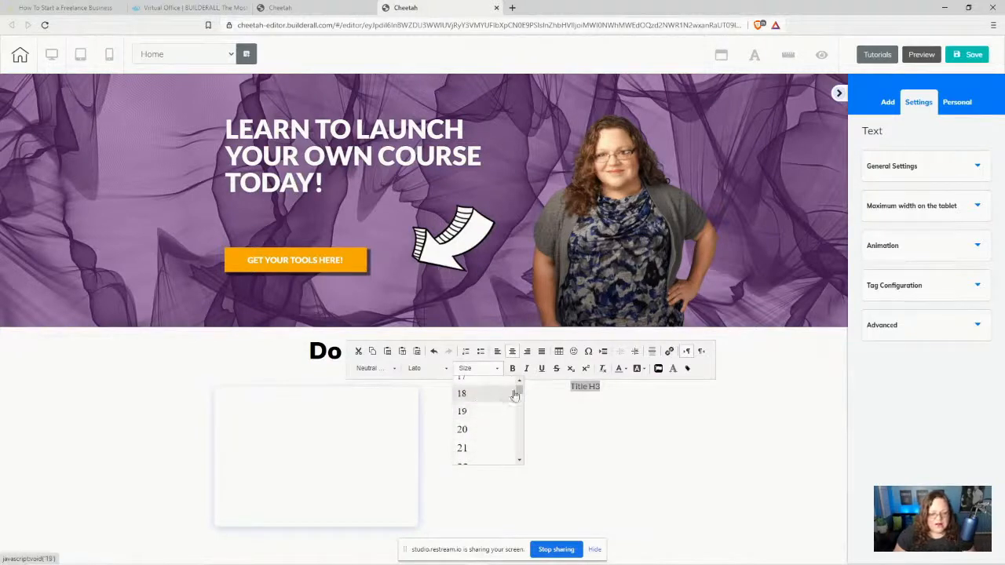
scroll(485, 412, up, 2)
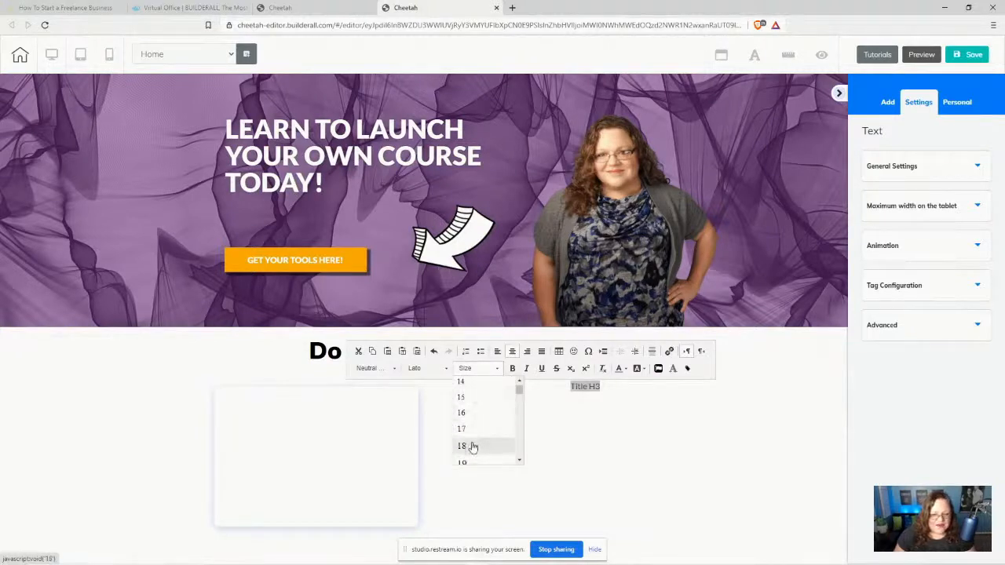
click(472, 444)
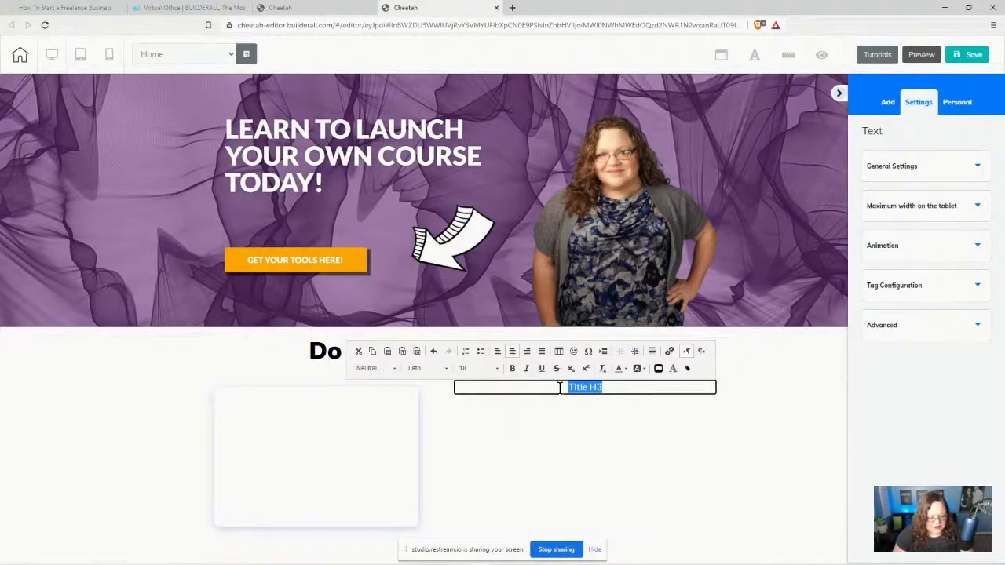
text(If you are feeling overwhelmed with all of the options and possibilities, let's chat! I was able to quit my full-time job in pharmacy after starting my own freelance business.  Now, I am the owner of Bartlett Lawn Care and Vision Marketing and Design.  I am also the Local Business Marketing Training and Support Specialist with Builderall.  In addition, I am a Social Media Influencer, Affiliate Marketer and Digital Marketer.)
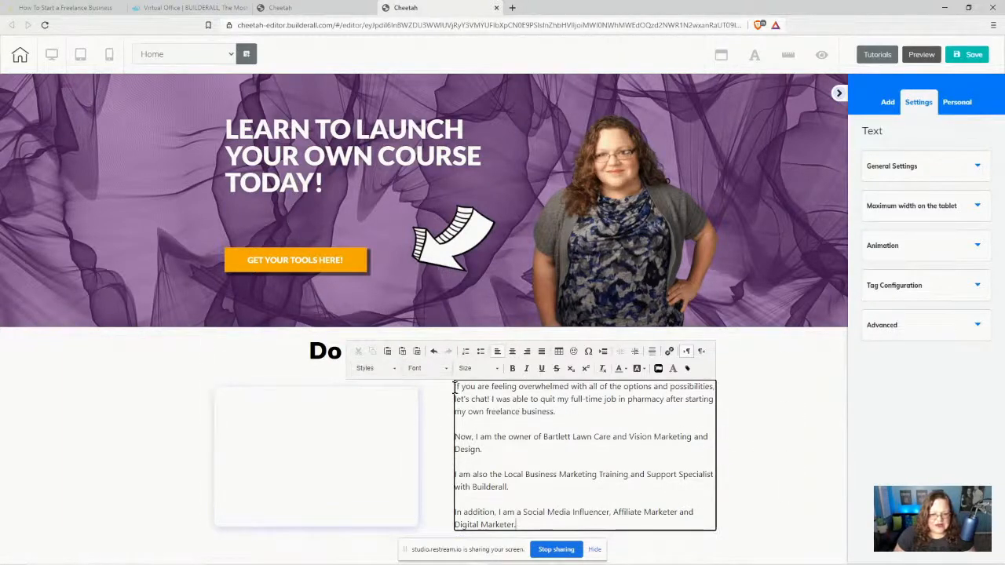
Step: Move the private coaching description slightly up and farther away from the empty white box
drag(455, 386, 617, 524)
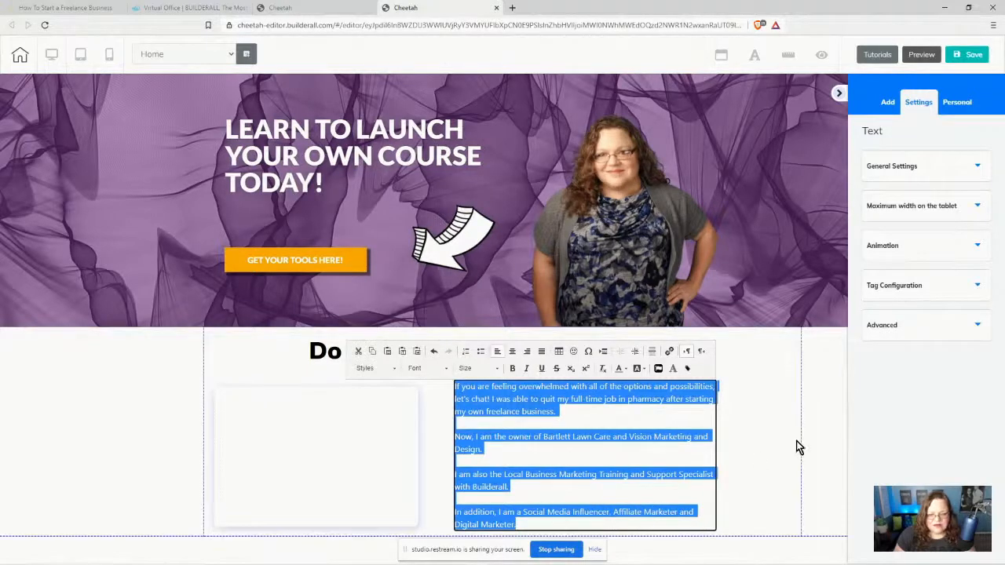
click(588, 455)
mouse_move(589, 455)
mouse_down()
mouse_move(585, 441)
mouse_move(601, 446)
mouse_up()
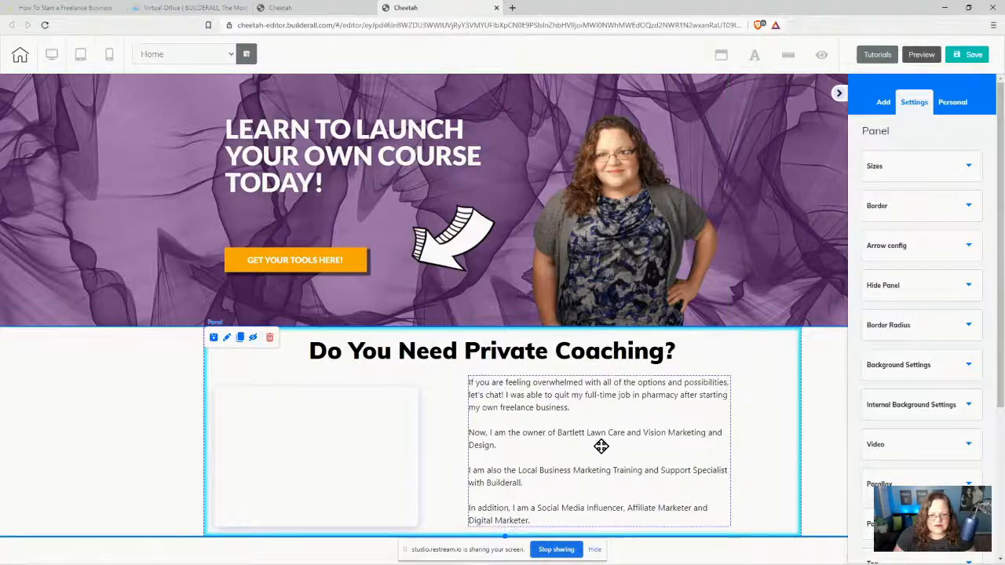
Step: Check the coaching section's layout on the freelance course page and make the Cheetah page's private coaching panel slightly taller
click(180, 7)
click(67, 7)
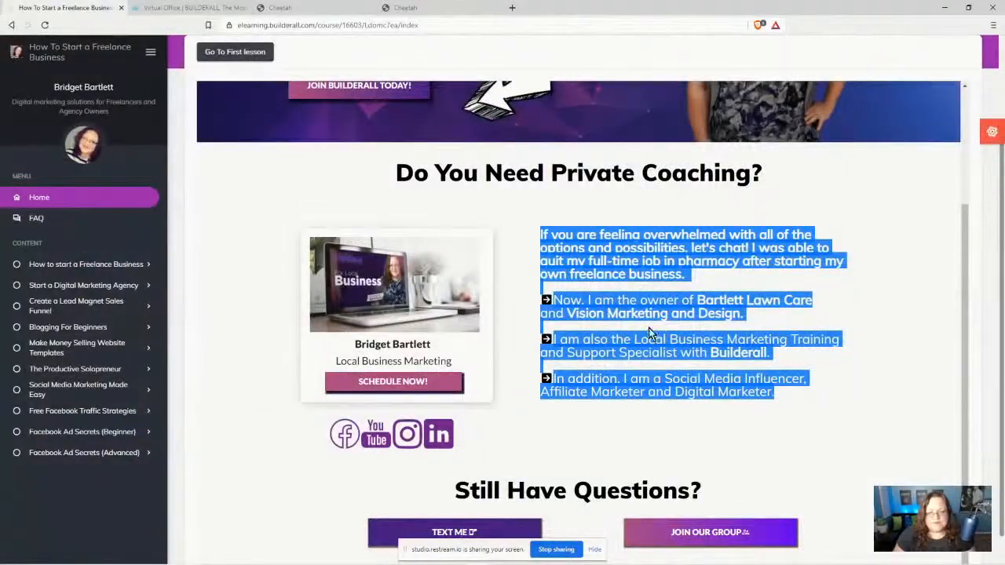
click(302, 7)
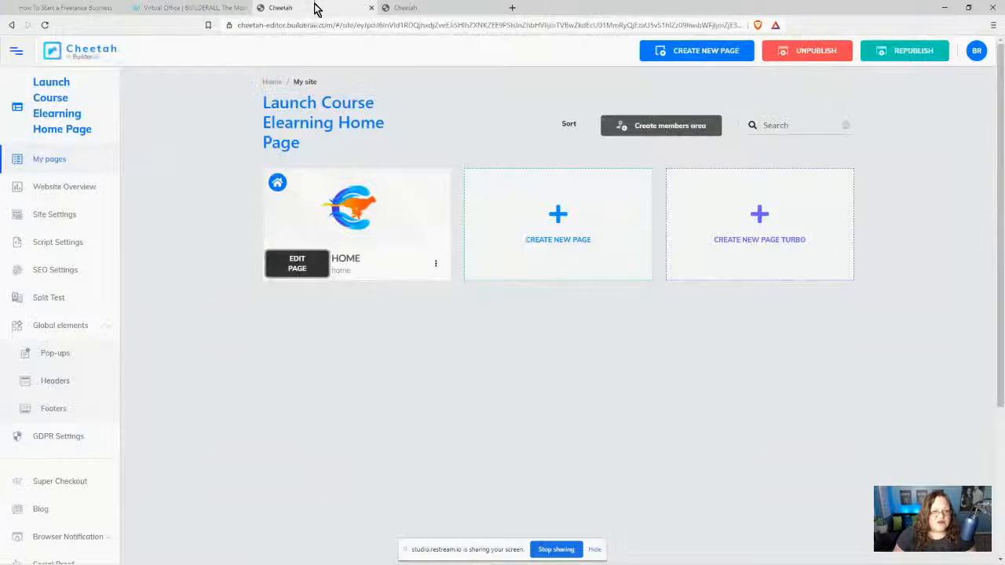
click(487, 7)
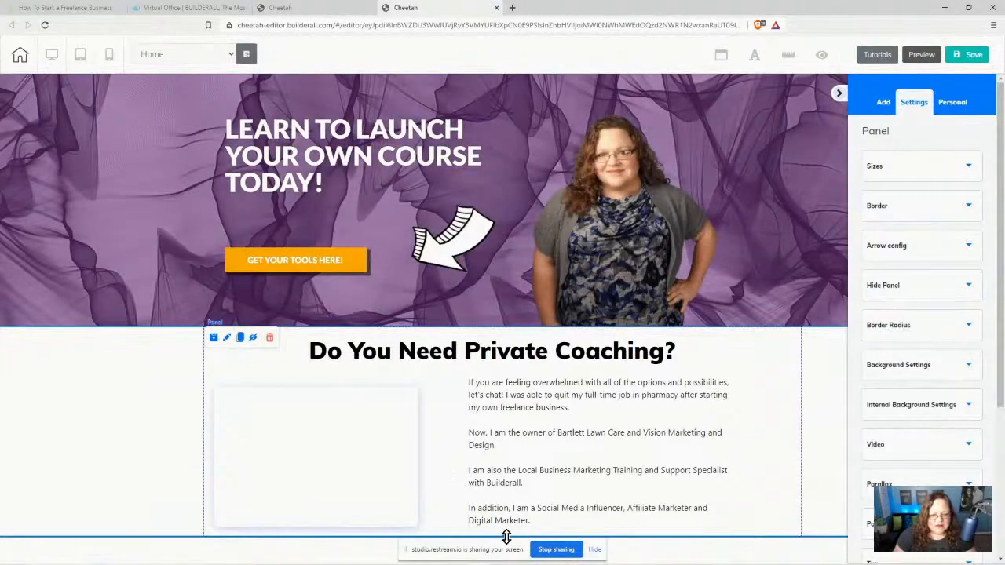
drag(504, 536, 506, 551)
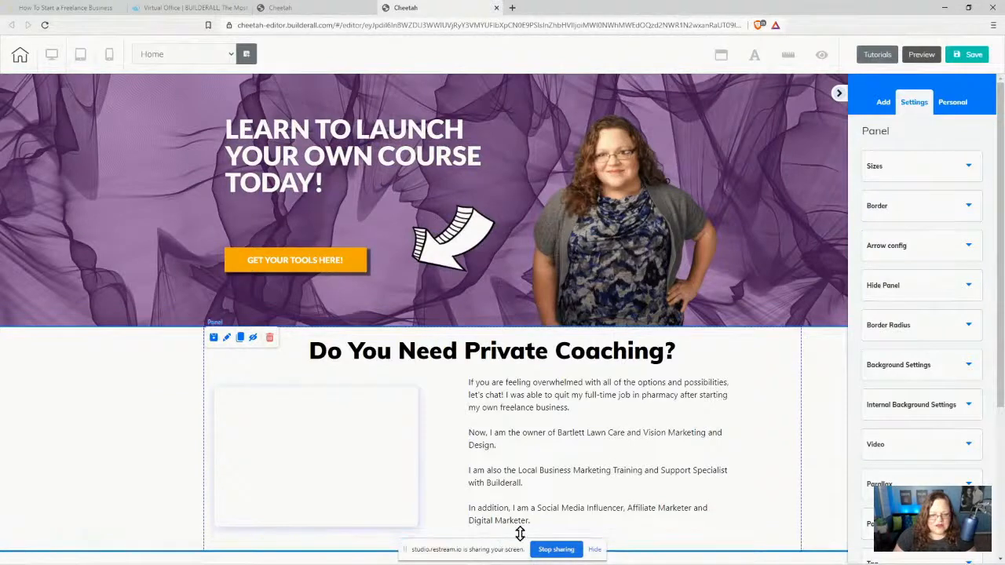
double_click(608, 416)
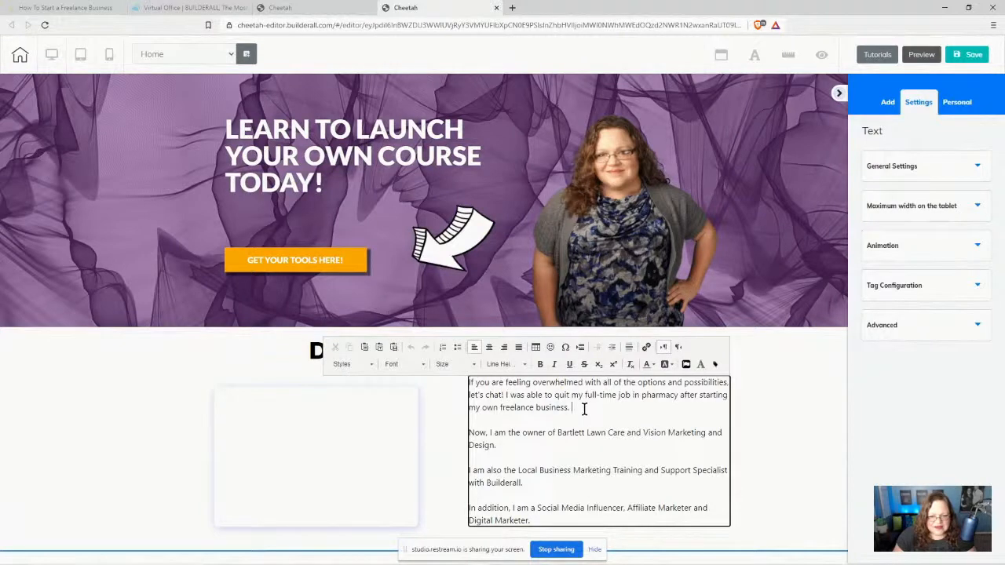
key(Delete)
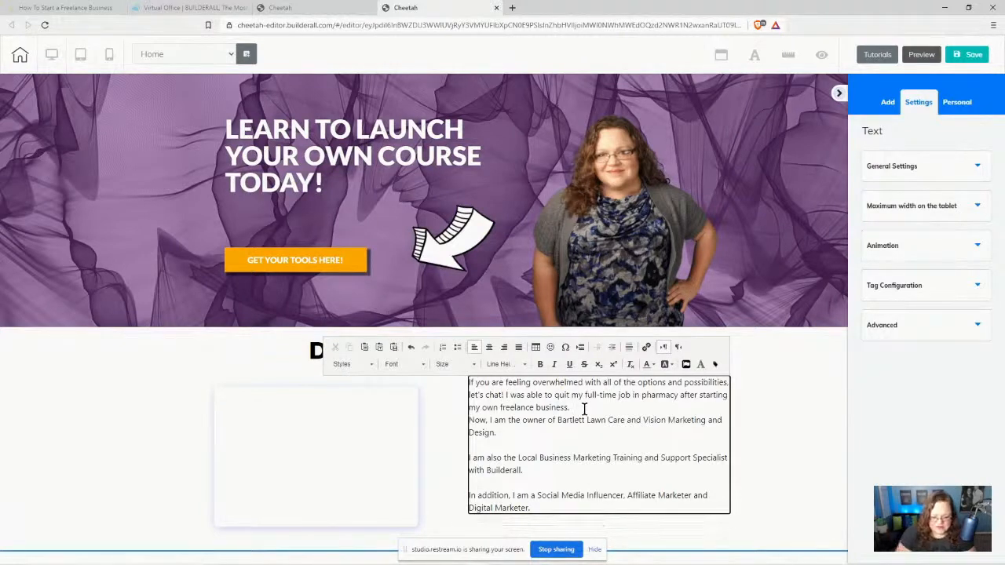
key(Return)
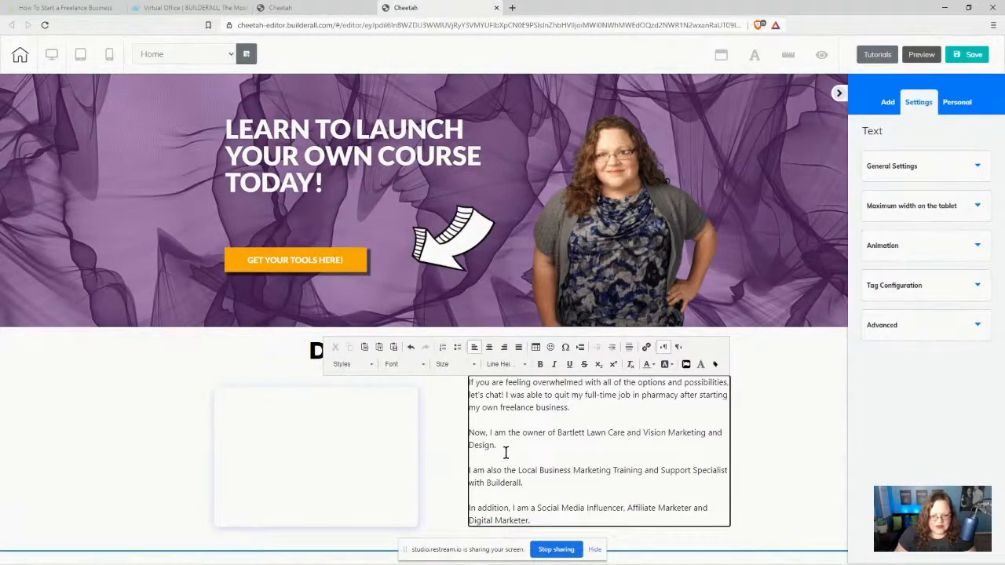
Step: Check the description's arrow bullets on the freelance course page, and open the icon library at the start of the "Now, I am the owner" paragraph
click(35, 7)
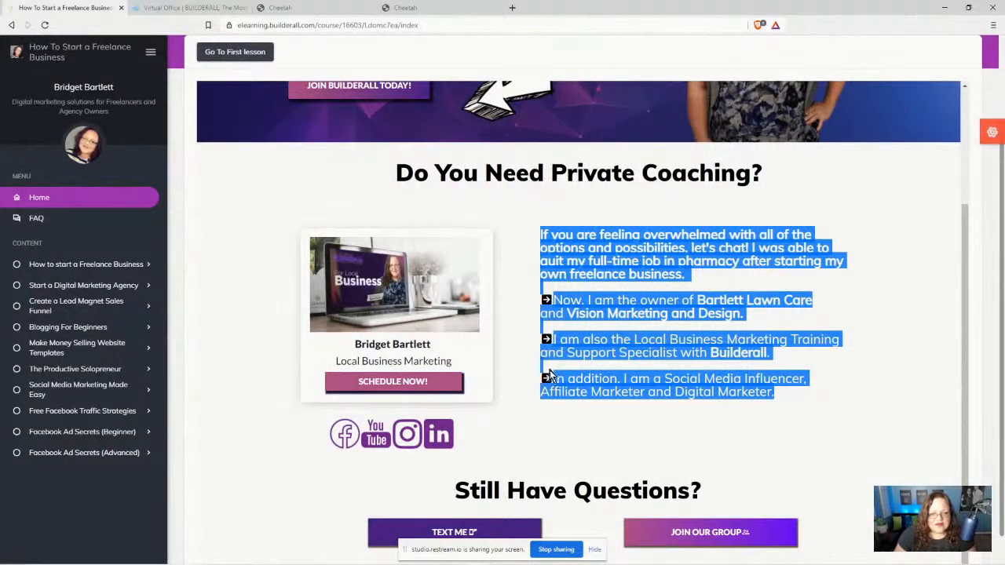
click(452, 7)
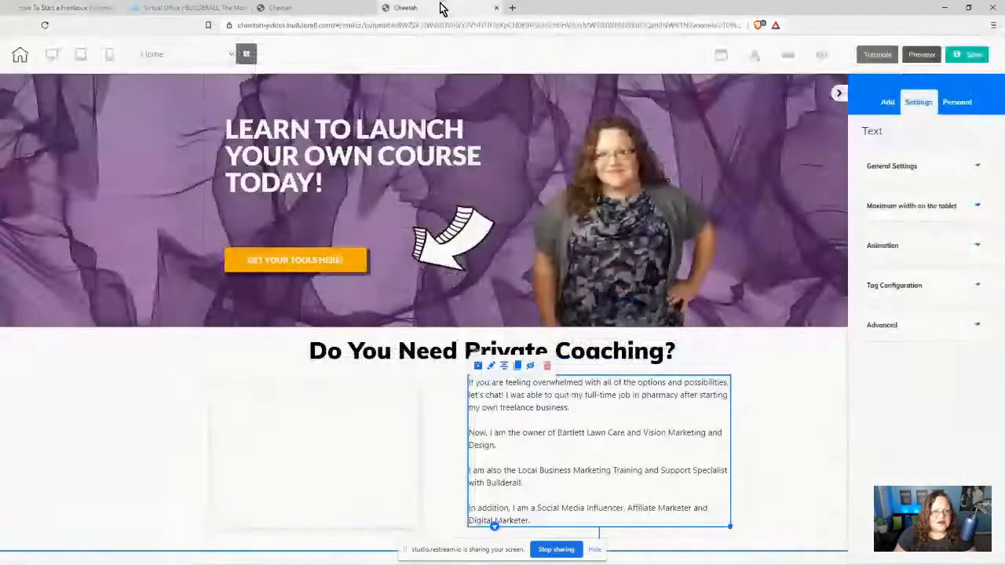
click(470, 431)
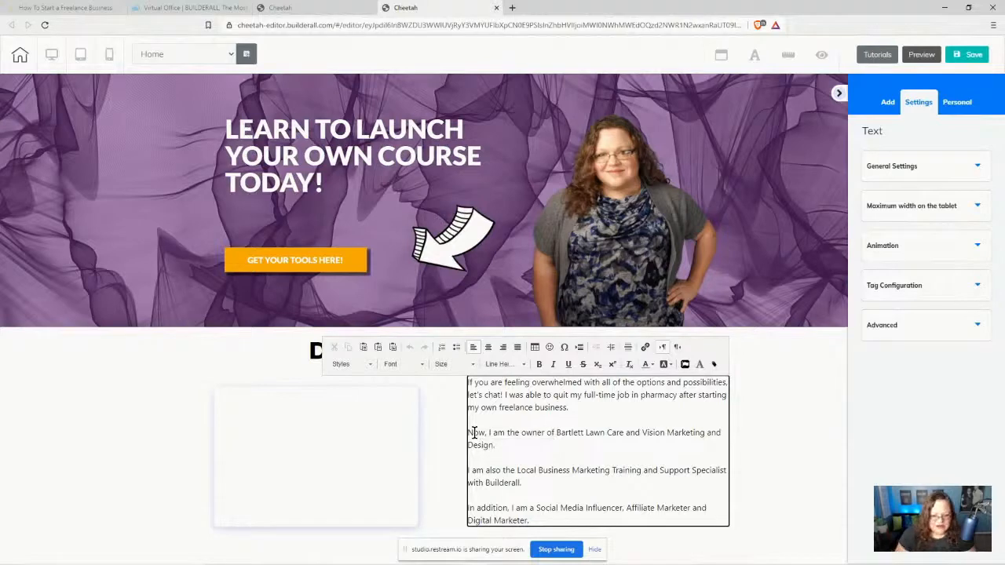
click(685, 366)
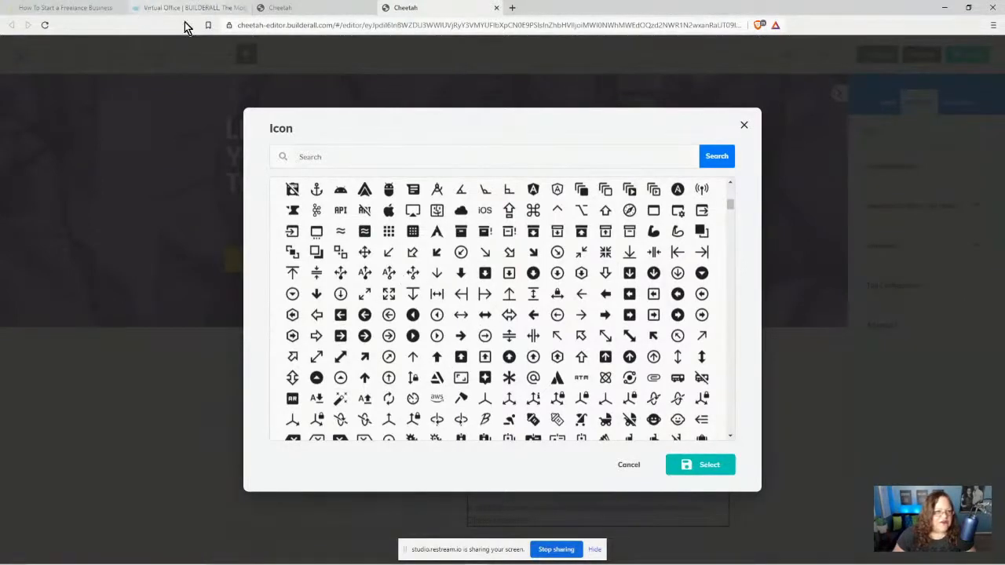
Step: Insert the square right-arrow icon before each paragraph starting "Now", "I am also" and "In addition", matching the reference course page
click(79, 7)
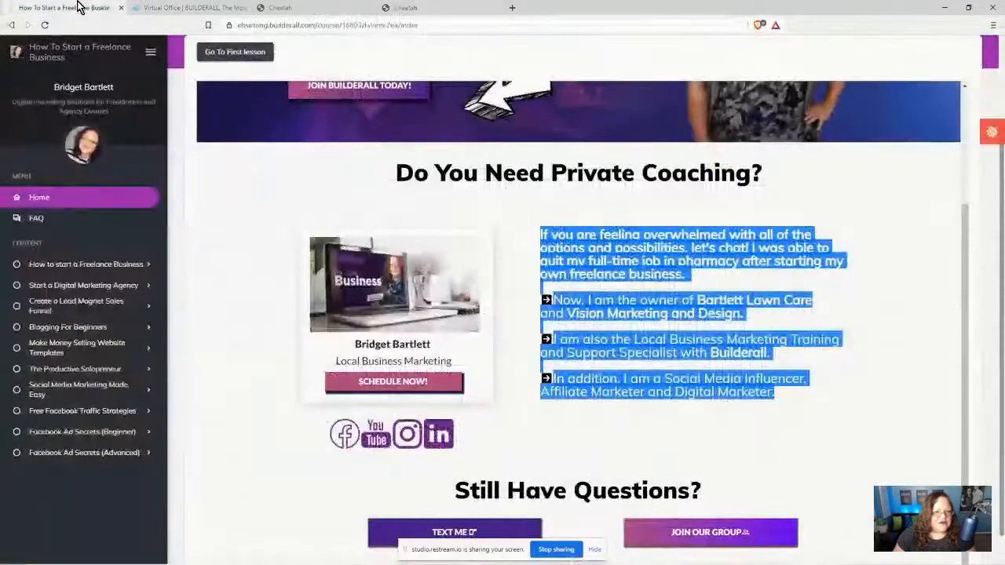
click(443, 7)
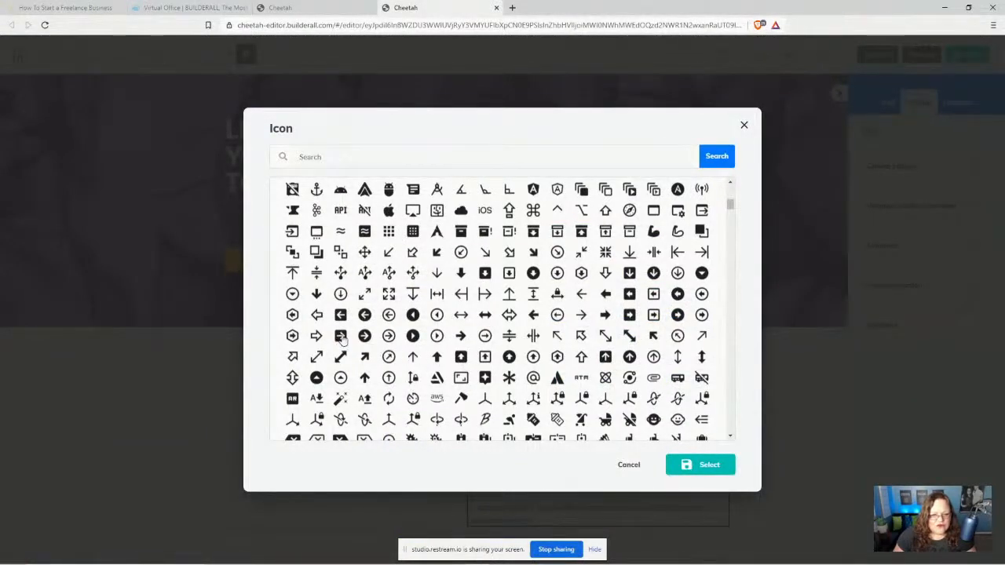
click(340, 336)
click(700, 465)
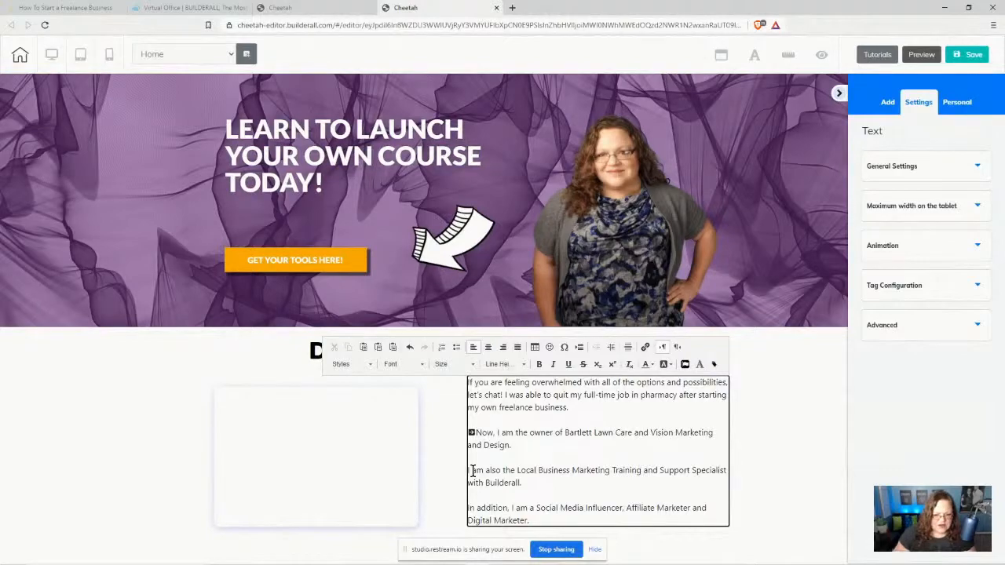
click(684, 364)
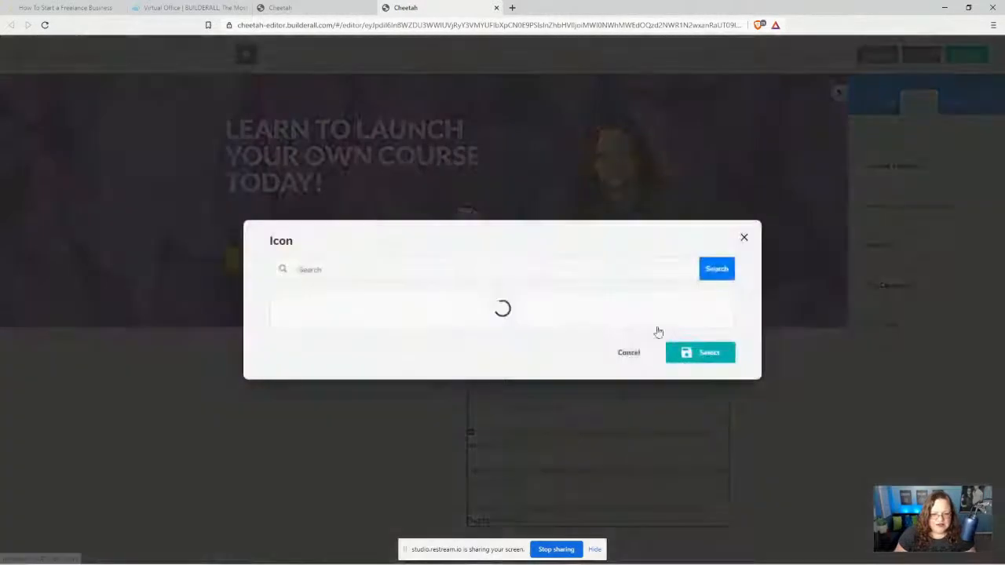
click(709, 471)
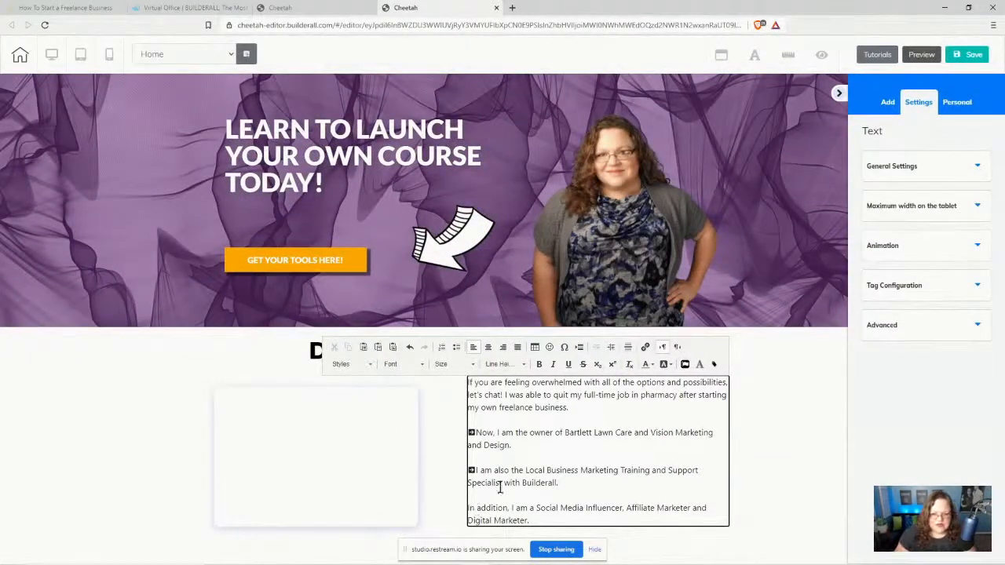
click(685, 364)
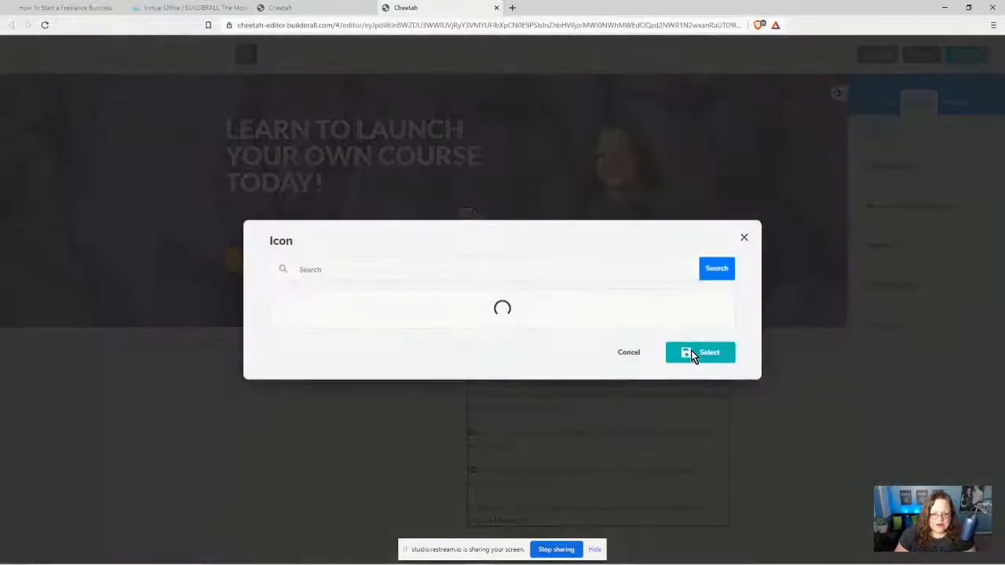
click(723, 466)
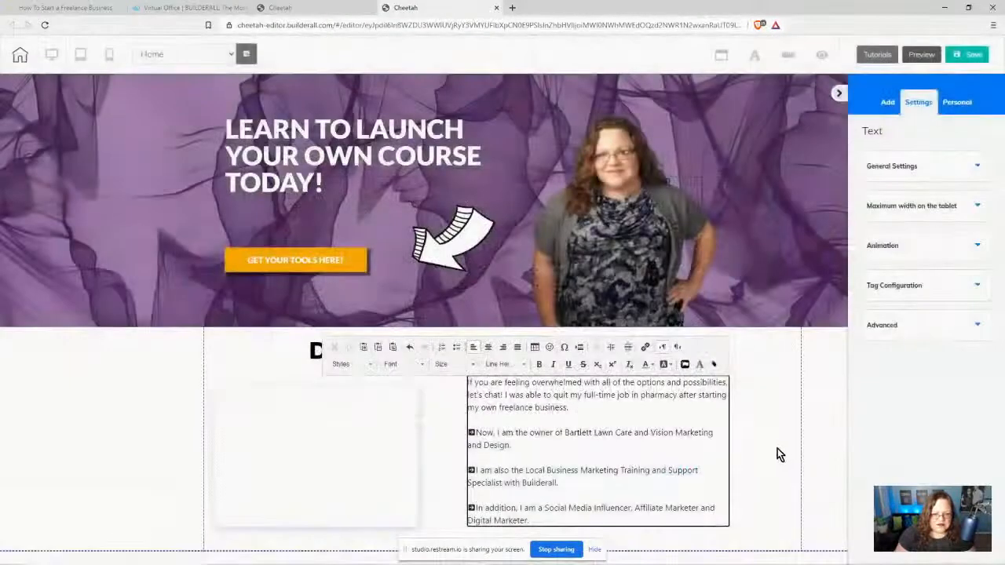
Step: Nudge the coaching text block and the empty shadowed box slightly to the right beneath the "Do You Need Private Coaching?" heading
click(635, 454)
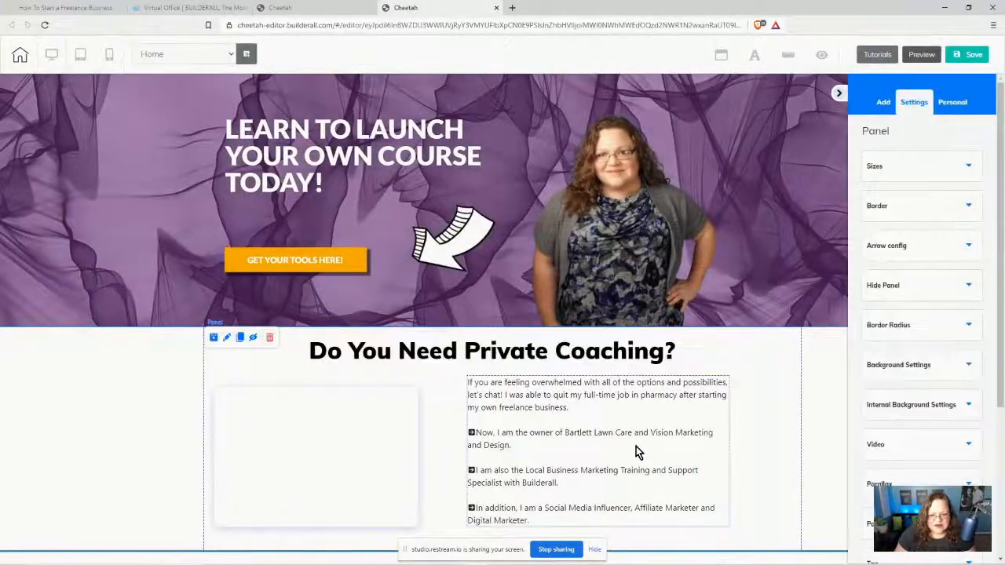
drag(636, 446, 639, 445)
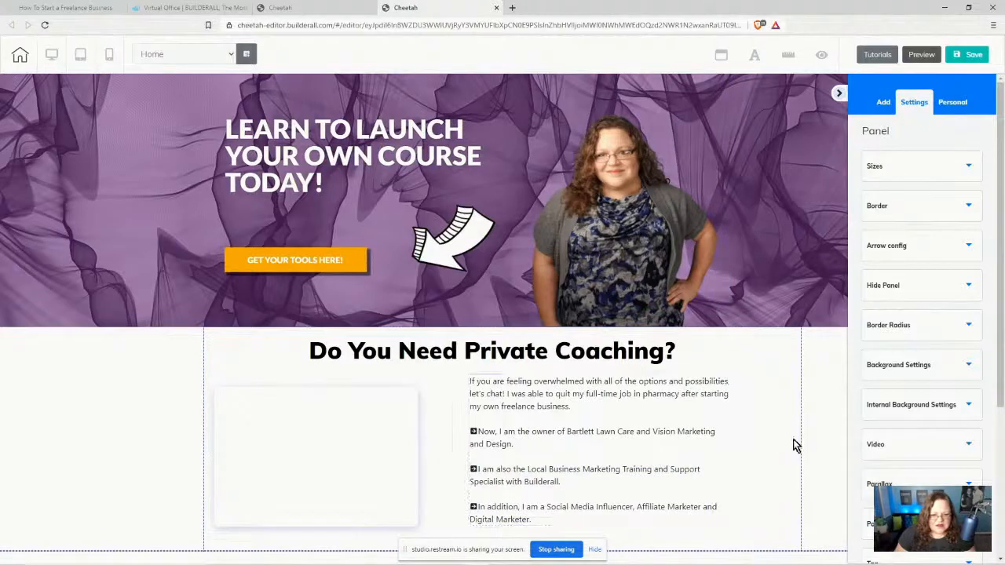
drag(330, 431, 335, 431)
Step: Add a horizontal image element inside the empty shadowed box beside the coaching text
click(886, 102)
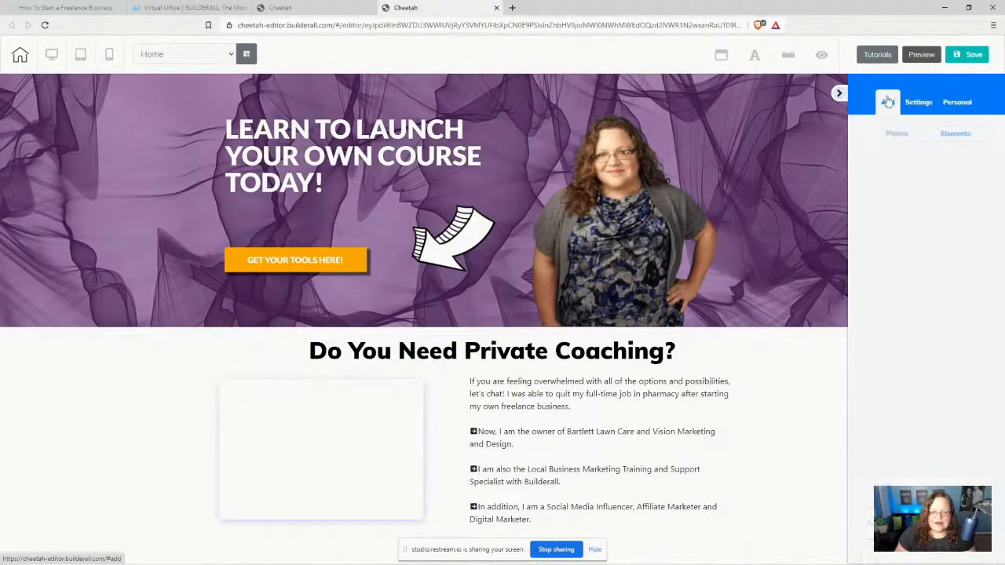
click(947, 133)
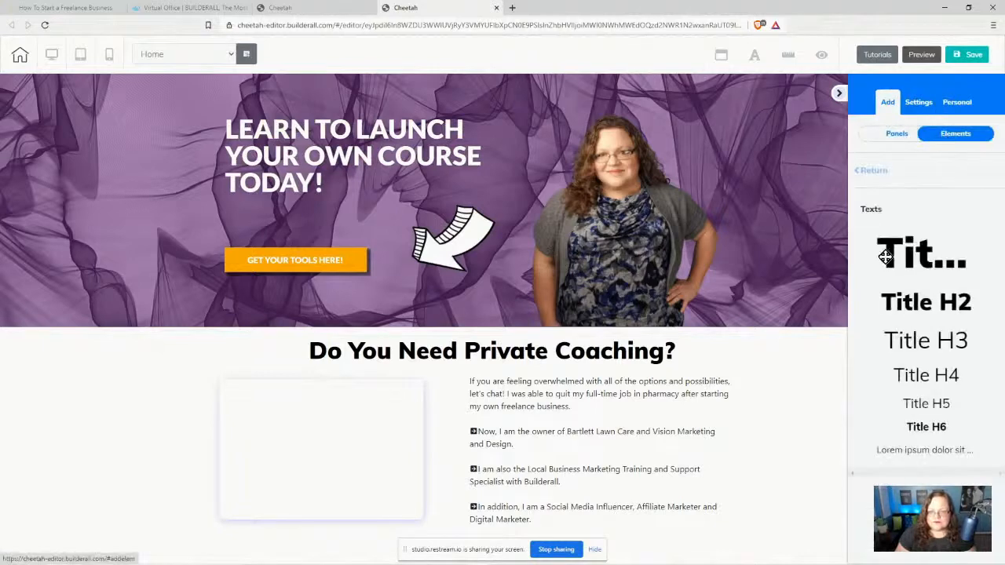
click(878, 175)
scroll(961, 347, down, 5)
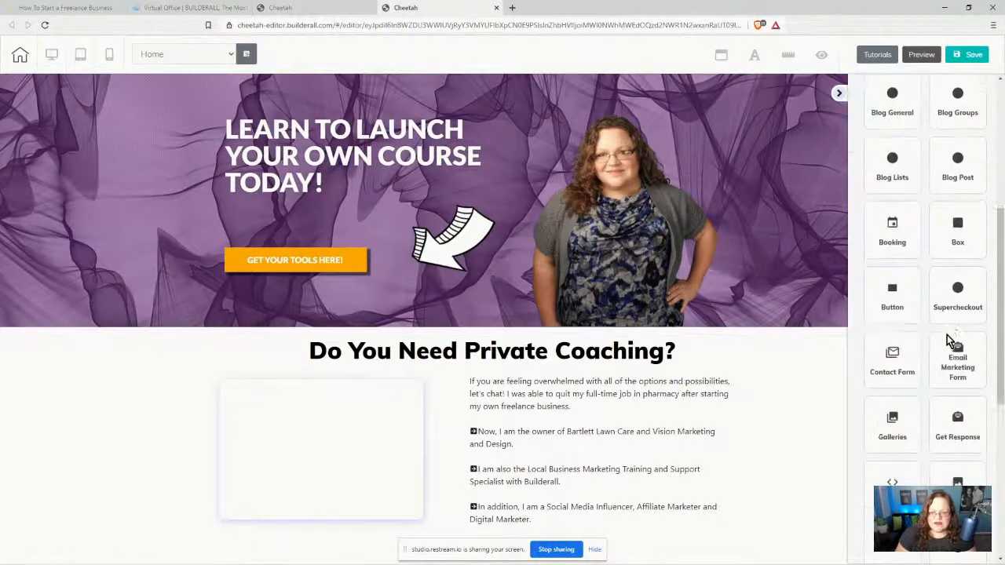
scroll(950, 277, up, 1)
scroll(953, 271, down, 2)
scroll(955, 267, down, 2)
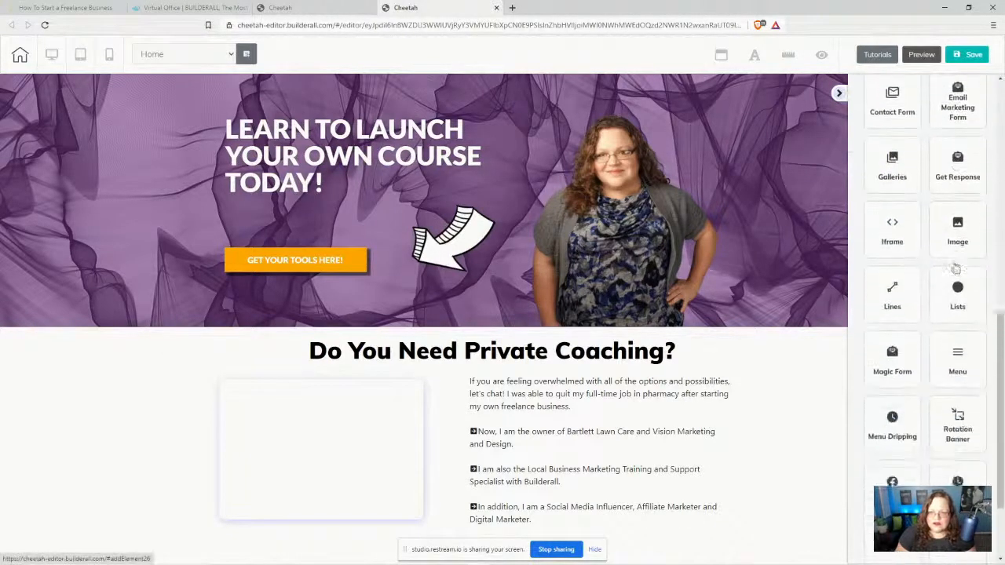
scroll(955, 267, up, 2)
scroll(959, 341, down, 2)
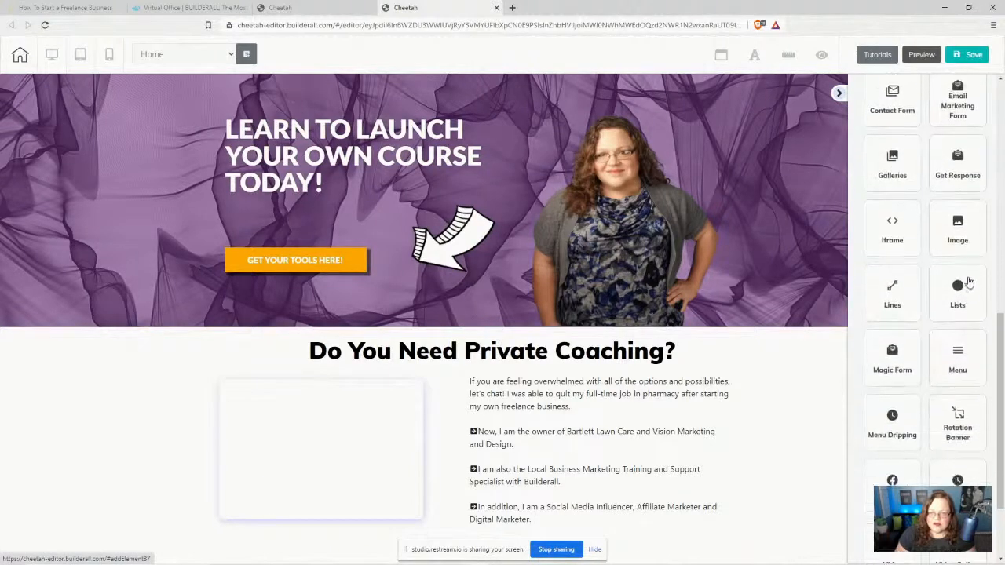
click(961, 239)
drag(946, 317, 298, 432)
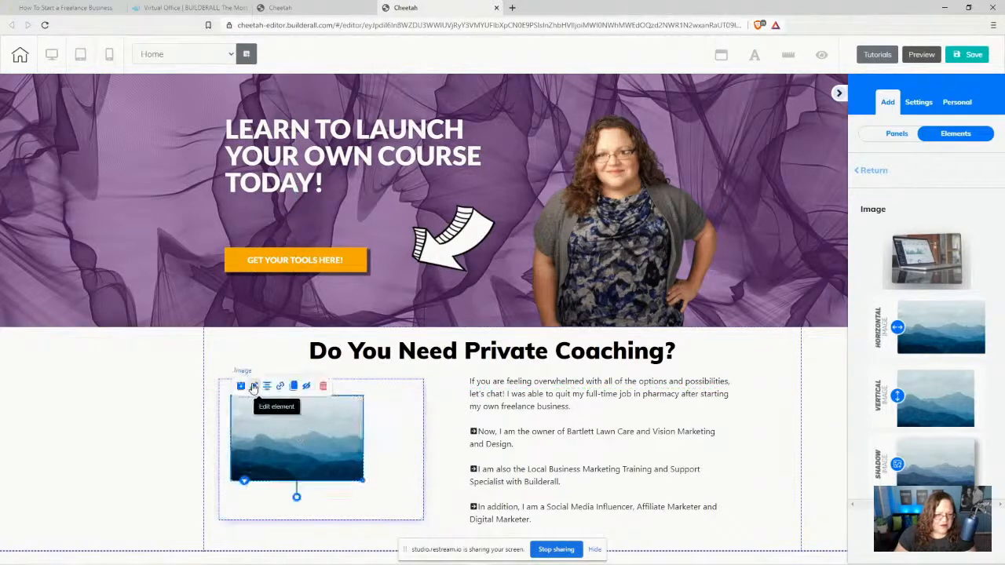
Step: Replace the placeholder picture with the "bb" laptop image from the user files
click(254, 386)
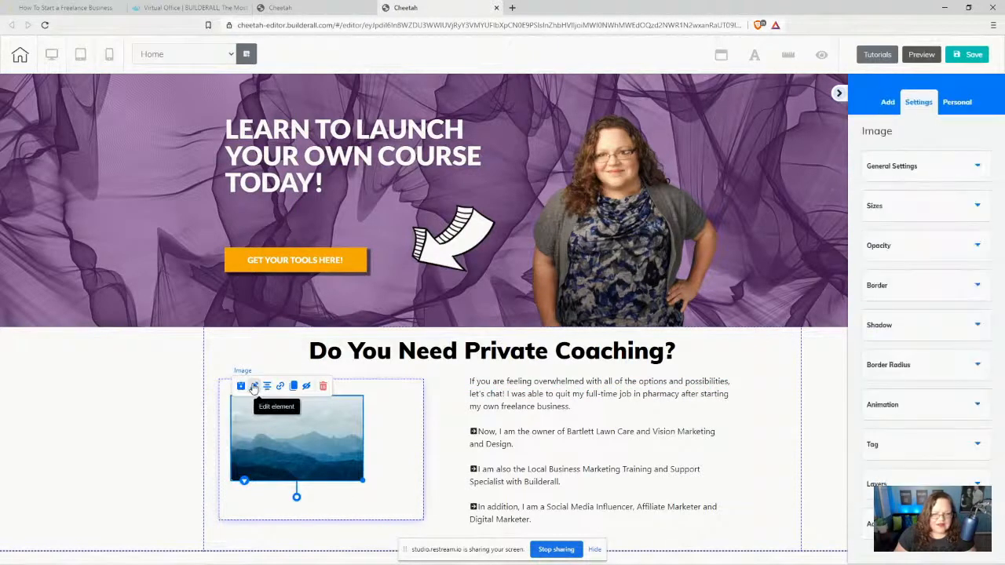
click(920, 164)
click(903, 387)
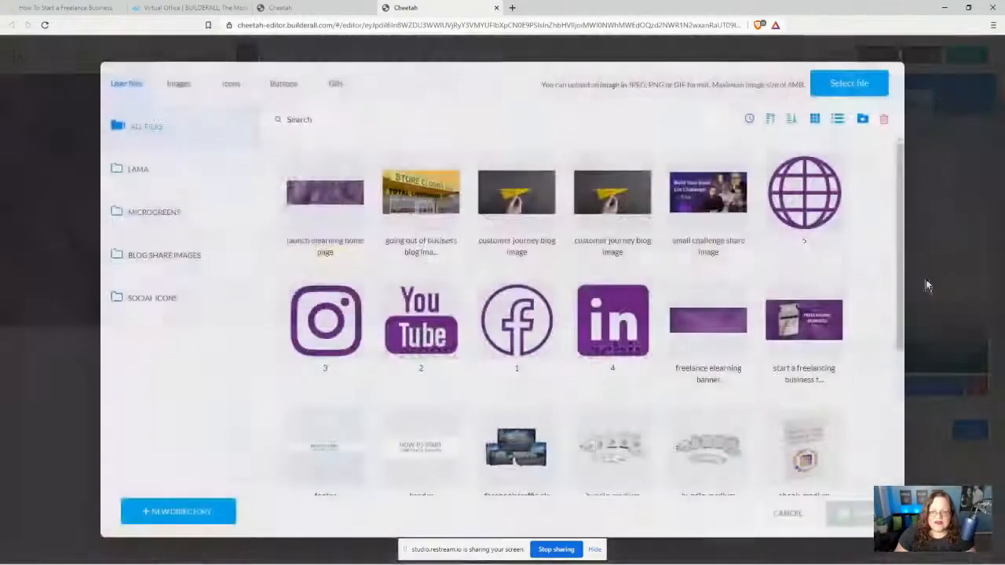
scroll(870, 315, down, 6)
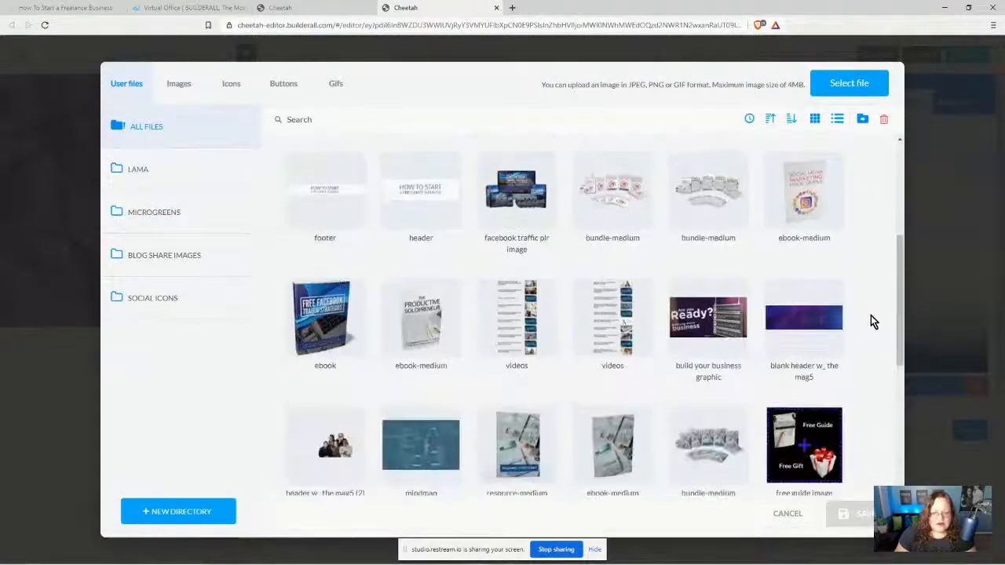
scroll(864, 310, down, 6)
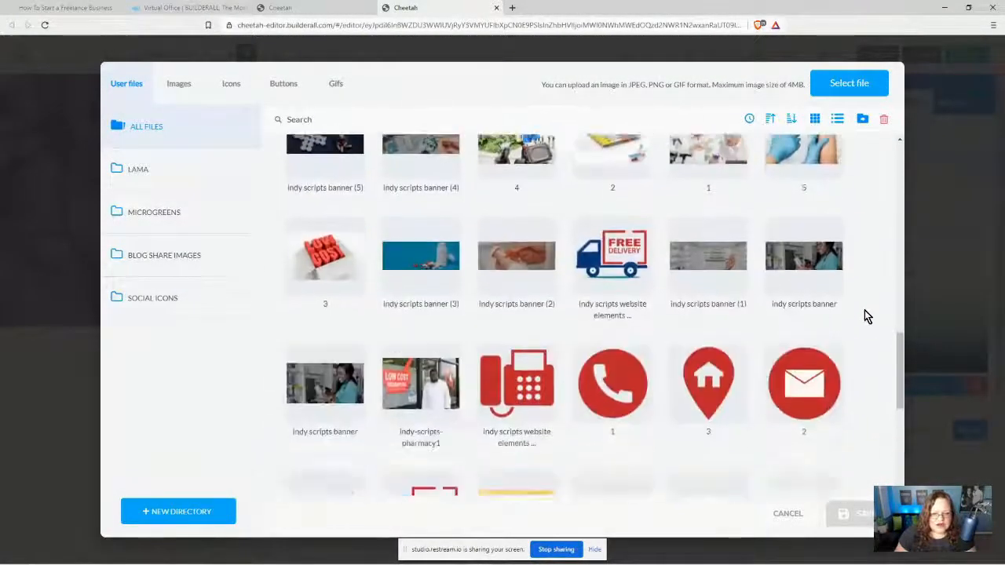
scroll(863, 315, down, 8)
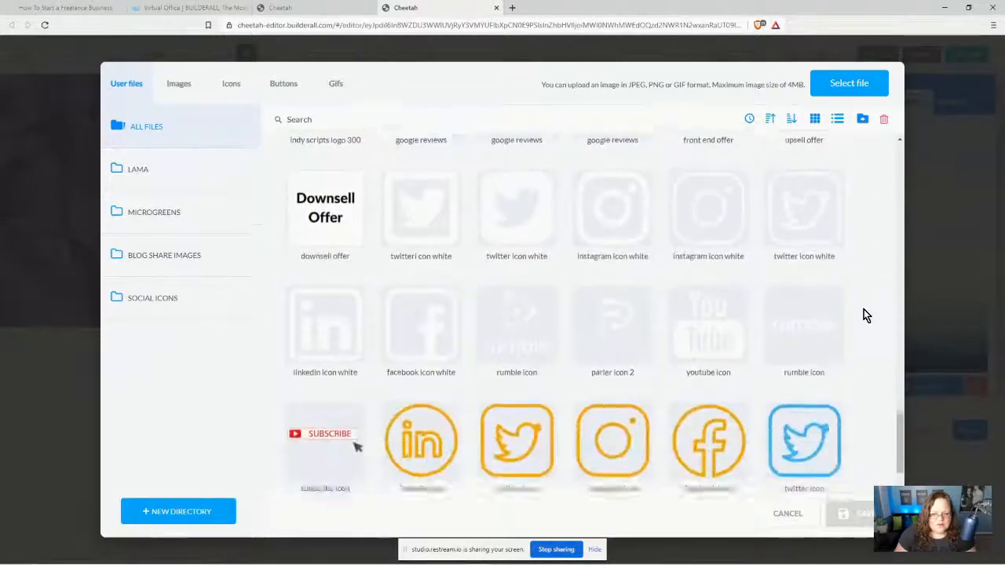
scroll(864, 315, down, 8)
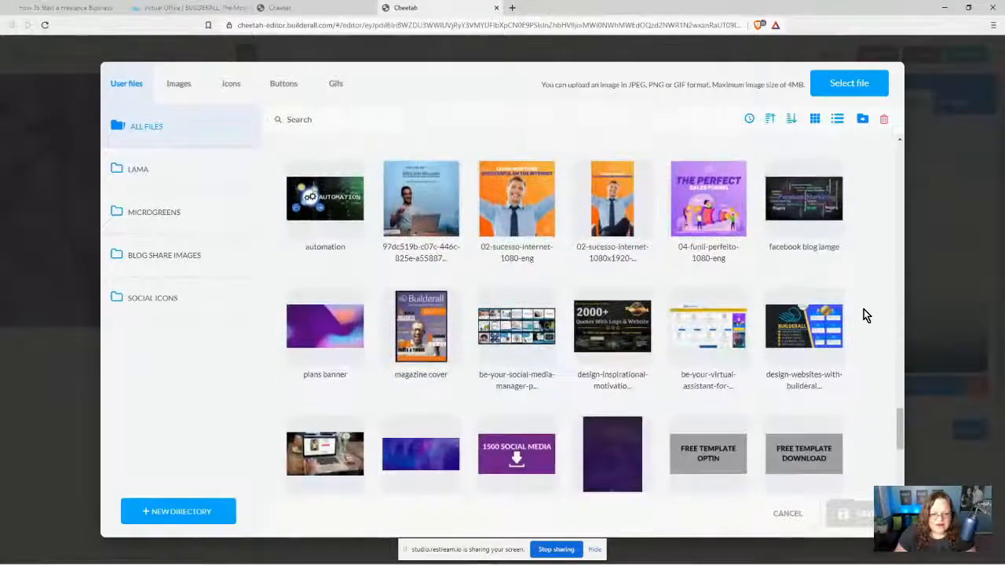
scroll(864, 315, down, 8)
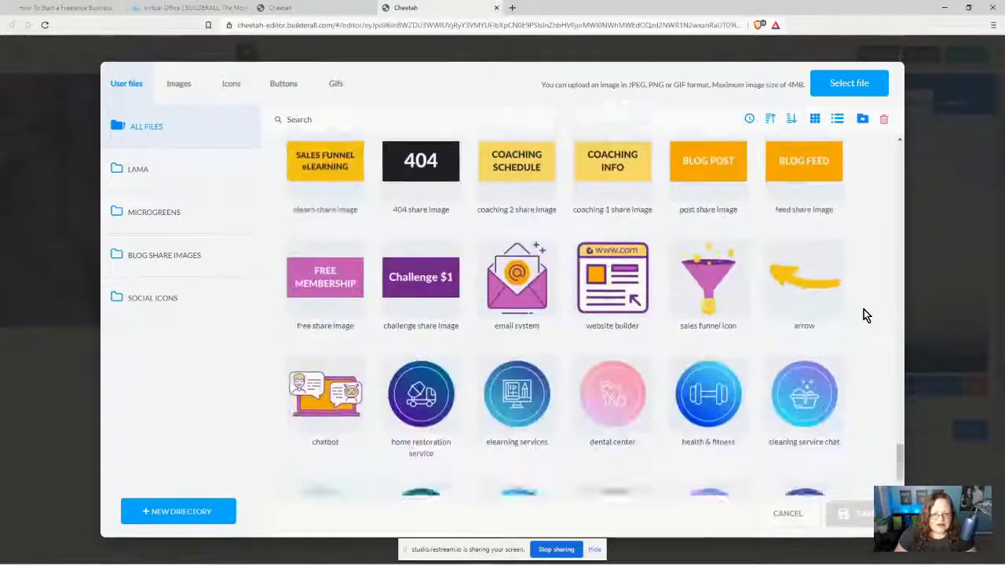
scroll(864, 315, down, 8)
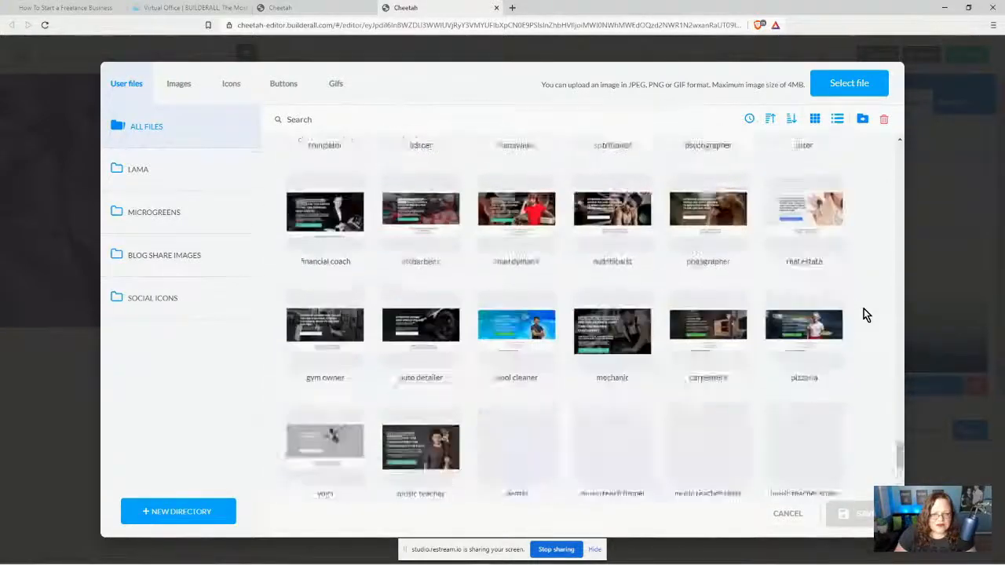
scroll(863, 314, down, 6)
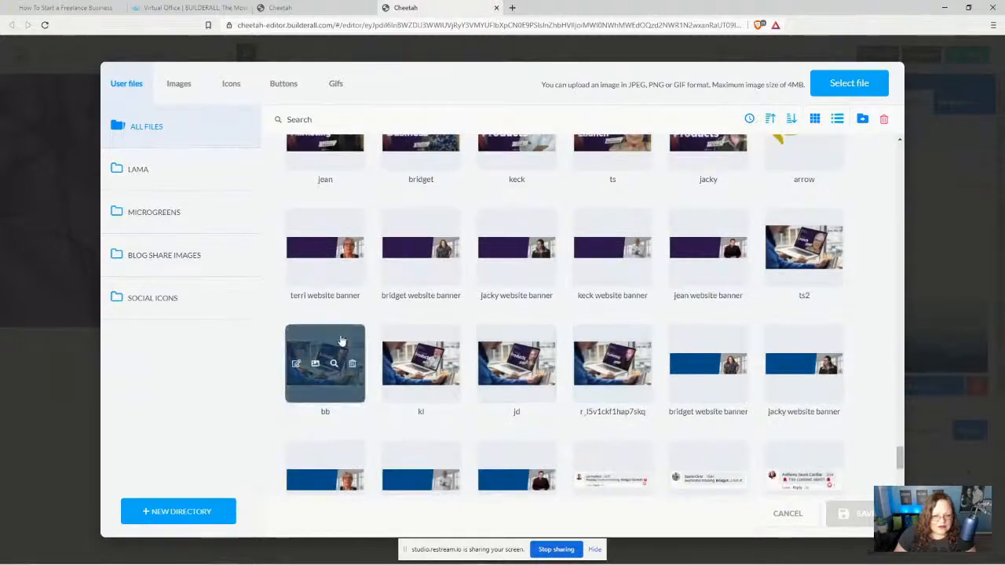
click(325, 365)
click(856, 515)
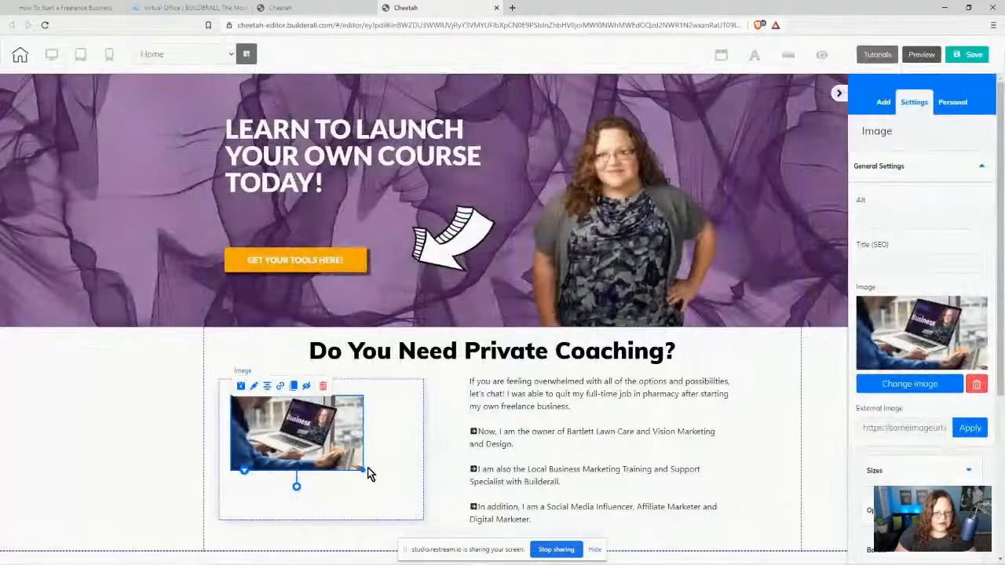
Step: Enlarge the laptop image to nearly the card's width, move it near the card's upper edge, and check the layout against the reference course page
drag(363, 469, 406, 507)
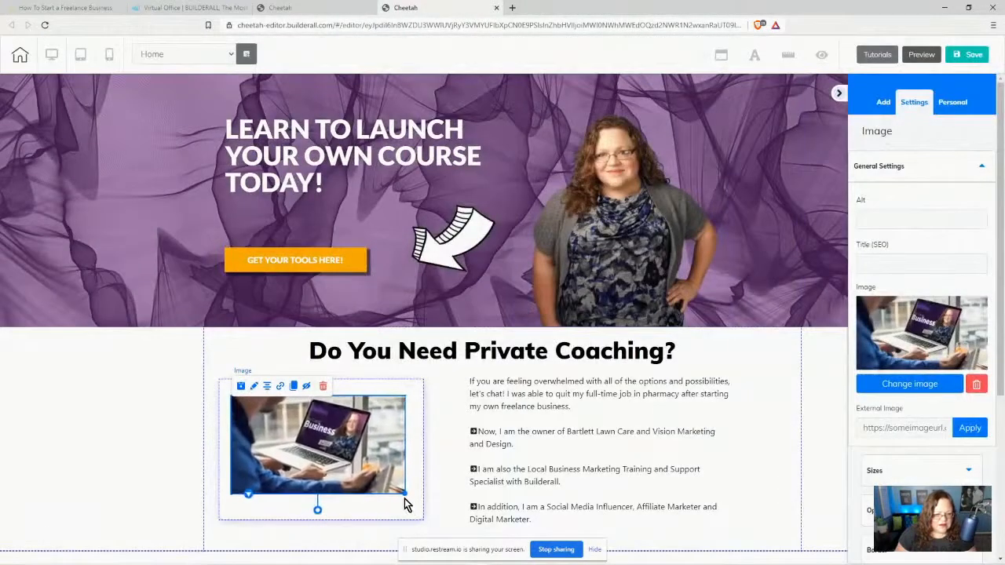
drag(325, 445, 328, 437)
click(66, 8)
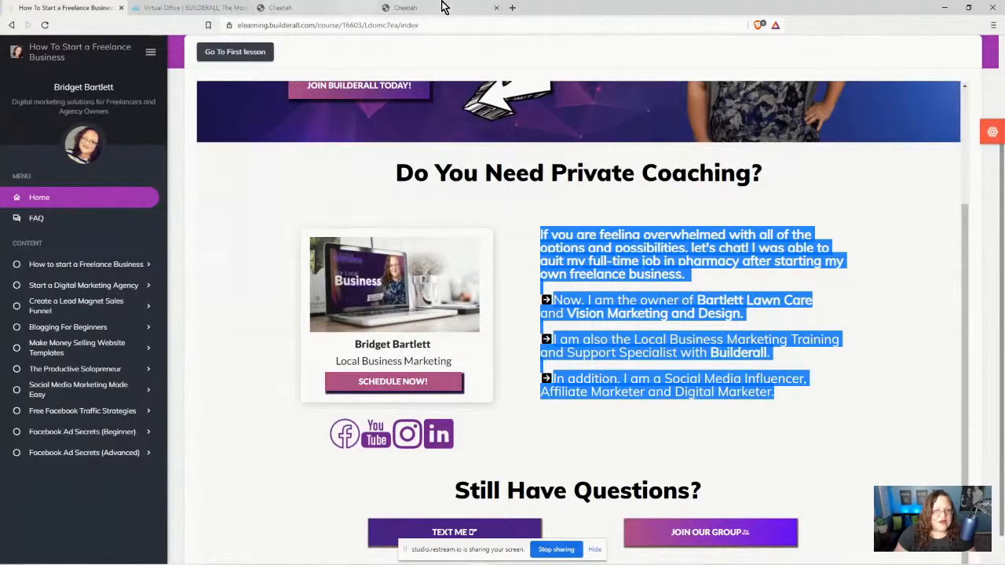
click(395, 8)
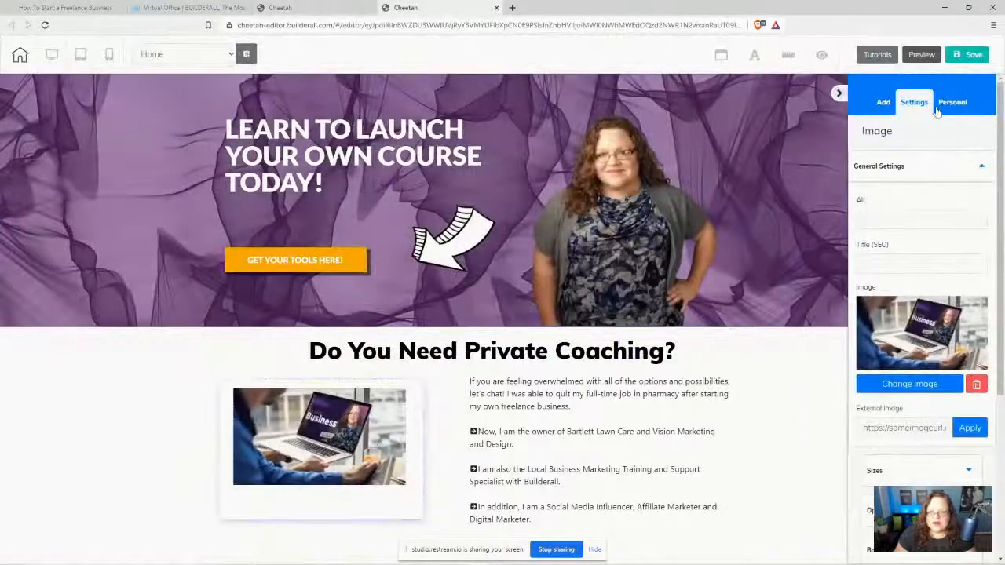
Step: Add a Title H6 text element below the laptop image and replace its text with the coach's full name
click(884, 104)
click(960, 135)
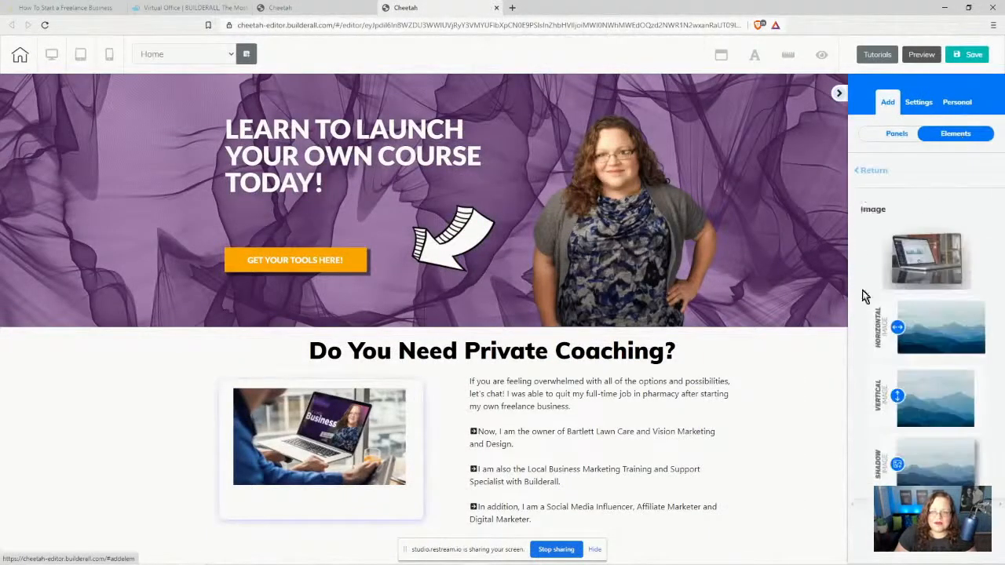
click(873, 171)
click(890, 228)
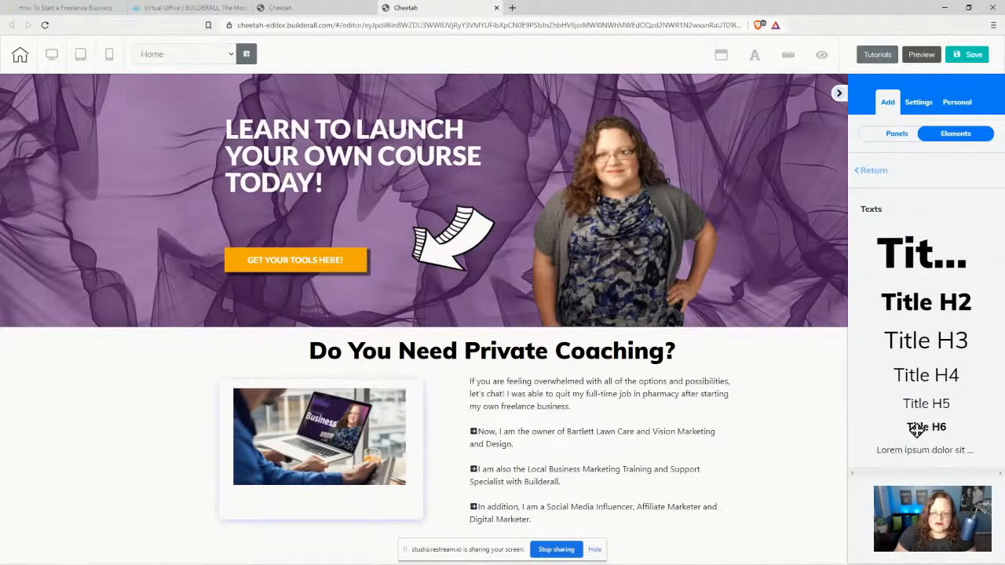
drag(917, 428, 323, 493)
double_click(354, 493)
text(Bridget)
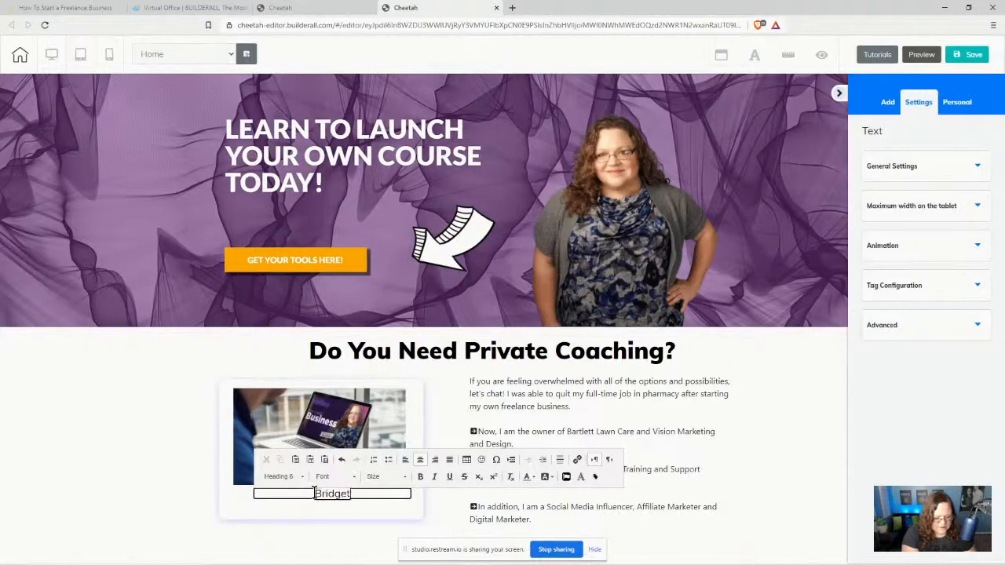
text( Bartlett)
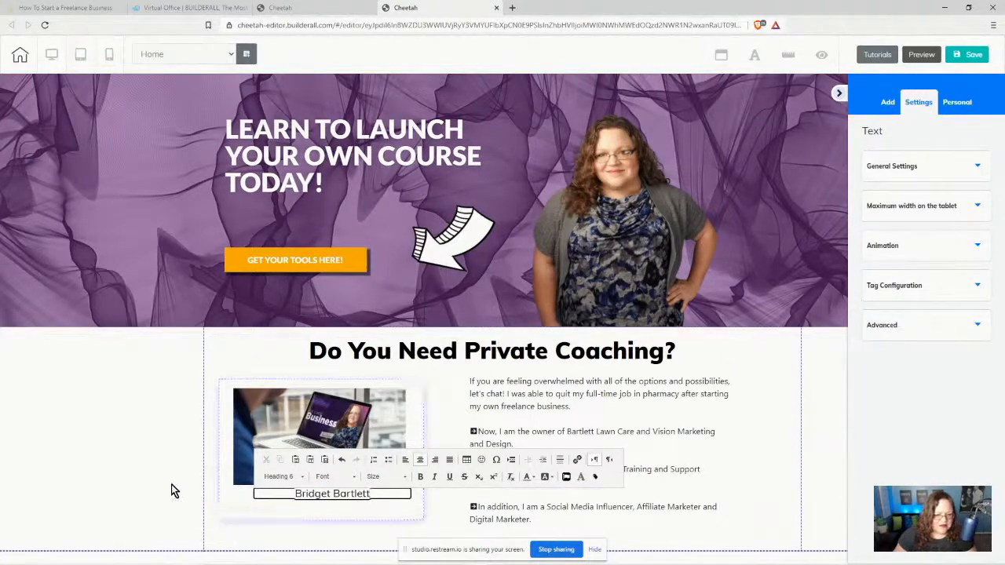
click(845, 377)
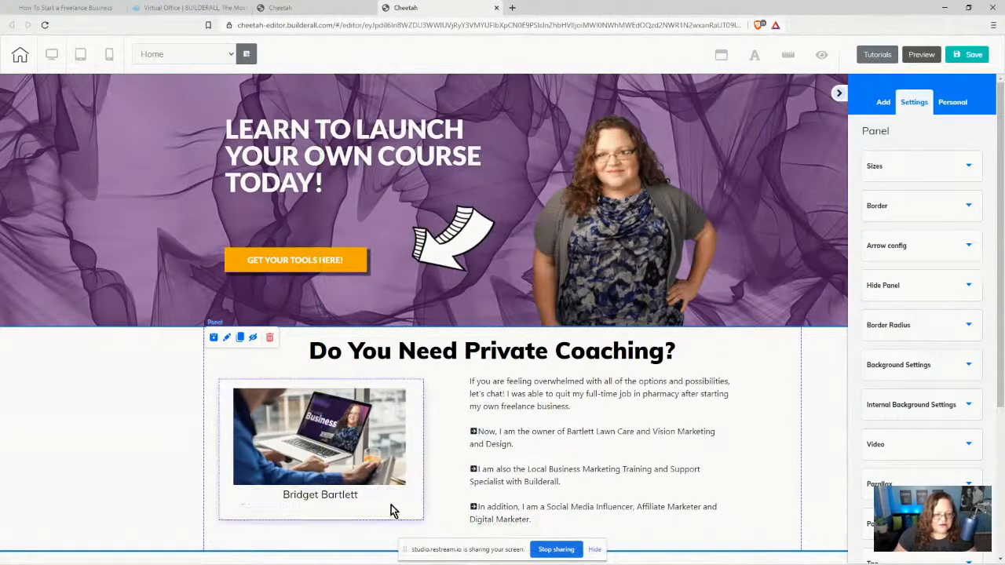
Step: Make the coach's name below the laptop image bold
click(284, 494)
drag(283, 494, 382, 511)
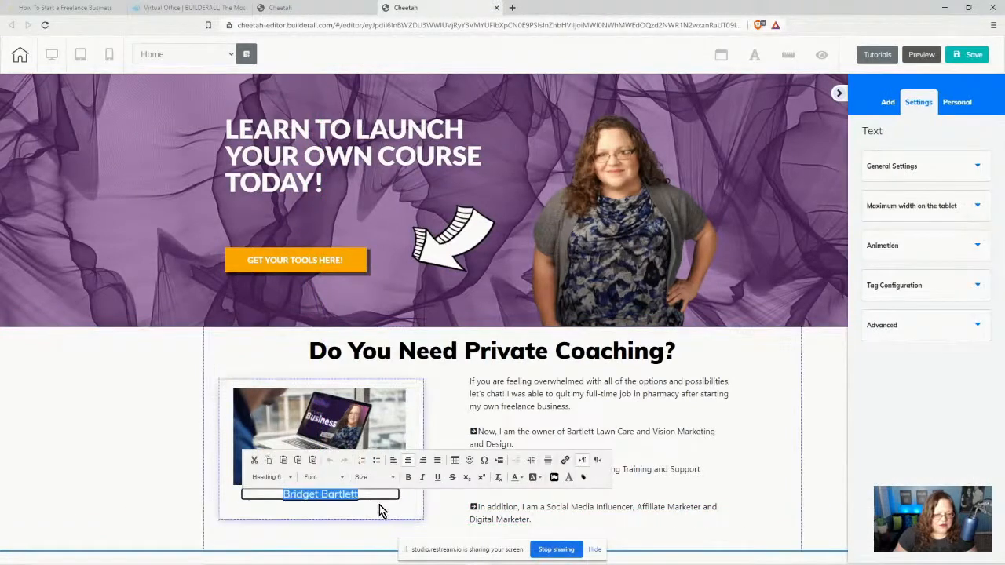
click(408, 478)
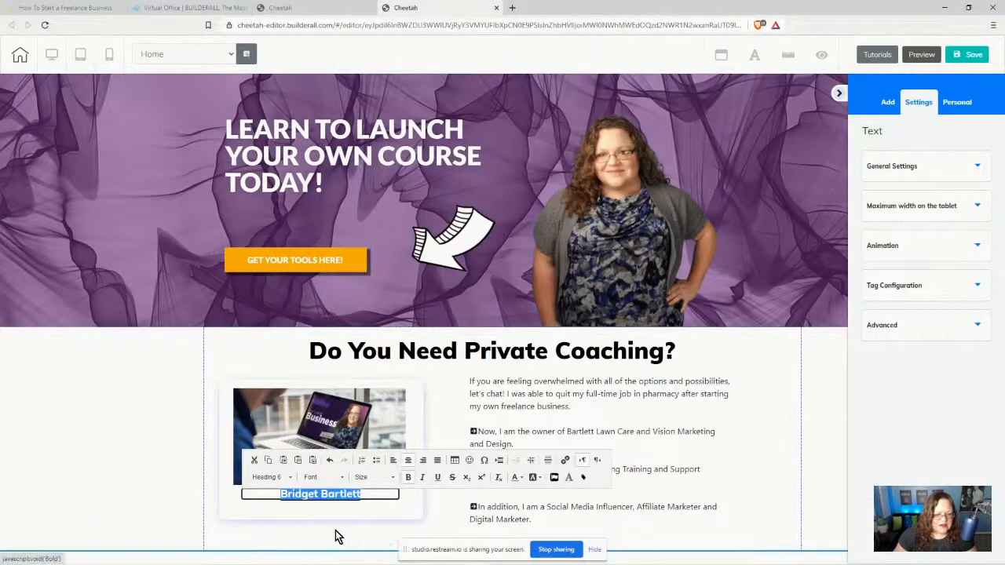
Step: Add a Title H6 text element below the coach's name and replace its text with "Digital Marketing Specialist"
click(253, 506)
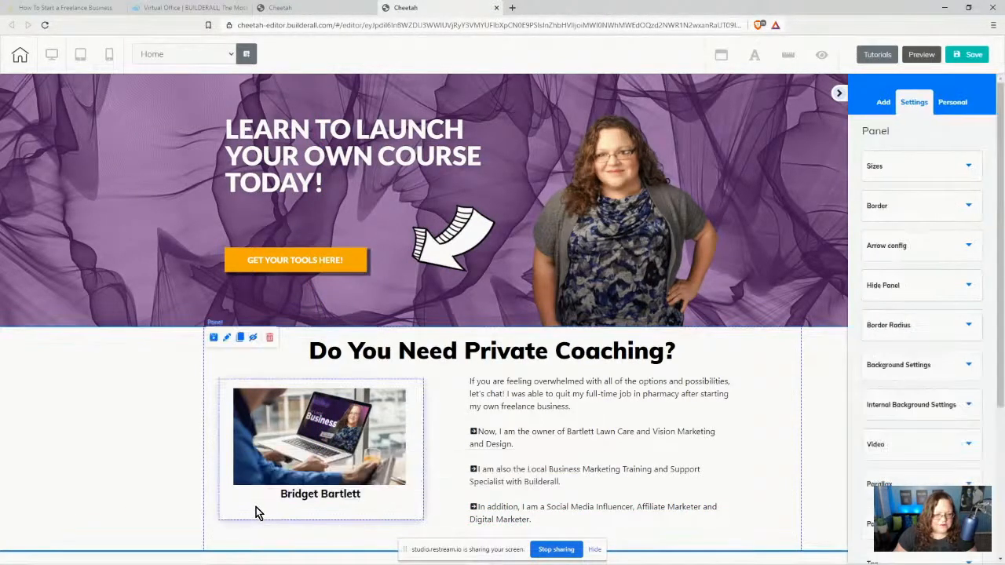
click(883, 103)
click(958, 133)
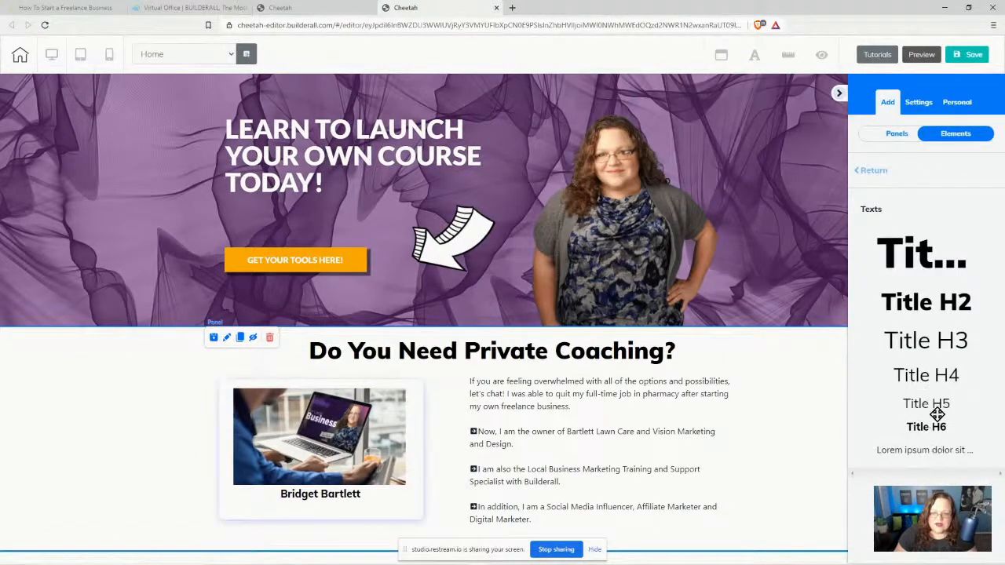
drag(938, 427, 309, 505)
click(346, 506)
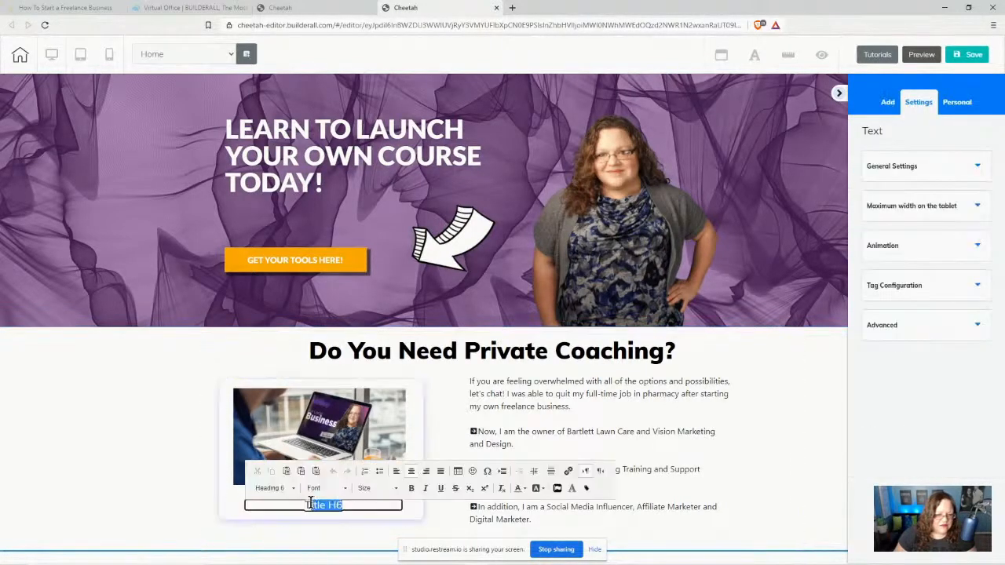
text(Digita)
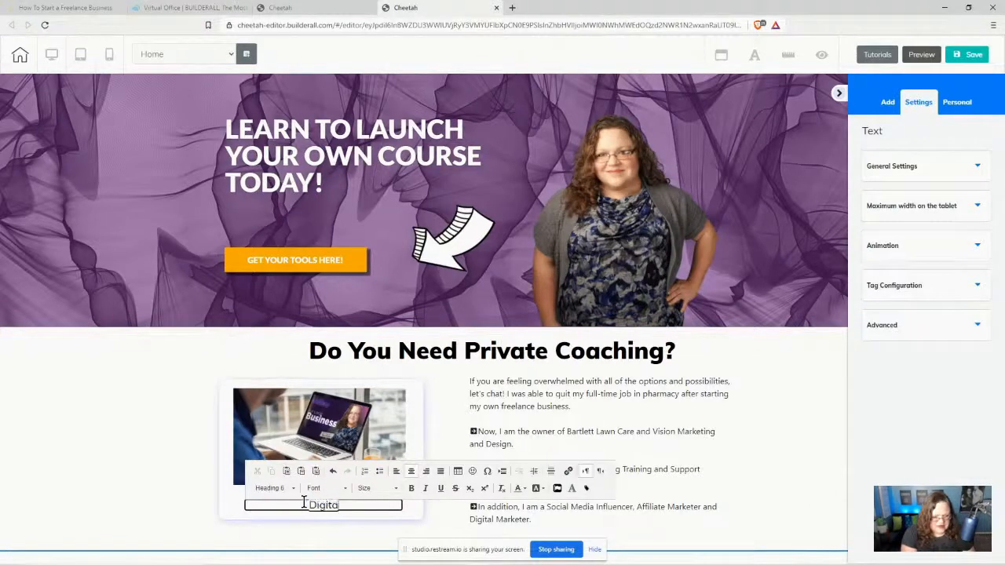
text(l Marketing )
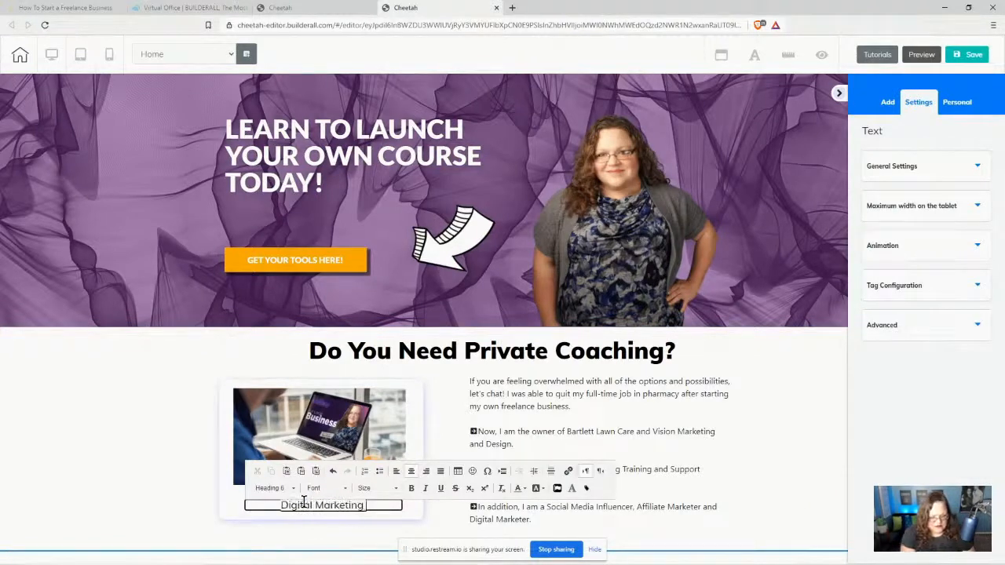
text(Specialist)
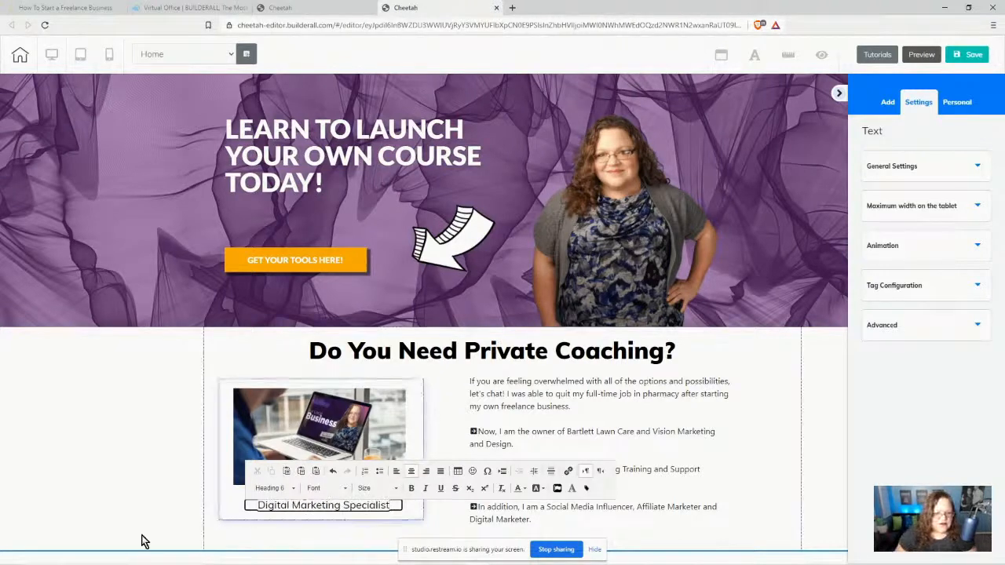
click(370, 526)
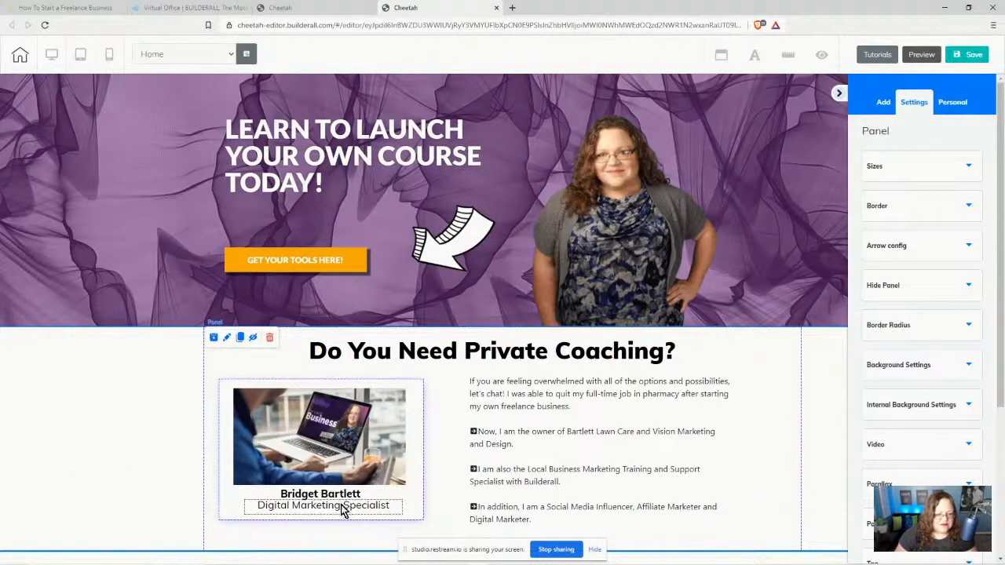
Step: Shrink the laptop image, narrow the coach card to fit it, and realign the name and job title beneath the image
drag(339, 507, 398, 479)
click(369, 434)
drag(333, 431, 328, 451)
drag(350, 500, 399, 517)
click(422, 521)
drag(303, 506, 303, 503)
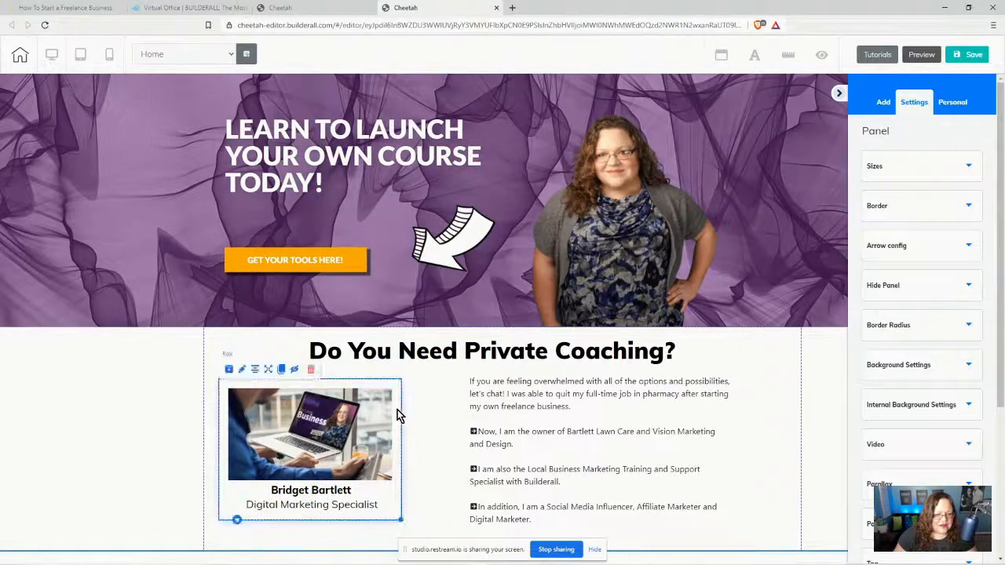
Step: Change the coach card's shadow color to black and increase the shadow's opacity
click(241, 371)
click(895, 329)
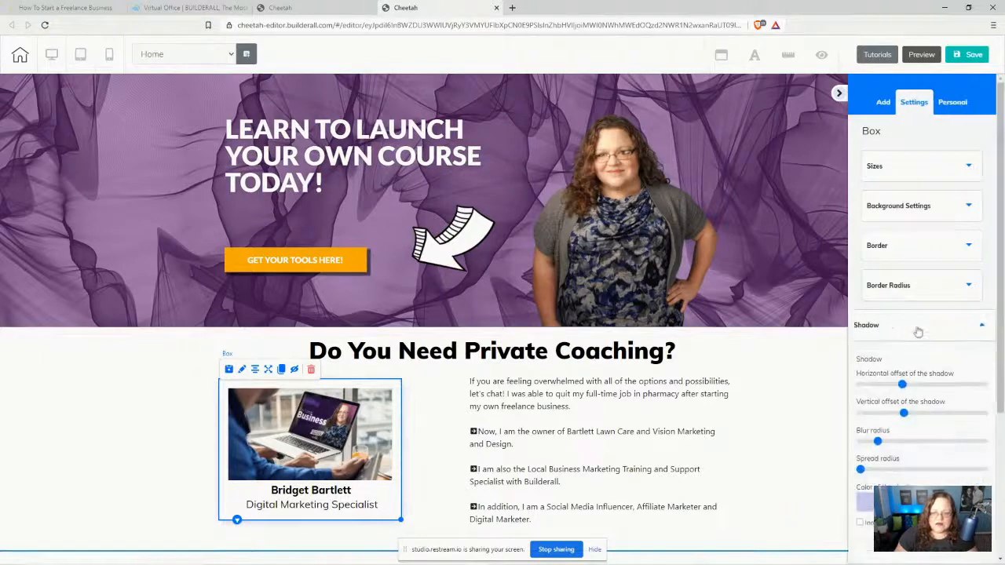
scroll(919, 331, down, 3)
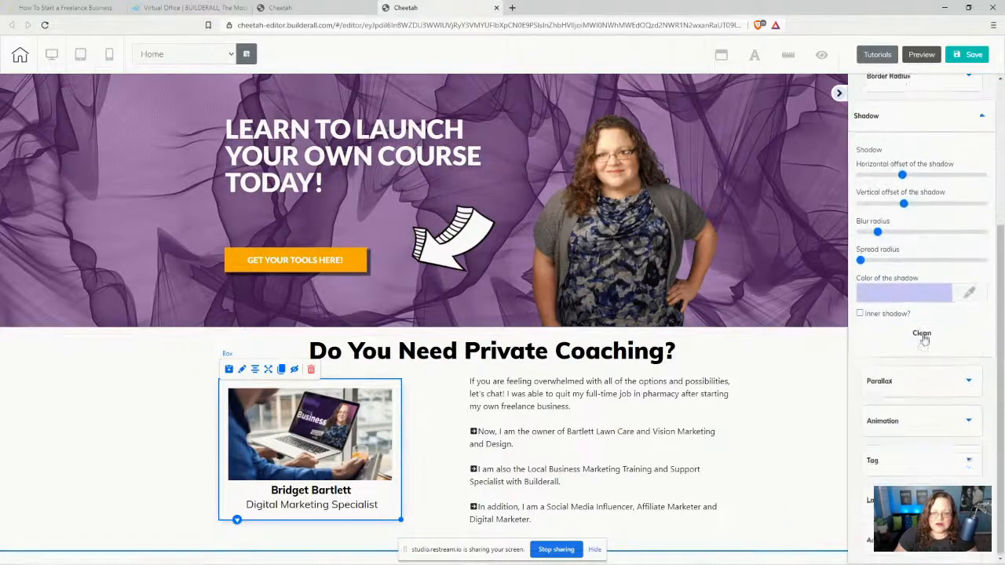
click(896, 297)
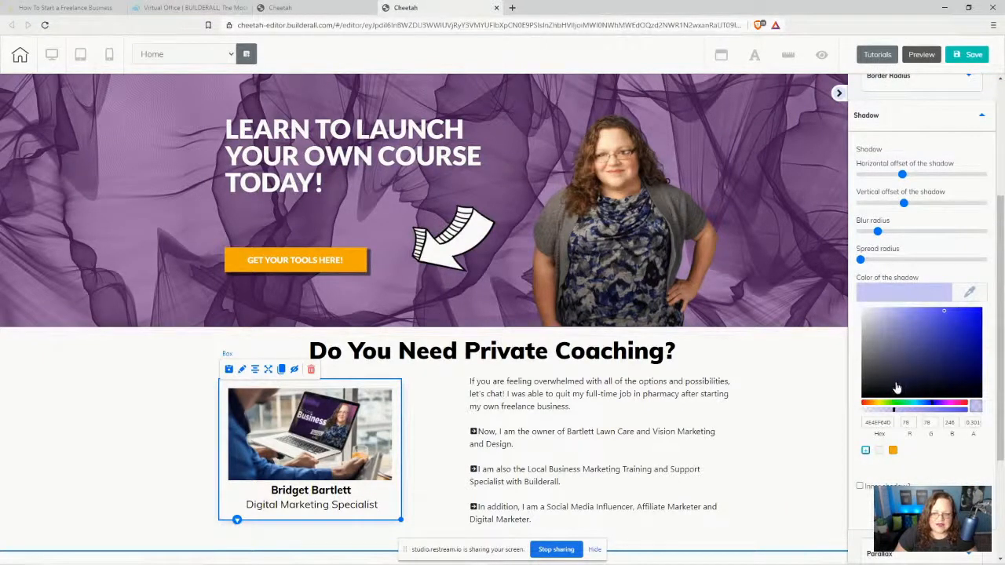
drag(898, 388, 849, 399)
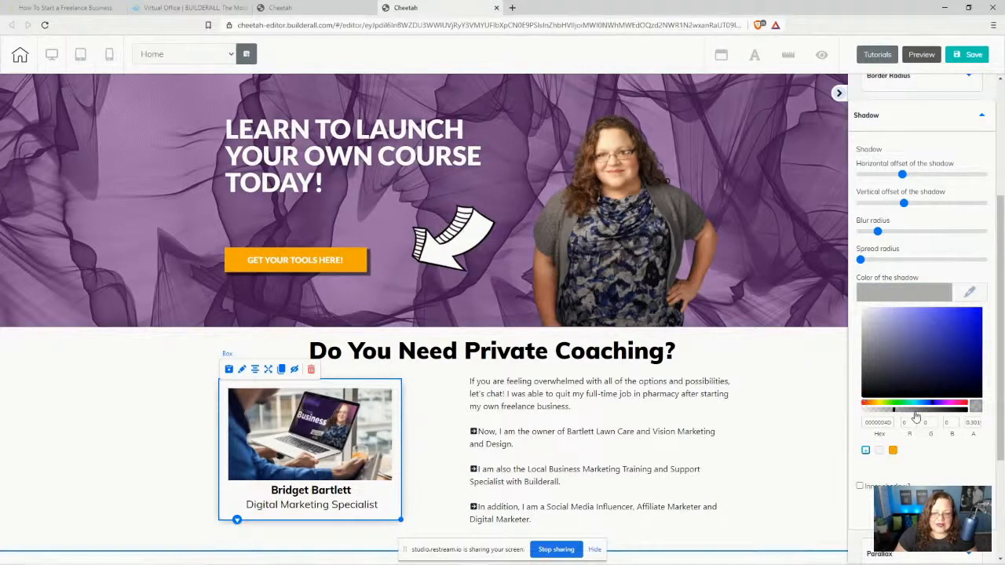
click(922, 413)
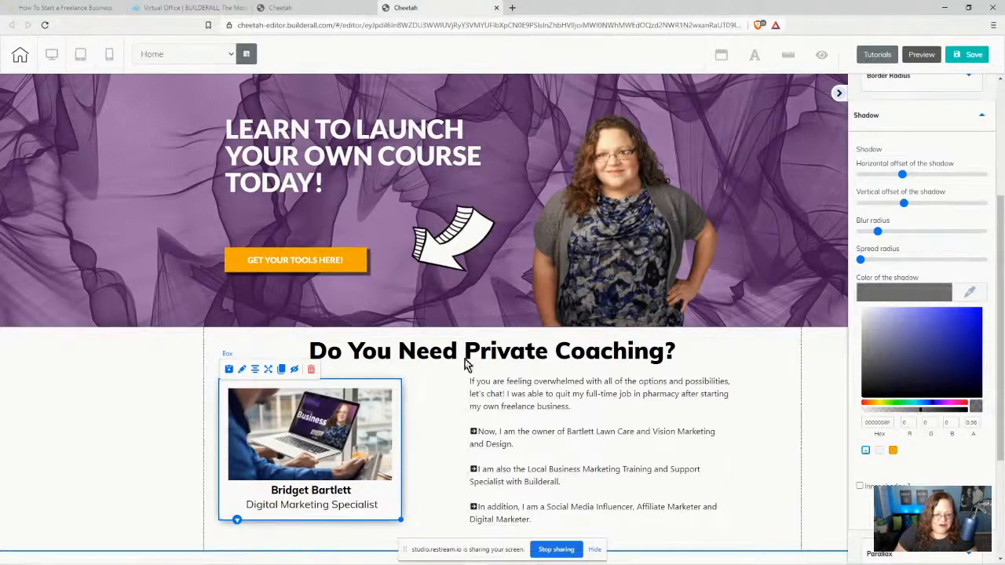
click(212, 468)
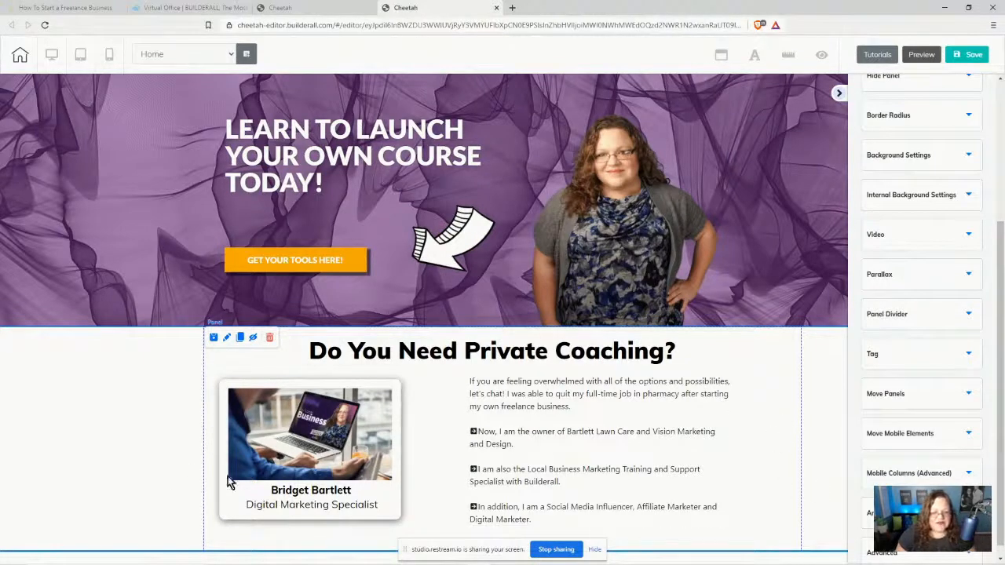
Step: Check the coach card and social icons on the reference course page and return to the page editor
click(46, 8)
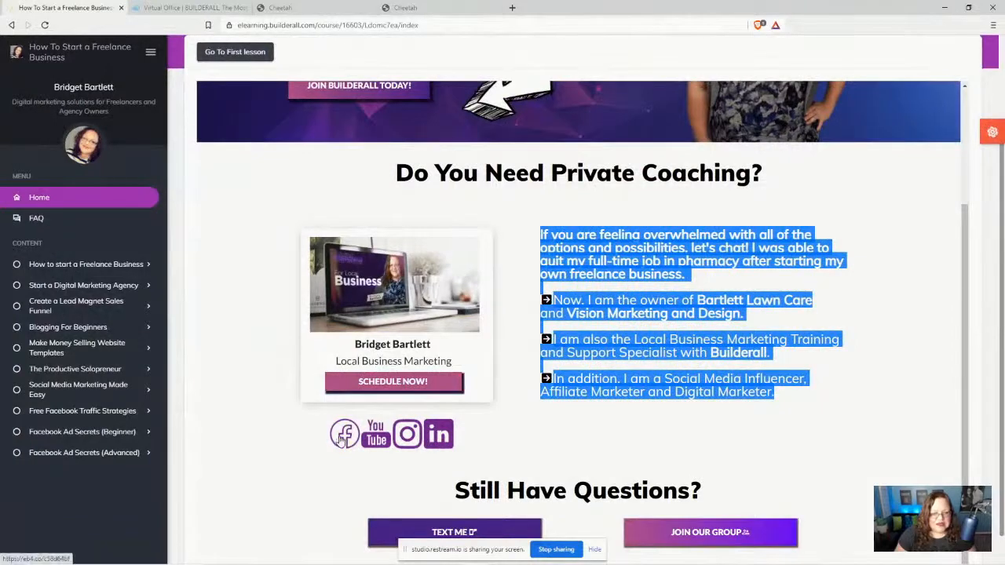
click(209, 375)
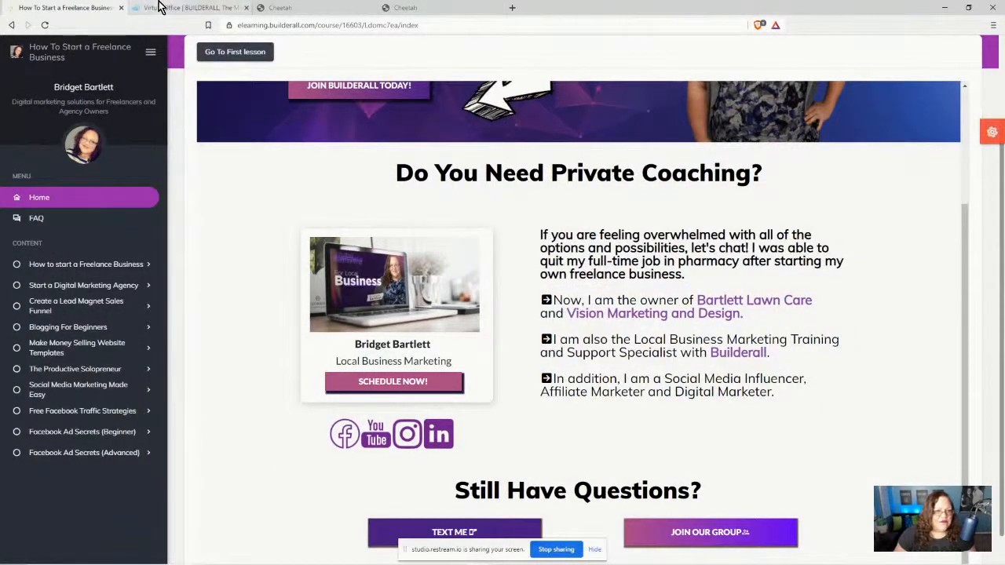
click(182, 8)
click(424, 8)
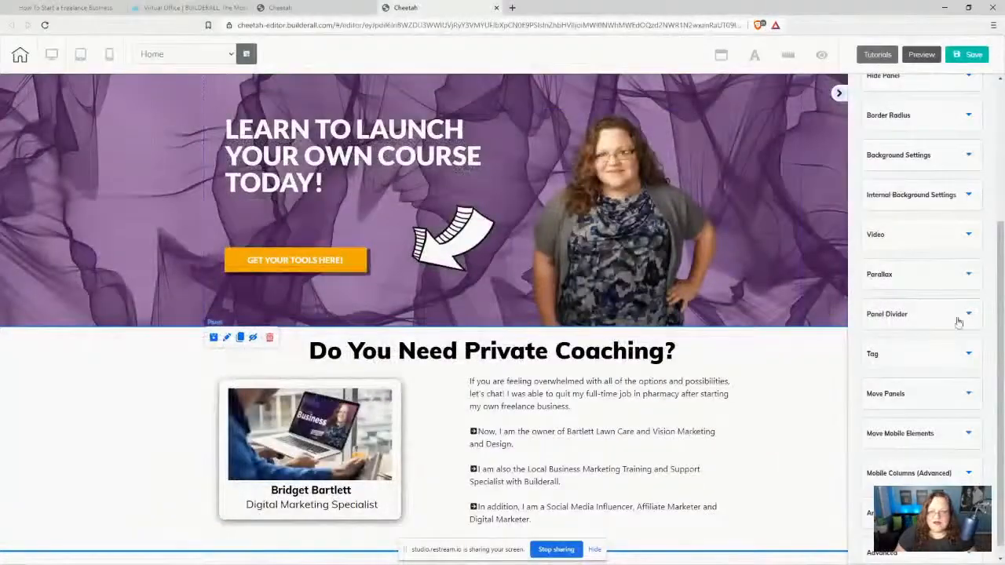
scroll(930, 350, up, 3)
click(962, 104)
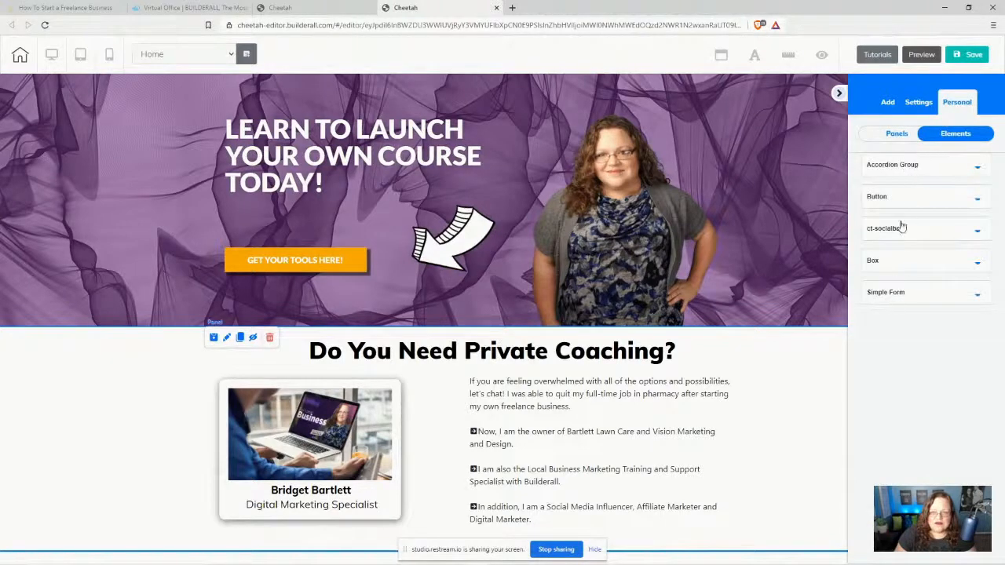
click(903, 227)
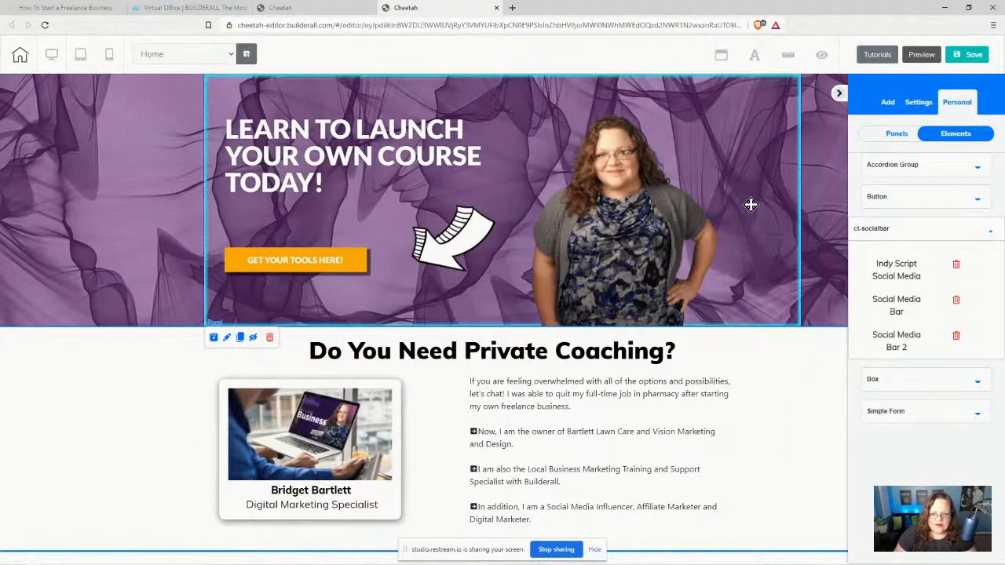
drag(750, 204, 752, 207)
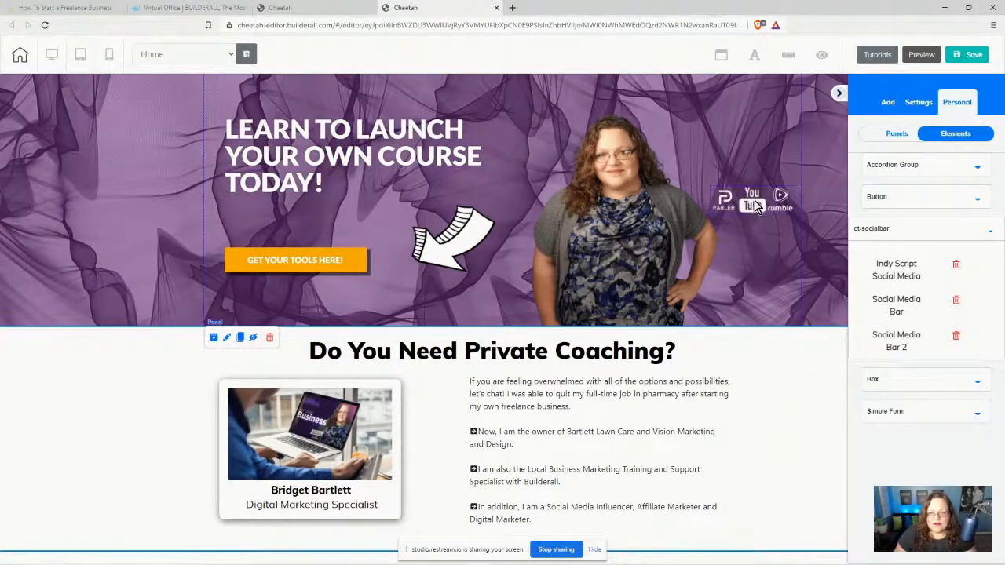
click(754, 202)
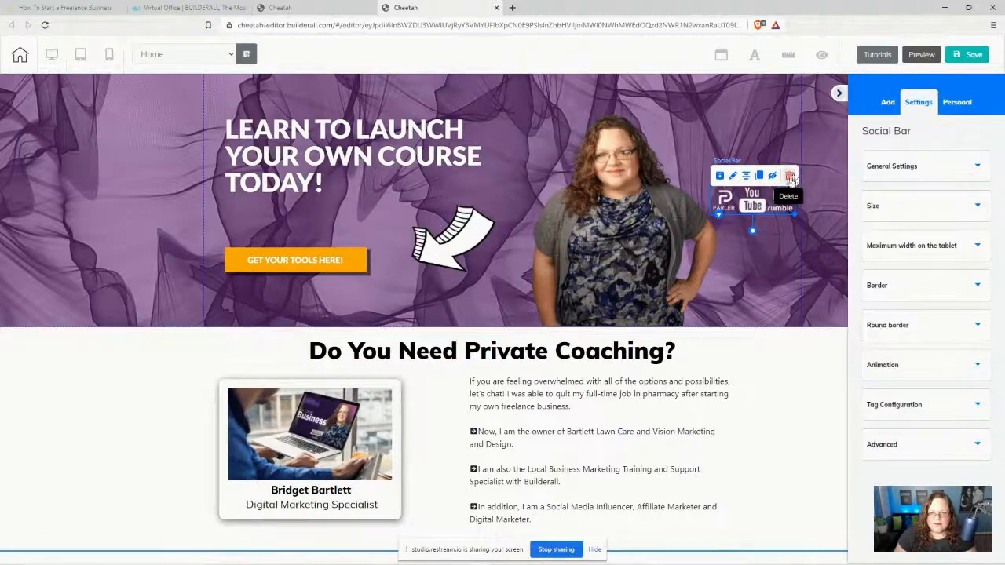
click(790, 178)
click(576, 334)
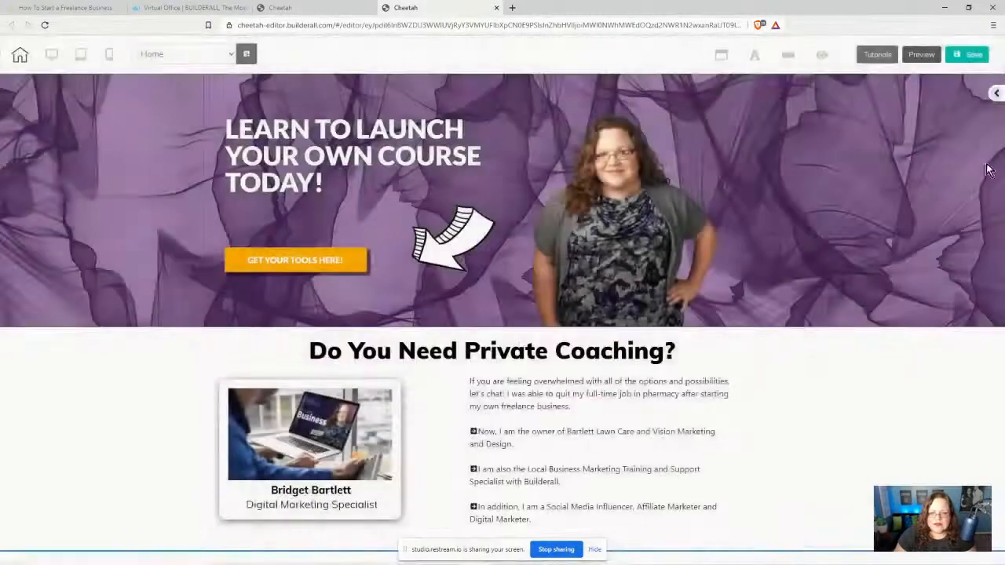
Step: Insert a saved social media bar from the personal elements into the blank area beside the coach card
click(994, 94)
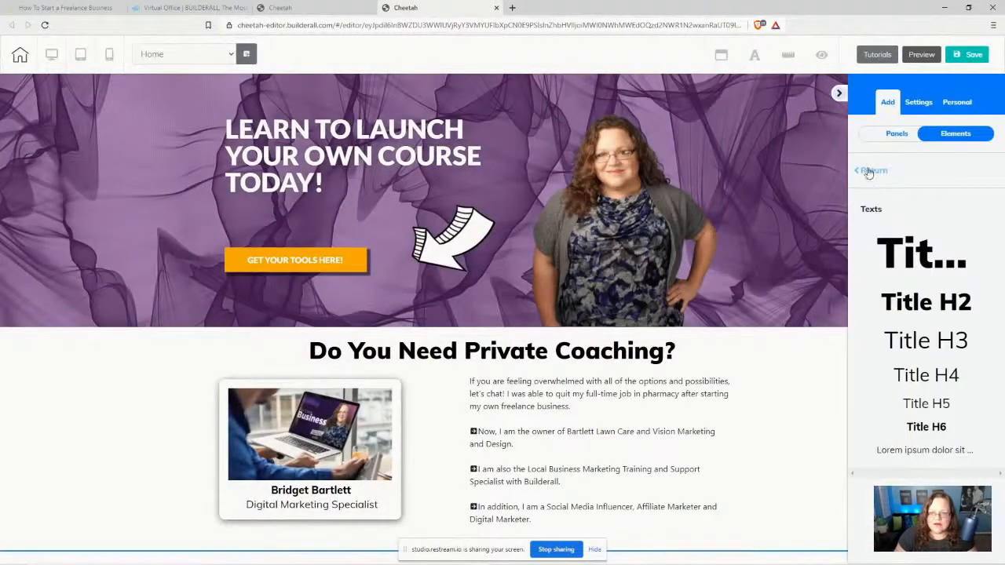
click(974, 100)
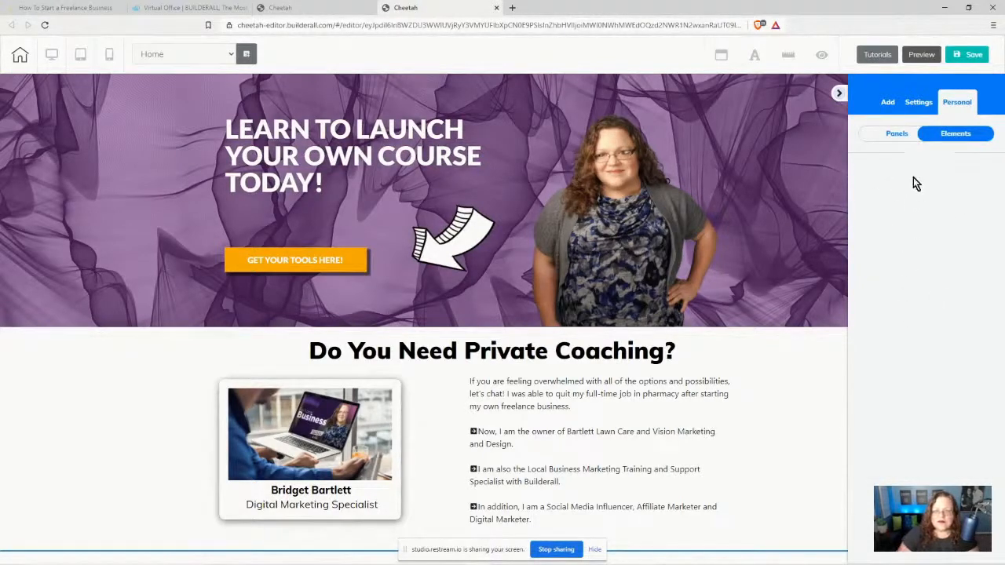
click(956, 138)
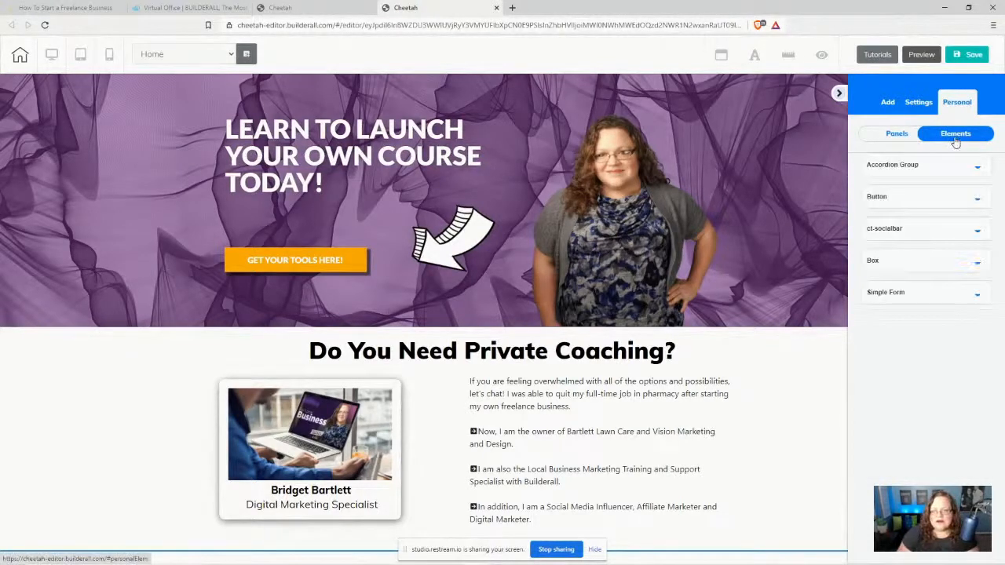
click(890, 228)
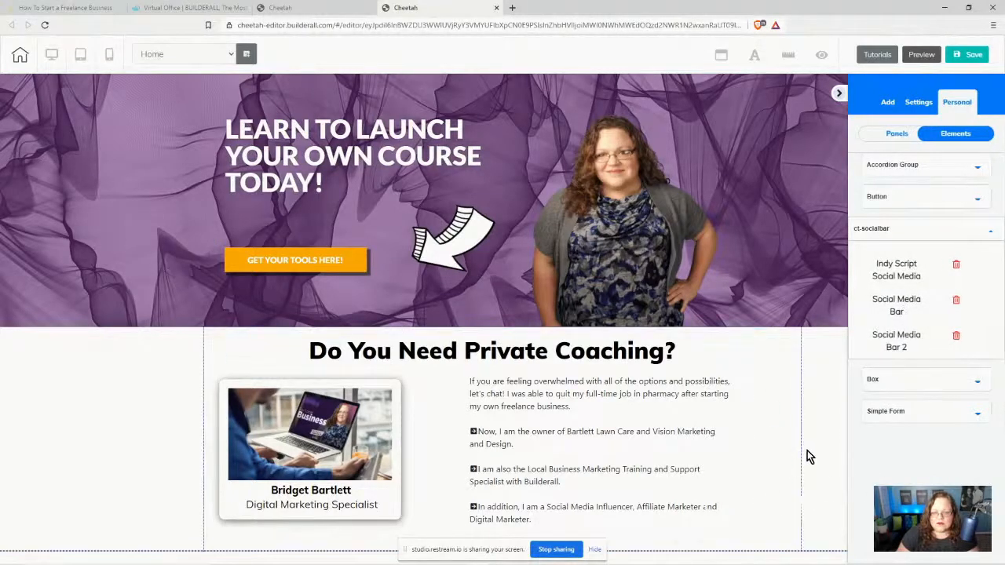
drag(791, 495, 105, 422)
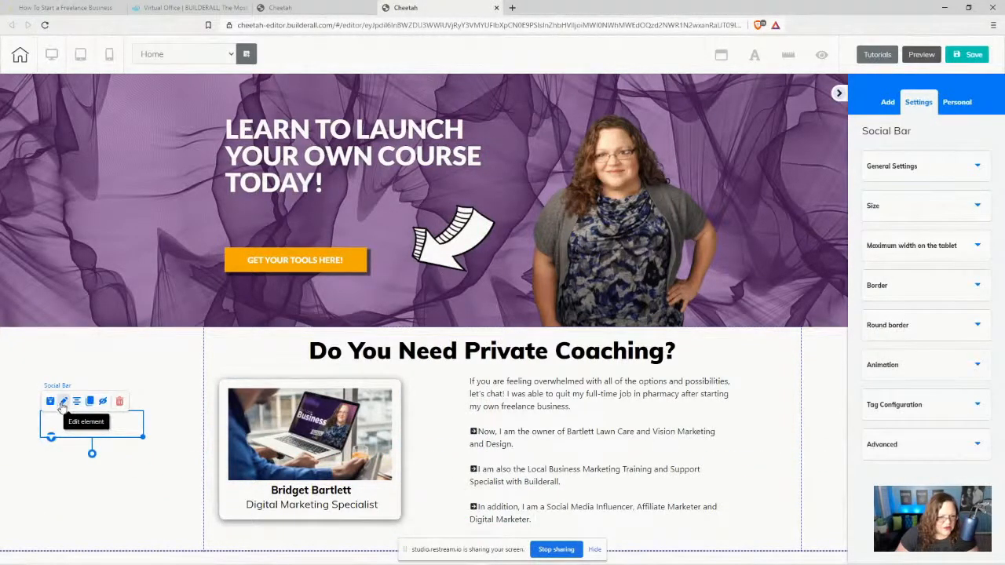
Step: Set the social bar's Facebook image to the purple Facebook icon "1" from the user files
click(895, 166)
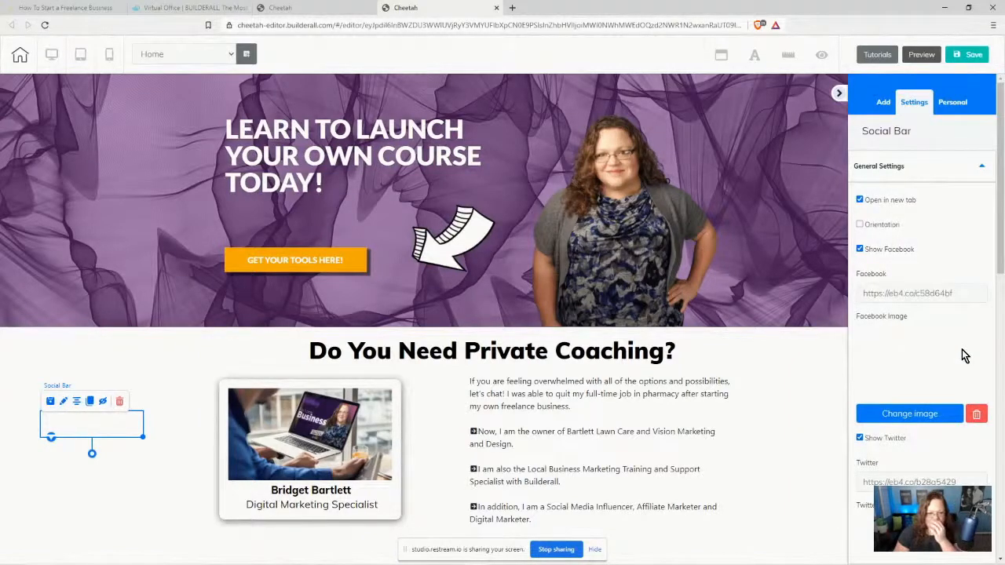
click(910, 413)
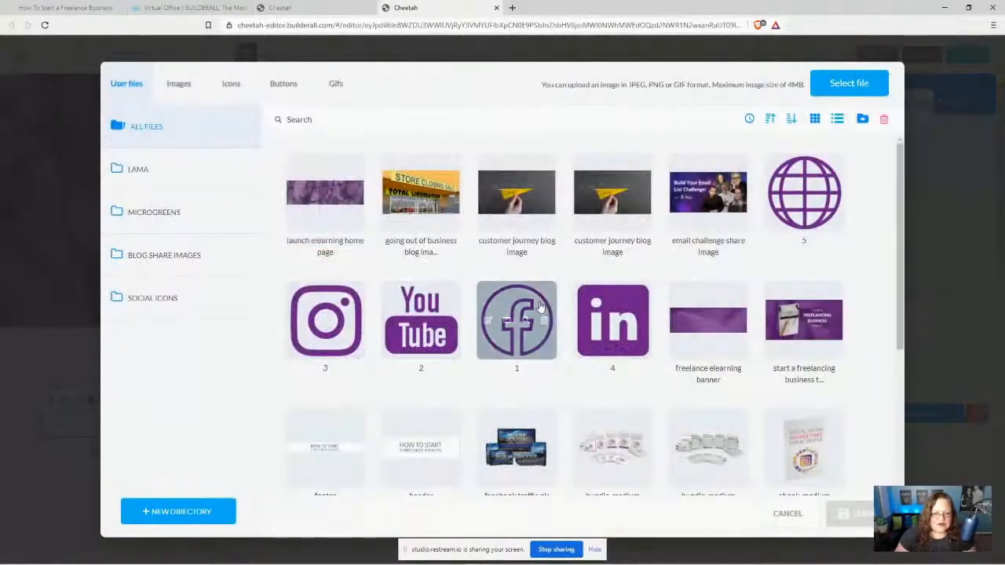
click(517, 321)
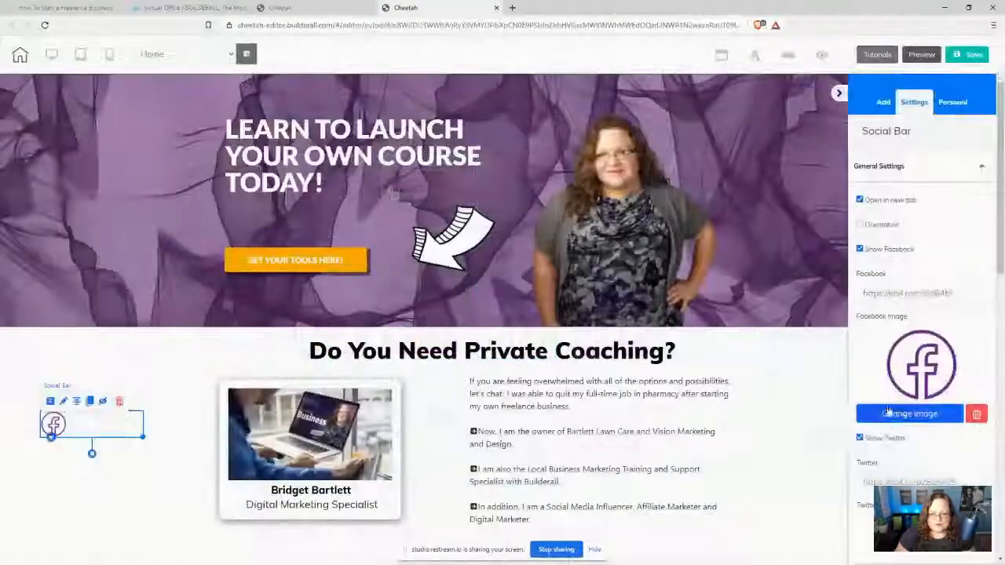
click(852, 515)
Step: Set the social bar's Twitter image to the purple YouTube icon "2" from the user files
scroll(942, 408, down, 3)
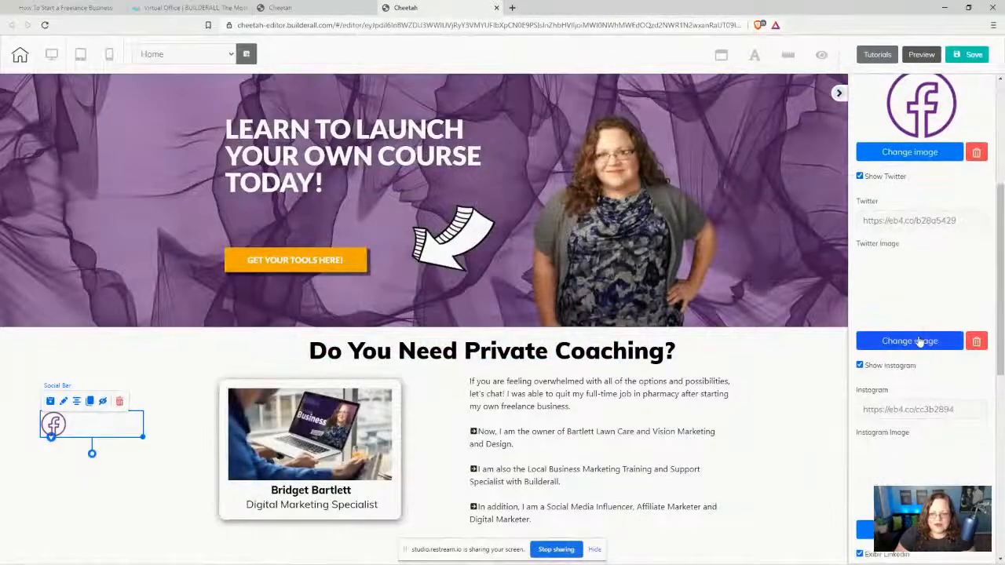
click(920, 342)
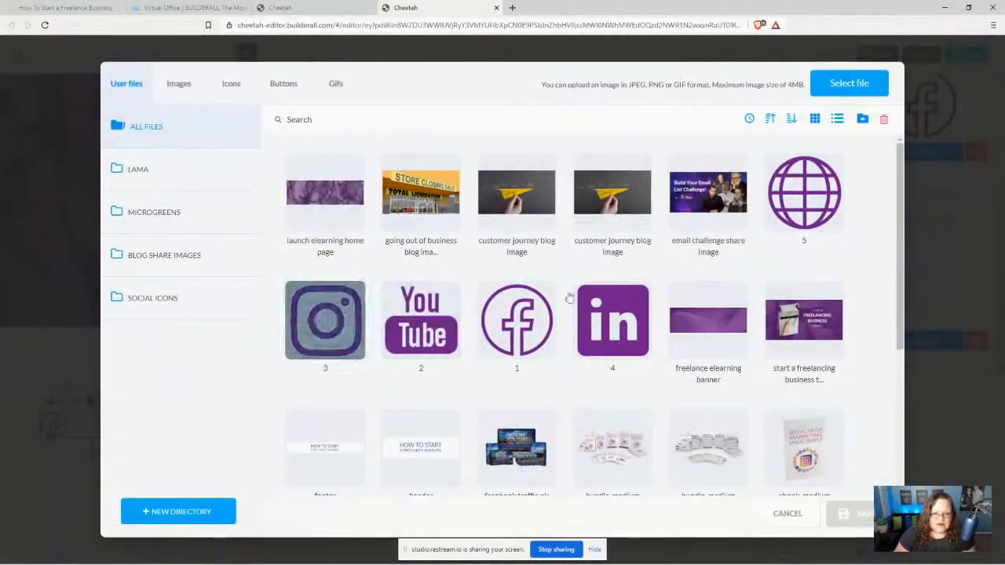
scroll(635, 298, down, 3)
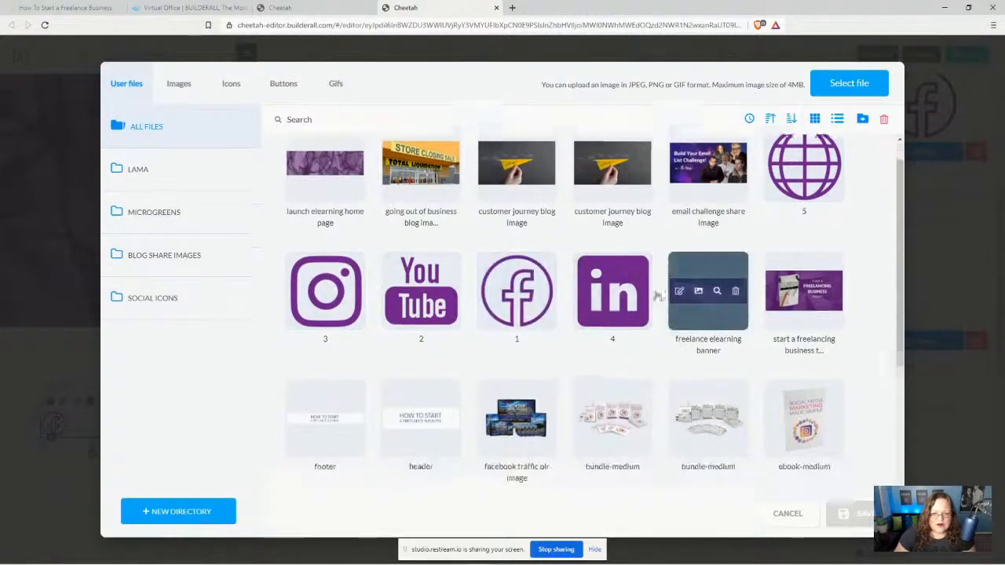
scroll(635, 299, down, 3)
scroll(660, 353, up, 6)
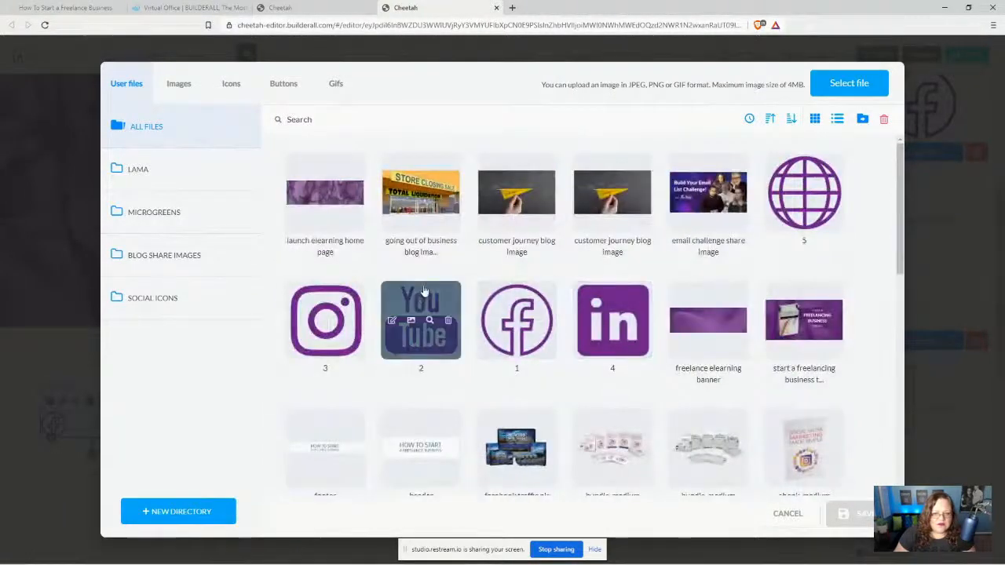
click(851, 513)
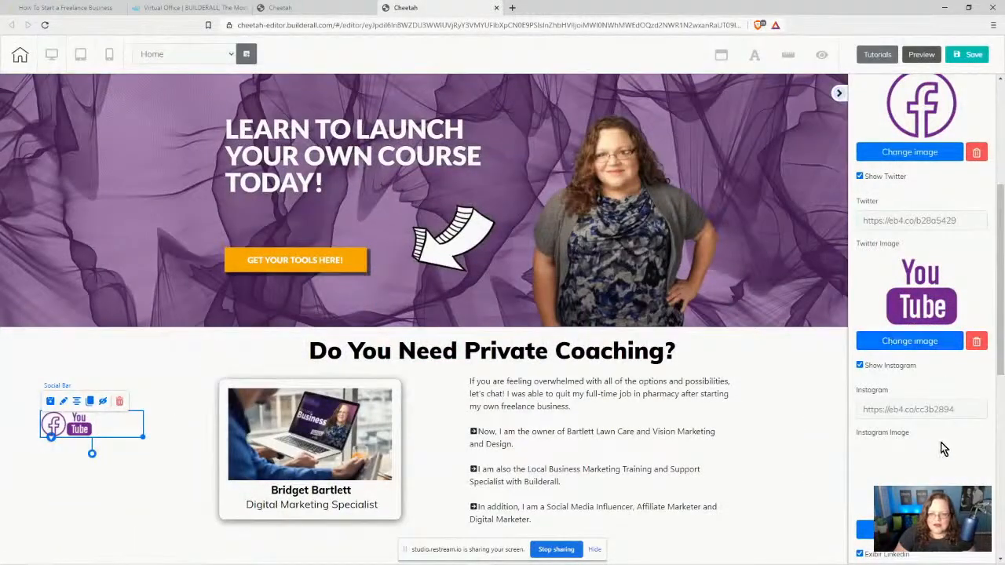
Step: Set the social bar's Instagram image to the purple icon "3" and its LinkedIn image to the purple icon "4" from the user files
scroll(915, 376, down, 3)
click(910, 374)
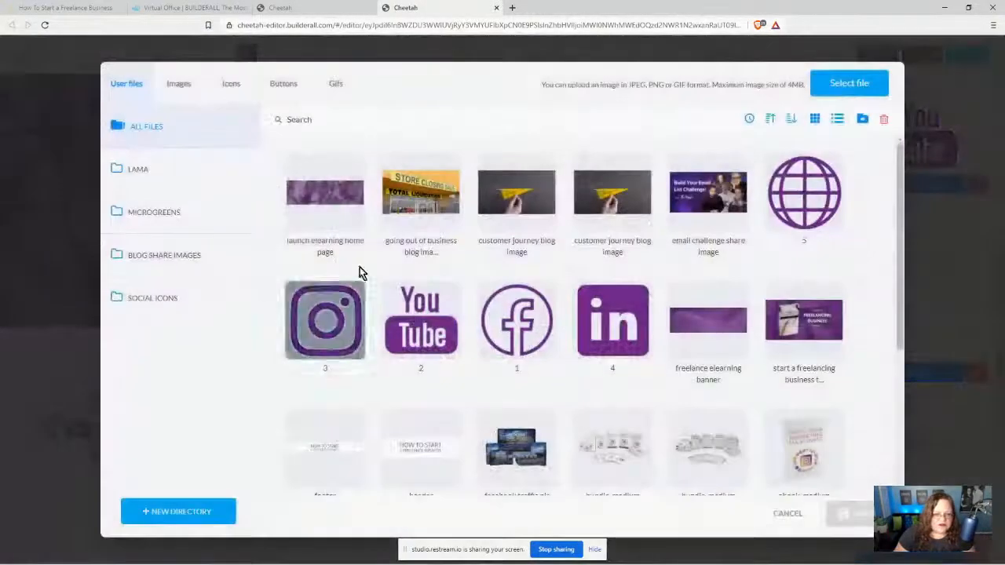
click(332, 297)
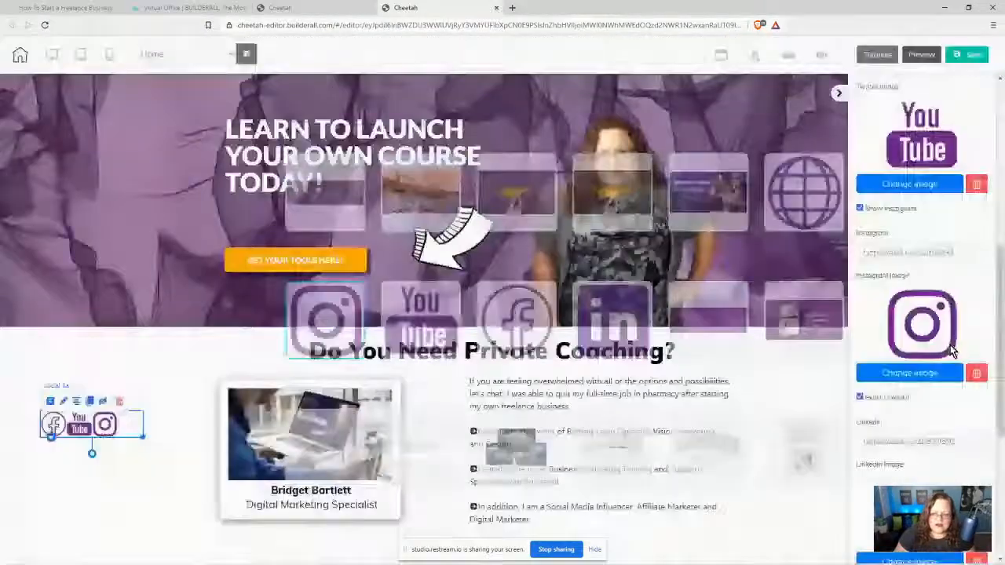
scroll(949, 354, down, 2)
click(921, 459)
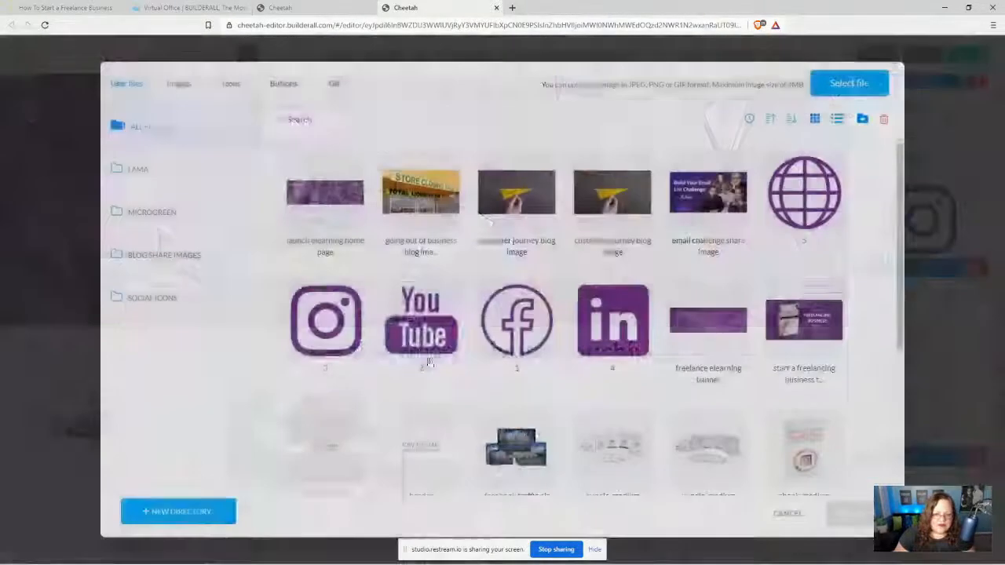
click(612, 322)
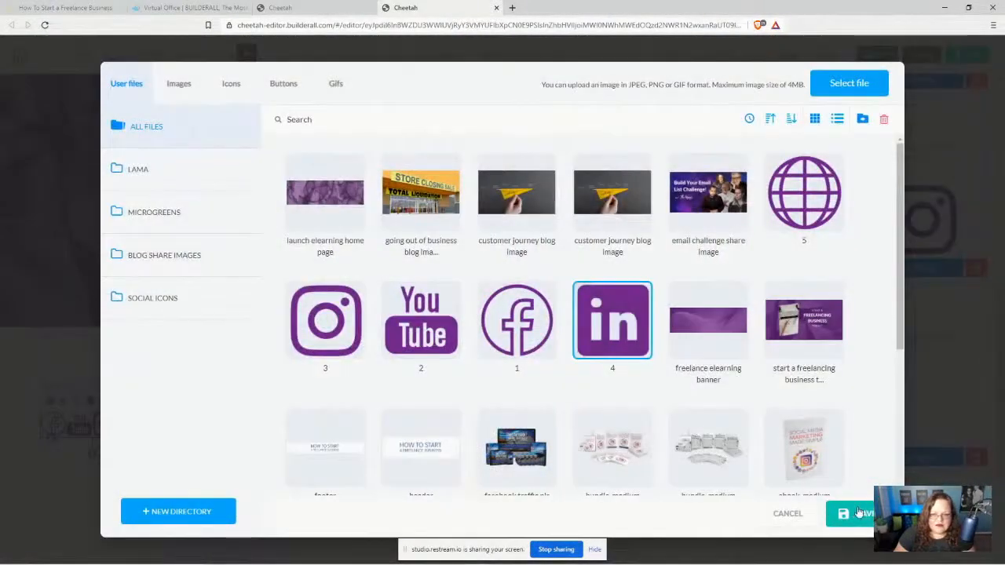
click(859, 513)
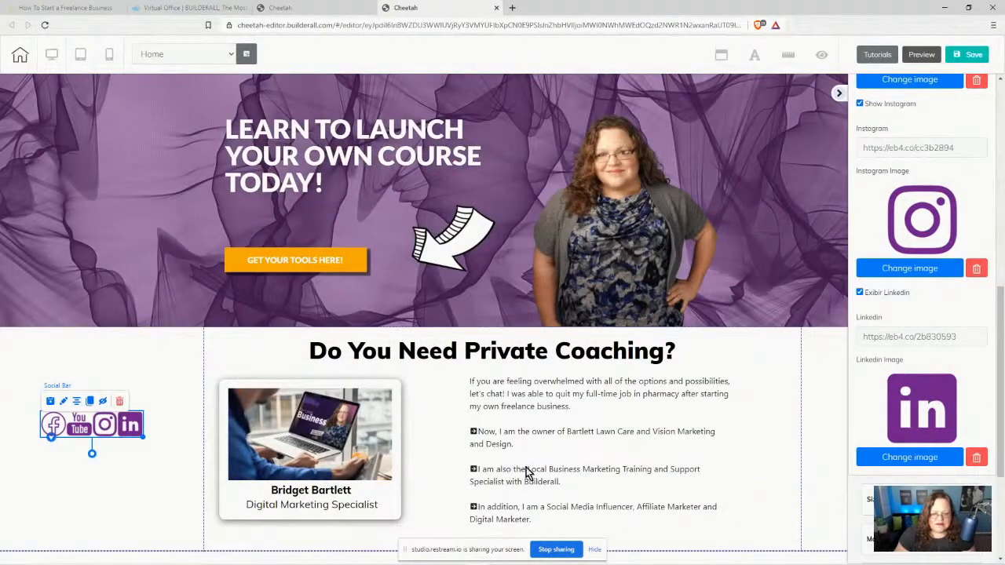
Step: Increase the coaching panel's height to 869 and move the social bar directly below the coach card
click(361, 525)
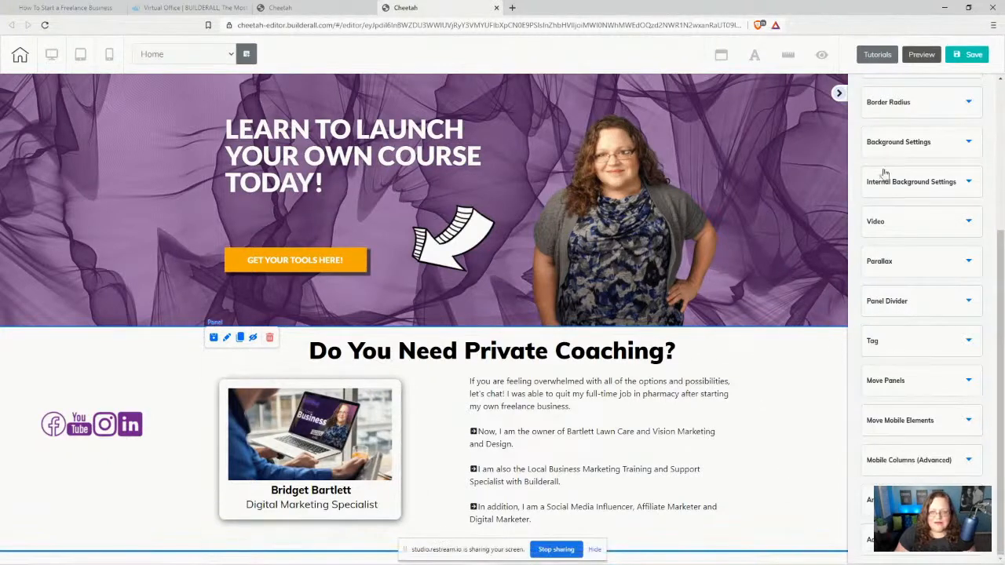
scroll(978, 363, up, 3)
click(915, 168)
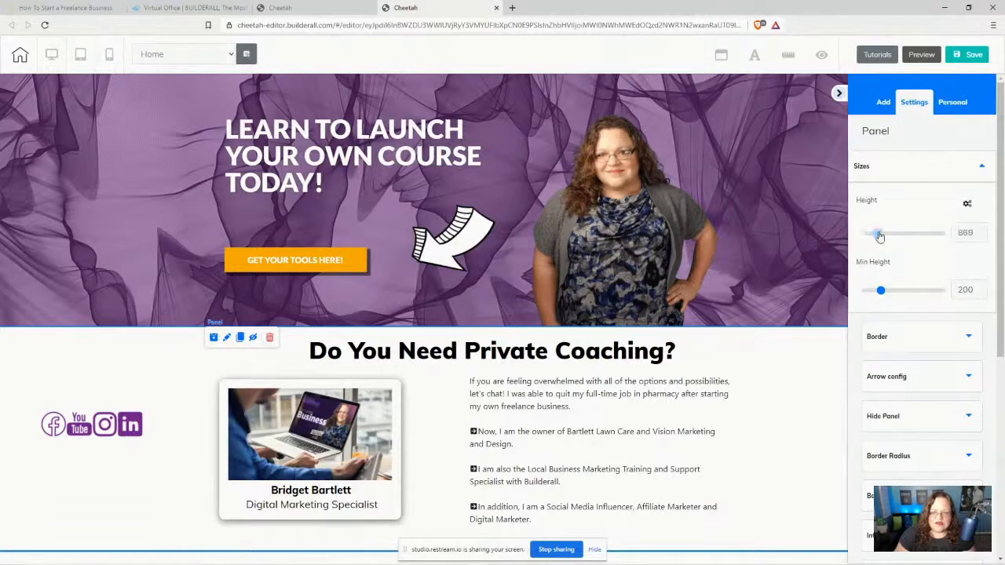
scroll(795, 395, down, 3)
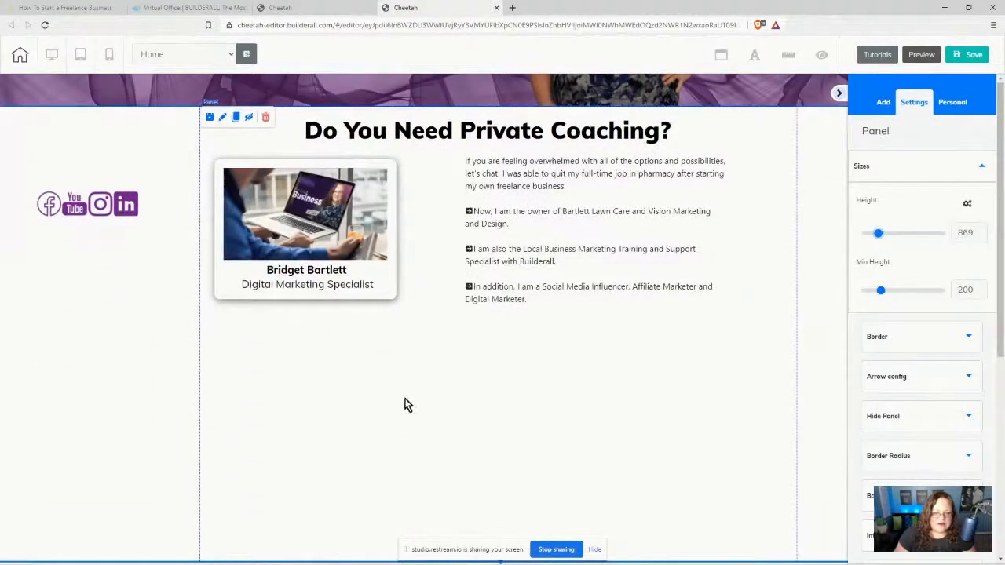
scroll(10, 254, up, 1)
drag(62, 259, 271, 380)
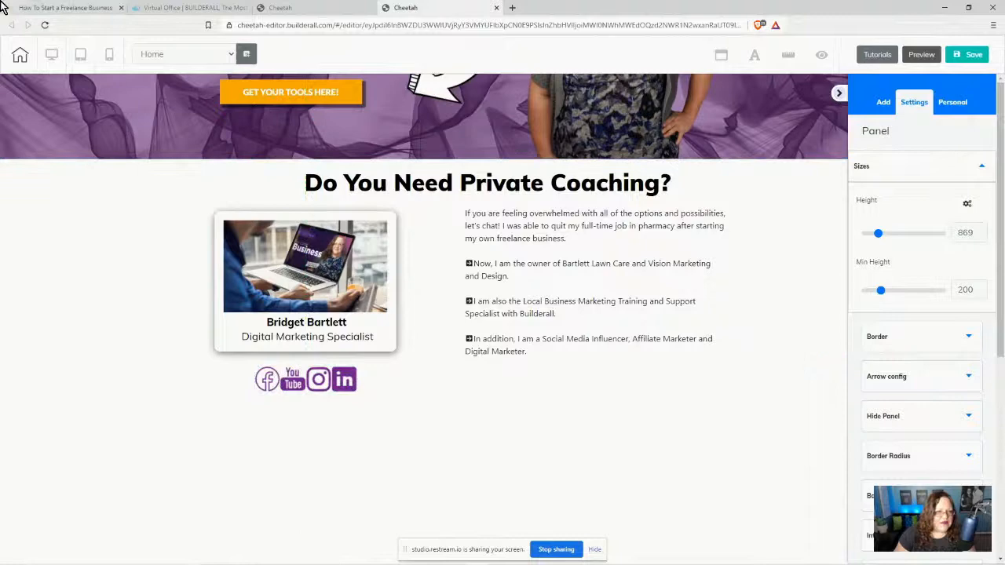
Step: Copy the heading "Still Have Questions?" from the reference course page and return to the page editor
click(108, 7)
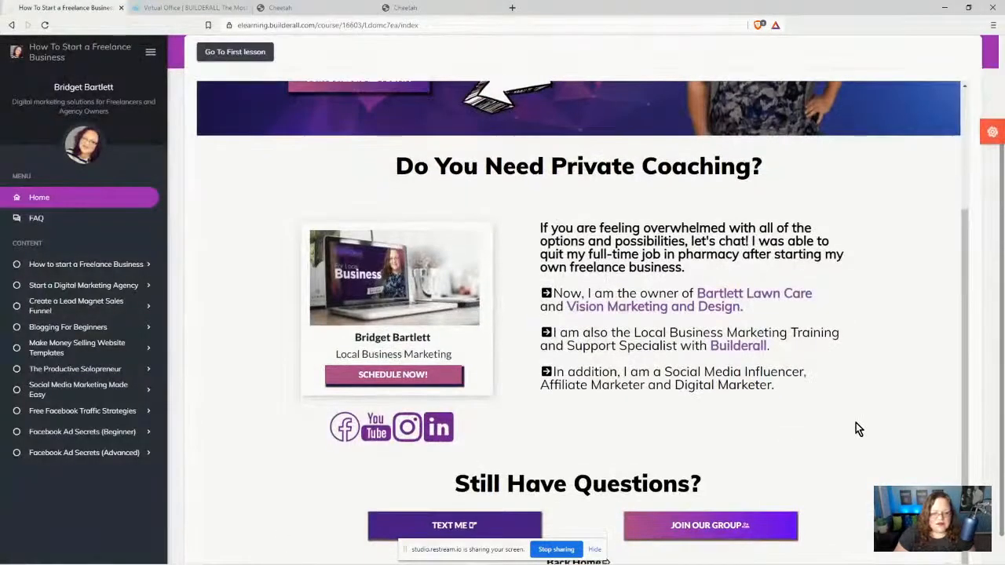
scroll(894, 439, down, 1)
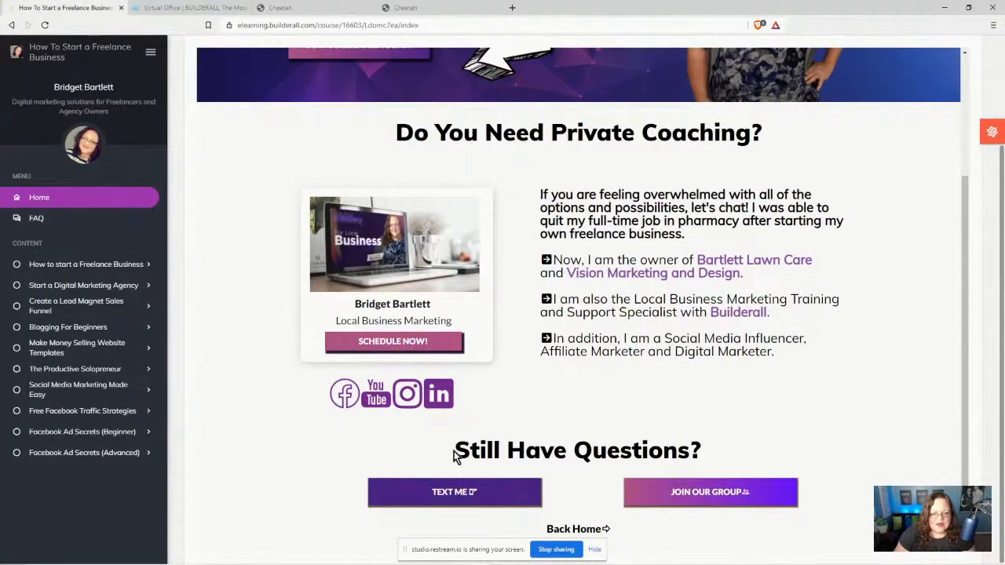
drag(455, 452, 703, 451)
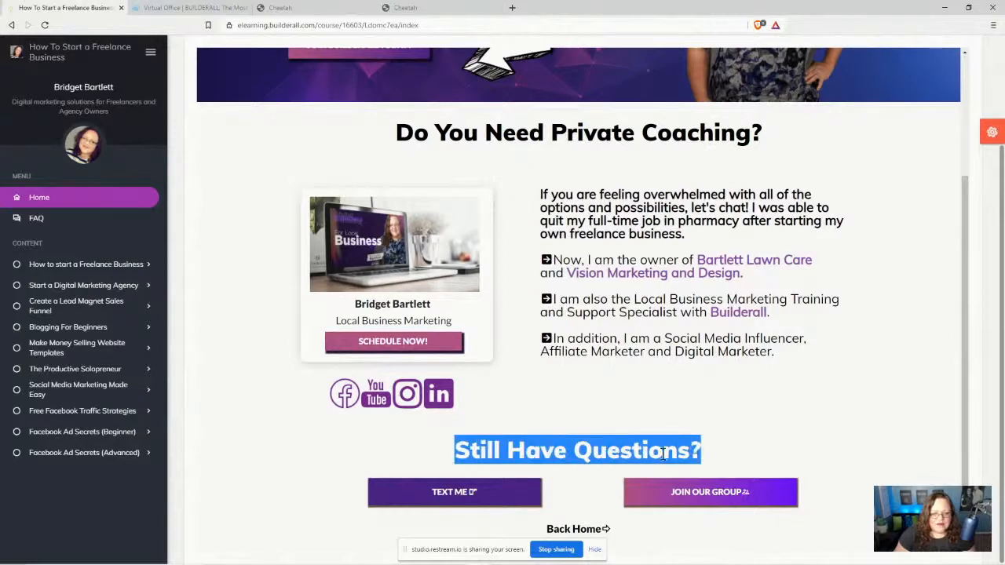
right_click(664, 454)
click(679, 462)
click(185, 7)
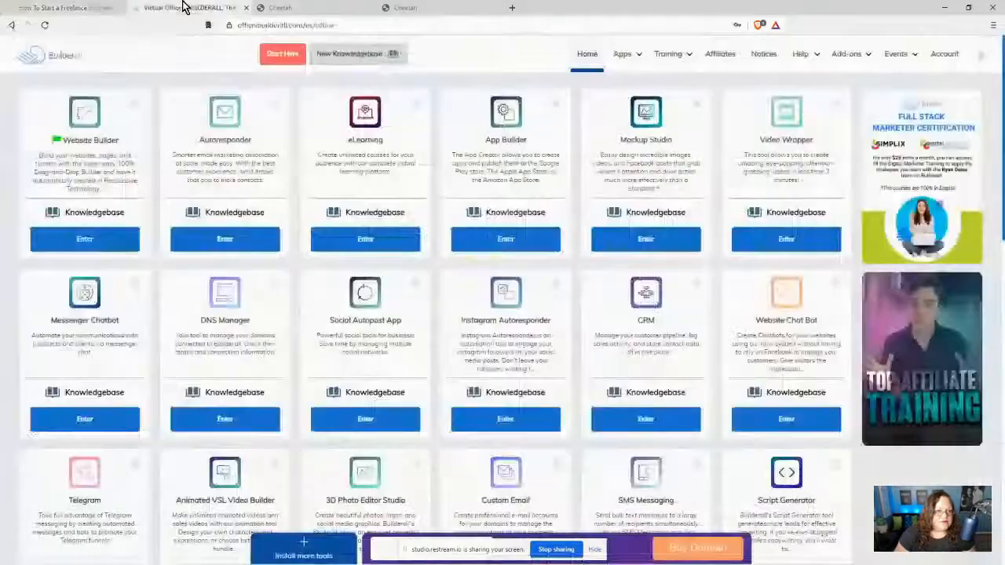
click(437, 7)
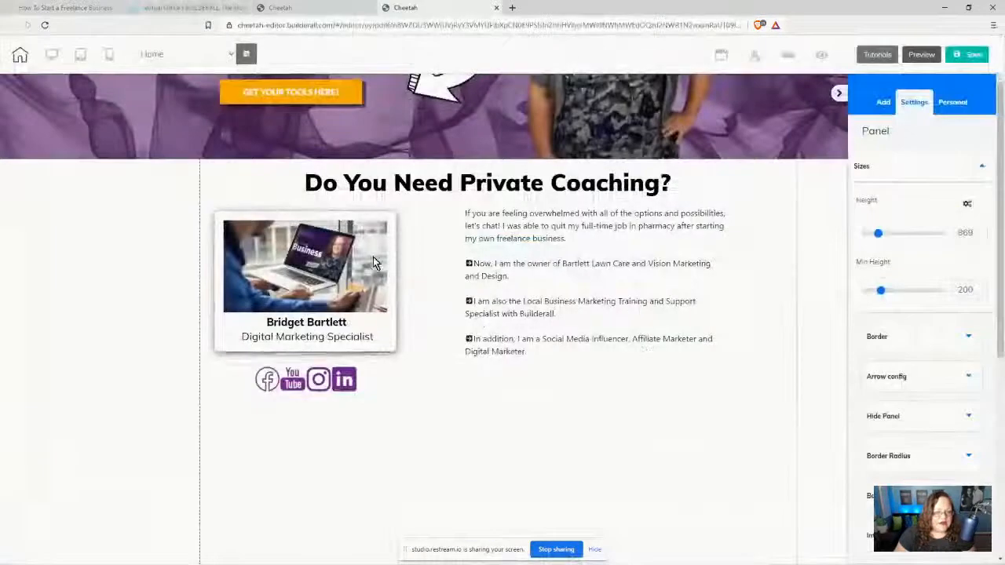
Step: Shift the coaching text, coach card and social bar rightward and slightly down, aligning the text with the card's upper edge and the icons beneath the card
click(637, 482)
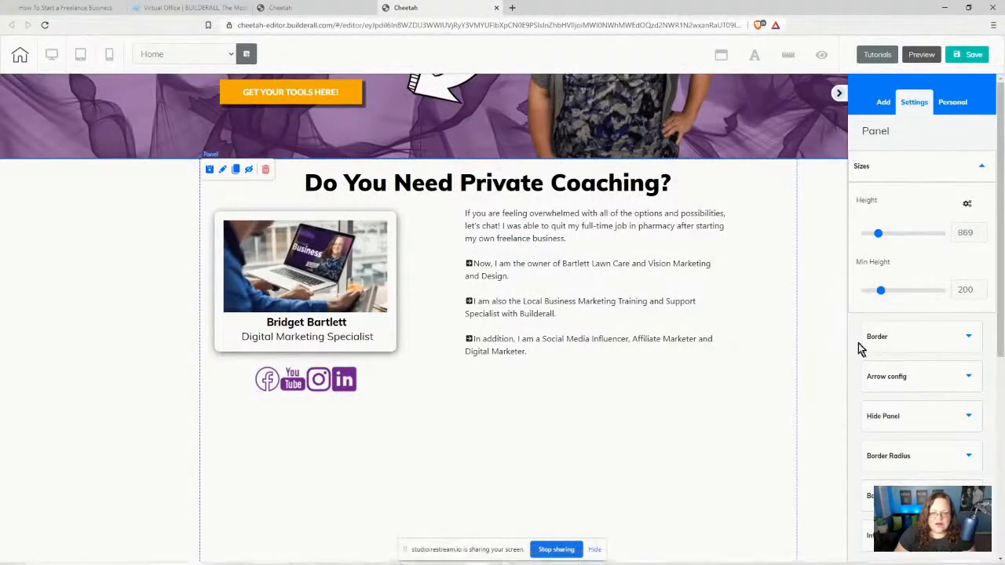
click(881, 102)
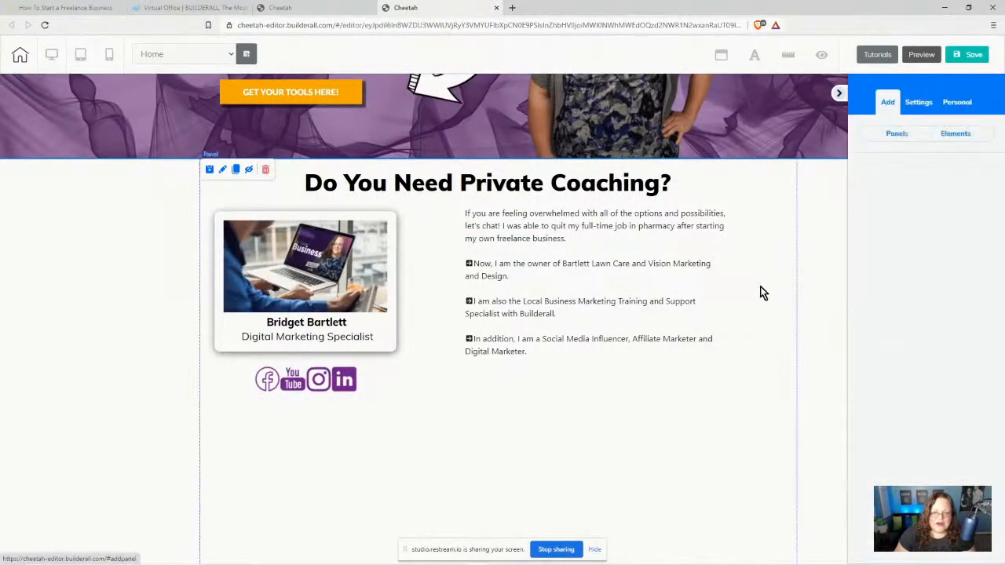
drag(580, 304, 603, 303)
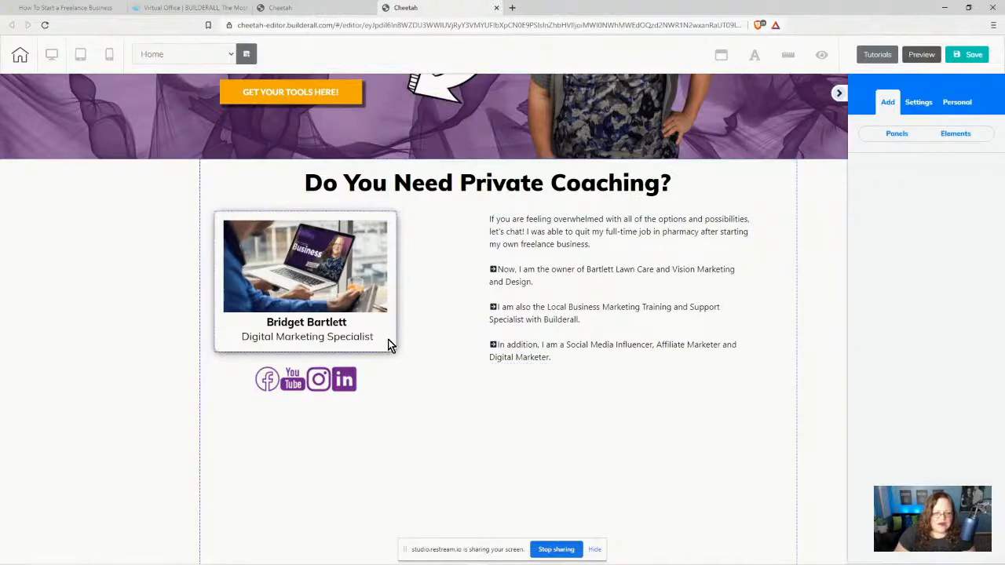
drag(388, 343, 428, 342)
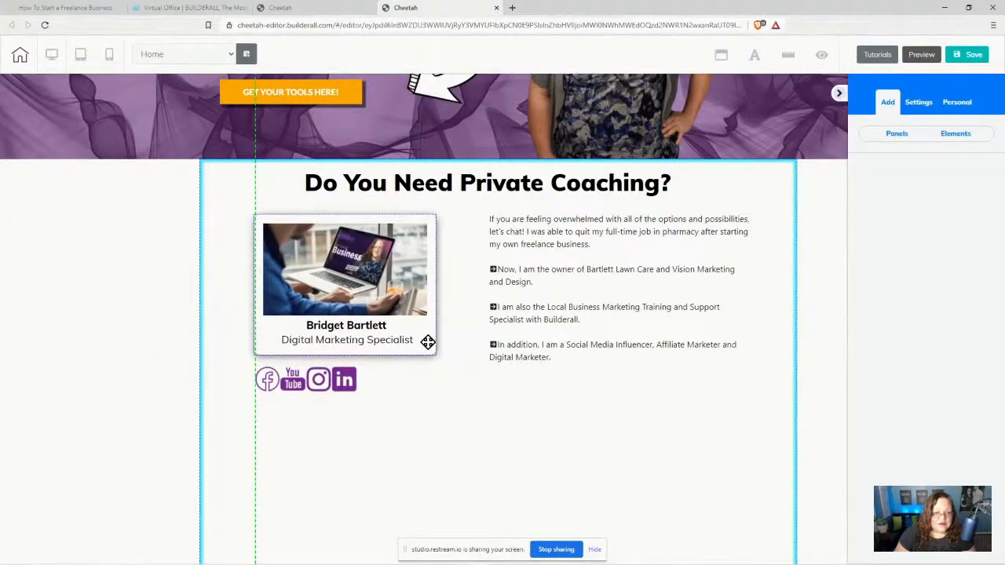
drag(299, 382, 329, 377)
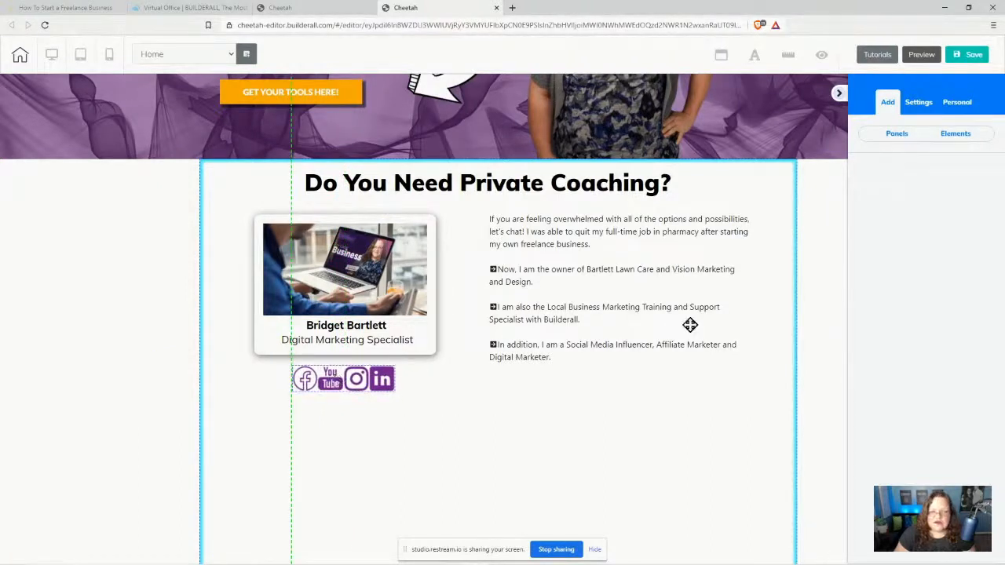
drag(432, 342, 433, 347)
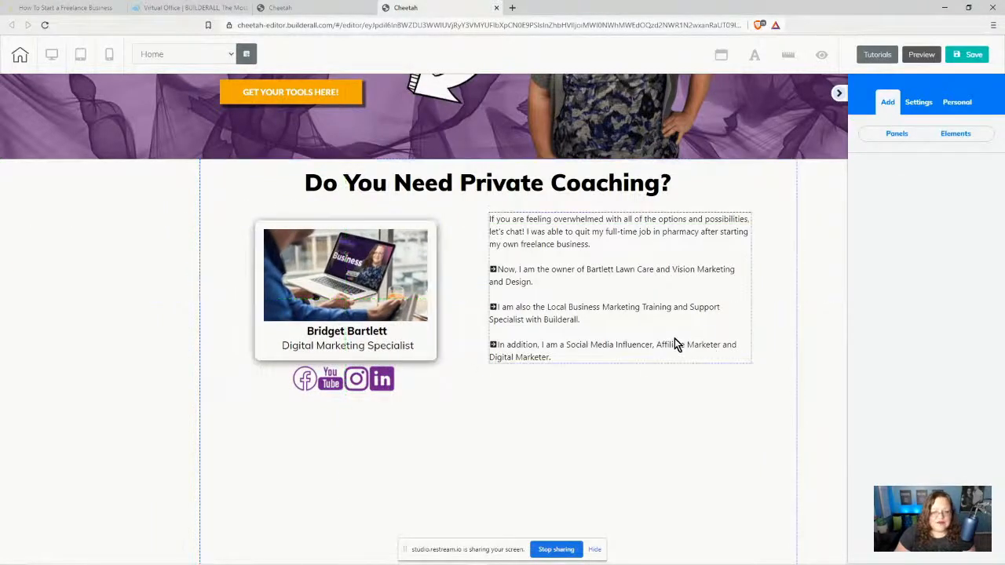
drag(674, 338, 675, 346)
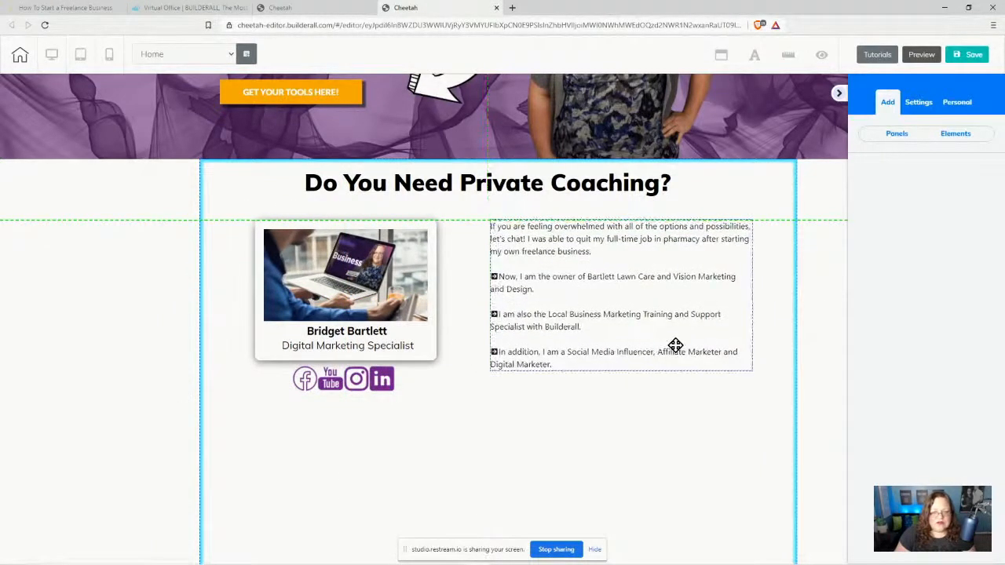
drag(345, 384, 347, 391)
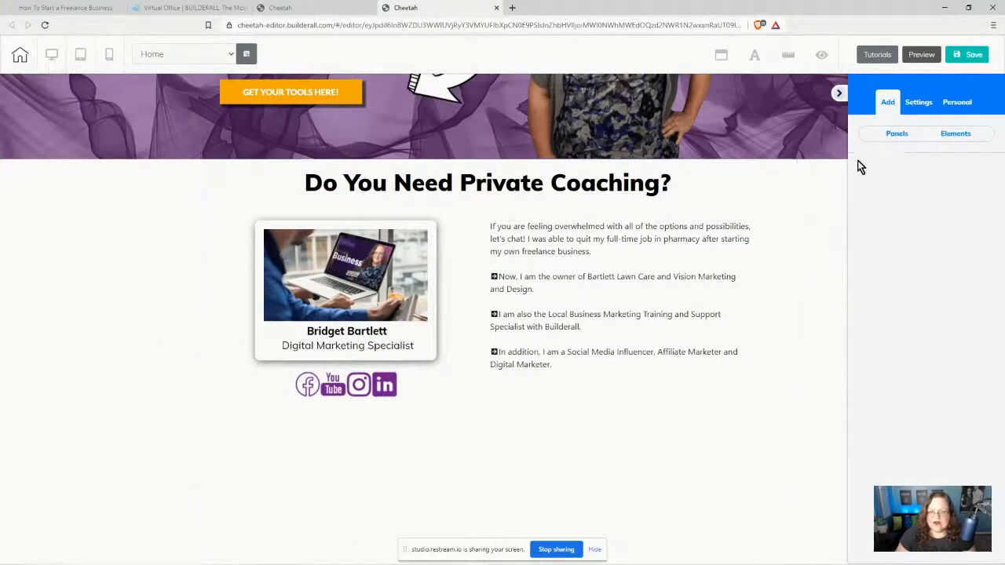
Step: Reduce the coaching panel's height to 505 and add a blank panel below it
click(817, 286)
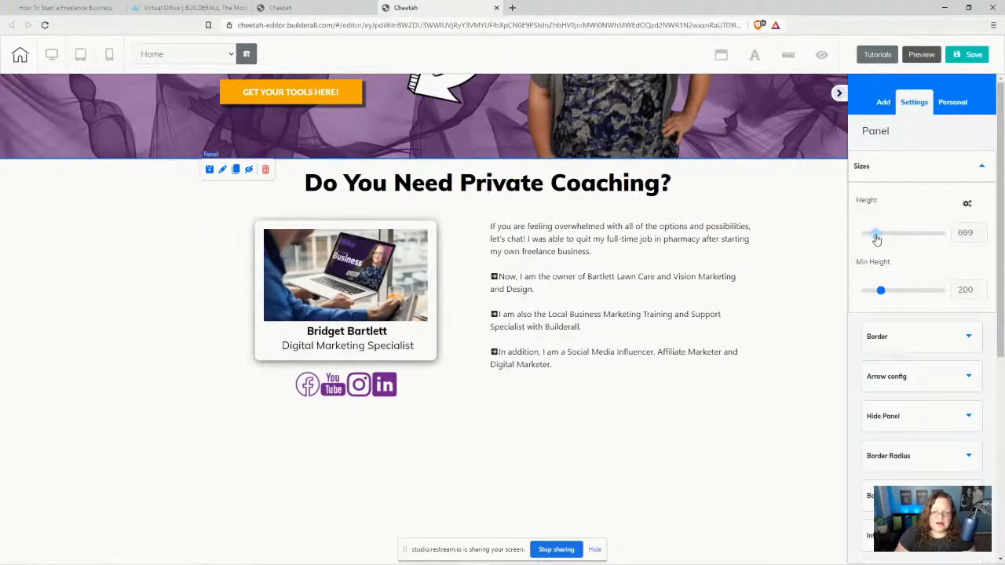
drag(877, 240, 876, 239)
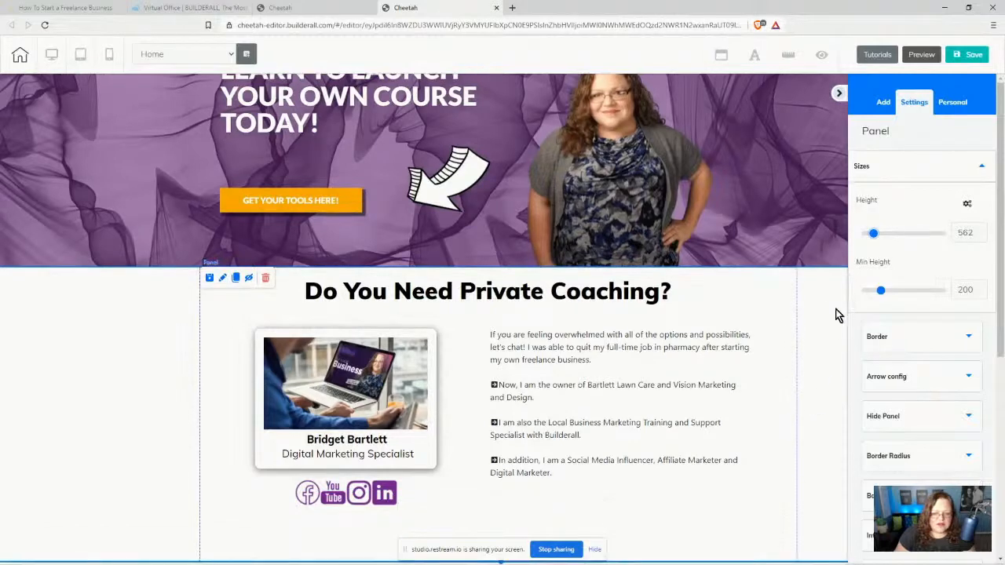
click(883, 102)
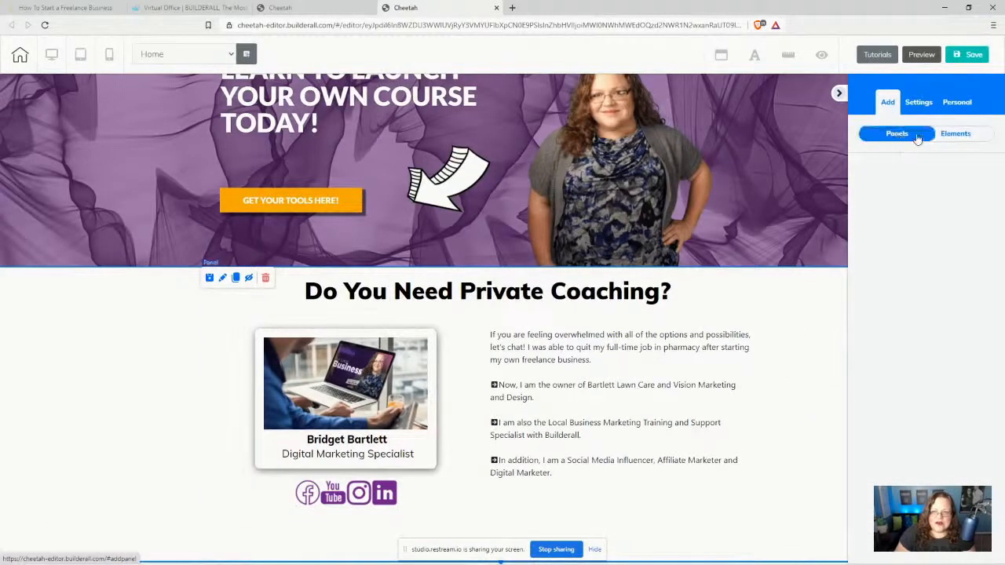
click(917, 135)
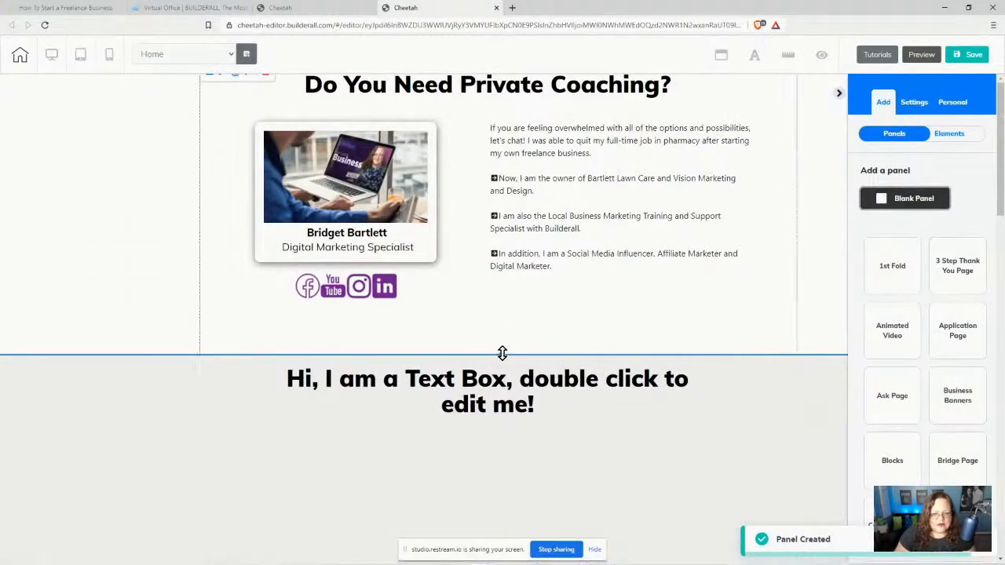
click(496, 326)
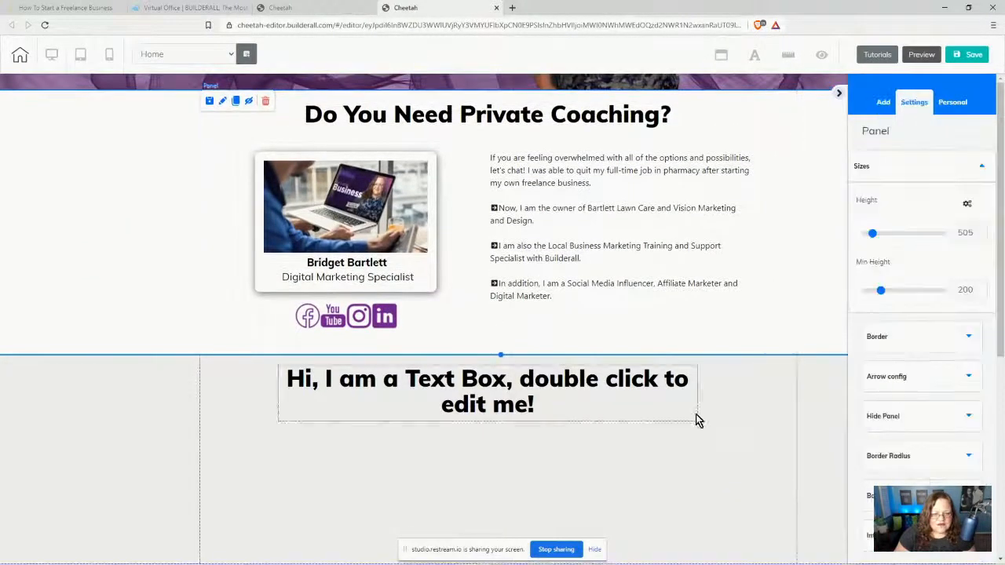
Step: Replace the placeholder heading in the new panel with the copied text "Still Have Questions?"
click(805, 400)
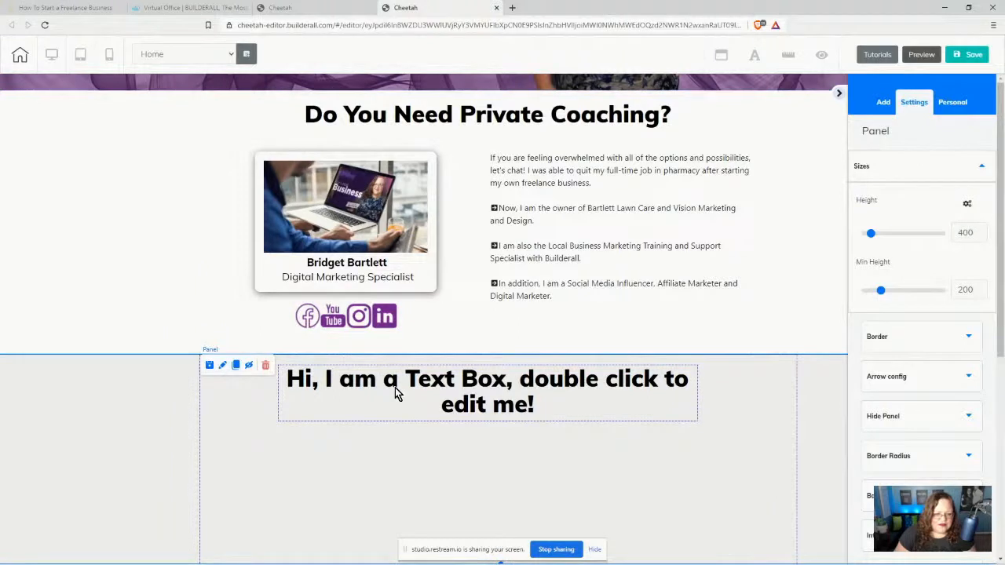
double_click(299, 380)
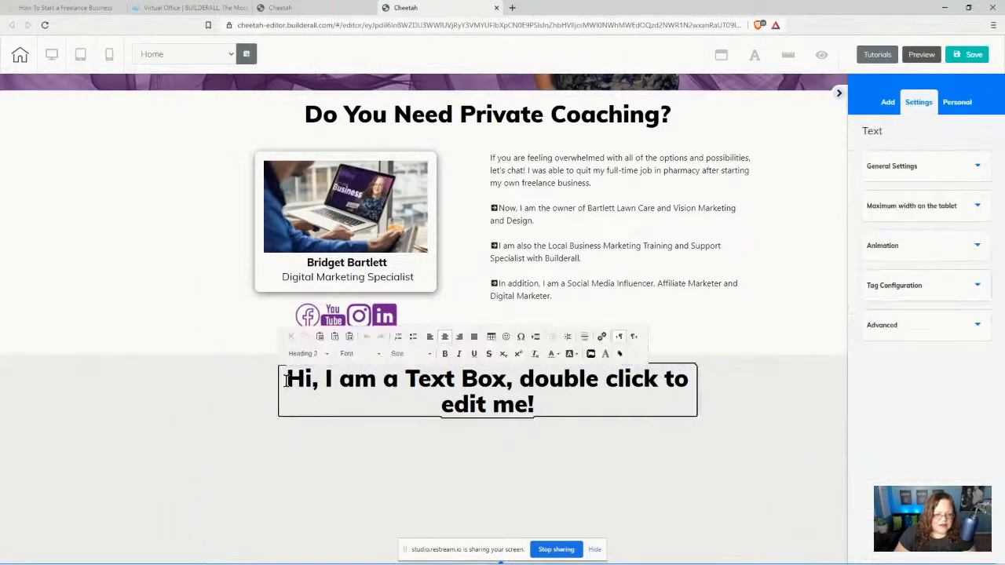
drag(287, 381, 525, 422)
key(ctrl+v)
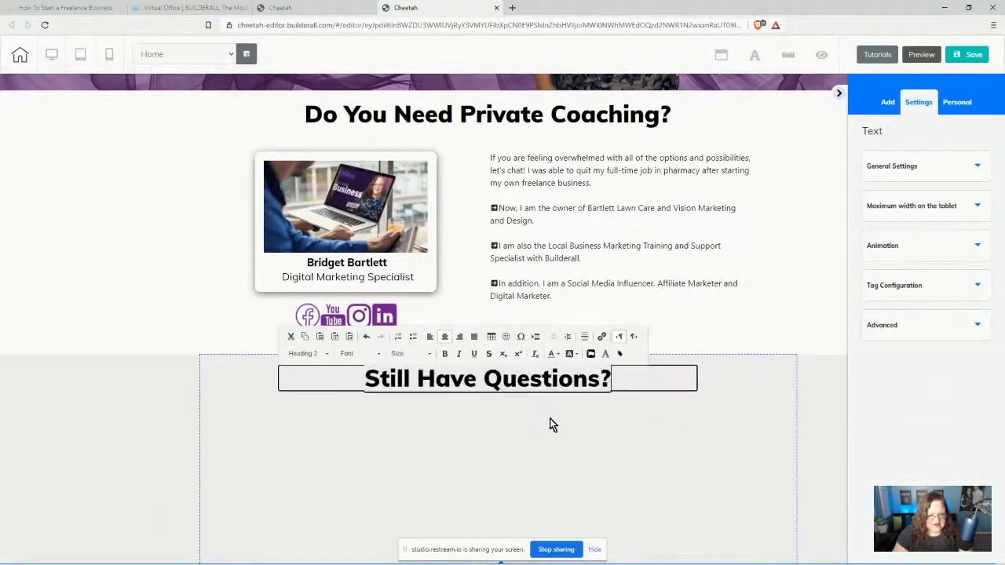
click(397, 415)
Step: Open the coaching panel's solid background color, select its hex code and add the color to the saved swatches
click(828, 318)
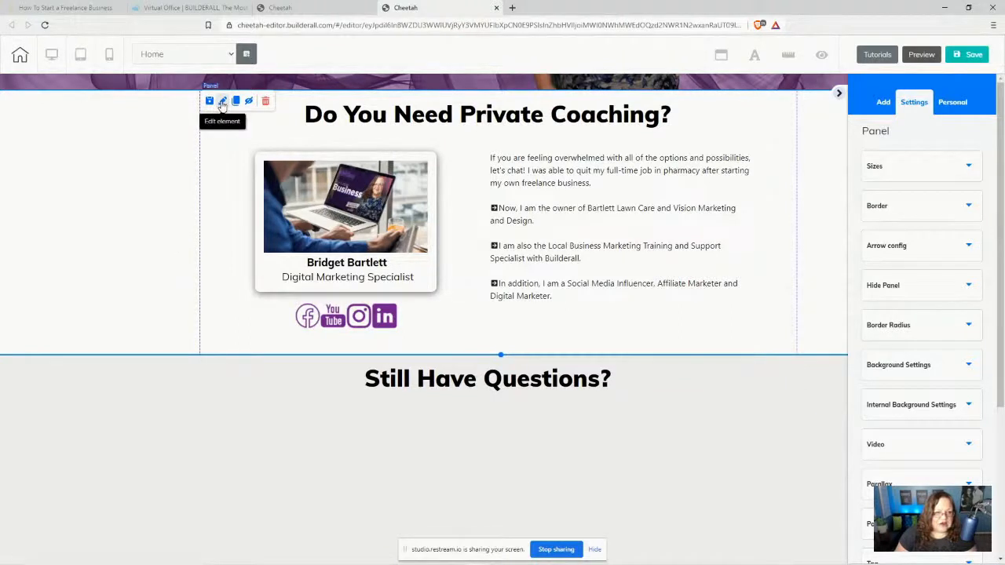
scroll(950, 240, down, 3)
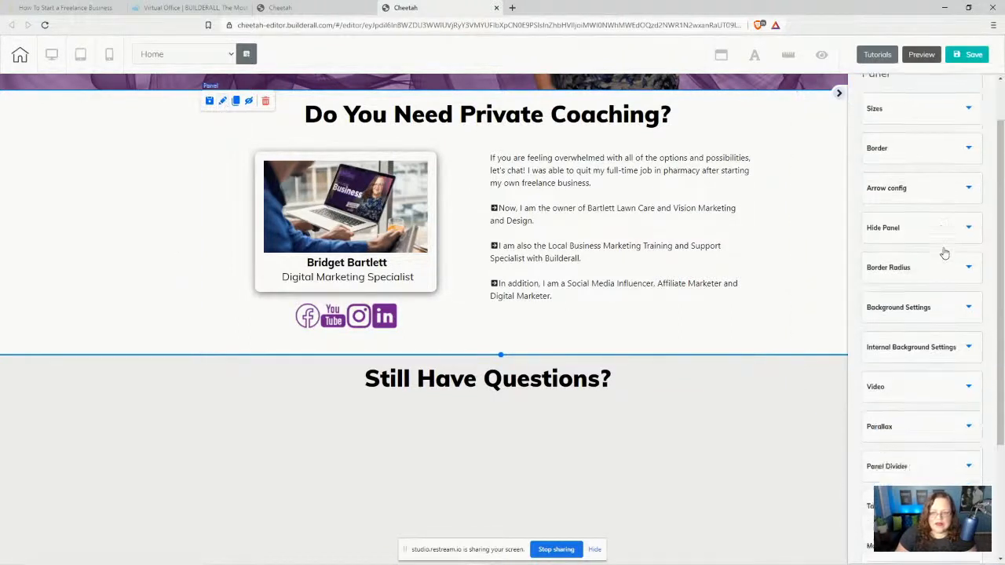
click(927, 161)
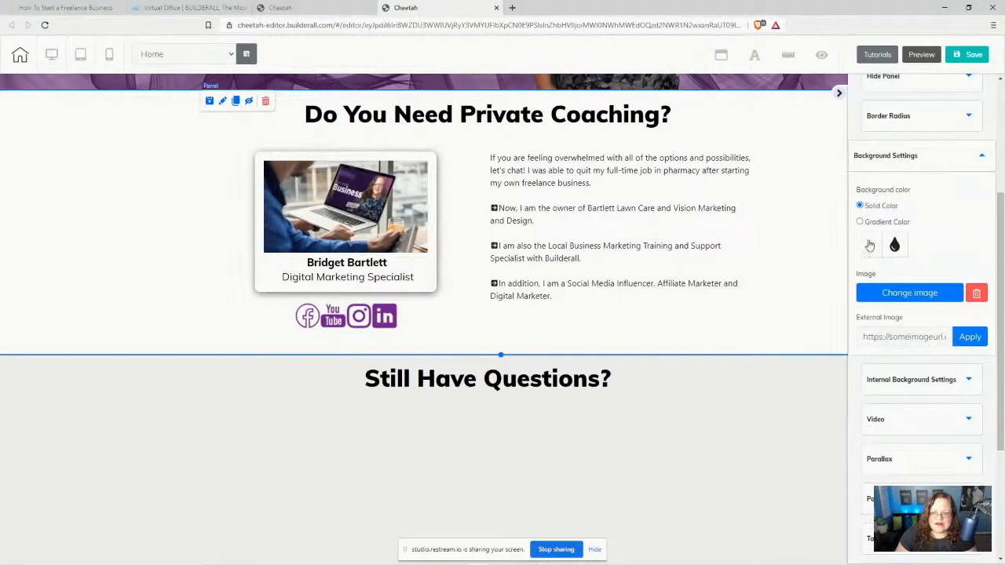
click(869, 246)
drag(890, 382, 864, 382)
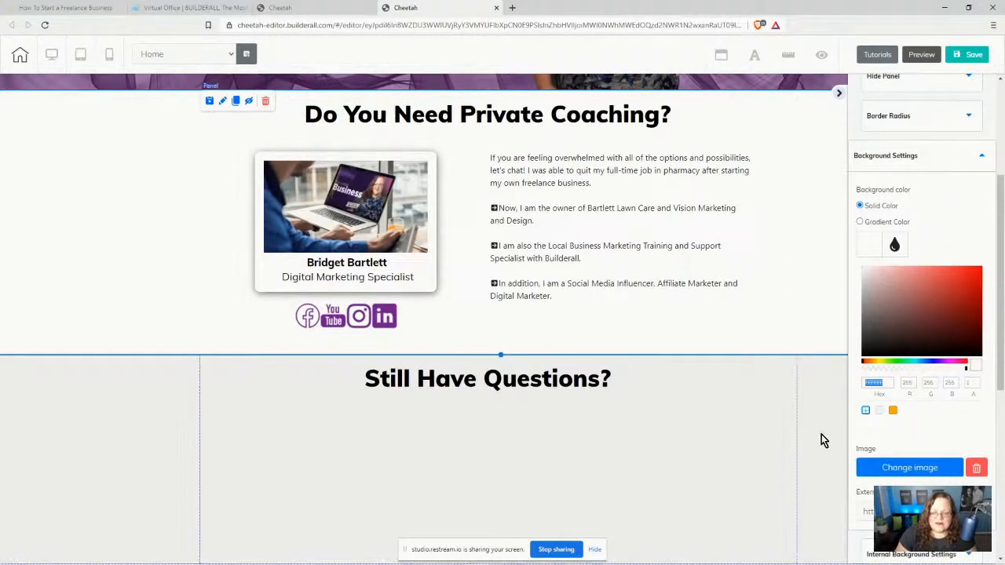
click(866, 411)
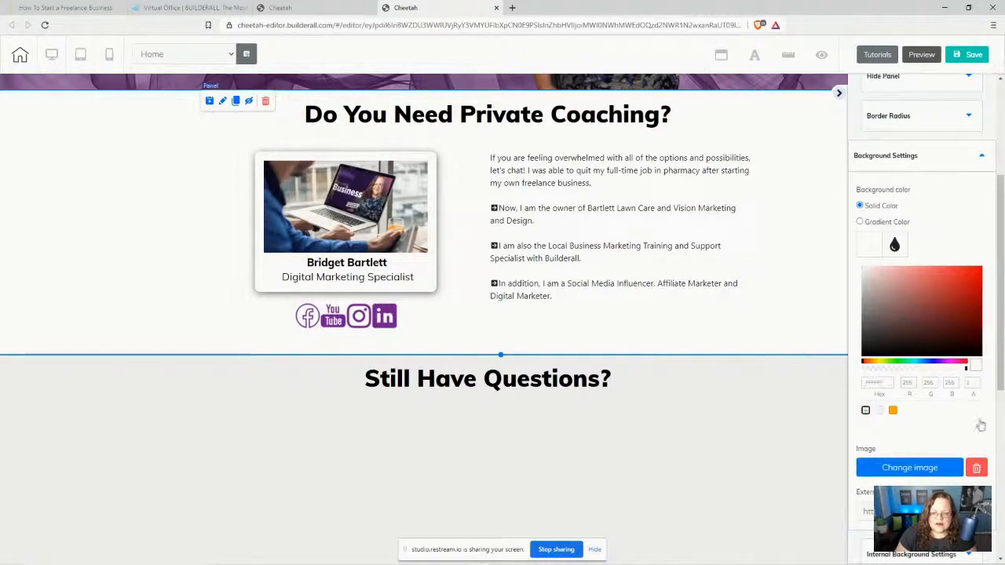
Step: Apply the newly saved off-white swatch as the background color of the "Still Have Questions?" panel
click(761, 414)
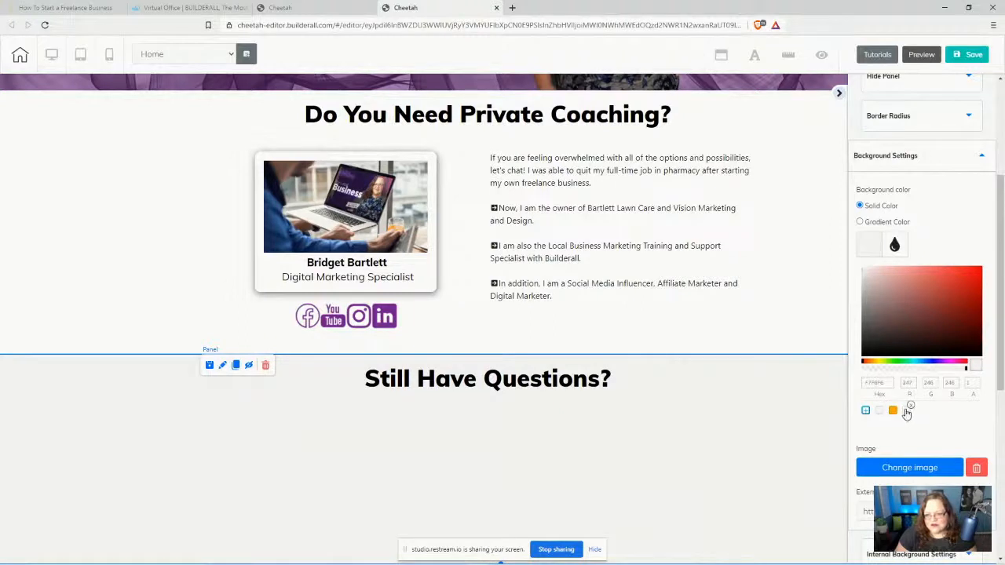
click(907, 412)
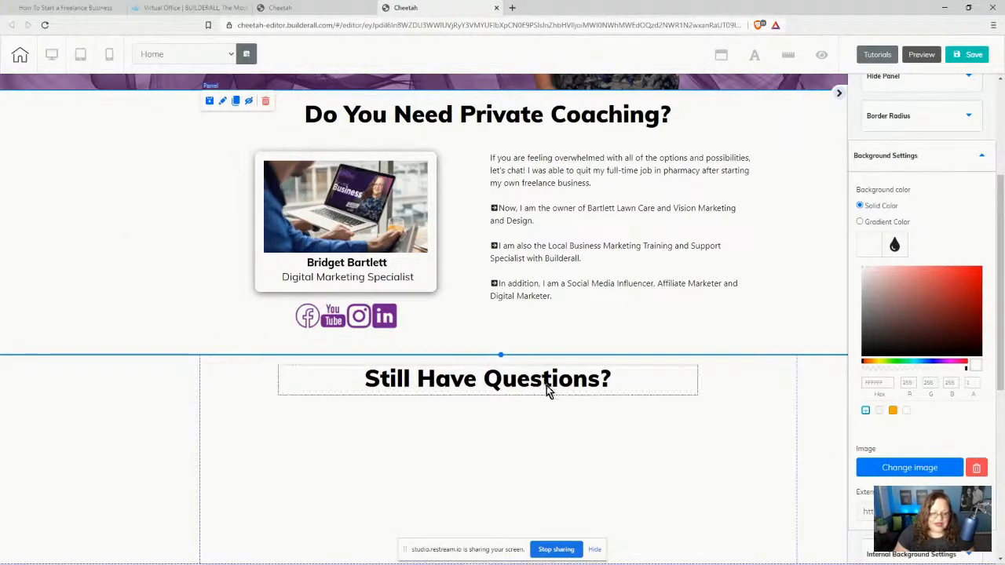
Step: Check the reference page's question buttons, then clone the "GET YOUR TOOLS HERE!" button and move the copy to the banner's lower-left edge
click(341, 7)
click(55, 8)
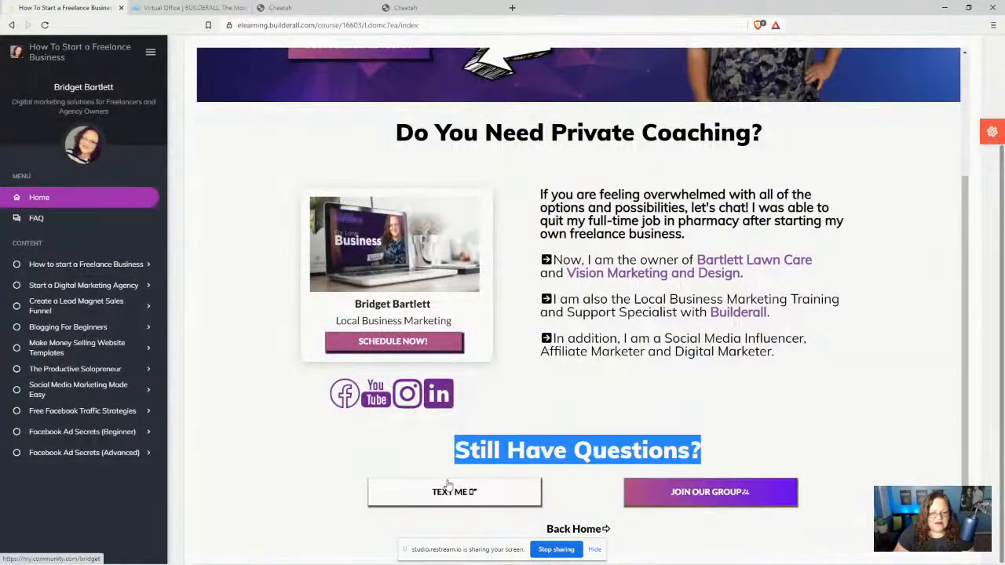
click(421, 7)
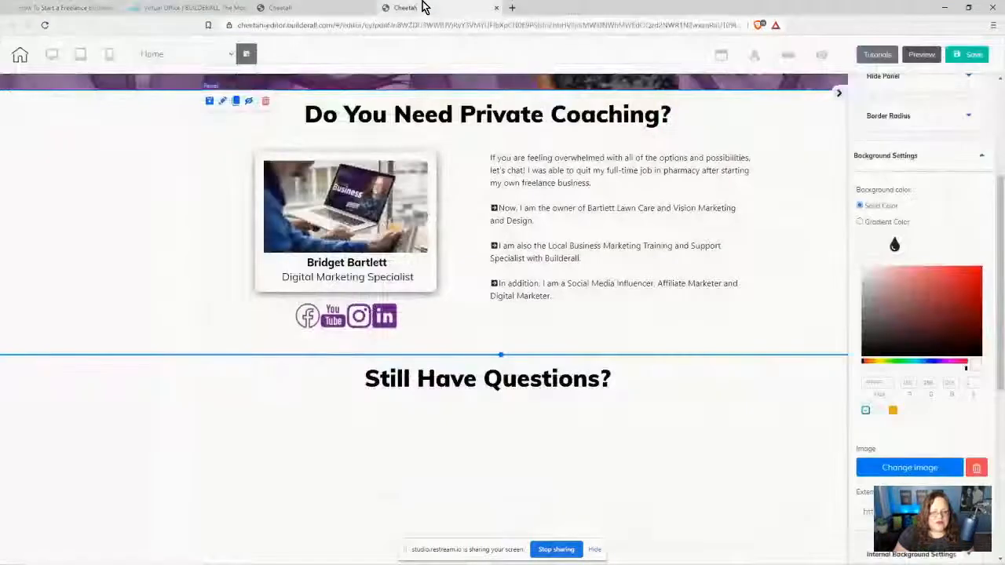
scroll(784, 321, up, 2)
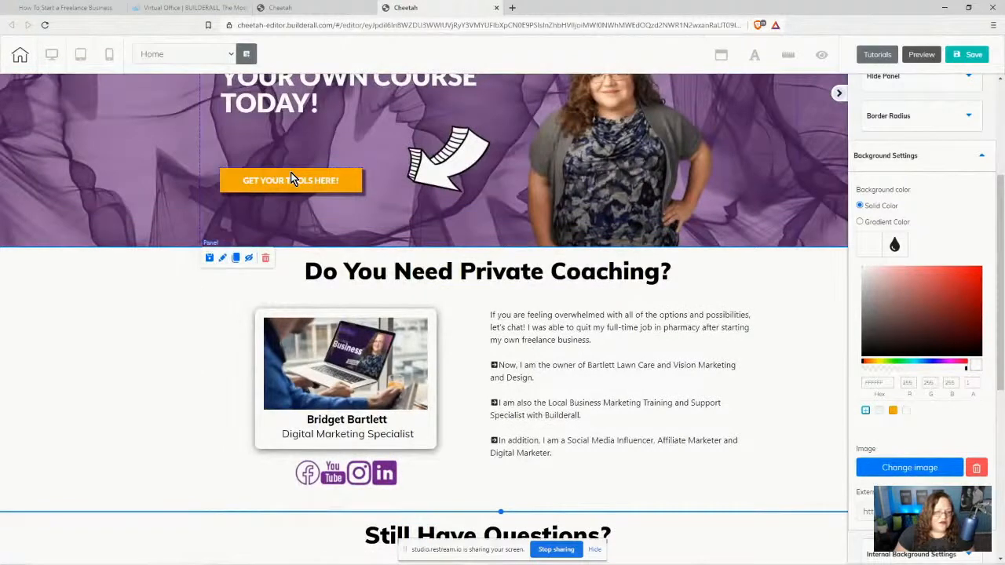
click(290, 176)
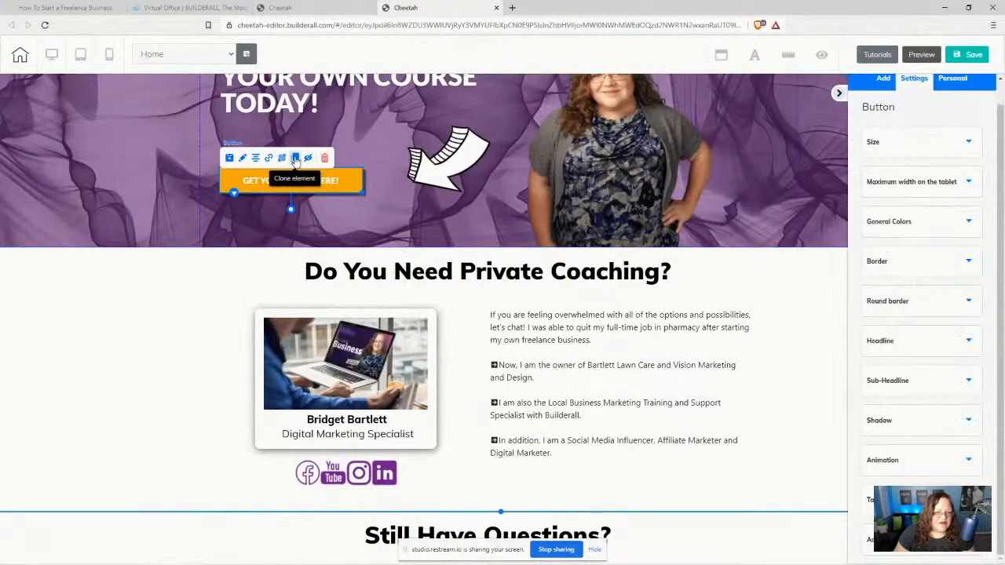
click(295, 159)
mouse_move(321, 186)
mouse_down()
mouse_move(193, 222)
mouse_move(164, 262)
mouse_move(166, 250)
mouse_move(185, 252)
mouse_up()
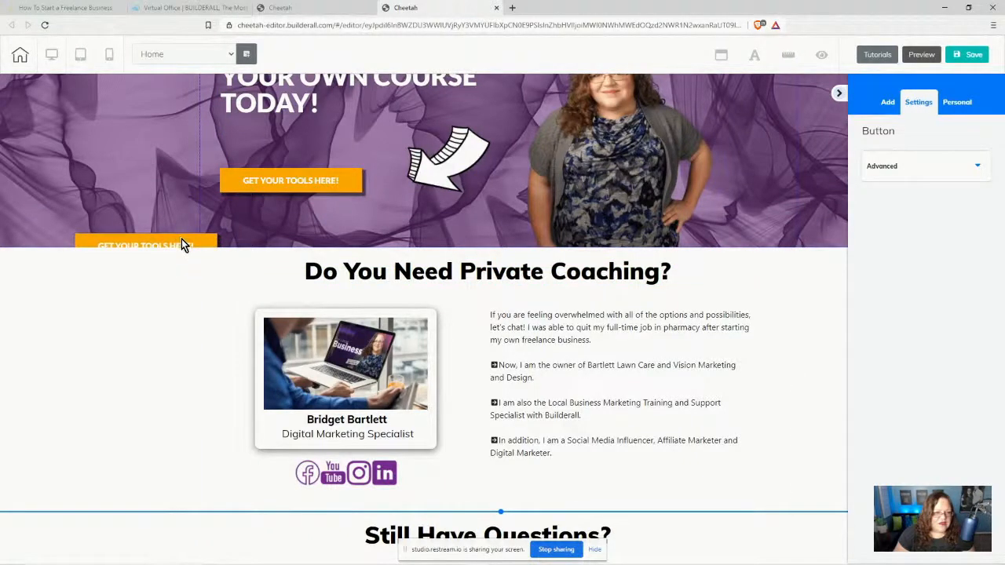
Step: Raise the cloned button's positioning layer to level 1 so it sits above the neighboring panel
click(181, 239)
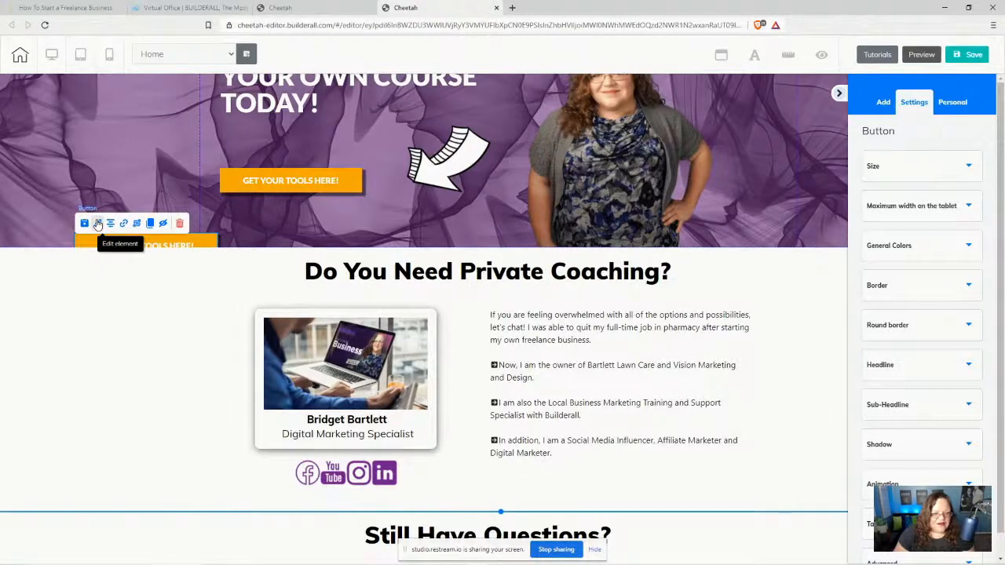
scroll(938, 433, down, 1)
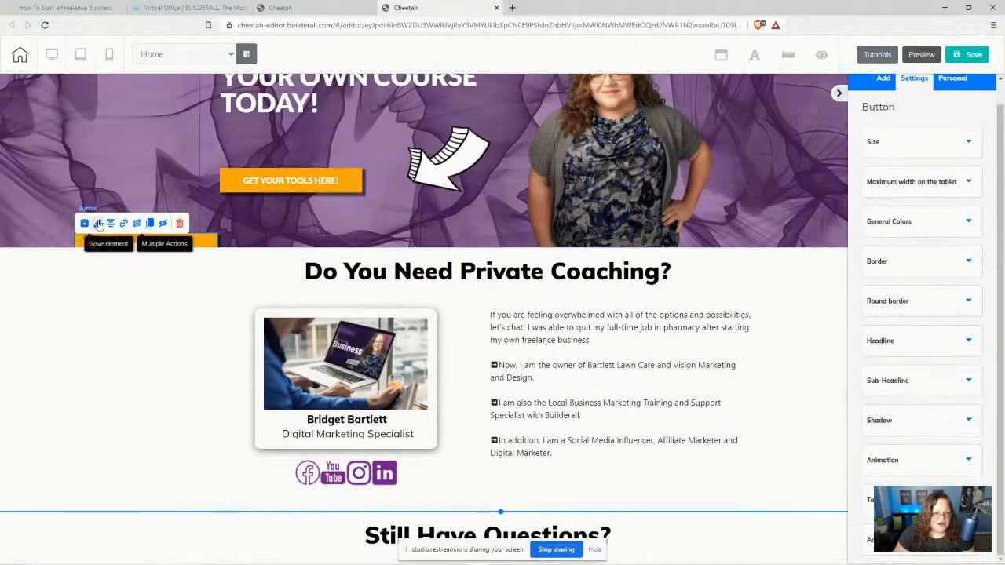
click(925, 553)
scroll(938, 487, down, 3)
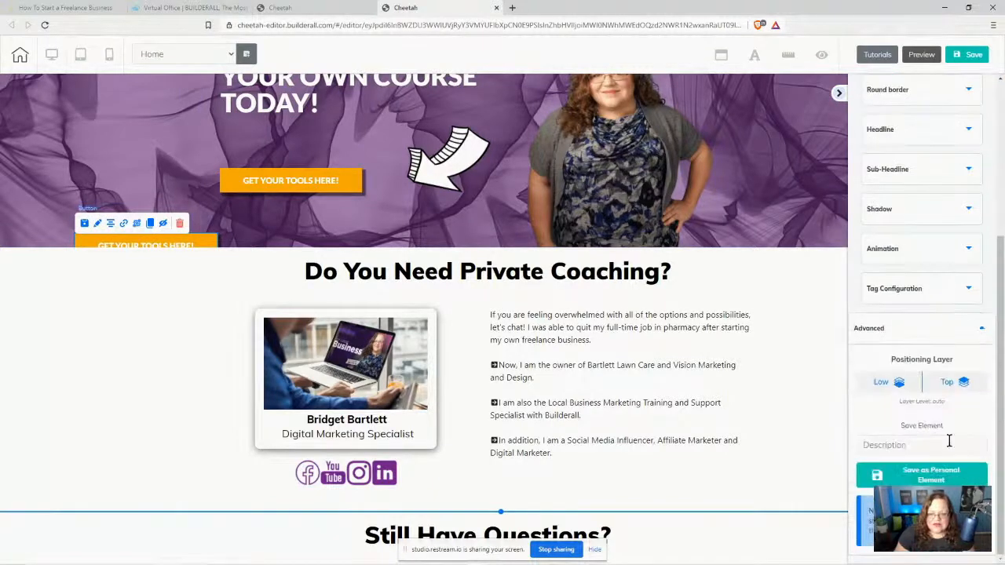
click(950, 385)
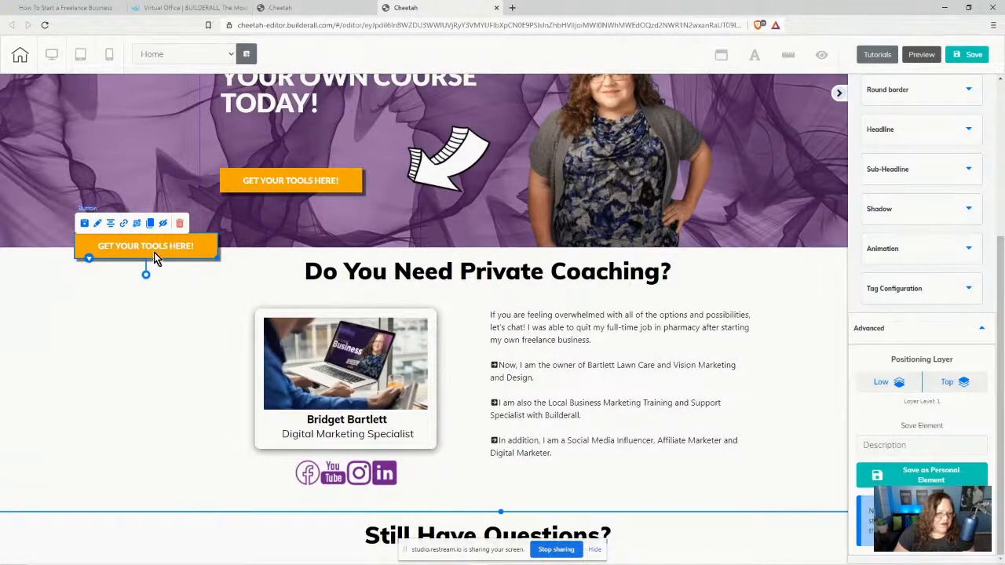
Step: Move the cloned button below the "Still Have Questions?" heading and clone it again, placing the two buttons side by side
drag(153, 252, 203, 547)
scroll(165, 394, down, 2)
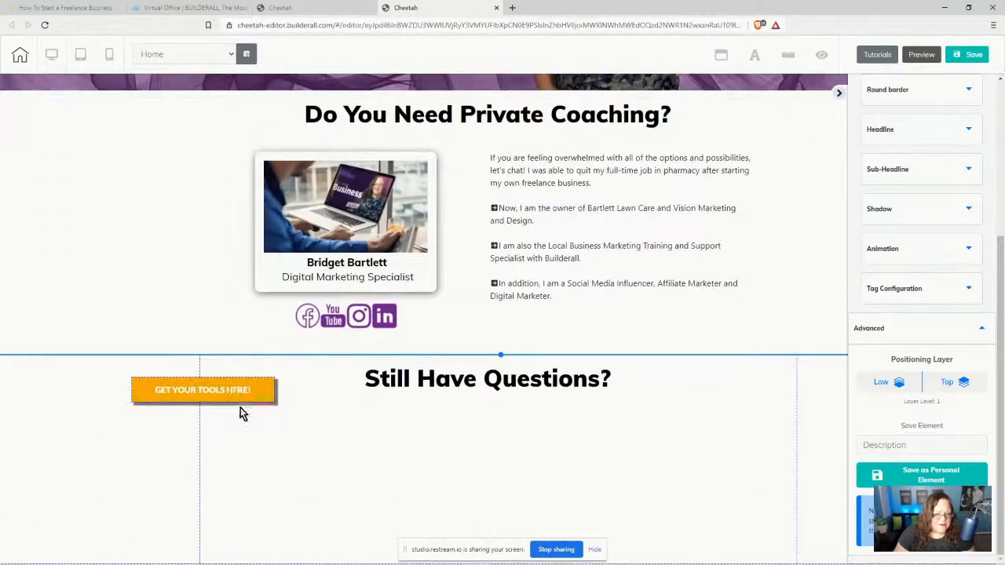
drag(240, 411, 376, 459)
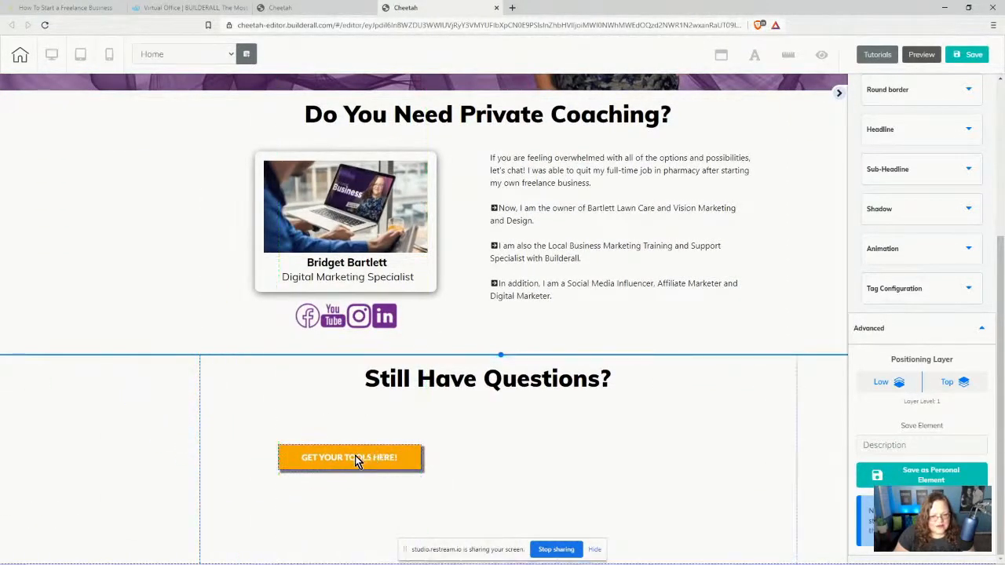
click(355, 456)
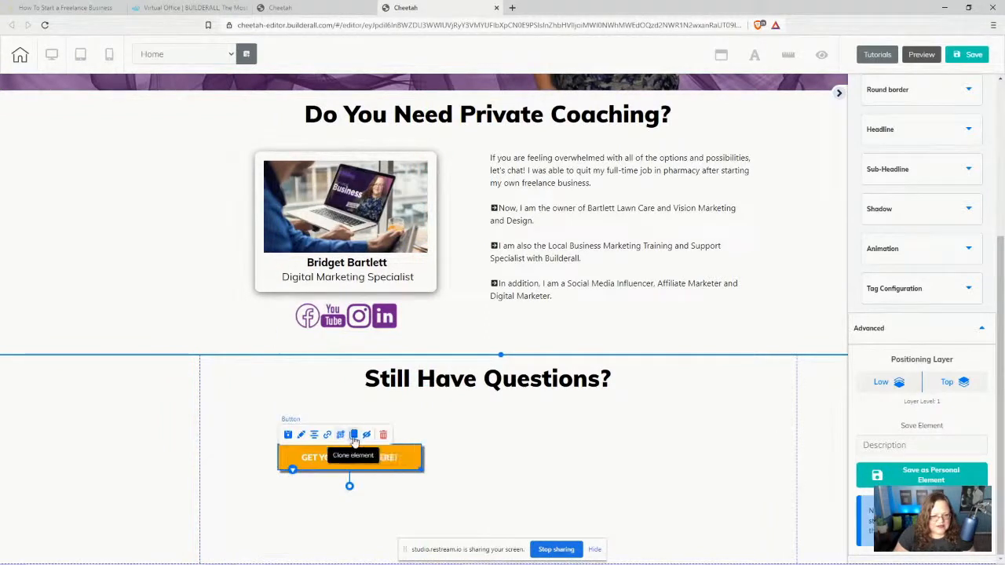
mouse_move(349, 461)
mouse_down()
mouse_move(370, 475)
mouse_move(588, 464)
mouse_move(591, 432)
mouse_move(596, 444)
mouse_move(357, 446)
mouse_up()
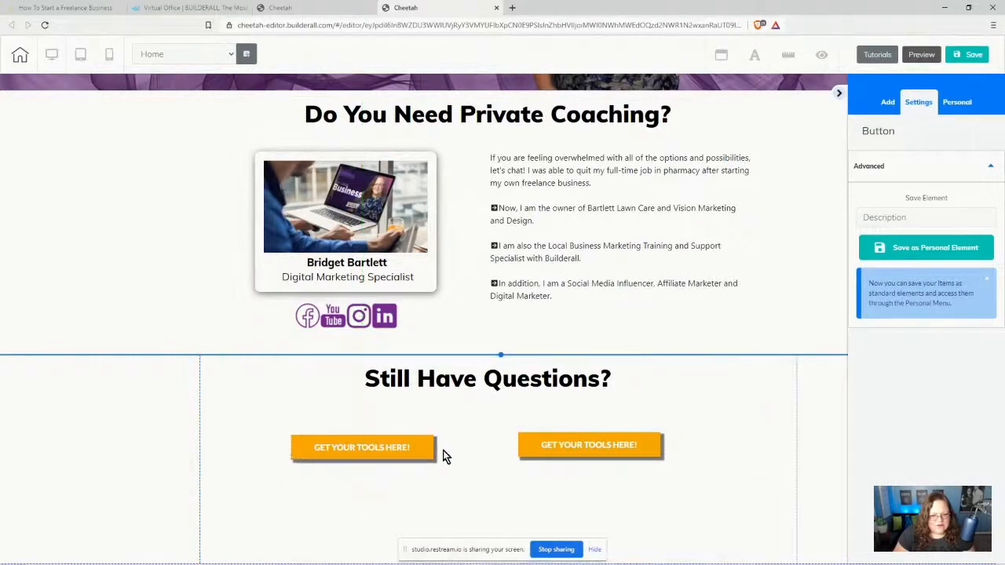
Step: Check the reference page's button labels and change the left question button's headline to "TEXT ME"
click(63, 8)
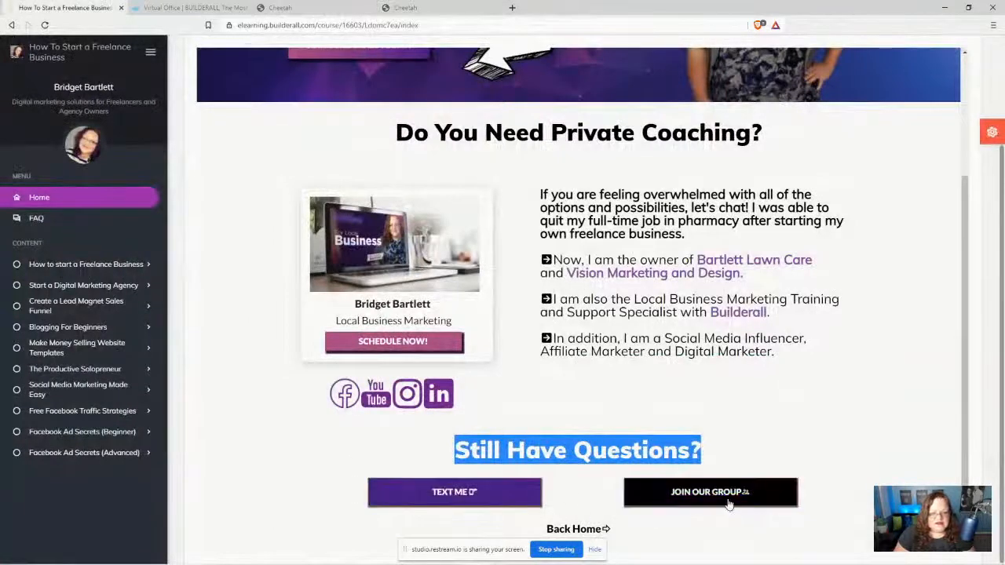
click(397, 8)
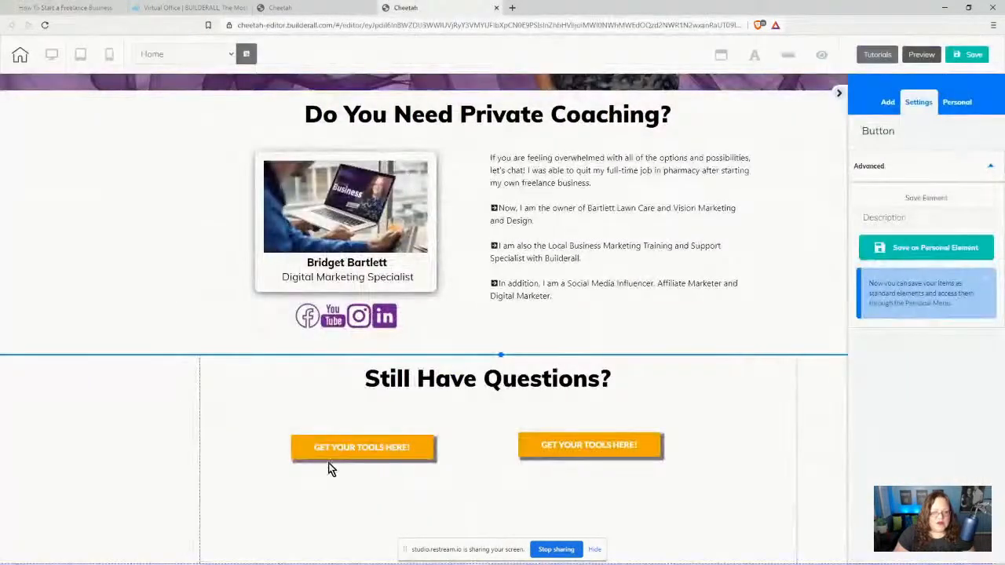
click(329, 454)
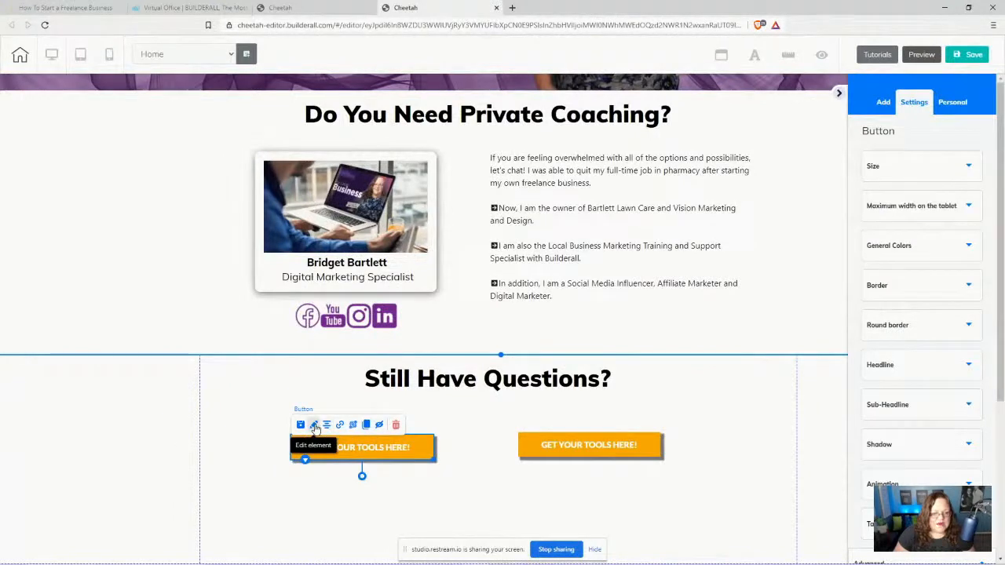
click(912, 364)
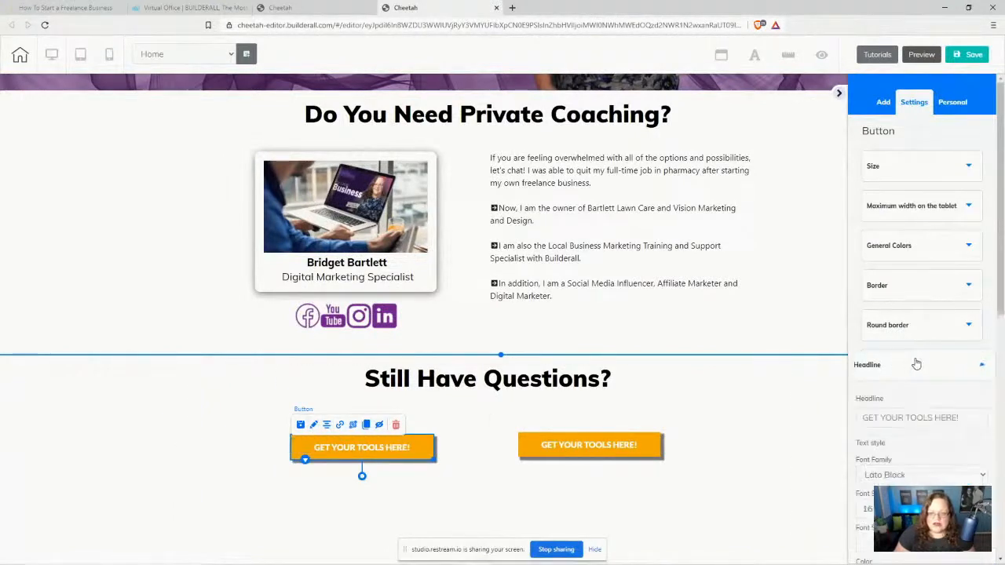
drag(959, 417, 861, 416)
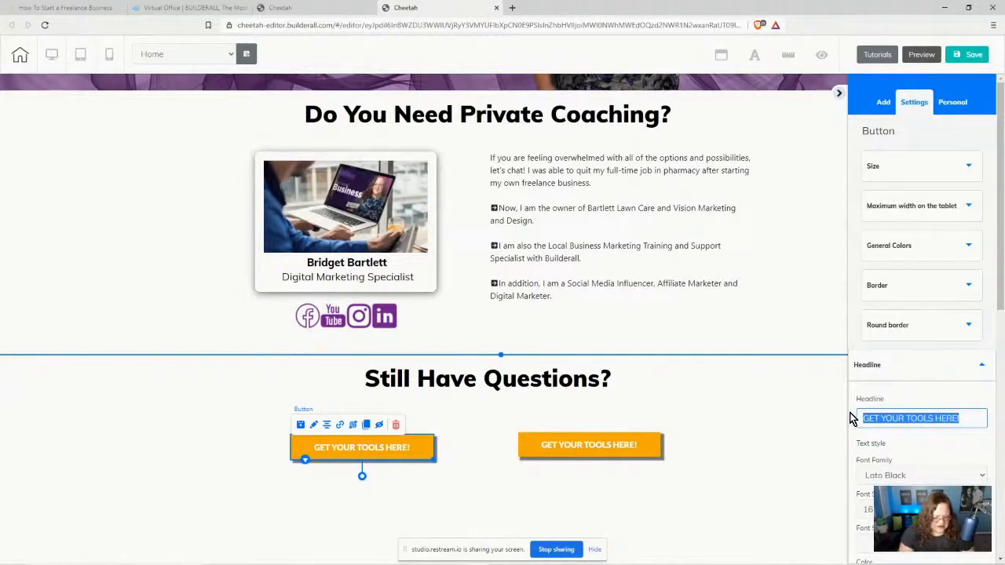
text(TEXT NE)
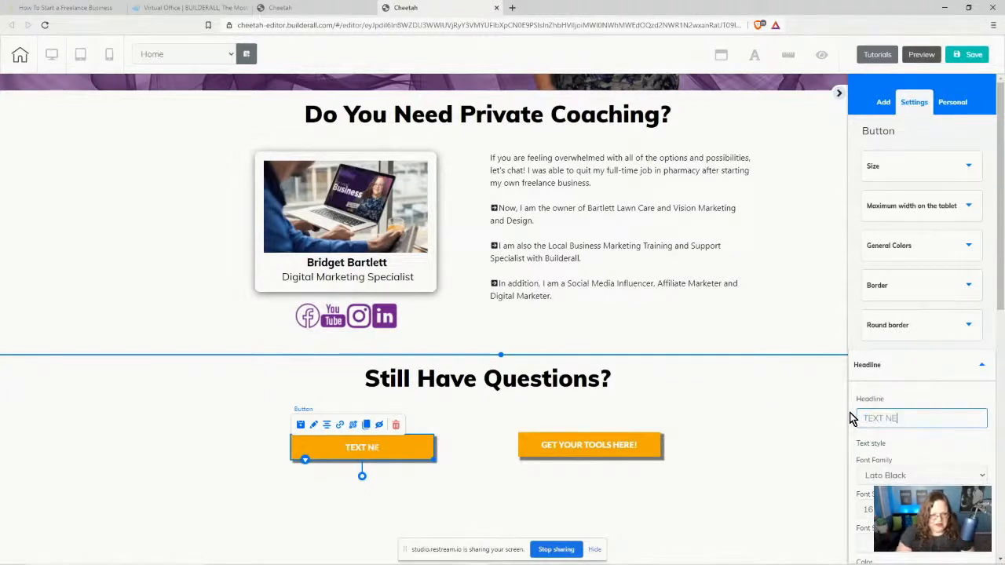
key(BackSpace)
key(BackSpace)
text(ME)
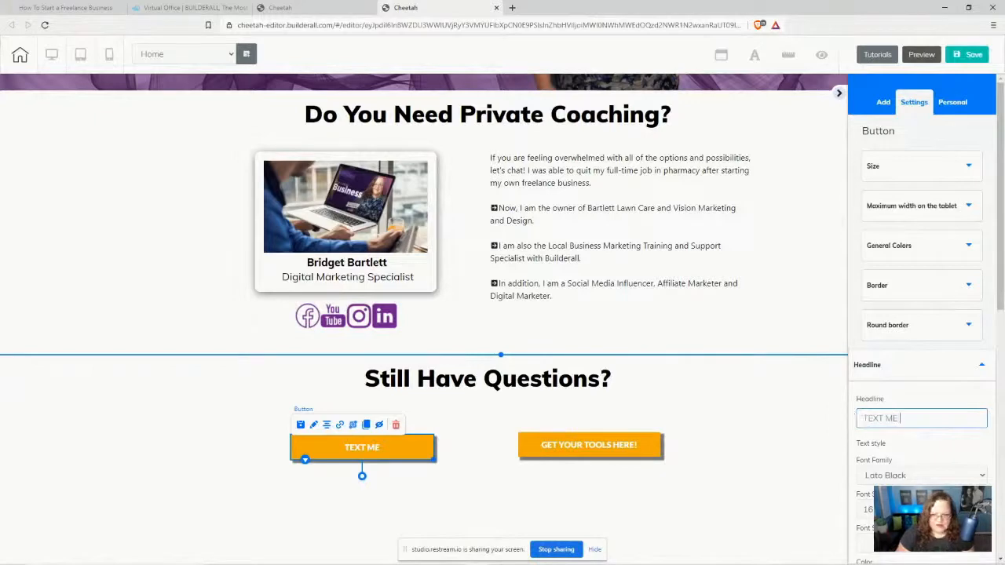
Step: Search the icon list for "phone" and add the phone-with-message icon to the "TEXT ME" button's headline
scroll(902, 458, down, 10)
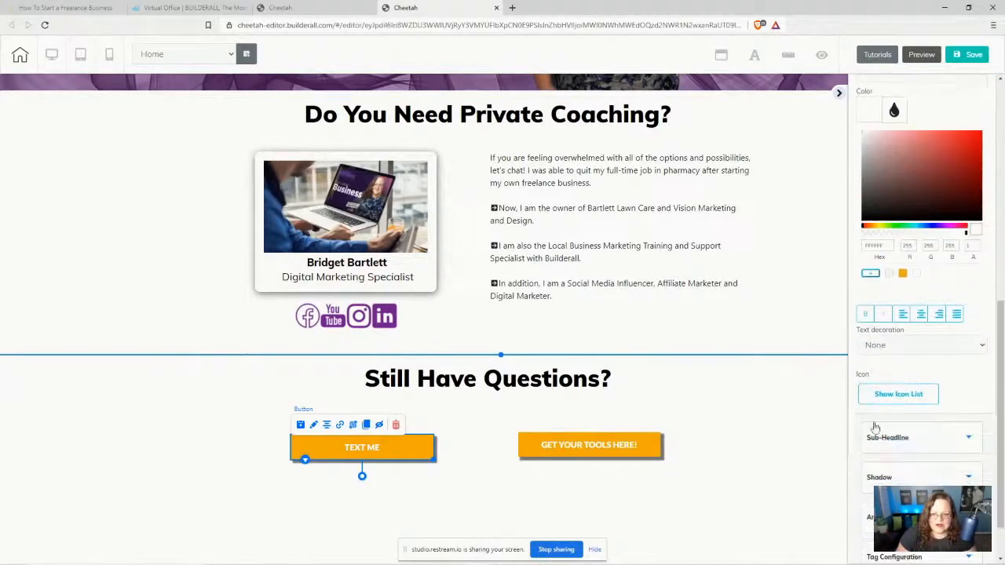
click(902, 394)
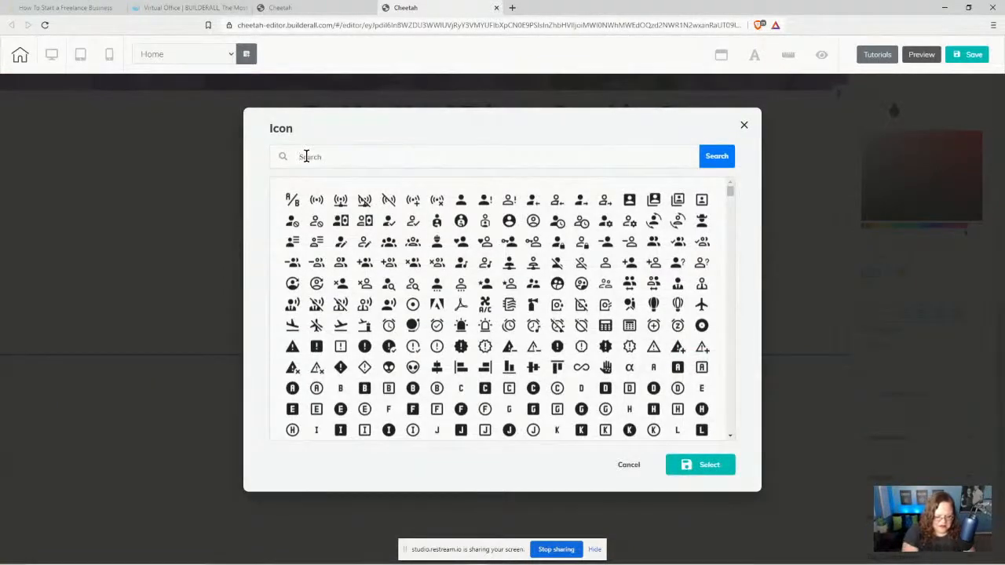
click(306, 156)
text(phone)
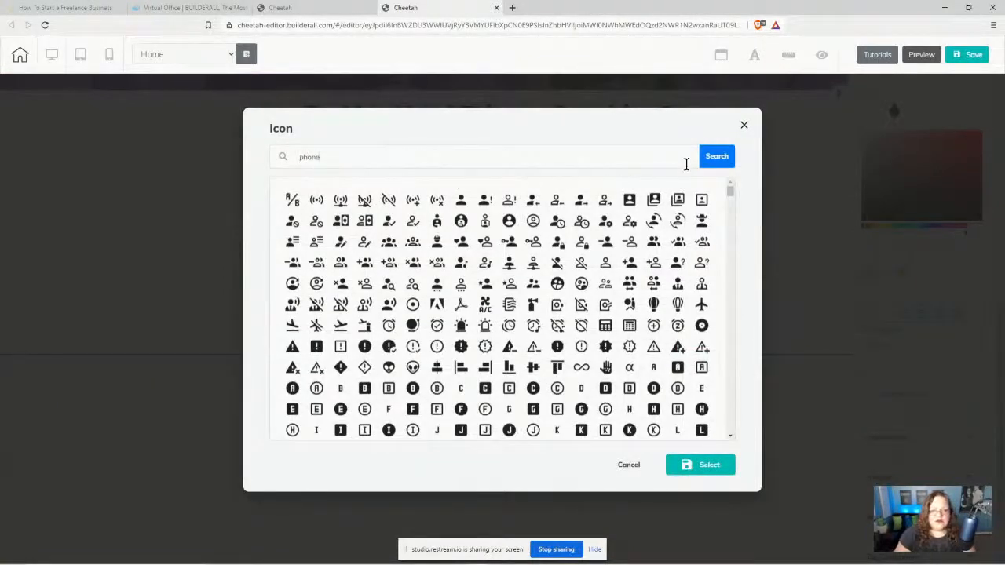
click(716, 156)
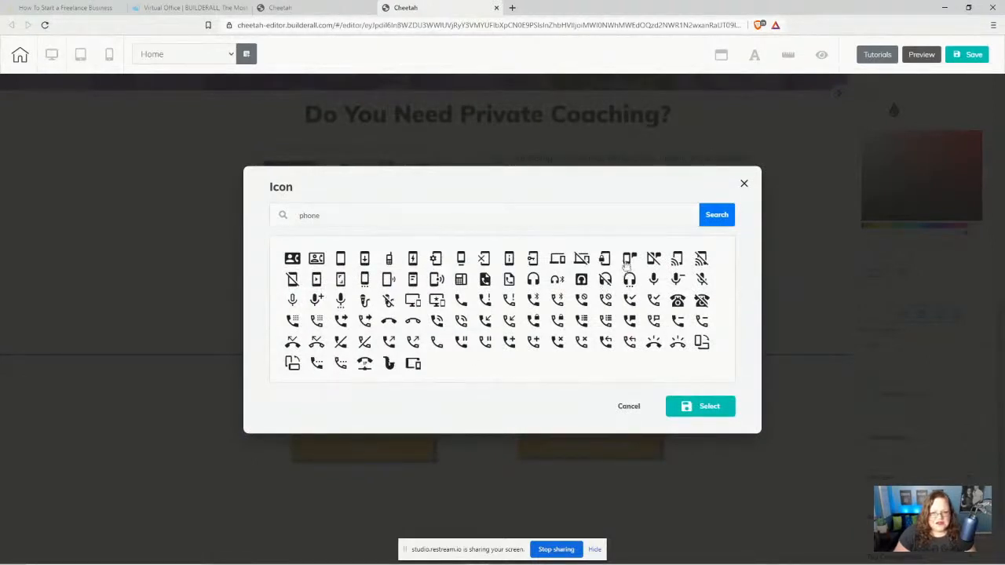
click(629, 259)
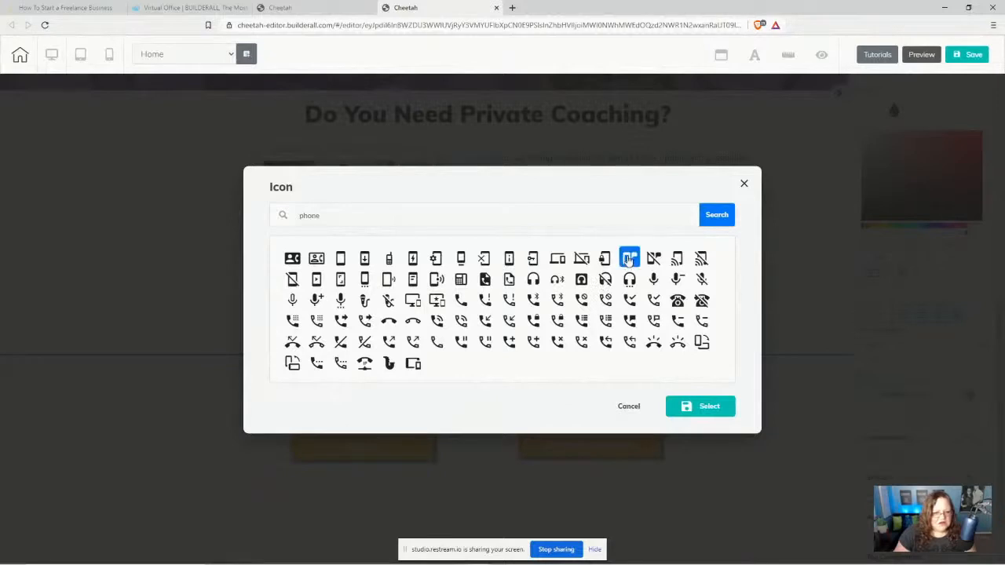
click(706, 408)
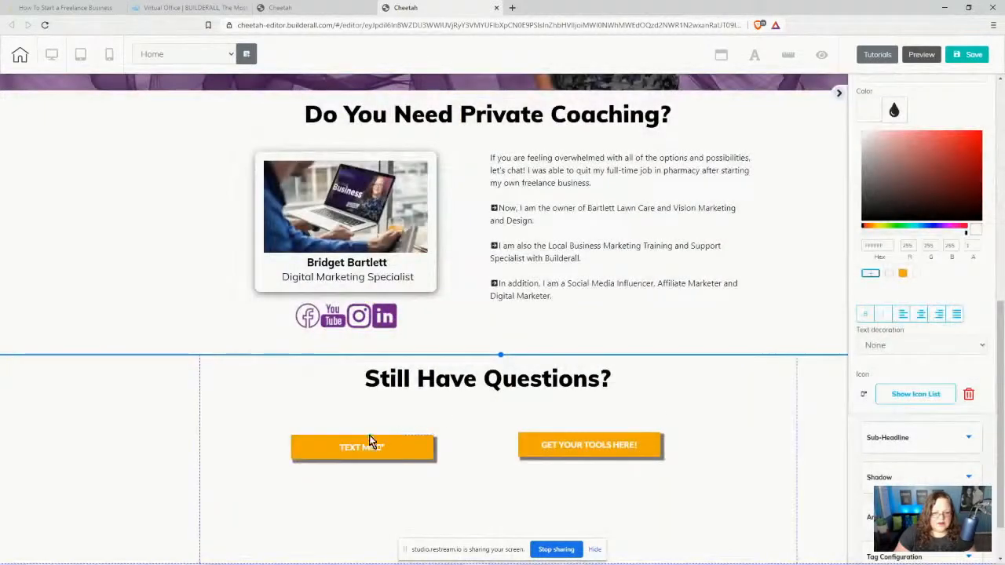
Step: Check the reference page again and change the right question button's headline to "JOIN OUR GROUP"
click(590, 446)
click(55, 7)
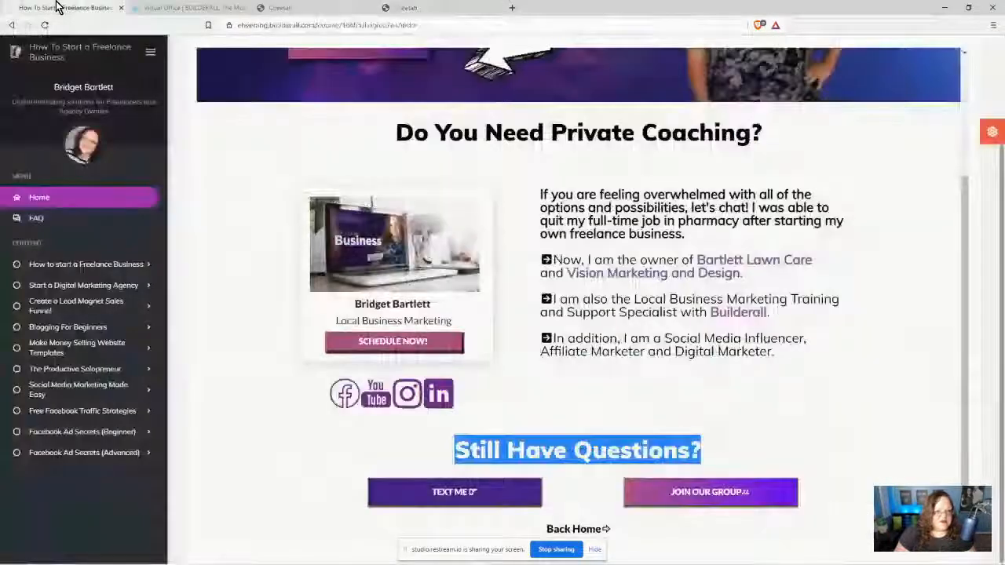
click(442, 8)
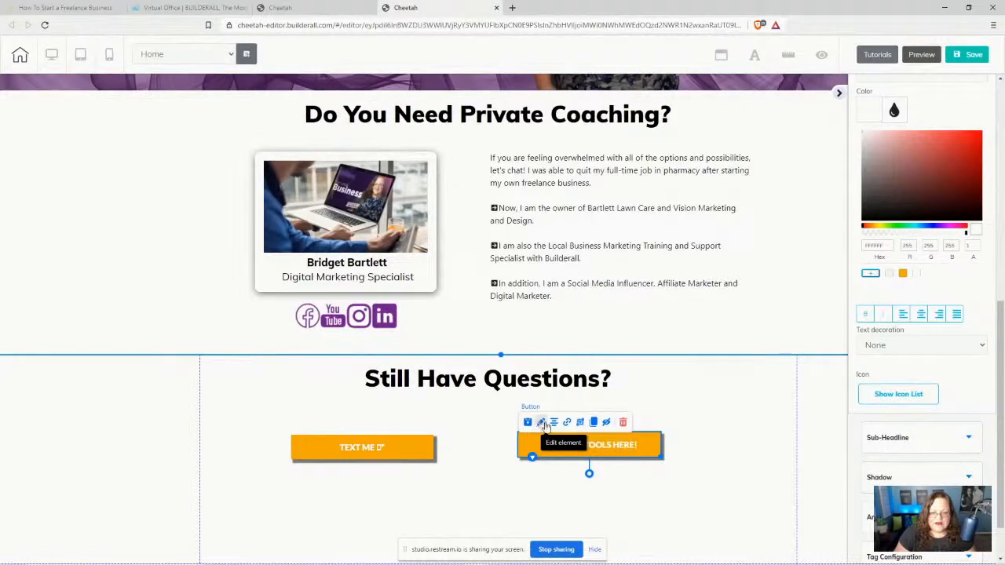
scroll(959, 361, up, 5)
drag(960, 261, 847, 274)
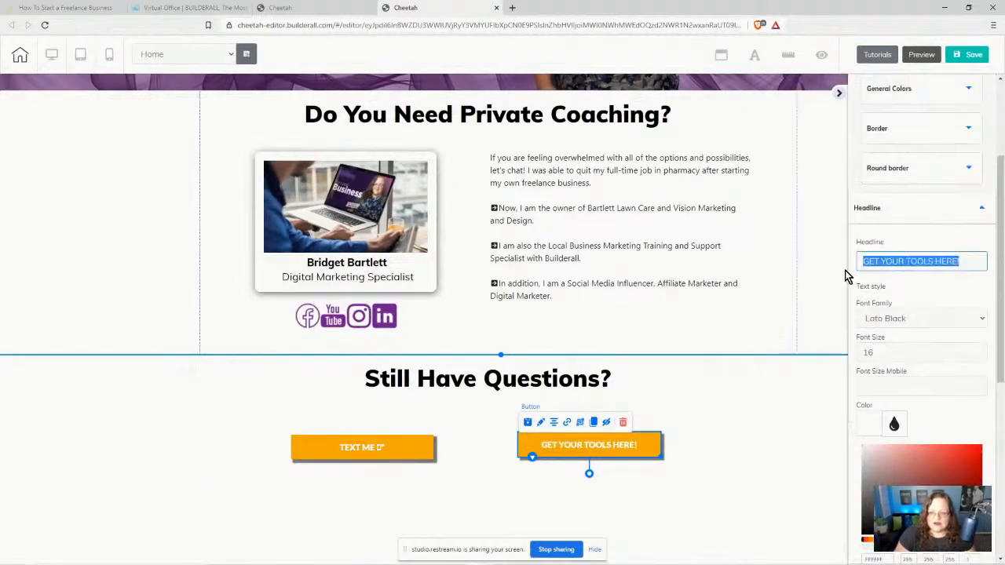
key(BackSpace)
text(JOIN OU)
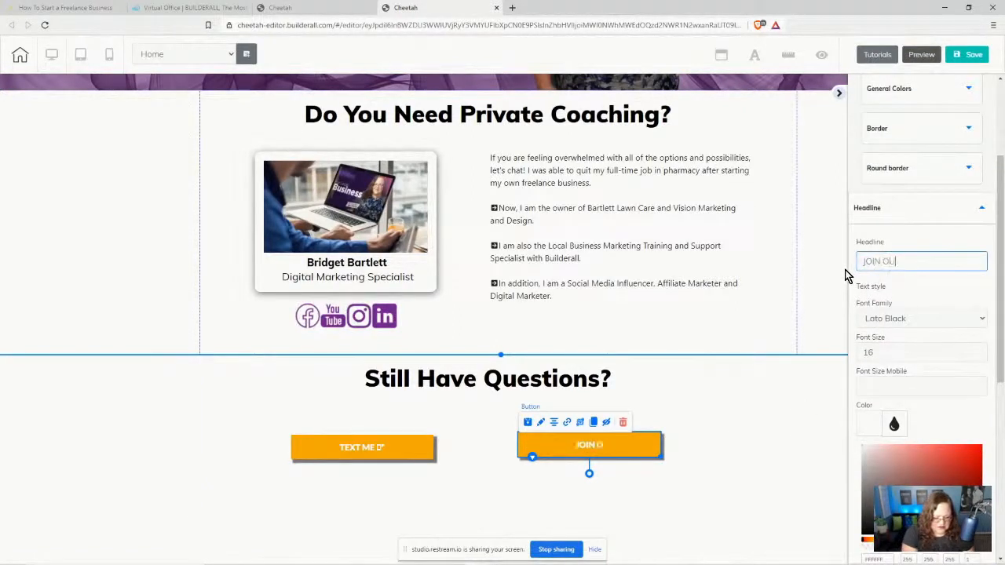
text(R GROUP)
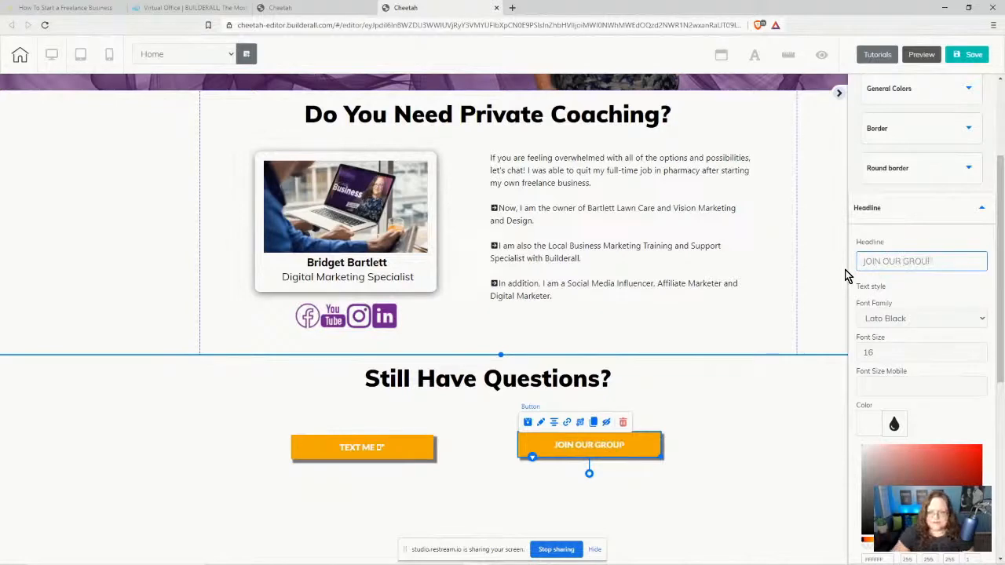
Step: Add the solid group-of-people icon from the icon list to the "JOIN OUR GROUP" button's headline
scroll(950, 383, down, 5)
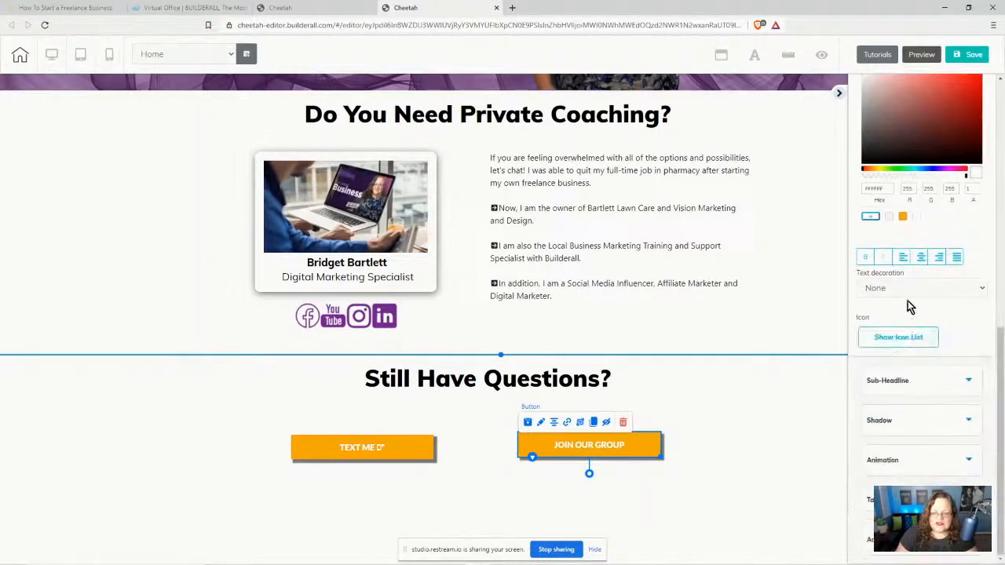
click(898, 337)
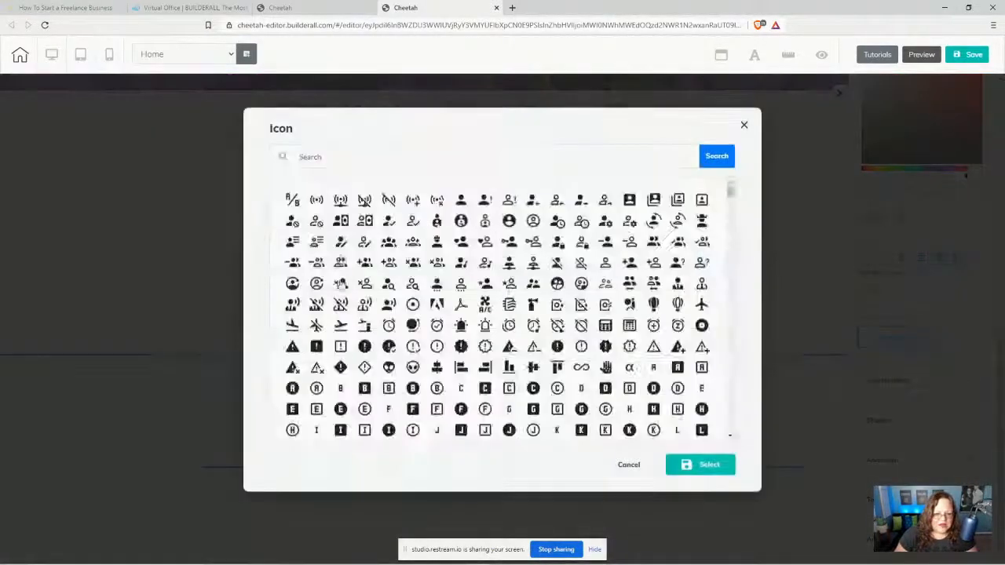
scroll(534, 309, down, 2)
scroll(507, 299, up, 2)
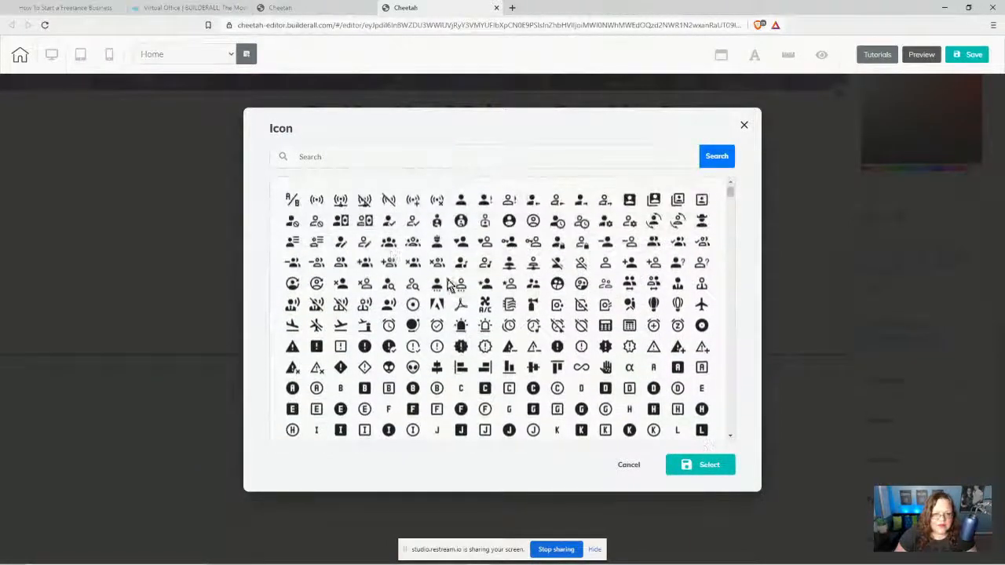
click(388, 241)
click(690, 464)
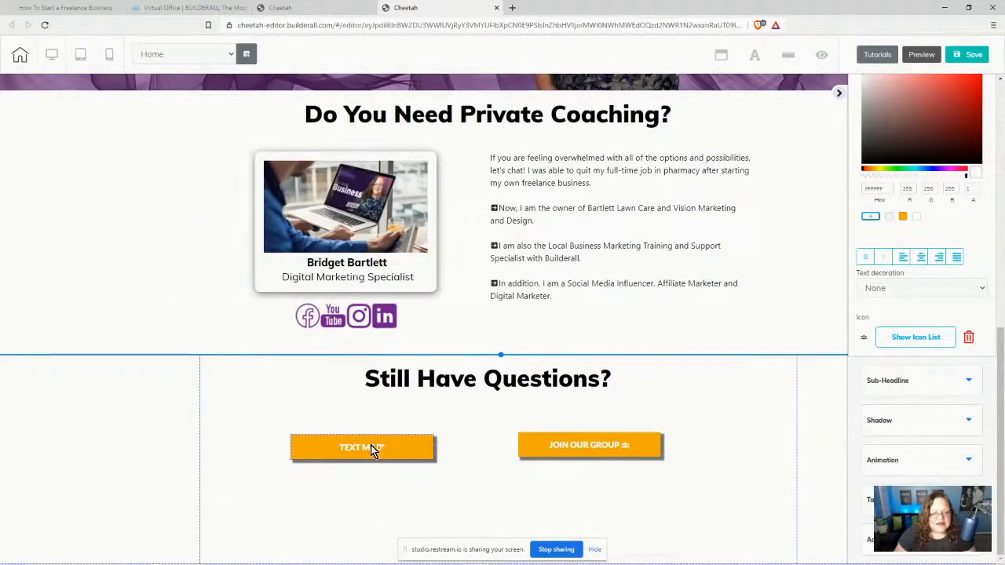
Step: Copy the link address of the reference page's "TEXT ME" button and set it as the web link of the new "TEXT ME" button
click(85, 7)
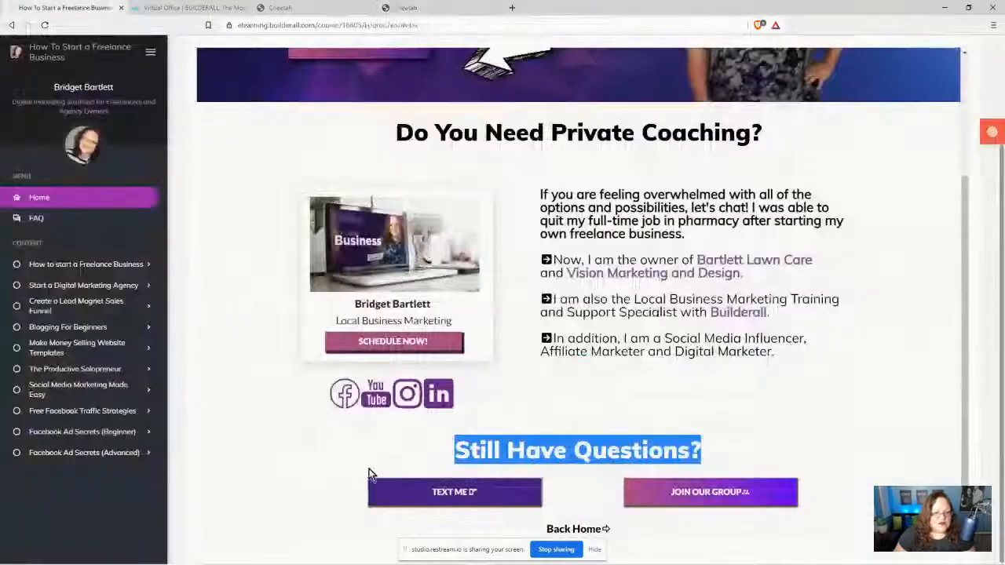
right_click(443, 493)
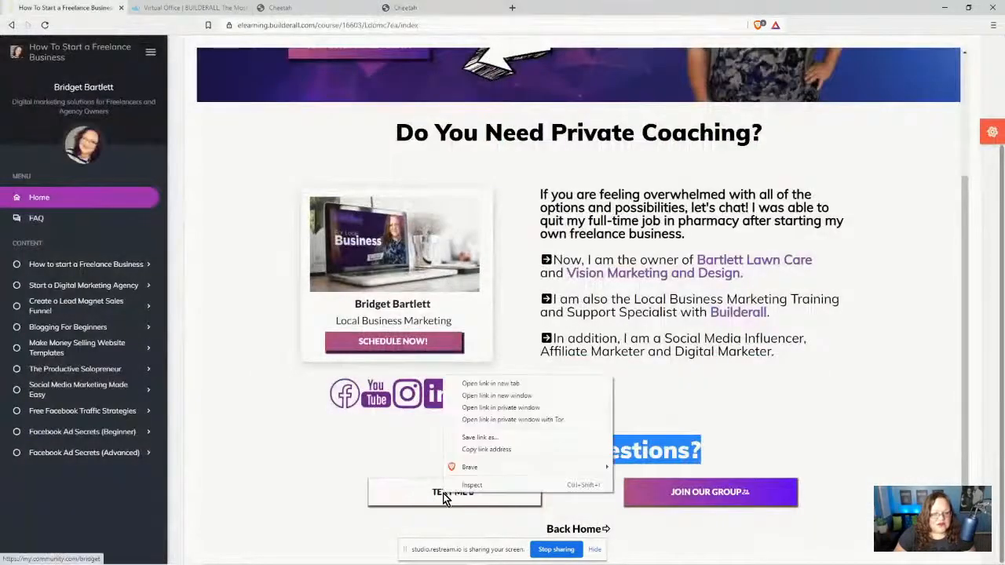
click(486, 449)
click(428, 10)
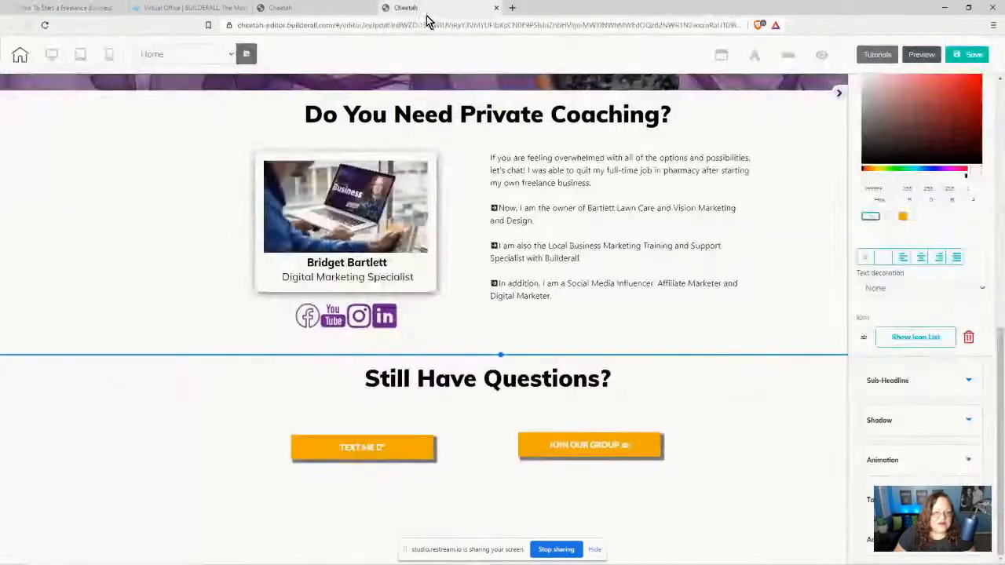
click(376, 446)
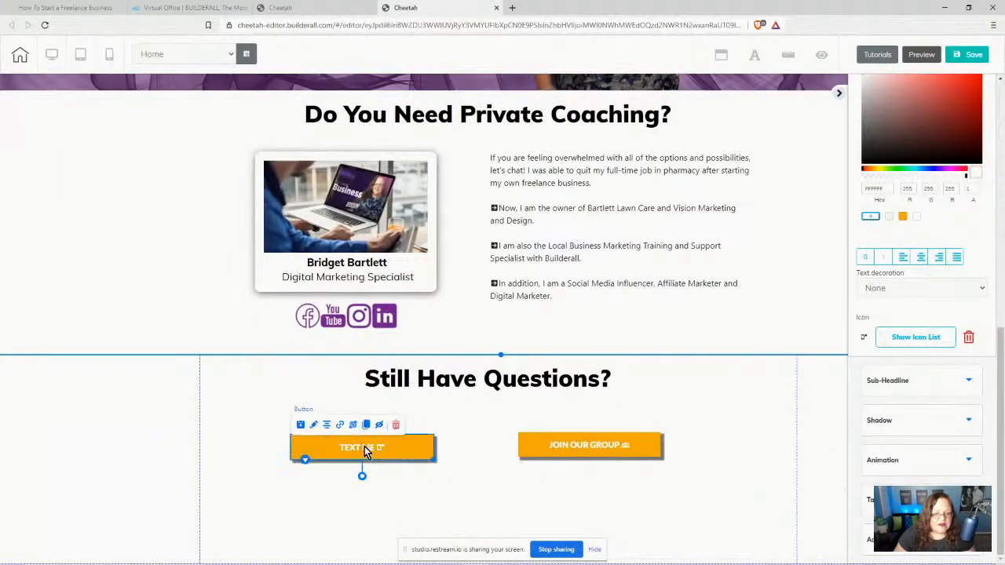
click(340, 425)
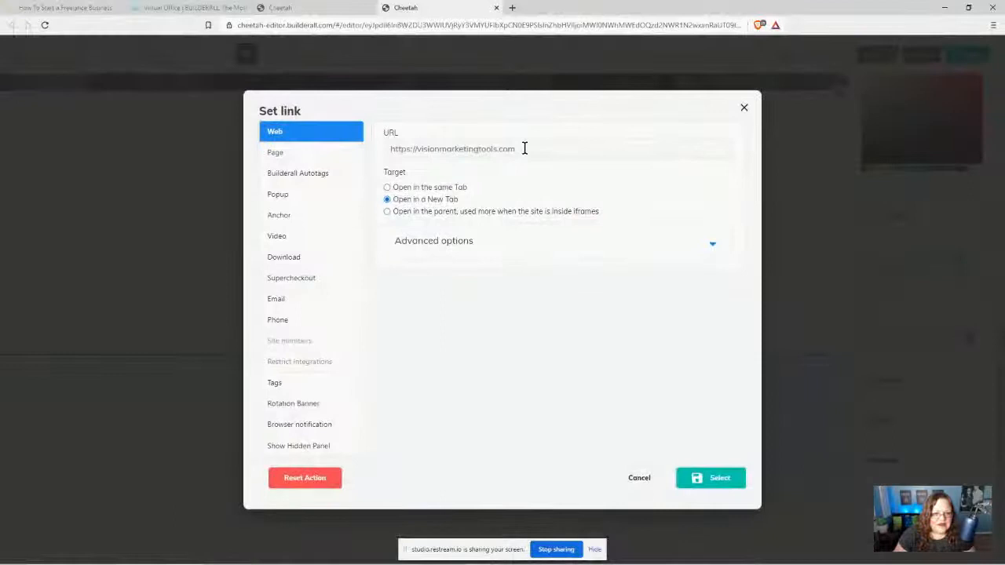
drag(525, 148, 394, 145)
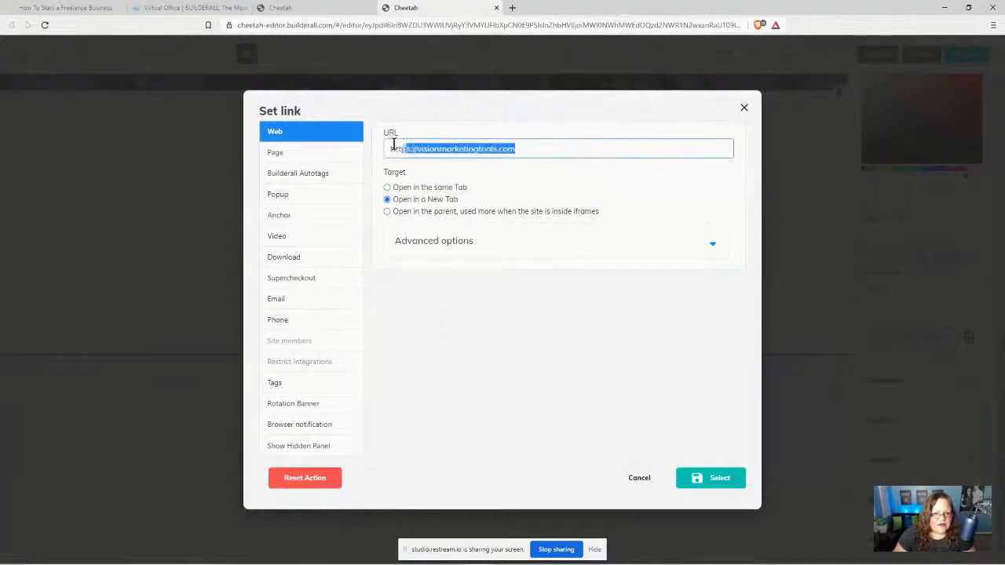
key(ctrl+v)
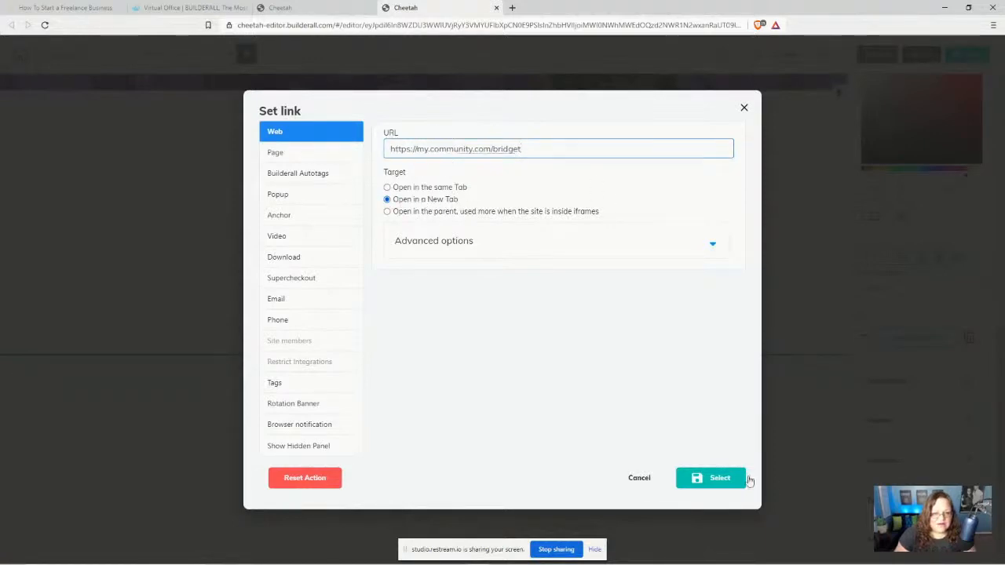
click(703, 478)
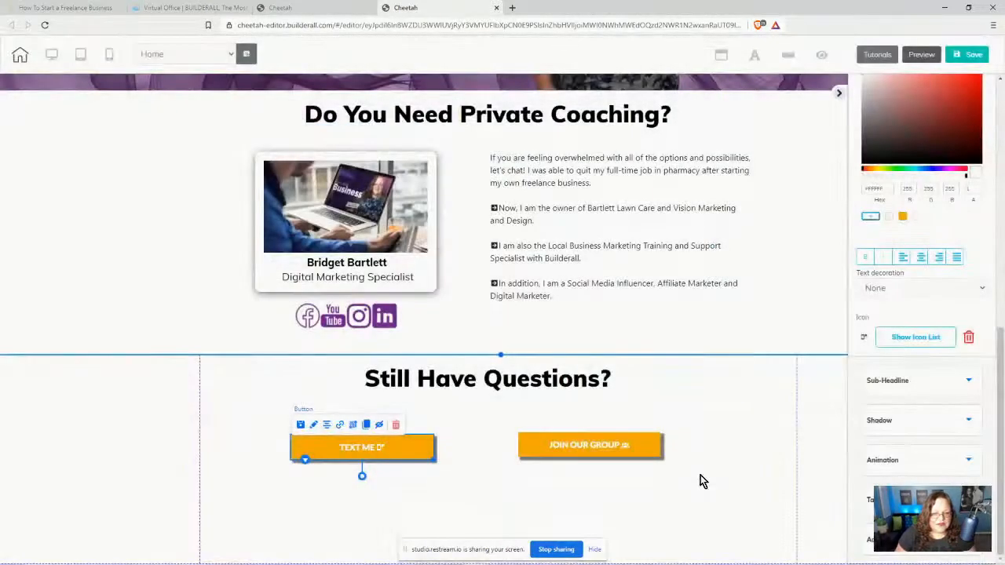
Step: Copy the reference page's "JOIN OUR GROUP" link address and enter it as the URL in the new "JOIN OUR GROUP" button's link settings
click(86, 8)
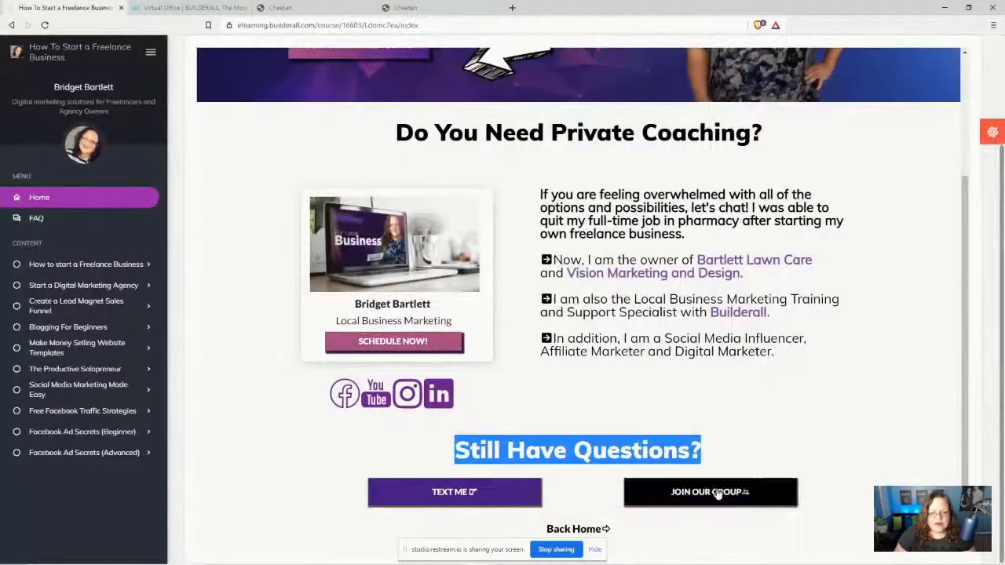
click(781, 406)
right_click(717, 495)
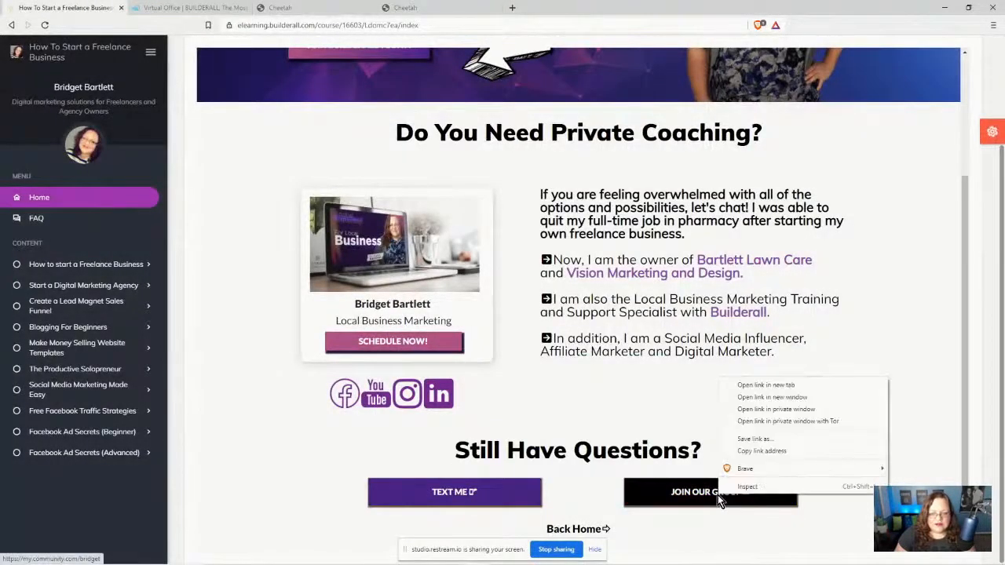
click(758, 449)
click(434, 6)
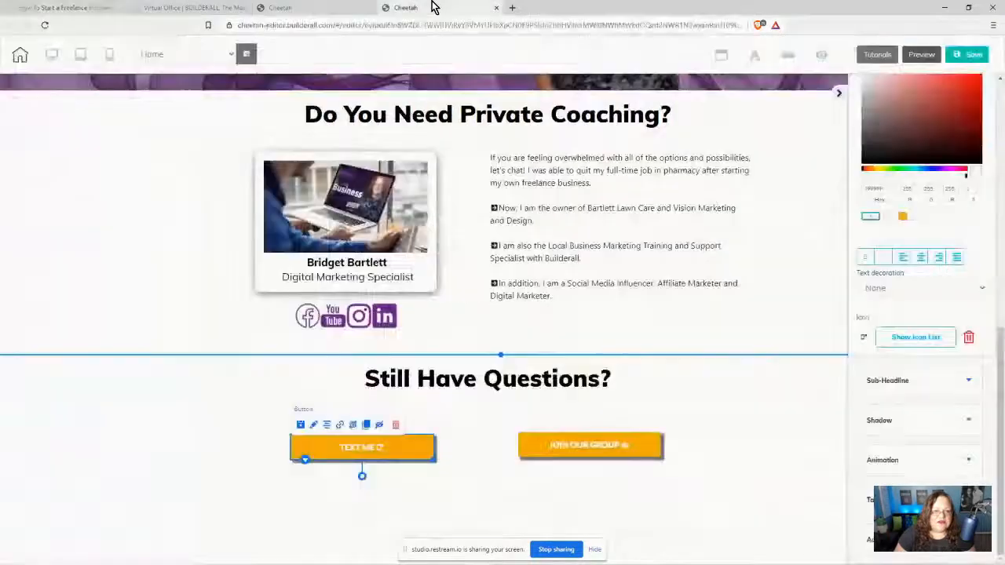
click(588, 449)
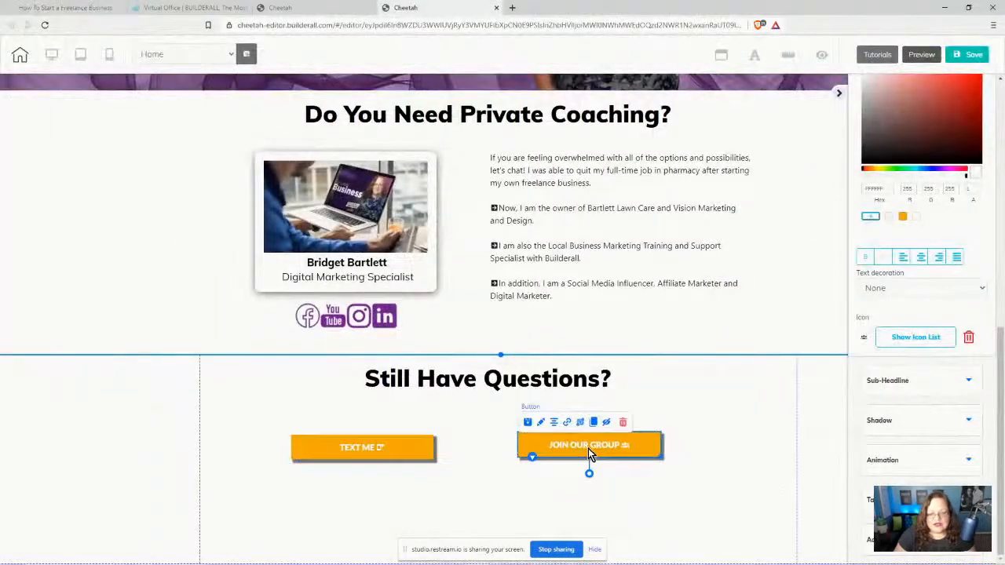
click(567, 423)
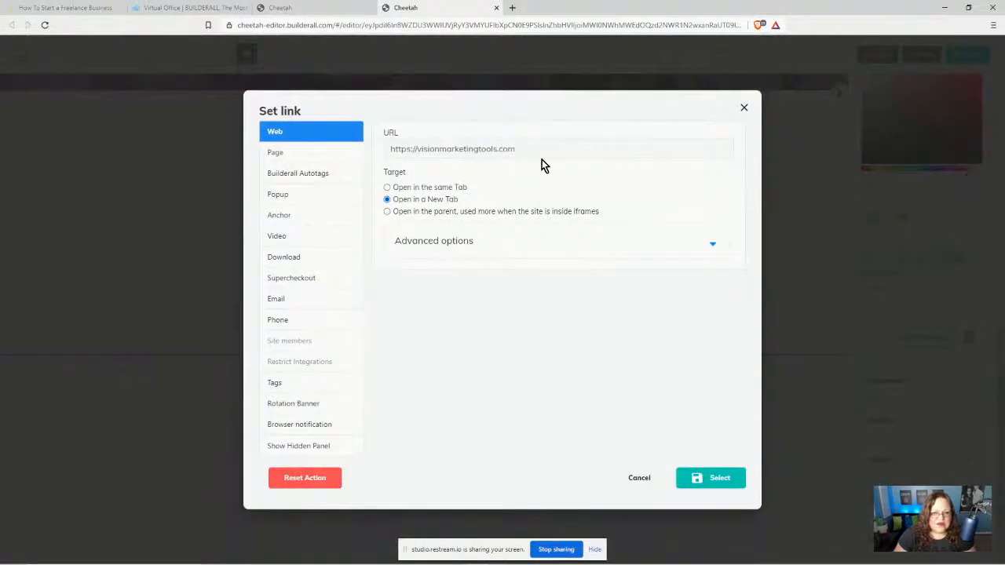
drag(518, 148, 386, 149)
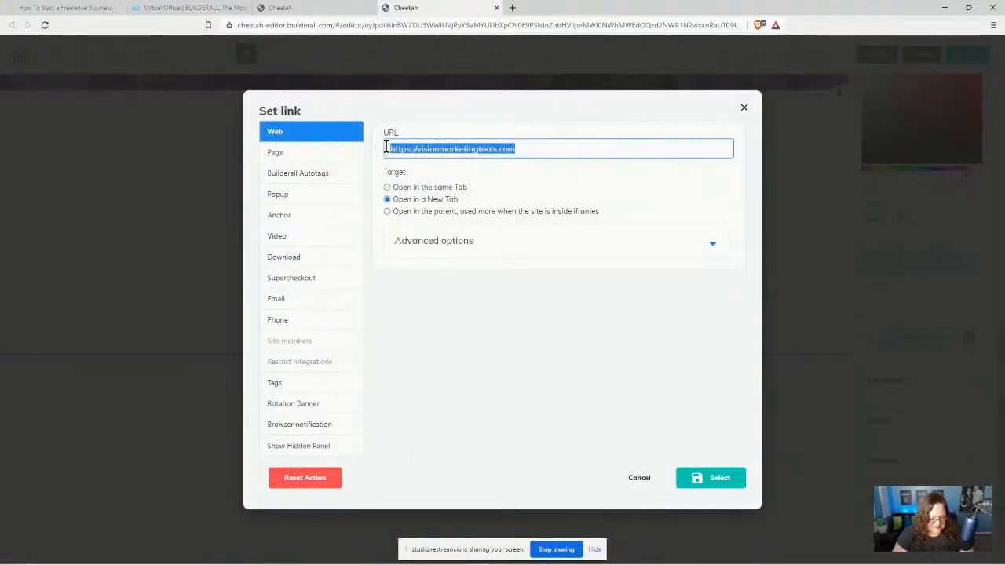
key(ctrl+v)
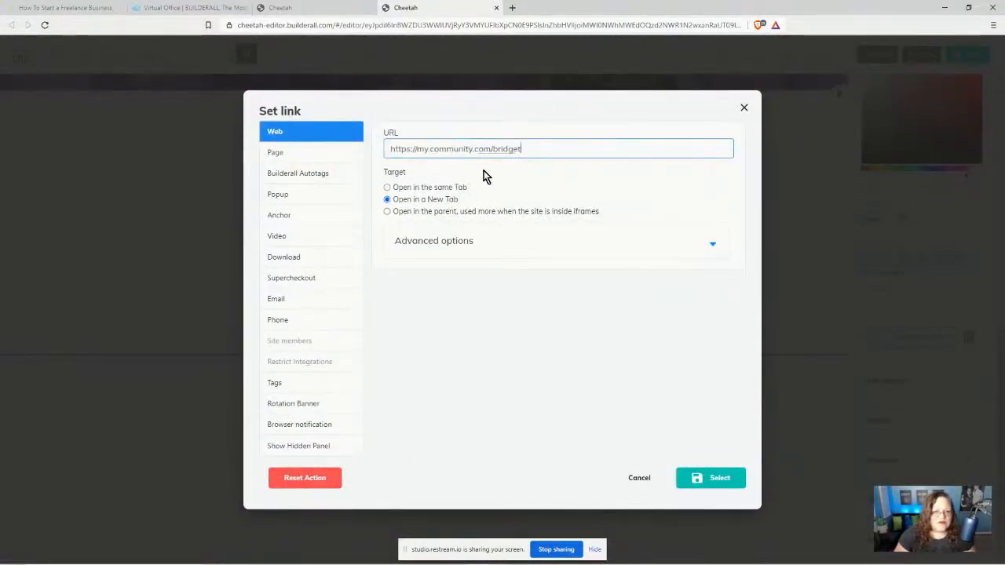
Step: Try copying the reference "JOIN OUR GROUP" button's link address again and replacing the URL in the link settings with it
click(78, 7)
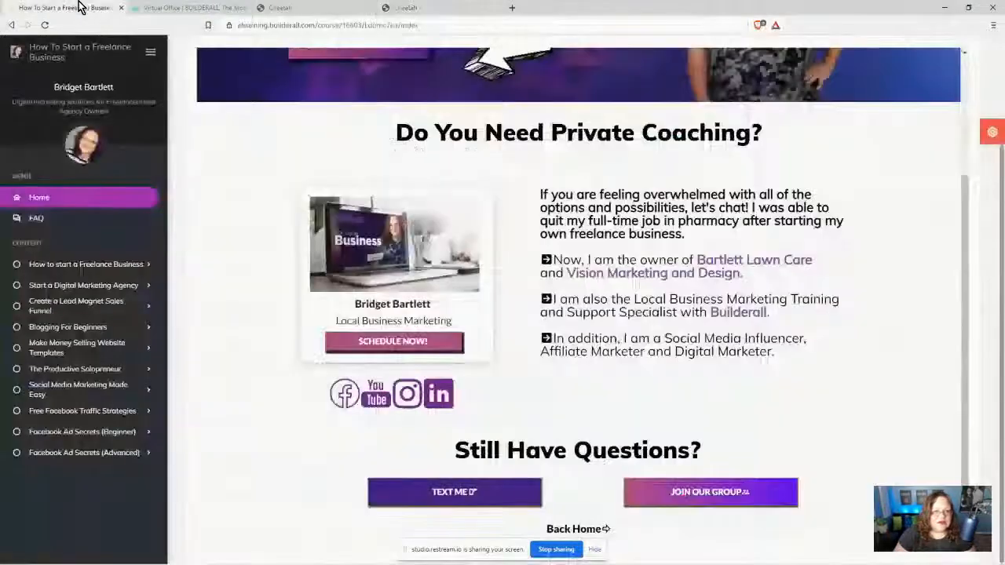
right_click(698, 498)
click(750, 454)
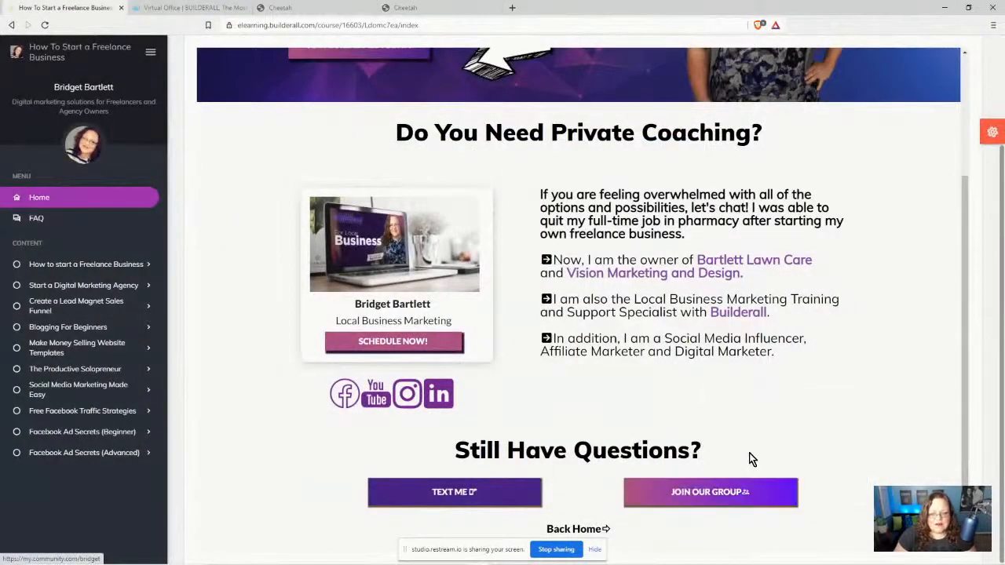
click(397, 7)
drag(534, 144, 377, 151)
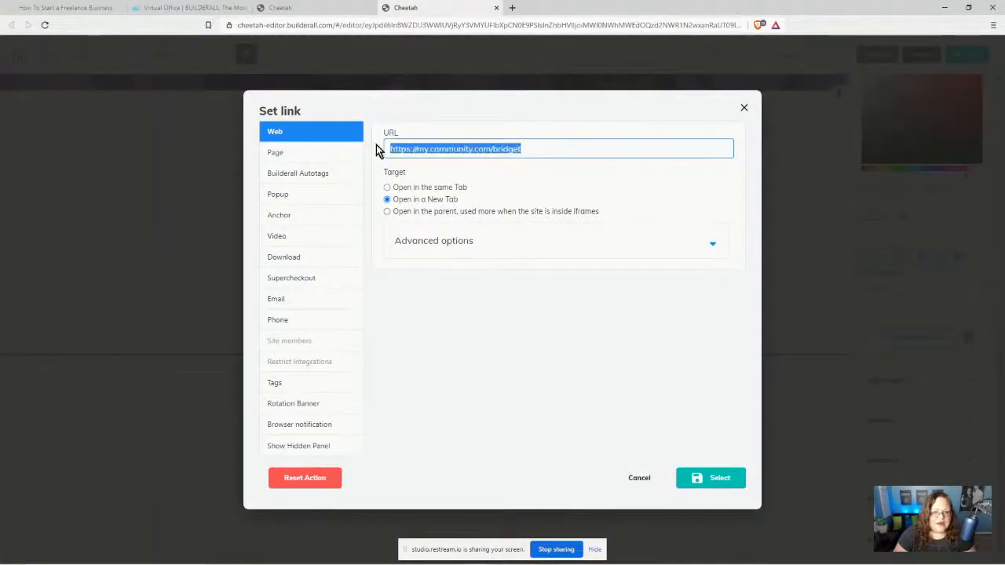
key(ctrl+v)
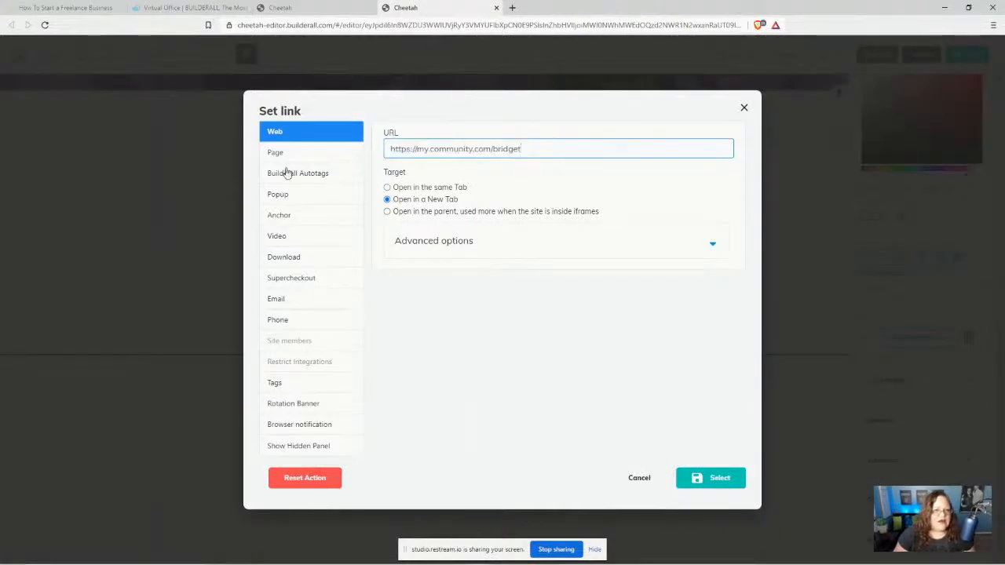
Step: Test where the reference page's "JOIN OUR GROUP" button leads, and close the page it opens
click(43, 7)
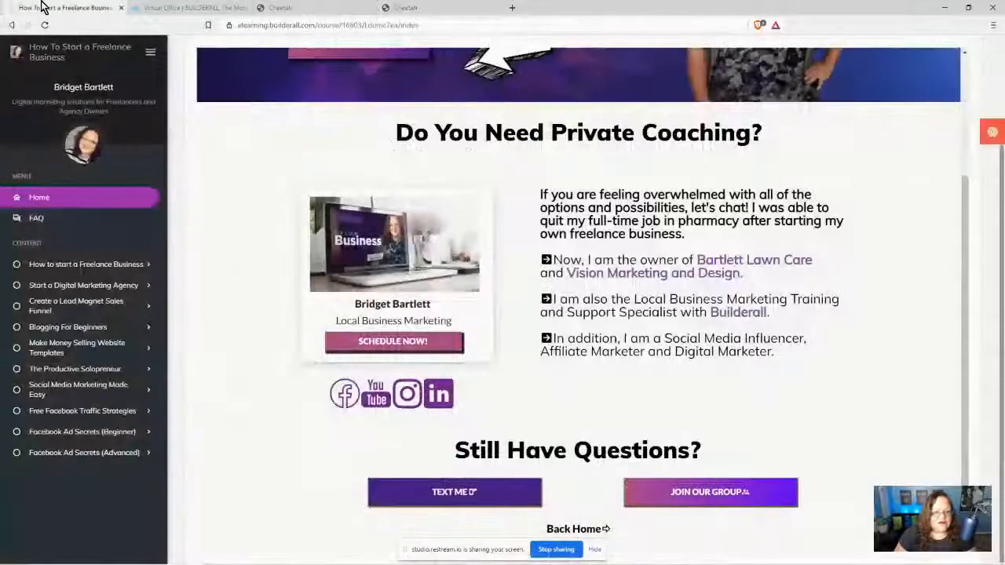
click(717, 492)
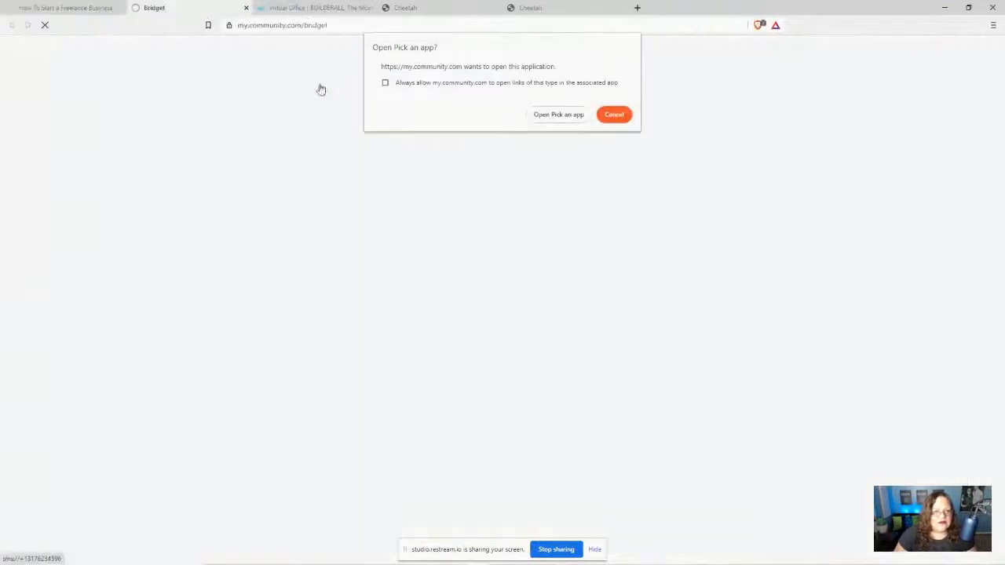
click(245, 8)
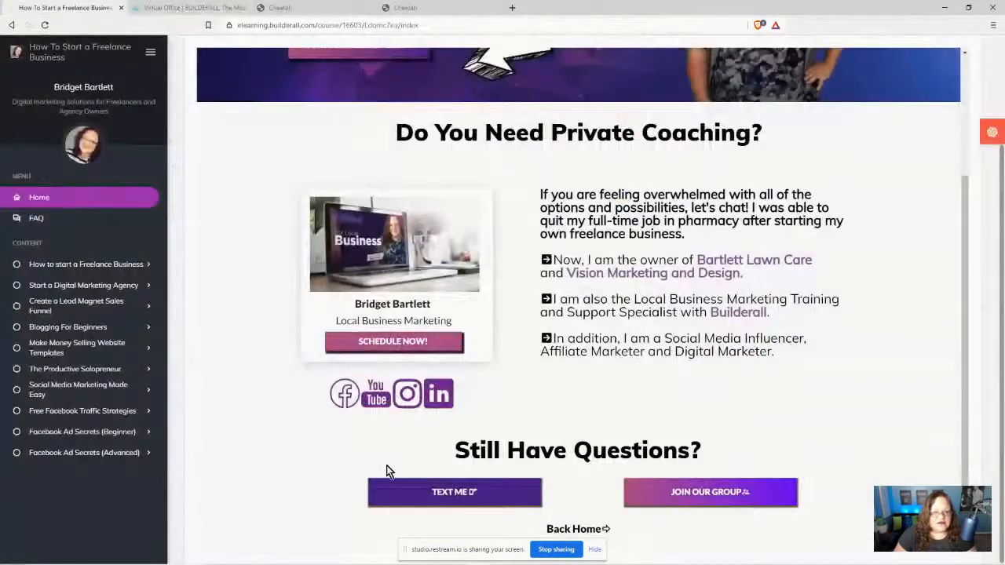
mouse_move(541, 563)
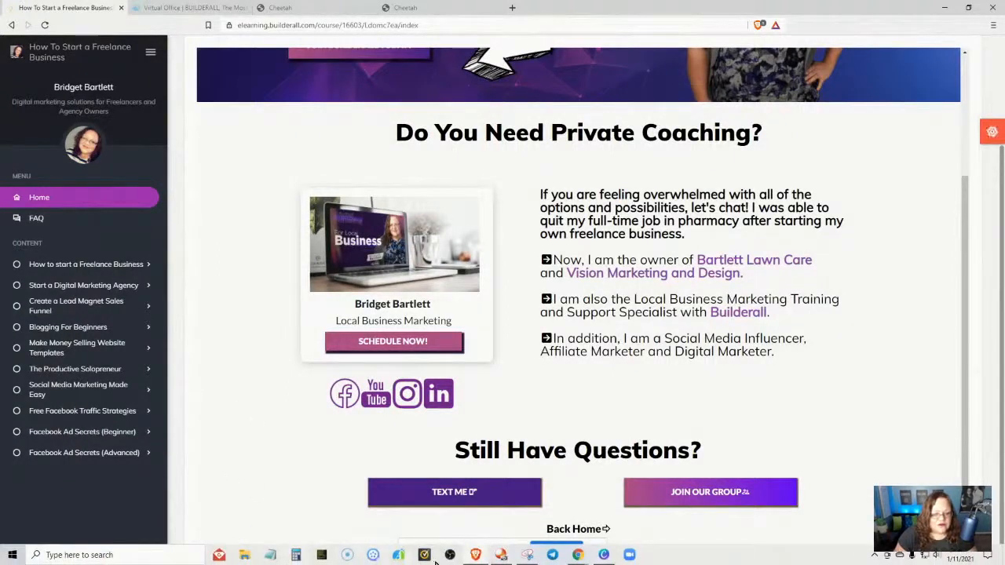
click(574, 557)
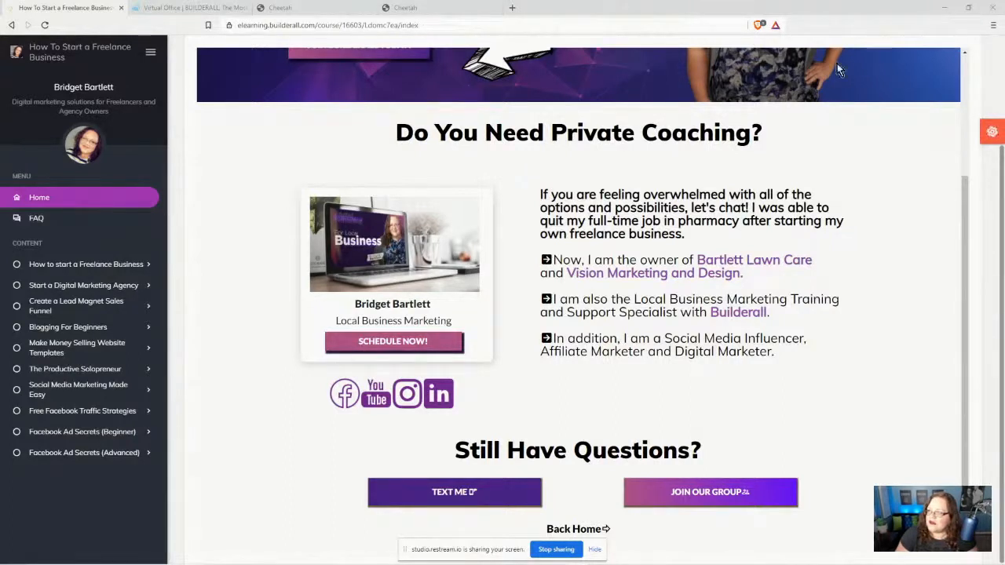
click(471, 7)
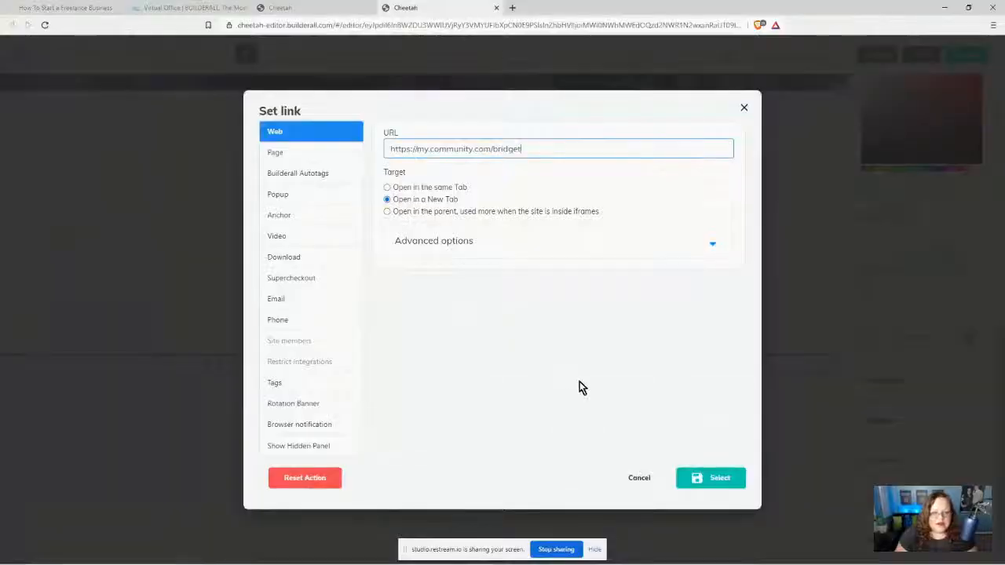
drag(526, 149, 385, 147)
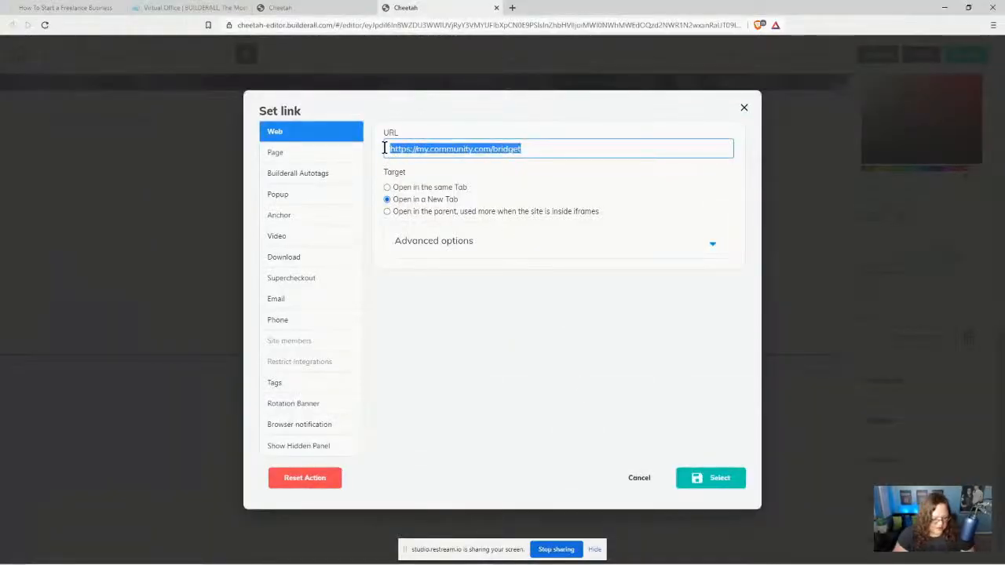
key(ctrl+v)
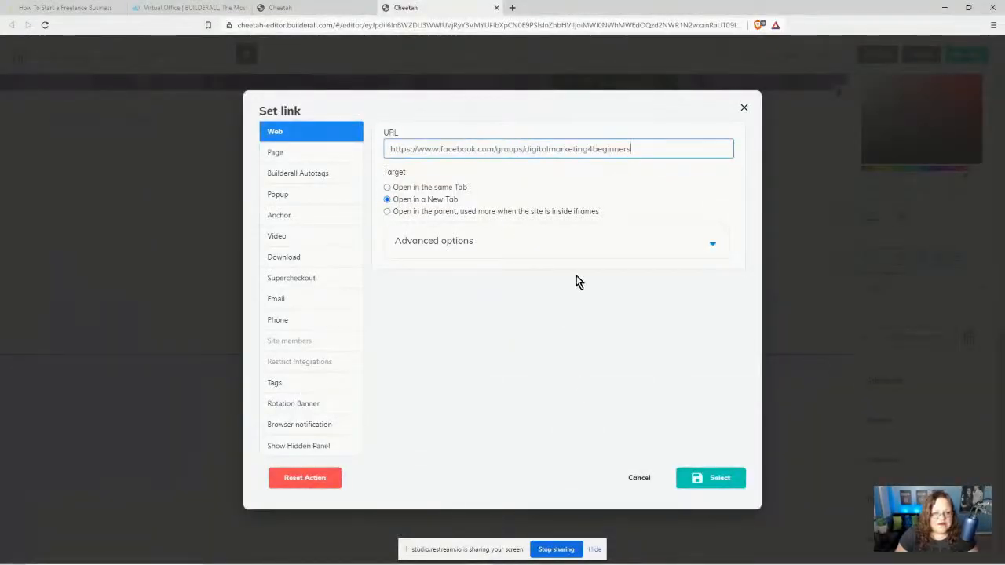
click(713, 477)
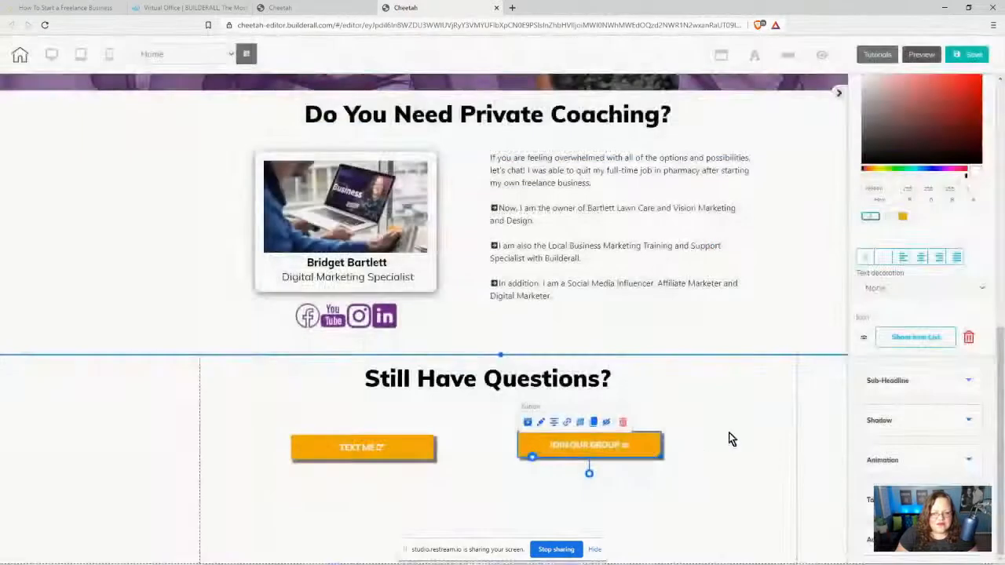
Step: Save the home page, publish the site, and dismiss the publishing confirmation
click(973, 54)
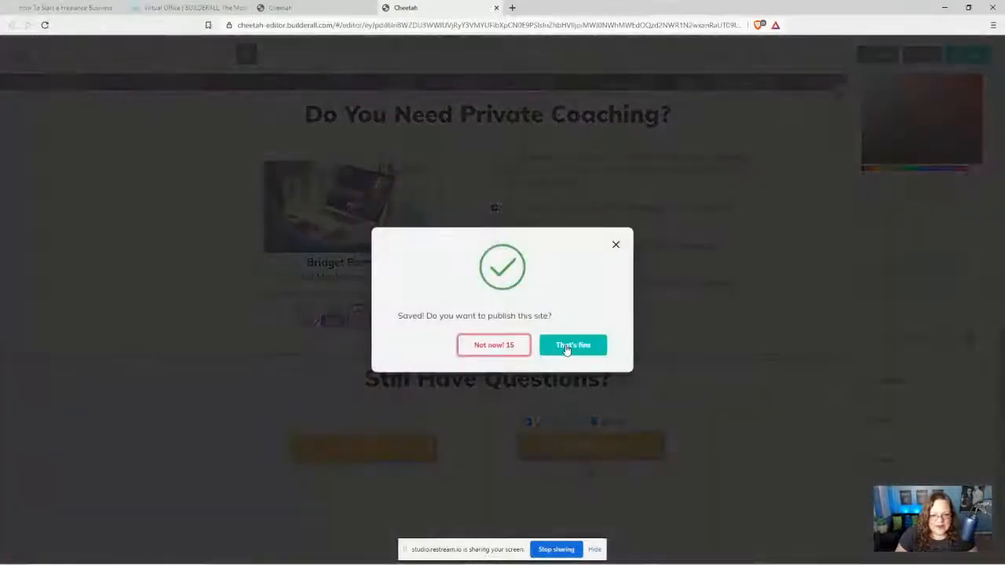
click(566, 349)
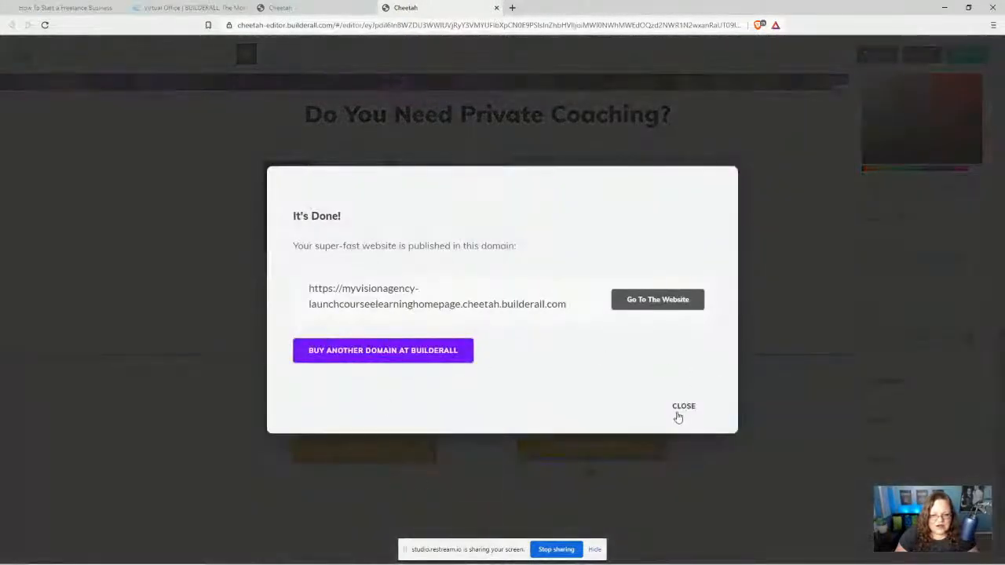
click(679, 417)
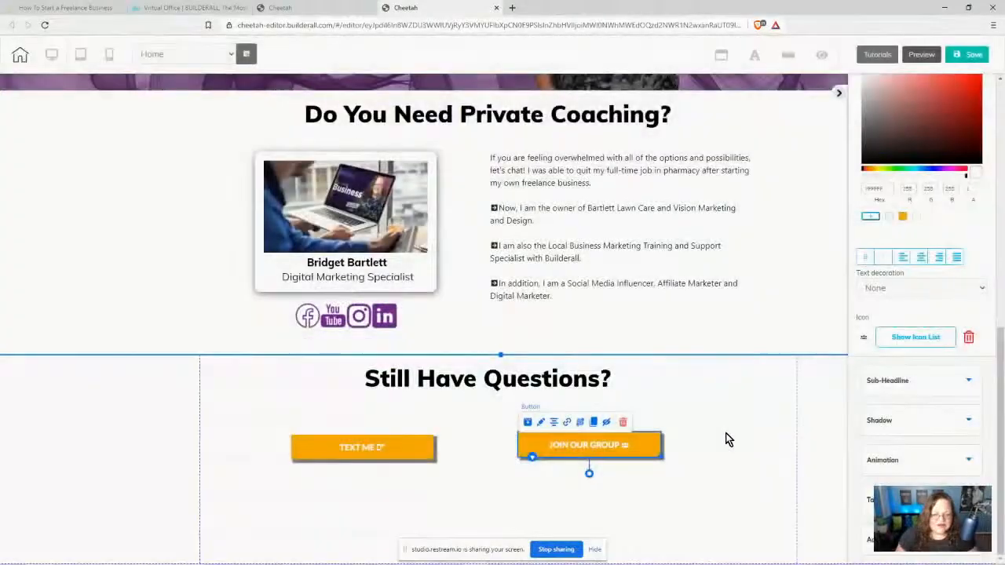
Step: Reduce the height of the "Still Have Questions?" panel to 289
click(779, 467)
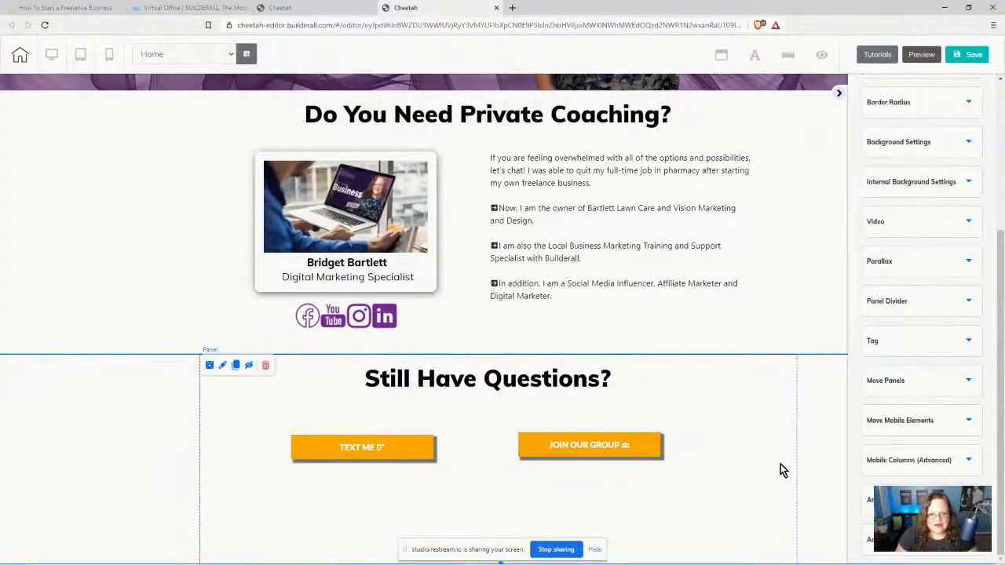
scroll(775, 469, up, 3)
scroll(775, 468, down, 3)
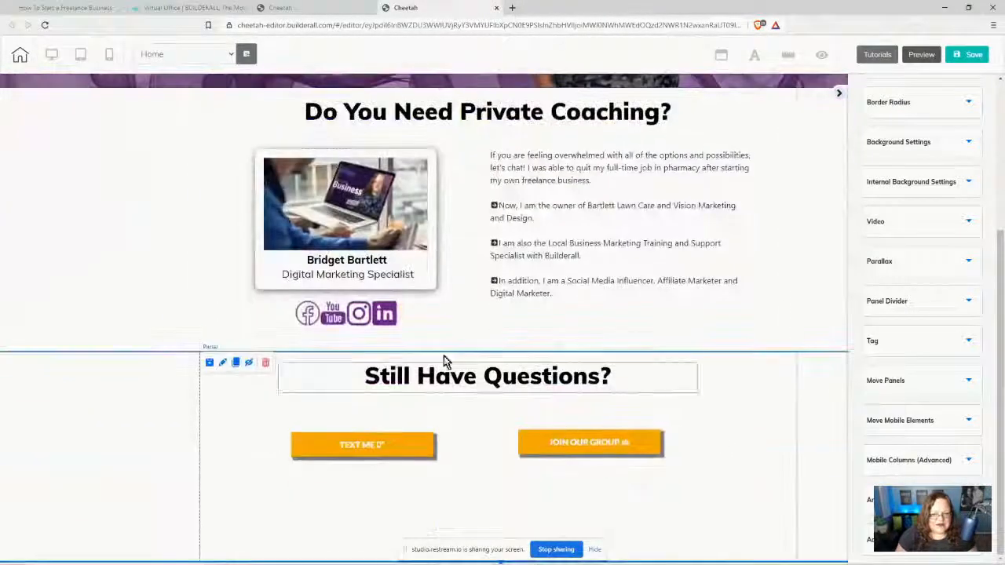
scroll(72, 255, up, 3)
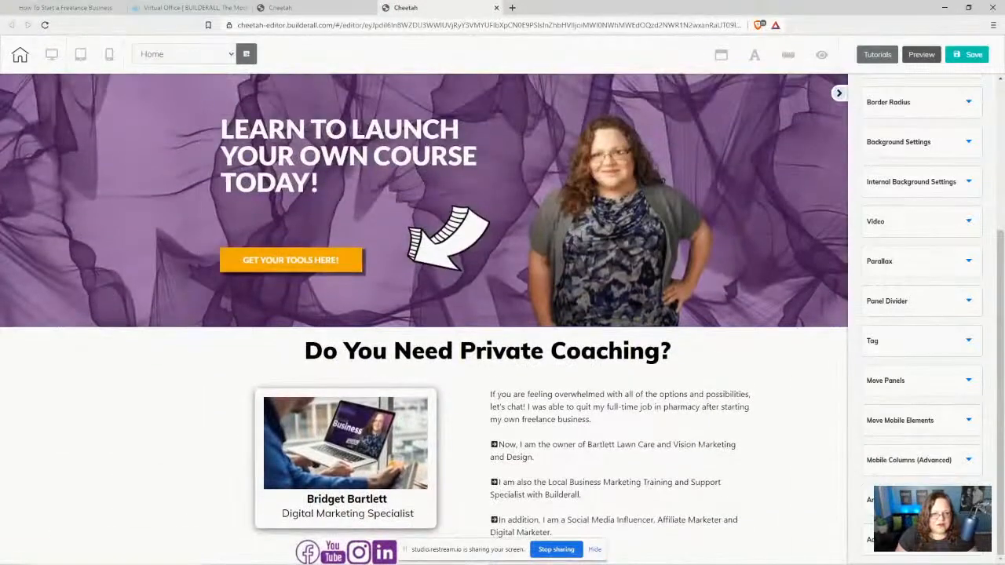
scroll(828, 521, down, 3)
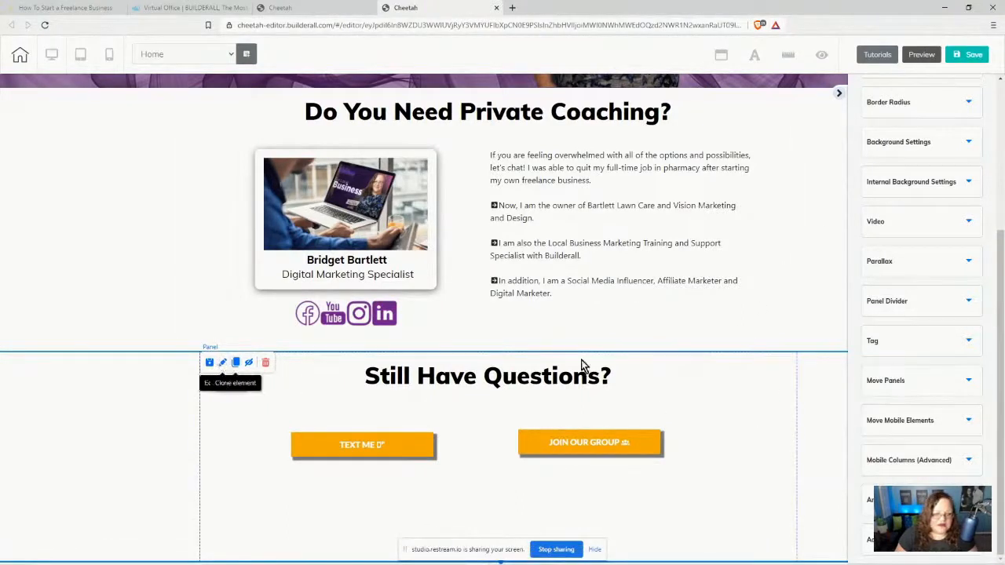
scroll(931, 364, up, 5)
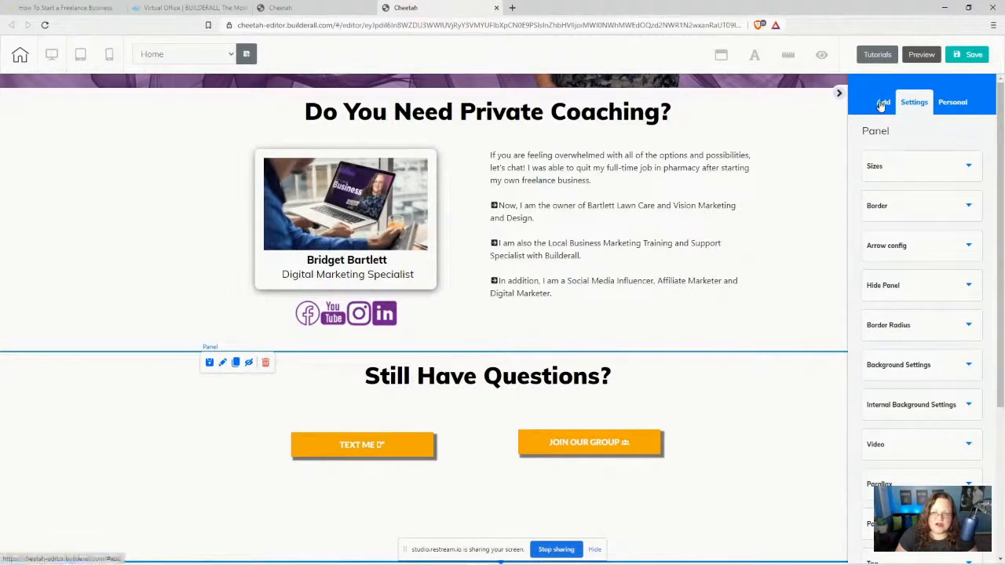
click(908, 168)
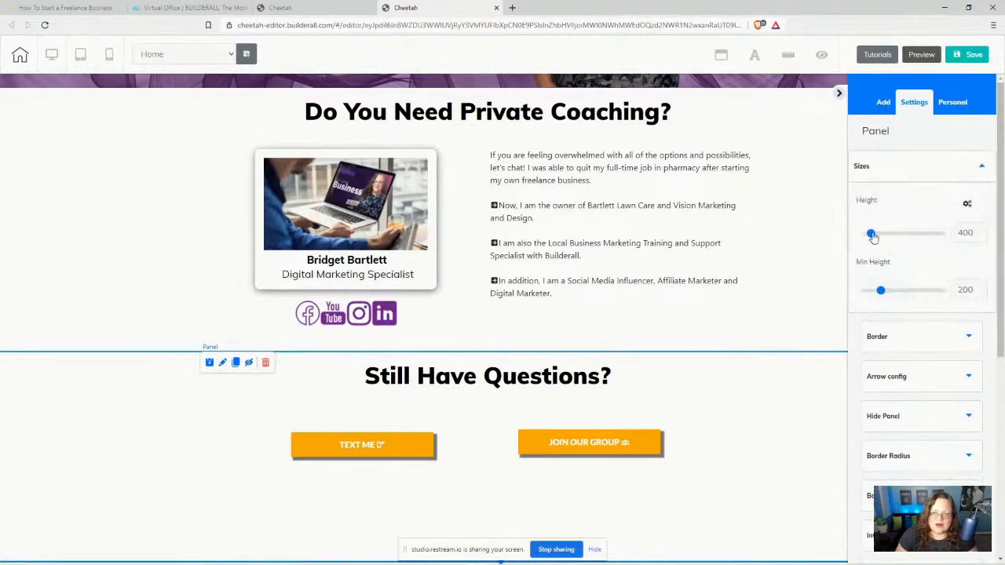
drag(873, 236, 869, 237)
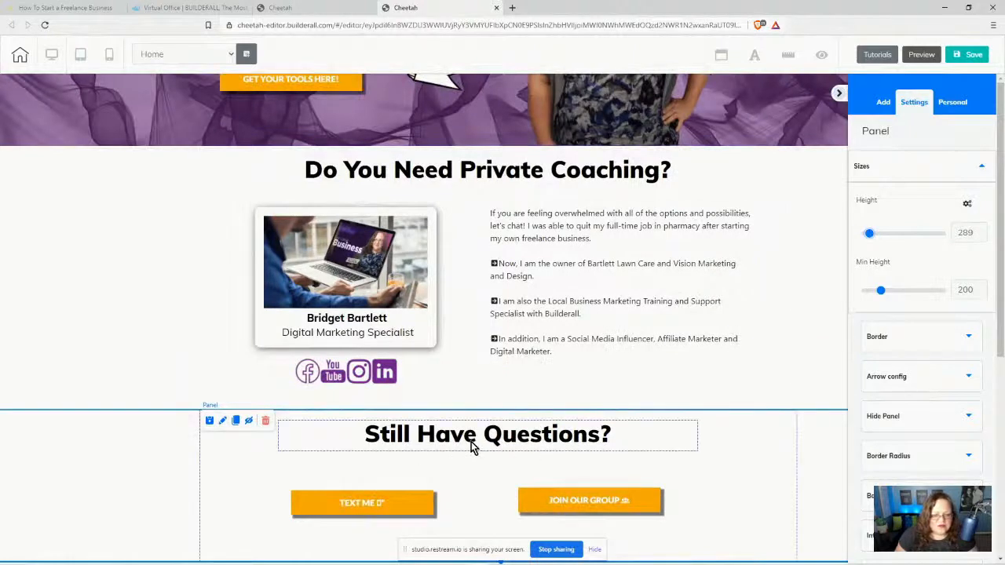
Step: Center the "Do You Need Private Coaching?" and "Still Have Questions?" headings horizontally within their panels
click(502, 172)
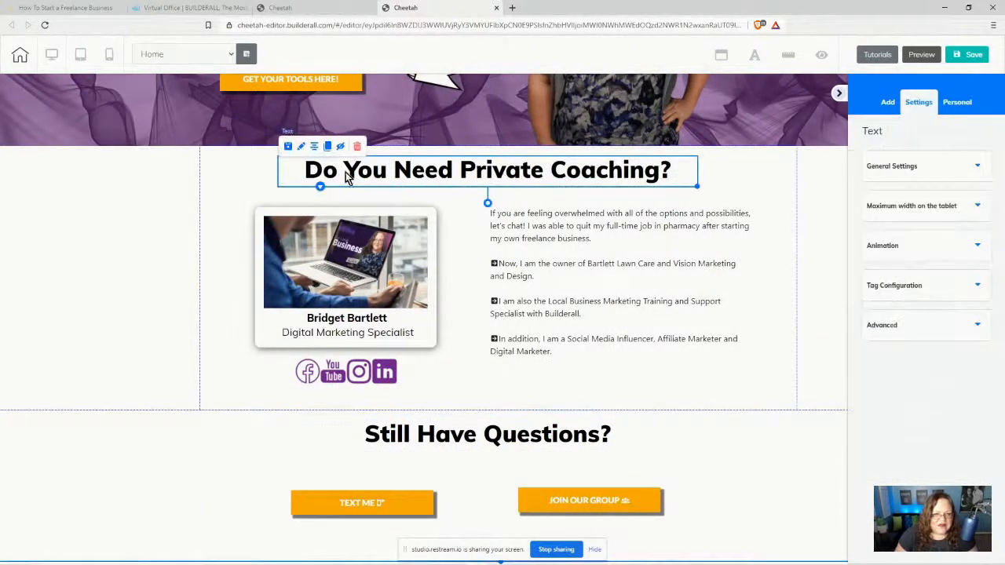
click(314, 147)
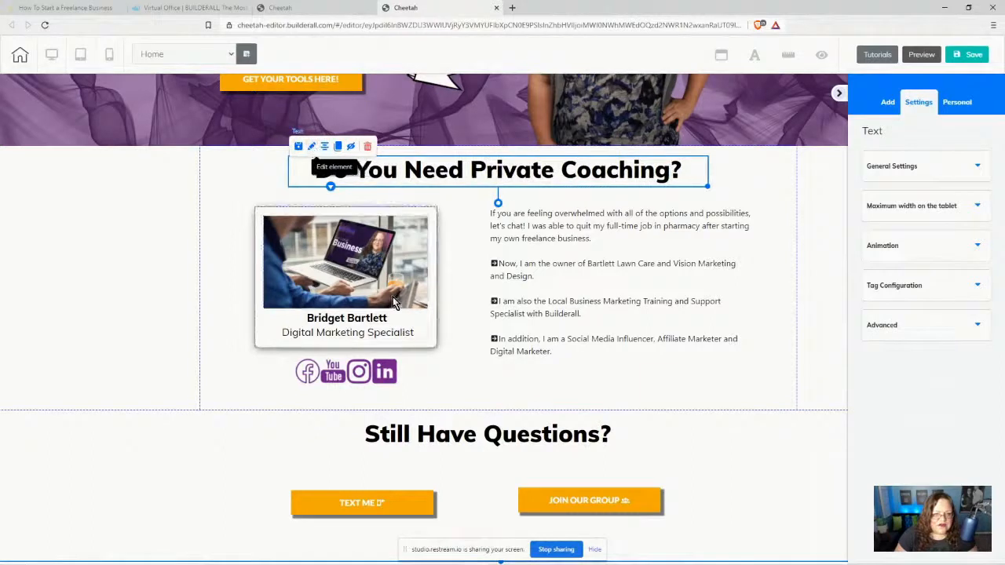
click(464, 438)
click(314, 411)
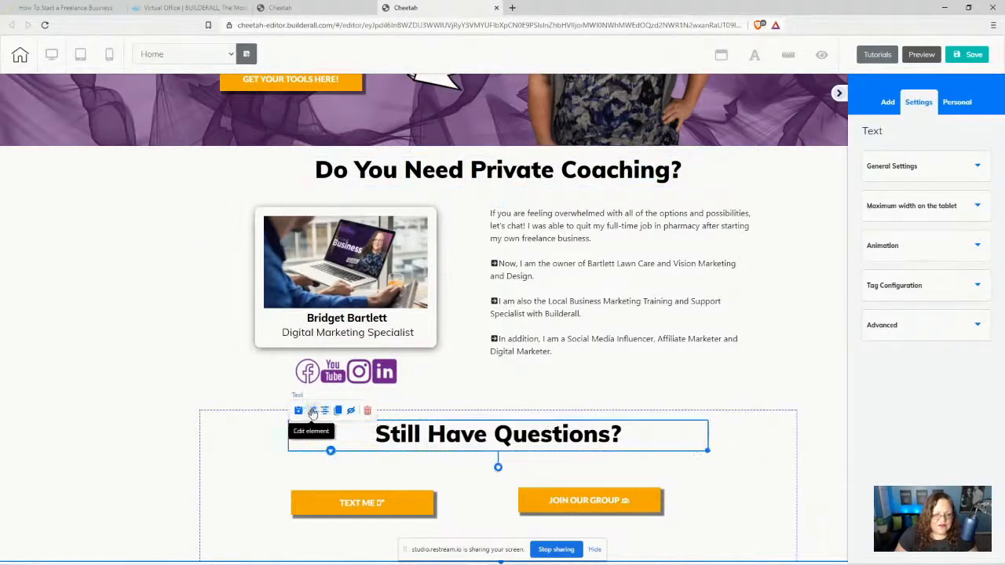
Step: Reposition the "JOIN OUR GROUP" and "TEXT ME" buttons so they sit level and evenly spaced beneath the "Still Have Questions?" heading
drag(581, 500, 611, 500)
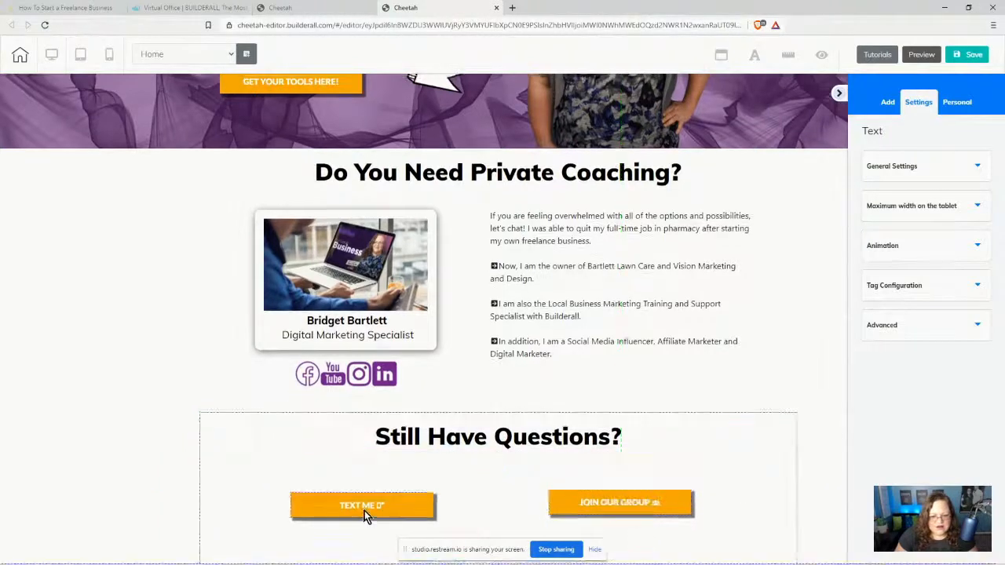
drag(366, 509, 388, 507)
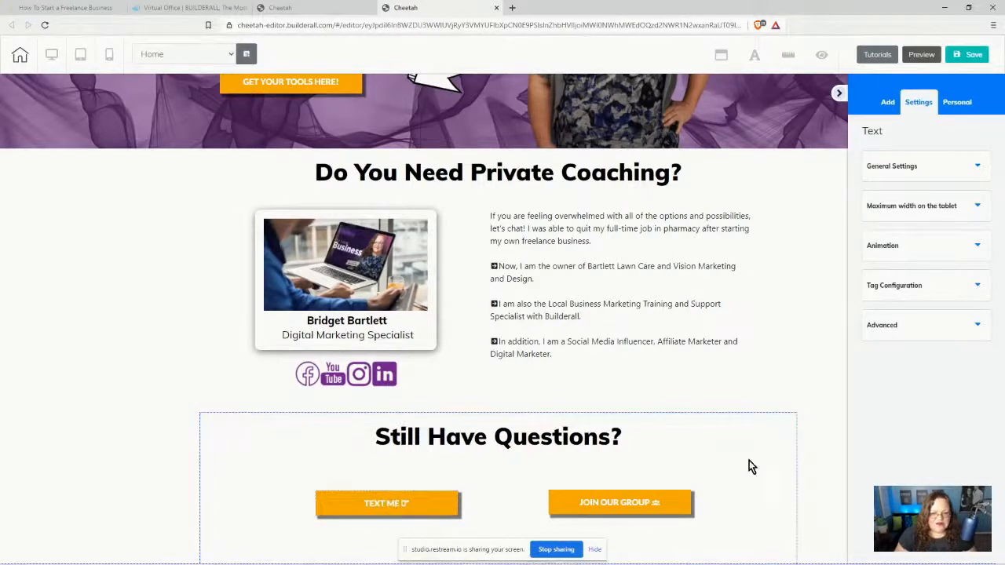
click(393, 501)
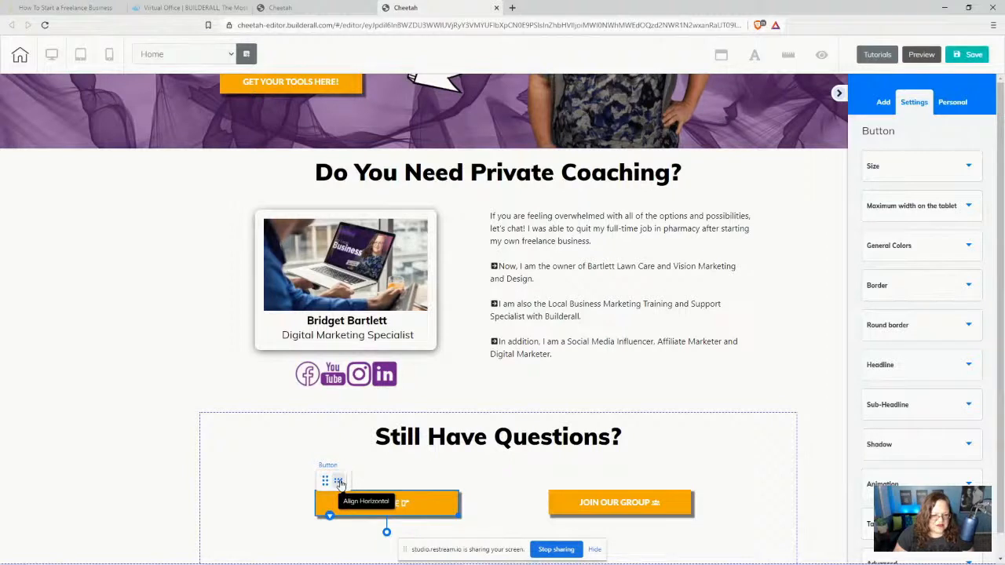
click(598, 505)
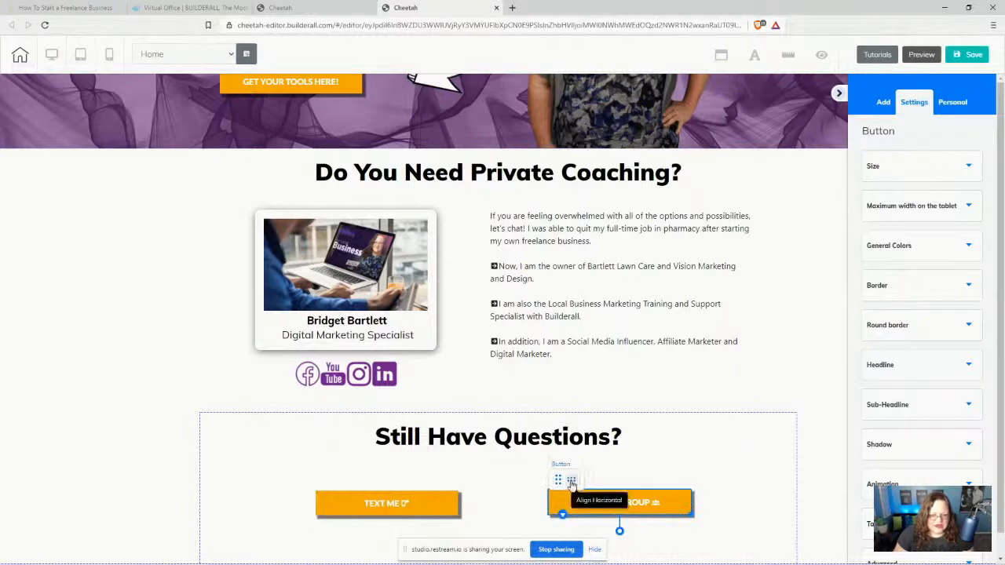
click(440, 470)
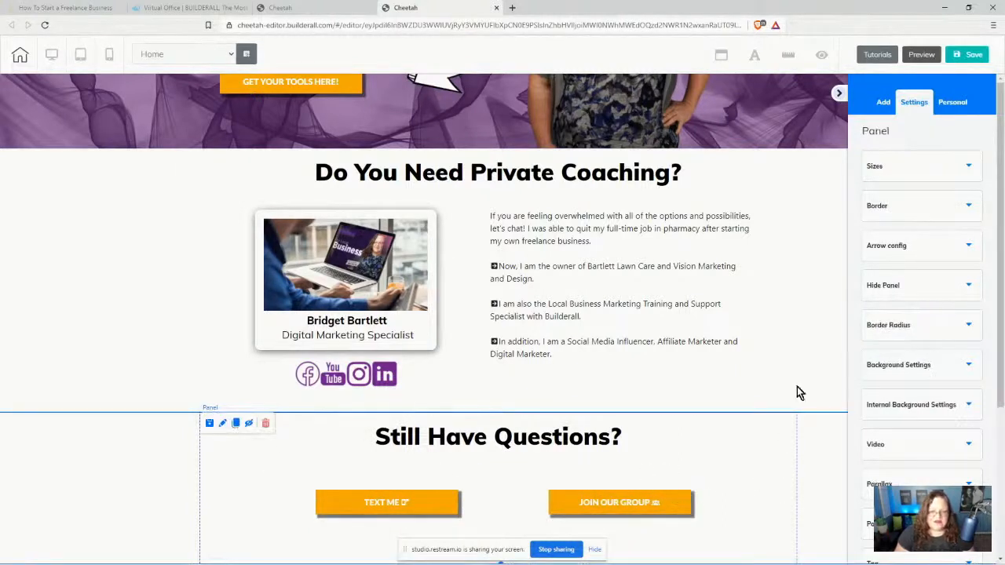
Step: Save the adjusted home page, publish the site again, and close the publishing confirmation
click(969, 54)
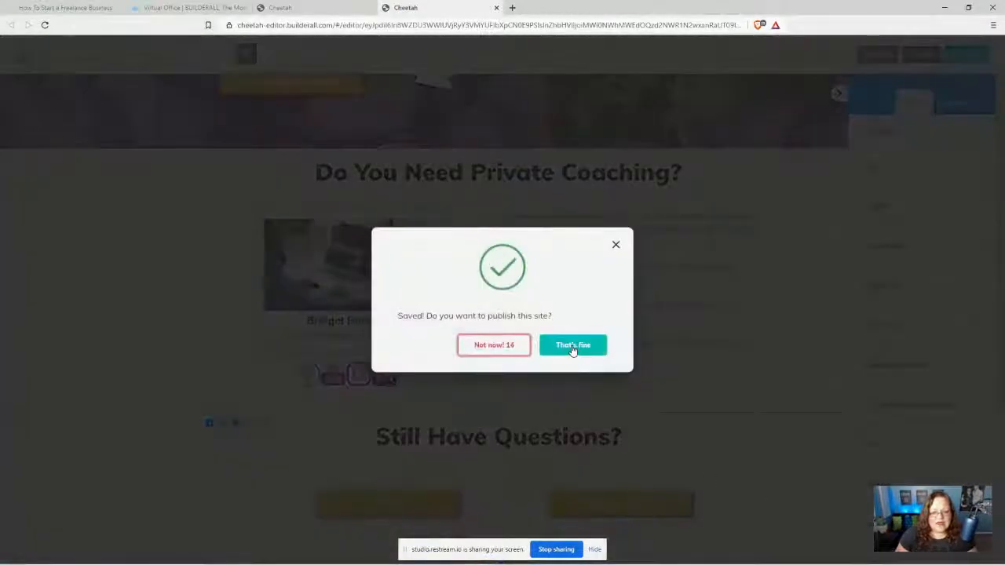
click(574, 347)
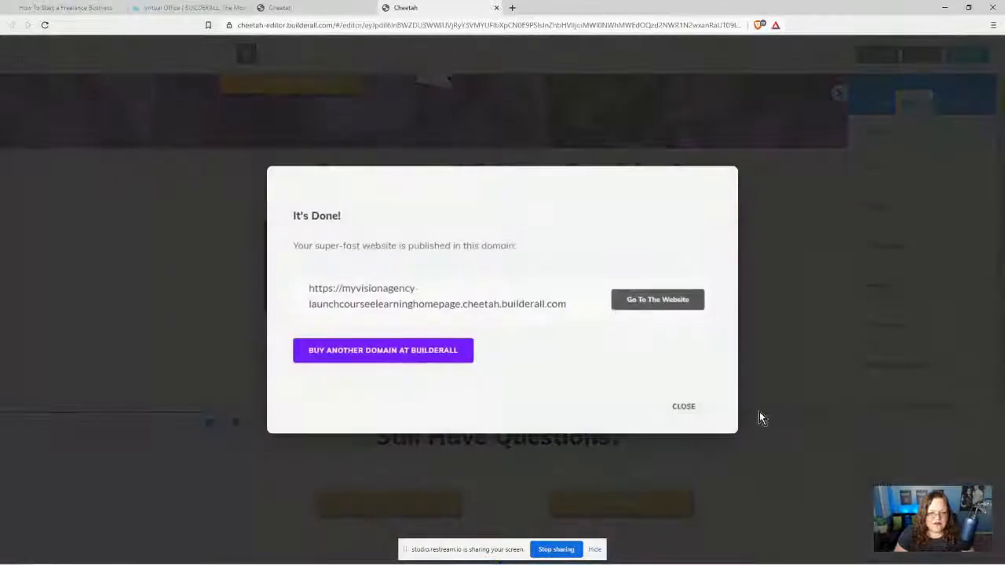
click(685, 408)
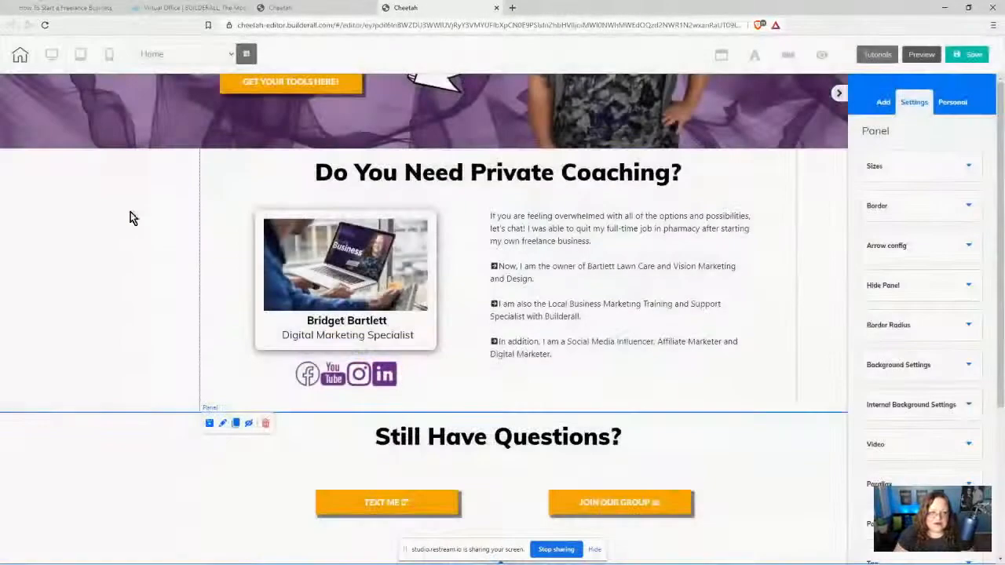
Step: In the mobile view, move the "LEARN TO LAUNCH YOUR OWN COURSE TODAY!" headline up above the button and the portrait photo
click(110, 57)
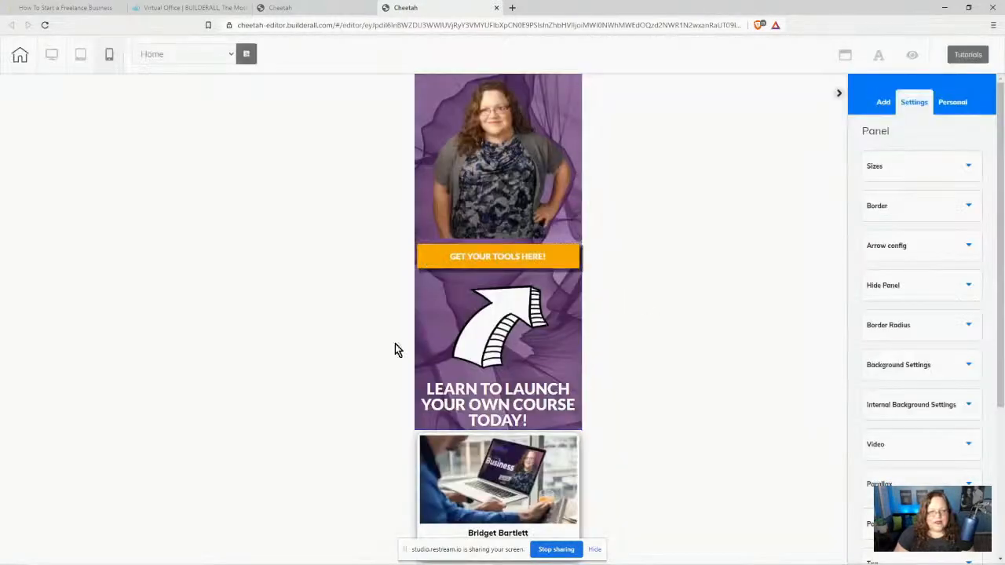
scroll(516, 424, down, 10)
scroll(522, 416, down, 2)
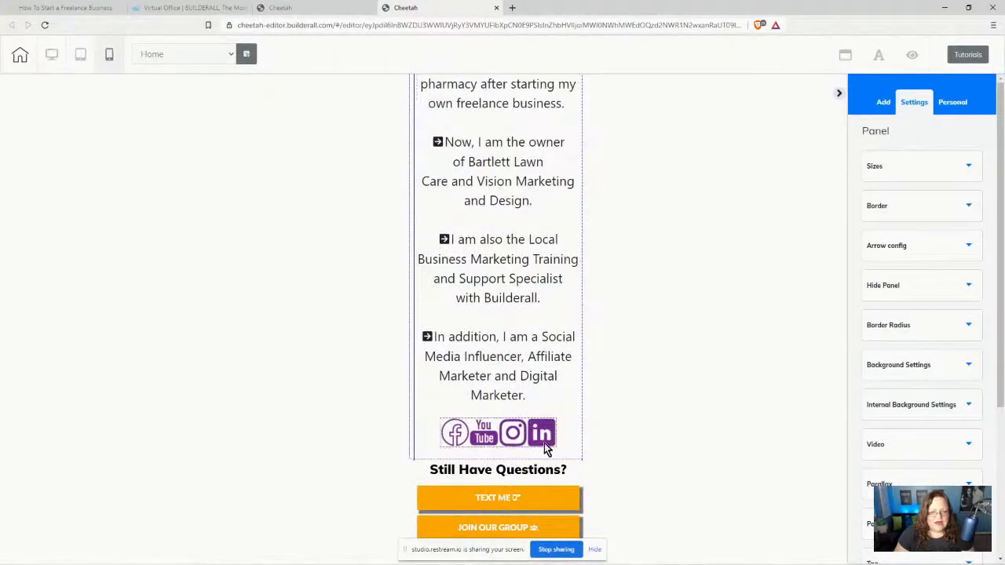
scroll(540, 446, down, 6)
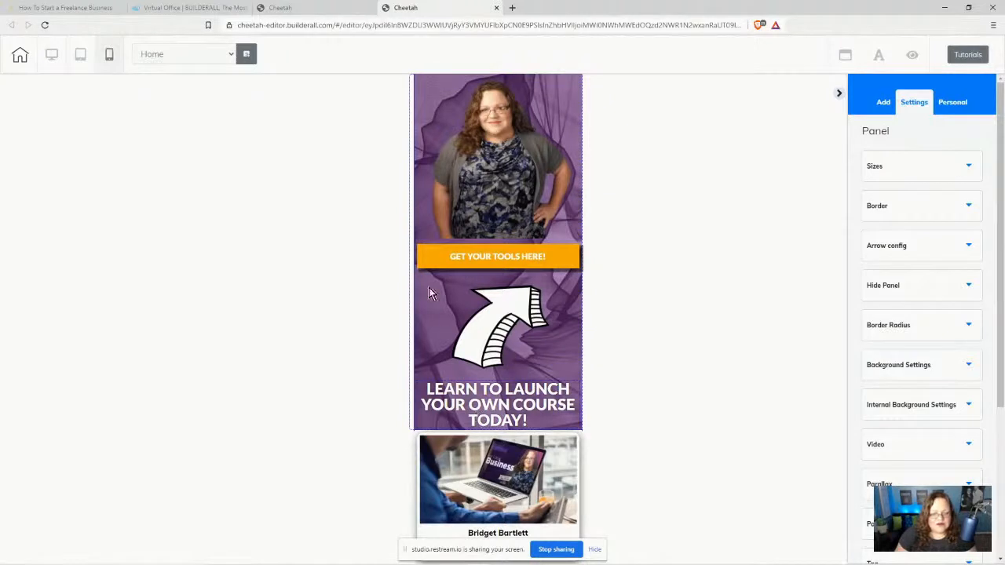
click(475, 397)
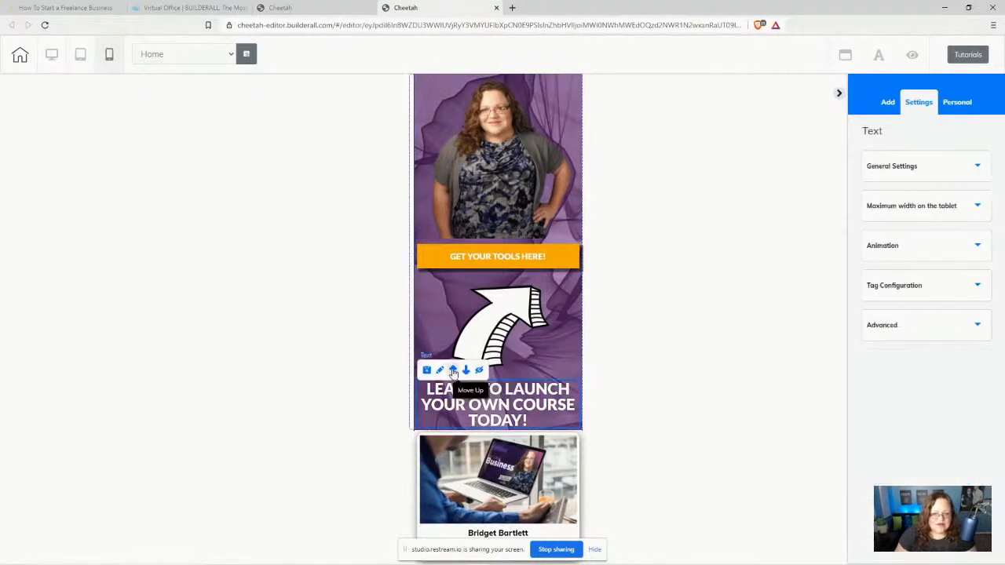
click(452, 371)
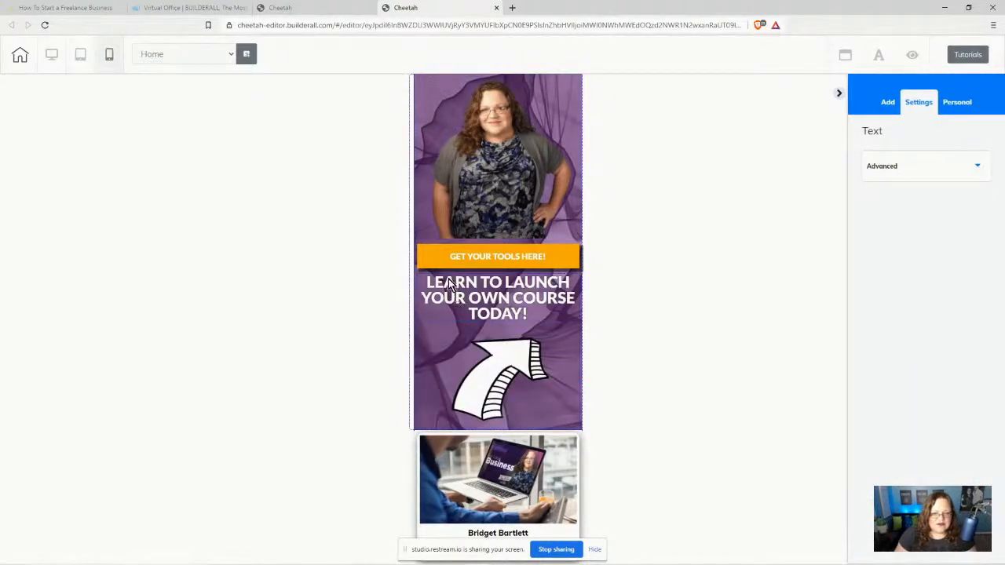
click(449, 284)
click(453, 264)
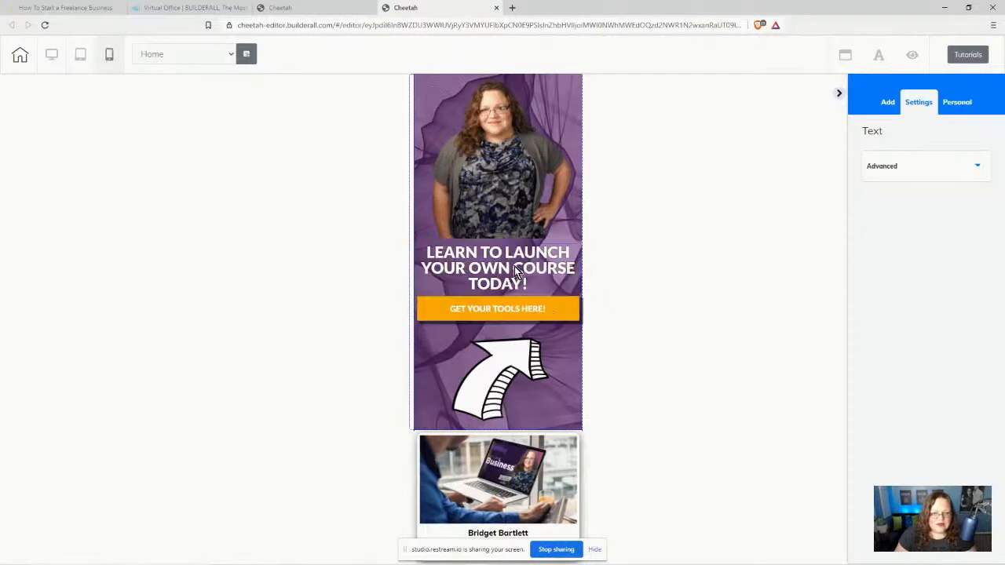
click(469, 251)
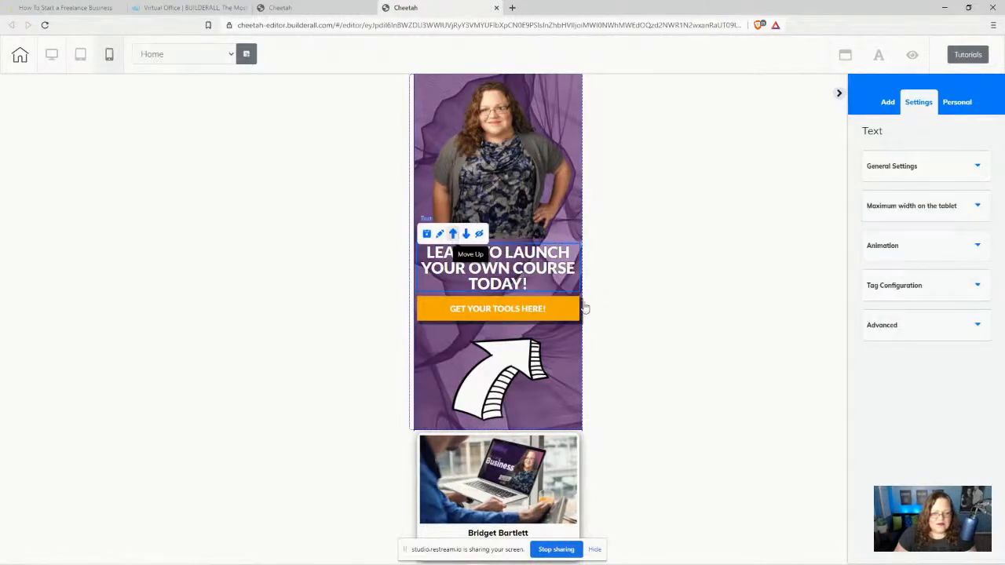
click(453, 234)
Step: Hide the arrow image in the mobile layout, and restore it from the hidden elements
click(513, 384)
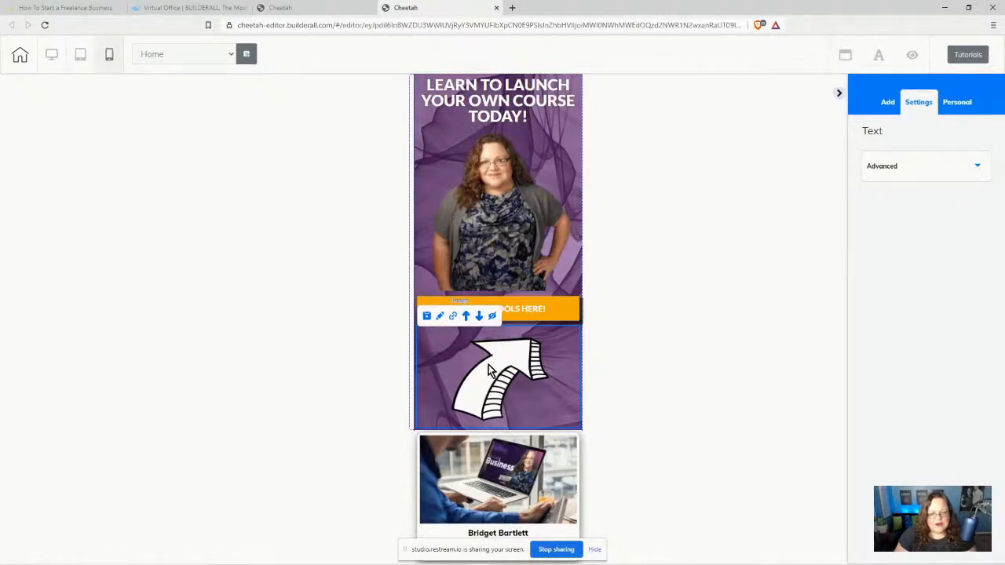
click(491, 316)
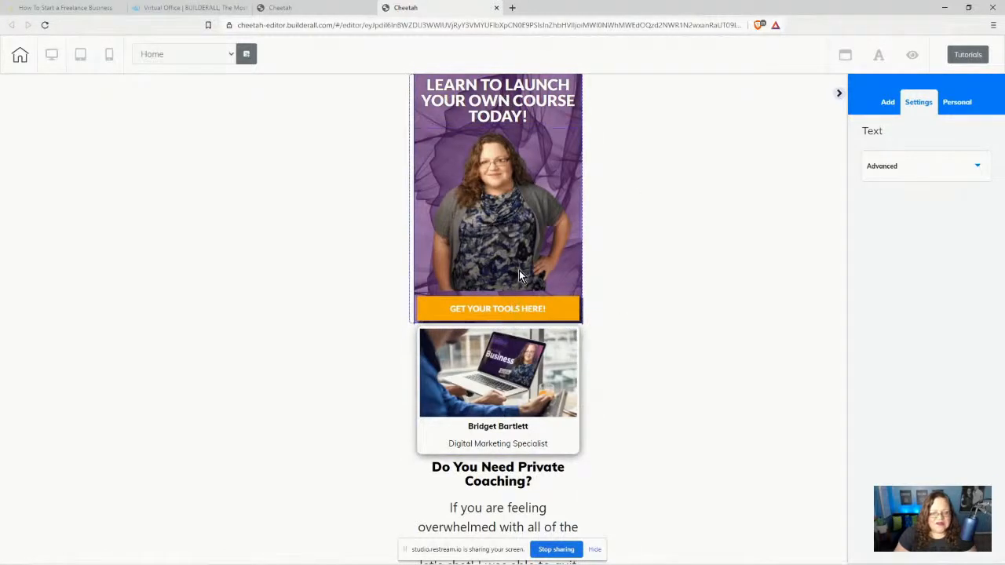
click(910, 56)
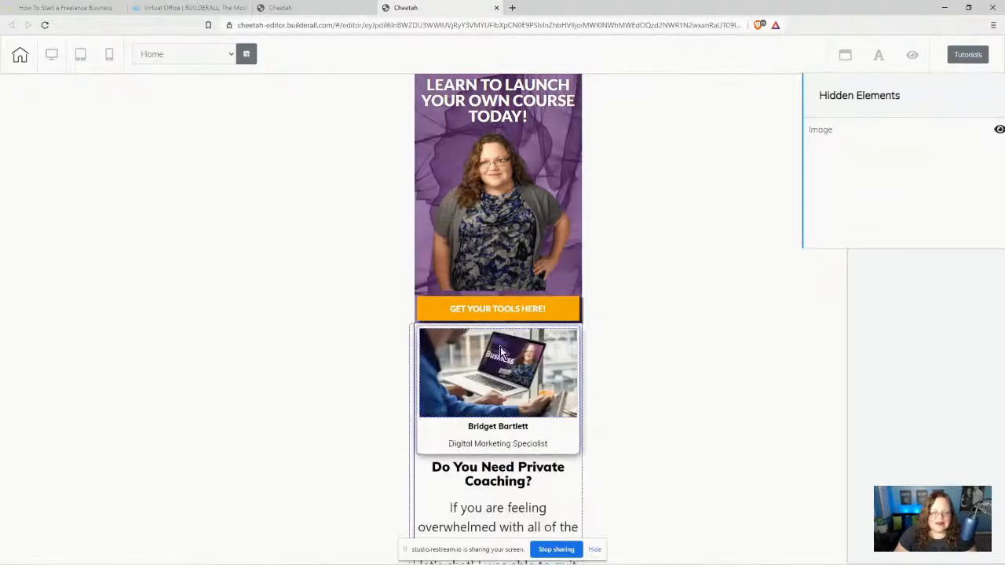
click(999, 131)
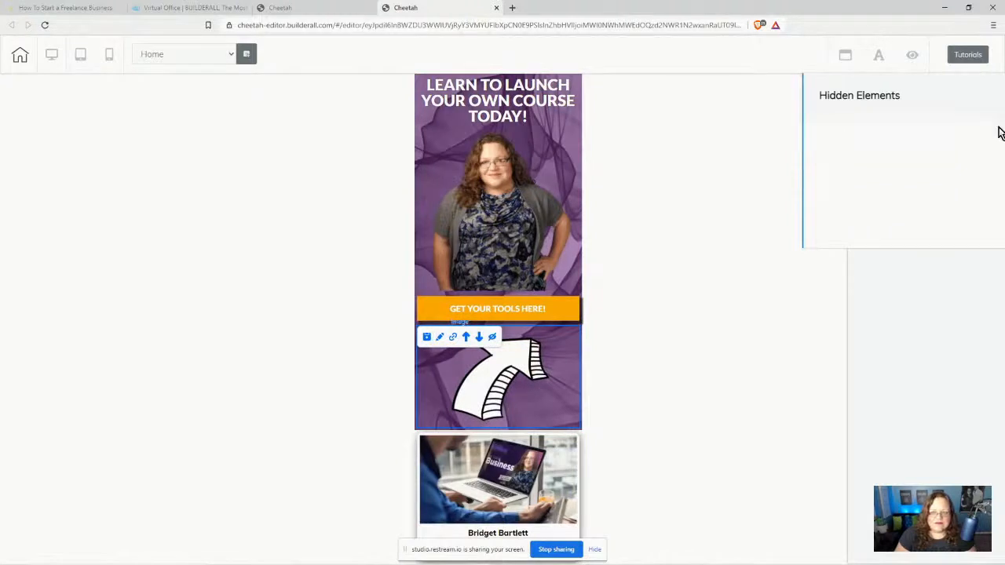
Step: Hide the arrow image below the "GET YOUR TOOLS HERE!" button on mobile and close the hidden elements list
click(492, 203)
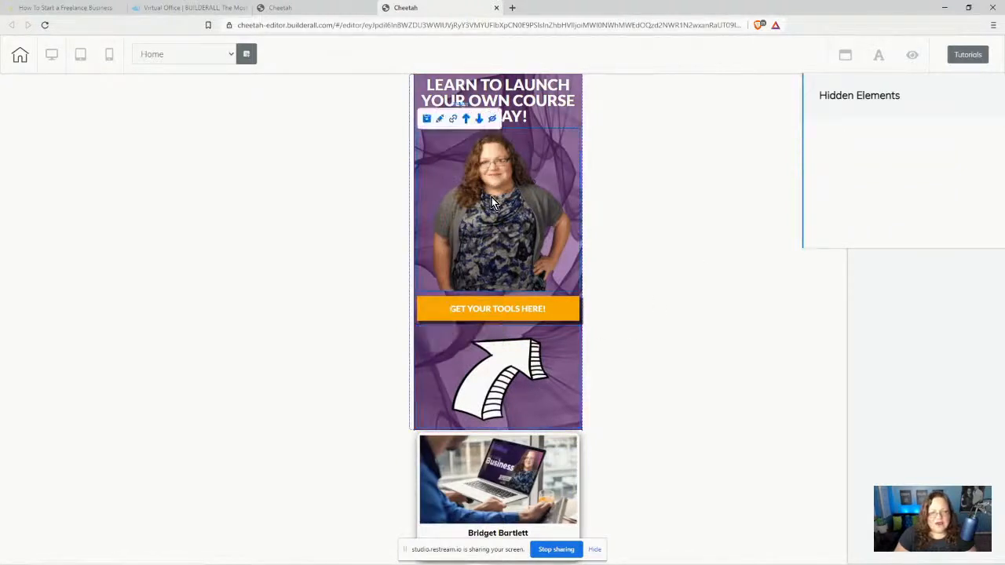
click(509, 376)
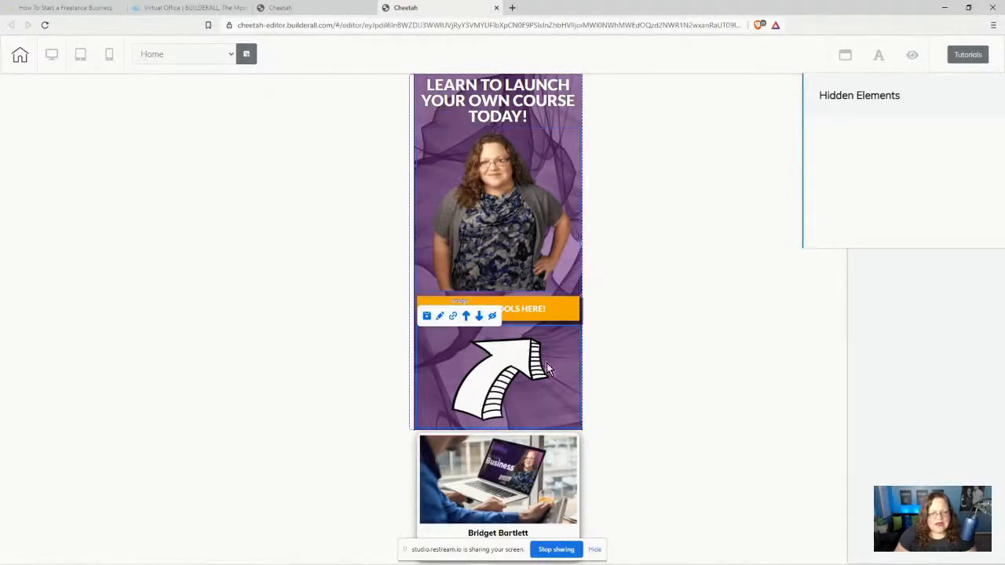
click(493, 316)
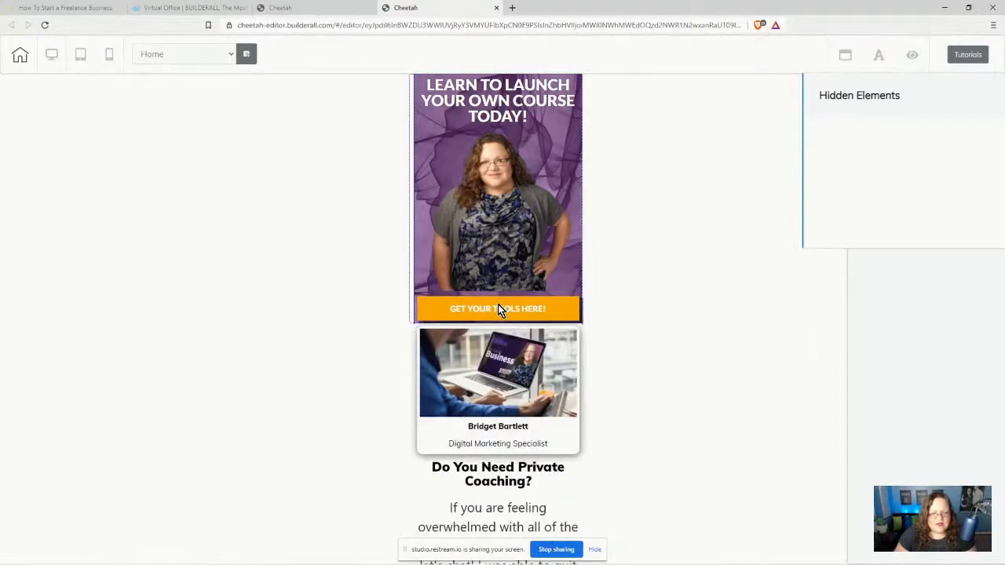
click(502, 205)
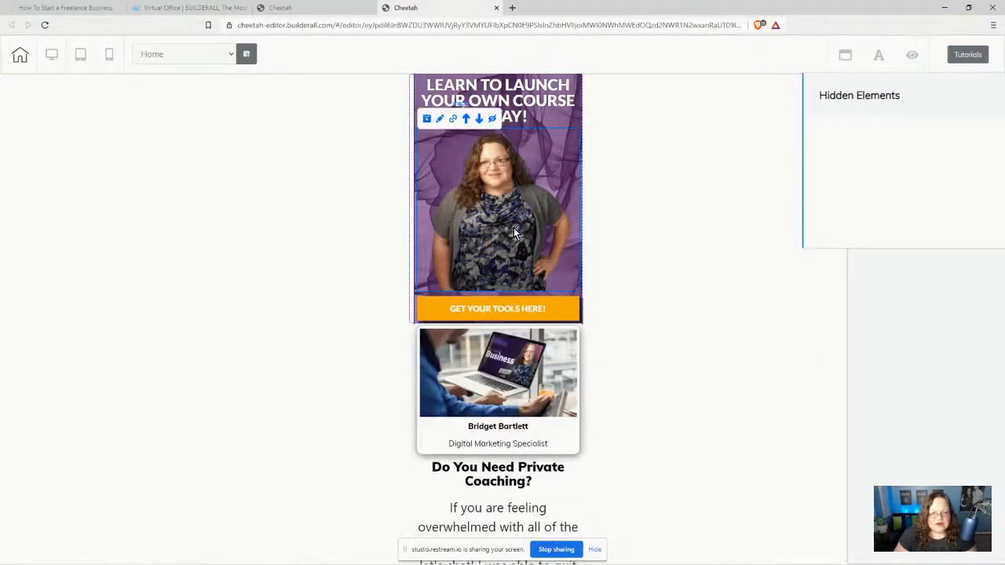
click(481, 318)
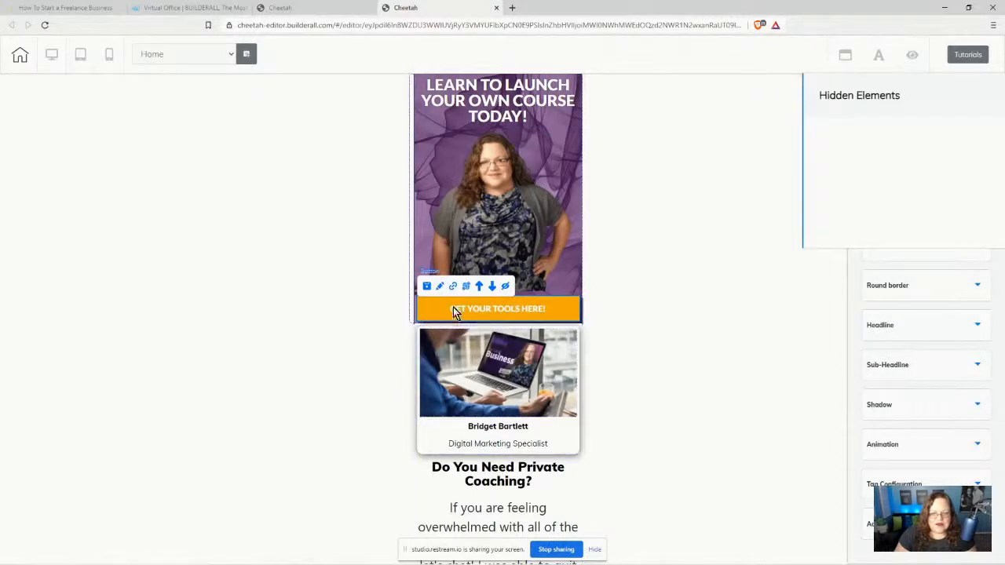
click(911, 56)
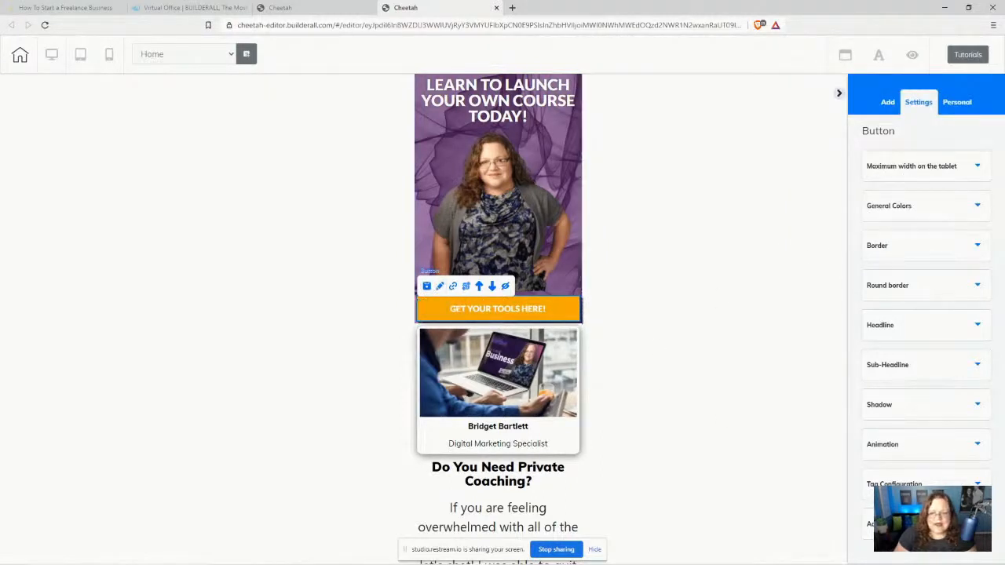
Step: Set the "GET YOUR TOOLS HERE!" button's mobile spacing to 32 on both sides and 0 above
click(911, 524)
scroll(920, 332, down, 5)
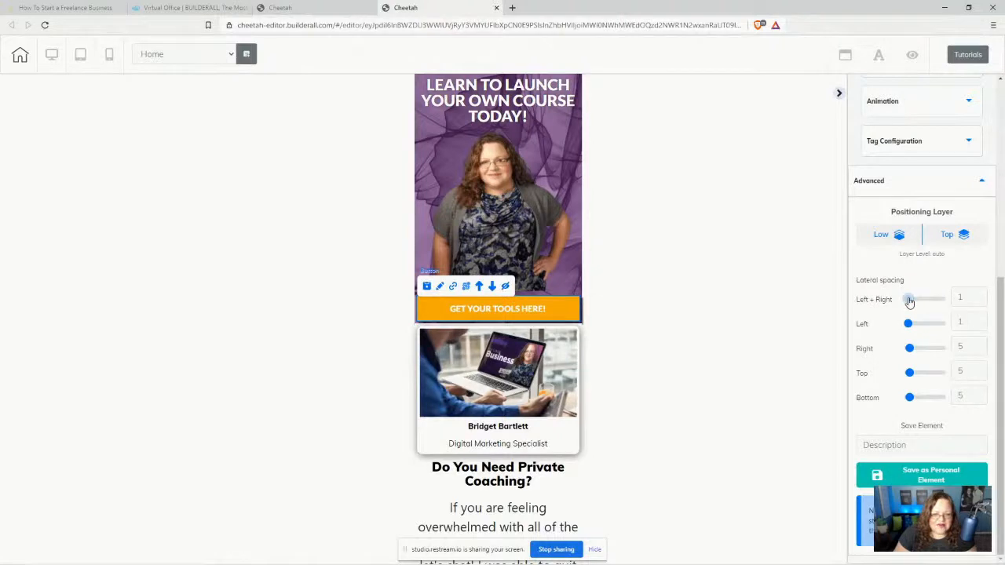
drag(909, 303, 921, 300)
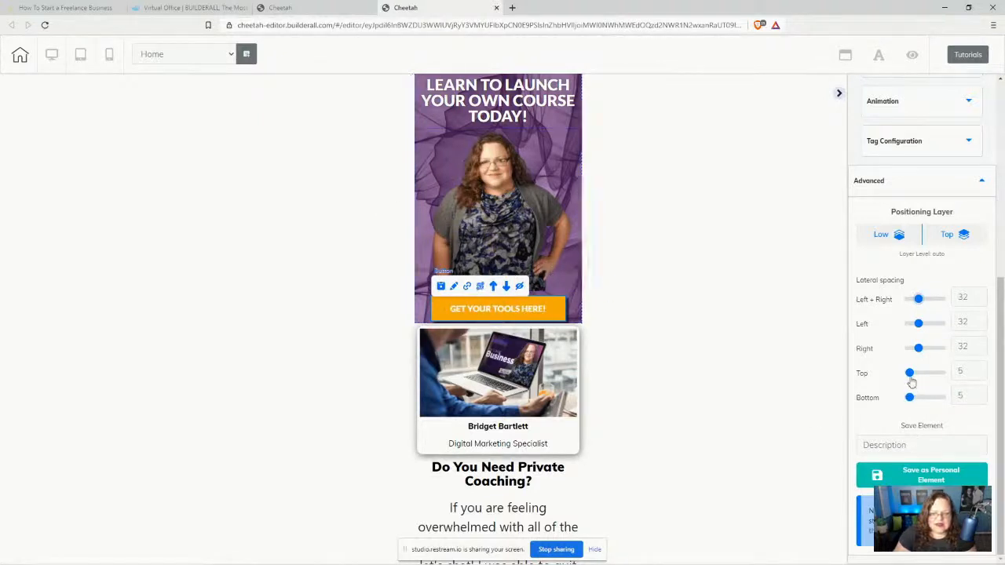
drag(908, 373, 871, 373)
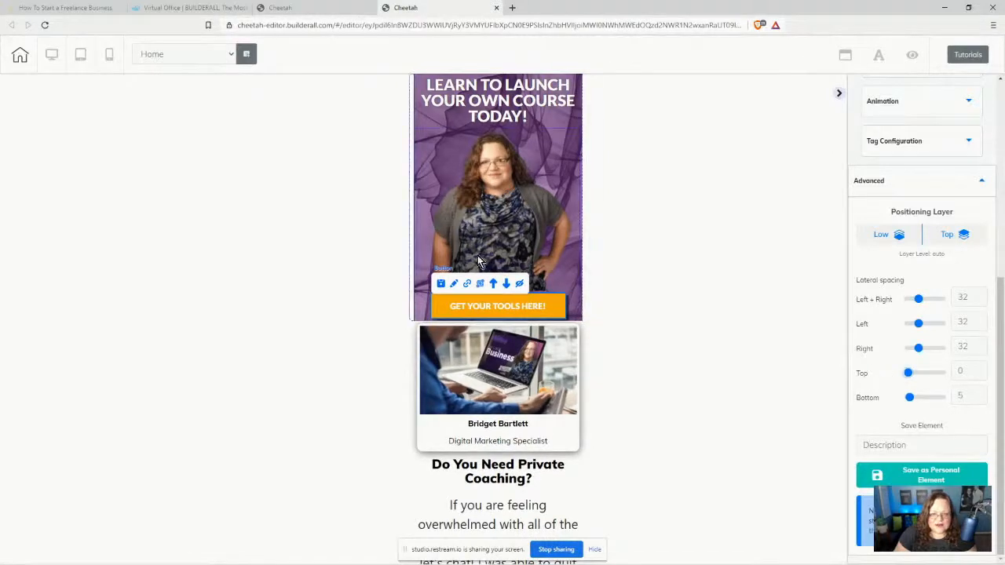
Step: Set the portrait photo's bottom spacing to 0 in the mobile layout
mouse_move(543, 245)
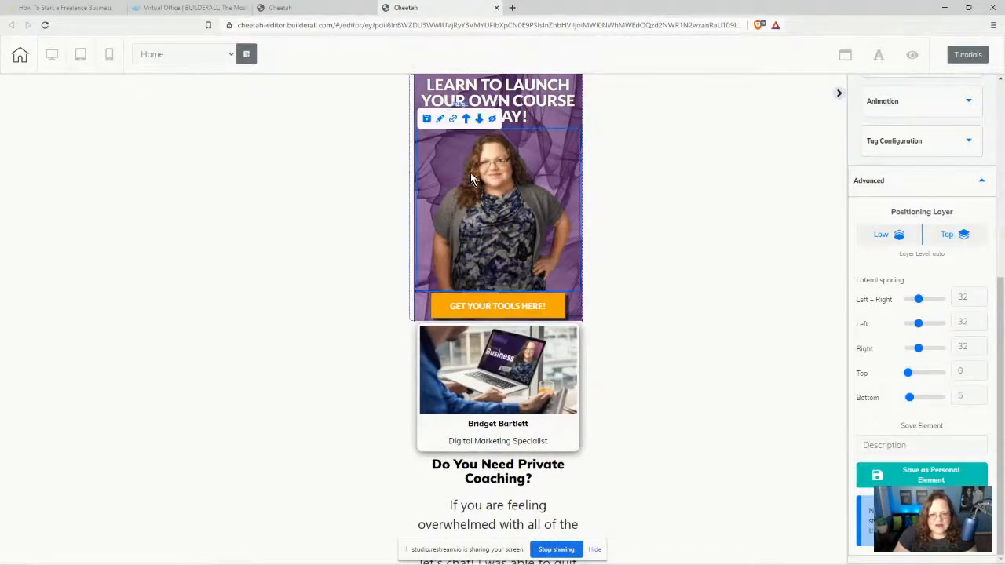
click(441, 120)
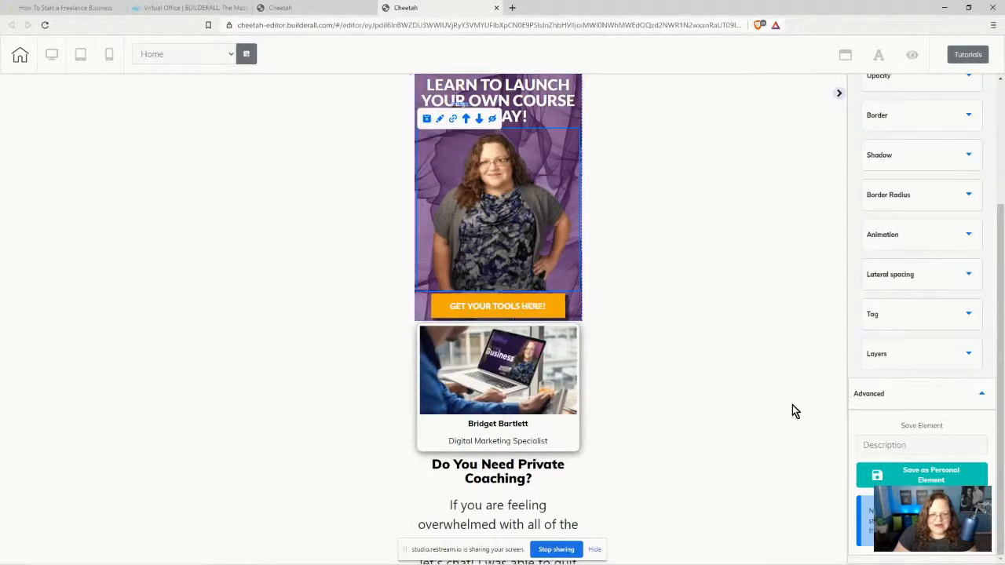
click(905, 357)
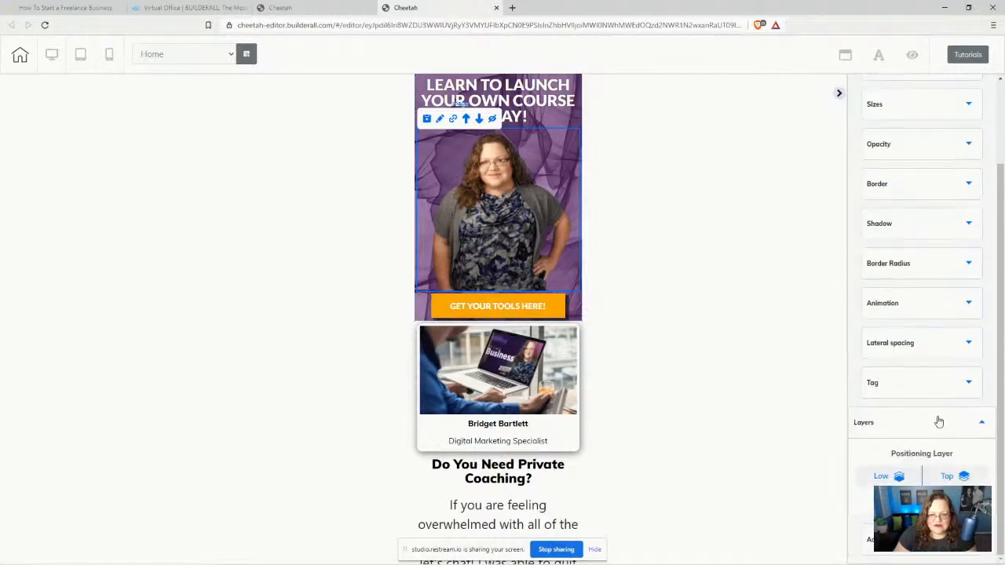
click(913, 342)
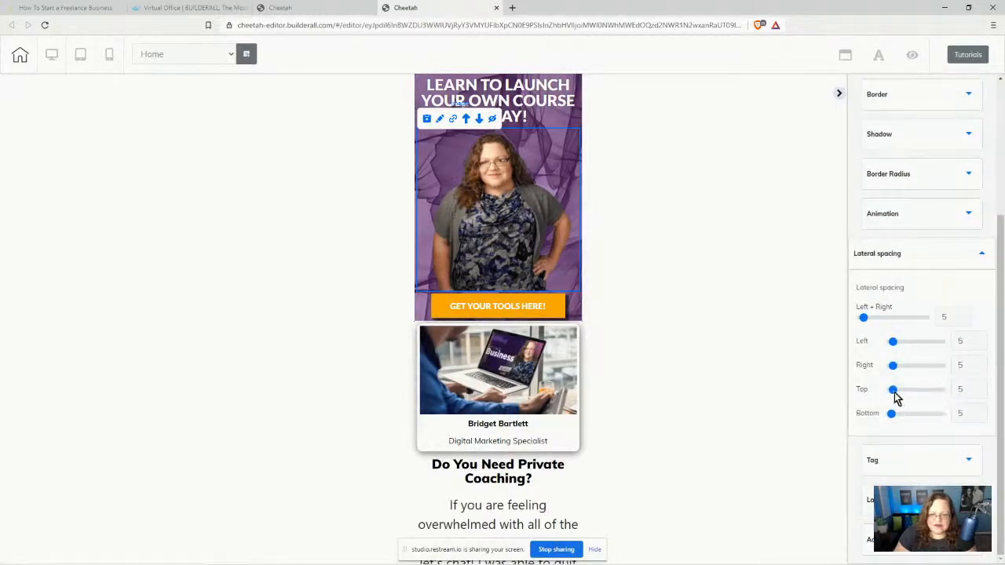
drag(892, 416, 867, 420)
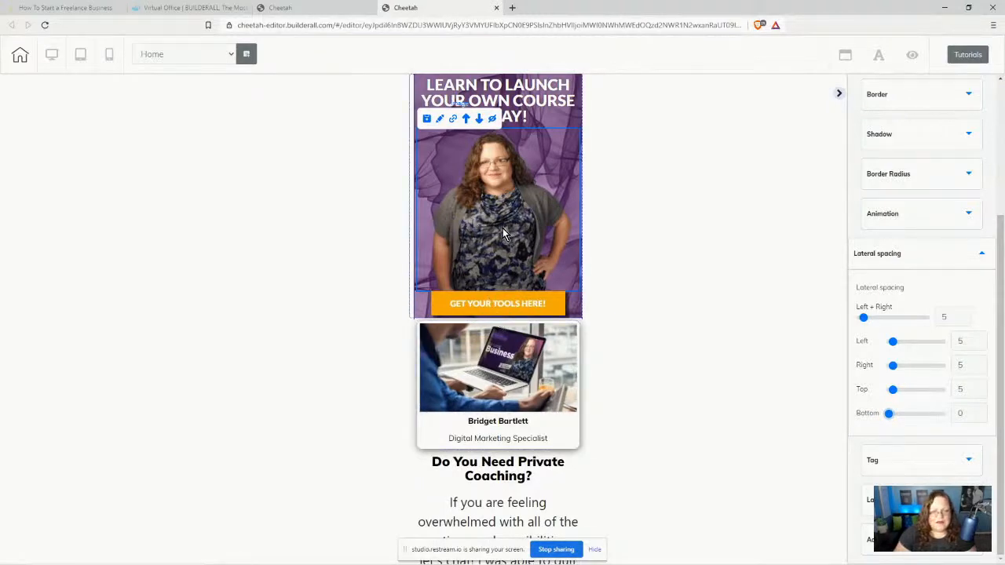
Step: Open the "LEARN TO LAUNCH YOUR OWN COURSE TODAY!" headline's general settings and examine the site font settings for Title H1
click(532, 103)
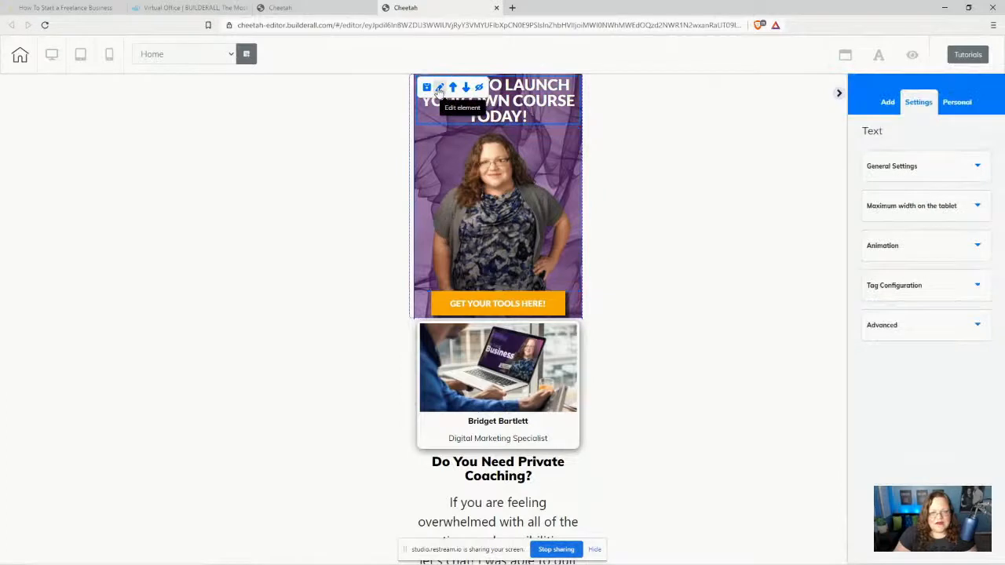
click(906, 166)
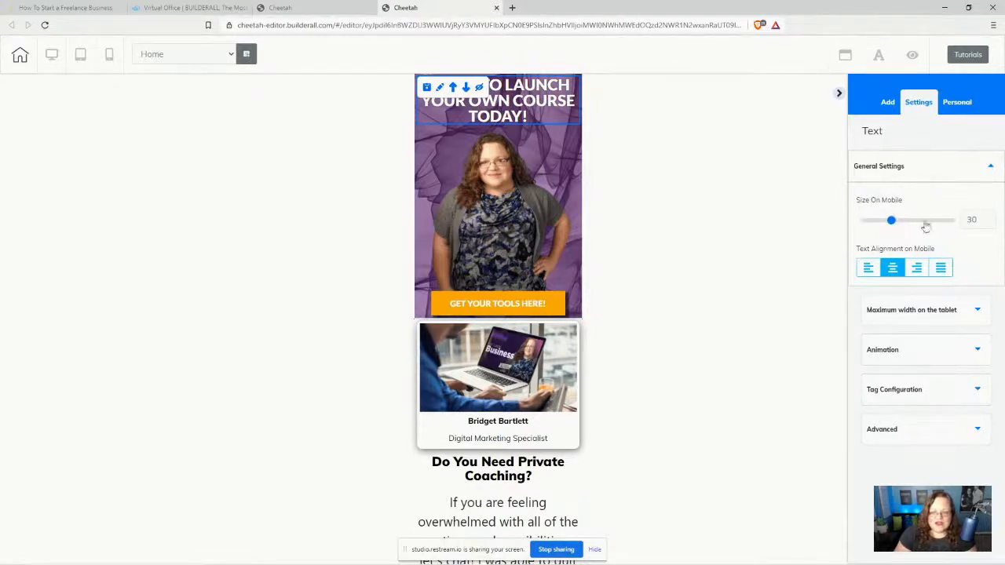
click(880, 57)
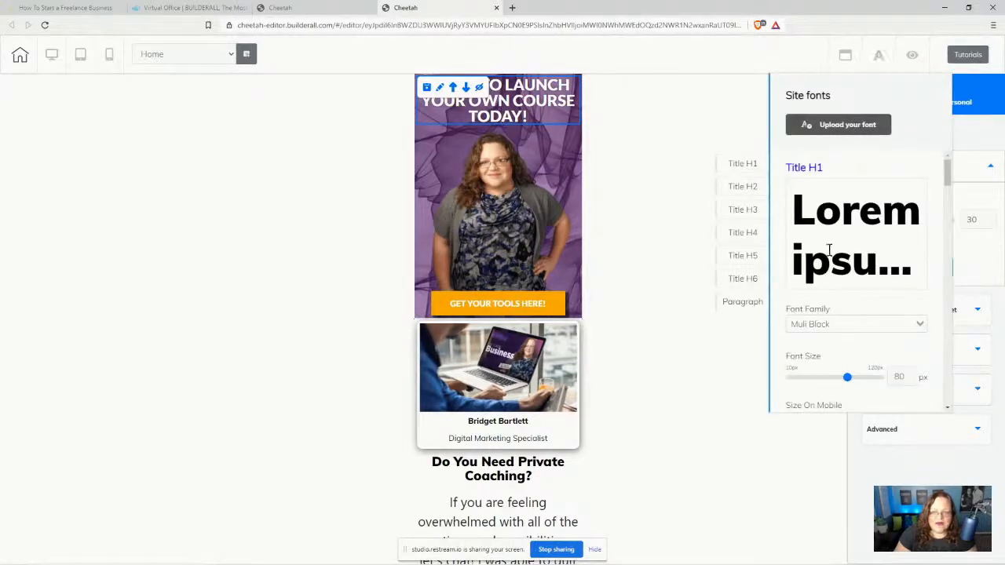
scroll(905, 314, down, 4)
scroll(902, 322, up, 4)
scroll(862, 297, down, 3)
scroll(862, 299, down, 2)
scroll(861, 309, up, 5)
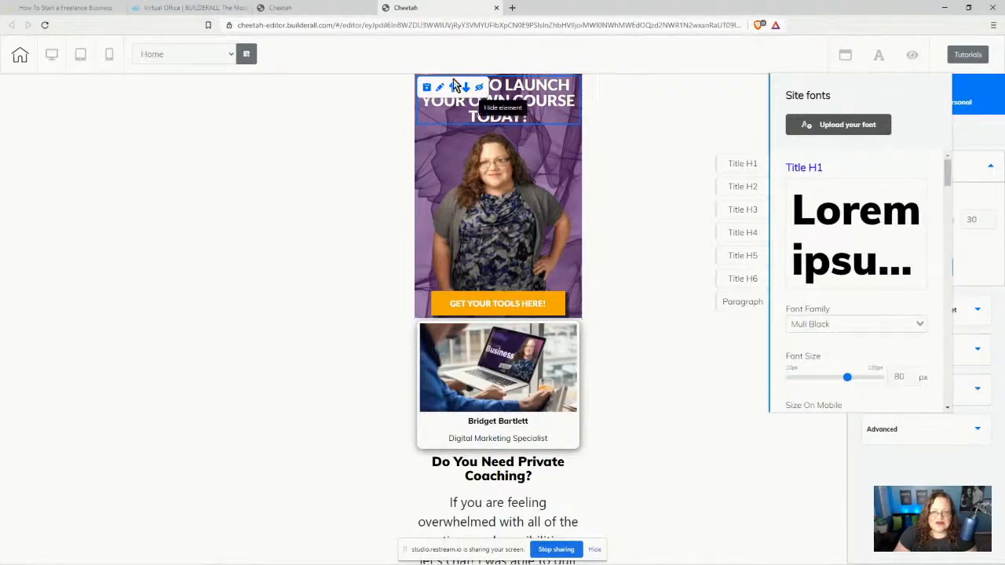
click(879, 55)
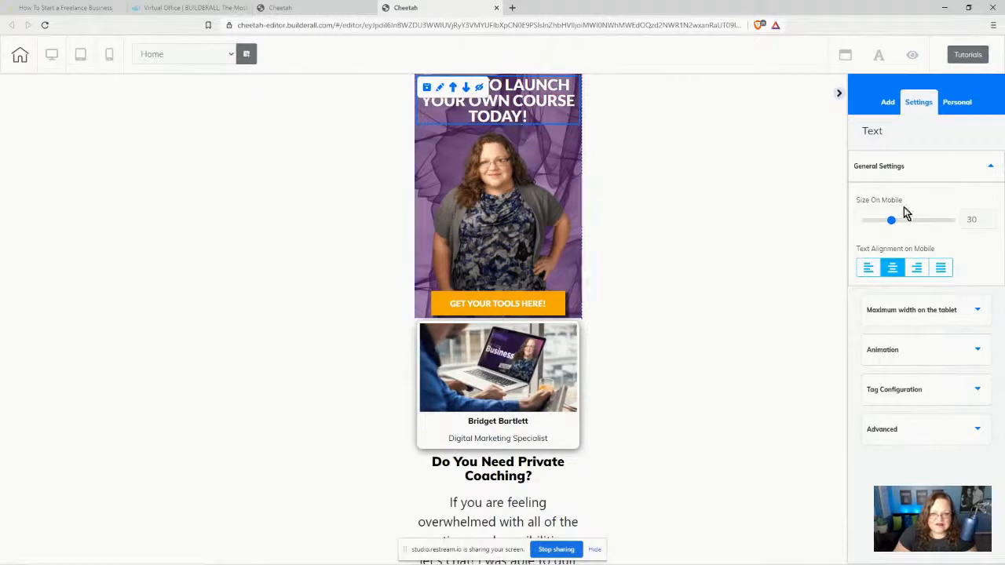
Step: Reduce the headline's text size on mobile to 25
click(990, 223)
click(990, 223)
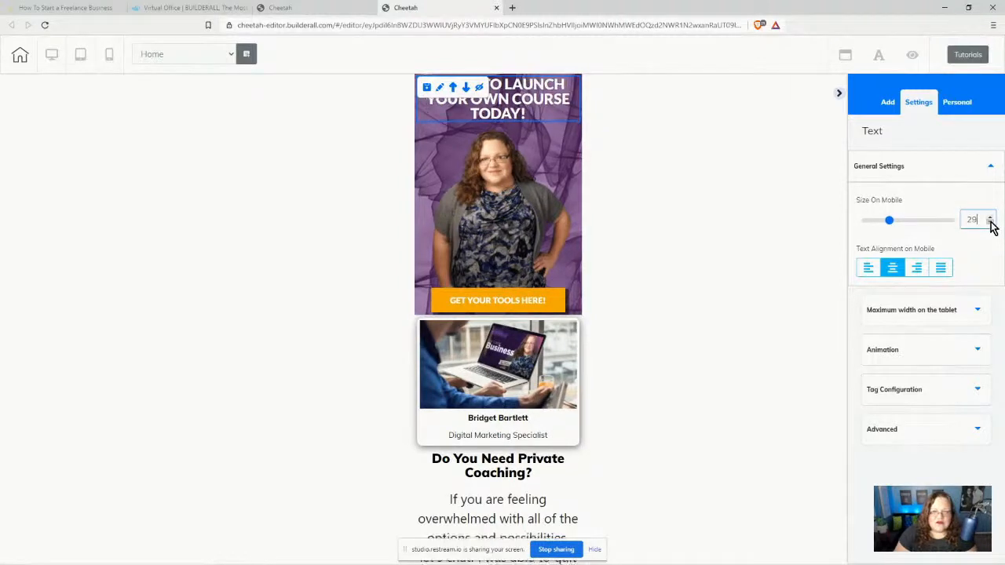
click(990, 223)
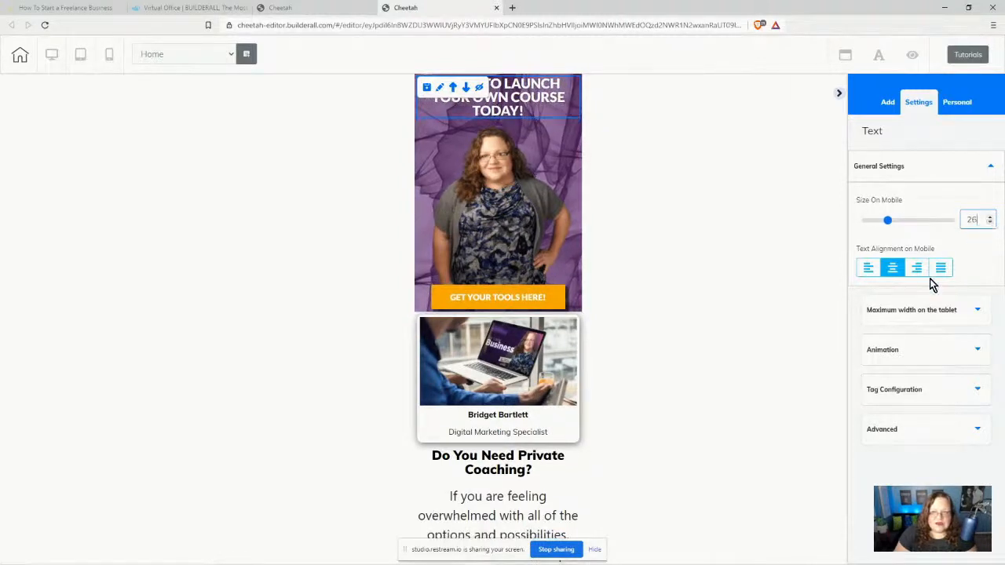
click(991, 223)
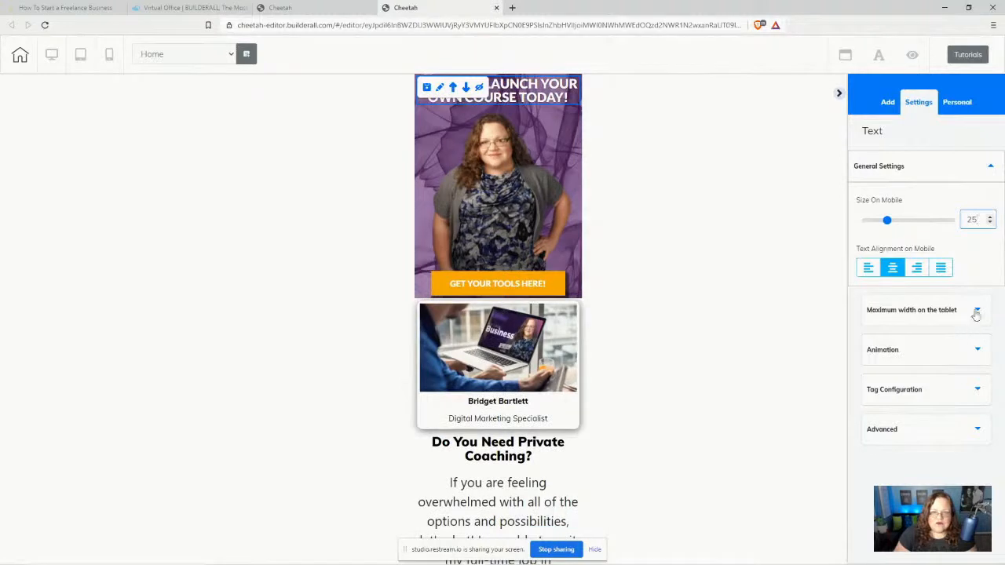
Step: Set the headline's mobile spacing to 30 on the left and right and 41 on top
click(887, 429)
scroll(879, 400, down, 3)
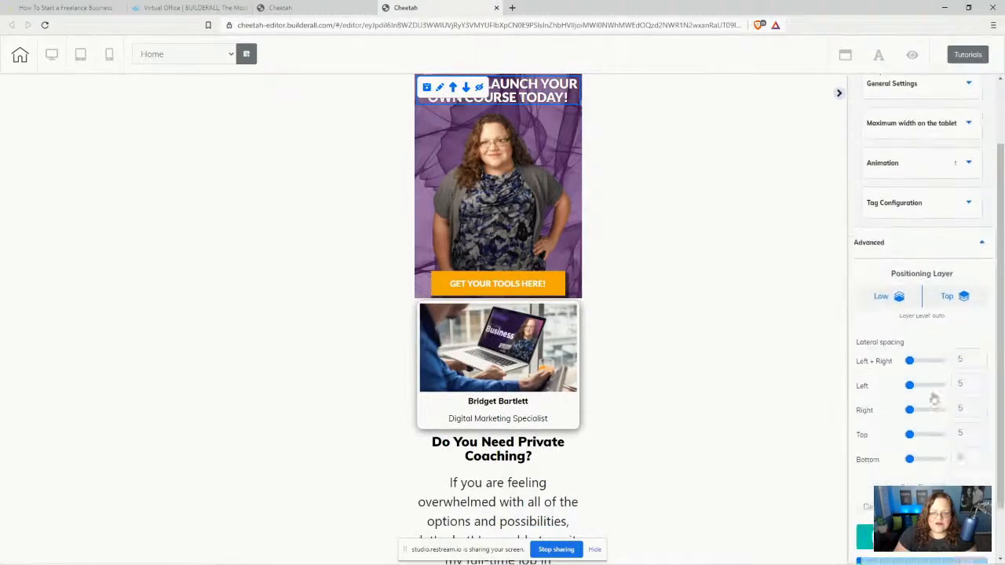
drag(910, 343, 919, 340)
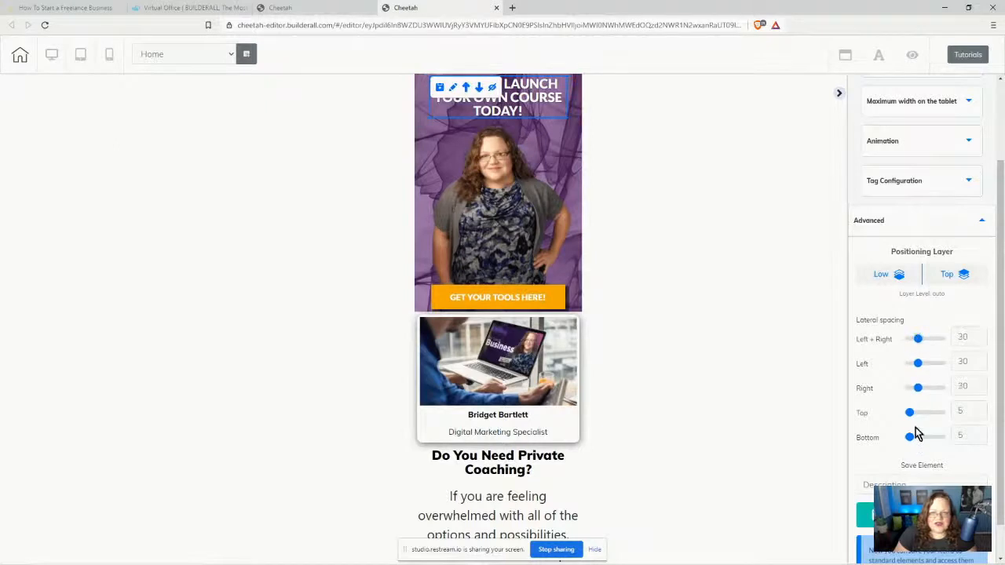
drag(909, 413, 921, 412)
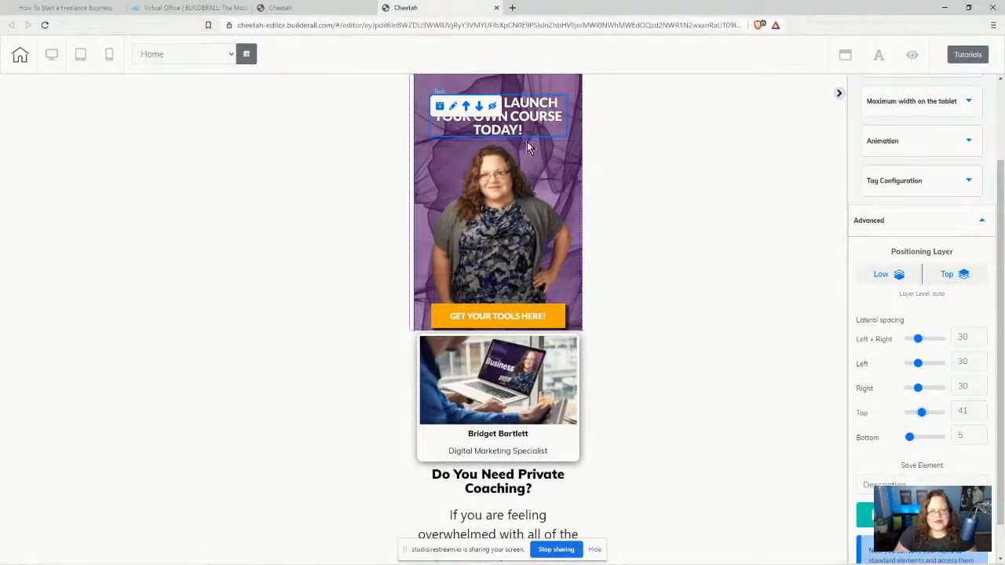
Step: Set the headline's text size on mobile to 28
scroll(913, 265, up, 2)
click(964, 171)
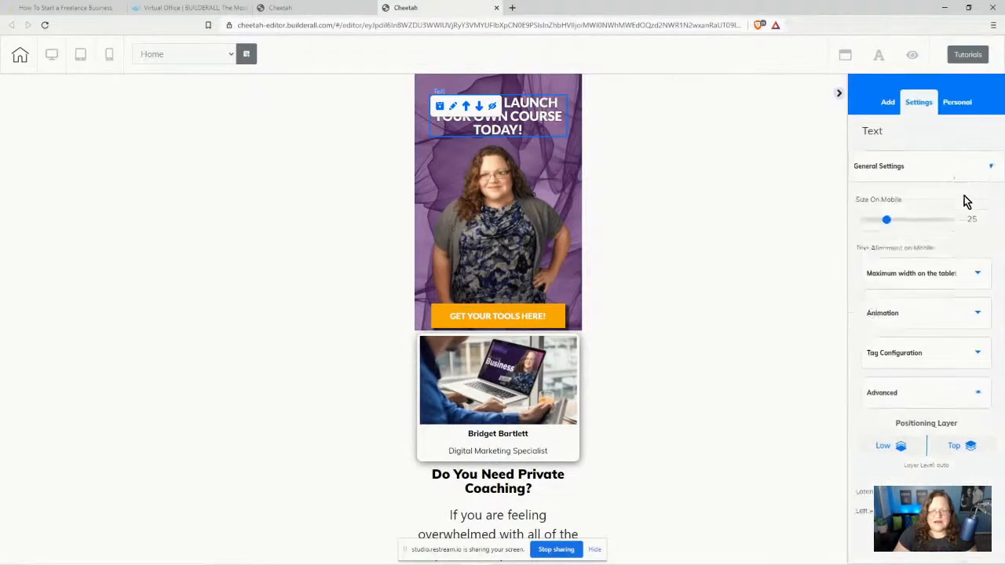
double_click(990, 219)
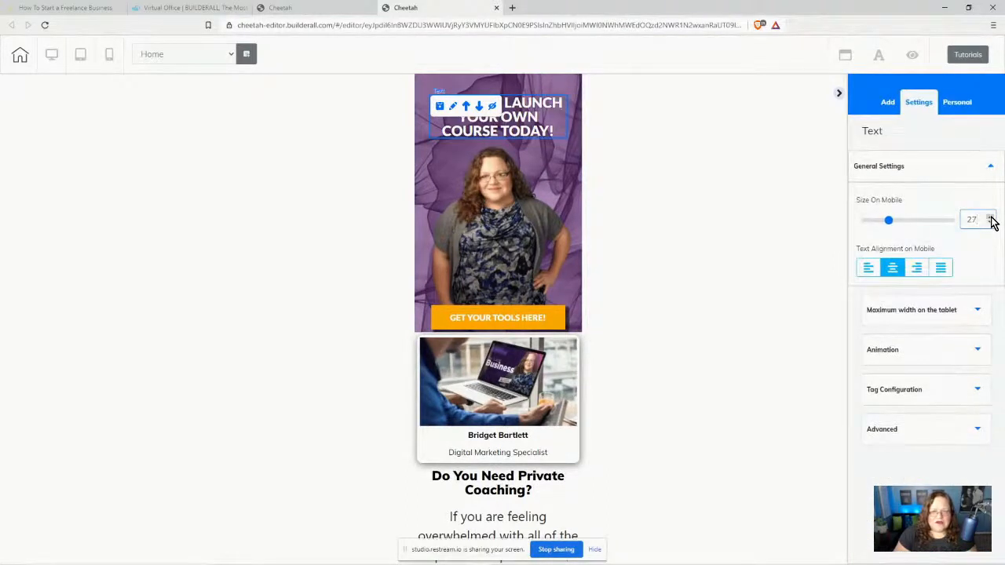
click(990, 219)
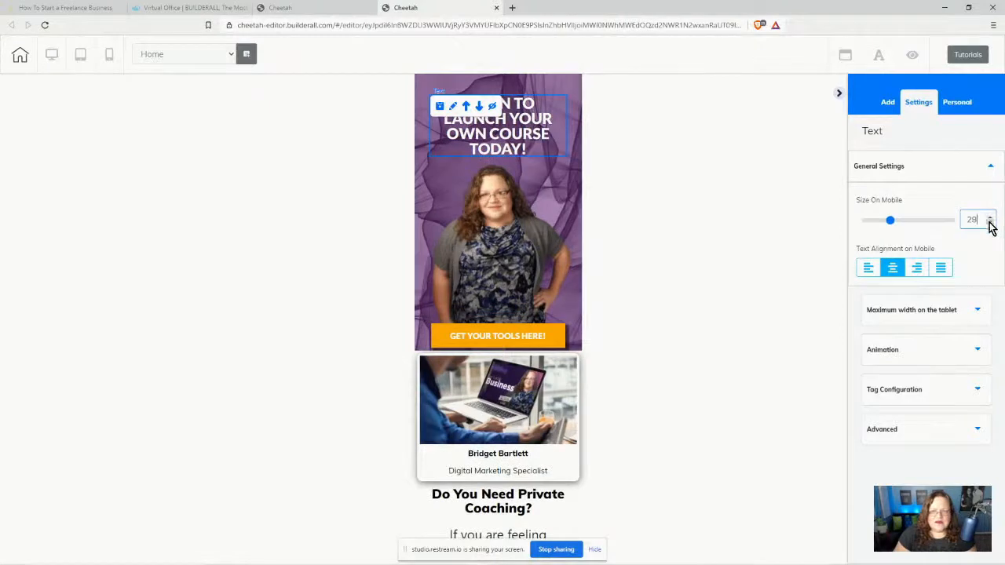
click(990, 224)
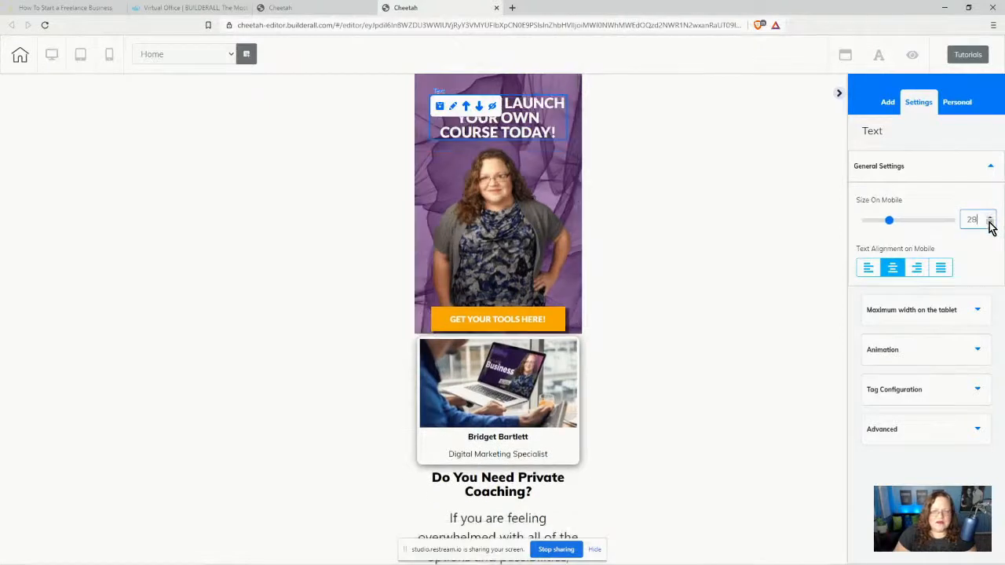
click(561, 163)
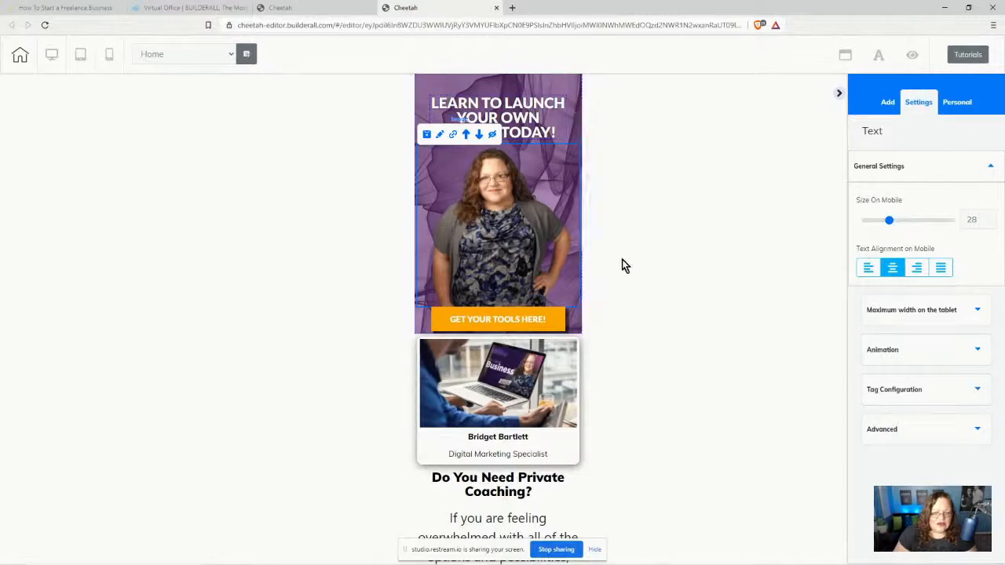
Step: Set the "GET YOUR TOOLS HERE!" button's bottom spacing to 32 in the mobile layout
click(539, 323)
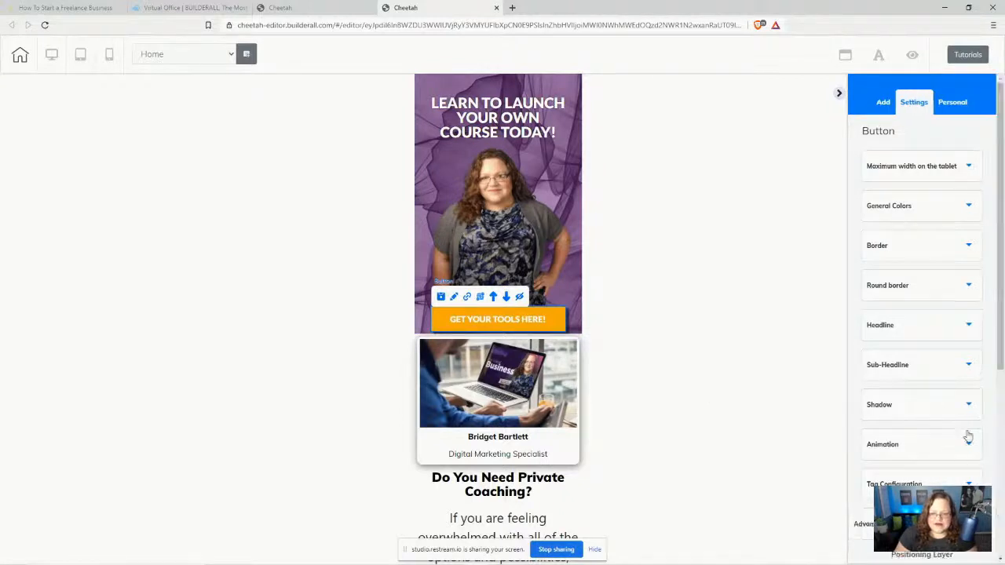
scroll(962, 432, down, 4)
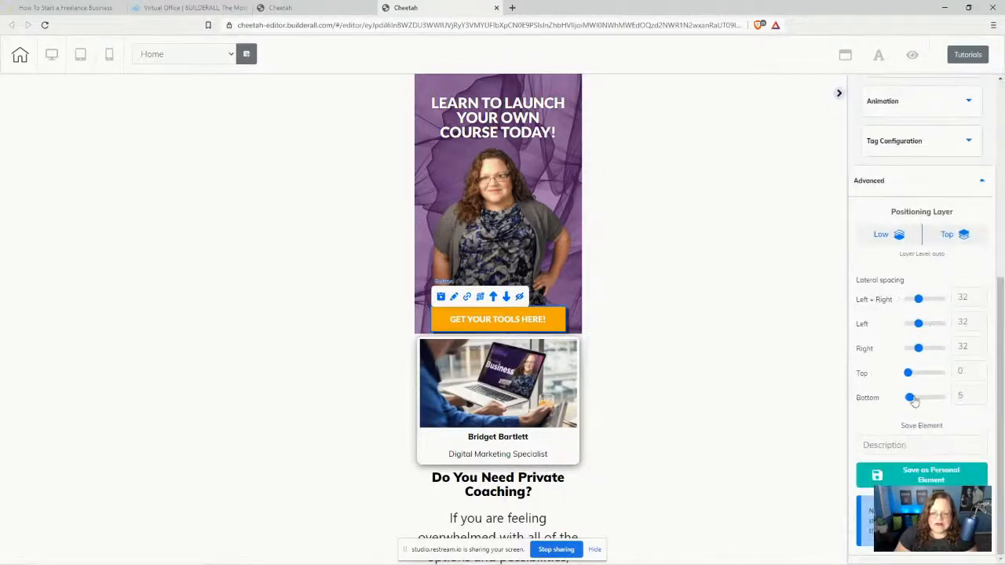
drag(911, 398, 919, 397)
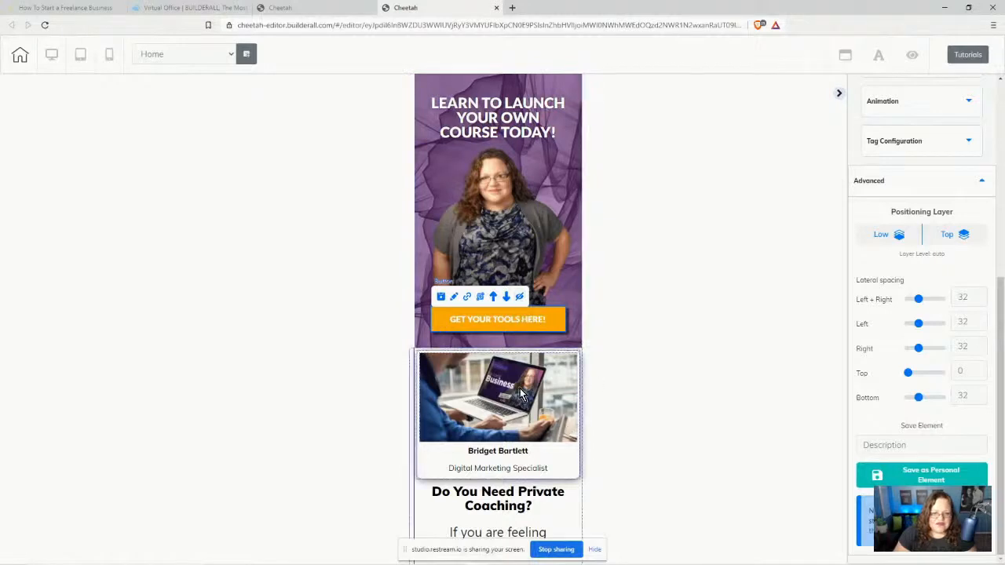
Step: Move the "Do You Need Private Coaching?" heading above the Digital Marketing Specialist profile card in the mobile layout
scroll(368, 431, down, 3)
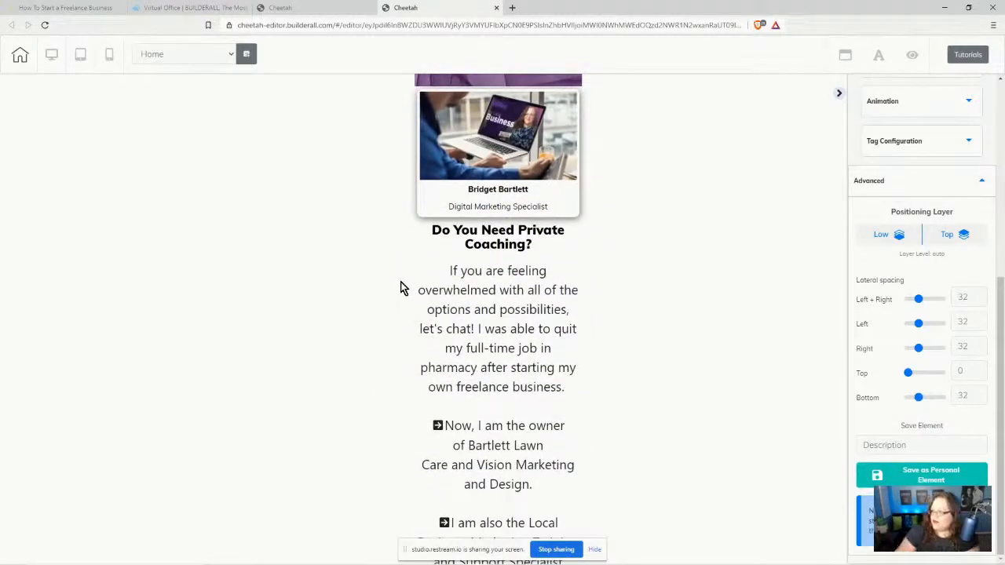
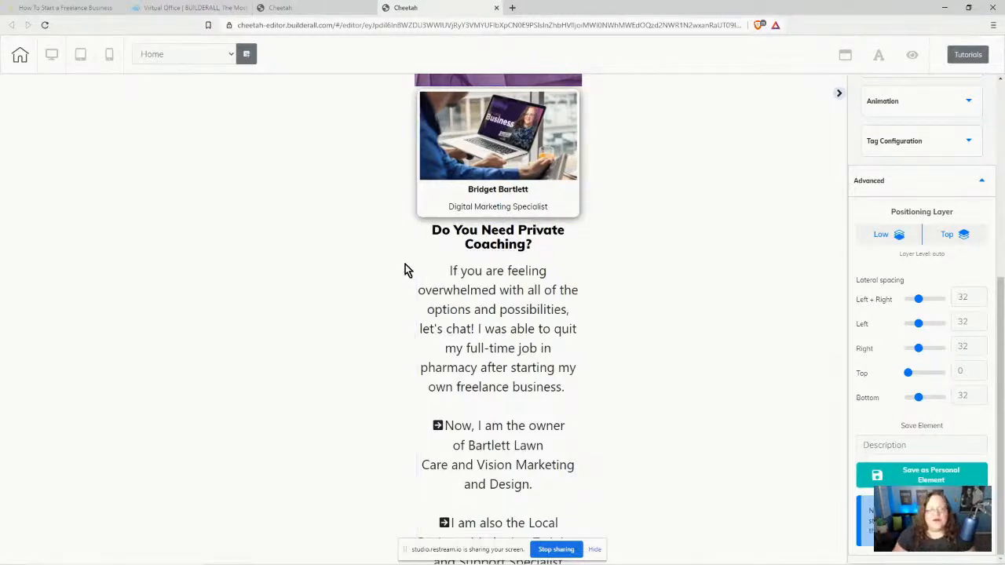
scroll(405, 267, up, 2)
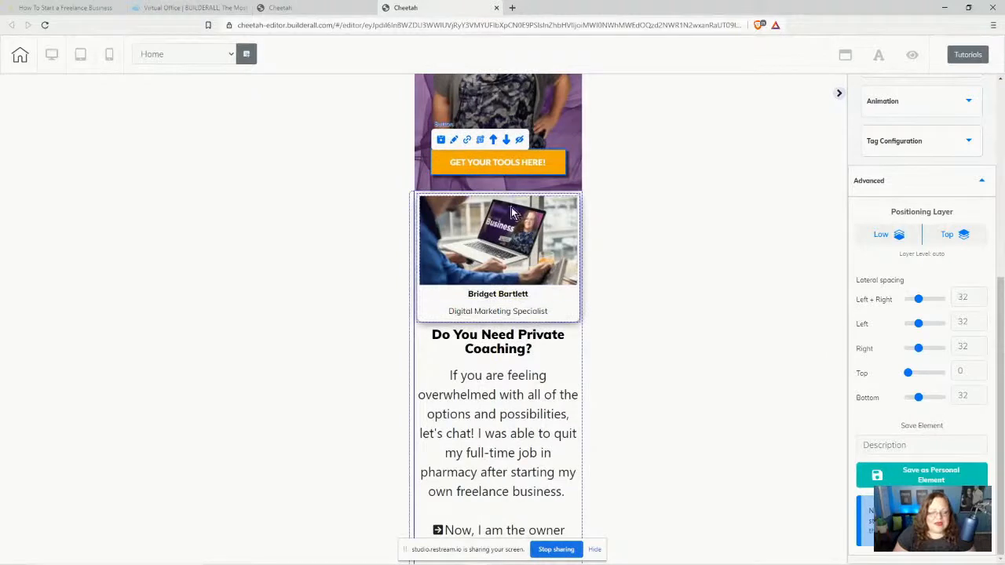
click(474, 348)
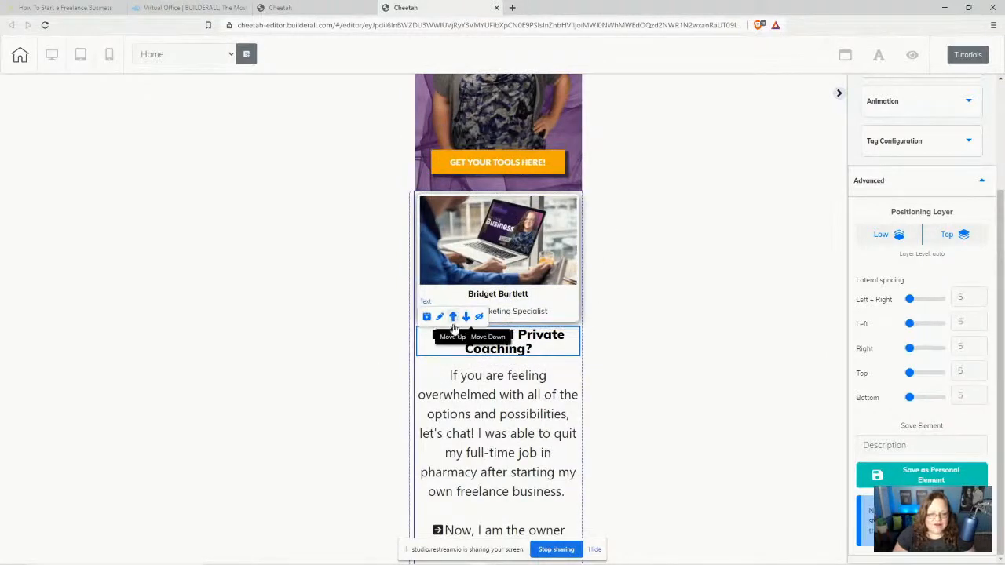
click(455, 324)
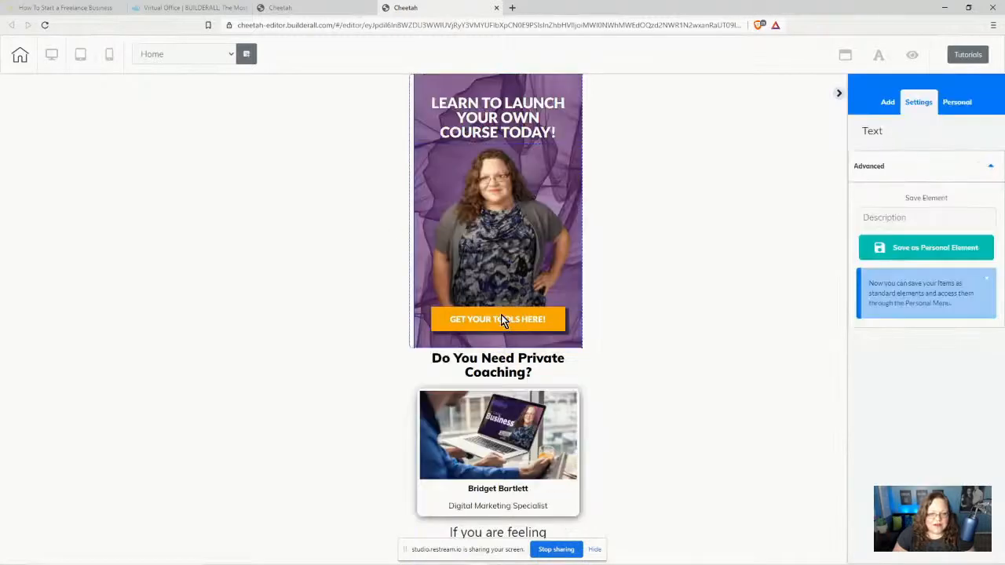
Step: Set the "Do You Need Private Coaching?" heading's left and right spacing to 18 in the mobile layout
scroll(620, 381, down, 3)
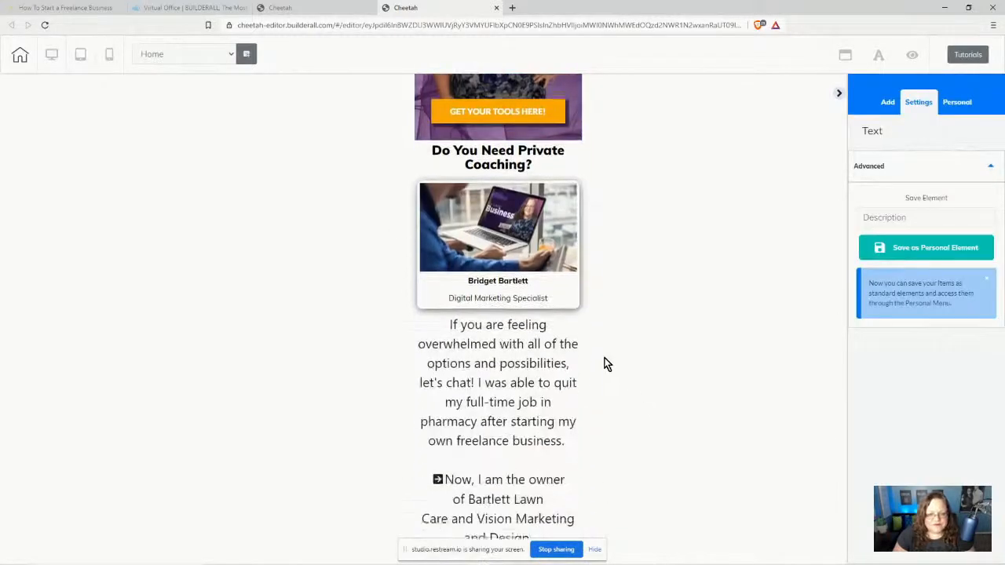
click(468, 160)
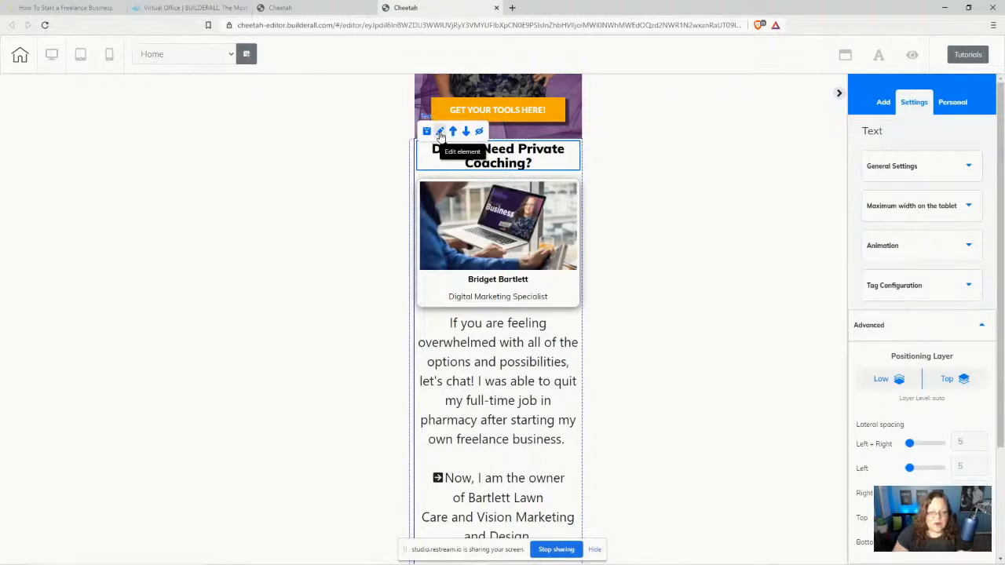
click(899, 170)
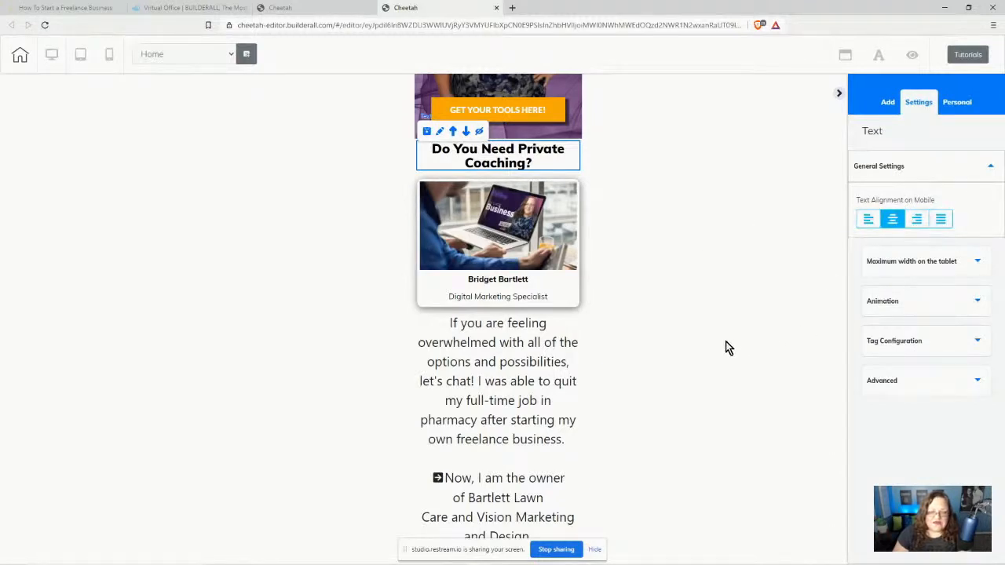
scroll(723, 343, up, 1)
scroll(723, 343, down, 1)
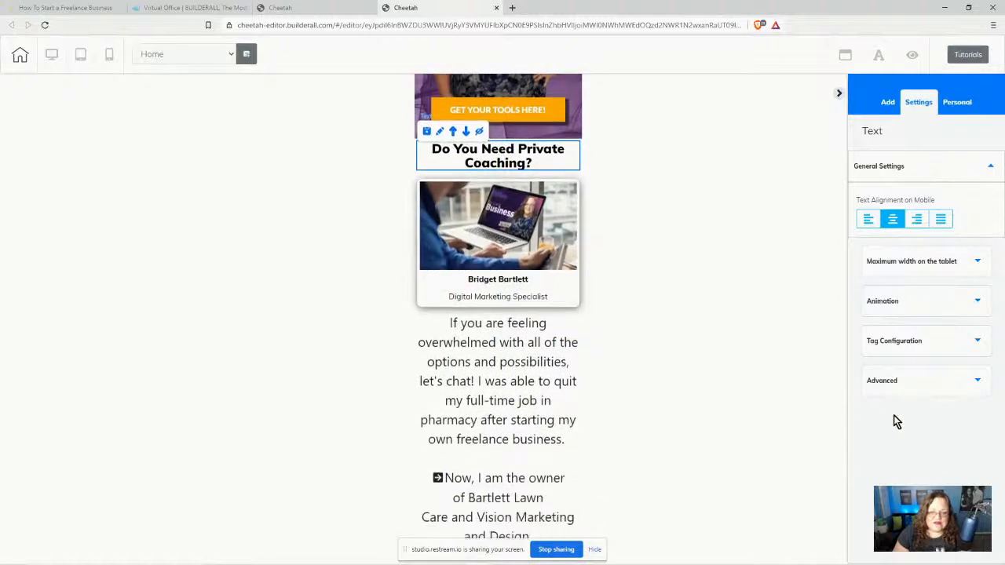
click(926, 382)
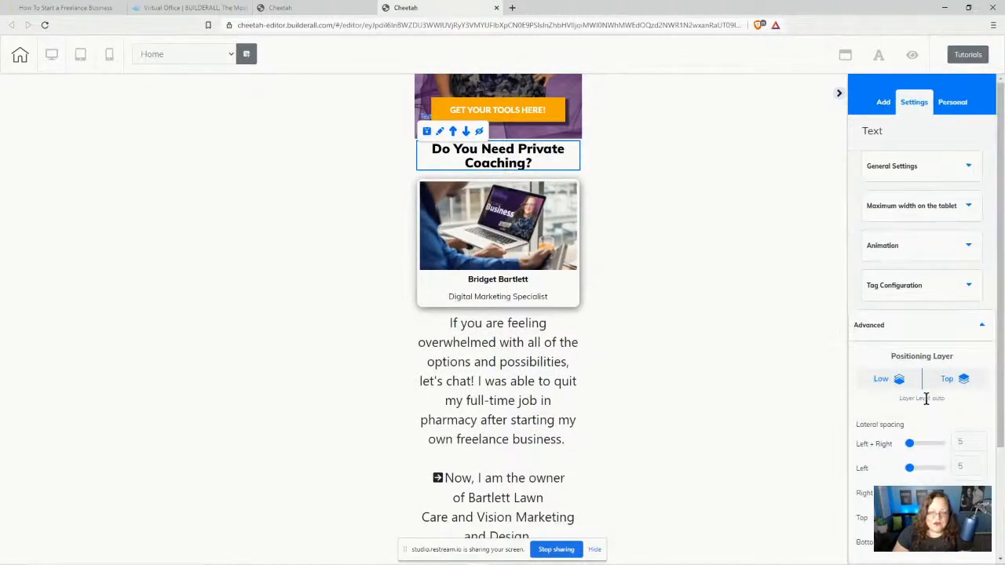
scroll(926, 398, down, 1)
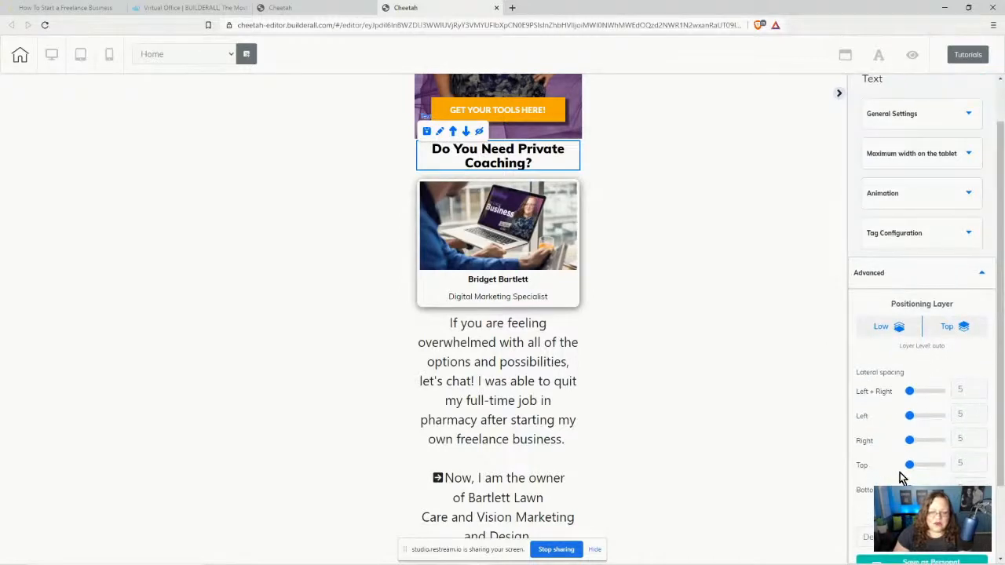
drag(909, 392, 913, 390)
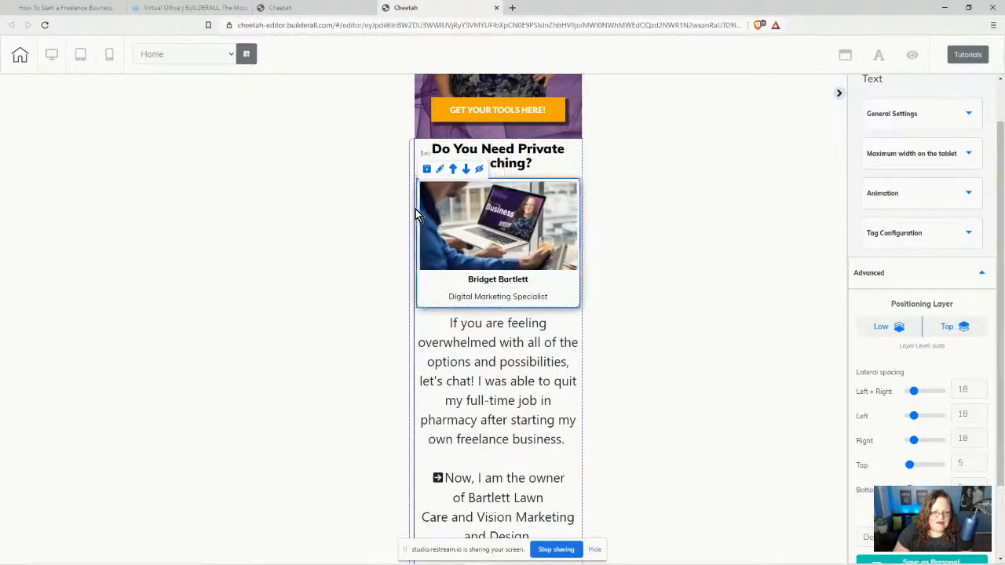
Step: Set the profile card box's left and right spacing to 17 in the mobile layout
click(442, 170)
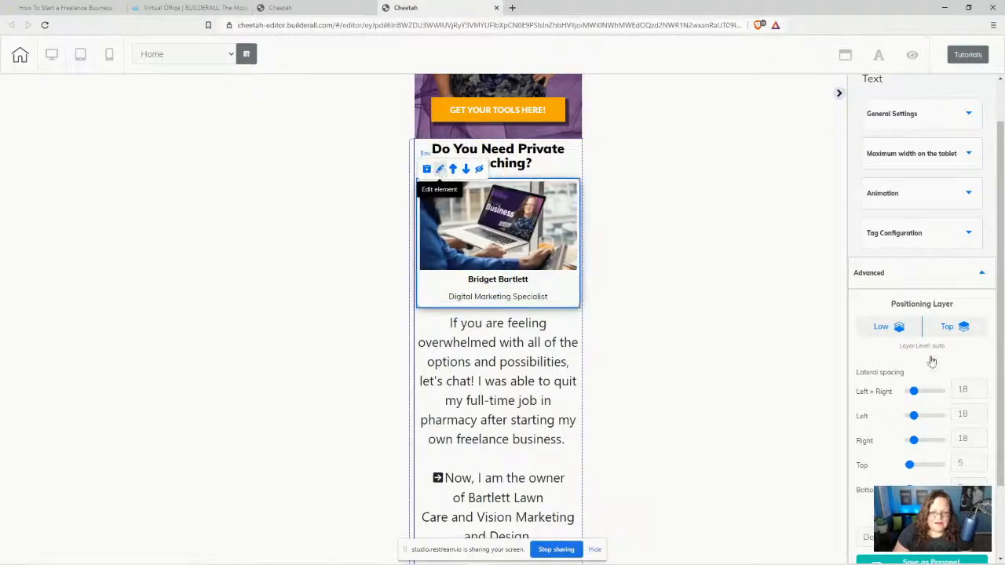
click(924, 393)
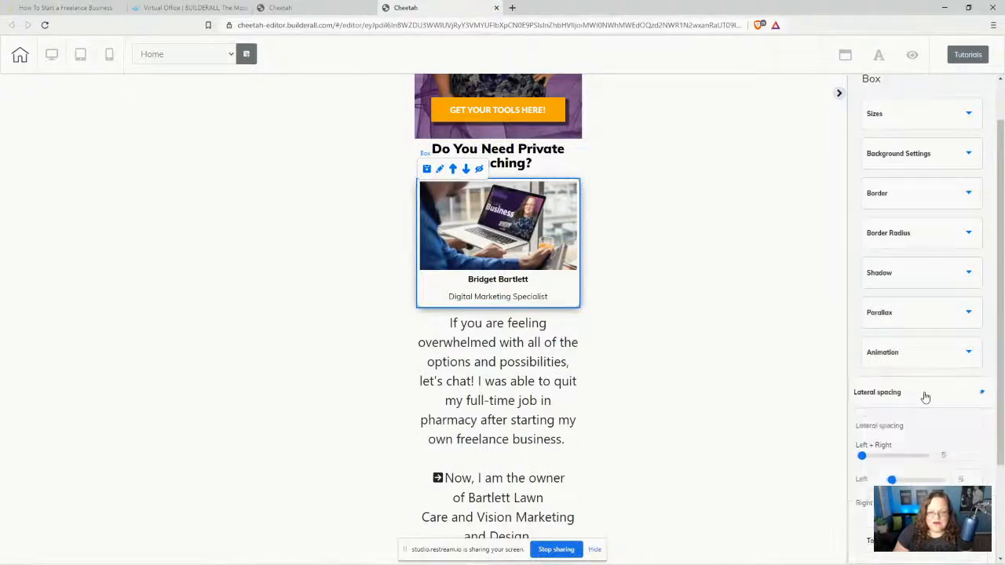
drag(862, 320, 868, 318)
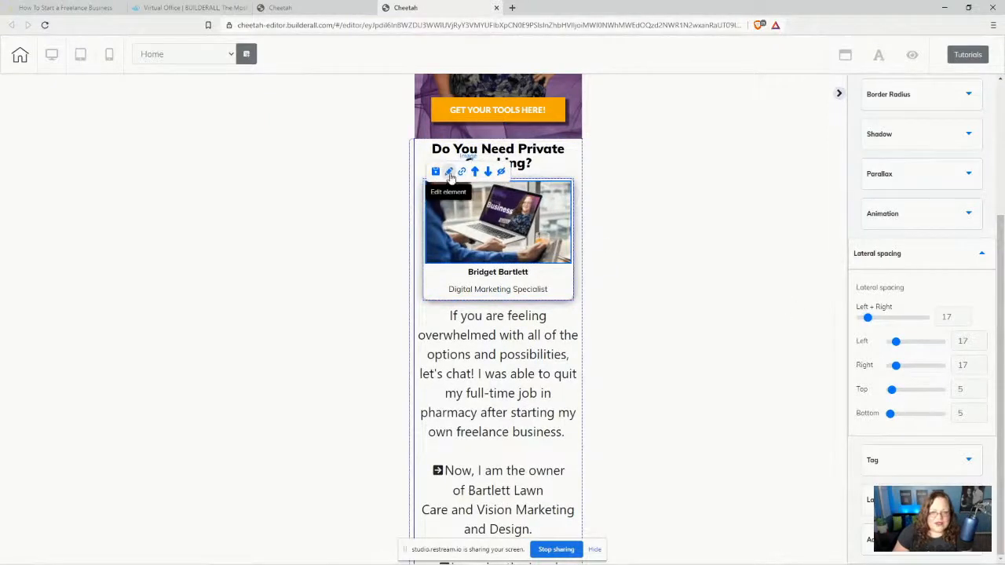
Step: Set the profile card image's spacing to 15 on the left and right and 18 on top
click(449, 172)
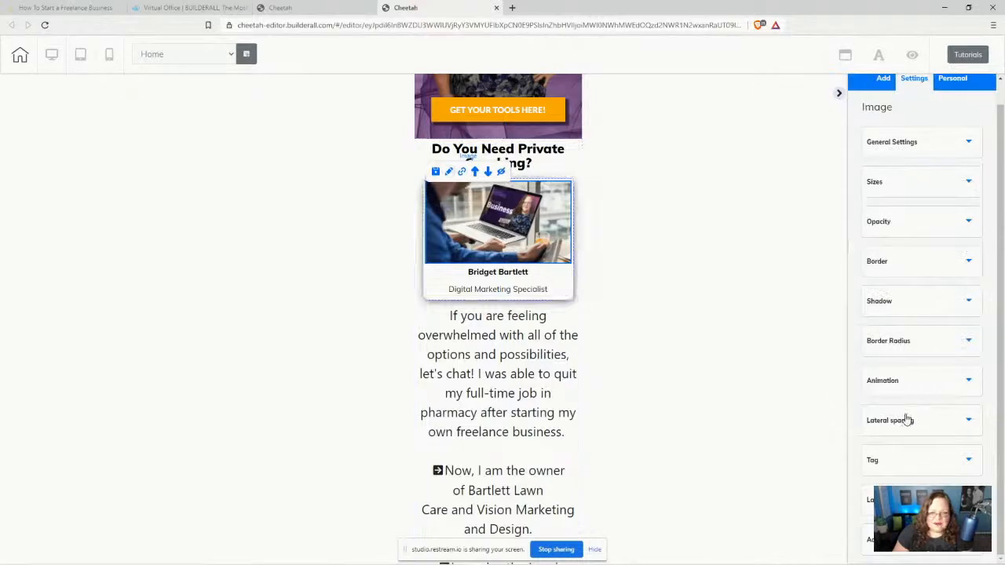
click(906, 420)
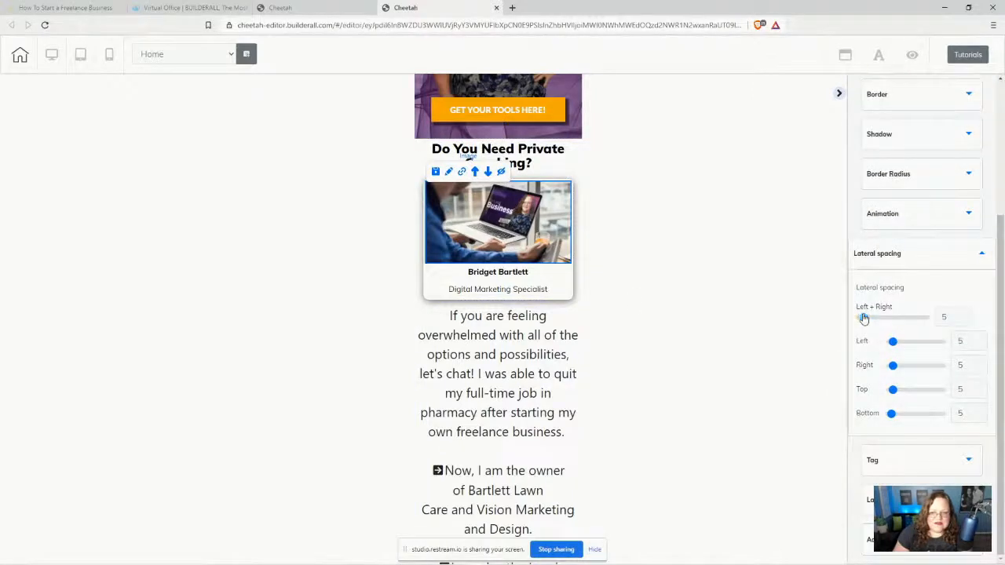
drag(863, 318, 869, 322)
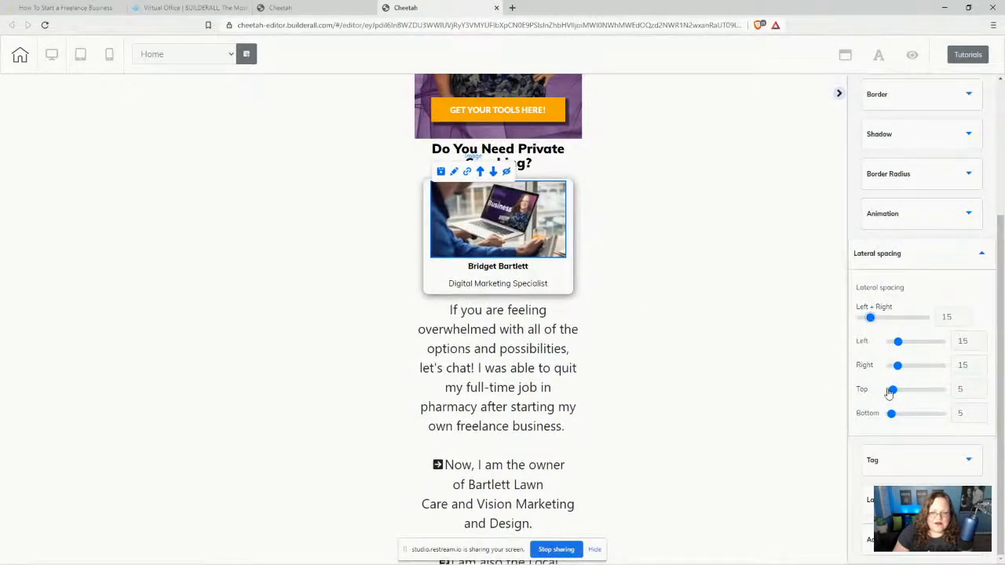
drag(892, 392, 900, 389)
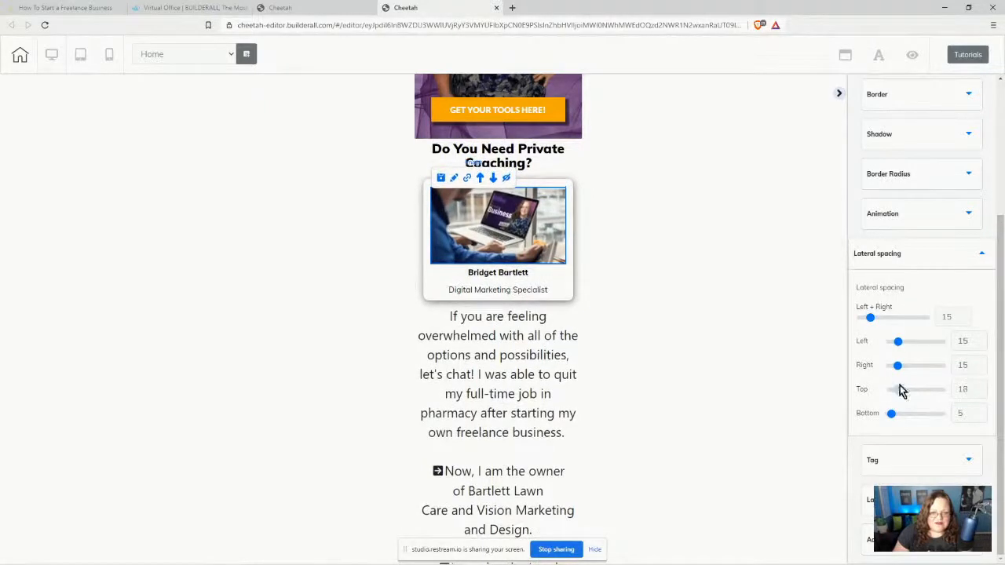
Step: Set the left and right spacing to 24 for the profile card's name and 18 for its "Digital Marketing Specialist" line
click(518, 280)
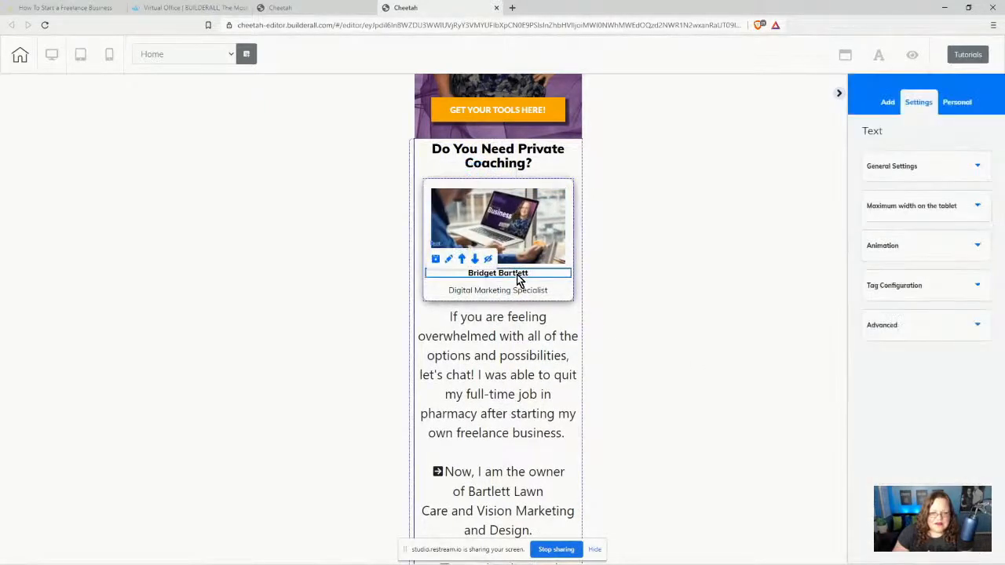
click(933, 169)
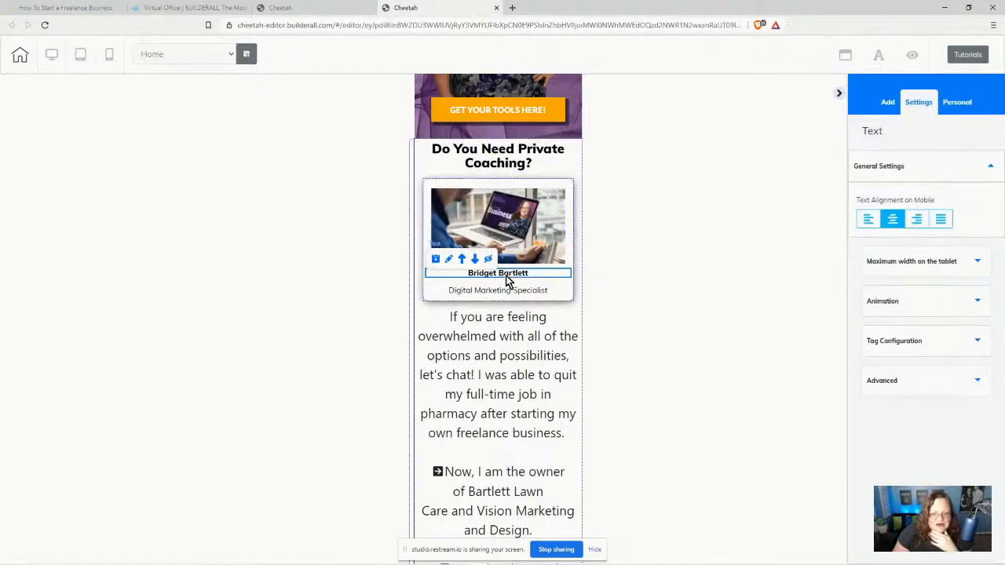
click(929, 382)
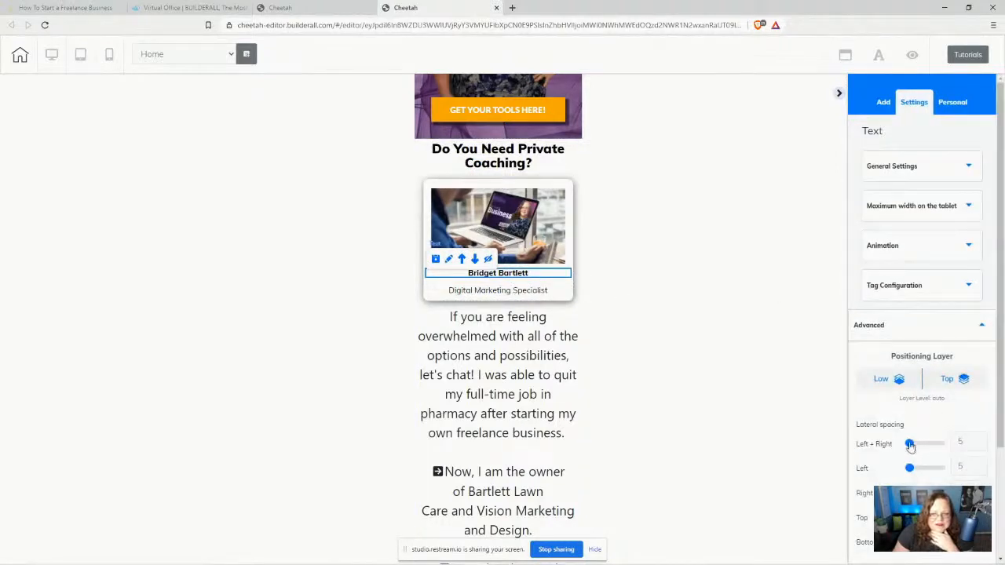
drag(910, 445, 919, 444)
click(514, 291)
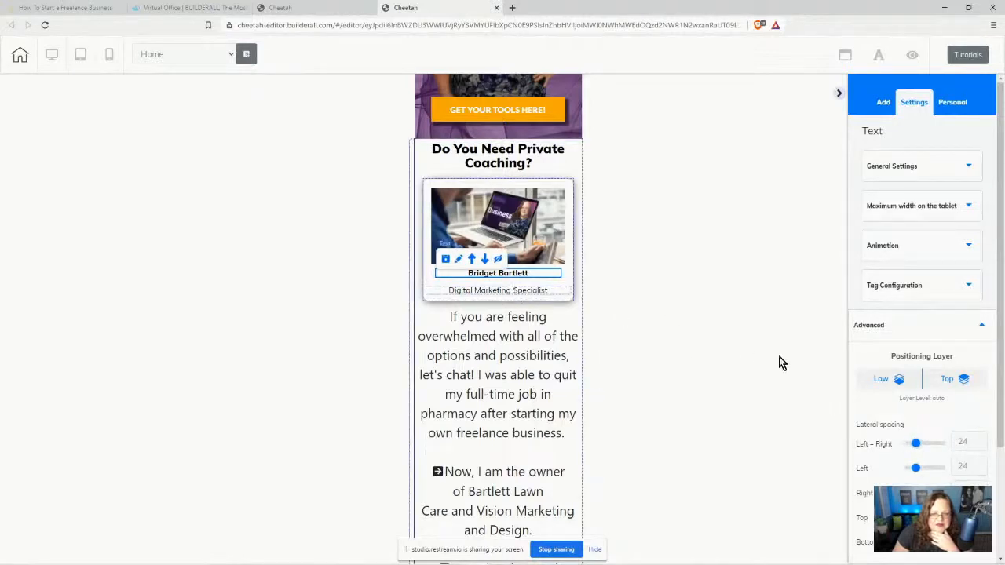
drag(917, 445, 914, 444)
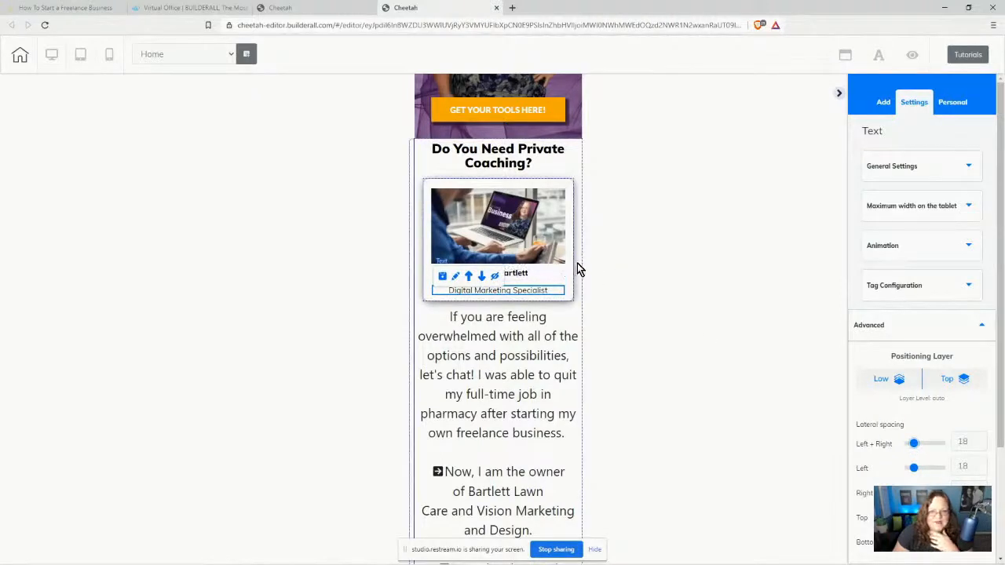
Step: Set the bottom spacing of the profile card's name and the top spacing of its "Digital Marketing Specialist" line to 0
click(499, 277)
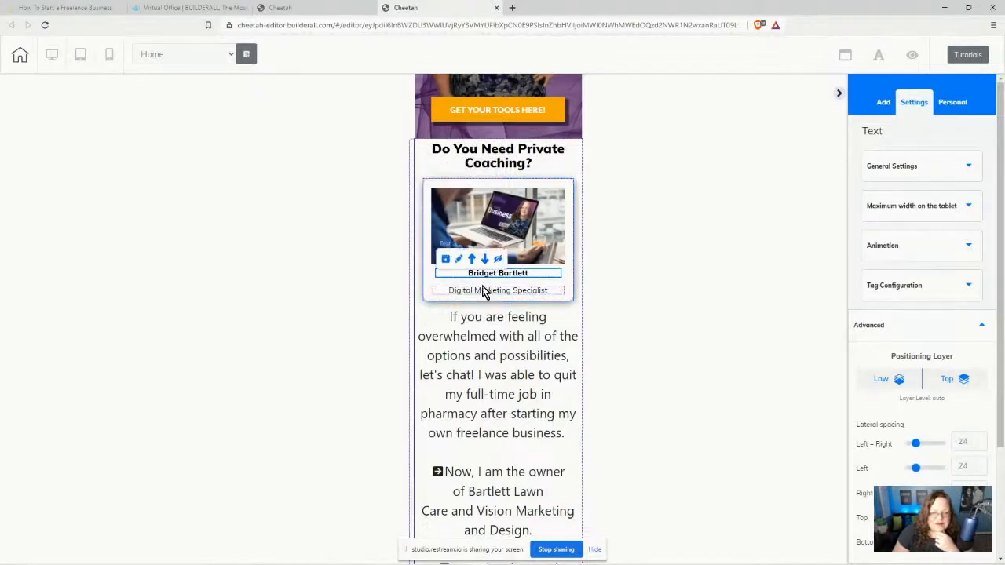
scroll(915, 446, down, 2)
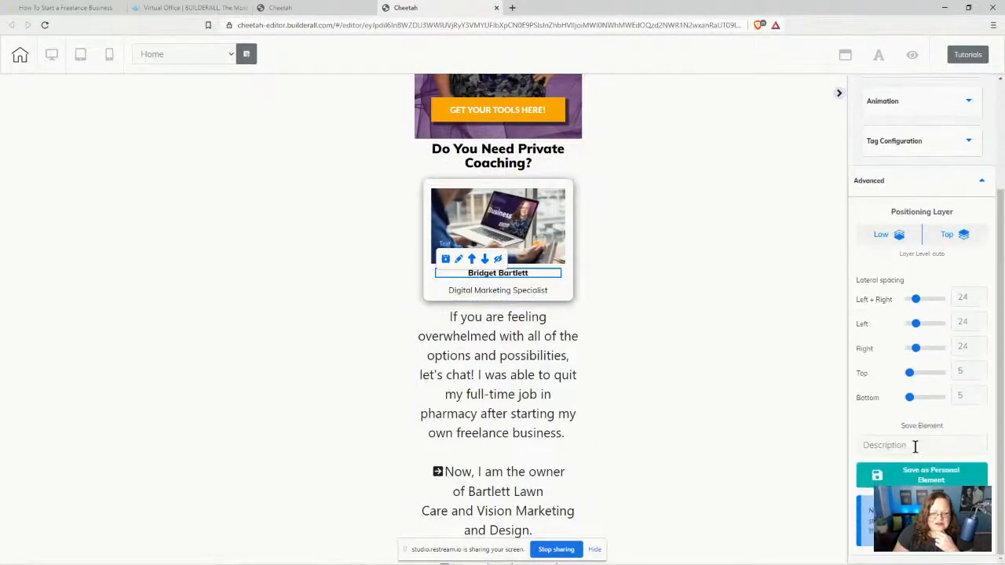
drag(909, 399, 901, 398)
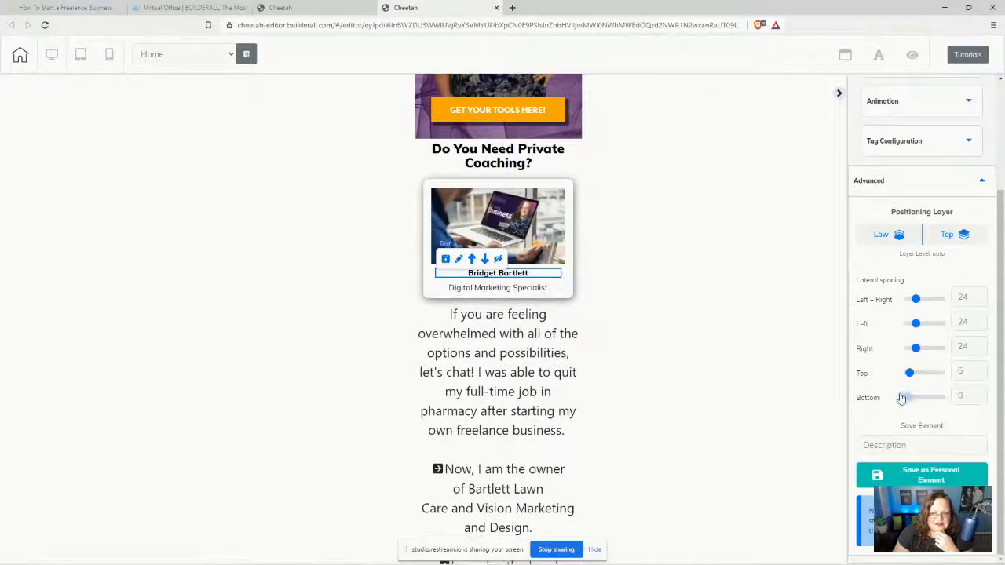
click(516, 291)
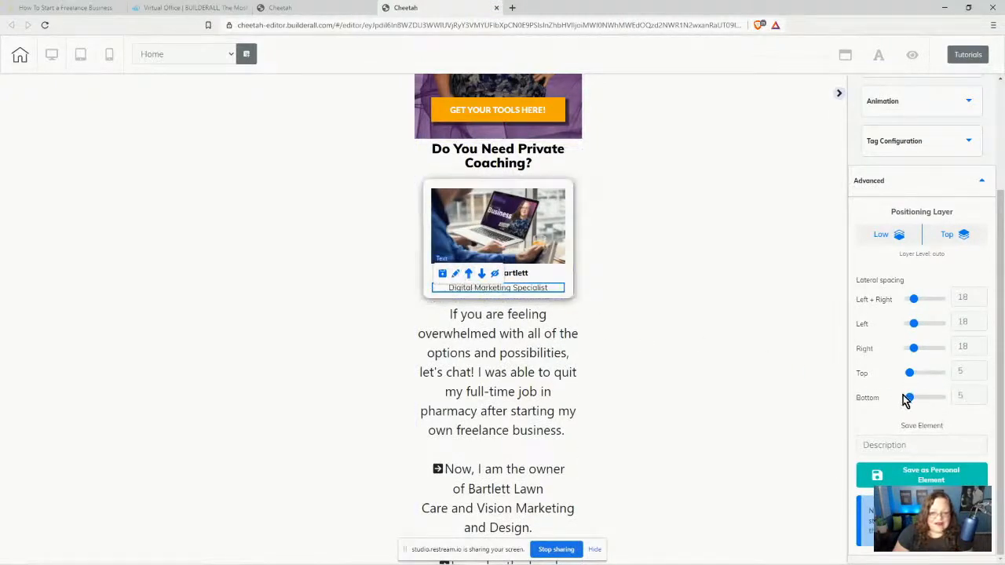
drag(911, 377, 904, 374)
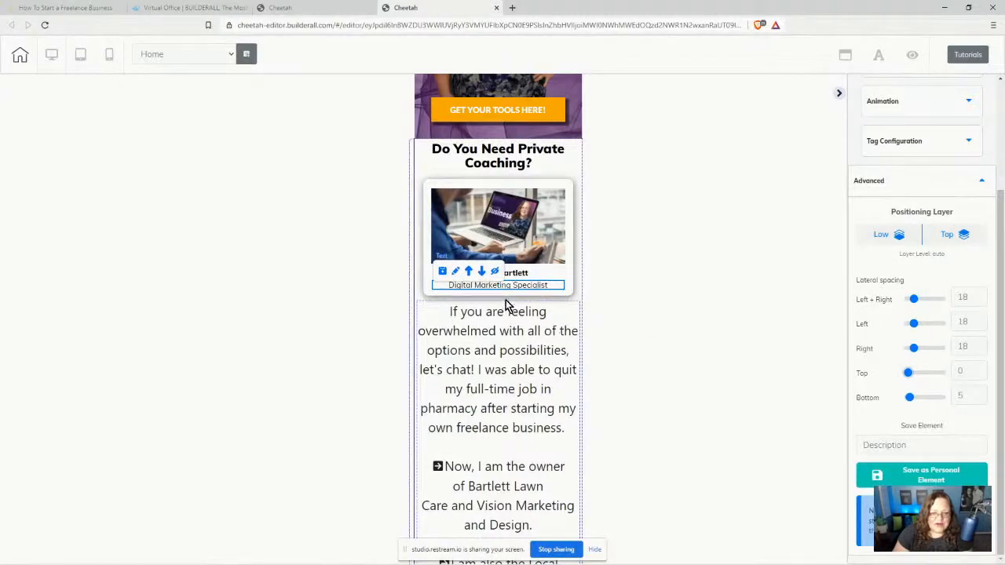
Step: Set the coaching description's text size on mobile to 16 and align the text left
scroll(488, 385, up, 1)
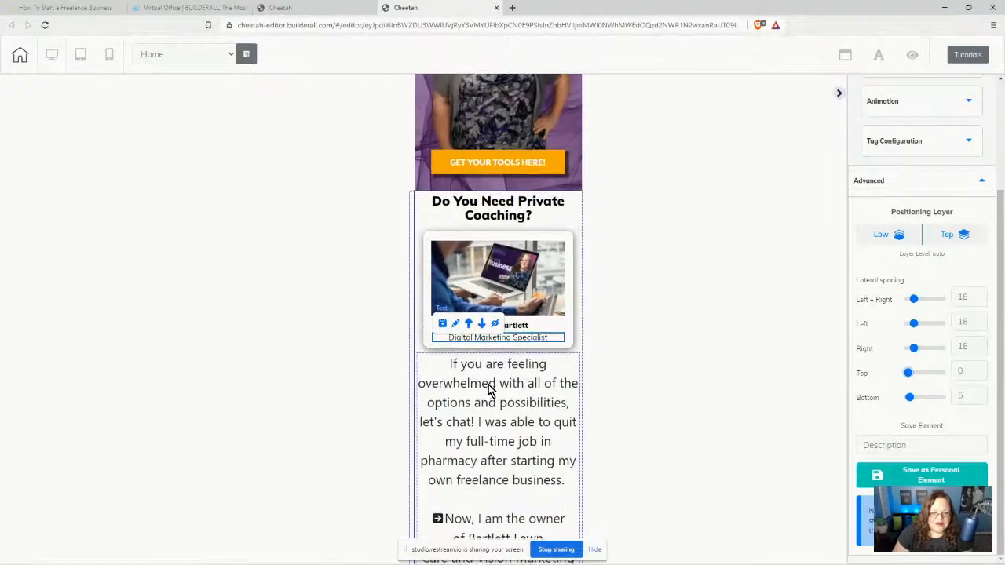
scroll(488, 386, down, 2)
click(487, 322)
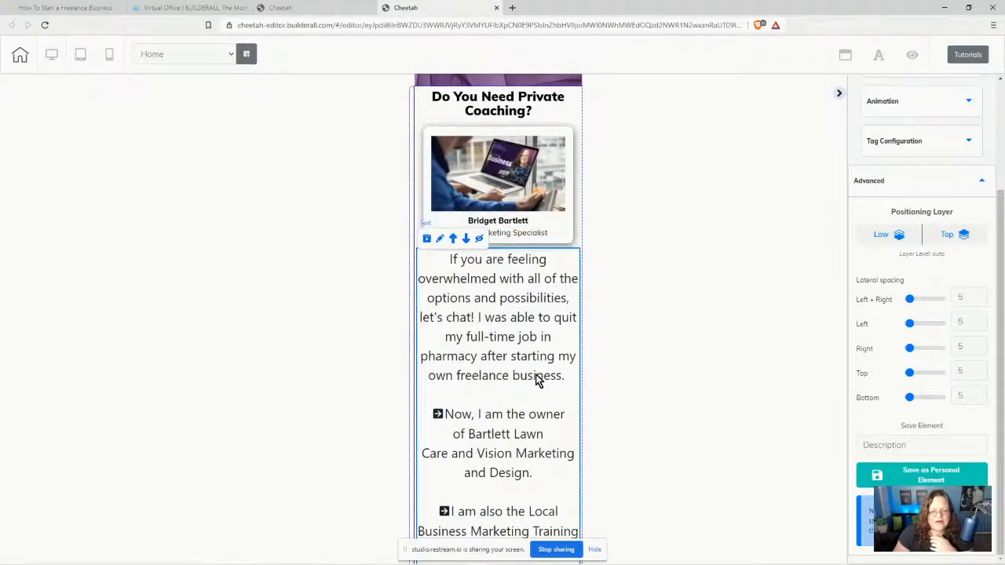
scroll(537, 383, down, 2)
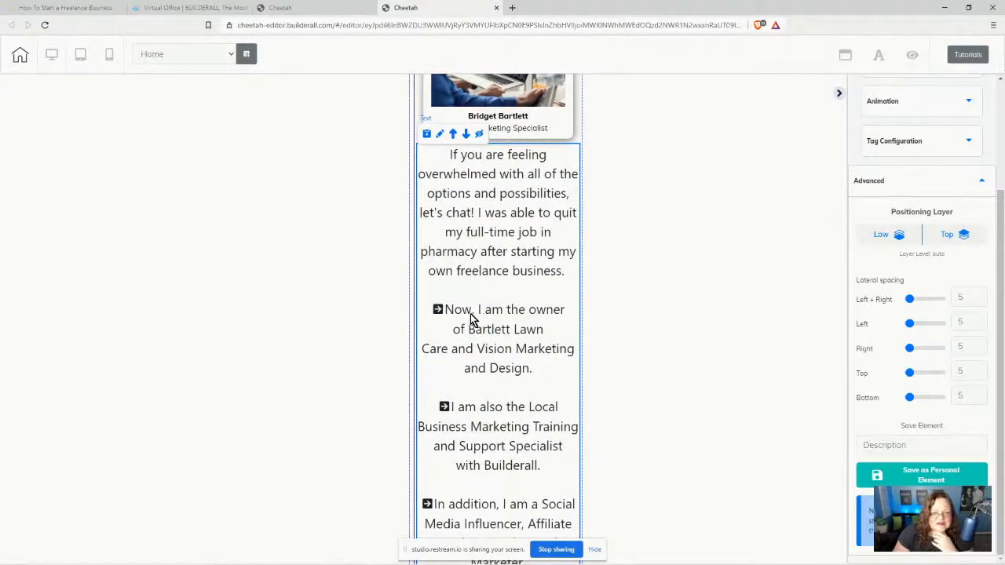
scroll(504, 382, down, 3)
scroll(504, 381, up, 5)
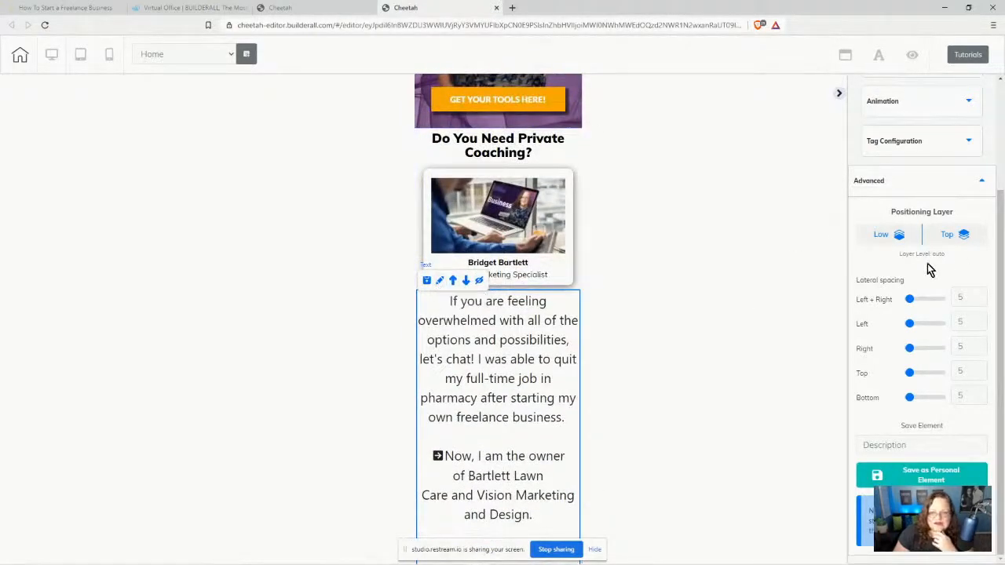
scroll(934, 235, up, 2)
click(918, 169)
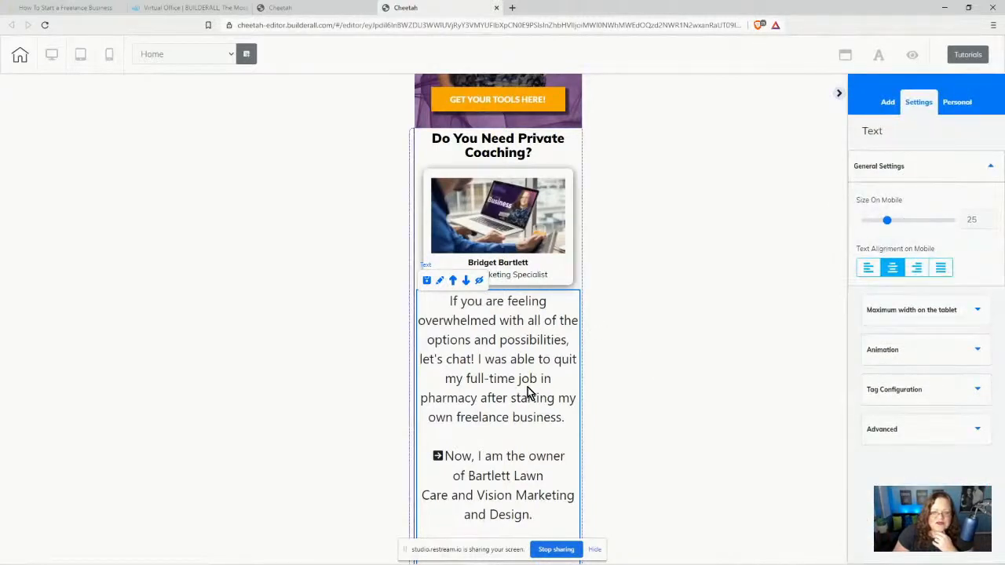
click(989, 223)
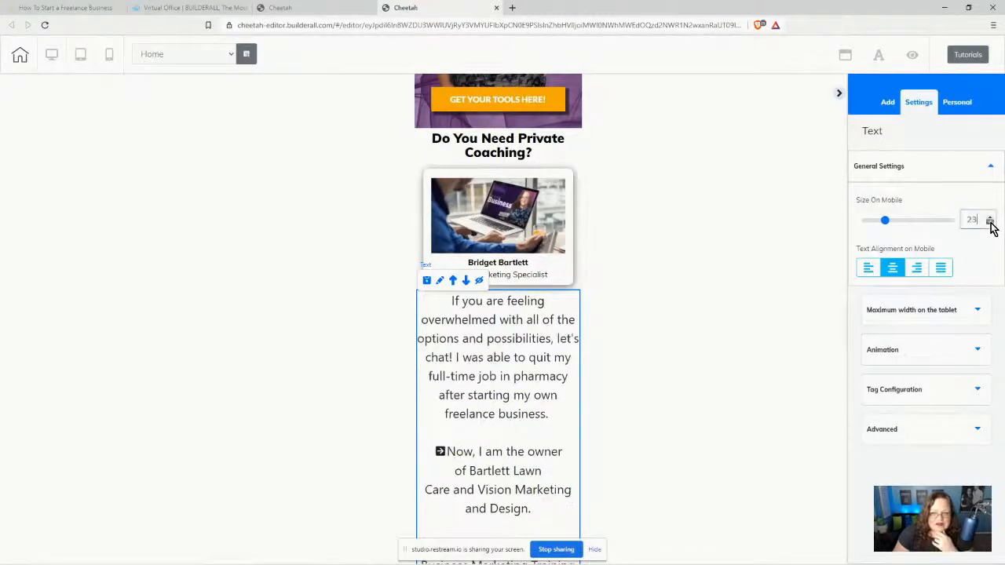
click(990, 223)
click(990, 223)
click(989, 224)
click(990, 223)
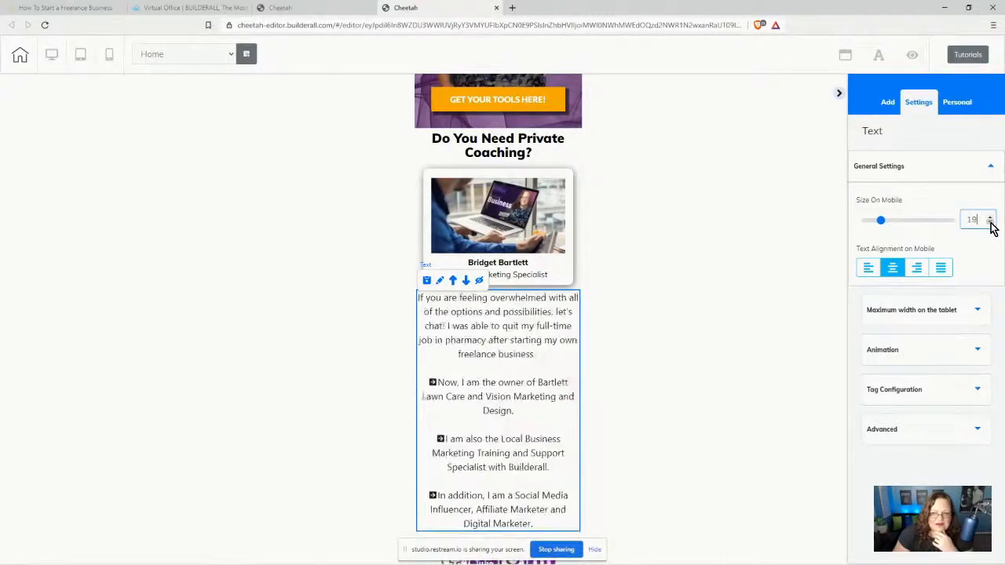
click(989, 224)
click(990, 223)
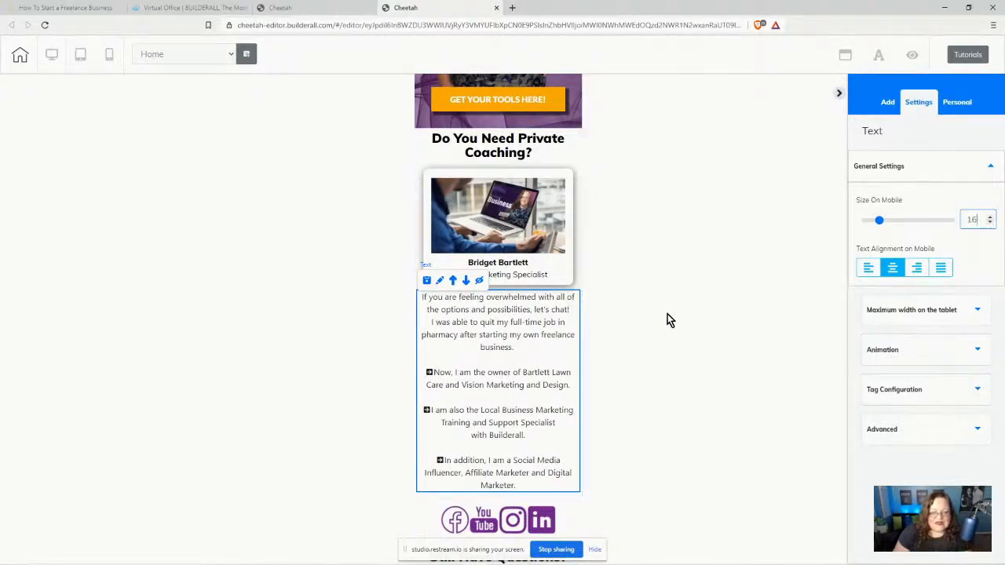
click(867, 271)
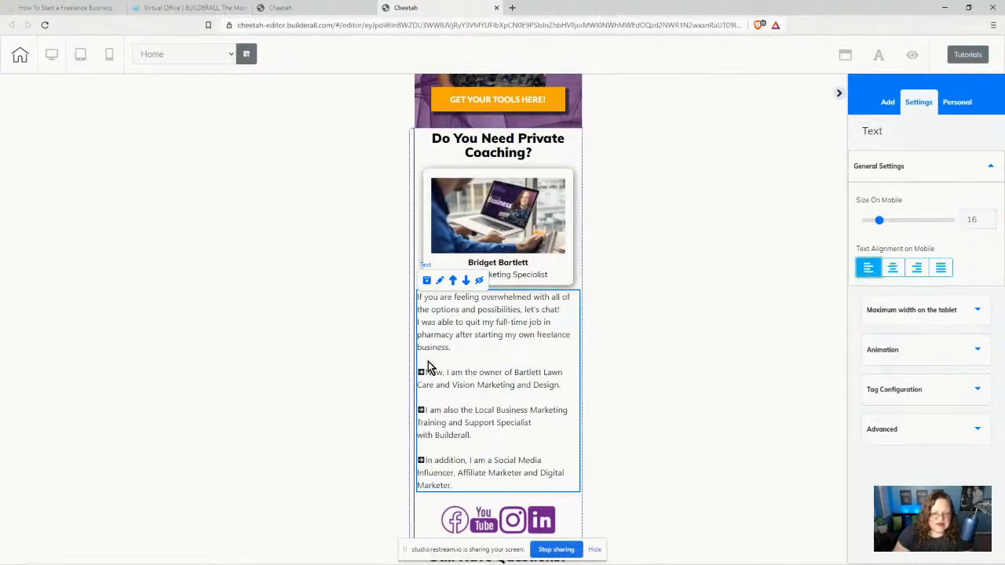
Step: Set the coaching description's left and right spacing to 19
click(922, 431)
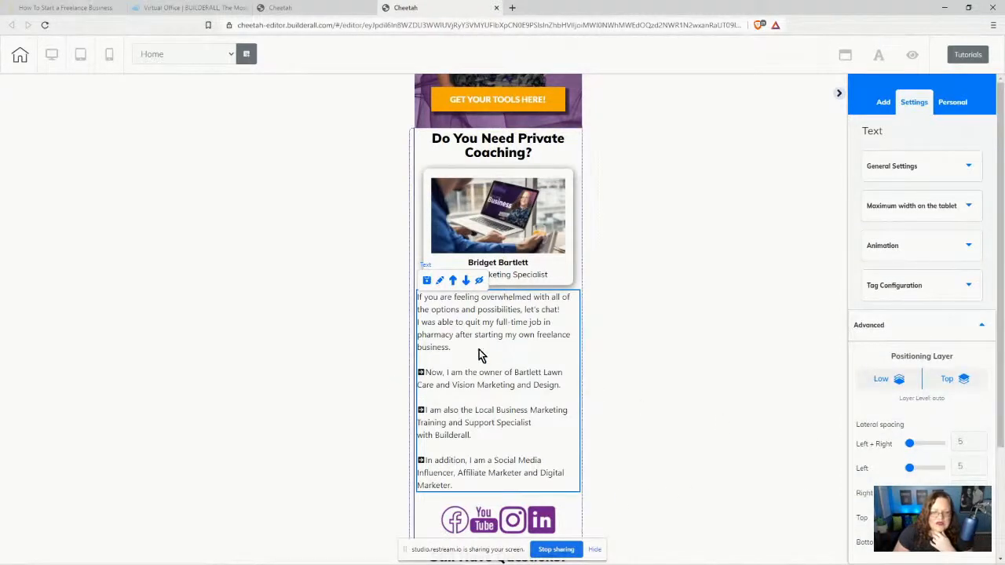
scroll(952, 447, down, 1)
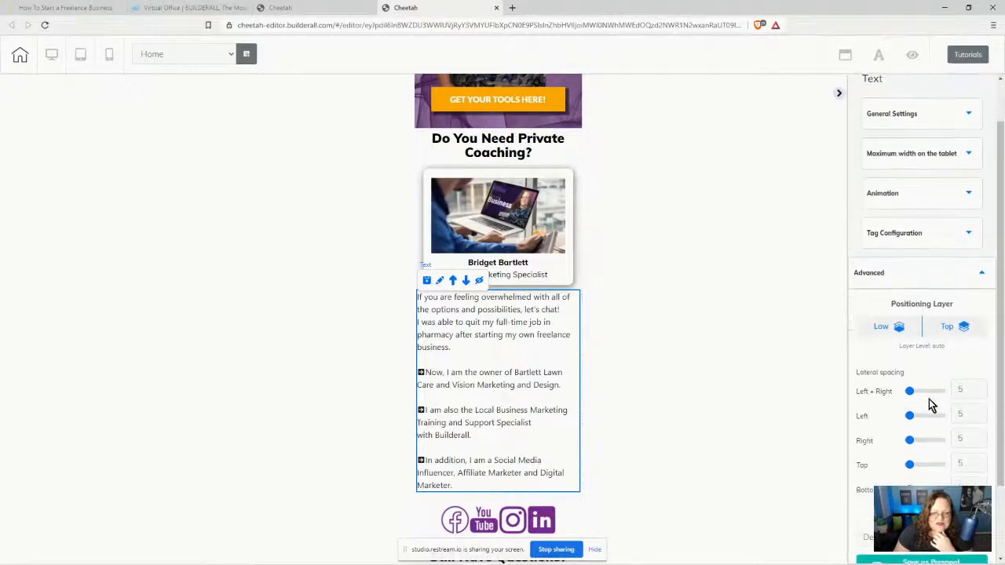
drag(911, 391, 914, 392)
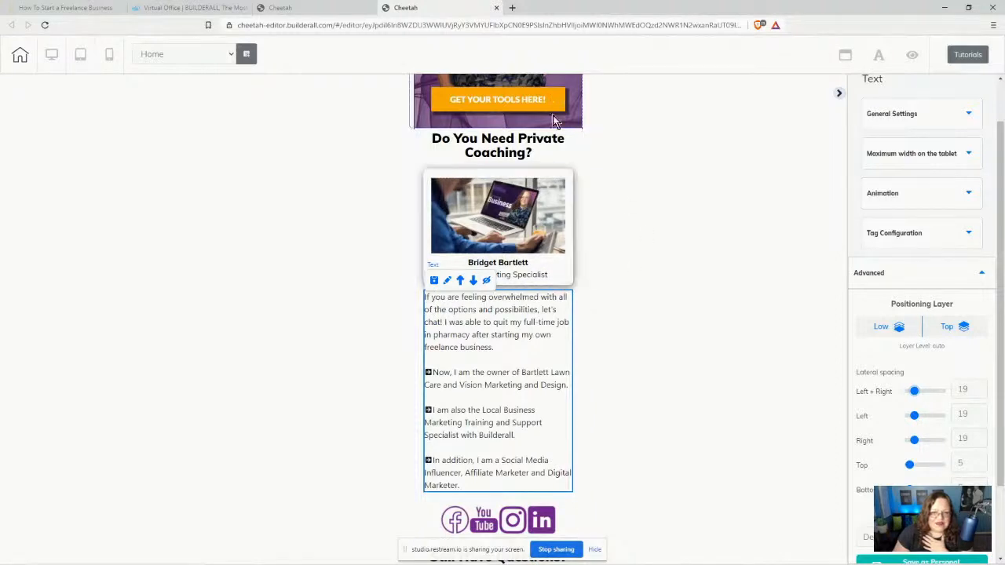
scroll(634, 251, up, 3)
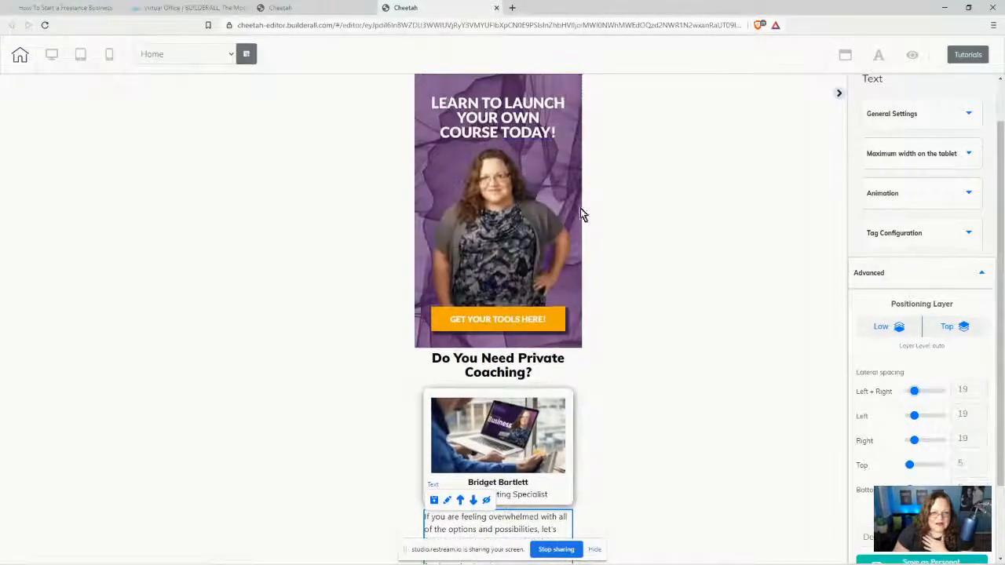
scroll(527, 296, down, 4)
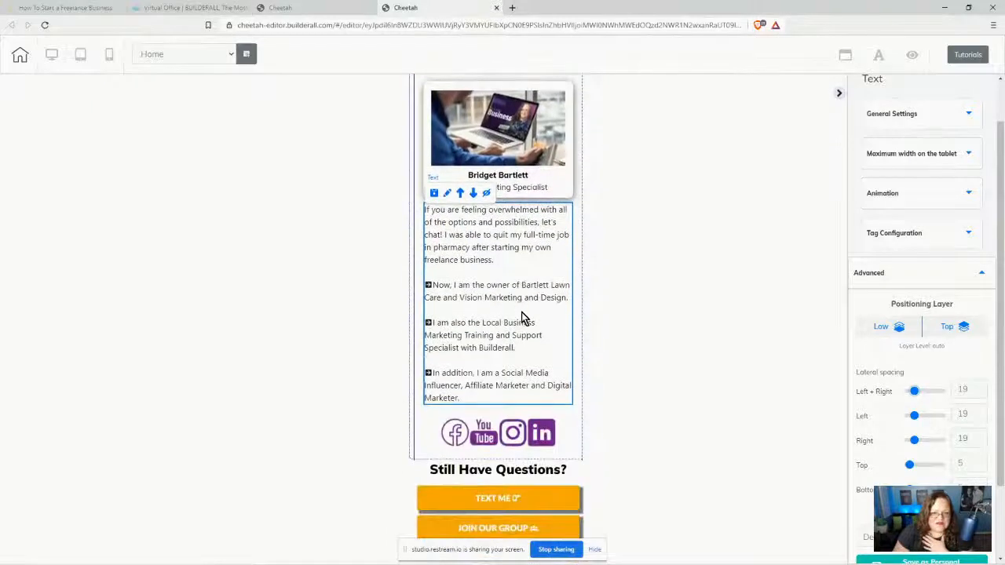
Step: Try the social bar above the coaching description, return it below the text and check its spacing settings
click(487, 435)
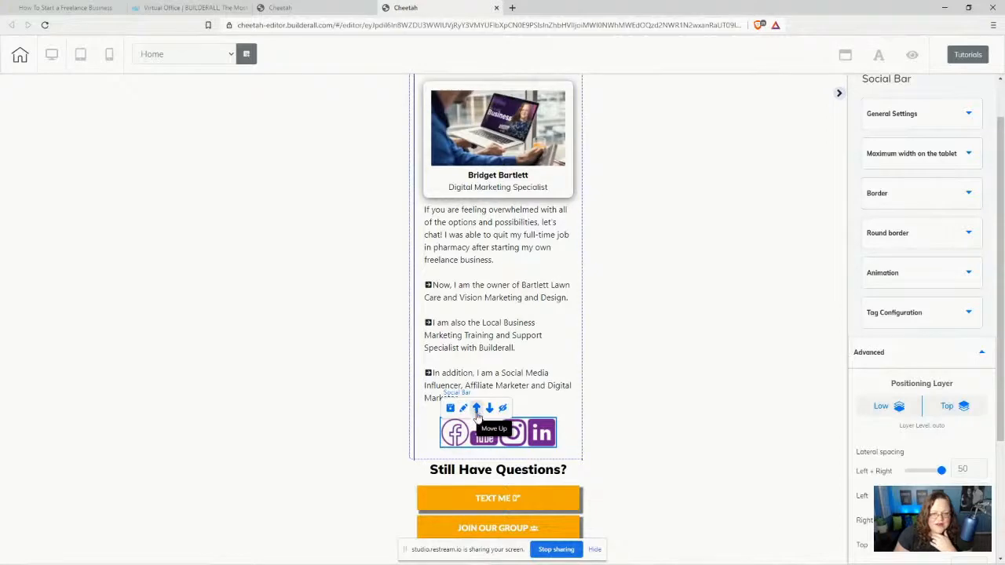
scroll(612, 451, down, 4)
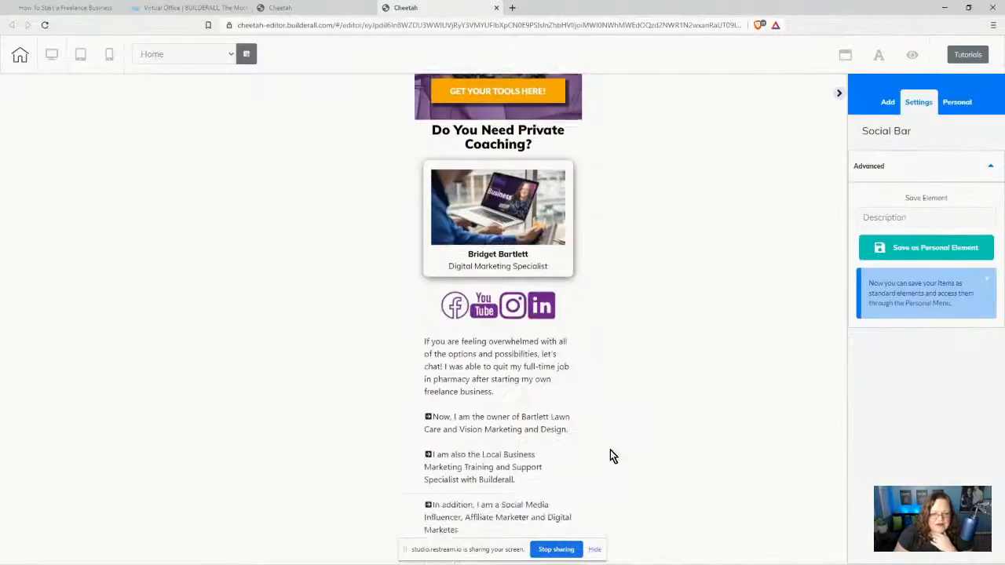
click(493, 228)
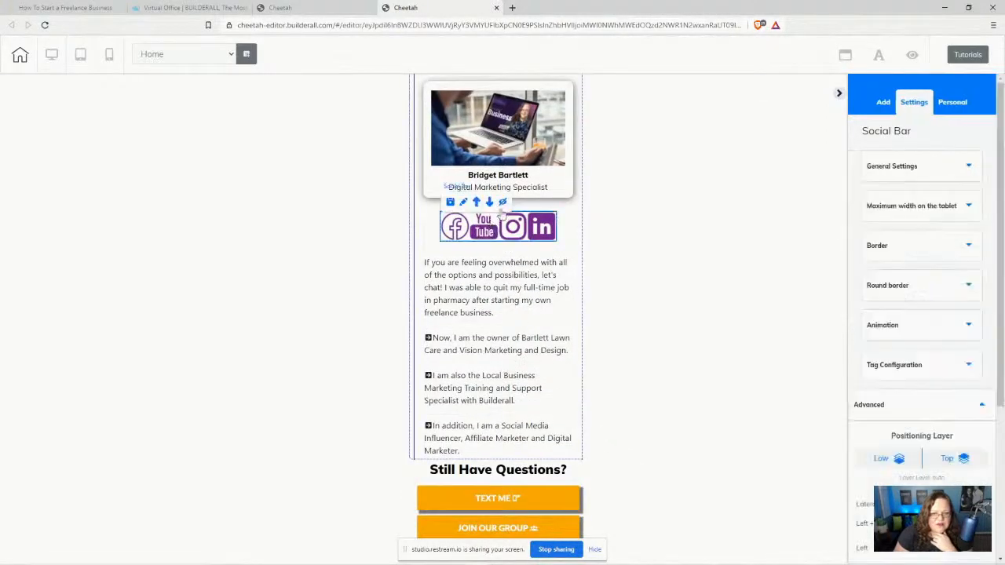
click(490, 203)
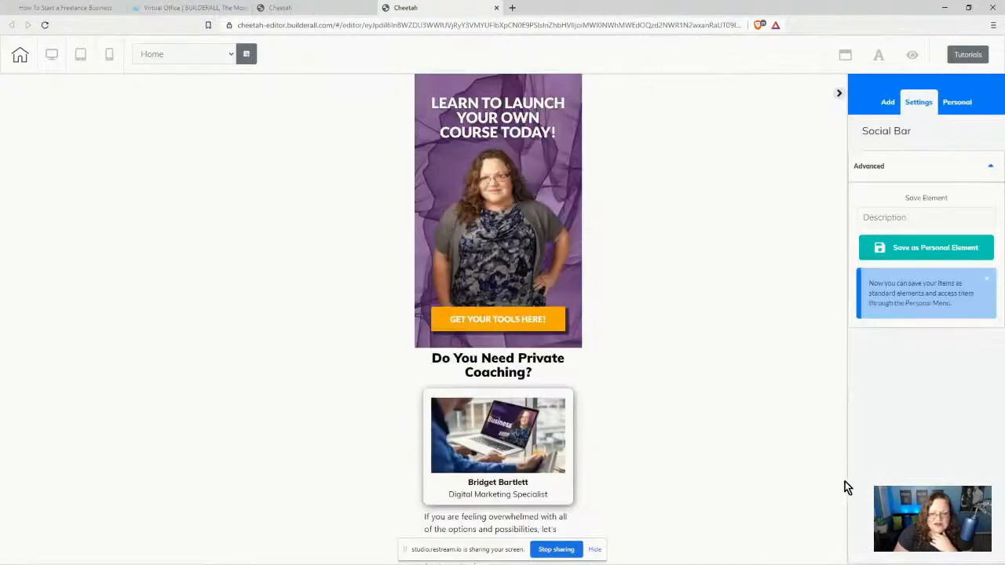
scroll(588, 442, down, 4)
click(522, 433)
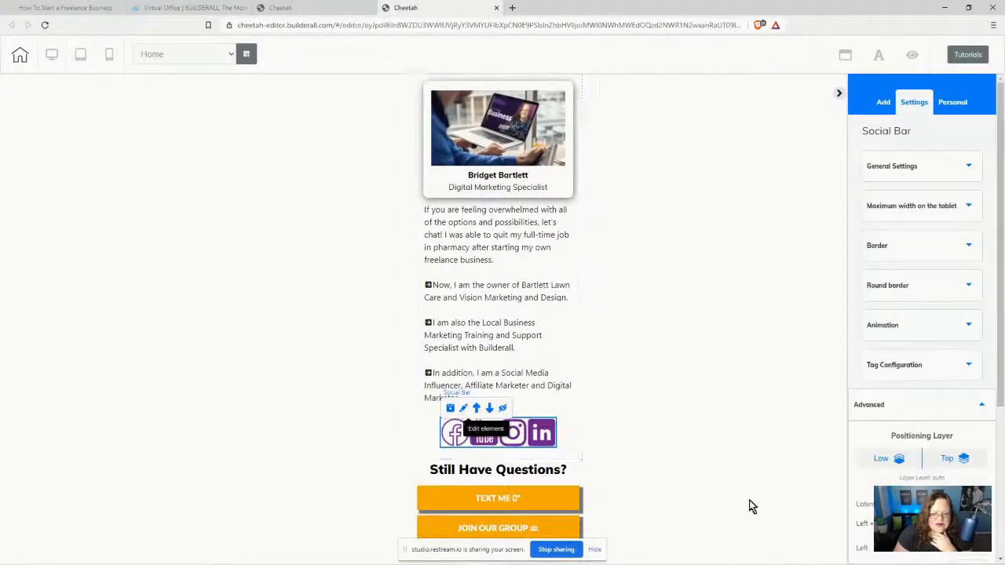
scroll(934, 330, down, 3)
click(942, 315)
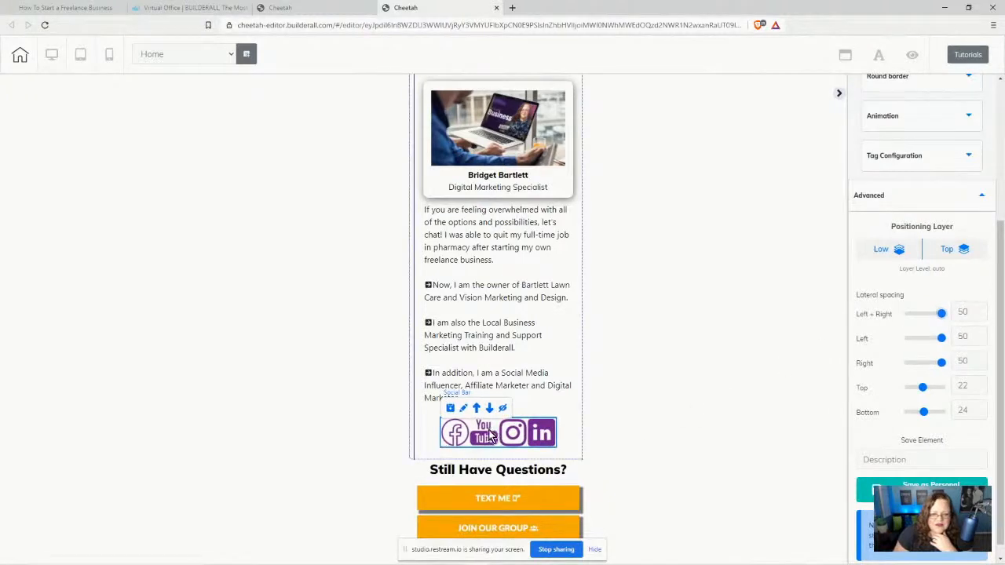
Step: Set the "Still Have Questions?" heading's top spacing to 21 and its left and right spacing to 16
click(500, 469)
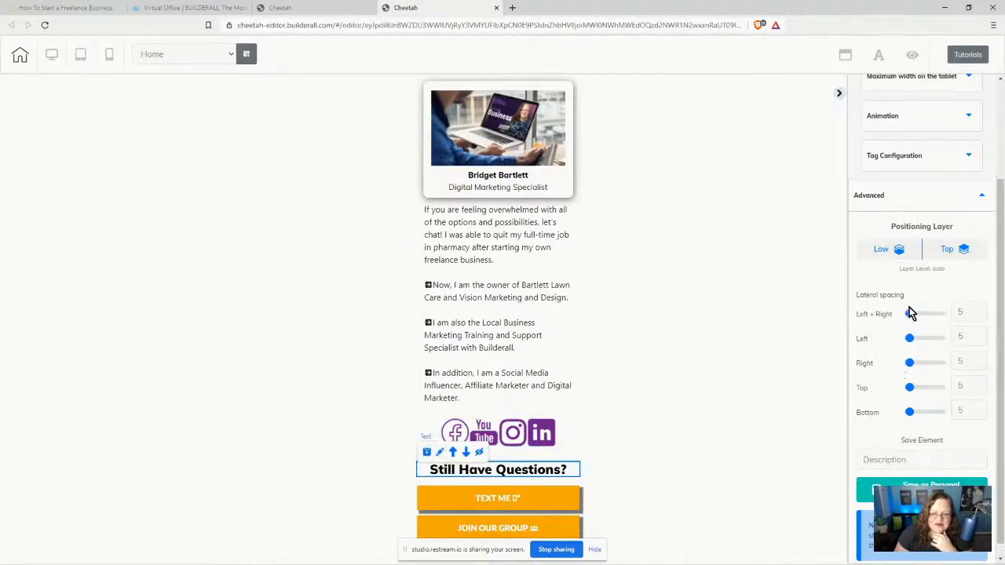
drag(909, 387, 915, 388)
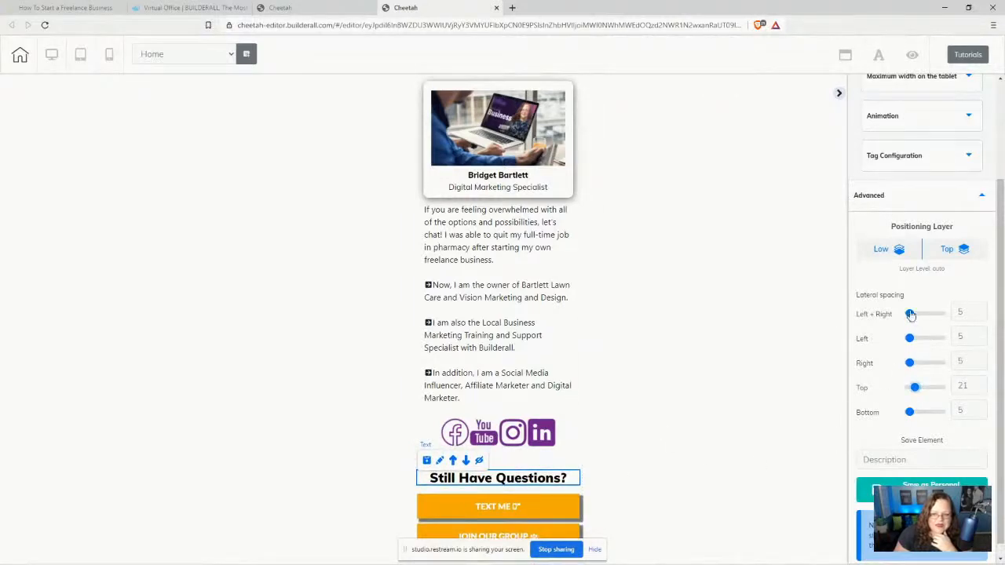
drag(910, 314, 913, 314)
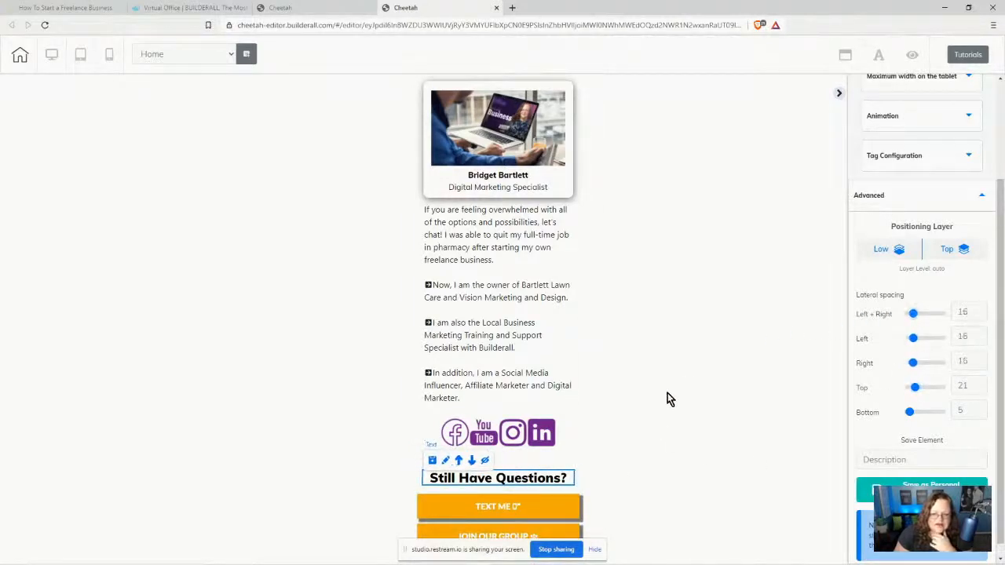
scroll(556, 514, up, 1)
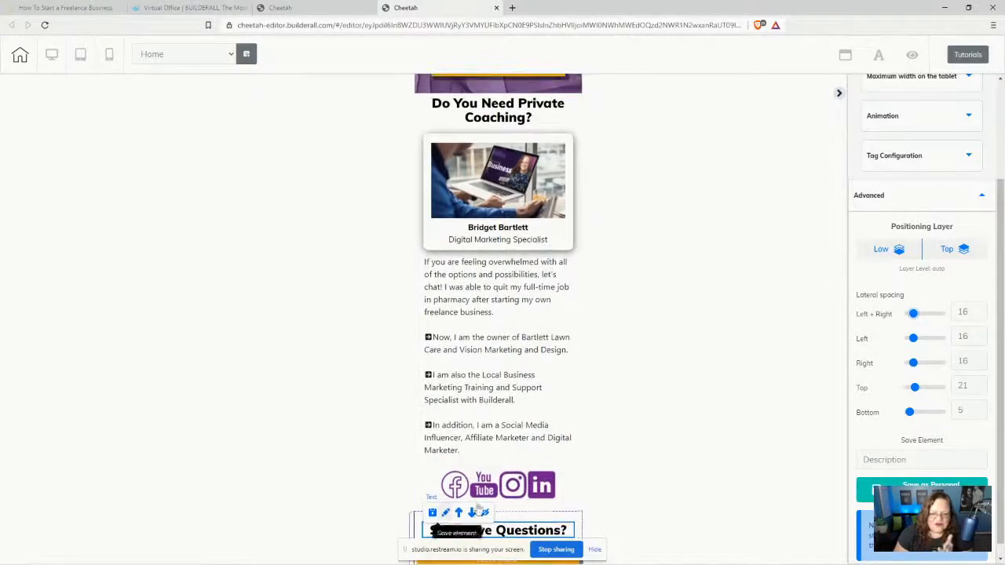
scroll(649, 449, down, 1)
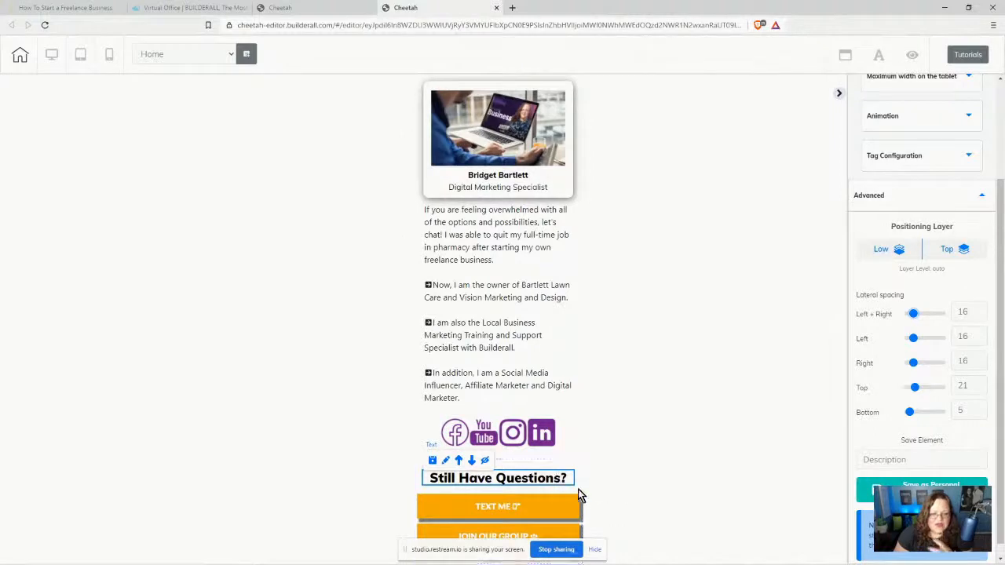
scroll(642, 497, up, 1)
scroll(639, 498, down, 1)
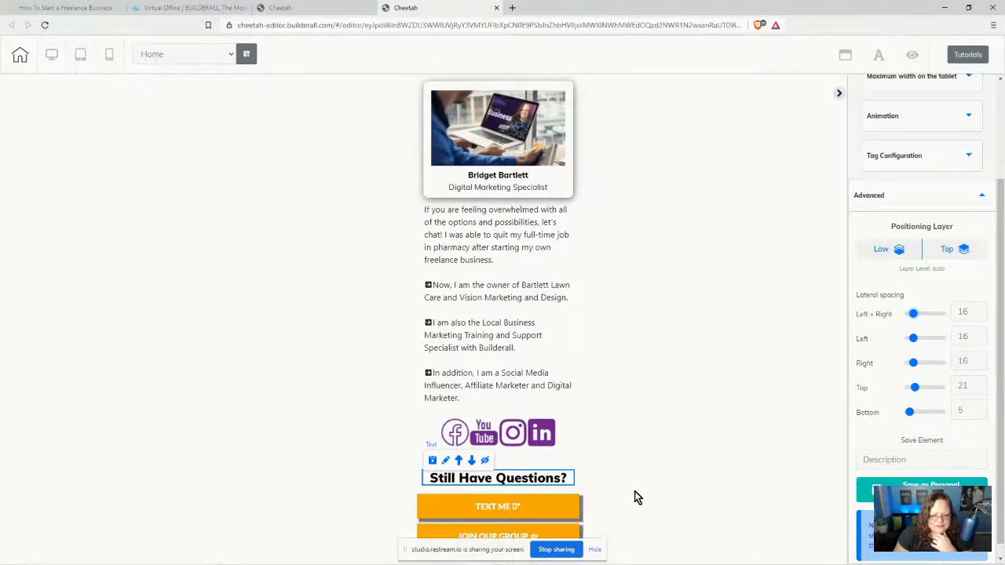
scroll(634, 493, up, 4)
scroll(634, 490, down, 1)
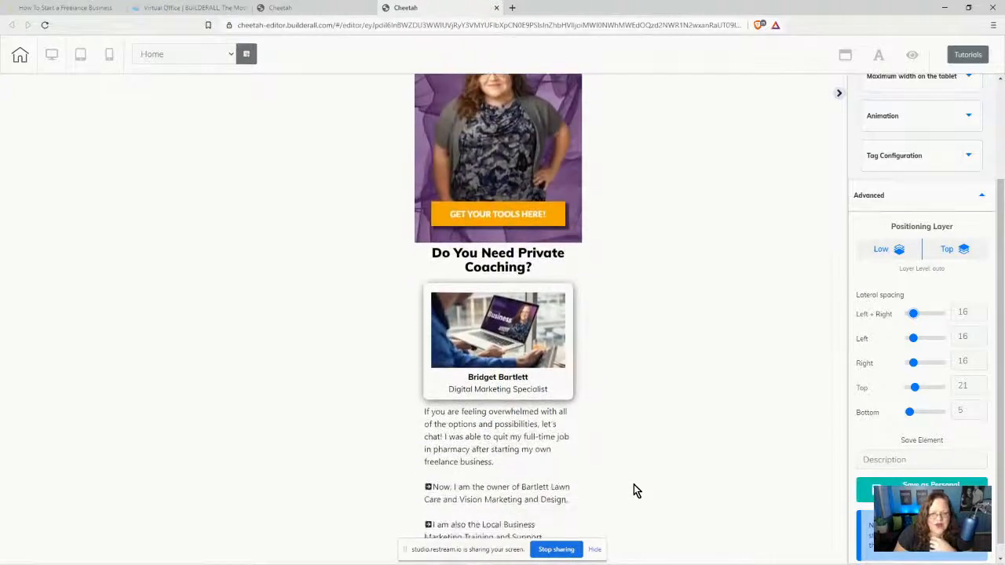
Step: Check the "GET YOUR TOOLS HERE!" button's spacing and set the TEXT ME button's left and right spacing to 32 to match
scroll(635, 490, down, 1)
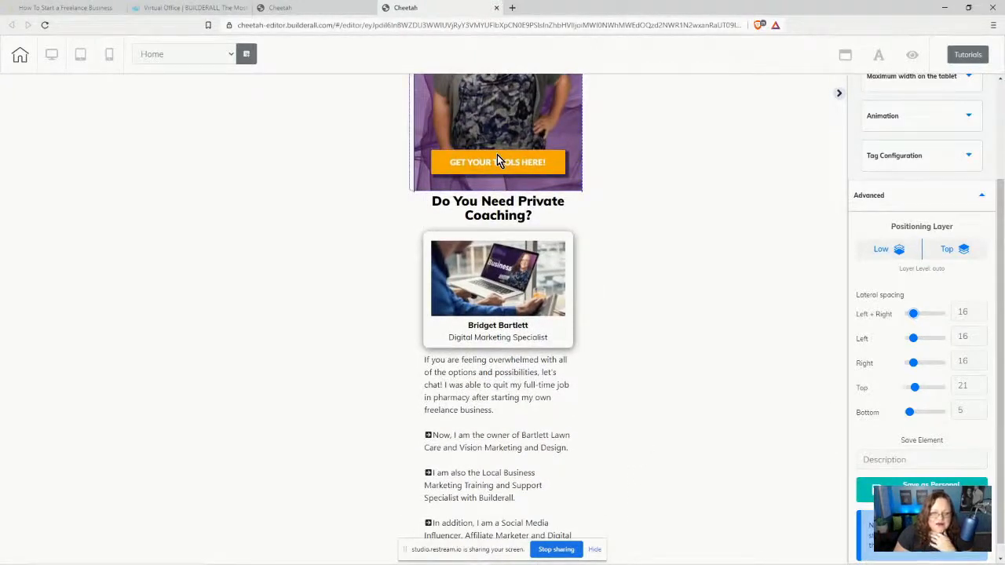
click(497, 155)
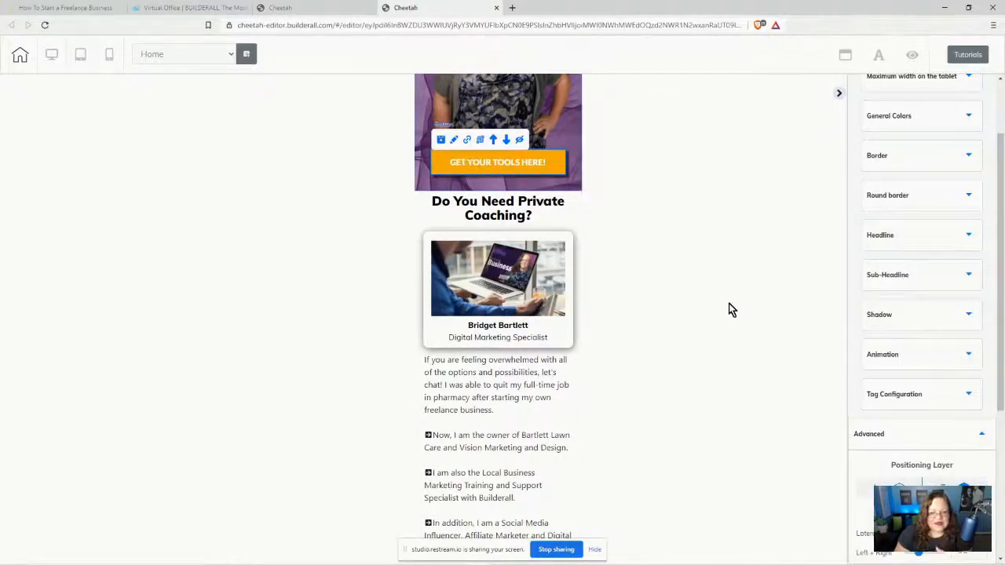
scroll(785, 372, down, 2)
scroll(991, 526, down, 3)
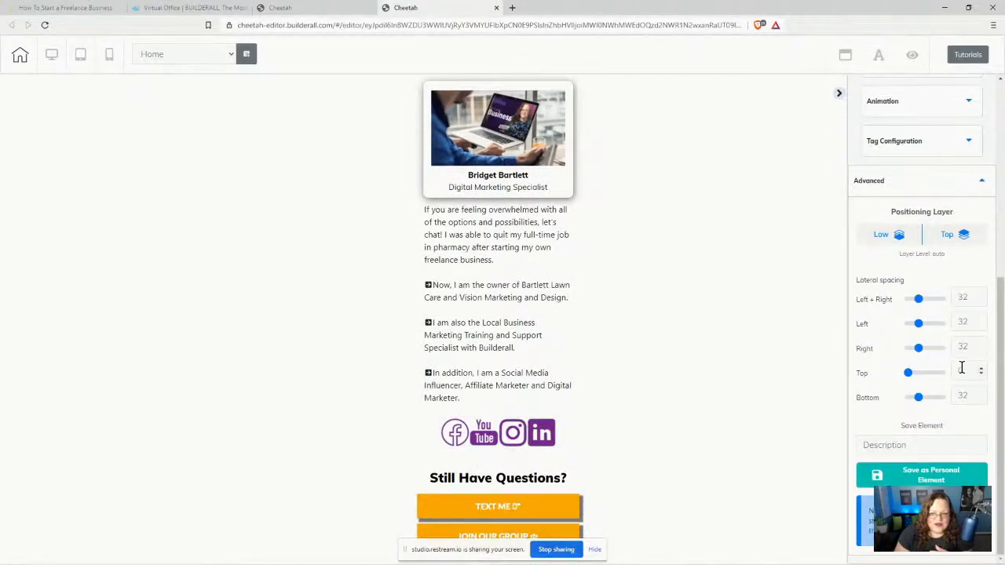
click(472, 504)
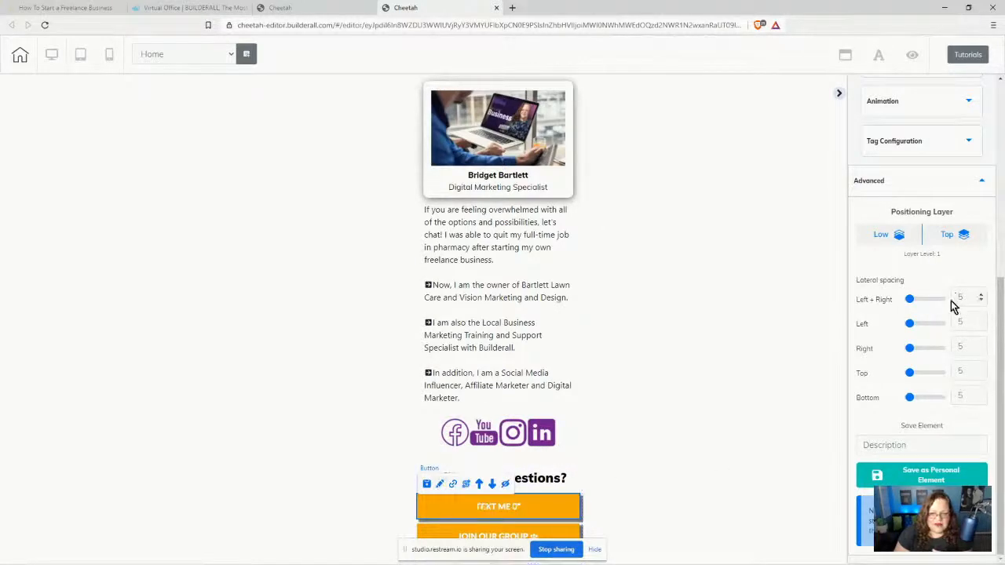
drag(909, 299, 917, 299)
click(980, 294)
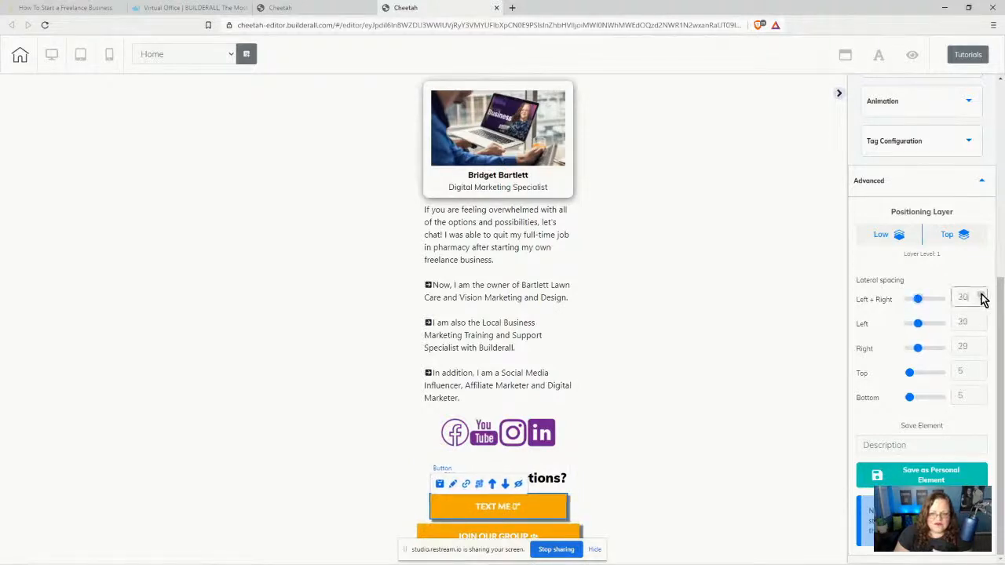
click(981, 294)
click(980, 294)
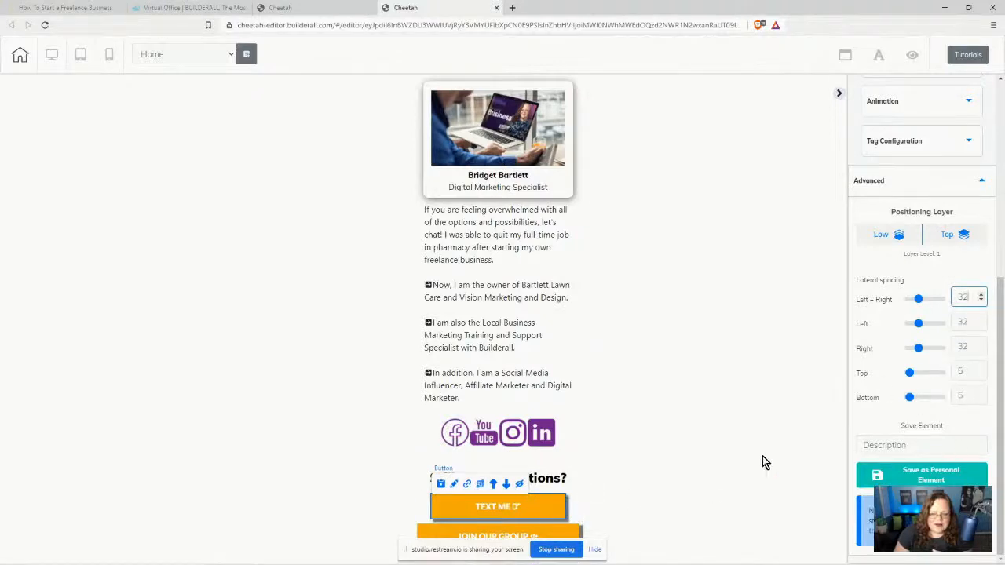
Step: Set the JOIN OUR GROUP button's left and right spacing to 32
click(544, 535)
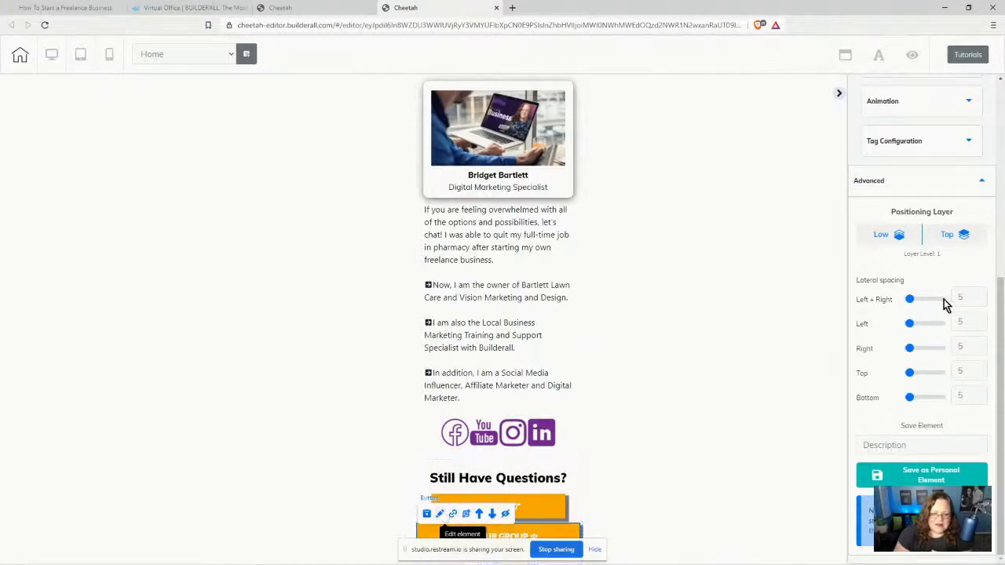
drag(911, 304, 920, 303)
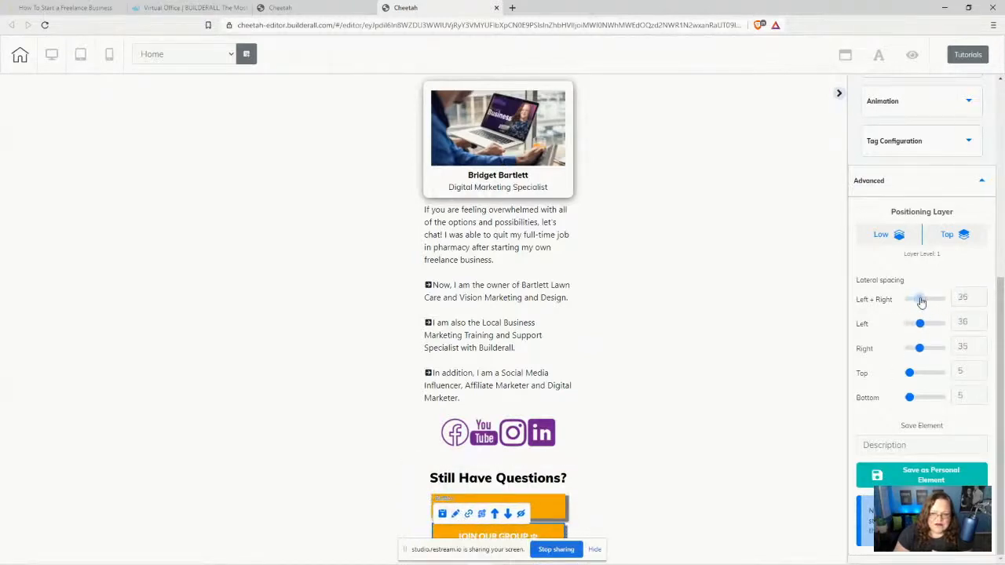
click(981, 301)
click(981, 301)
click(981, 300)
click(981, 301)
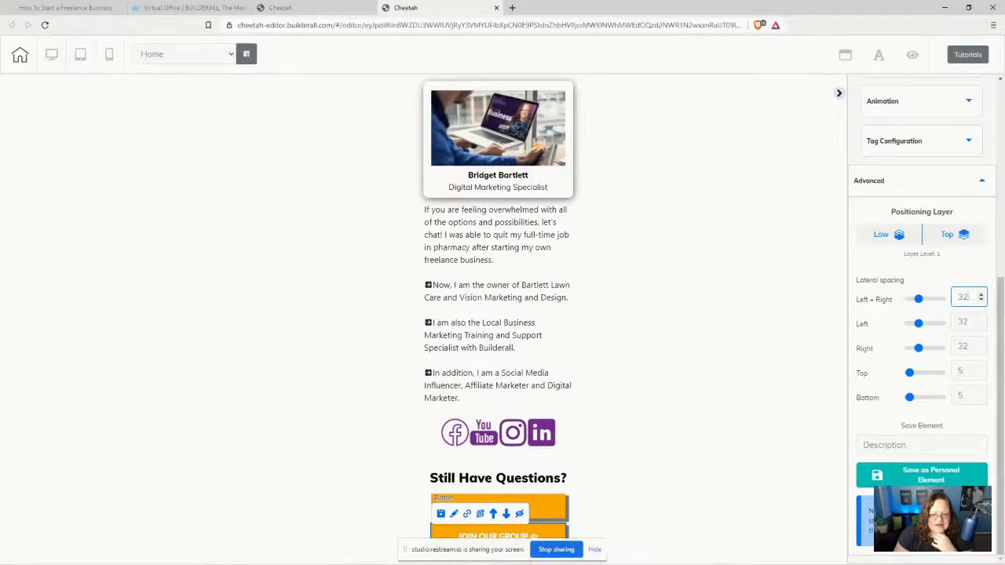
Step: Set the JOIN OUR GROUP button's bottom spacing to 18
drag(909, 399, 914, 399)
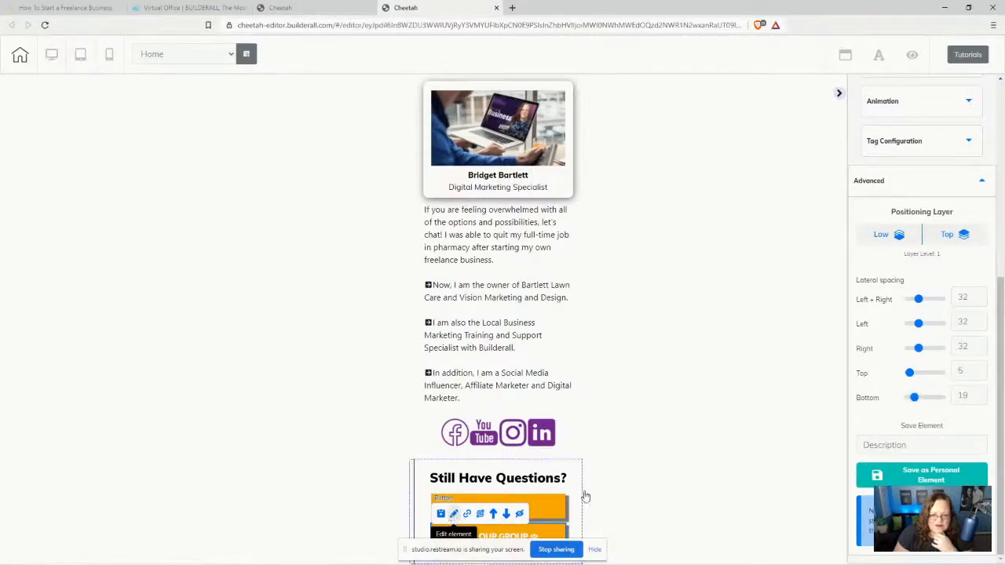
drag(920, 398, 913, 397)
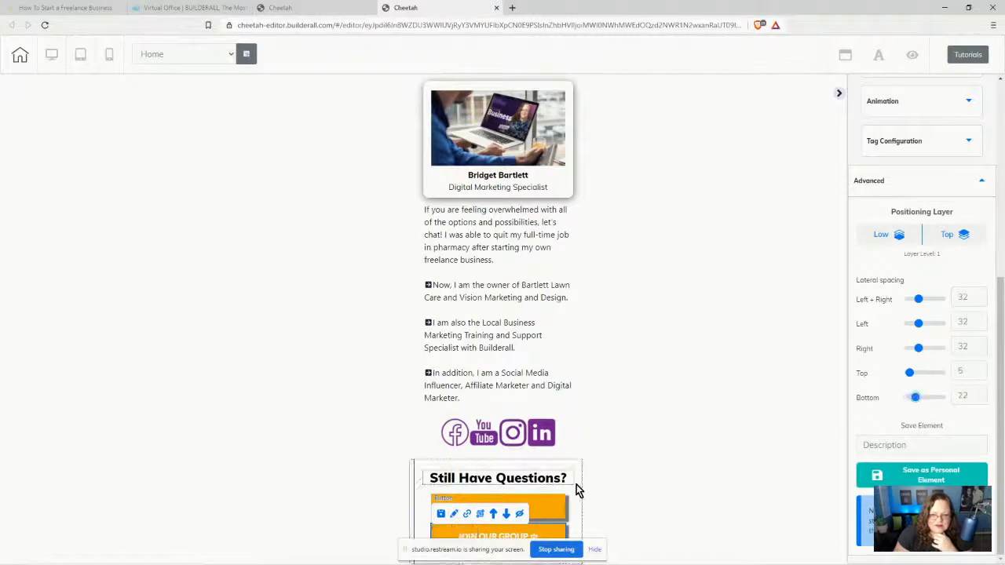
click(553, 510)
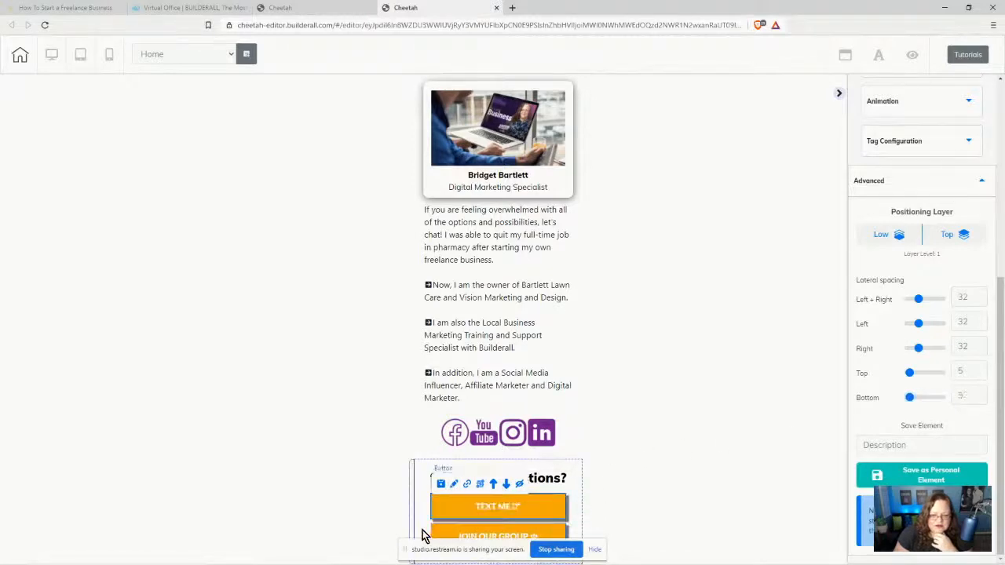
click(453, 525)
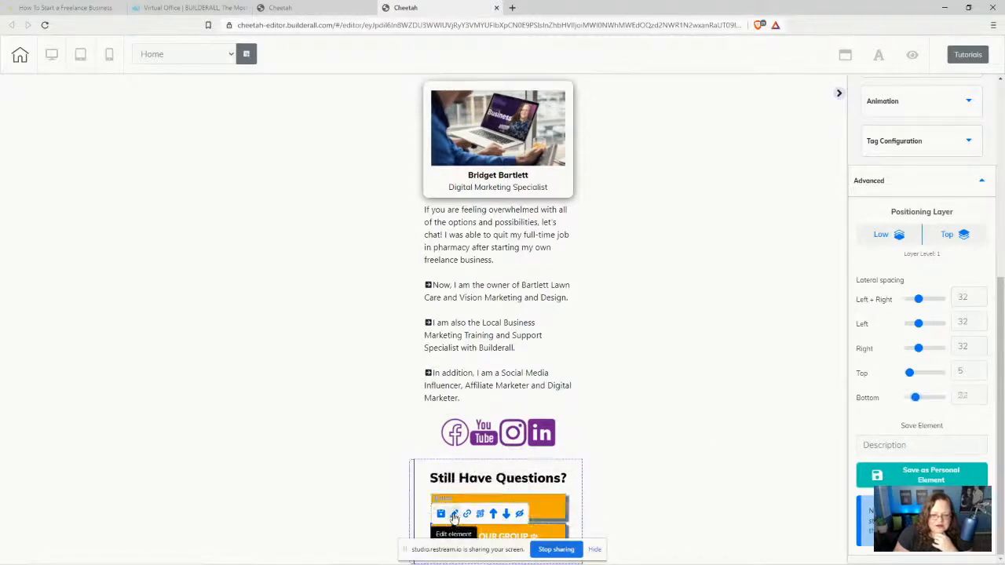
drag(914, 399, 911, 401)
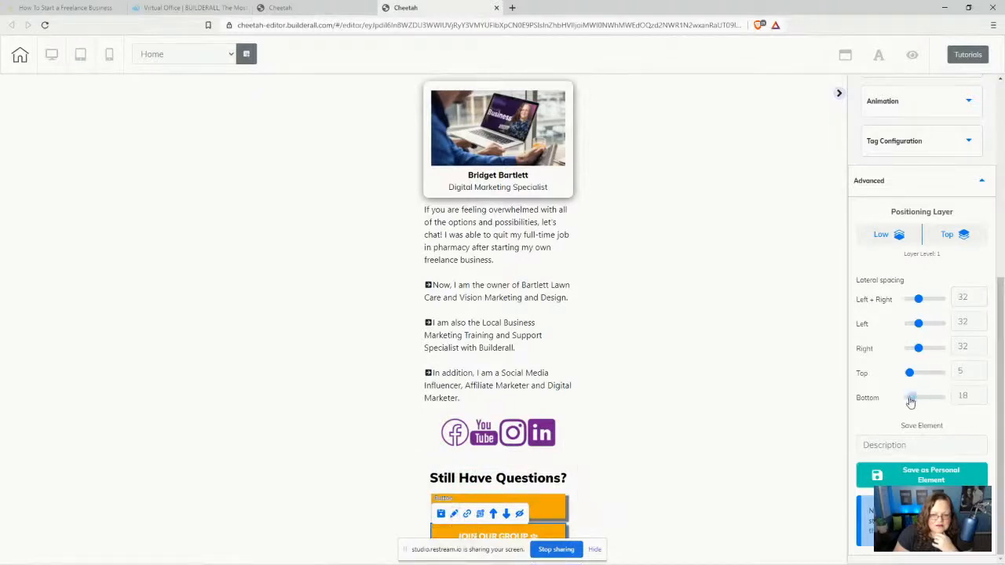
Step: Increase the TEXT ME button's bottom spacing slightly and set the JOIN OUR GROUP button's bottom spacing to 71
click(552, 504)
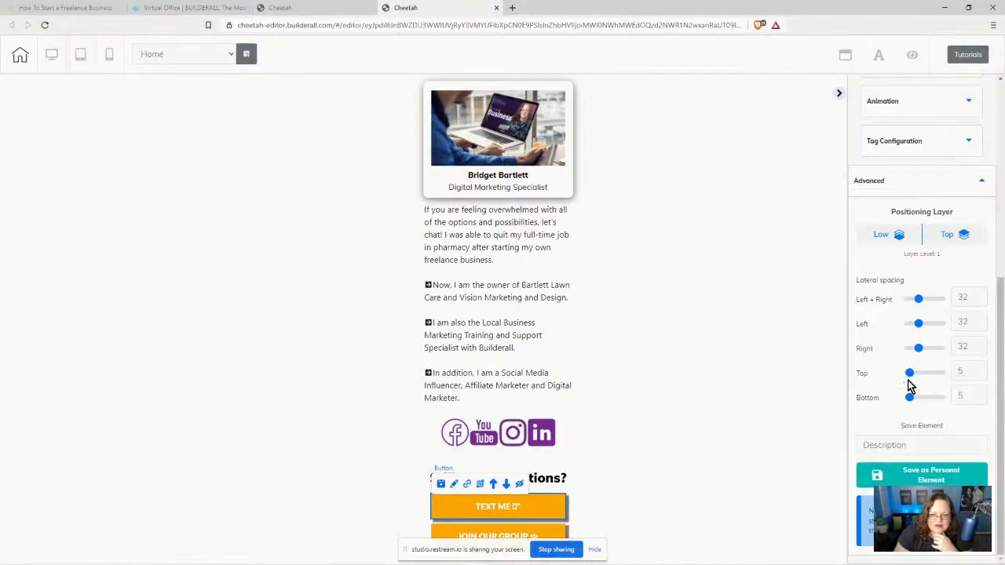
drag(908, 401, 911, 397)
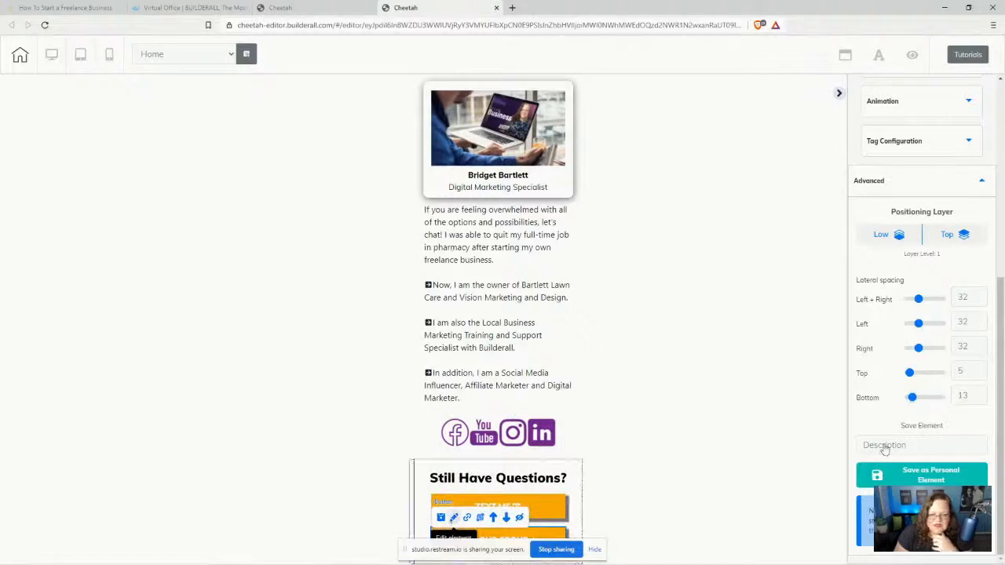
drag(918, 401, 946, 398)
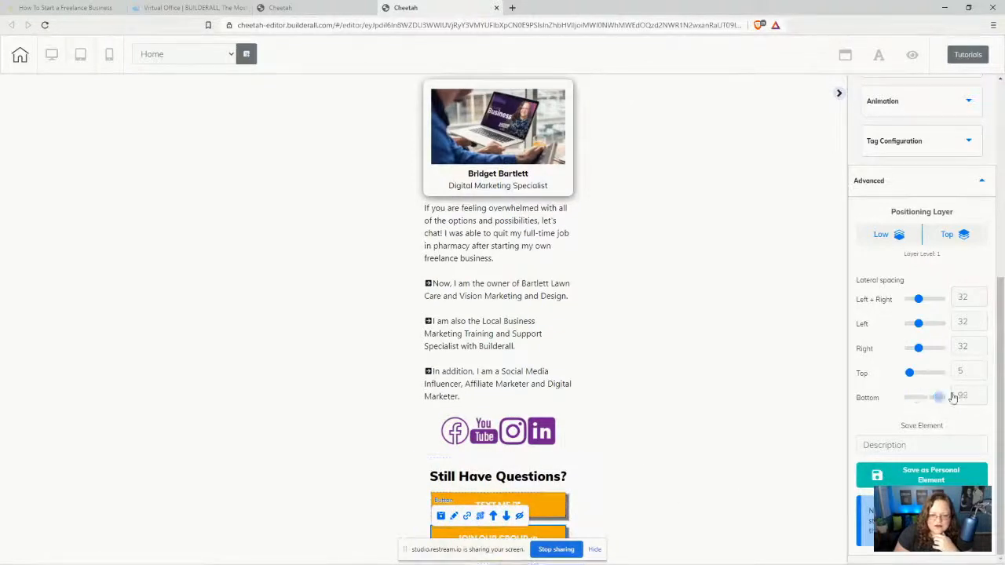
scroll(608, 507, down, 1)
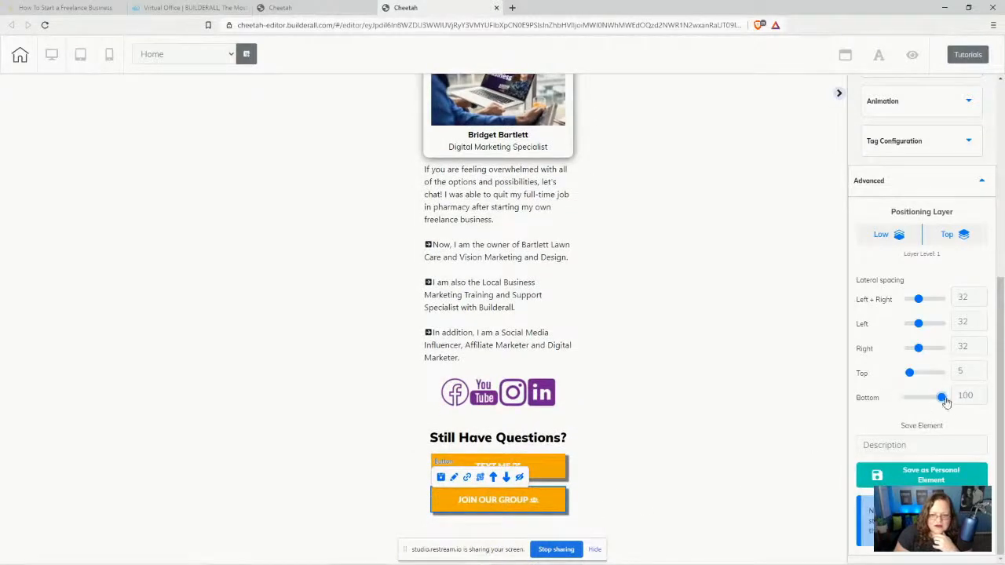
drag(943, 401, 931, 399)
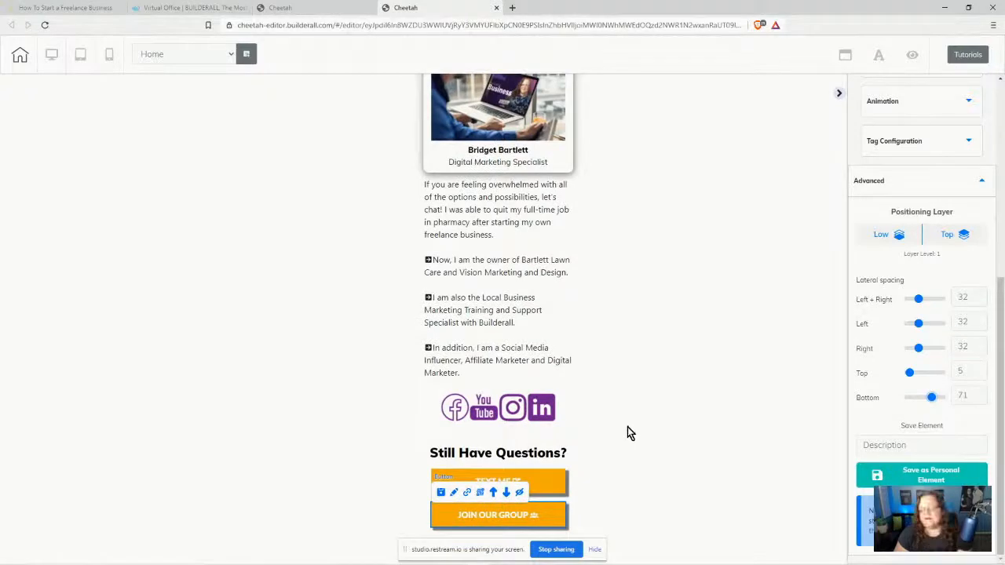
Step: Set the top spacing of the coaching biography text below the profile card to 19
scroll(639, 446, up, 4)
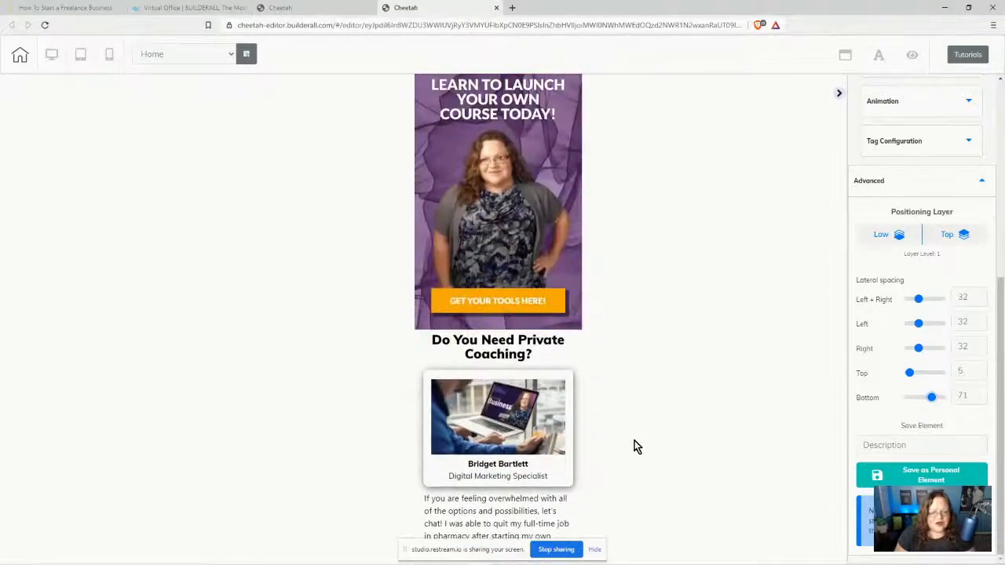
scroll(634, 446, down, 4)
click(487, 320)
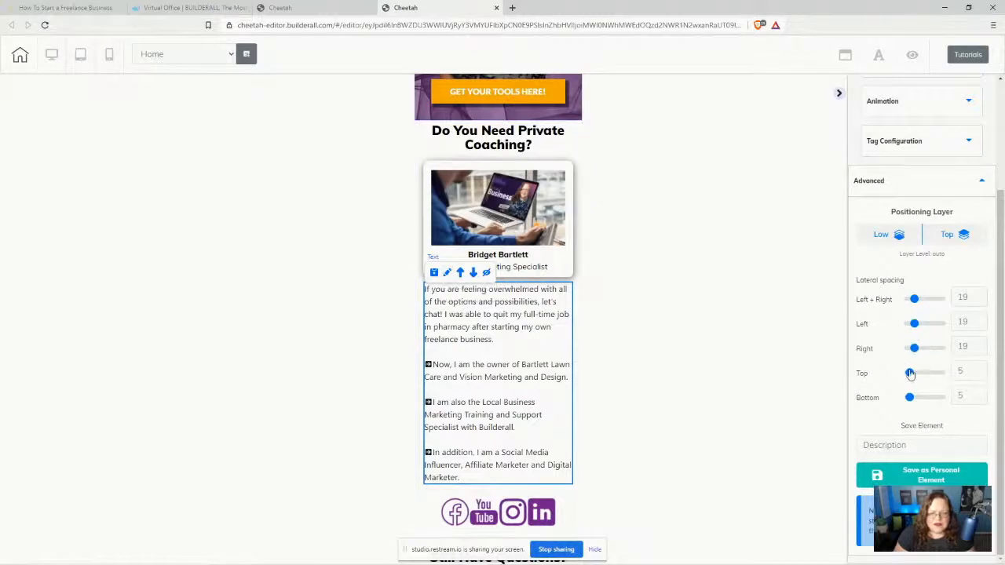
drag(912, 379, 913, 375)
scroll(660, 425, down, 4)
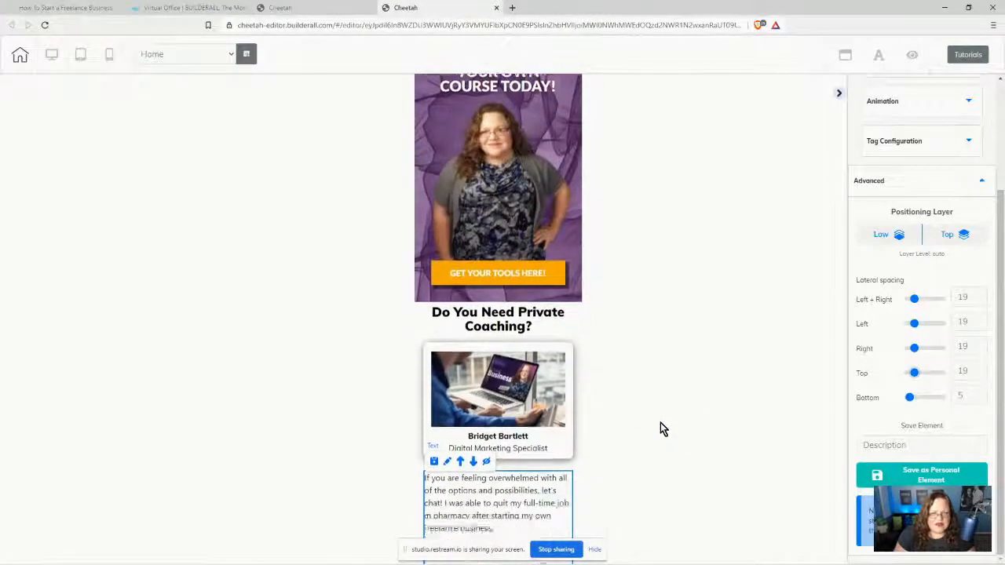
scroll(660, 420, up, 4)
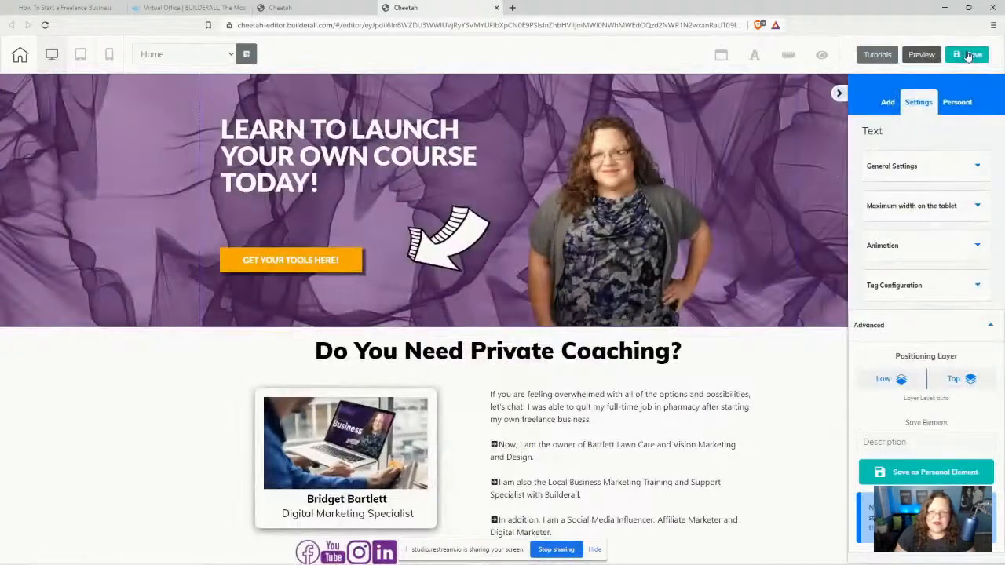
Step: Save the home page and publish the site, dismissing the publication notice
click(966, 52)
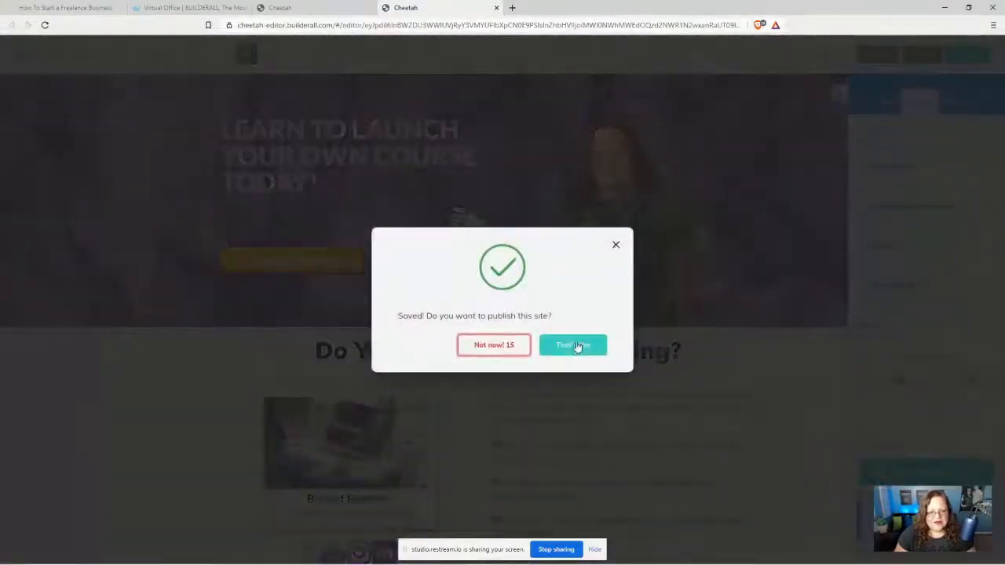
click(577, 346)
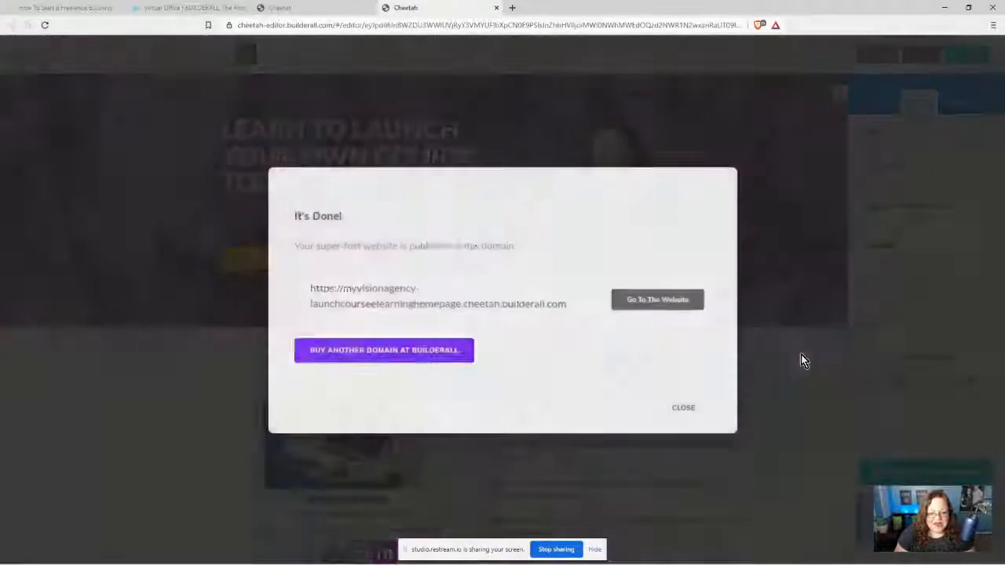
click(675, 409)
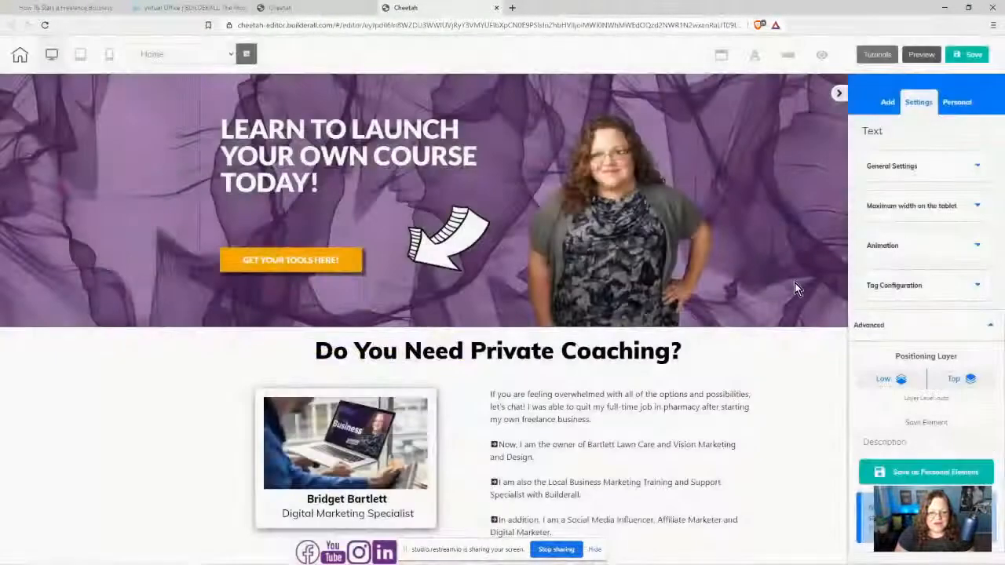
Step: Leave the page editor for the site's page overview, keeping one tab of it open, and republish the site
click(17, 58)
click(534, 314)
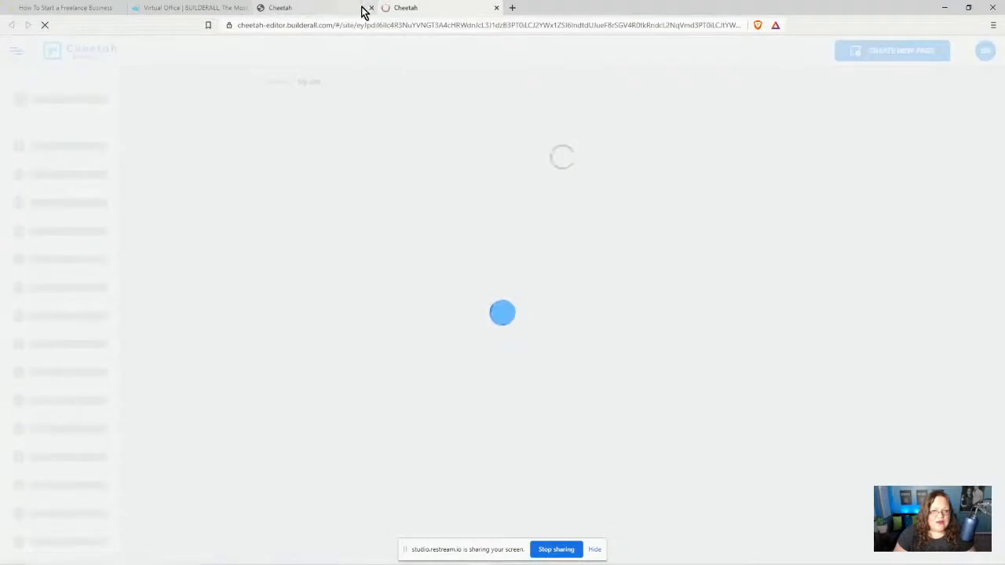
click(371, 7)
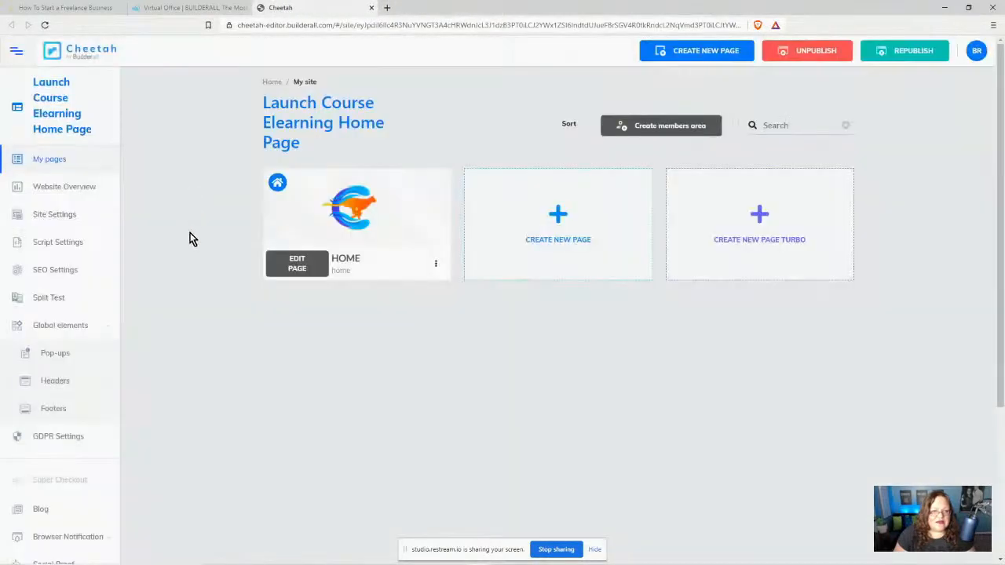
click(902, 48)
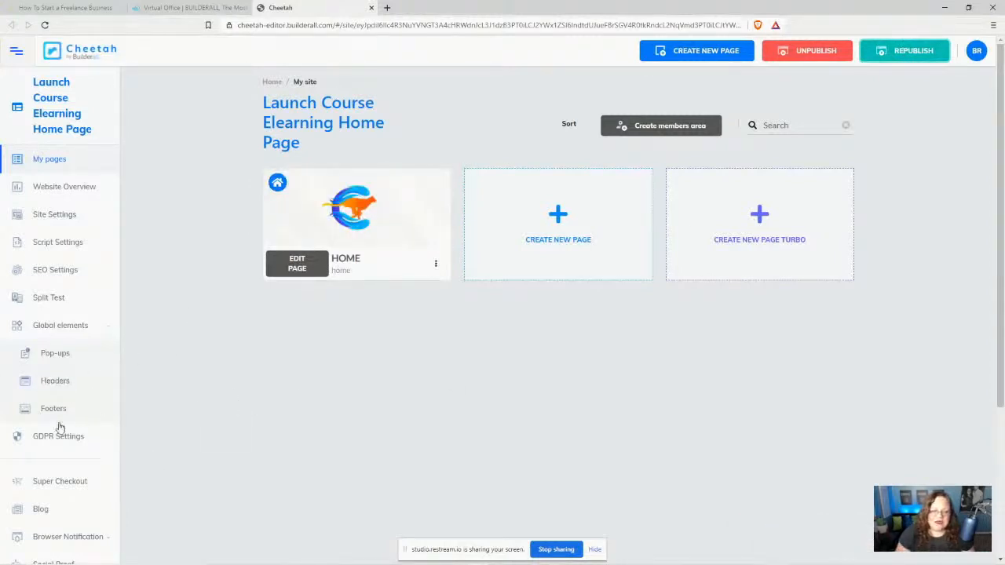
Step: Open the live version of the Home page and reload it to review the published layout
click(435, 267)
click(403, 312)
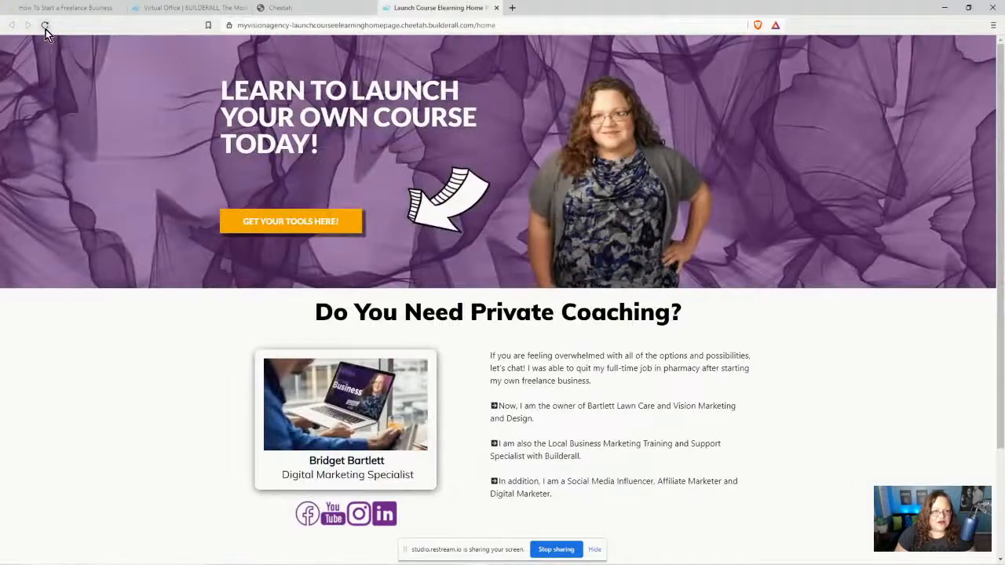
click(44, 25)
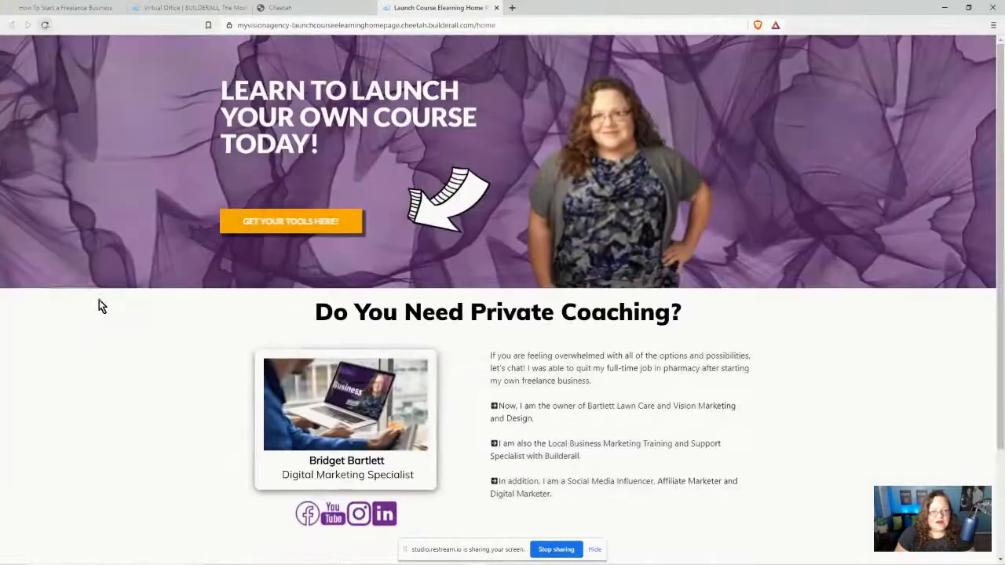
scroll(92, 307, down, 2)
scroll(209, 271, up, 2)
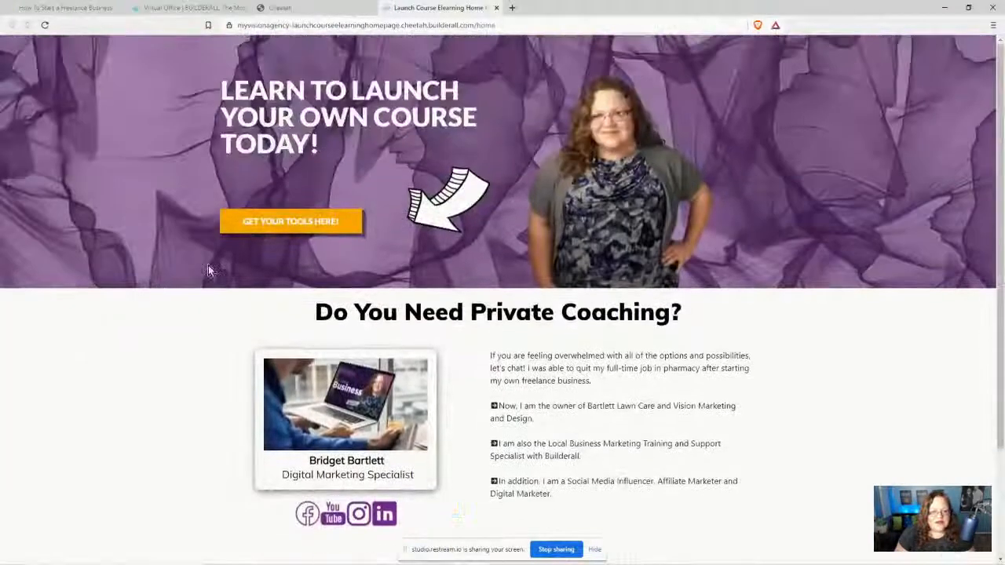
Step: Test the GET YOUR TOOLS HERE!, TEXT ME and JOIN OUR GROUP links on the live page, closing each page they open
click(284, 220)
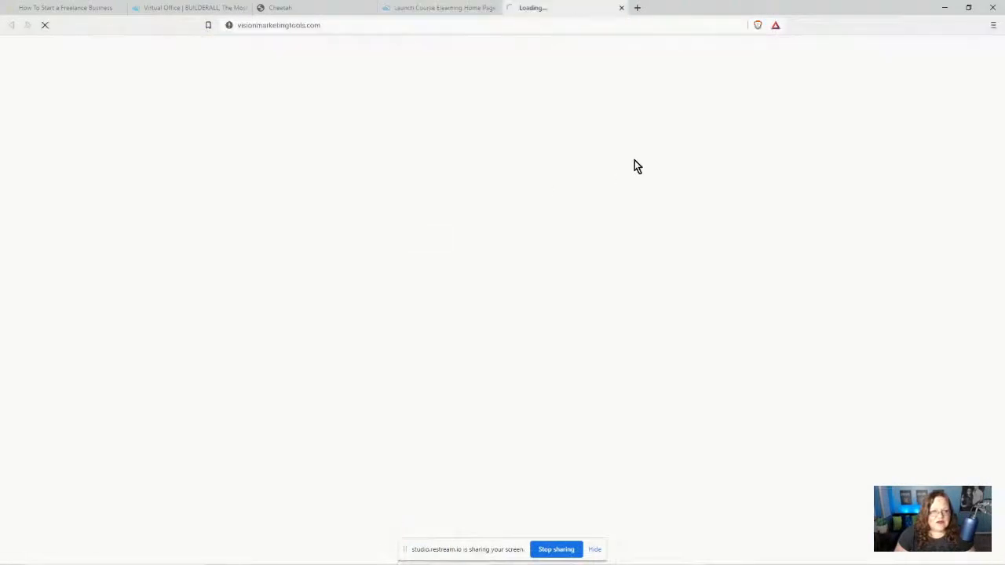
click(622, 9)
scroll(774, 408, down, 2)
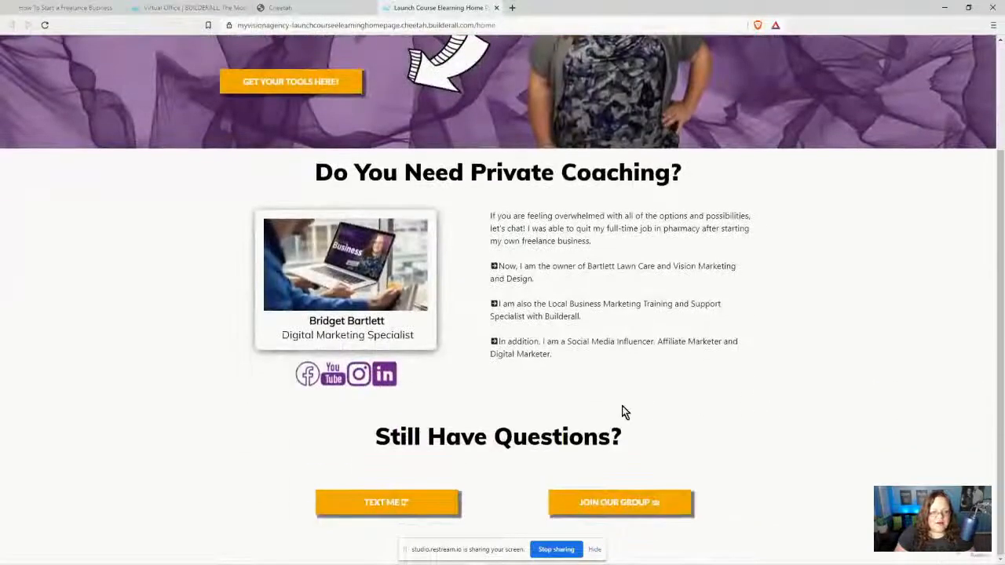
click(387, 505)
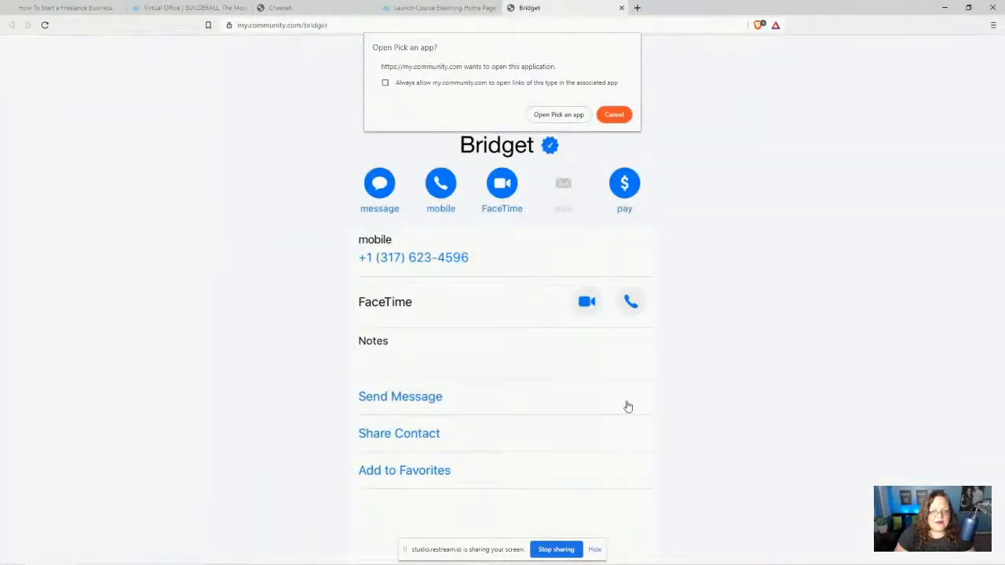
click(621, 9)
click(617, 502)
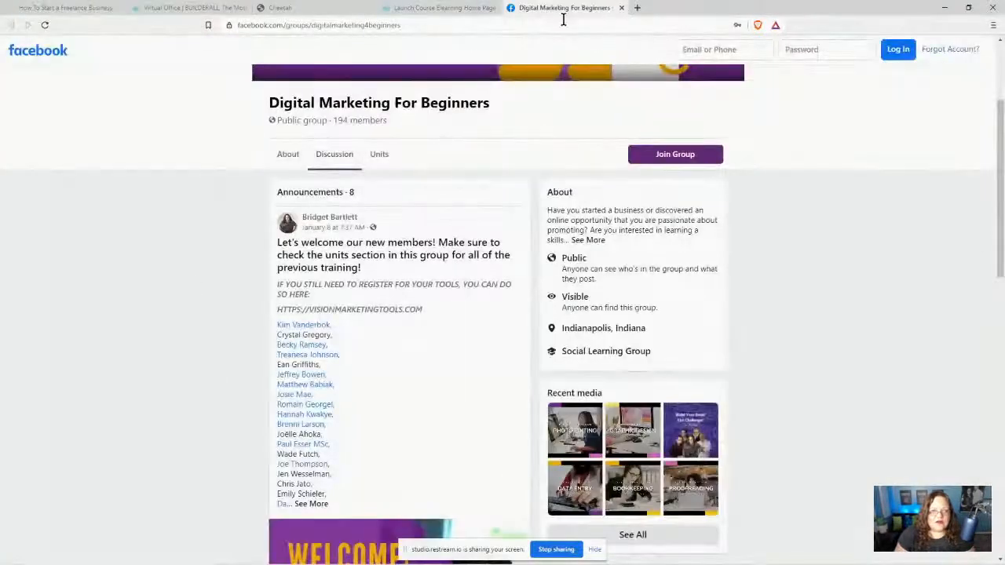
click(621, 8)
scroll(104, 209, up, 2)
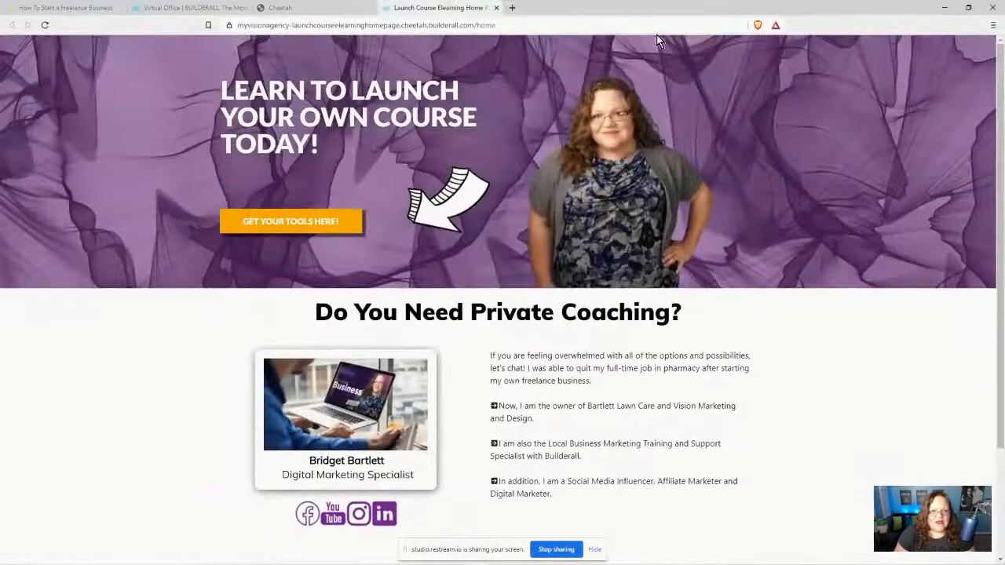
Step: Copy the full web address of the live home page
click(686, 25)
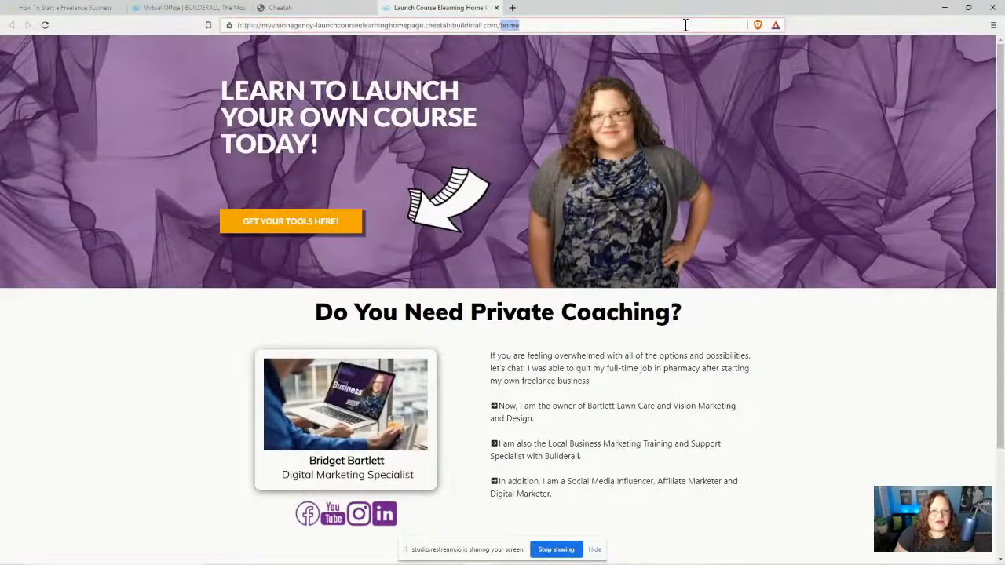
right_click(428, 26)
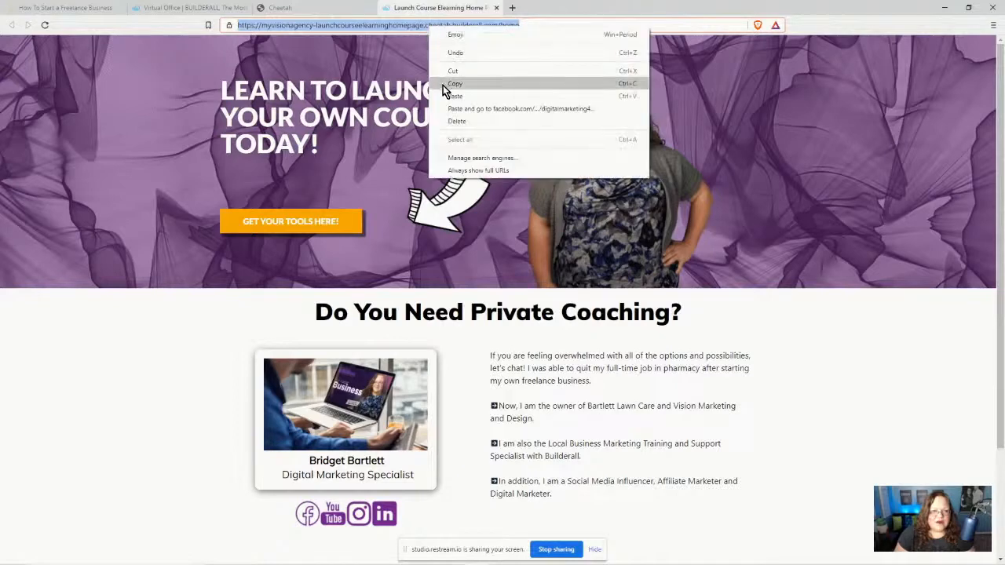
click(443, 84)
Step: Open Builderall's eLearning tool from the Virtual Office and edit the Launch Your Online Course course
click(202, 7)
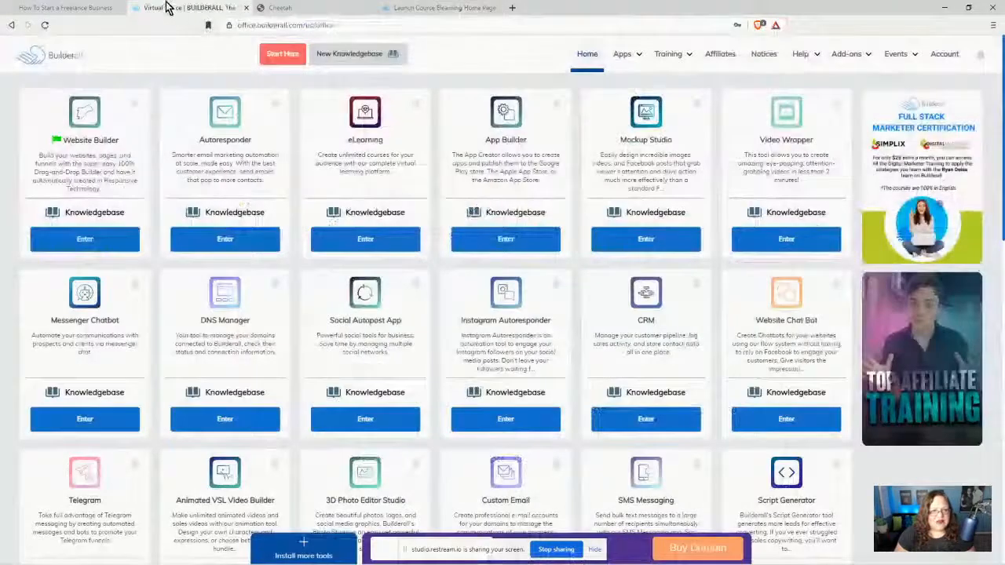
click(365, 238)
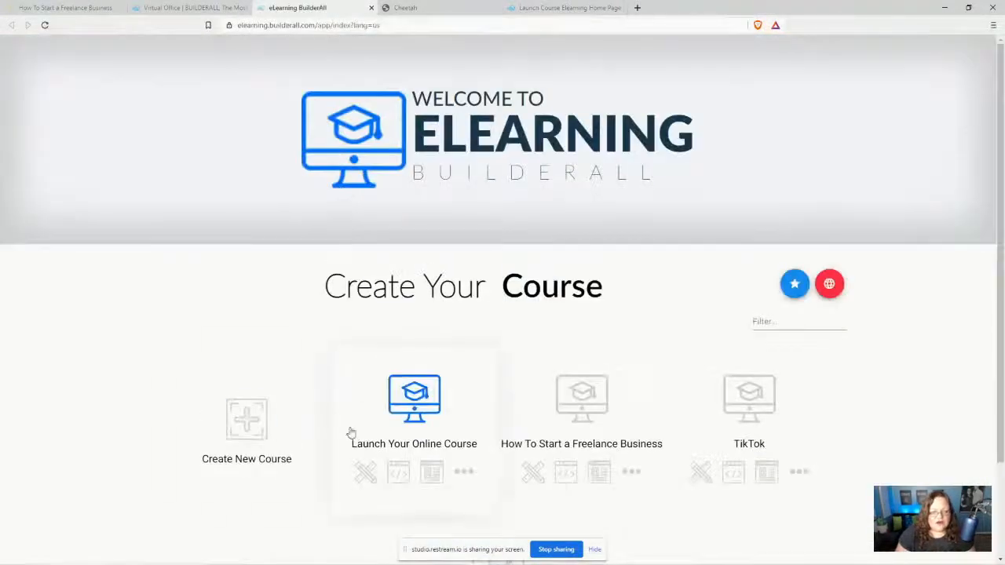
click(364, 471)
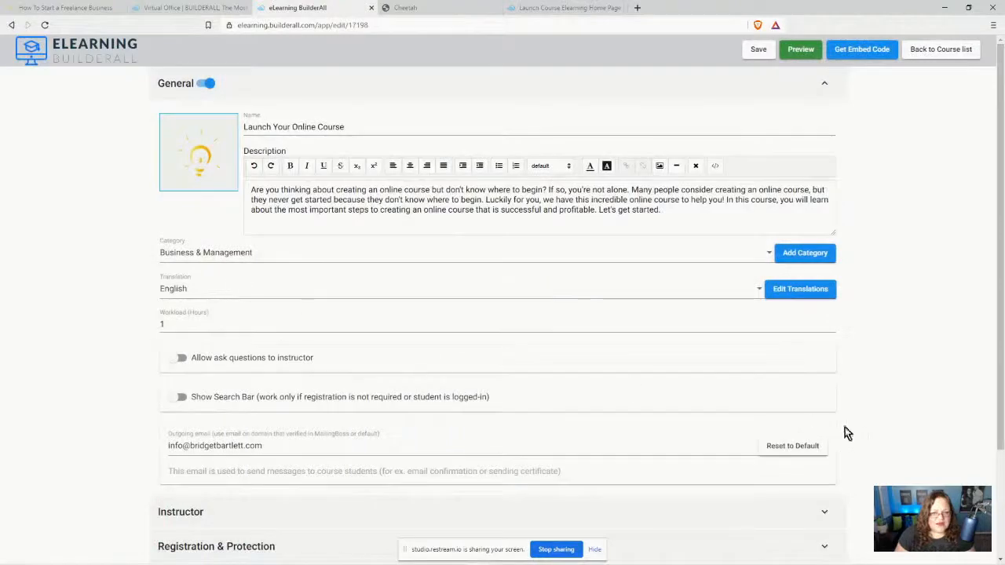
Step: In the course's Lookup settings, keep the main page as iFrame, paste the copied home page address as its URL, and save
scroll(909, 446, down, 2)
click(820, 546)
scroll(893, 463, down, 4)
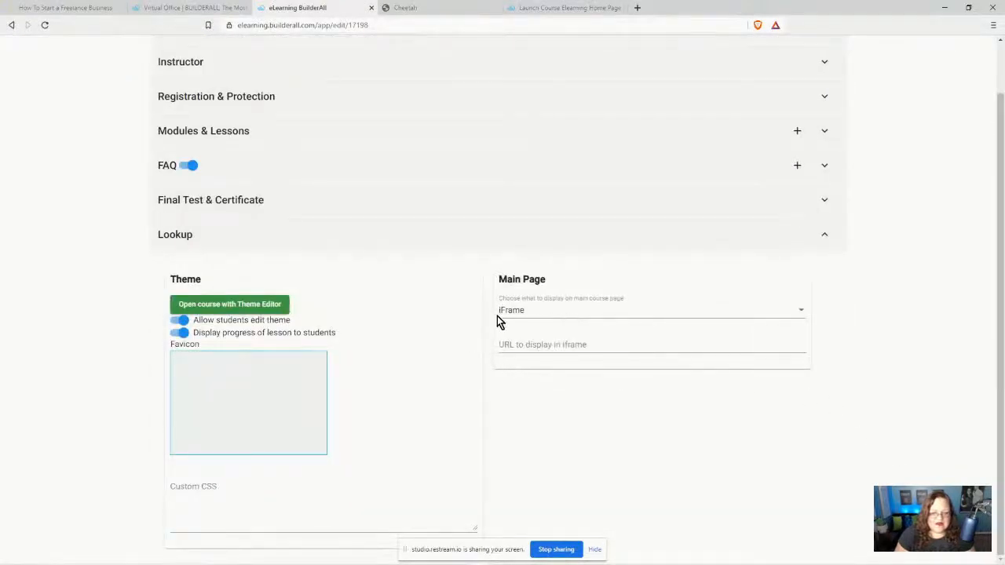
click(507, 314)
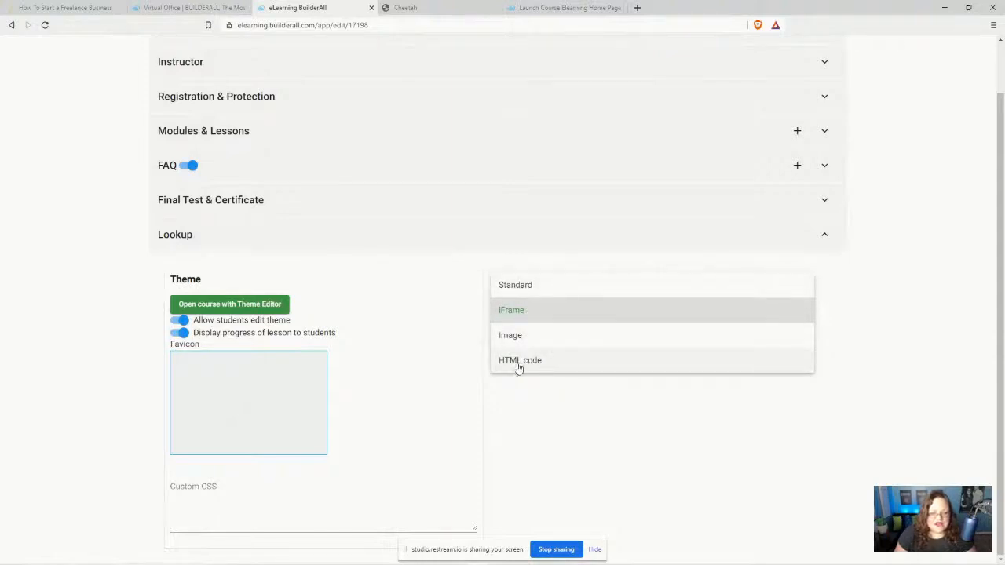
click(503, 312)
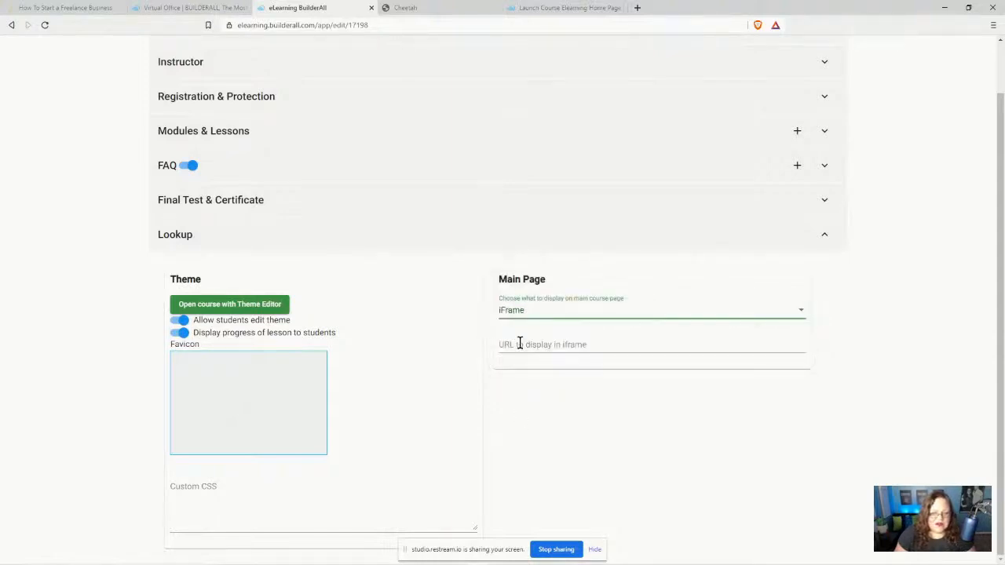
click(519, 344)
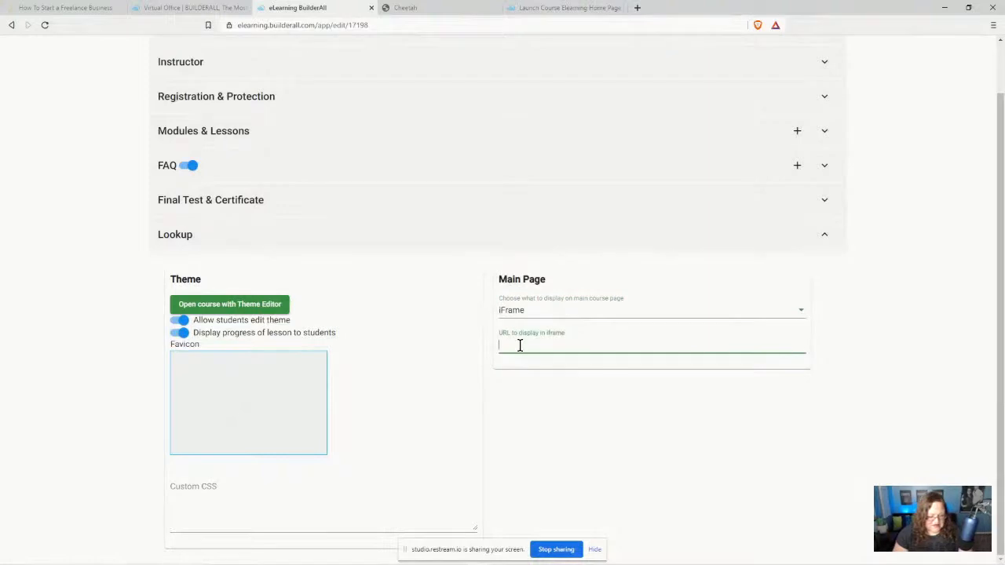
key(ctrl+v)
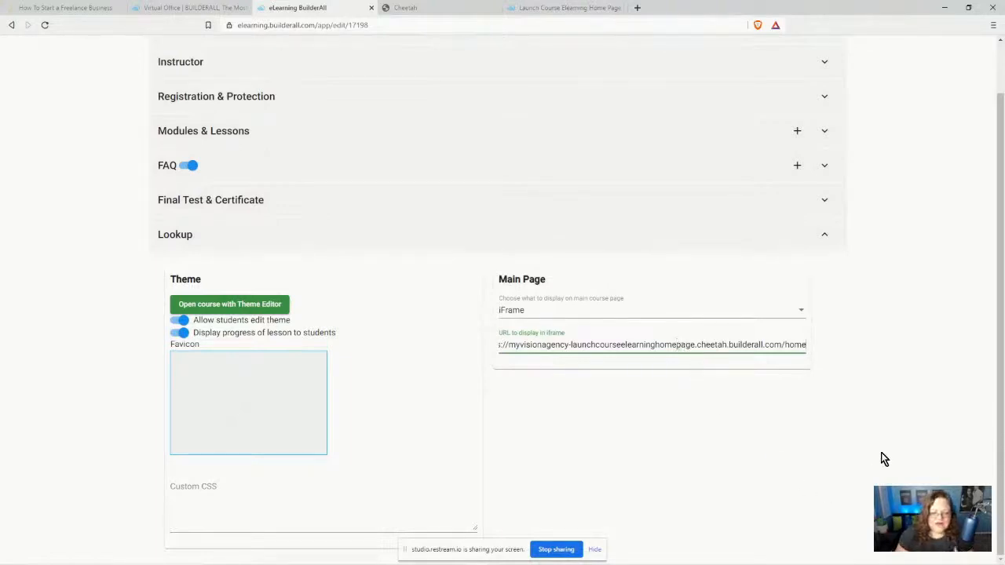
scroll(928, 479, up, 1)
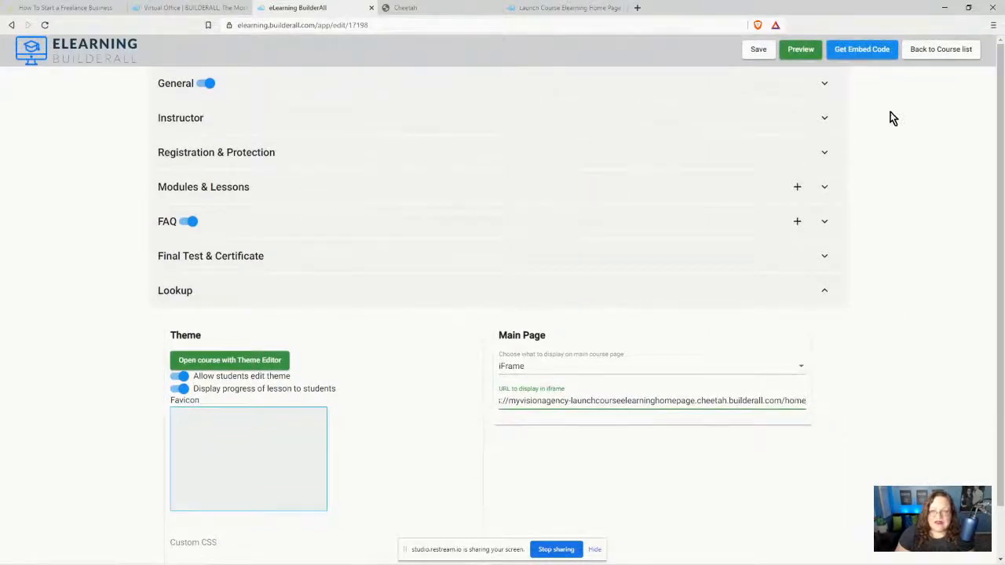
click(754, 49)
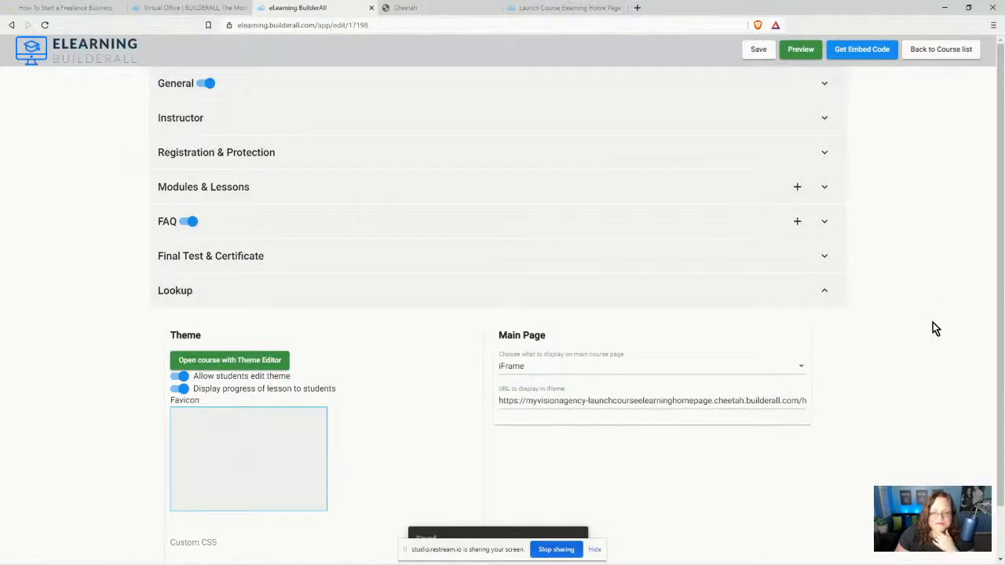
Step: Preview the Launch Your Online Course course and review the home page embedded on its main page
click(797, 49)
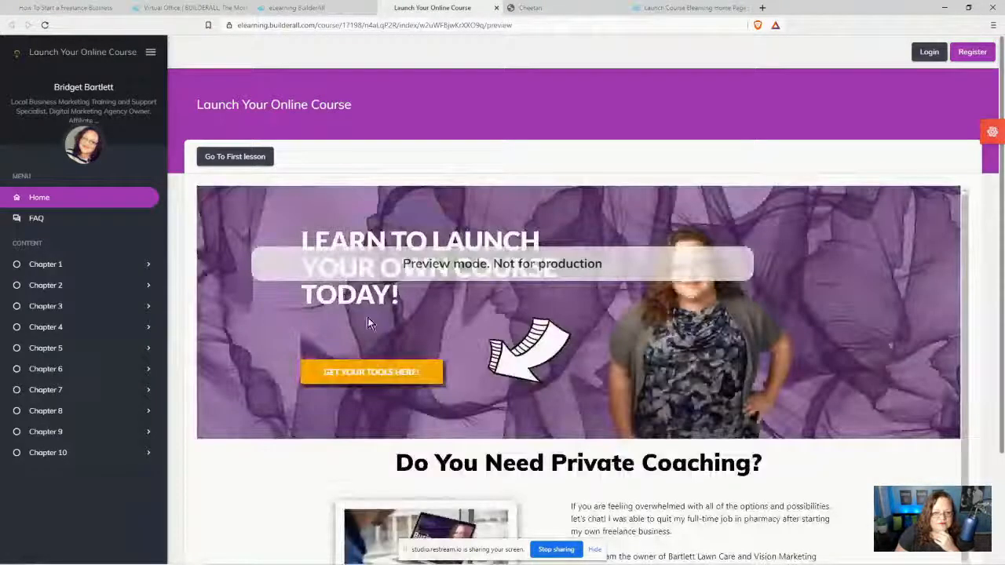
scroll(911, 346, down, 1)
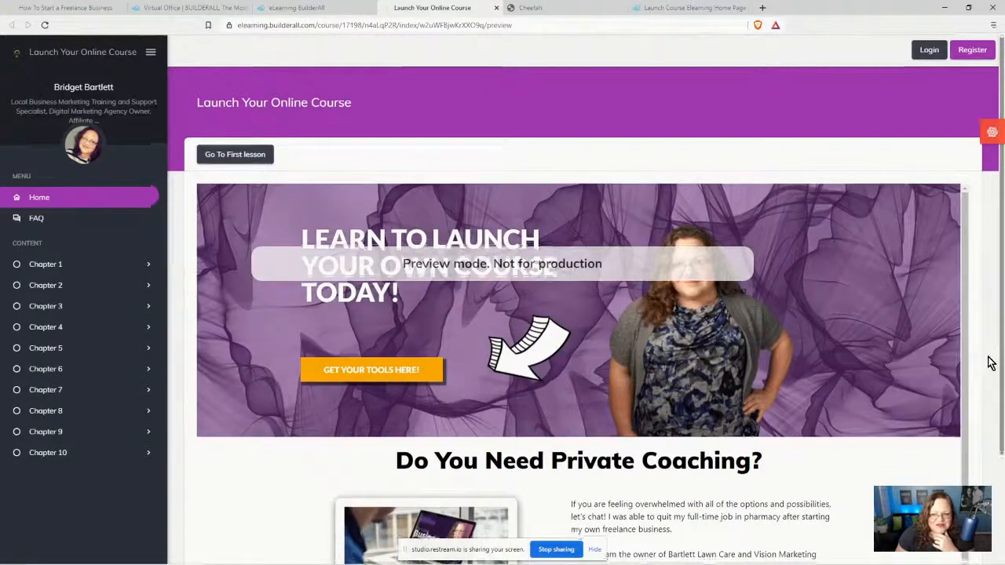
scroll(987, 367, down, 3)
scroll(895, 400, up, 3)
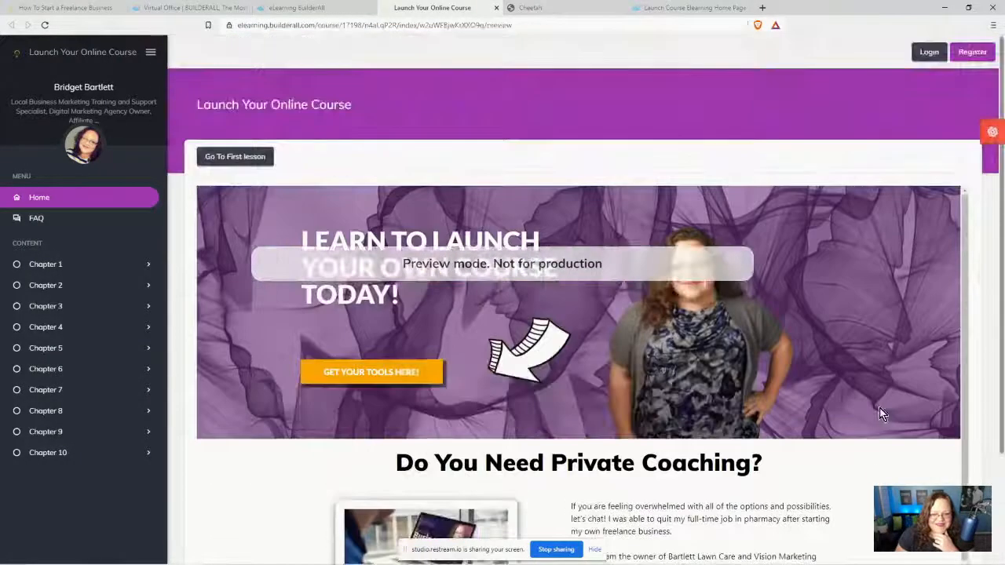
scroll(871, 404, down, 5)
scroll(868, 401, up, 3)
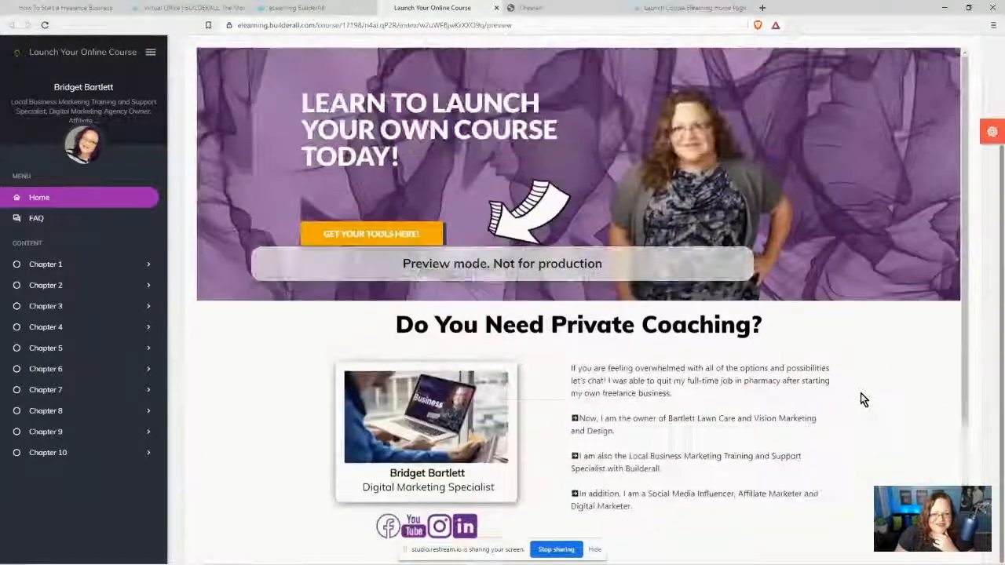
scroll(863, 400, up, 3)
Step: Open the Chapter 1 lesson "3 Best Ways to Record and Publish Your Online Course" in the preview and review its content
click(83, 266)
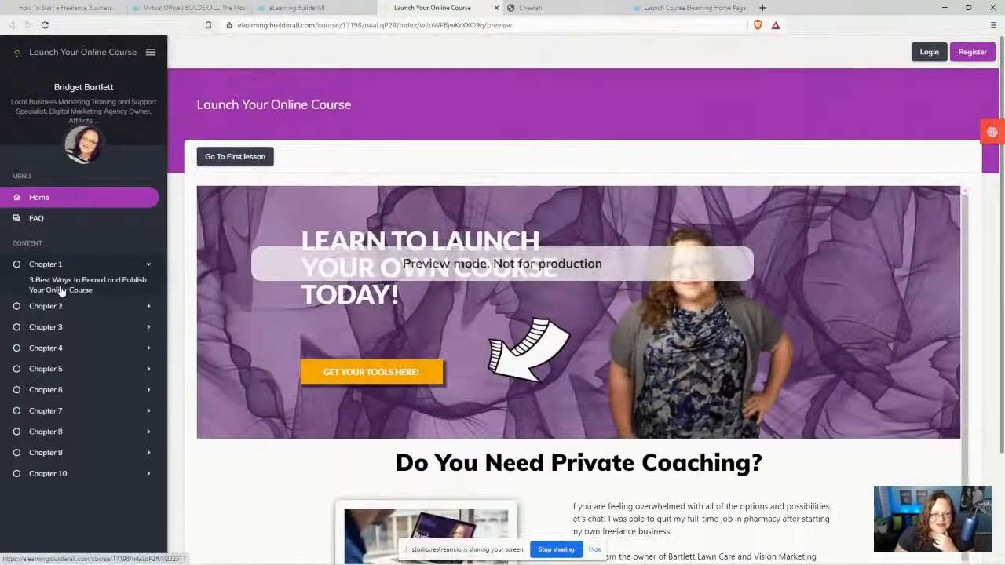
click(61, 291)
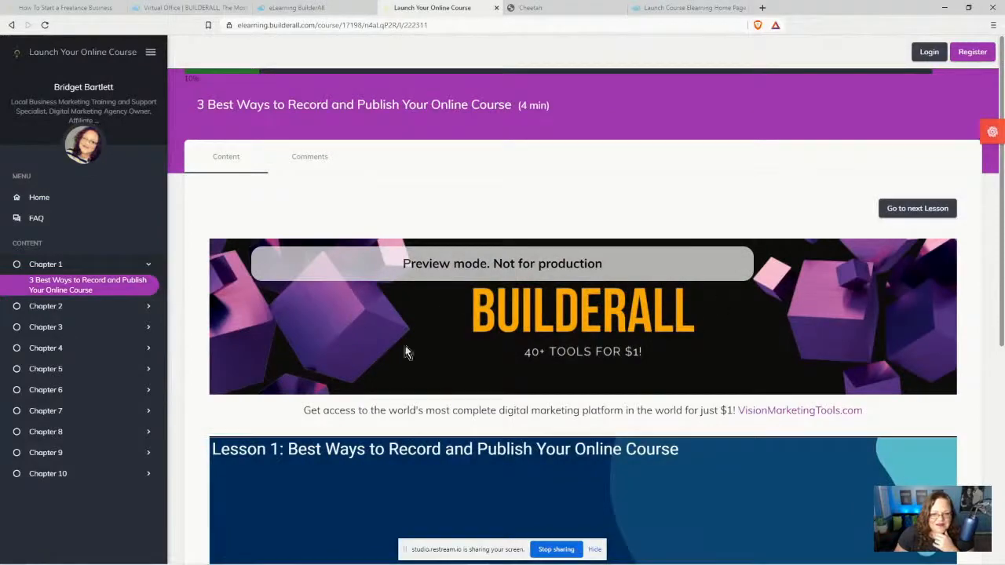
scroll(996, 362, down, 5)
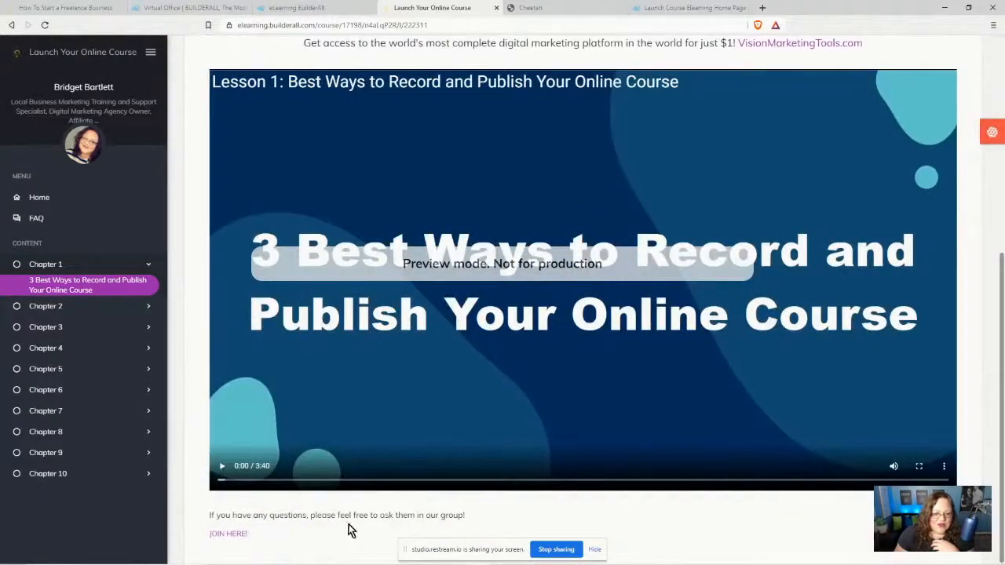
scroll(226, 375, up, 5)
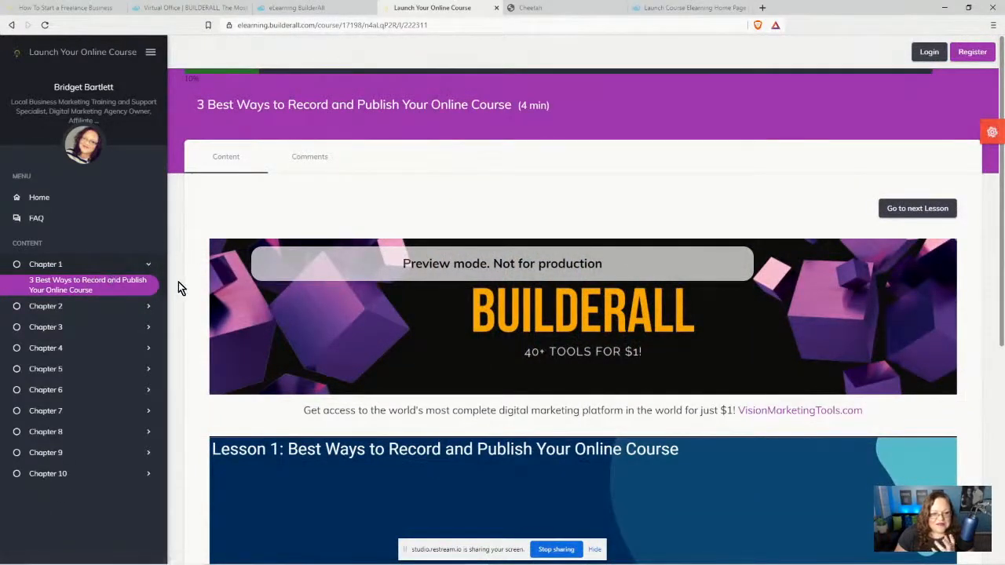
Step: Return to the course preview's Home page to check the embedded page again, and minimize the browser window
click(39, 198)
scroll(983, 359, down, 1)
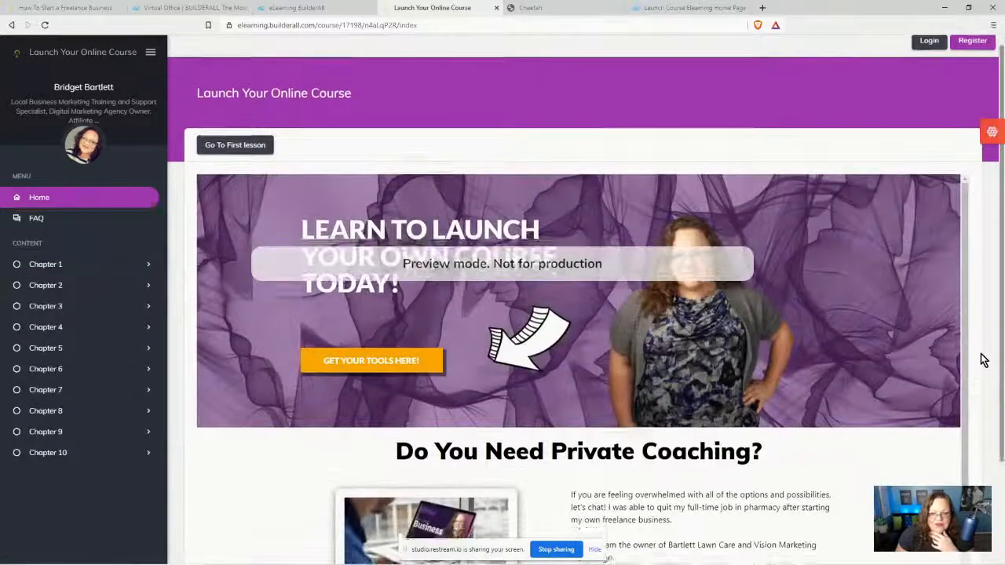
scroll(983, 360, down, 2)
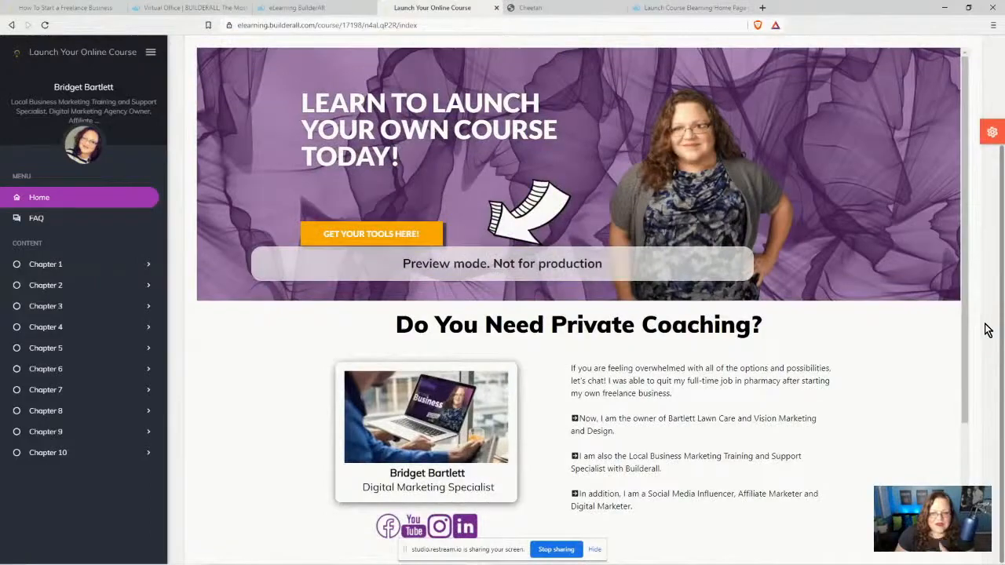
scroll(996, 337, up, 2)
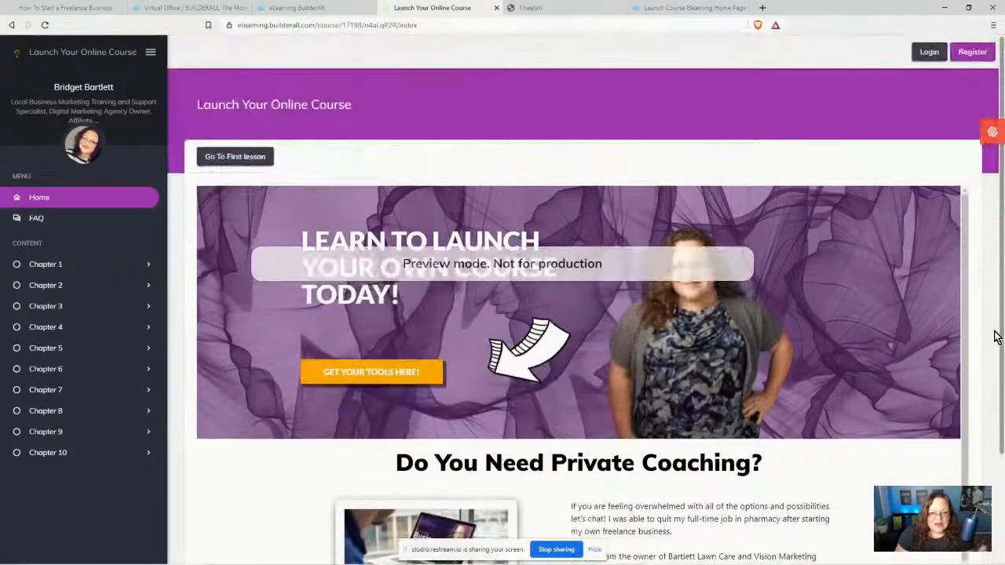
scroll(997, 311, down, 2)
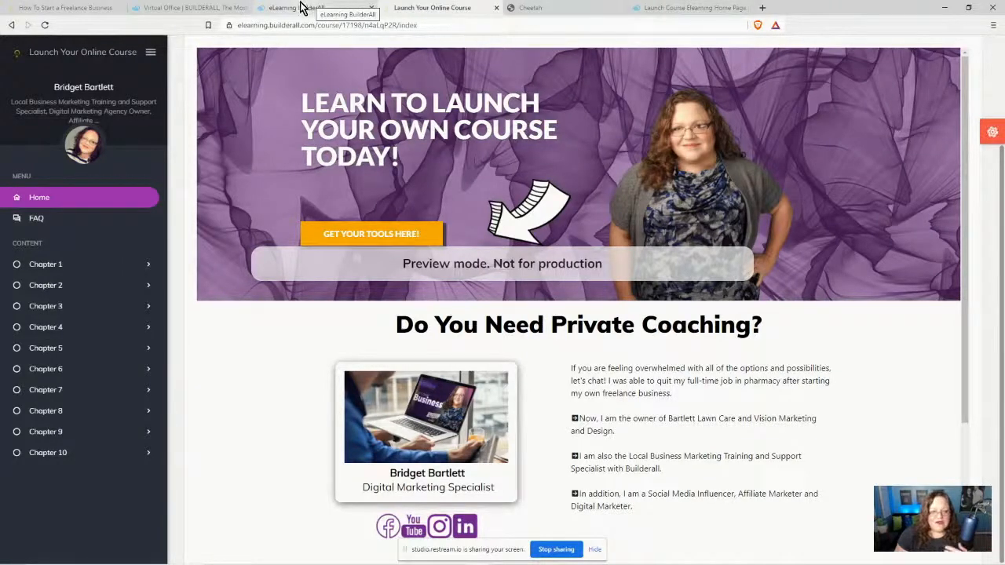
scroll(251, 330, up, 2)
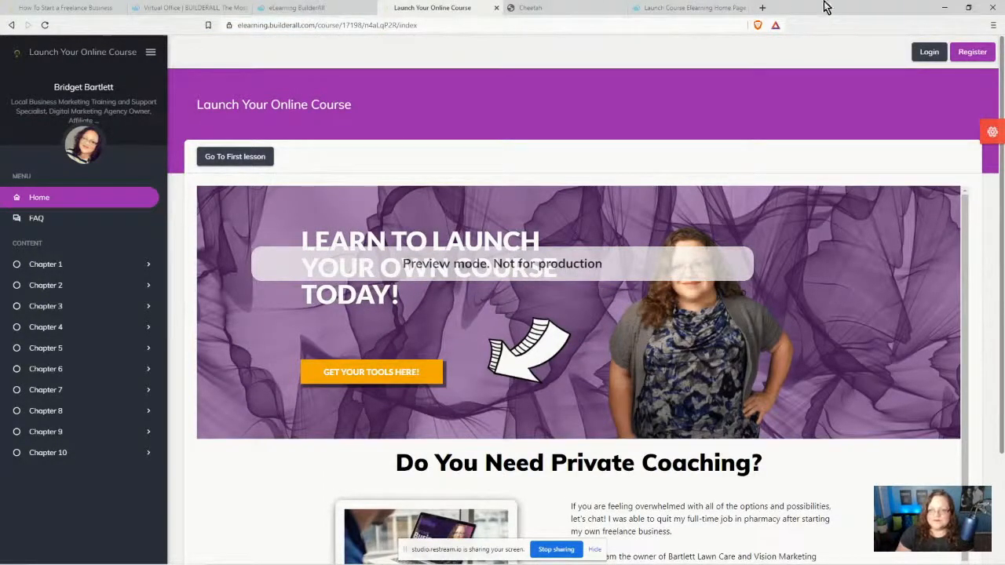
click(947, 7)
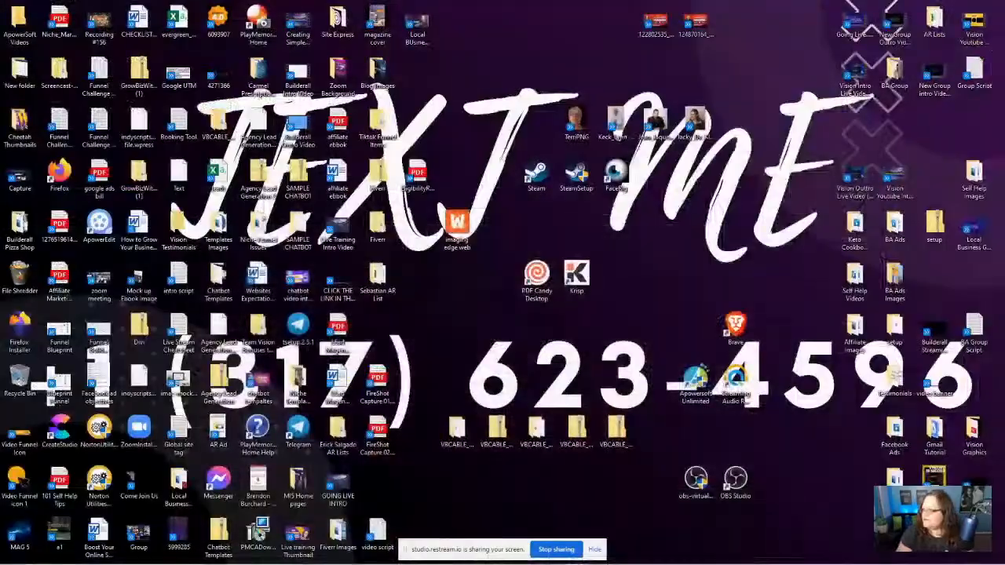